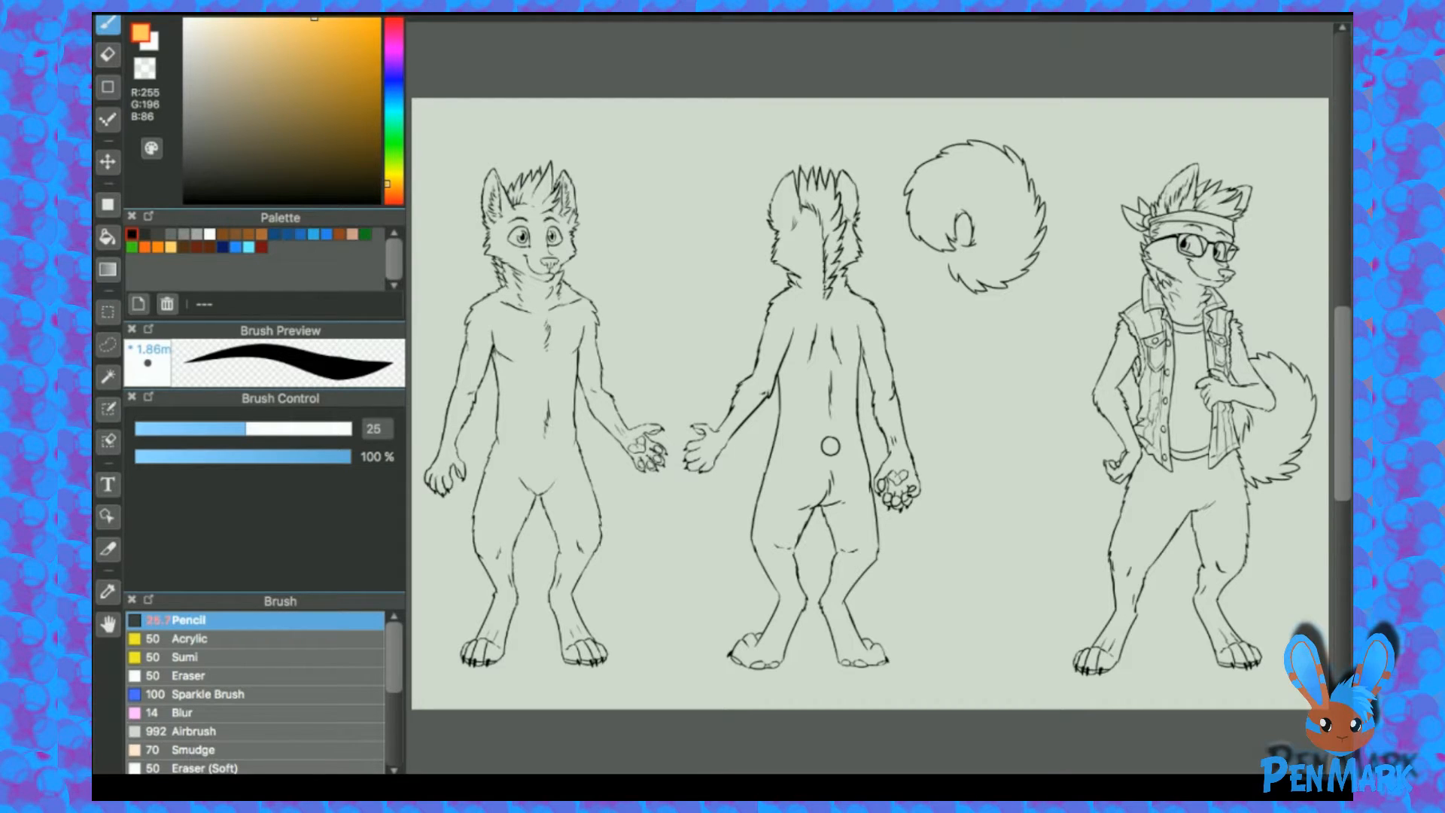
Step: Fill the entire canvas behind the line art with a white rectangle
click(107, 204)
click(210, 234)
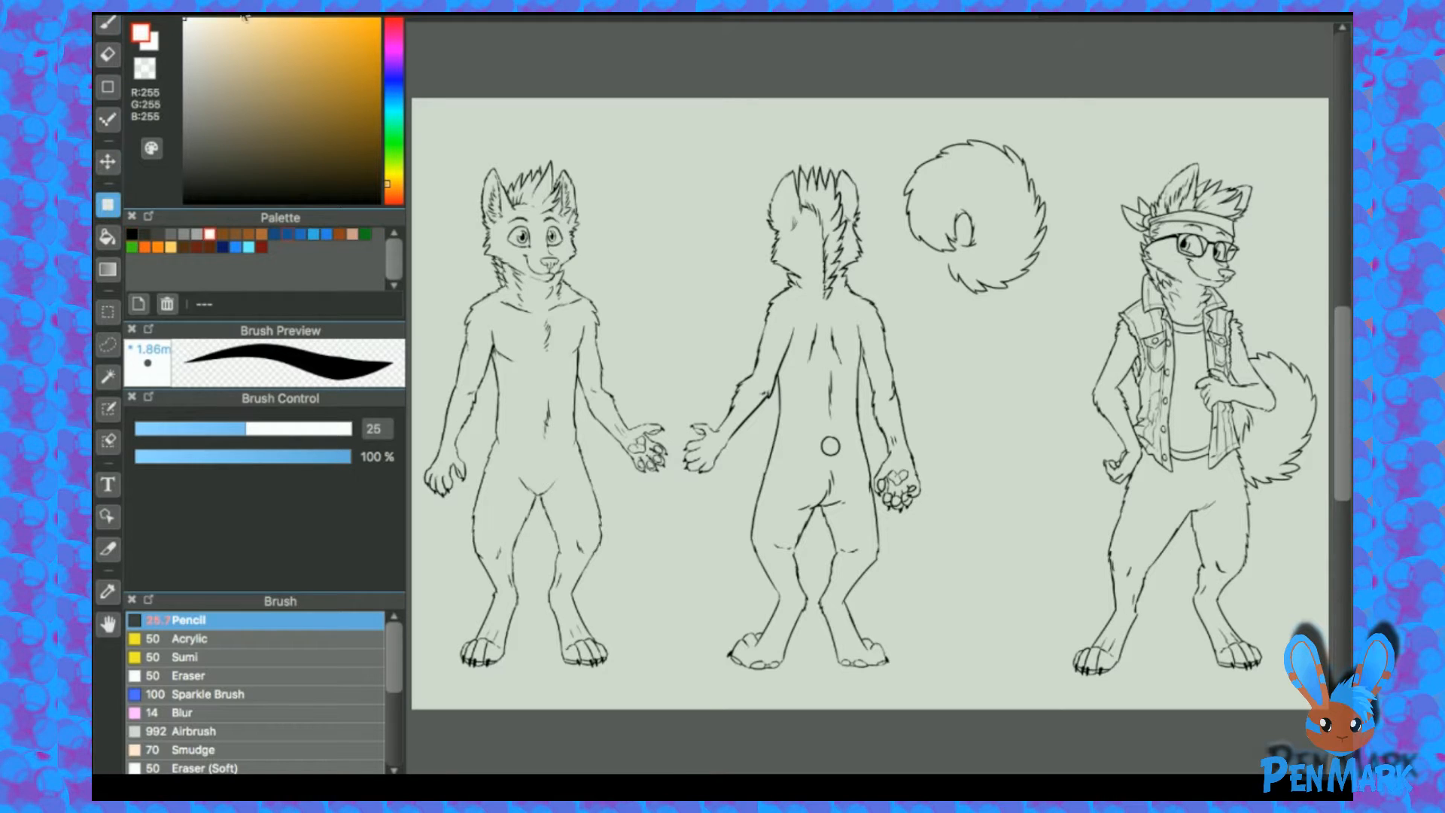
drag(407, 78, 359, 421)
drag(378, 76, 1317, 742)
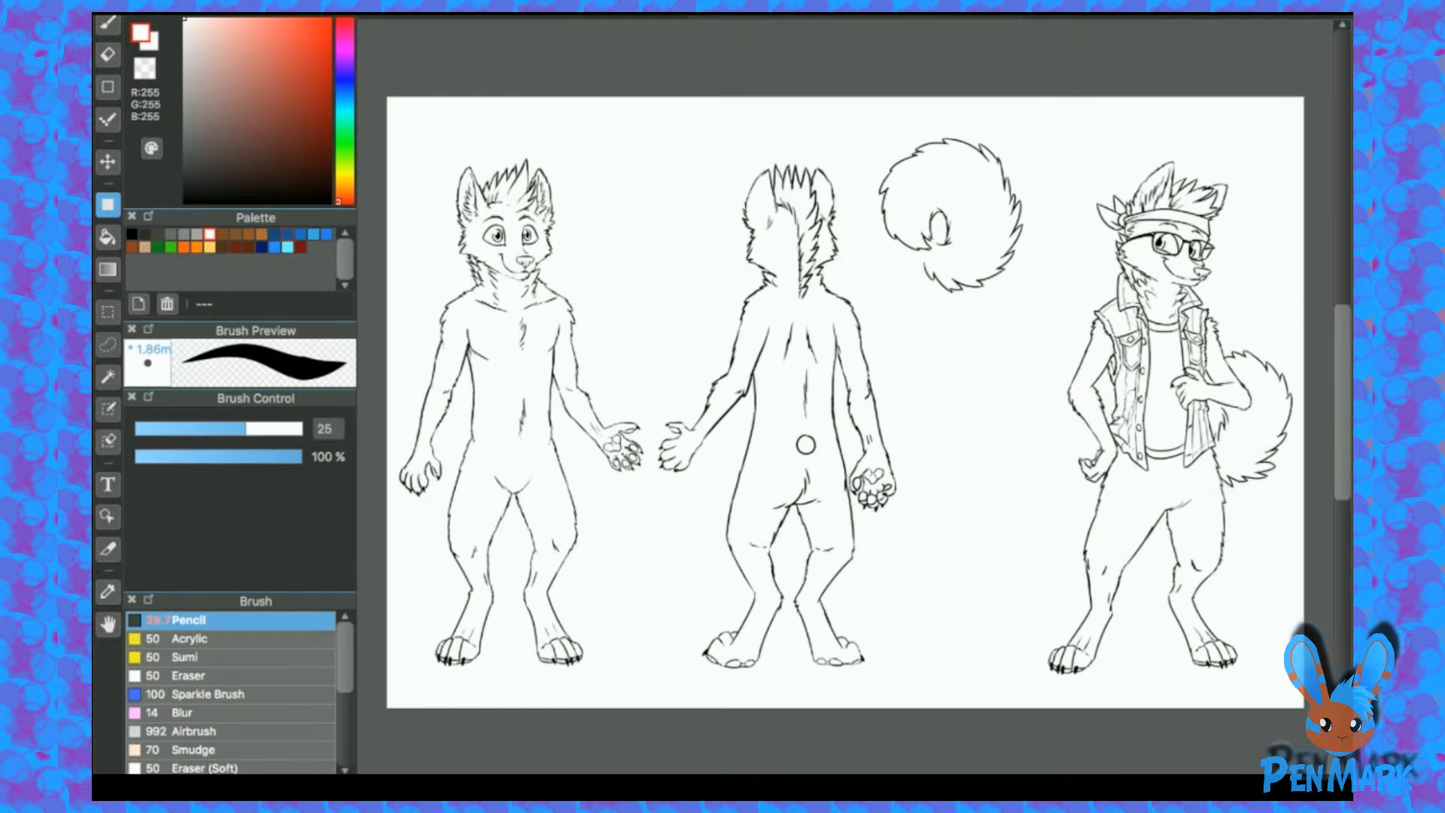
Step: Undo and redo the white canvas fill repeatedly to compare both backgrounds, leaving the fill undone
key(super+z)
key(super+y)
key(super+z)
key(super+y)
key(super+z)
key(super+y)
key(super+z)
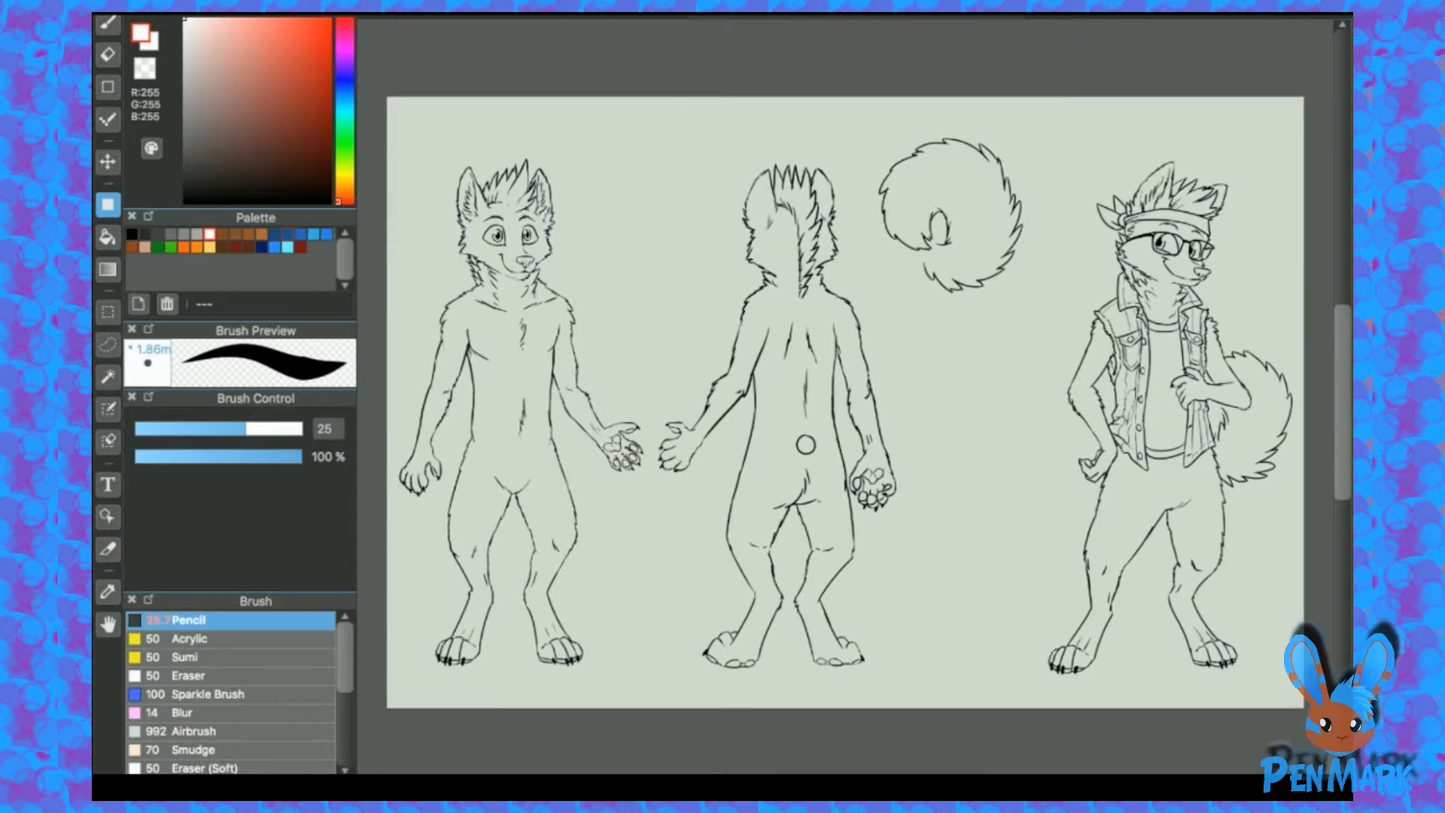
key(super+y)
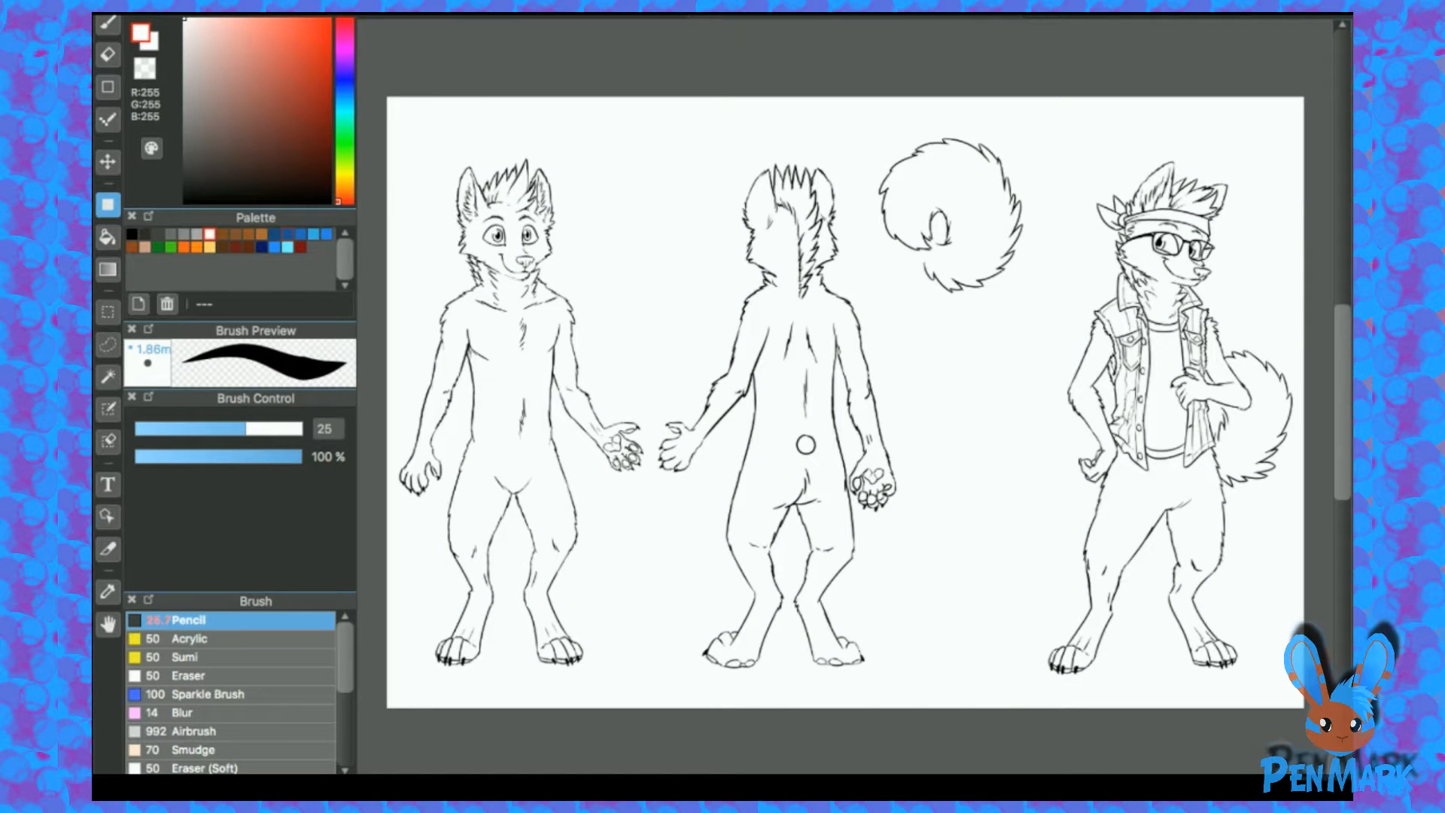
key(super+z)
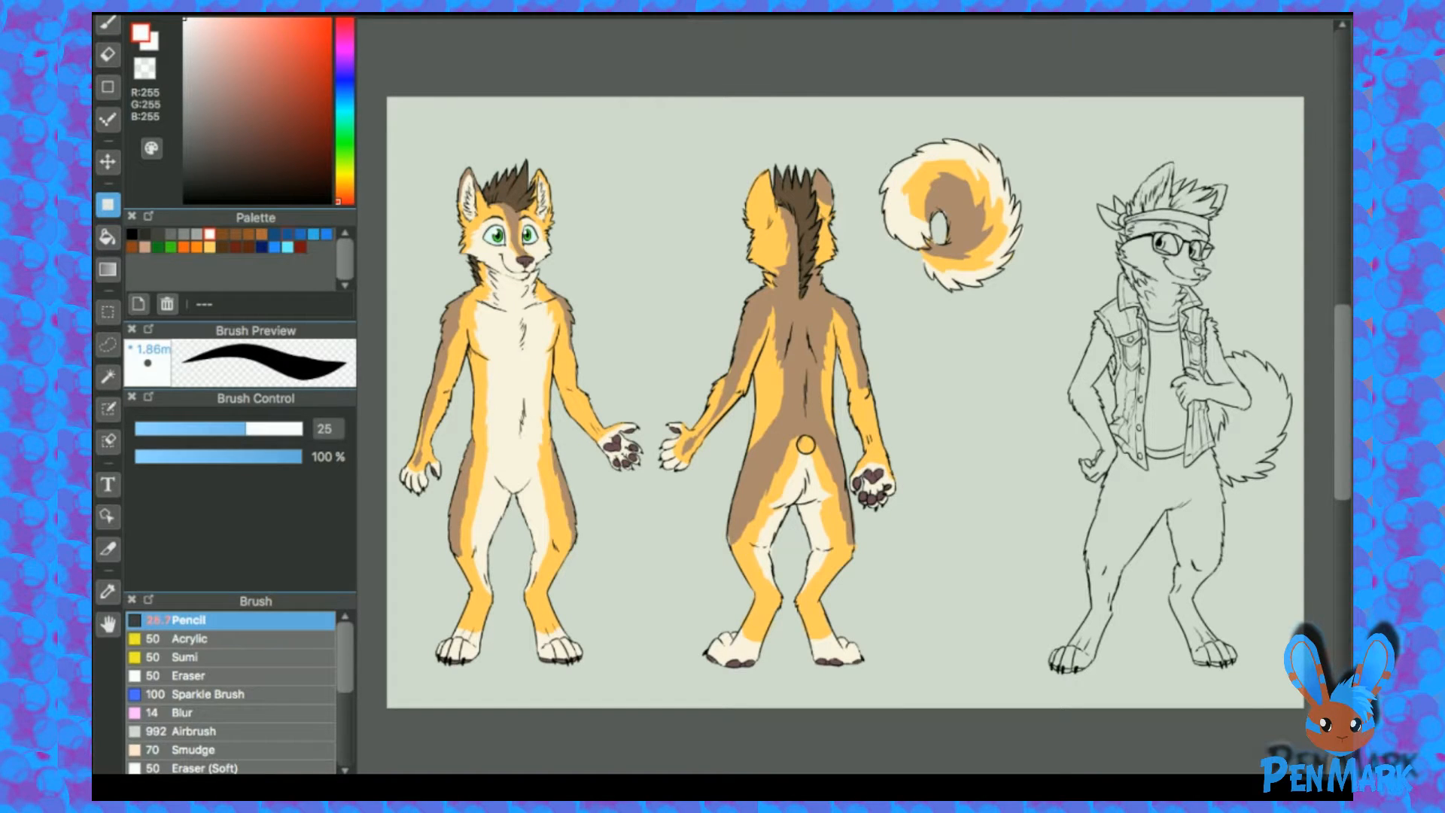
Step: Sample the orange fur colour from the front-view figure's body and add it to the palette
key(super+plus)
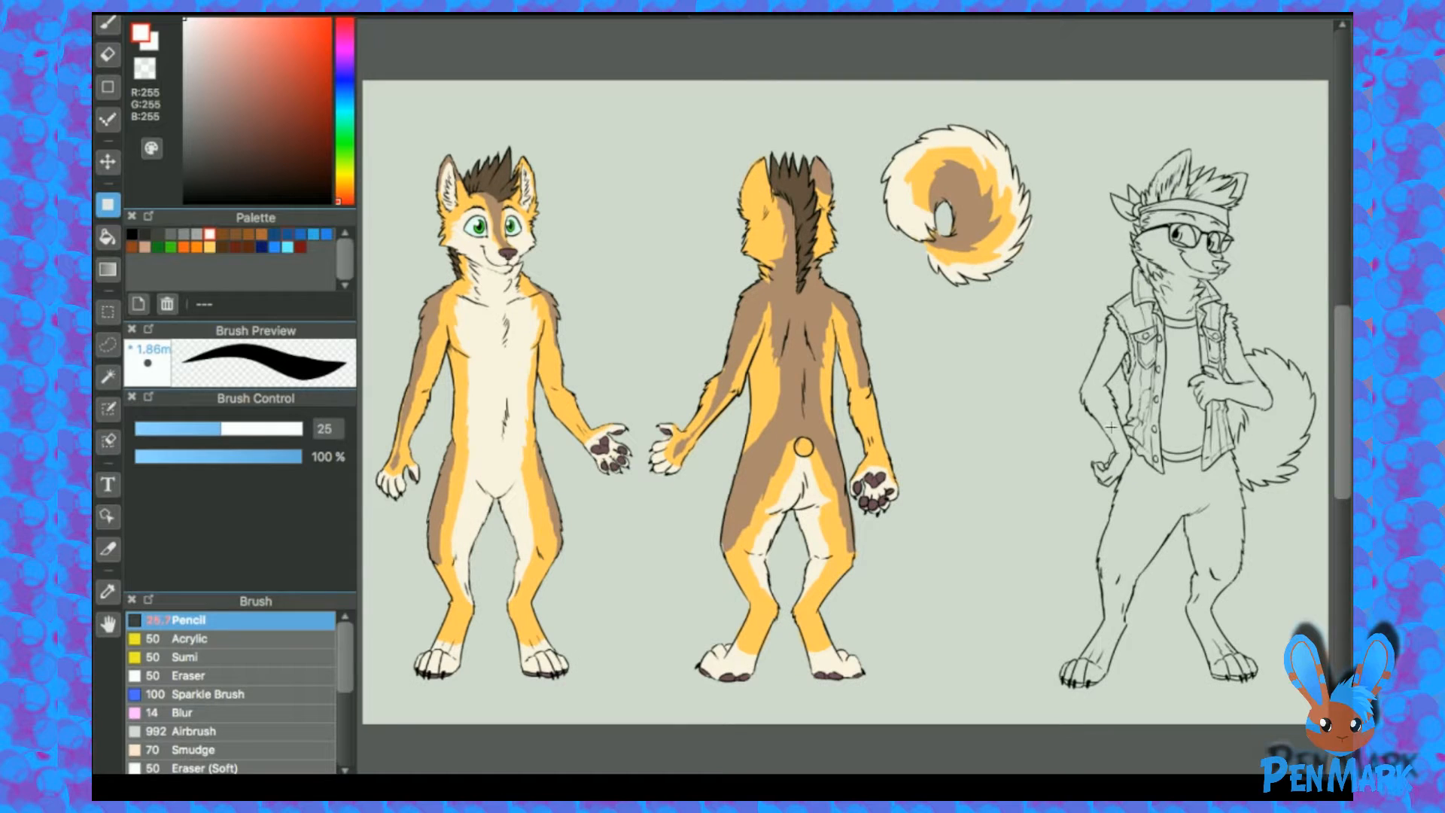
alt+click(551, 361)
scroll(553, 357, up, 8)
drag(655, 432, 873, 135)
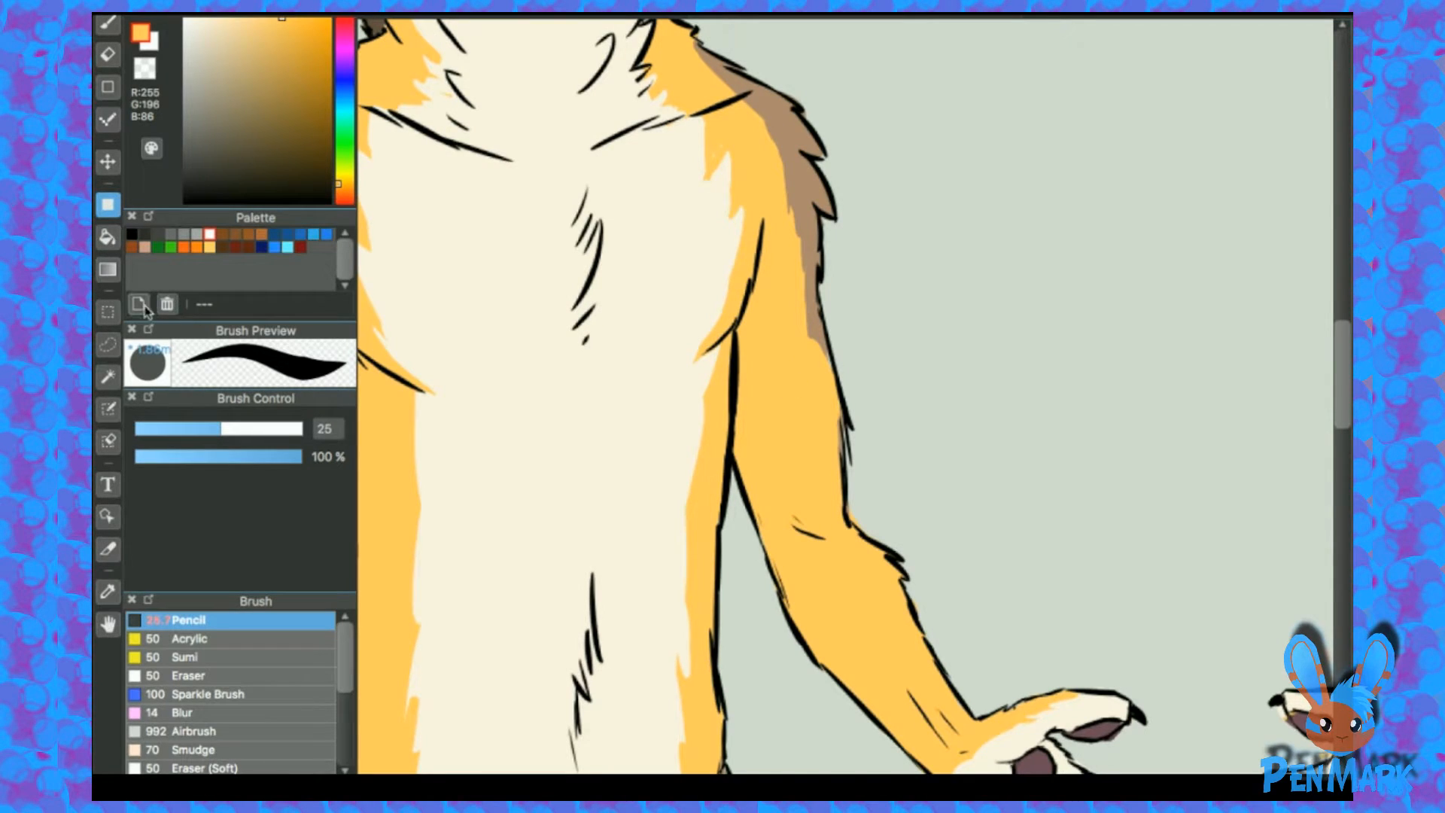
click(150, 305)
click(943, 499)
Step: Sample the brown shoulder fur and the cream chest fur and add both colours to the palette
alt+click(807, 179)
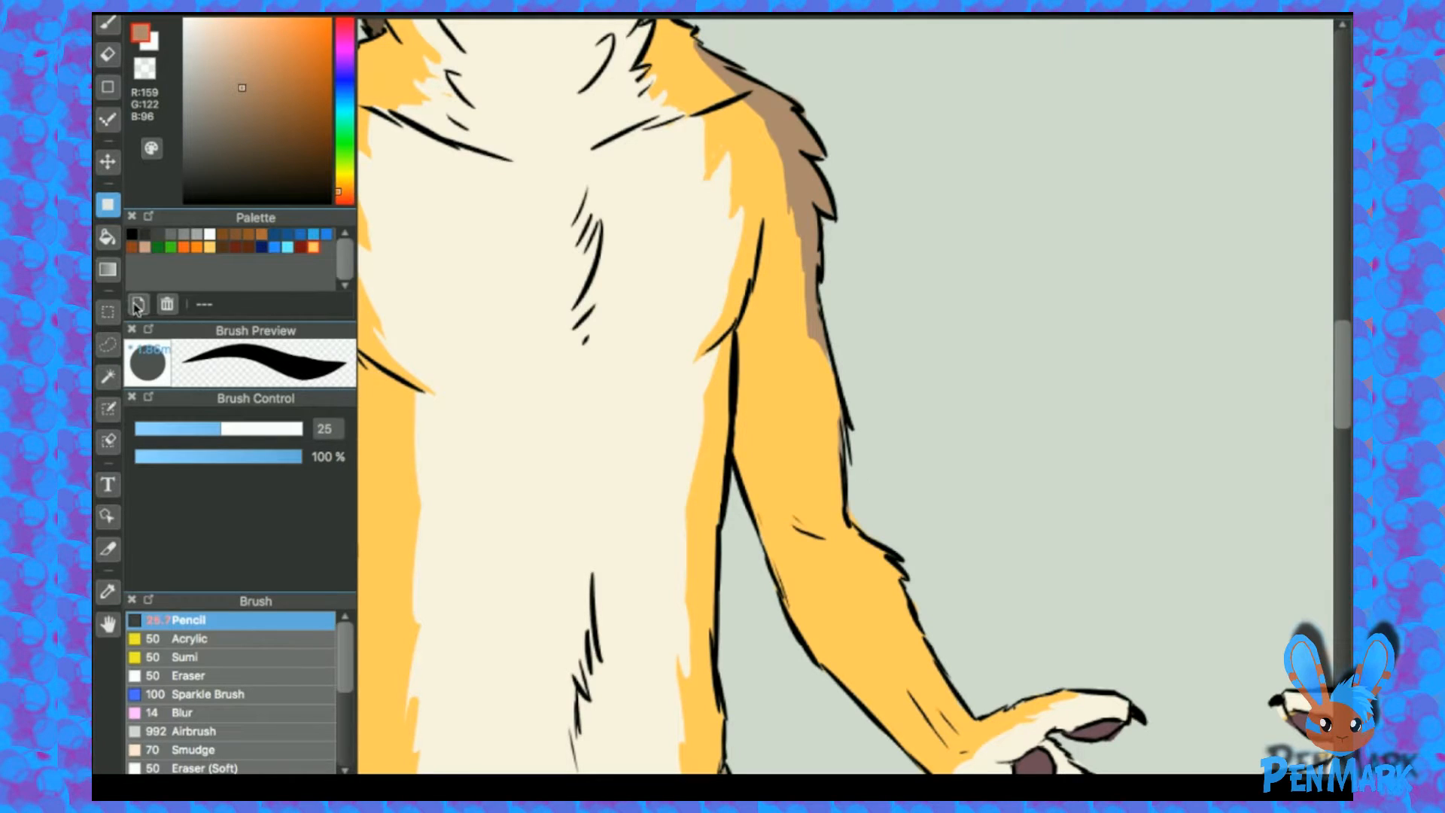
click(137, 304)
click(943, 498)
alt+click(665, 233)
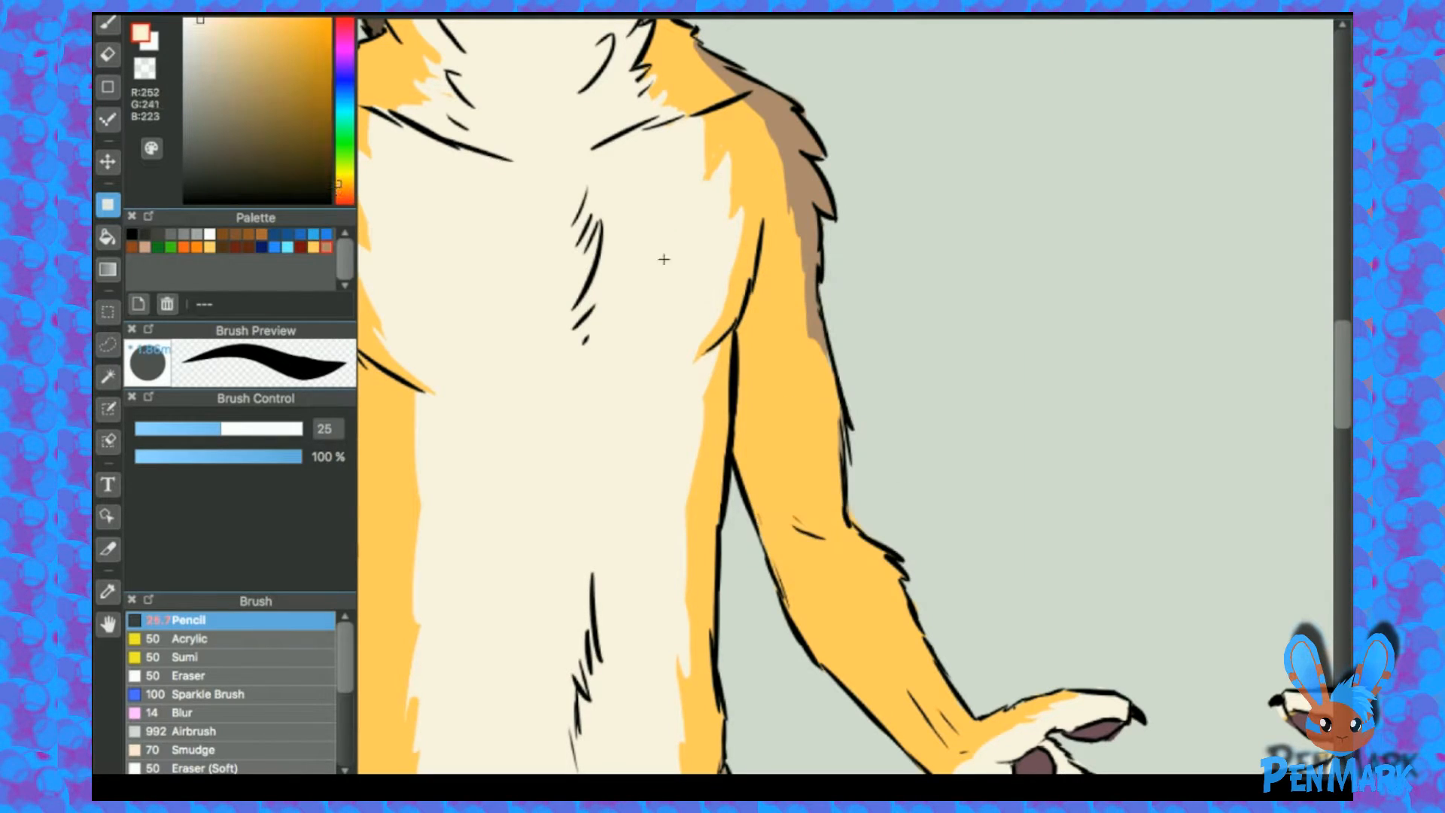
click(138, 304)
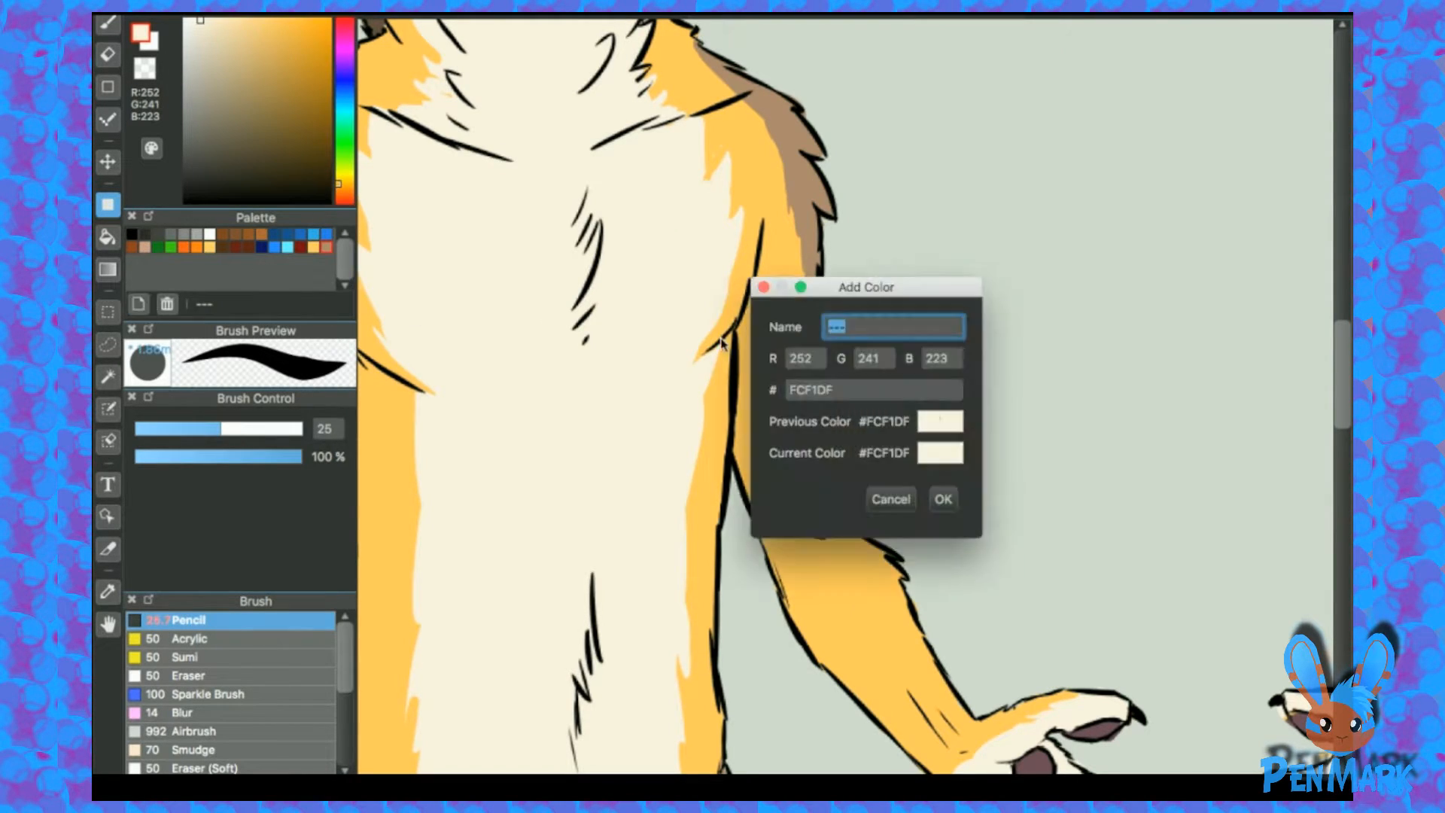
click(943, 499)
Step: Sample the green iris and the dark nose colour from the front-view face and add both to the palette
drag(679, 190, 811, 624)
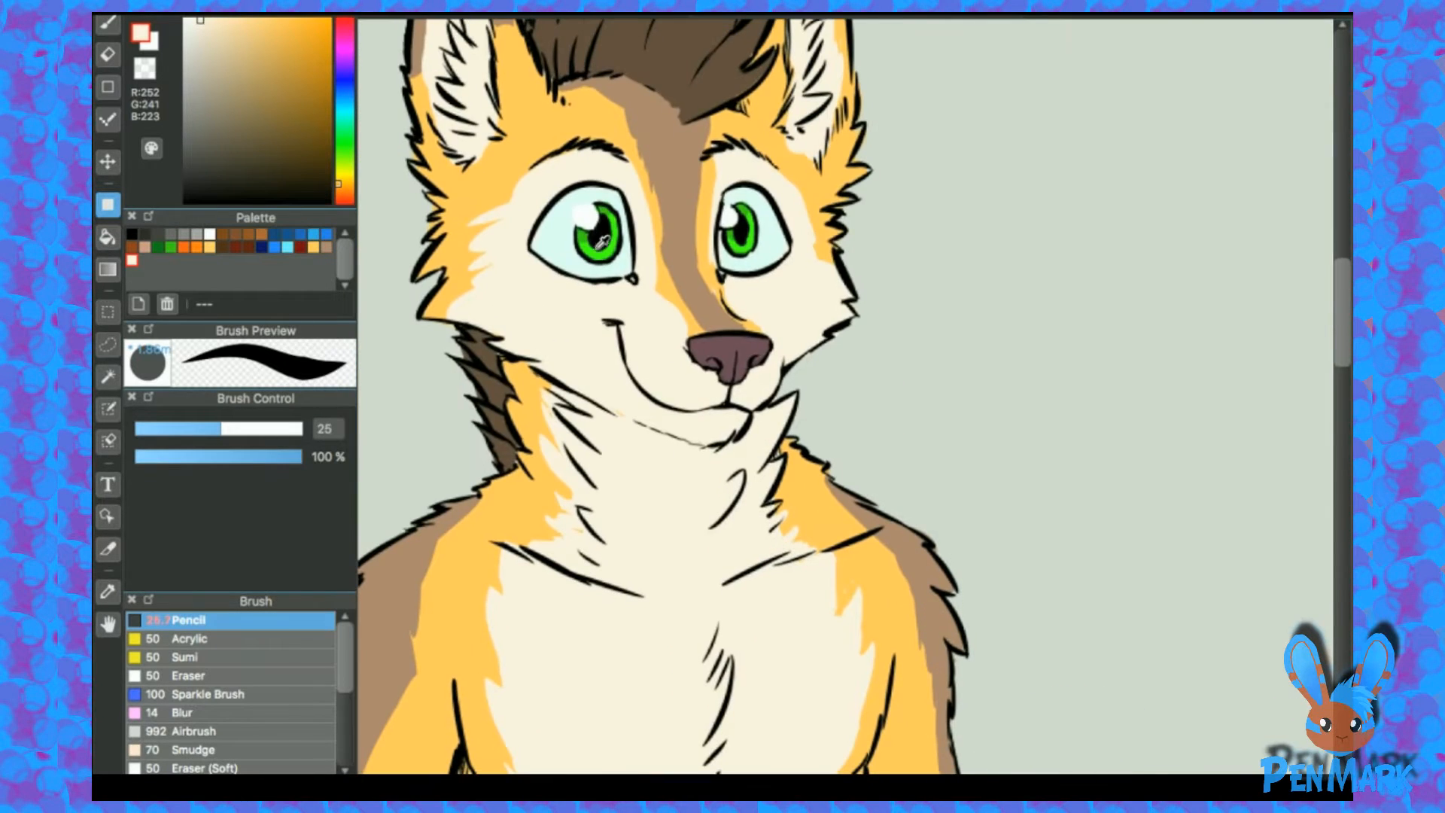
alt+click(595, 246)
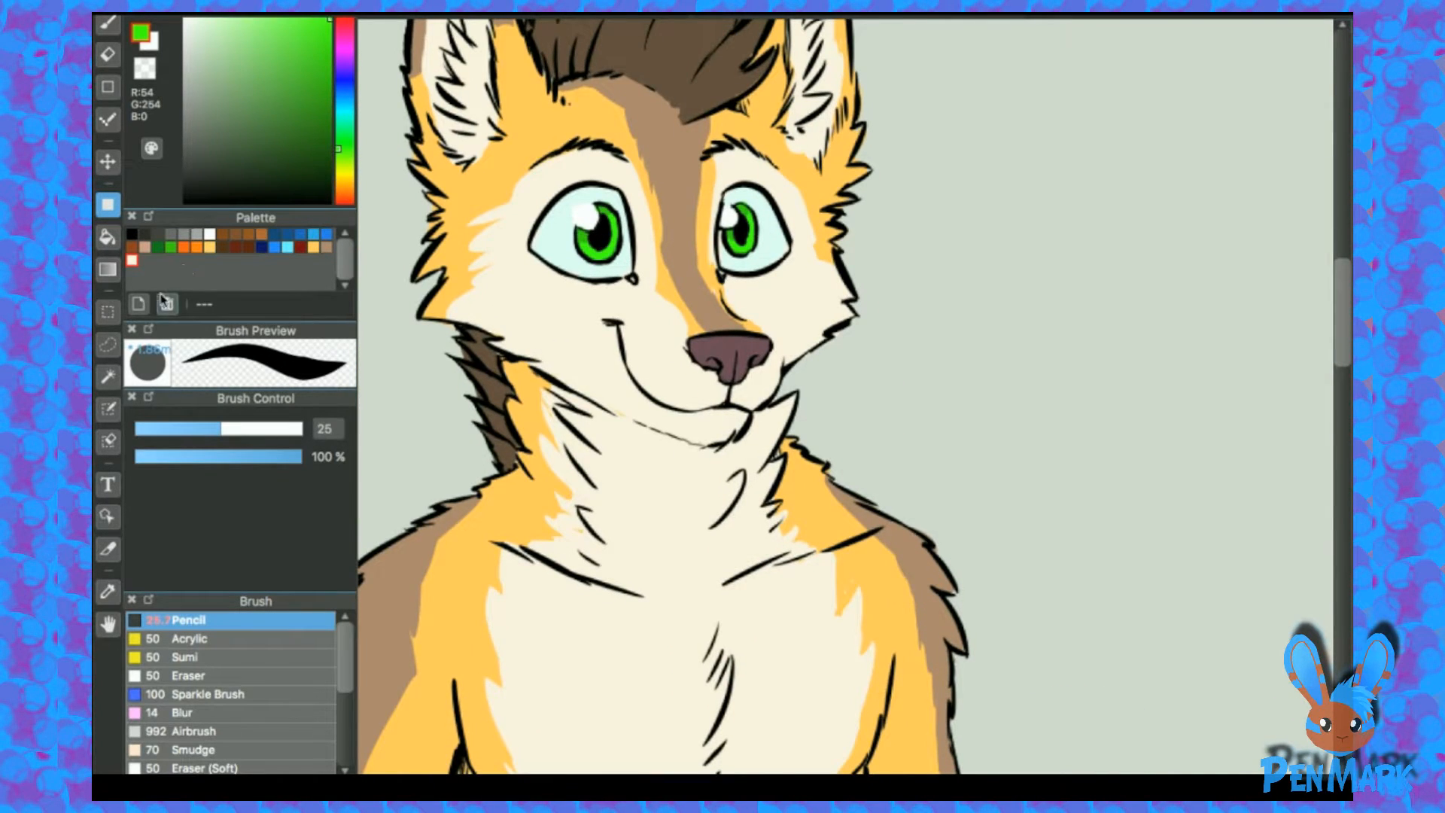
click(137, 304)
click(943, 497)
alt+click(735, 345)
click(138, 304)
click(943, 497)
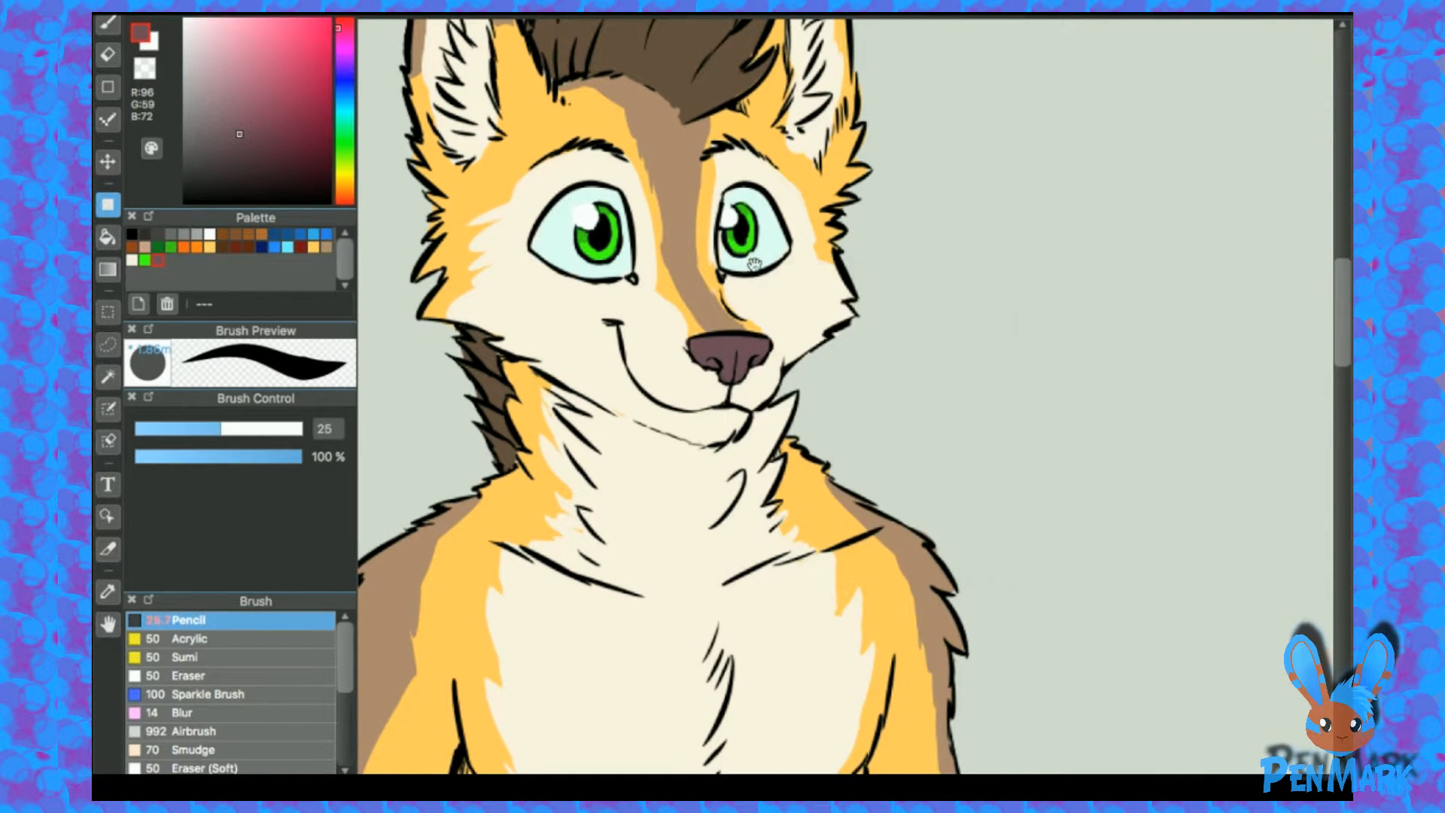
Step: Sample the dark brown hair colour from the front-view figure and add it to the palette
drag(755, 264, 766, 409)
alt+click(723, 203)
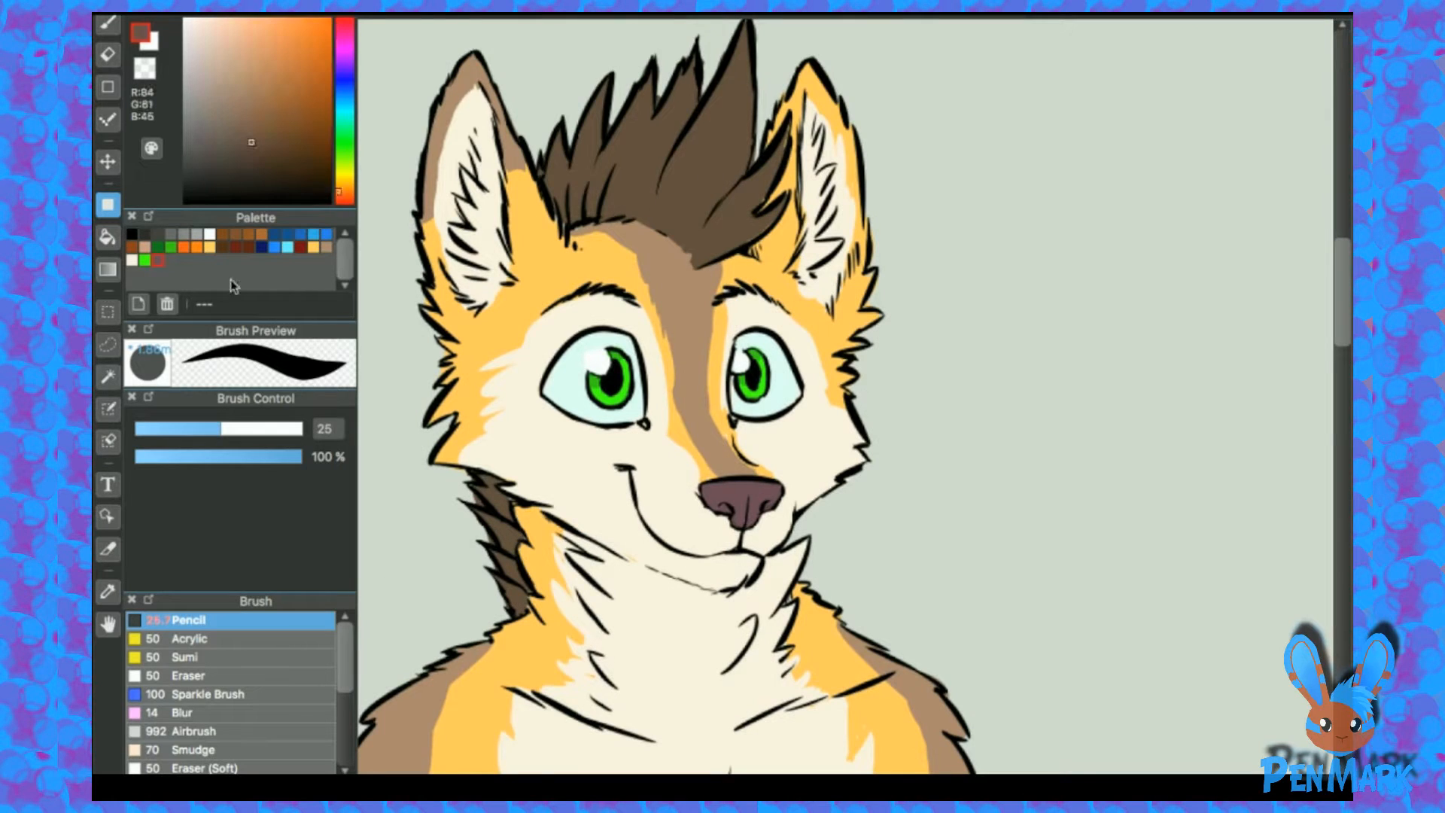
click(138, 304)
click(943, 497)
Step: Paint the clothed figure's temple and cheek fur with the saved orange, starting with the Pencil at size 15
drag(1124, 554, 1084, 252)
drag(992, 471, 1126, 497)
drag(1310, 460, 798, 429)
drag(1295, 429, 783, 390)
drag(1280, 392, 765, 387)
drag(1294, 452, 813, 474)
drag(742, 279, 833, 465)
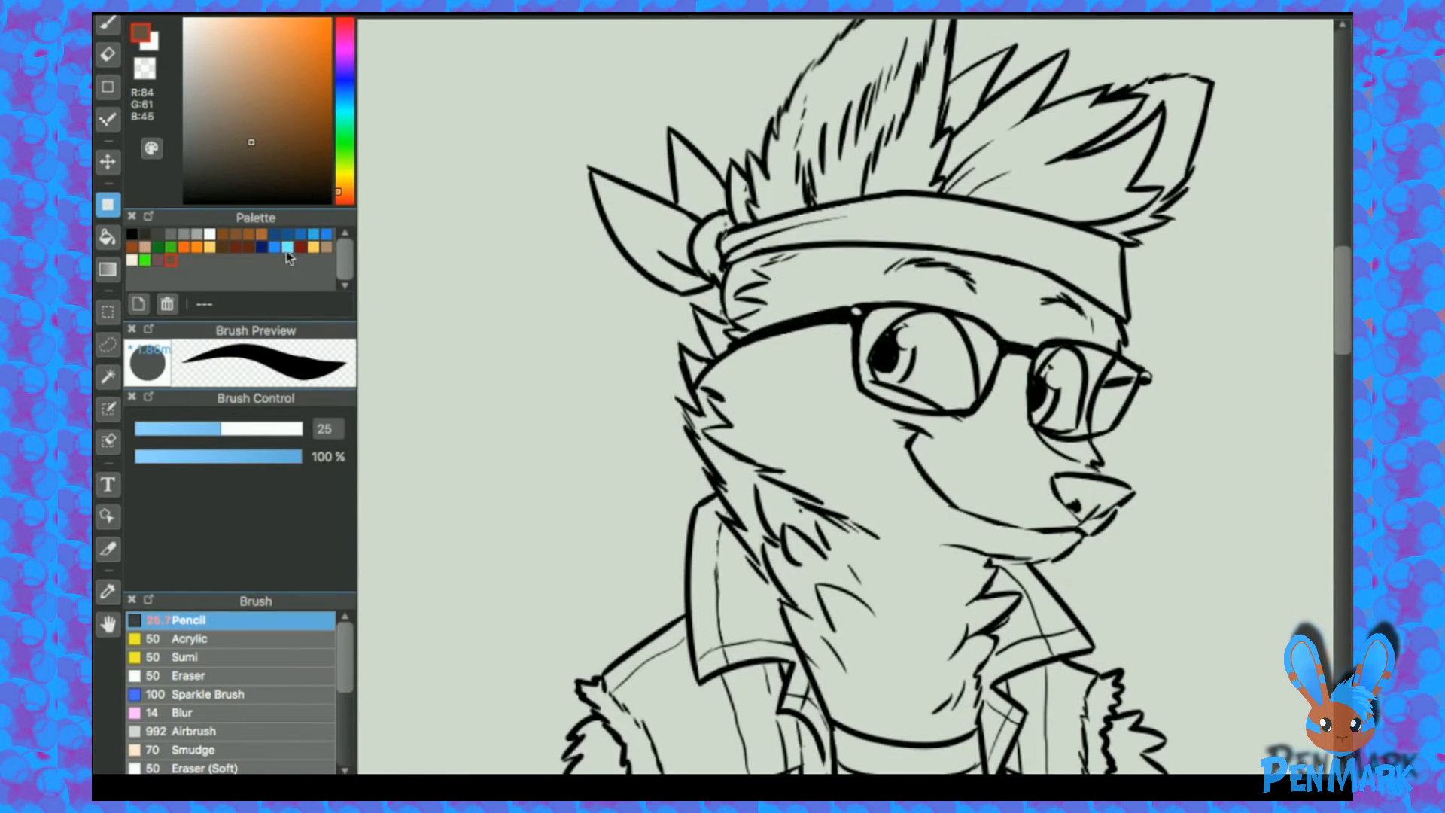
click(315, 248)
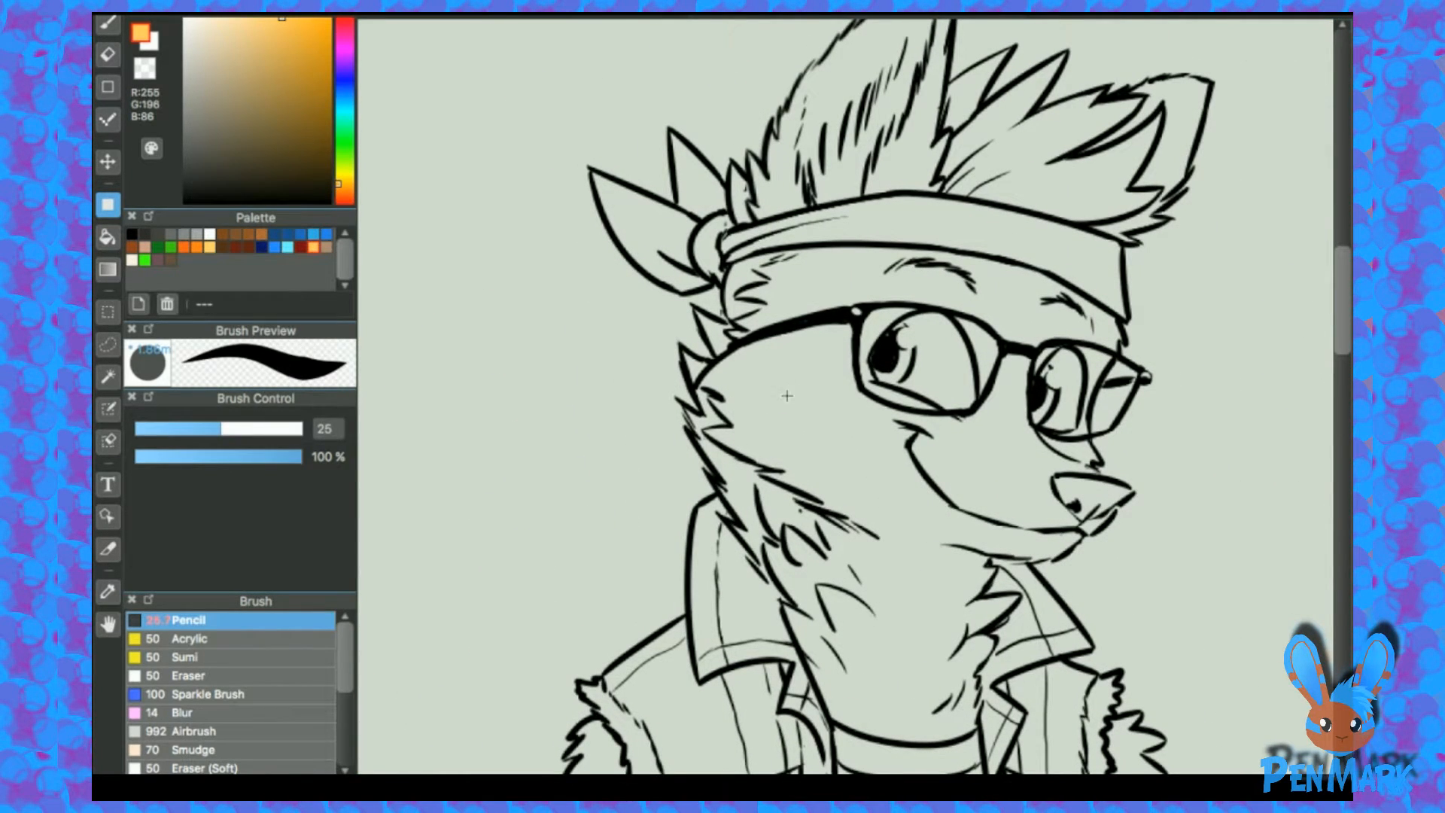
key(b)
key(bracketleft)
key(bracketleft)
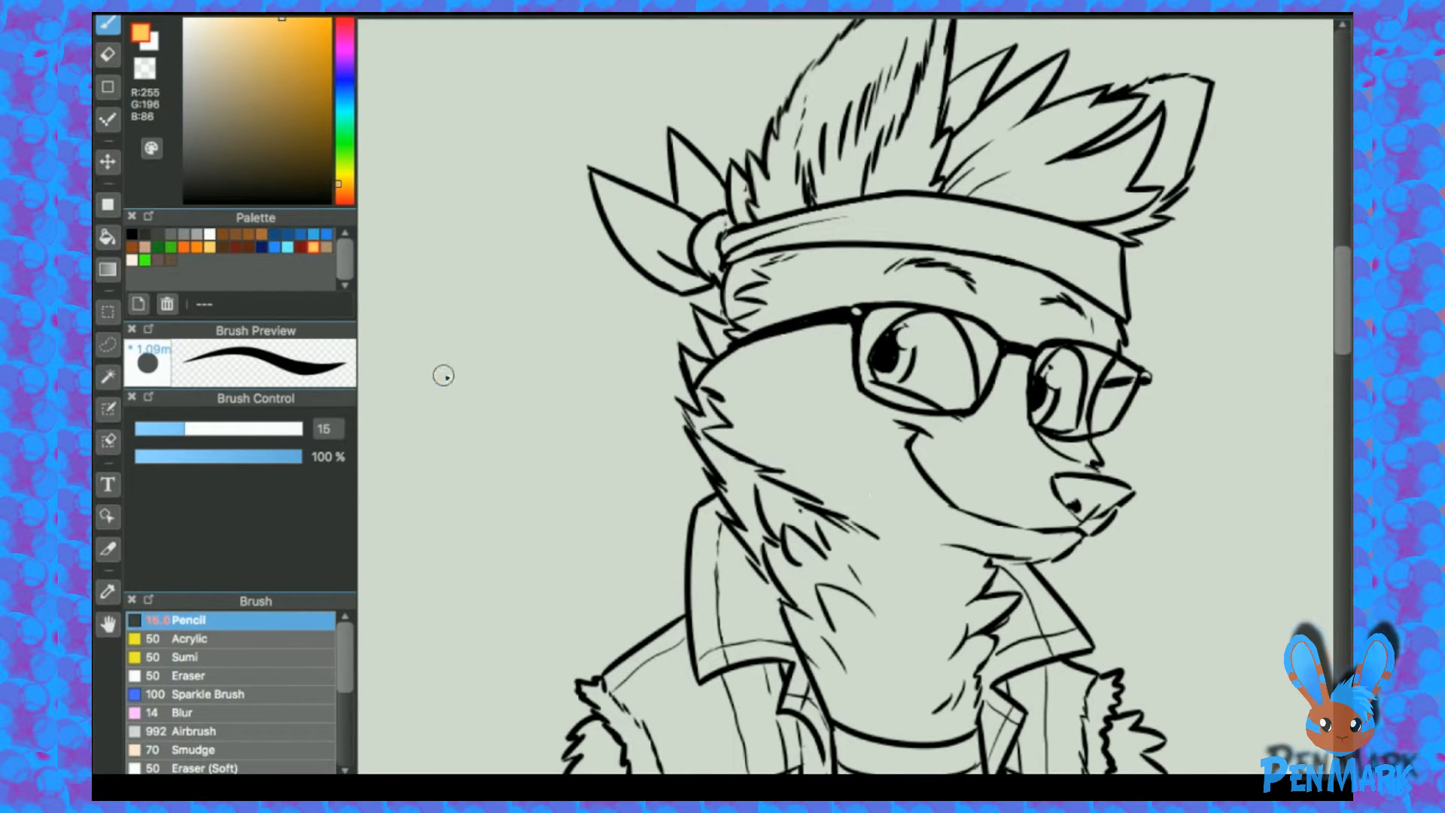
key(ctrl+z)
mouse_move(730, 369)
mouse_down()
mouse_move(798, 338)
mouse_move(740, 336)
mouse_move(760, 339)
mouse_move(745, 329)
mouse_move(784, 310)
mouse_move(758, 319)
mouse_move(751, 297)
mouse_move(787, 299)
mouse_move(768, 282)
mouse_move(834, 262)
mouse_move(758, 269)
mouse_move(763, 373)
mouse_move(774, 365)
mouse_move(727, 394)
mouse_move(766, 453)
mouse_move(800, 469)
mouse_move(715, 406)
mouse_move(807, 458)
mouse_move(803, 482)
mouse_move(825, 494)
mouse_move(763, 454)
mouse_move(783, 465)
mouse_move(765, 445)
mouse_move(773, 429)
mouse_move(747, 418)
mouse_move(780, 434)
mouse_move(695, 361)
mouse_up()
Step: Enlarge the Pencil to size 21 and continue the orange down the side of the clothed figure's neck
key(bracketright)
key(bracketright)
key(bracketright)
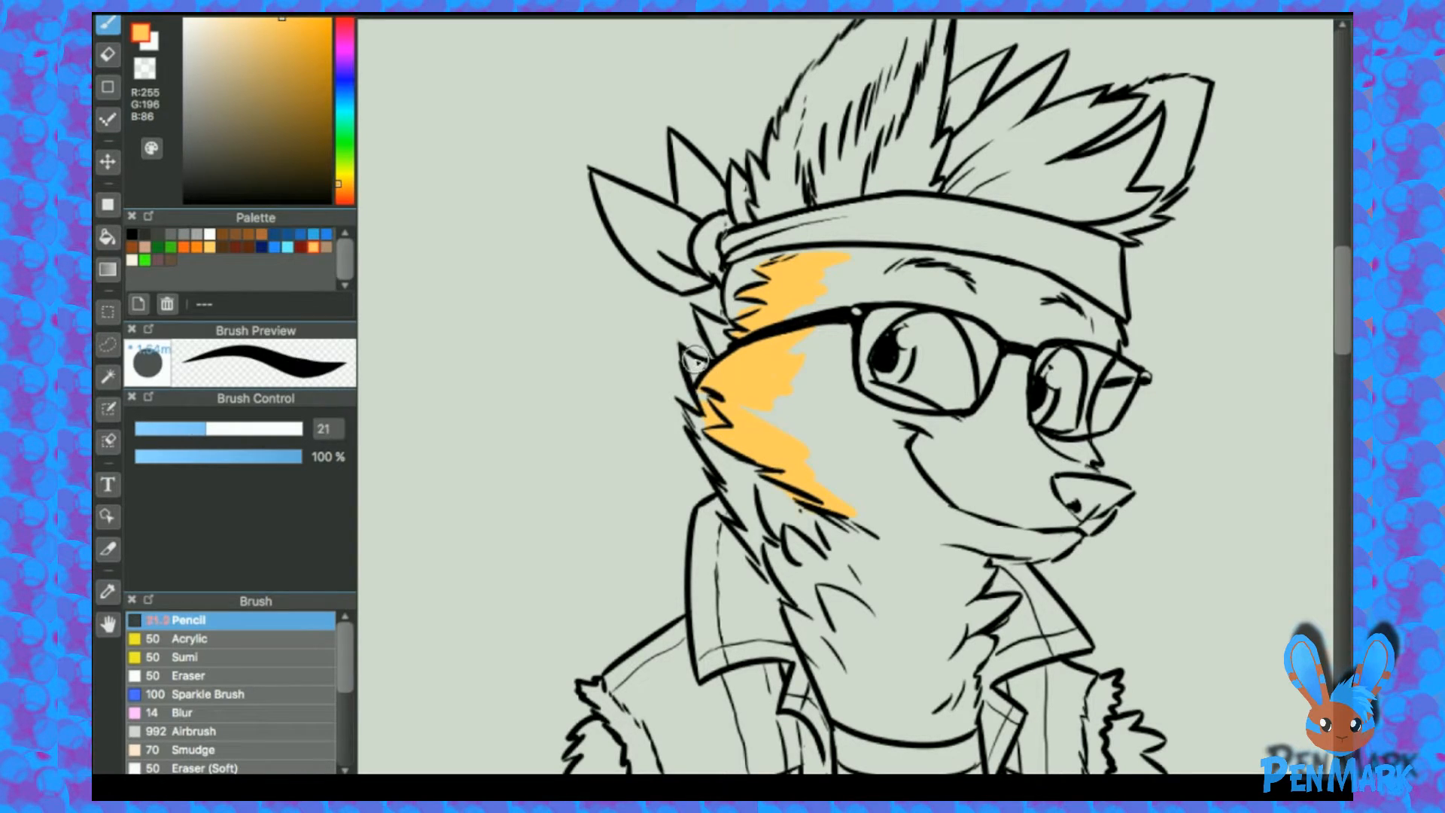
mouse_move(794, 450)
mouse_down()
mouse_move(834, 486)
mouse_move(811, 554)
mouse_move(799, 508)
mouse_move(812, 644)
mouse_up()
scroll(833, 462, up, 3)
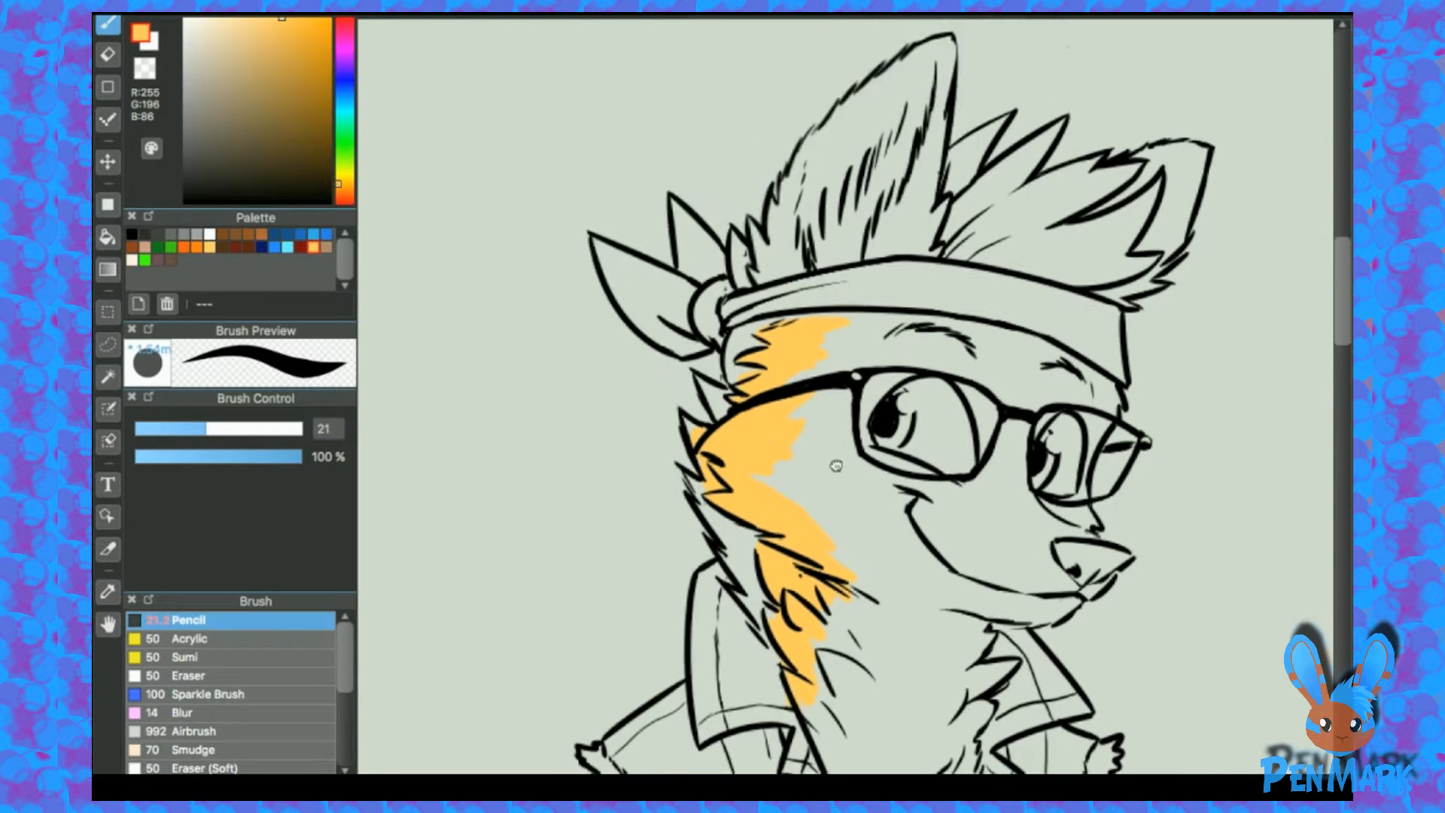
Step: Paint the rim of the clothed figure's near ear orange and erase the overspill at its tip
mouse_move(769, 357)
mouse_down()
mouse_move(751, 302)
mouse_move(759, 354)
mouse_move(776, 331)
mouse_move(745, 295)
mouse_move(782, 346)
mouse_move(824, 222)
mouse_move(897, 159)
mouse_move(890, 148)
mouse_move(949, 121)
mouse_move(936, 184)
mouse_up()
mouse_move(907, 282)
mouse_down()
mouse_move(927, 334)
mouse_move(941, 287)
mouse_move(911, 322)
mouse_move(920, 266)
mouse_move(926, 297)
mouse_up()
key(e)
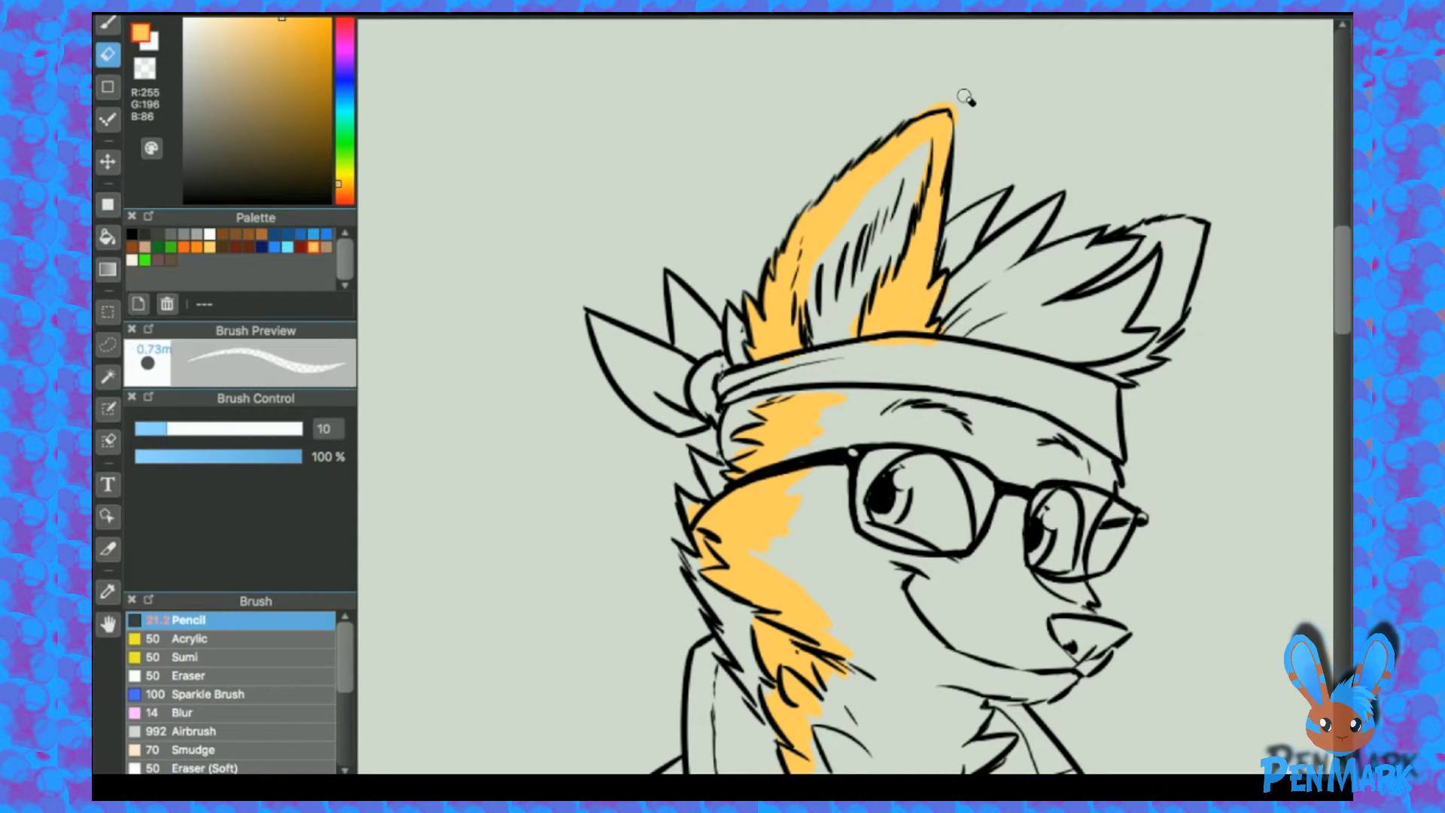
drag(952, 97, 961, 126)
Step: Paint the clothed figure's forehead and far ear orange, cleaning up the ear's tip with the eraser
key(b)
mouse_move(1011, 402)
mouse_down()
mouse_move(950, 275)
mouse_move(950, 343)
mouse_move(962, 310)
mouse_move(916, 301)
mouse_move(953, 339)
mouse_move(982, 308)
mouse_move(905, 286)
mouse_up()
drag(785, 281, 771, 286)
mouse_move(1092, 201)
mouse_down()
mouse_move(950, 307)
mouse_move(969, 311)
mouse_move(1025, 251)
mouse_move(978, 264)
mouse_move(1021, 241)
mouse_move(1018, 201)
mouse_move(978, 201)
mouse_move(934, 234)
mouse_move(1007, 183)
mouse_move(985, 190)
mouse_move(983, 176)
mouse_move(1051, 149)
mouse_up()
key(e)
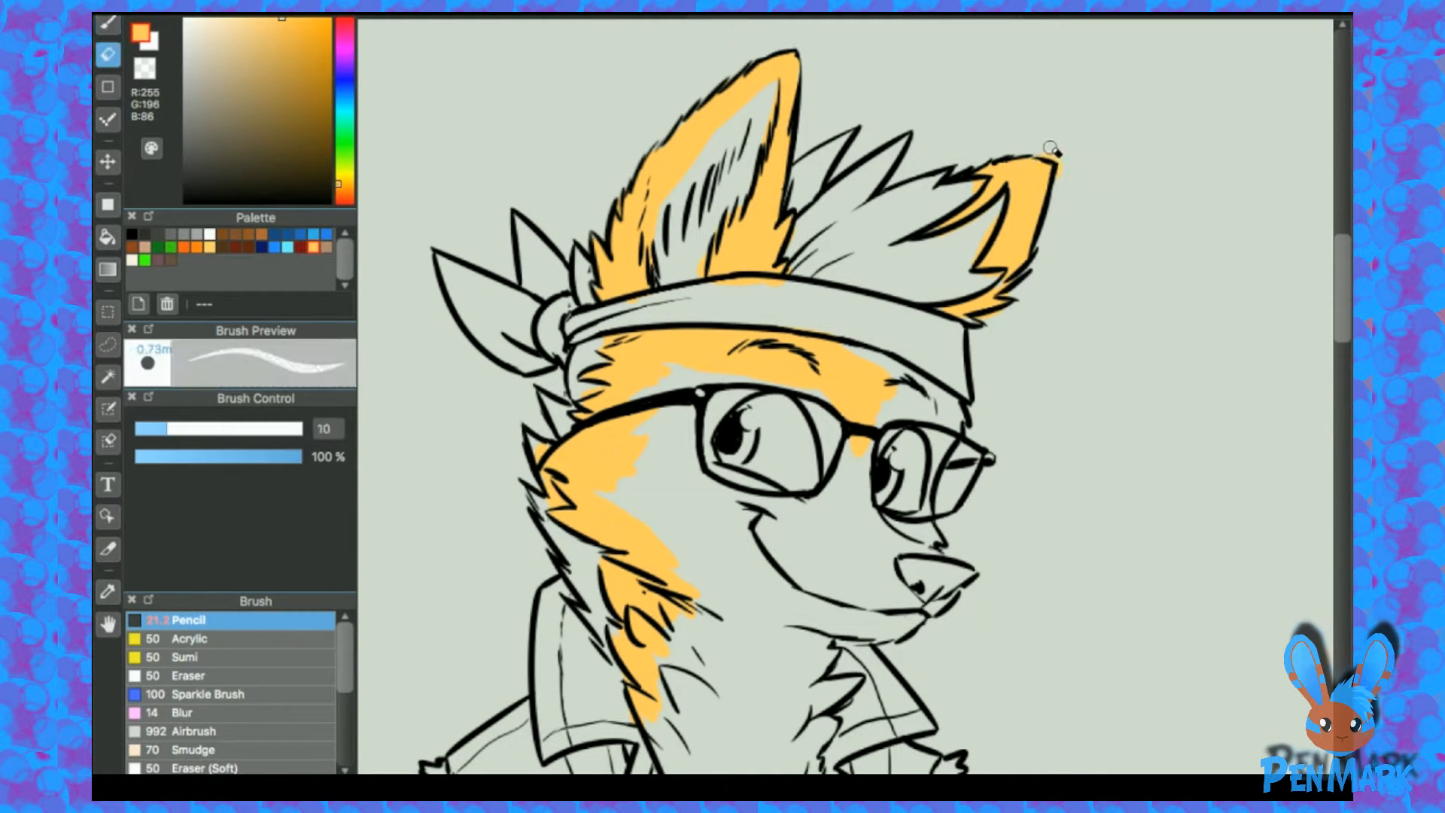
key(b)
Step: Paint orange on the clothed figure's shoulder fur beside the frayed vest armhole
scroll(737, 245, down, 5)
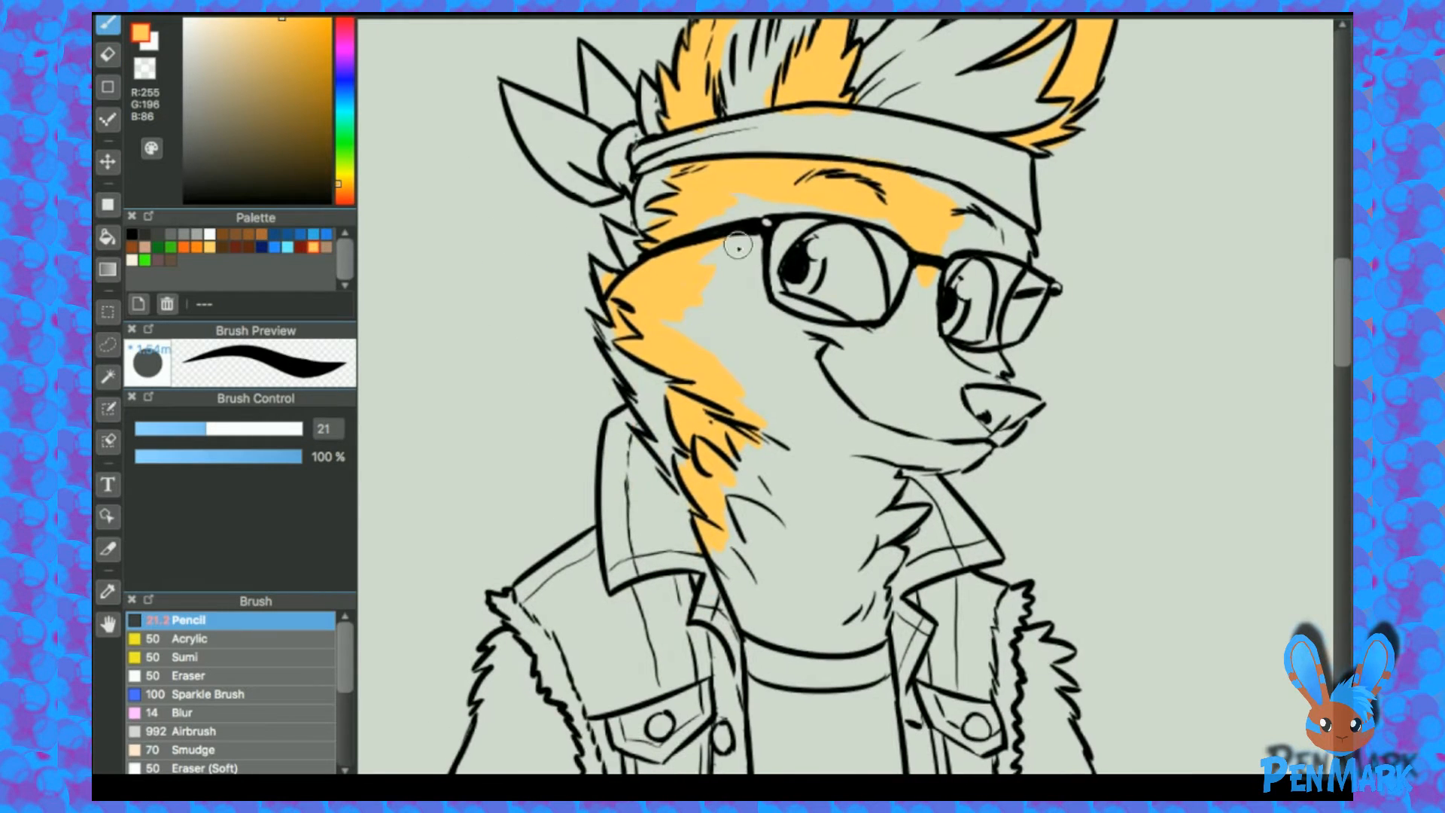
scroll(790, 519, down, 5)
drag(600, 320, 609, 325)
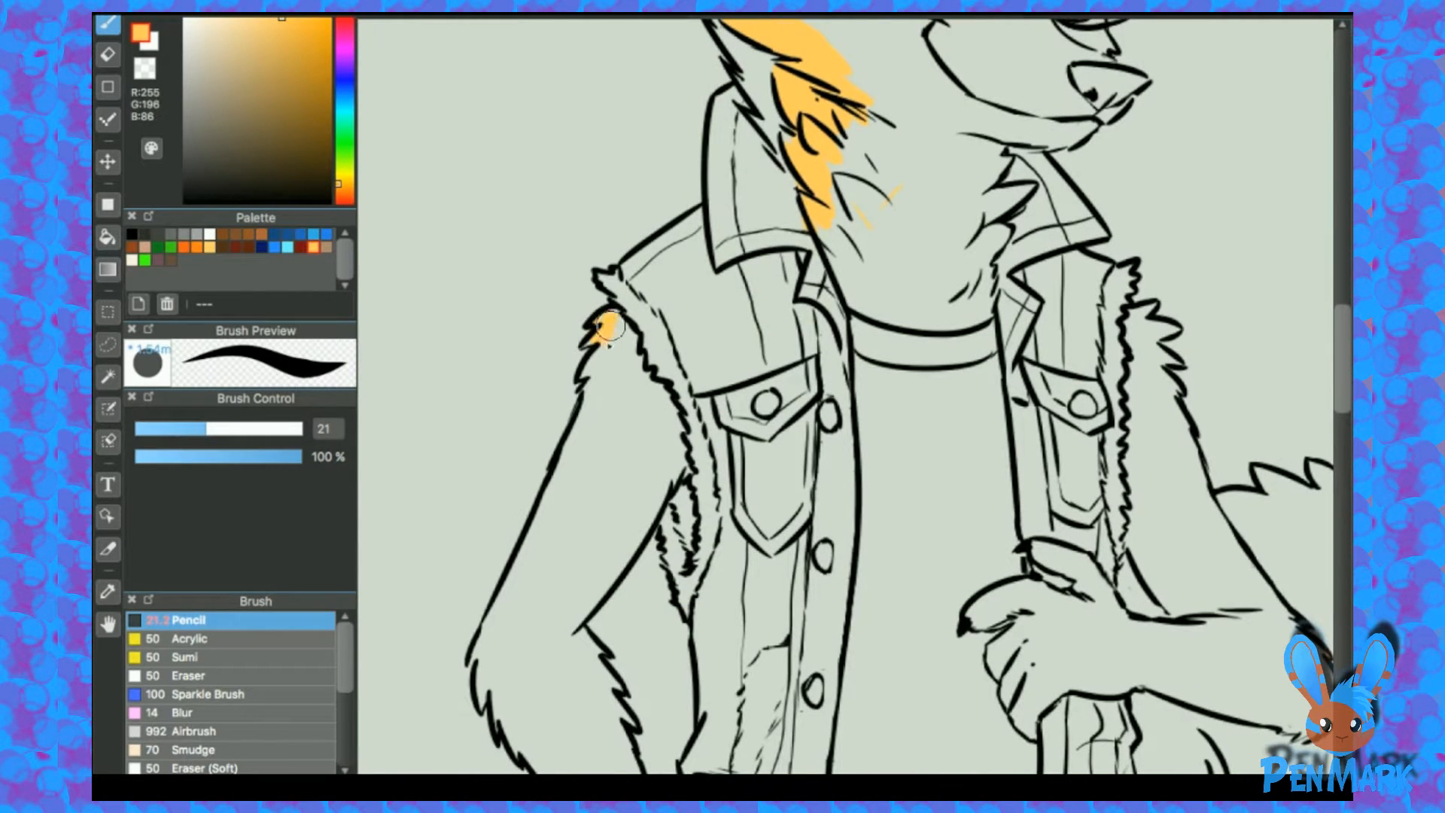
Step: Paint a brown stripe from the clothed figure's forehead down between the eyes with the saved fur brown
scroll(615, 360, up, 6)
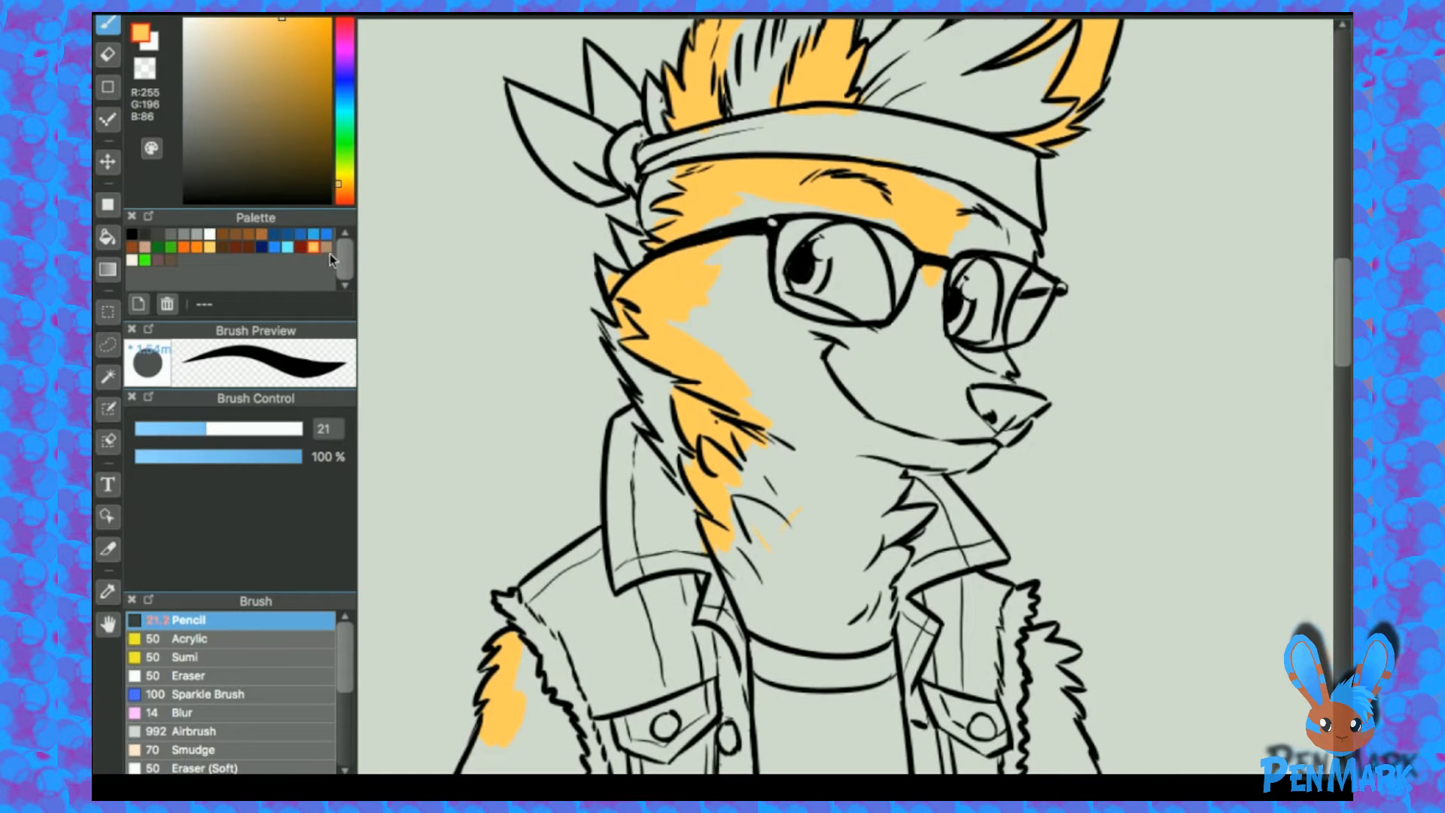
click(327, 248)
mouse_move(926, 199)
mouse_down()
mouse_move(927, 263)
mouse_move(926, 180)
mouse_move(947, 223)
mouse_move(947, 347)
mouse_up()
mouse_move(944, 188)
mouse_down()
mouse_move(947, 203)
mouse_move(917, 201)
mouse_move(918, 175)
mouse_move(903, 260)
mouse_up()
Step: Sample the forehead's orange and paint the headband's knot and tails with it
alt+click(896, 180)
drag(989, 170, 944, 291)
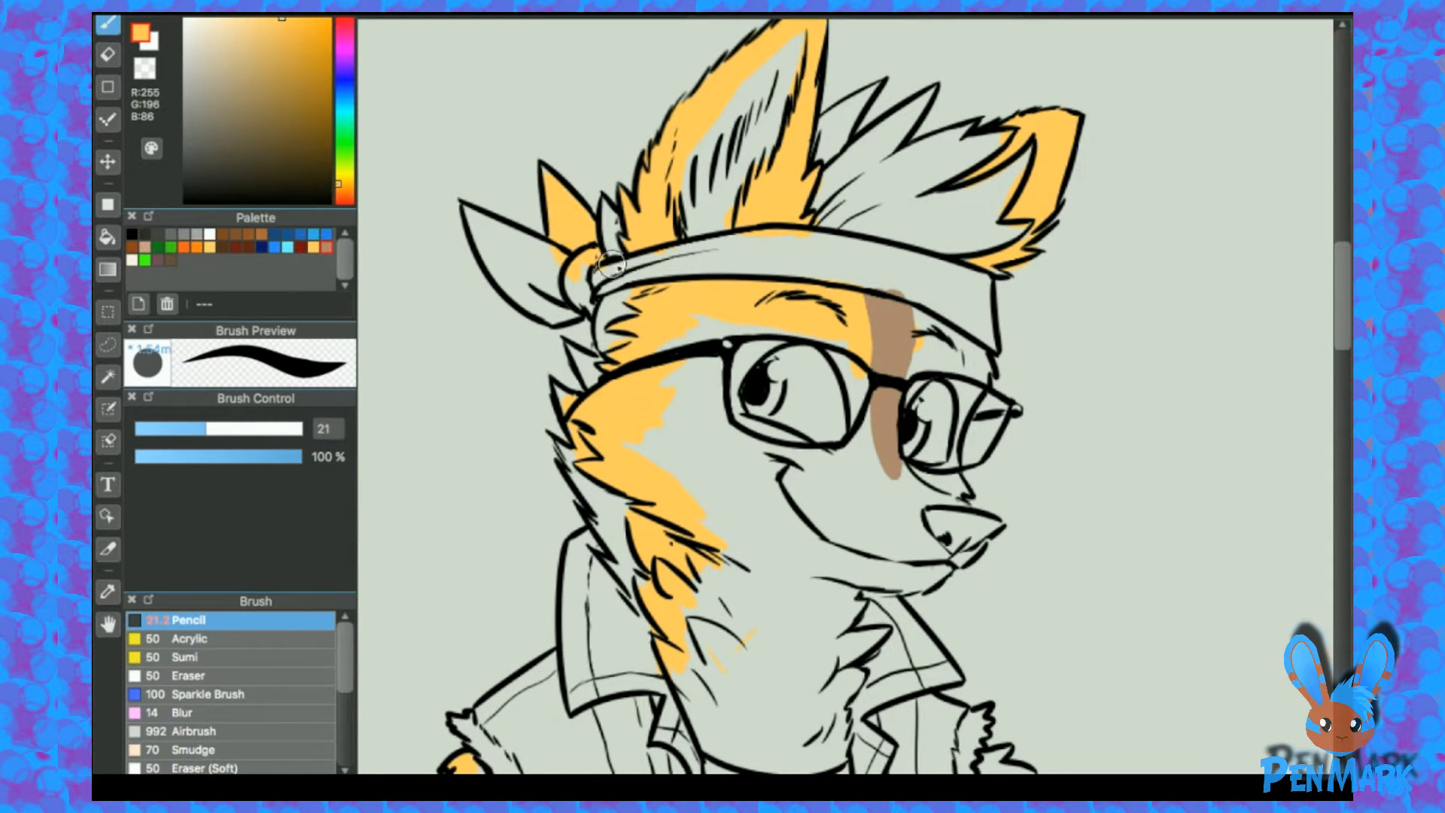
scroll(673, 403, down, 3)
drag(707, 393, 735, 288)
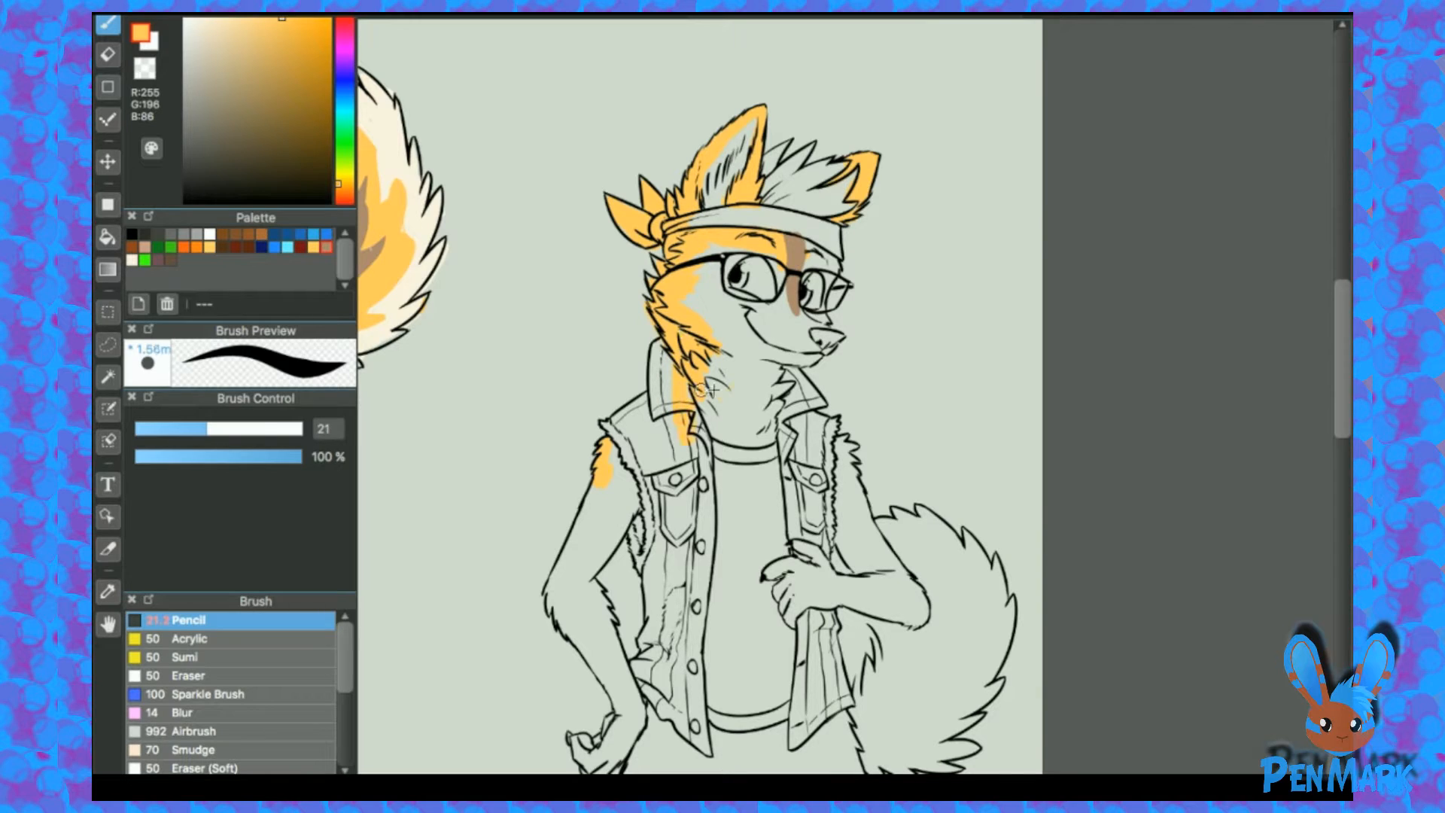
Step: Enlarge the Pencil up to size 81 and block in orange across the clothed figure's head, neck, shirt and vest
key(bracketright)
key(bracketright)
drag(750, 318, 751, 389)
key(bracketright)
key(bracketright)
mouse_move(691, 507)
mouse_down()
mouse_move(736, 494)
mouse_move(798, 584)
mouse_up()
key(bracketright)
drag(757, 533, 742, 658)
mouse_move(692, 458)
mouse_down()
mouse_move(656, 518)
mouse_move(677, 474)
mouse_move(666, 444)
mouse_move(639, 446)
mouse_move(674, 360)
mouse_move(686, 444)
mouse_move(807, 402)
mouse_move(771, 359)
mouse_move(796, 301)
mouse_move(762, 343)
mouse_move(702, 295)
mouse_move(765, 247)
mouse_move(719, 271)
mouse_move(785, 244)
mouse_move(781, 211)
mouse_move(715, 273)
mouse_move(747, 134)
mouse_move(697, 233)
mouse_move(760, 128)
mouse_move(712, 223)
mouse_move(728, 210)
mouse_move(782, 226)
mouse_move(756, 192)
mouse_move(857, 180)
mouse_move(792, 218)
mouse_move(855, 165)
mouse_move(798, 179)
mouse_move(804, 148)
mouse_move(777, 184)
mouse_move(780, 153)
mouse_move(763, 162)
mouse_move(780, 197)
mouse_up()
drag(728, 602, 741, 678)
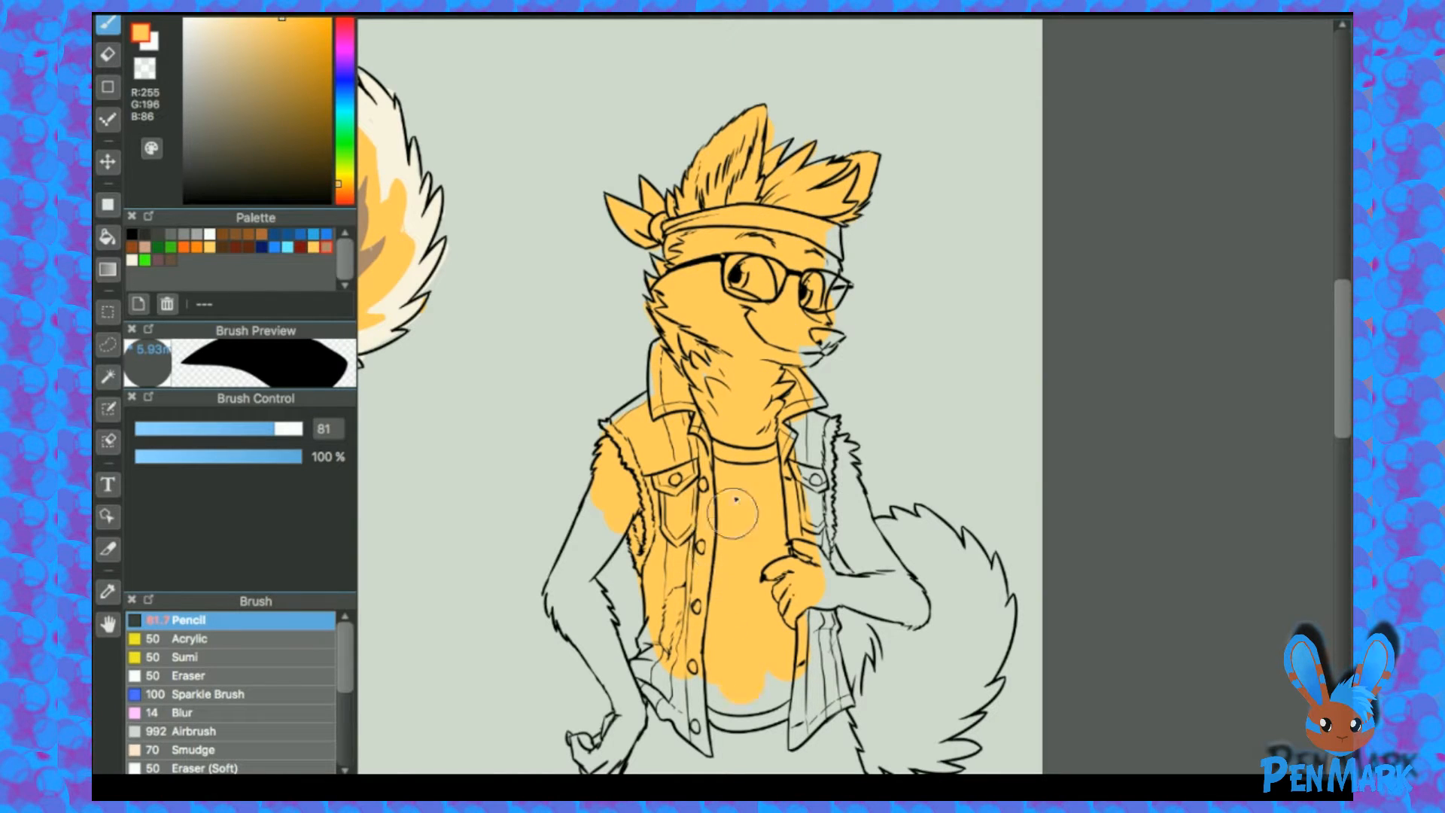
Step: Extend the orange over the lower shirt and vest, the upper arm and the upper thigh
drag(752, 558, 783, 411)
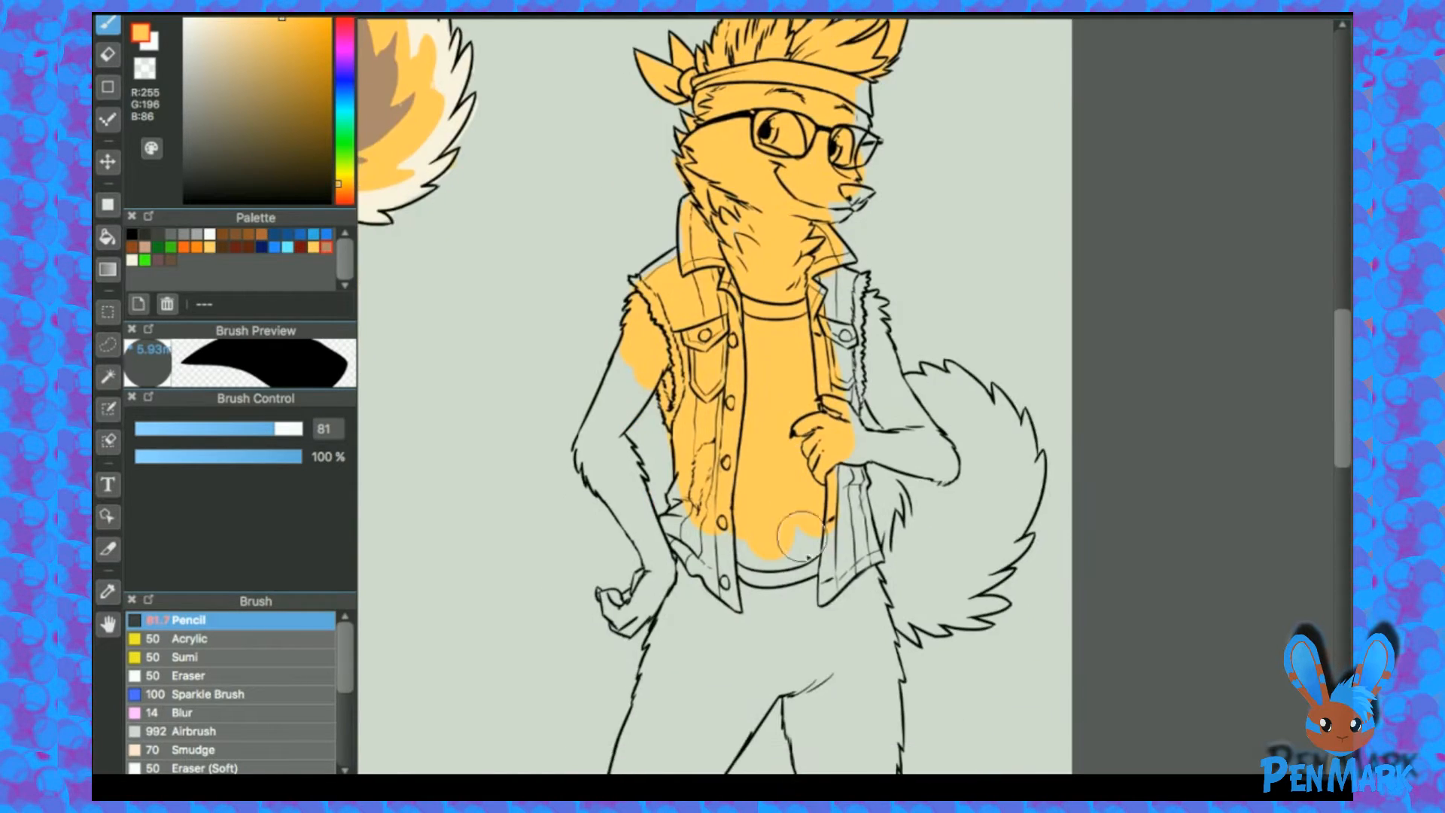
drag(771, 480, 783, 368)
mouse_move(737, 456)
mouse_down()
mouse_move(703, 562)
mouse_move(793, 437)
mouse_move(777, 505)
mouse_move(715, 396)
mouse_move(838, 478)
mouse_move(764, 399)
mouse_up()
mouse_move(636, 272)
mouse_down()
mouse_move(655, 236)
mouse_move(628, 299)
mouse_move(656, 230)
mouse_move(613, 325)
mouse_move(650, 257)
mouse_move(628, 314)
mouse_move(660, 264)
mouse_move(664, 177)
mouse_move(719, 146)
mouse_move(717, 96)
mouse_move(776, 122)
mouse_move(803, 85)
mouse_move(856, 76)
mouse_up()
Step: Reduce the Pencil to size 60 and fill the remaining gaps on the muzzle and forehead with orange
key(bracketleft)
key(bracketleft)
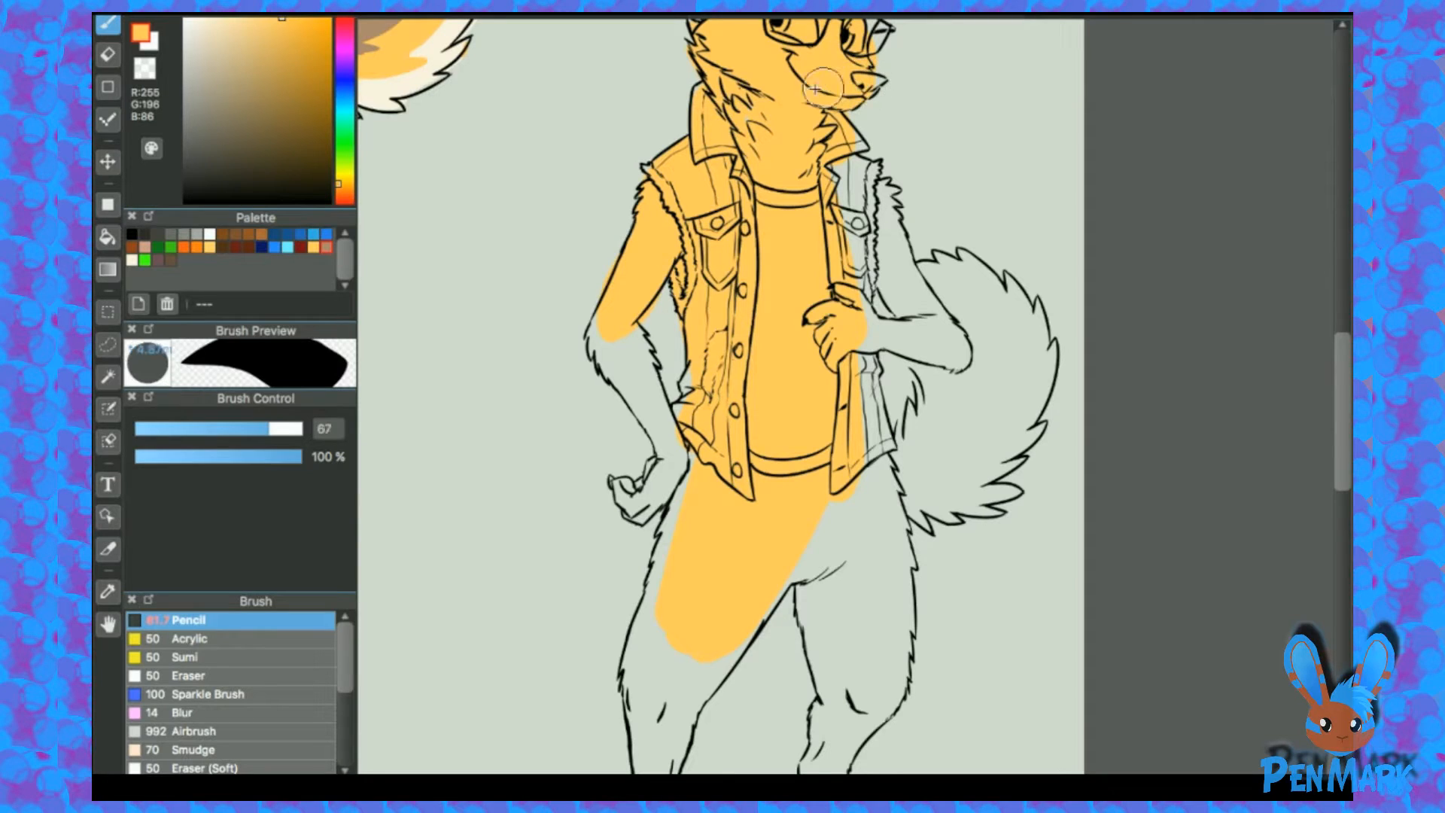
drag(949, 88, 902, 265)
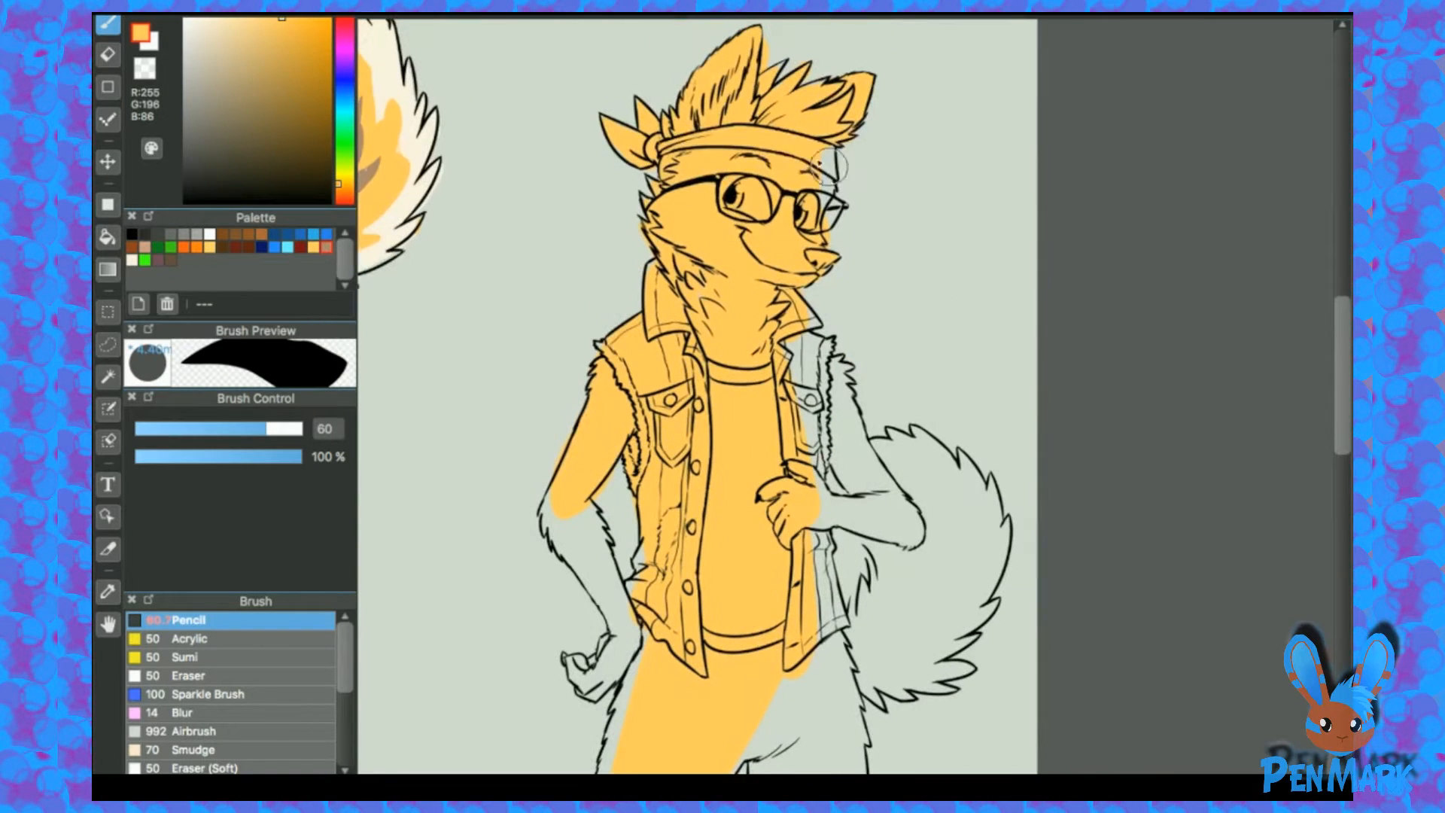
scroll(655, 217, down, 5)
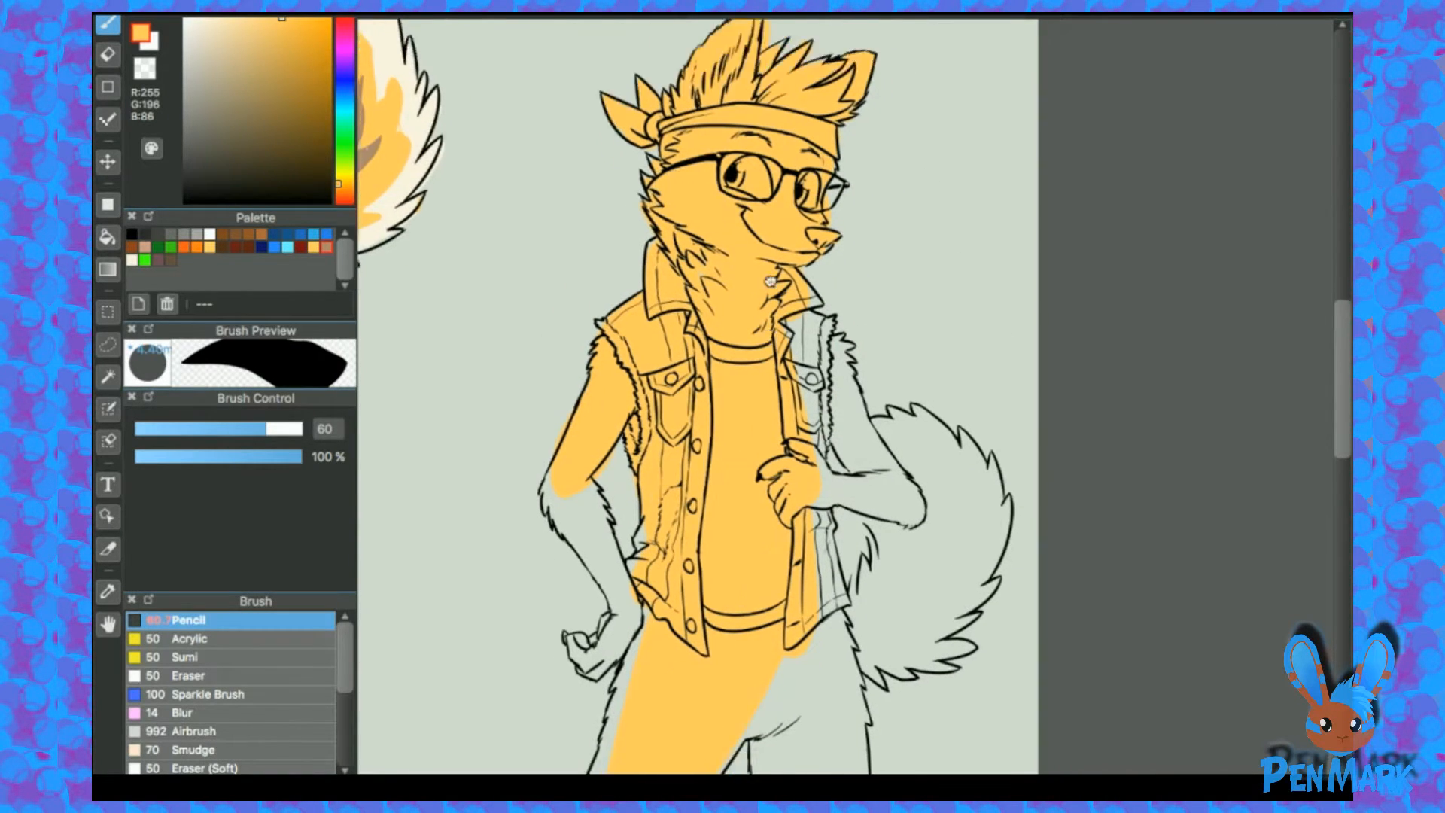
Step: Reduce the Pencil to size 45 and paint orange along the clothed figure's bent forearm down to the wrist
key(bracketleft)
key(bracketleft)
mouse_move(592, 204)
mouse_down()
mouse_move(640, 289)
mouse_move(697, 267)
mouse_move(677, 301)
mouse_move(650, 307)
mouse_move(628, 282)
mouse_move(670, 331)
mouse_up()
key(e)
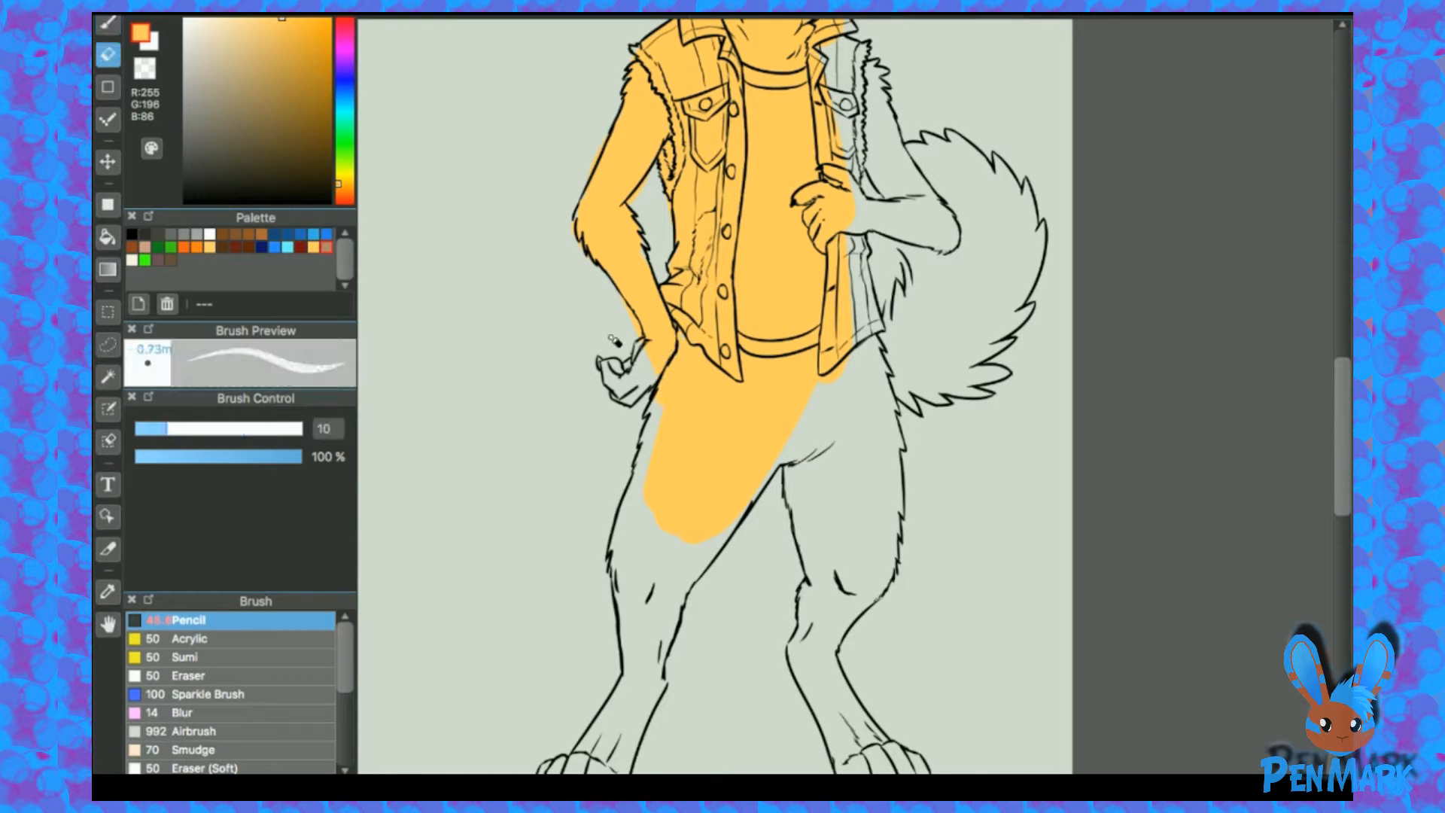
Step: Paint orange down the clothed figure's front thigh to the knee and across the crotch with the Pencil at size 44
key(b)
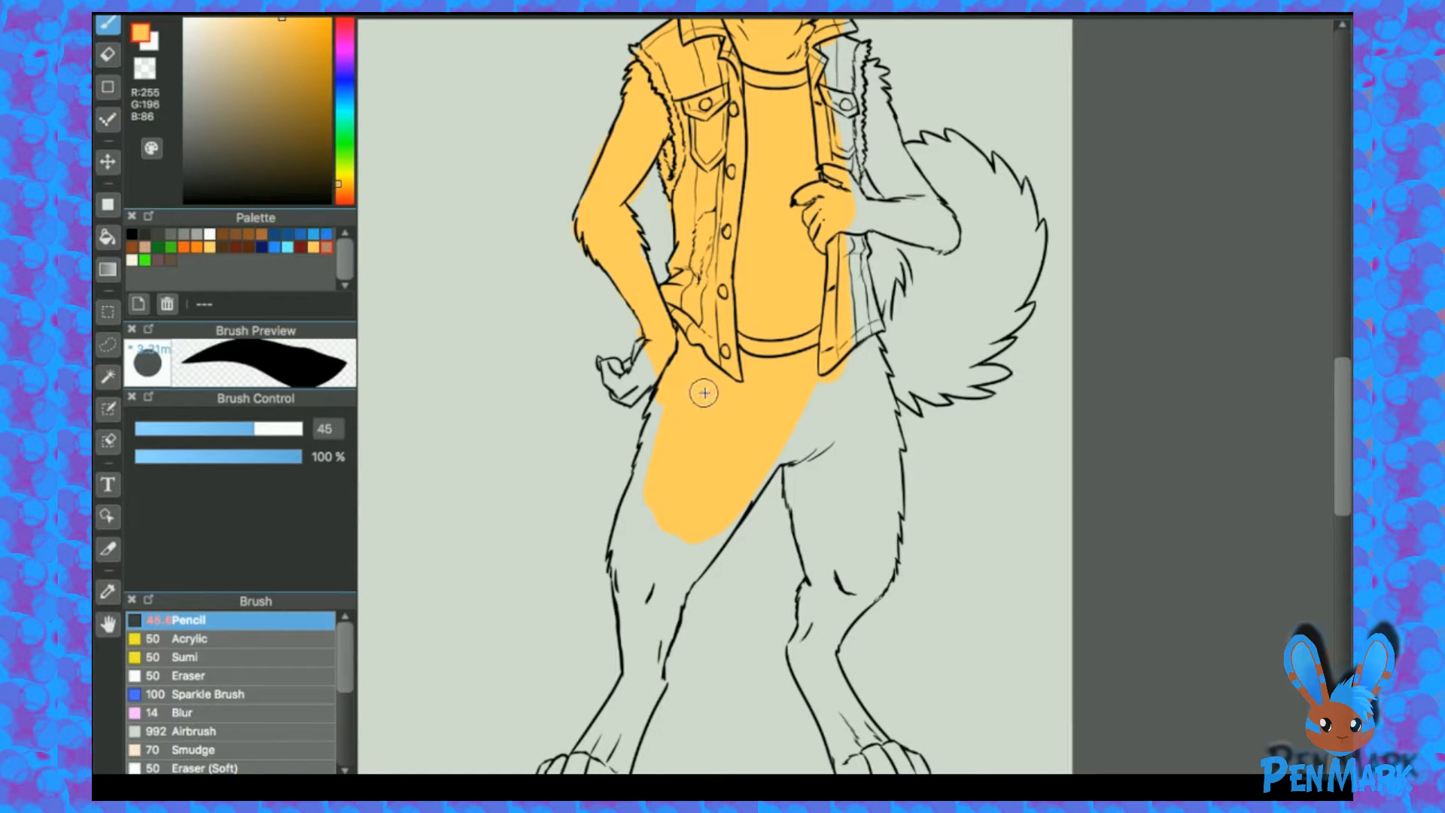
mouse_move(644, 482)
mouse_down()
mouse_move(633, 534)
mouse_move(665, 481)
mouse_up()
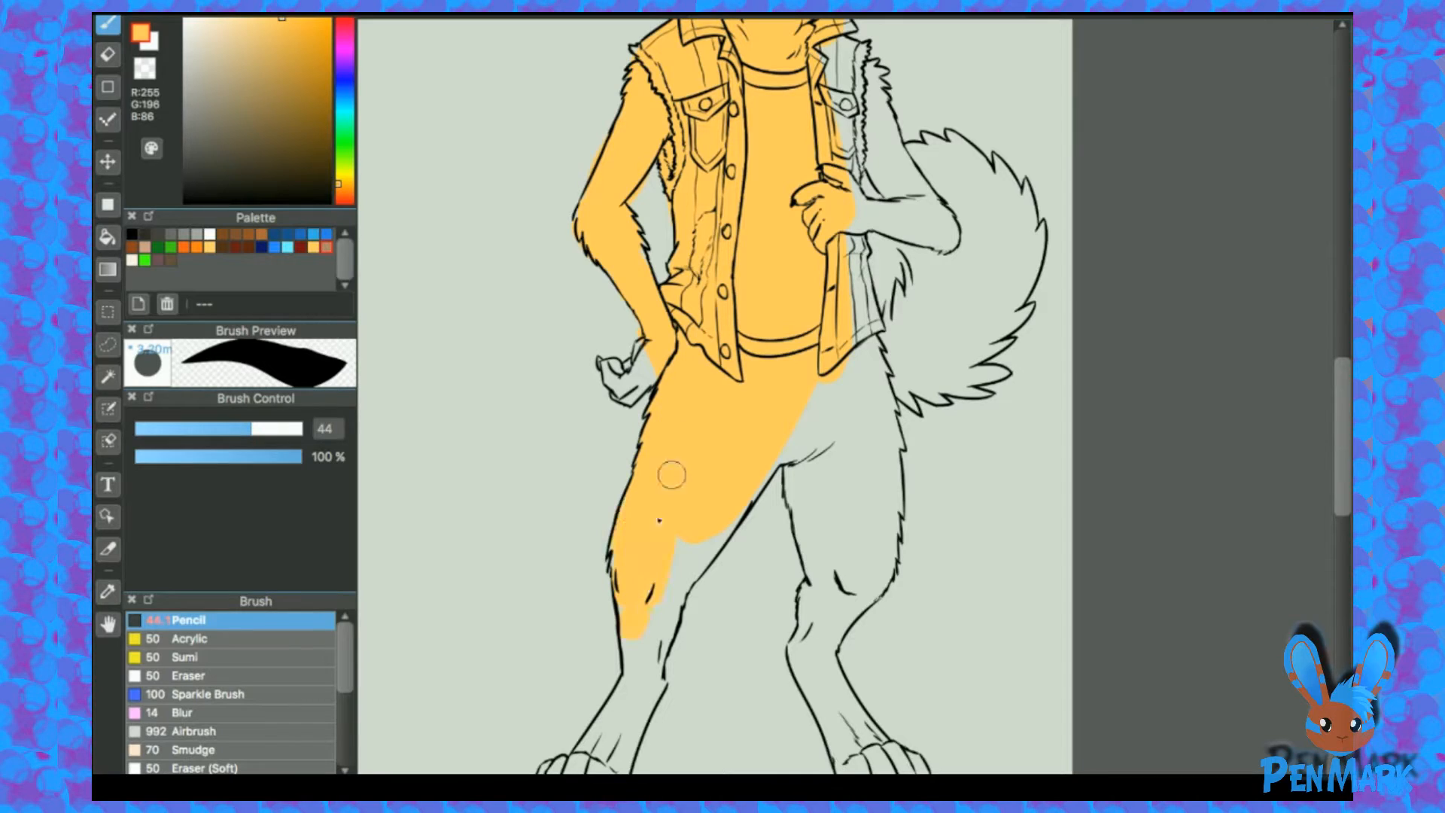
mouse_move(753, 472)
mouse_down()
mouse_move(820, 367)
mouse_move(854, 423)
mouse_move(818, 451)
mouse_up()
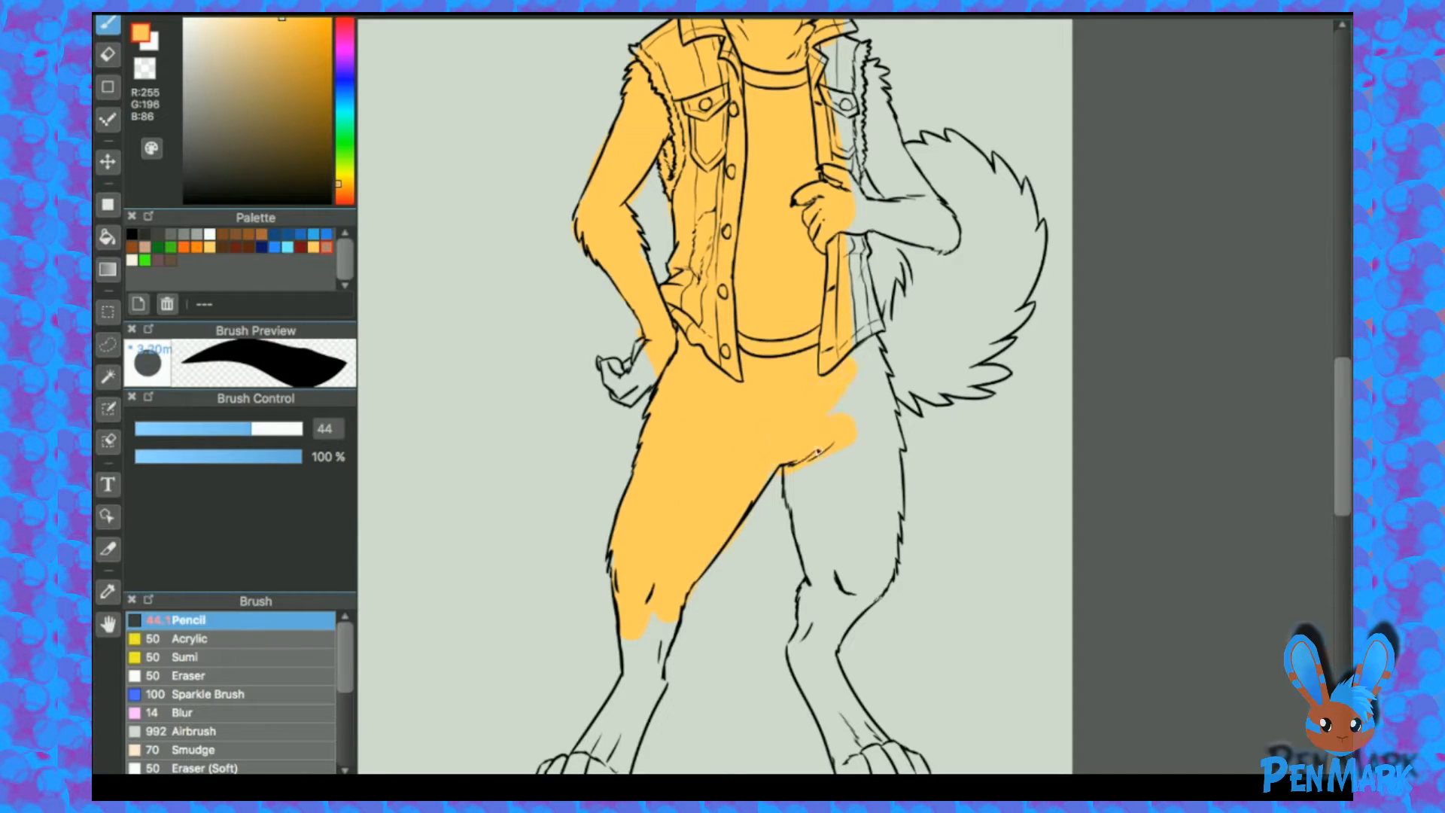
Step: Enlarge the Pencil to size 77 and block in orange over the vest's far side, the far arm and the middle of the tail
mouse_move(842, 258)
mouse_down()
mouse_move(877, 296)
mouse_move(894, 267)
mouse_up()
key(])
key(])
key(])
key(])
key(])
key(])
mouse_move(967, 198)
mouse_down()
mouse_move(944, 221)
mouse_move(974, 194)
mouse_up()
mouse_move(865, 272)
mouse_down()
mouse_move(844, 79)
mouse_move(873, 128)
mouse_move(841, 70)
mouse_move(855, 191)
mouse_up()
Step: Paint the hand on the hip orange and erase the spill around its fingers with the size 10 eraser
mouse_move(617, 492)
mouse_down()
mouse_move(592, 476)
mouse_move(610, 498)
mouse_up()
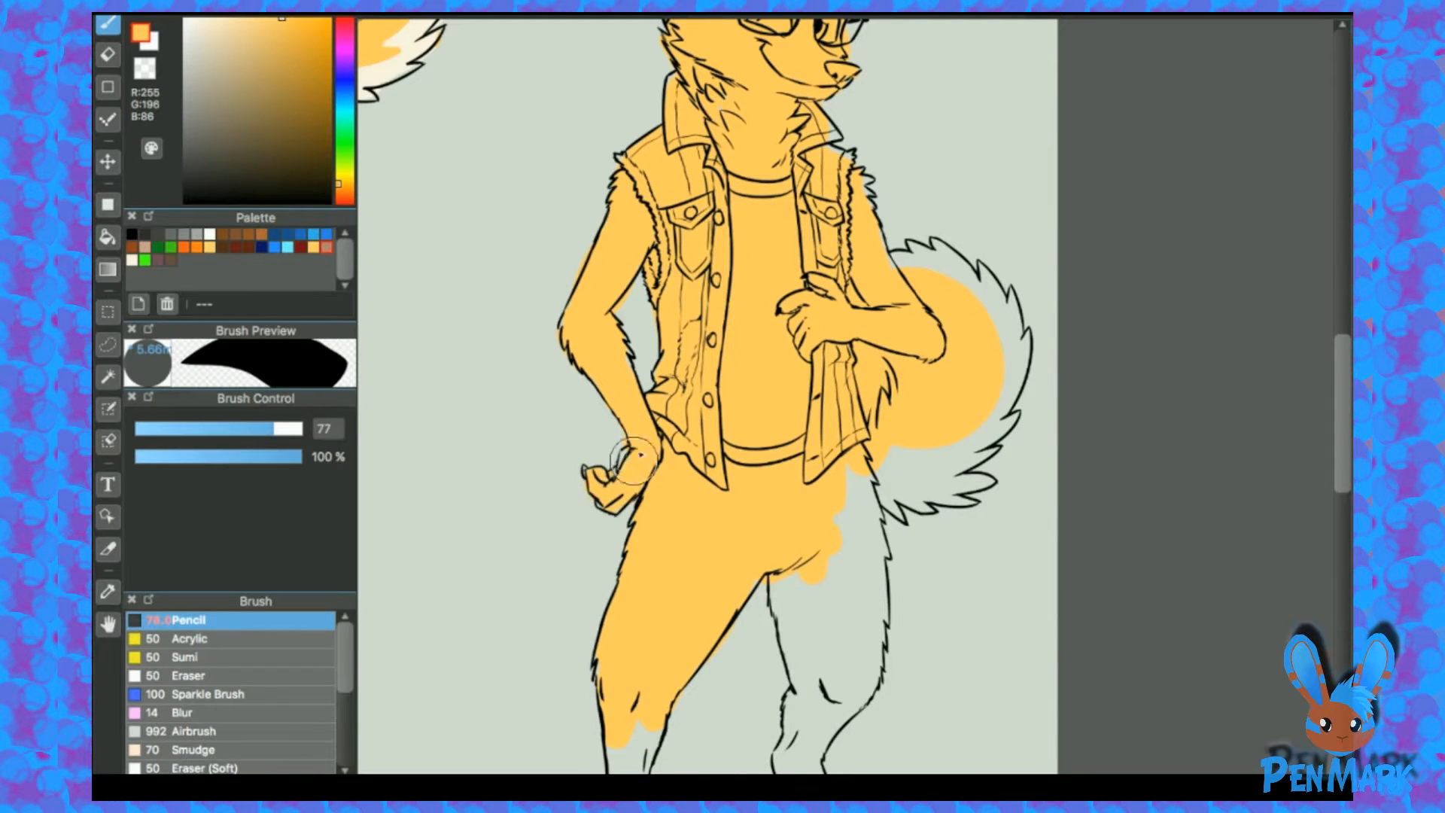
drag(765, 478, 809, 253)
key(e)
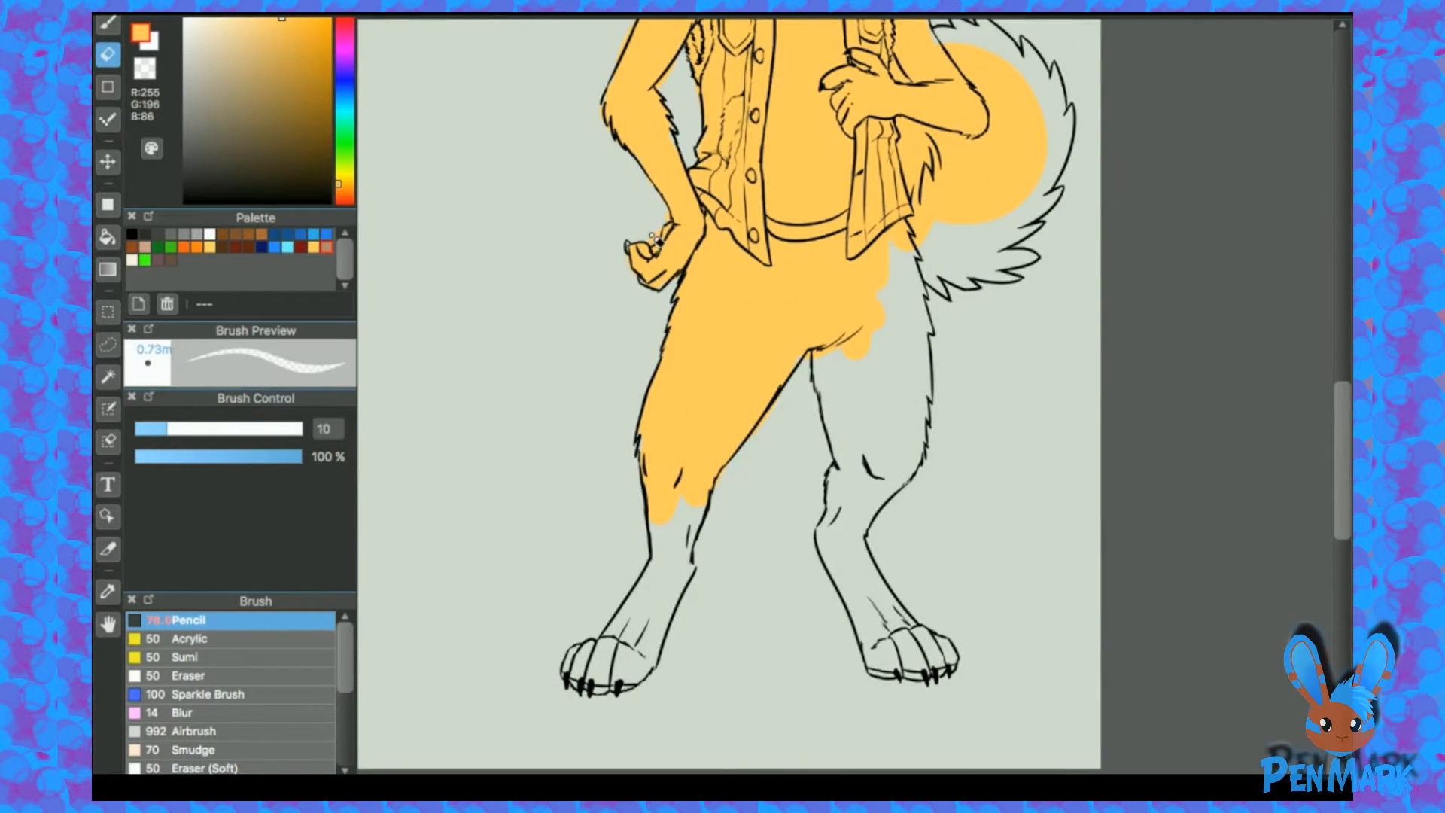
key(b)
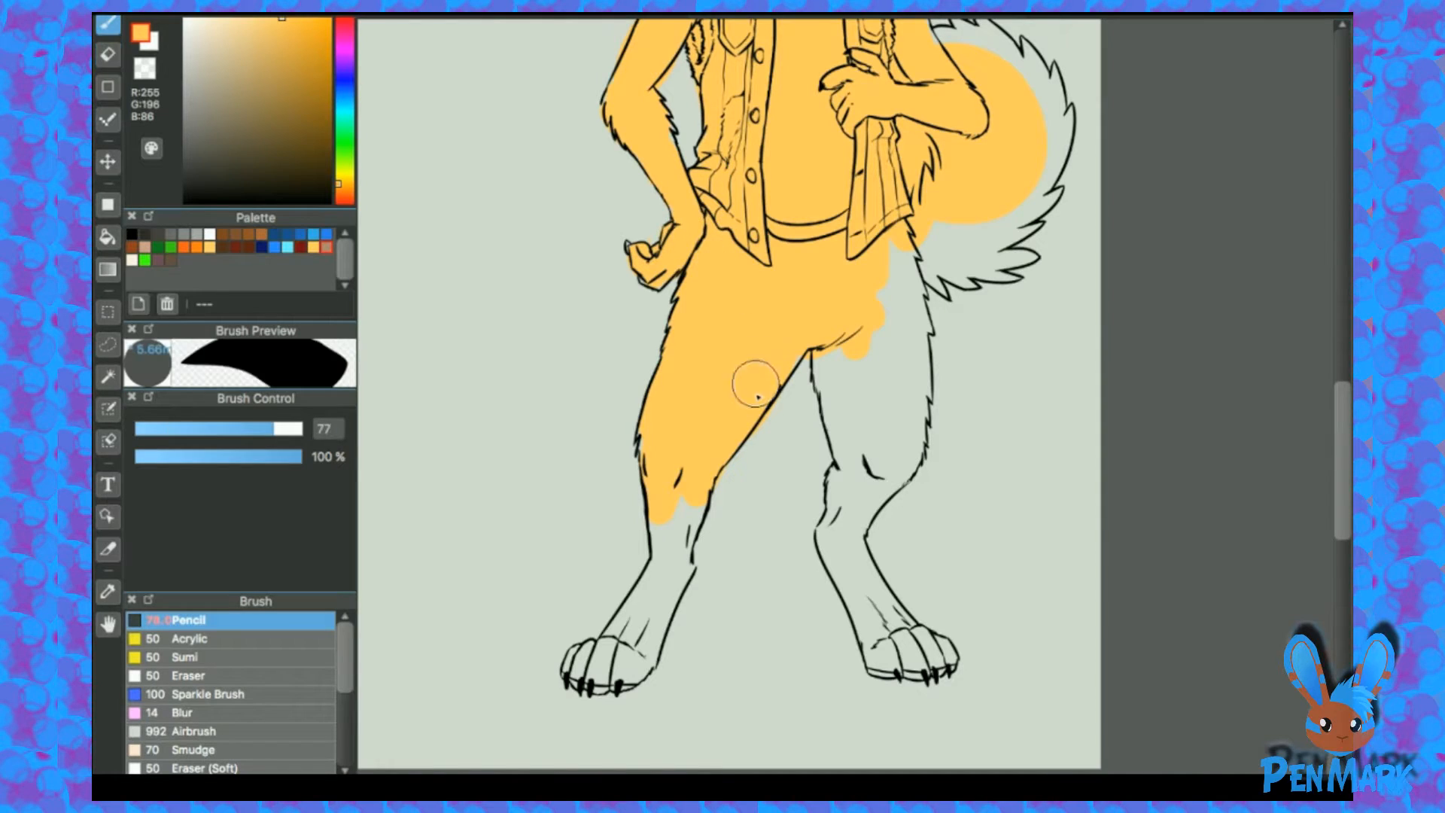
Step: Reduce the Pencil to size 23 and fill the front lower leg, foot and toes with orange
drag(748, 361, 771, 233)
key(bracketleft)
key(bracketleft)
key(bracketleft)
key(bracketleft)
key(bracketleft)
key(bracketleft)
key(bracketleft)
key(bracketleft)
key(bracketleft)
key(bracketleft)
key(bracketleft)
key(bracketleft)
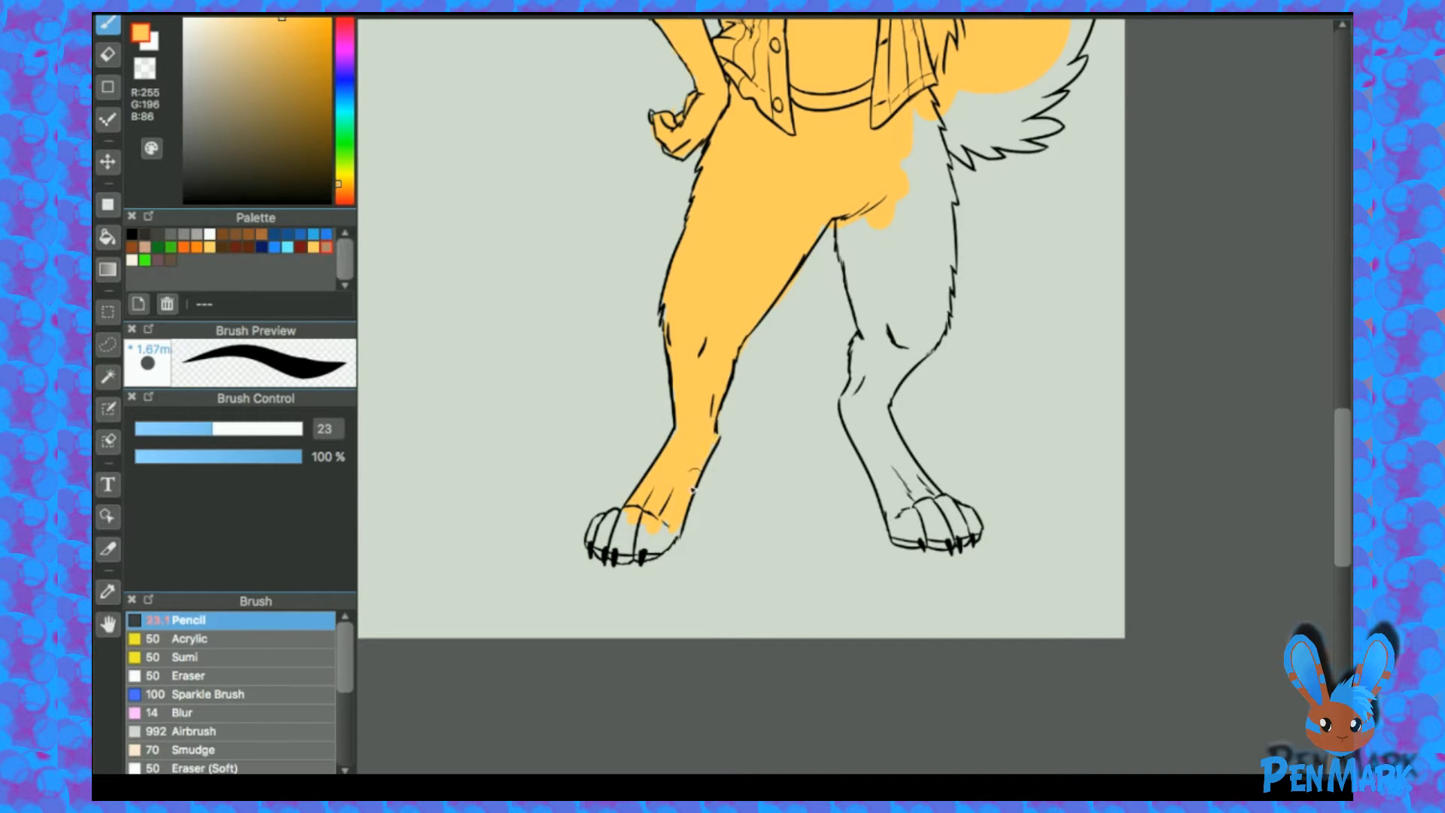
mouse_move(619, 524)
mouse_down()
mouse_move(595, 534)
mouse_move(668, 540)
mouse_up()
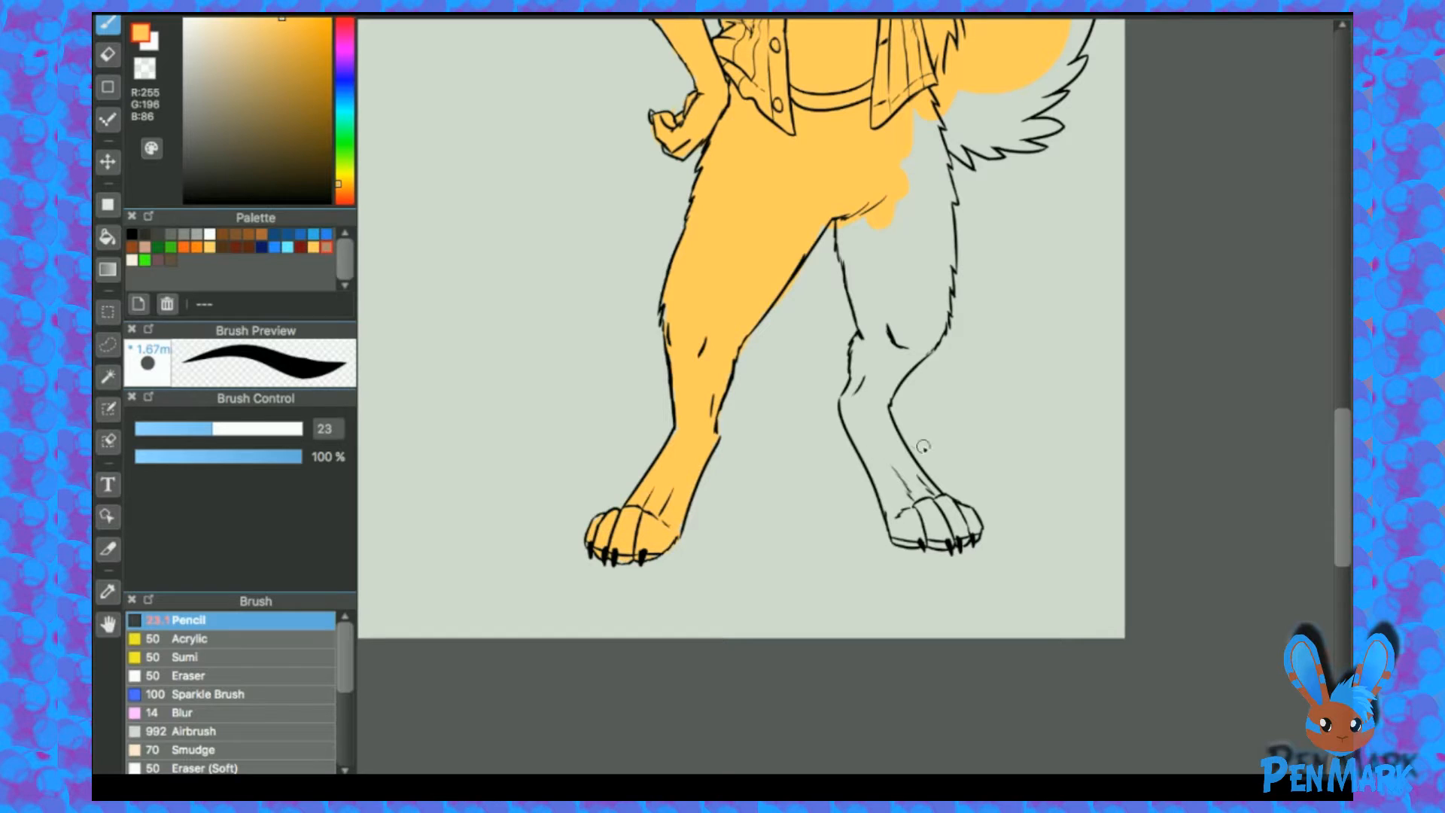
Step: Enlarge the Pencil to size 43, fill the other leg and foot with orange, and erase the spill around its toes
key(])
key(])
key(])
key(])
drag(857, 264, 913, 283)
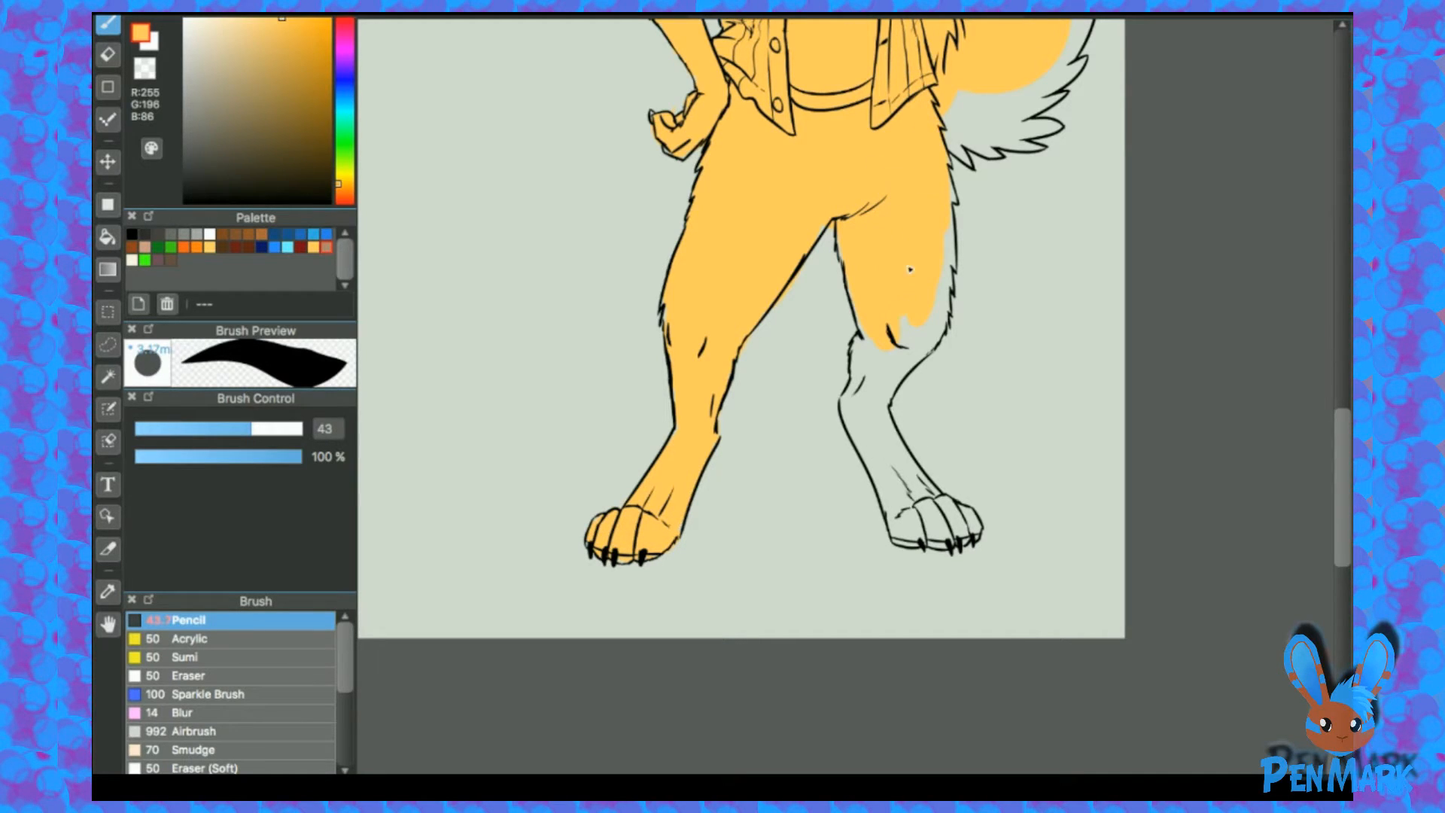
mouse_move(936, 317)
mouse_down()
mouse_move(911, 352)
mouse_move(892, 323)
mouse_move(870, 393)
mouse_move(872, 338)
mouse_move(864, 370)
mouse_move(895, 356)
mouse_move(865, 374)
mouse_move(875, 339)
mouse_move(899, 354)
mouse_move(913, 339)
mouse_move(864, 424)
mouse_move(907, 510)
mouse_move(872, 420)
mouse_move(935, 515)
mouse_move(892, 485)
mouse_move(898, 525)
mouse_move(950, 515)
mouse_up()
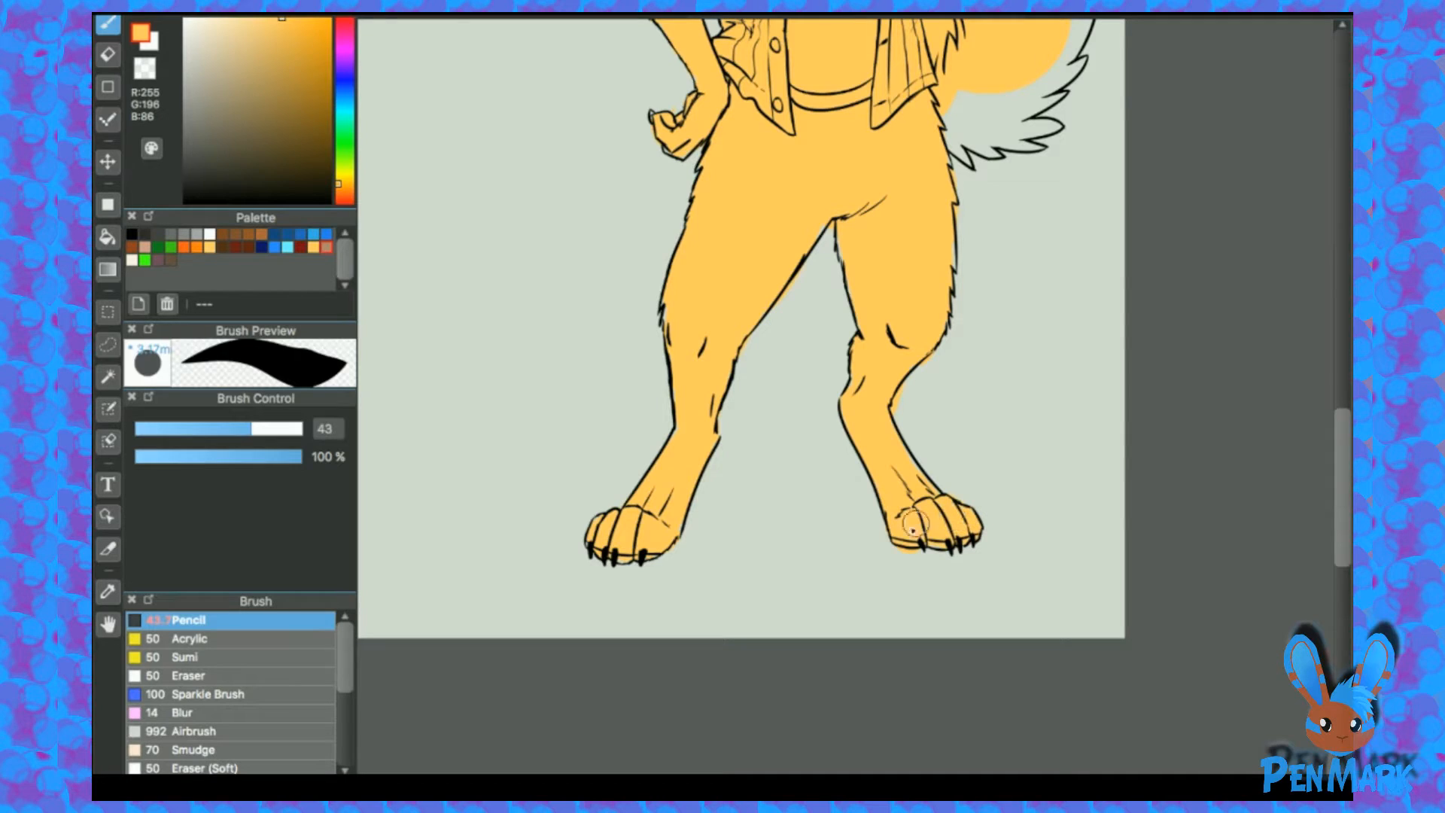
key(e)
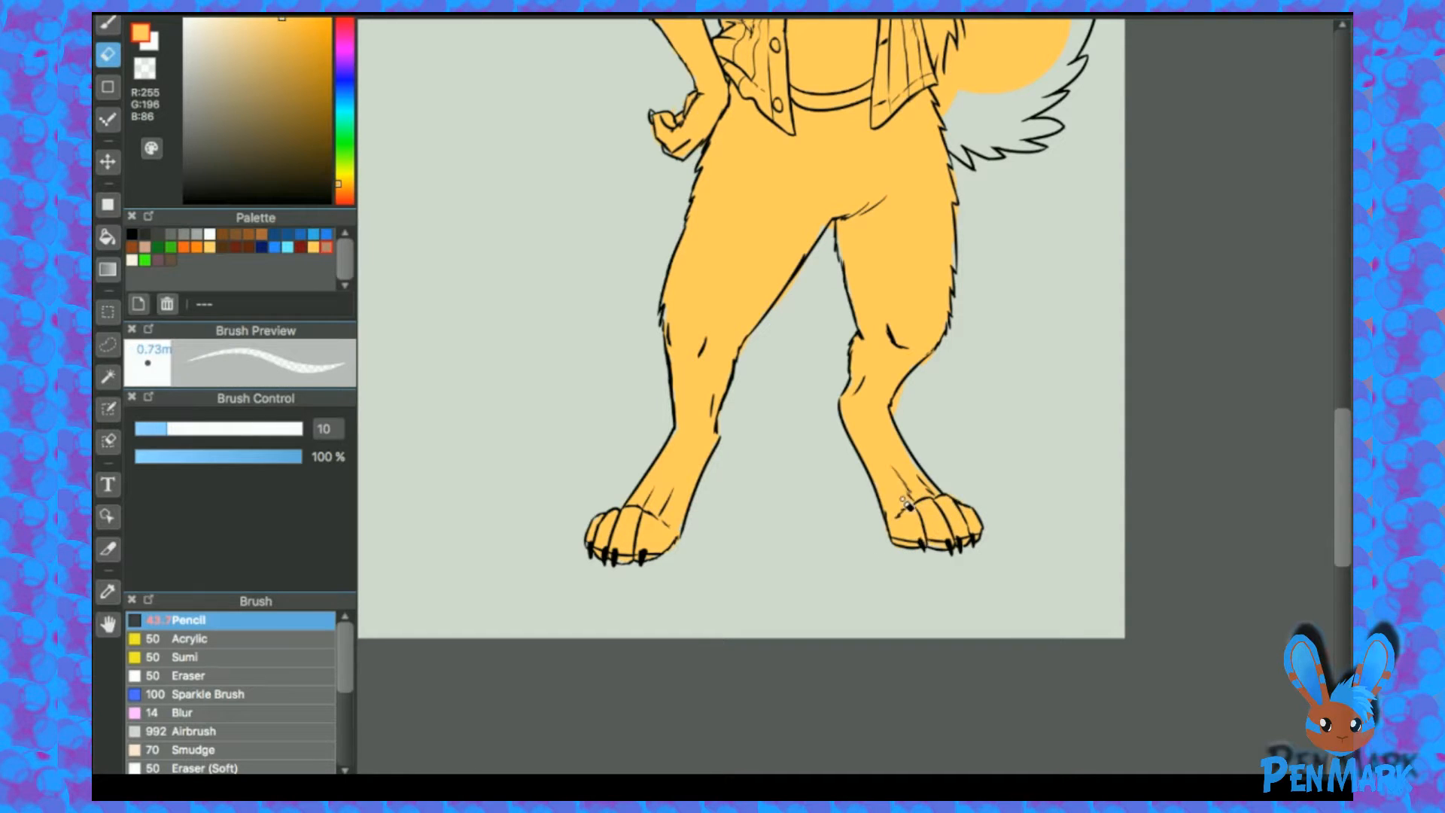
key(b)
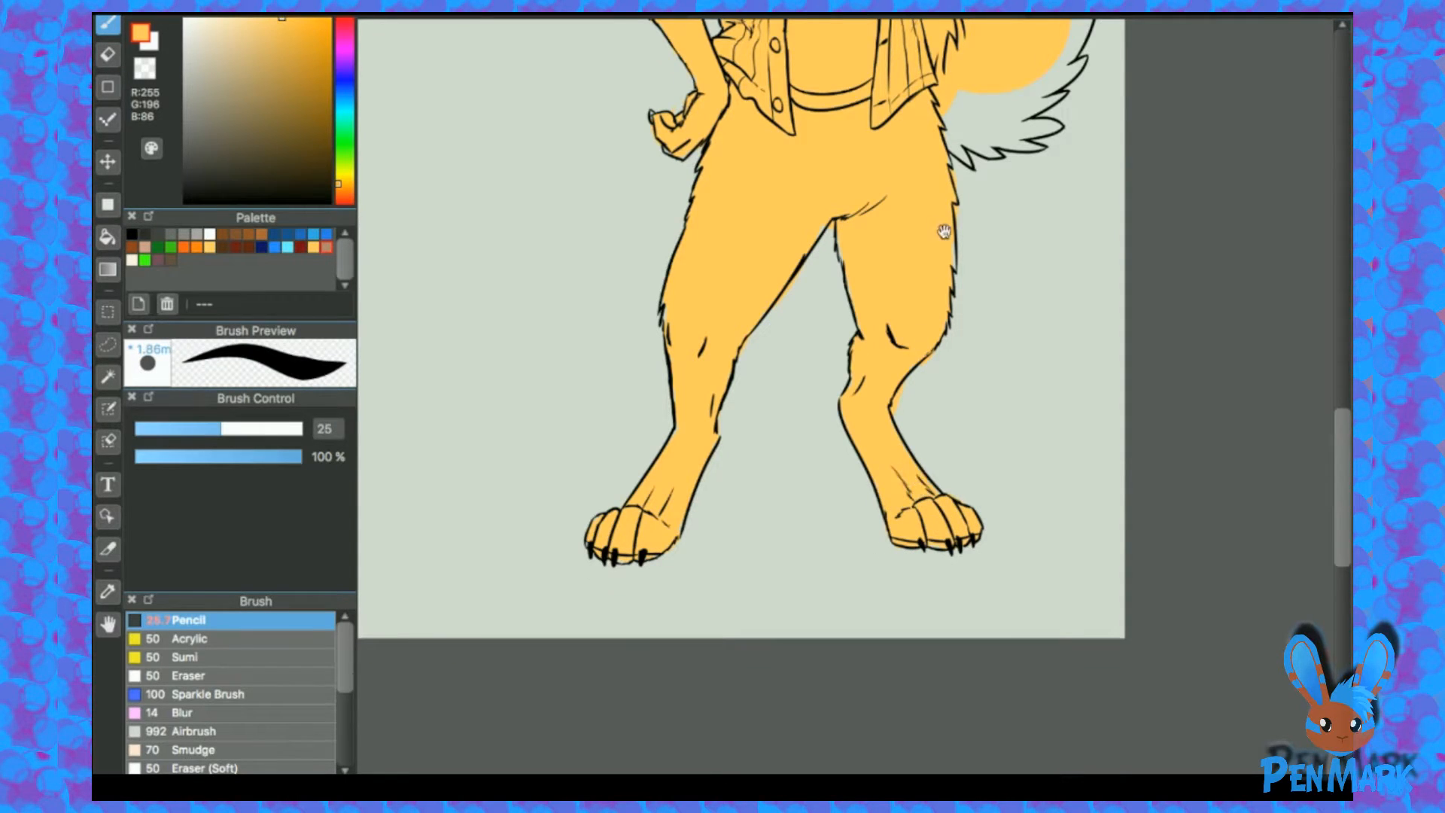
Step: Fill the rest of the tail with orange out to its fur tips, using the Pencil at sizes 25 and 34
drag(941, 228, 862, 350)
drag(883, 408, 946, 397)
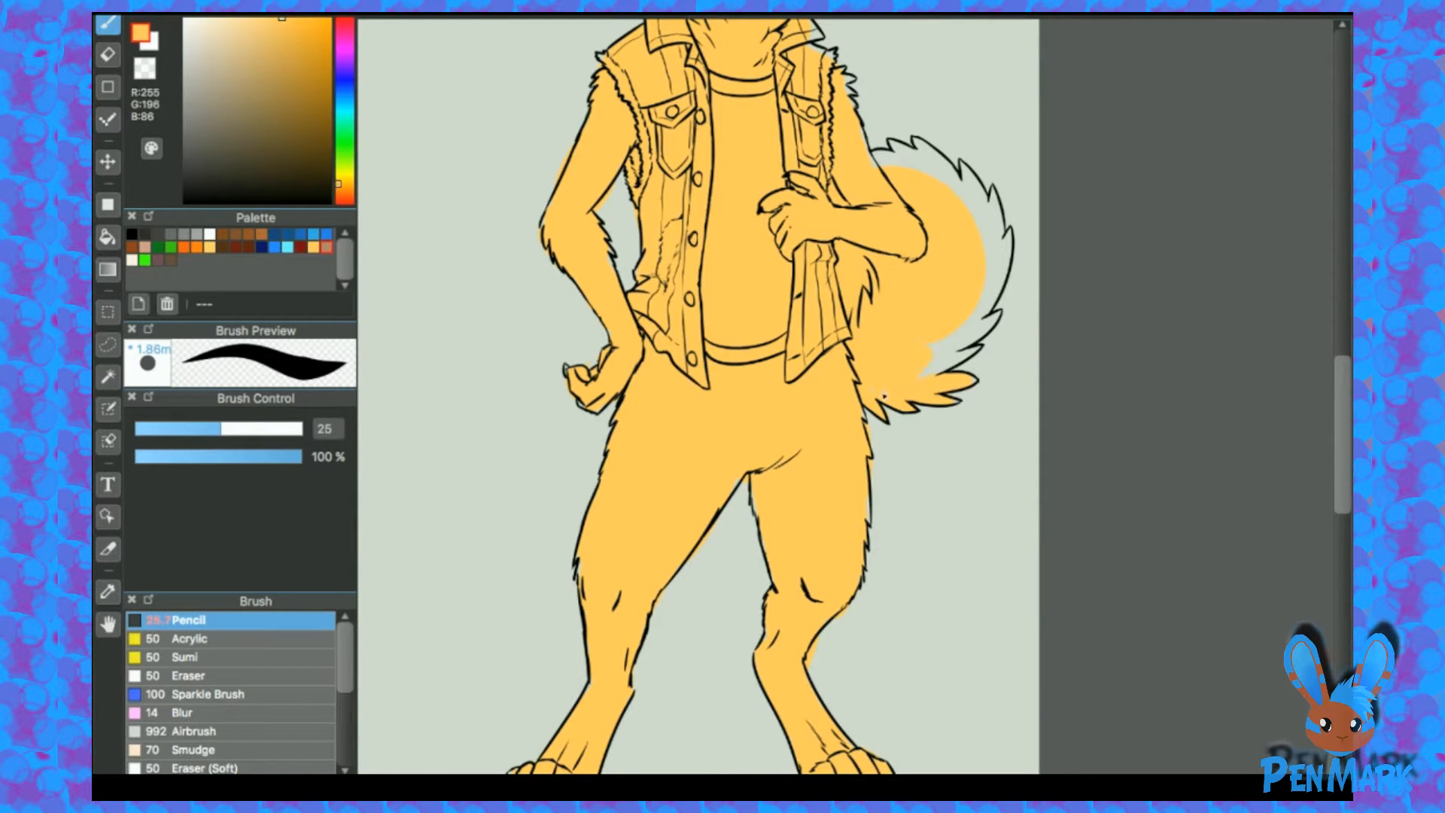
key(bracketright)
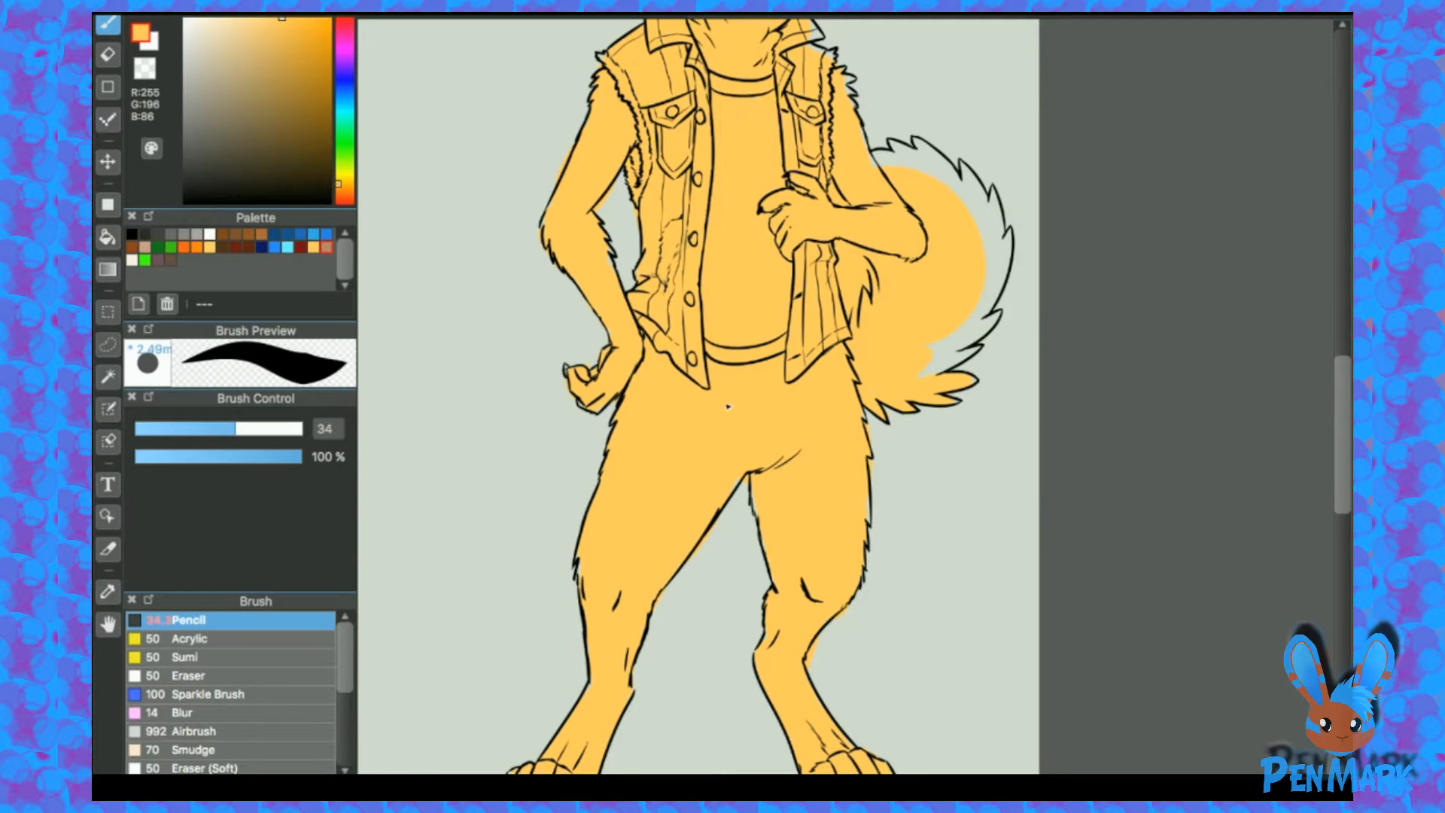
key(e)
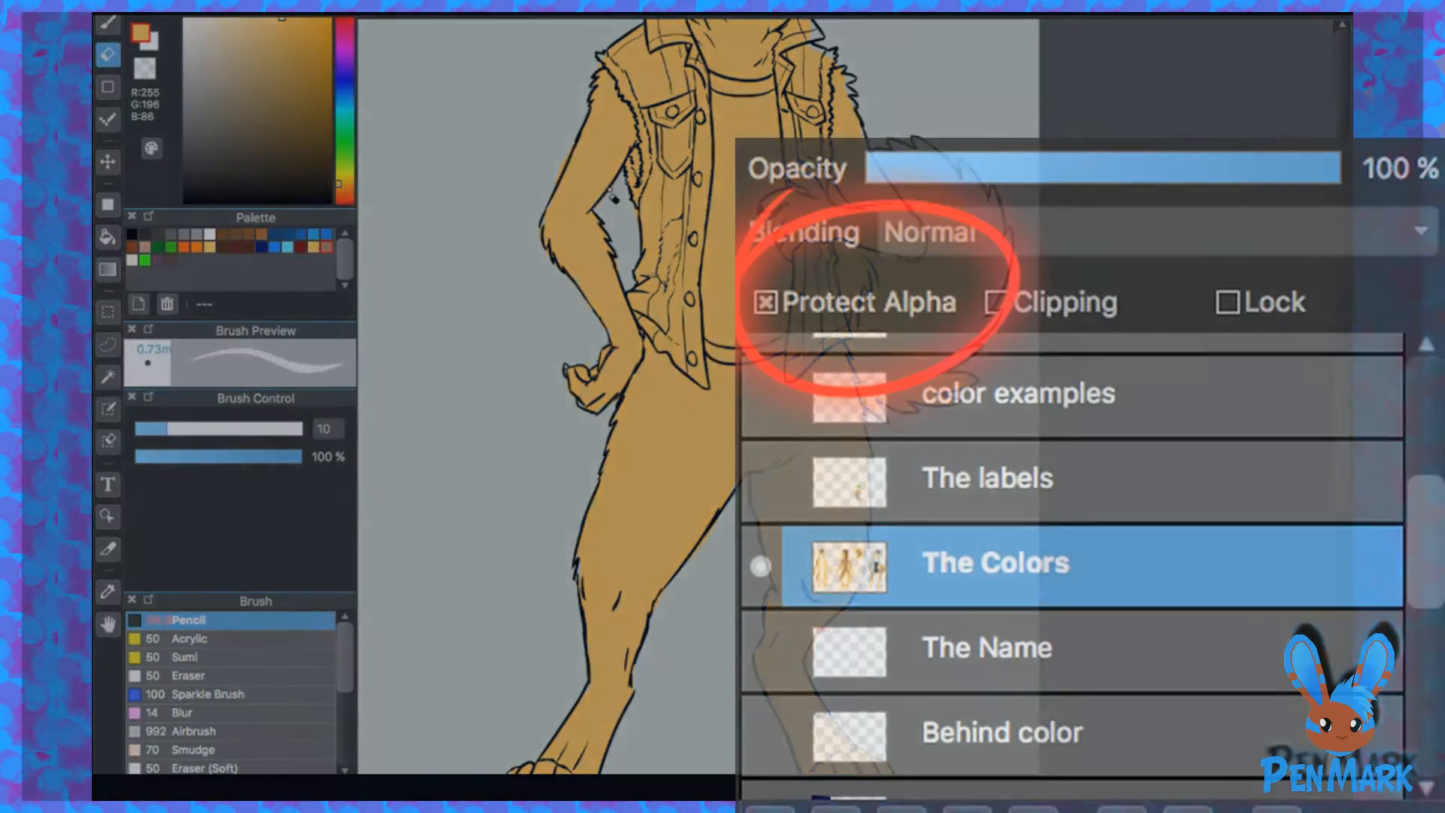
key(b)
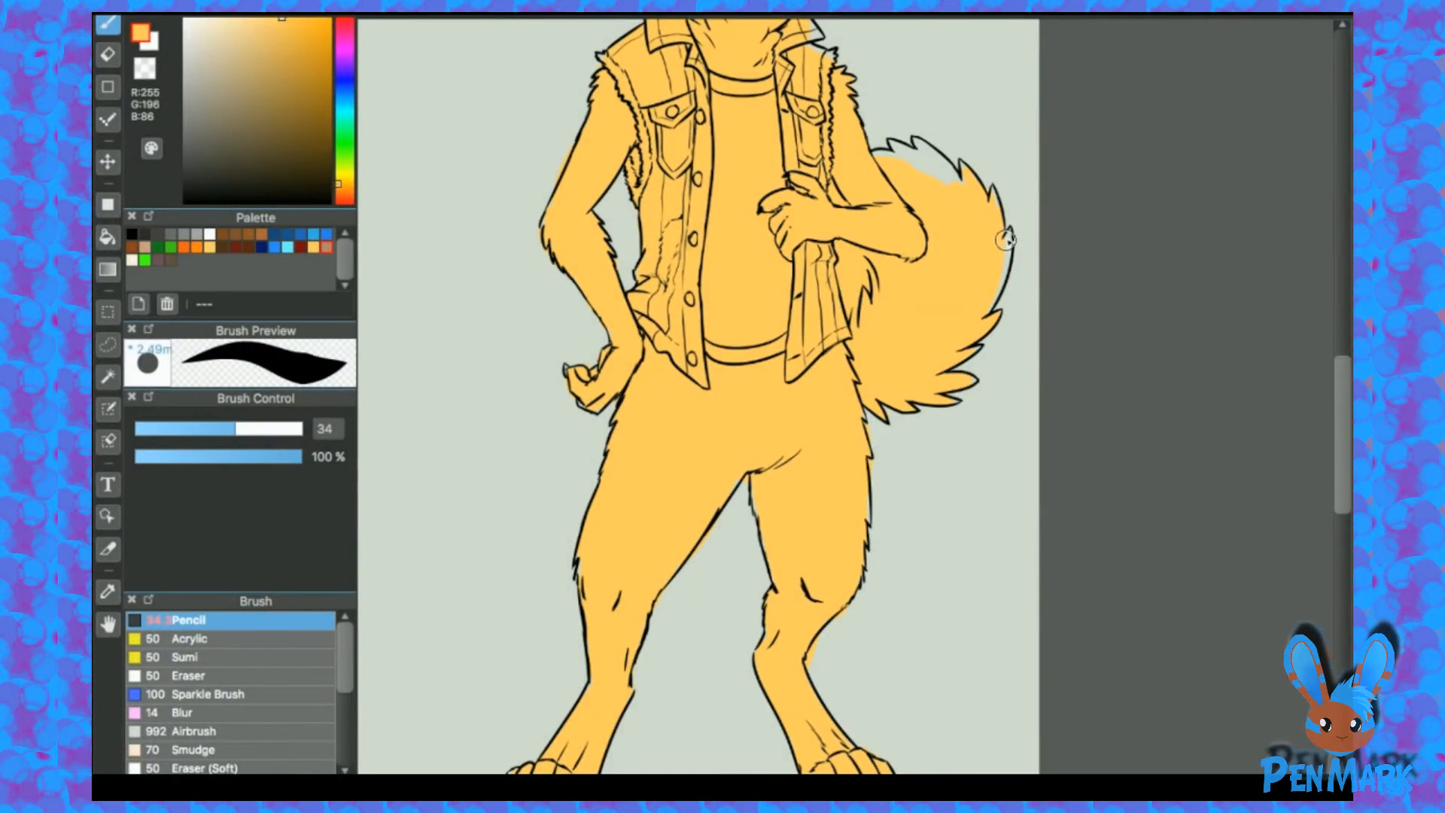
drag(1010, 240, 1006, 236)
mouse_move(892, 163)
mouse_down()
mouse_move(922, 179)
mouse_move(890, 142)
mouse_move(942, 175)
mouse_move(919, 140)
mouse_move(958, 201)
mouse_up()
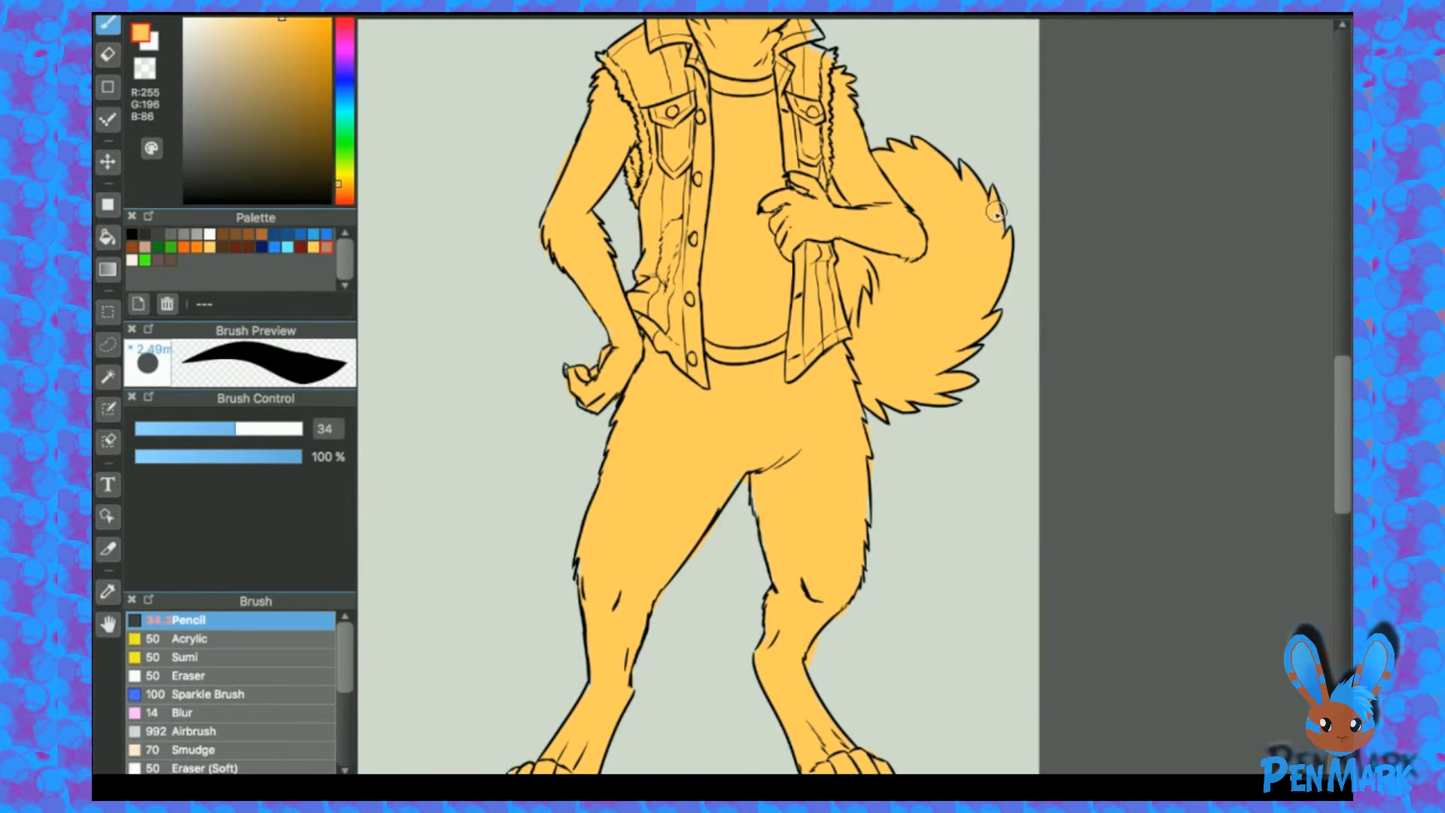
Step: Clean up the head by erasing stray orange beside the ear and muzzle and touching up remaining gaps with the size 34 Pencil
scroll(805, 203, up, 3)
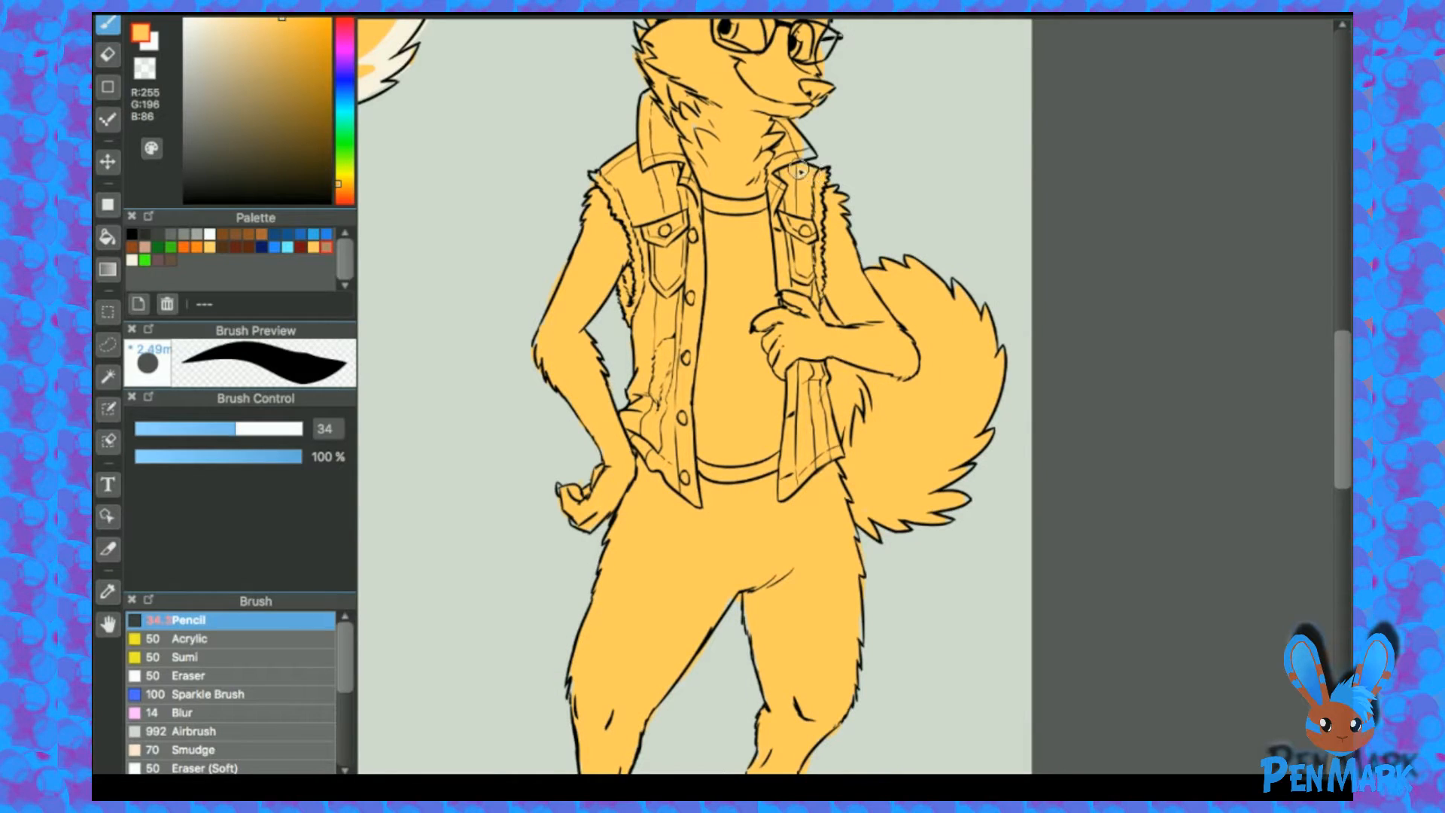
scroll(808, 153, up, 4)
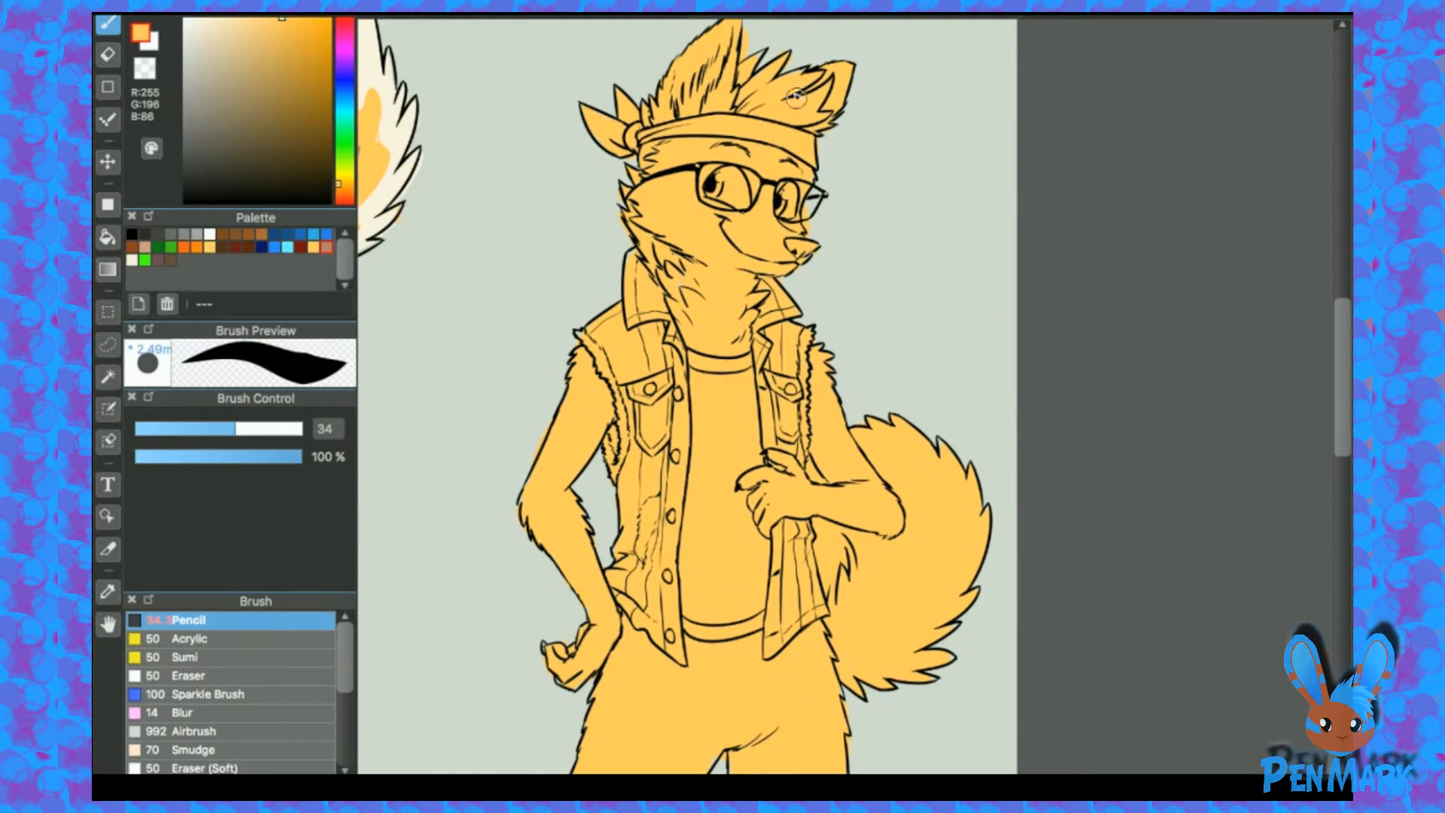
key(e)
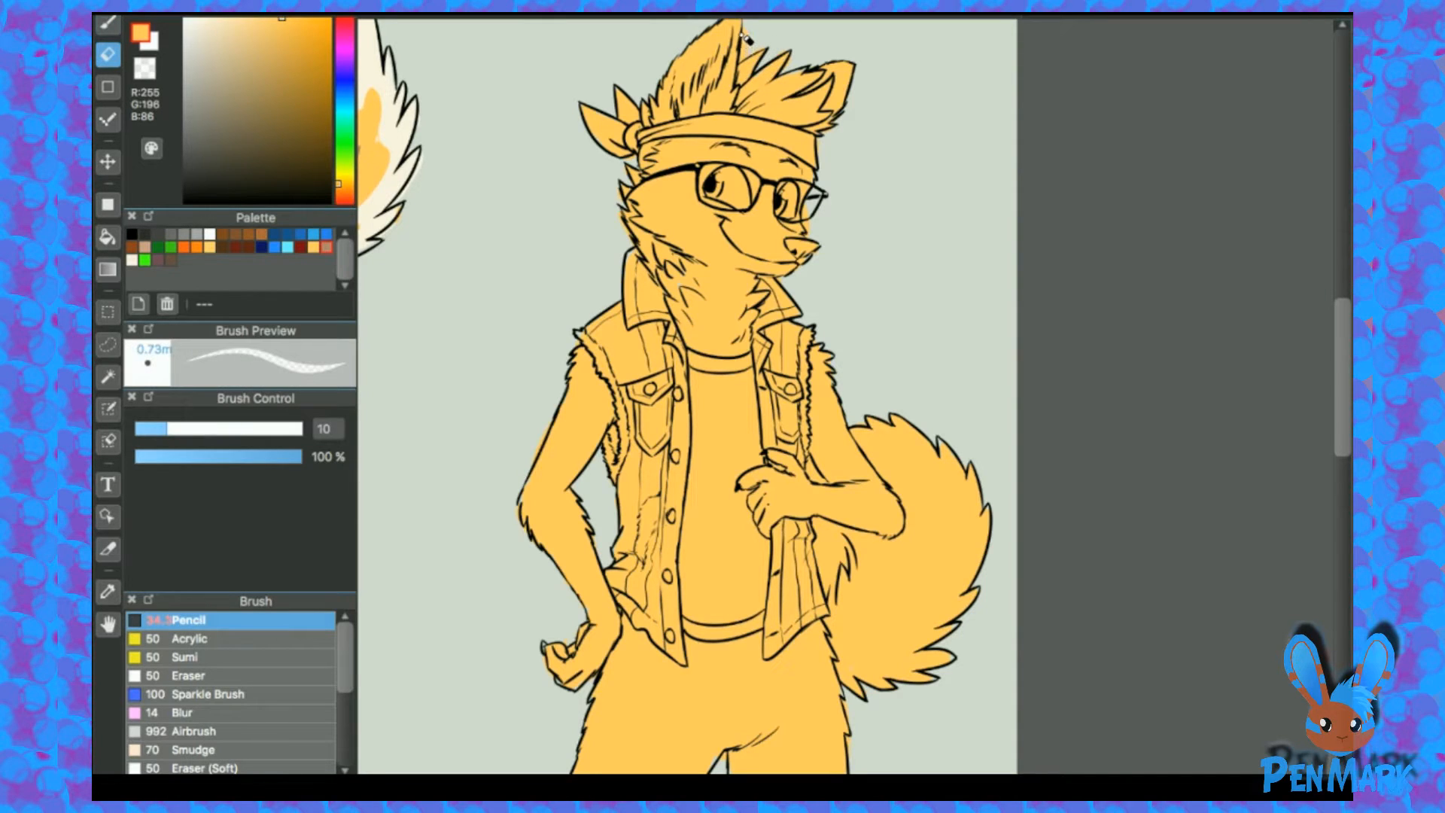
drag(743, 46, 743, 62)
key(b)
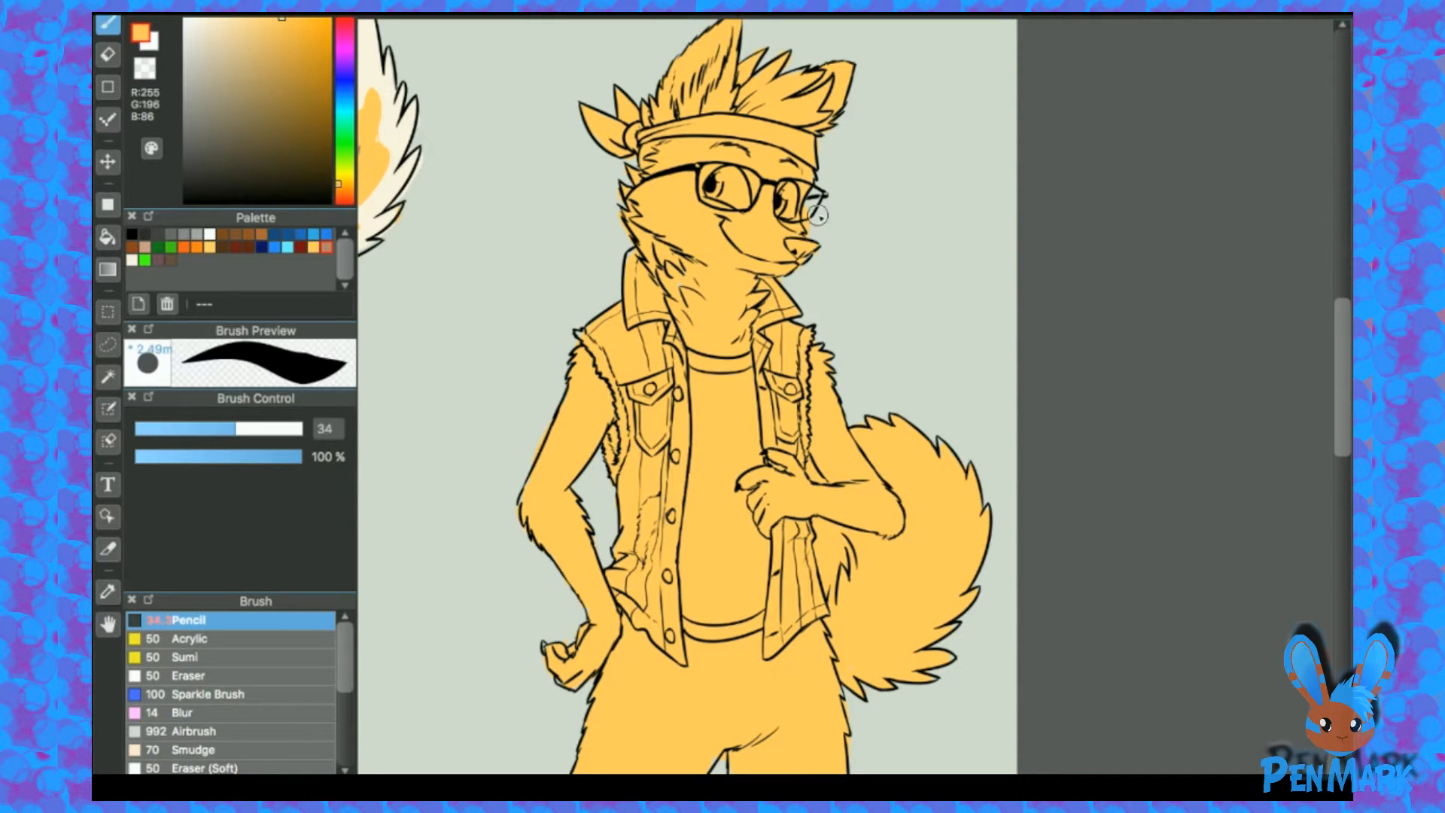
key(e)
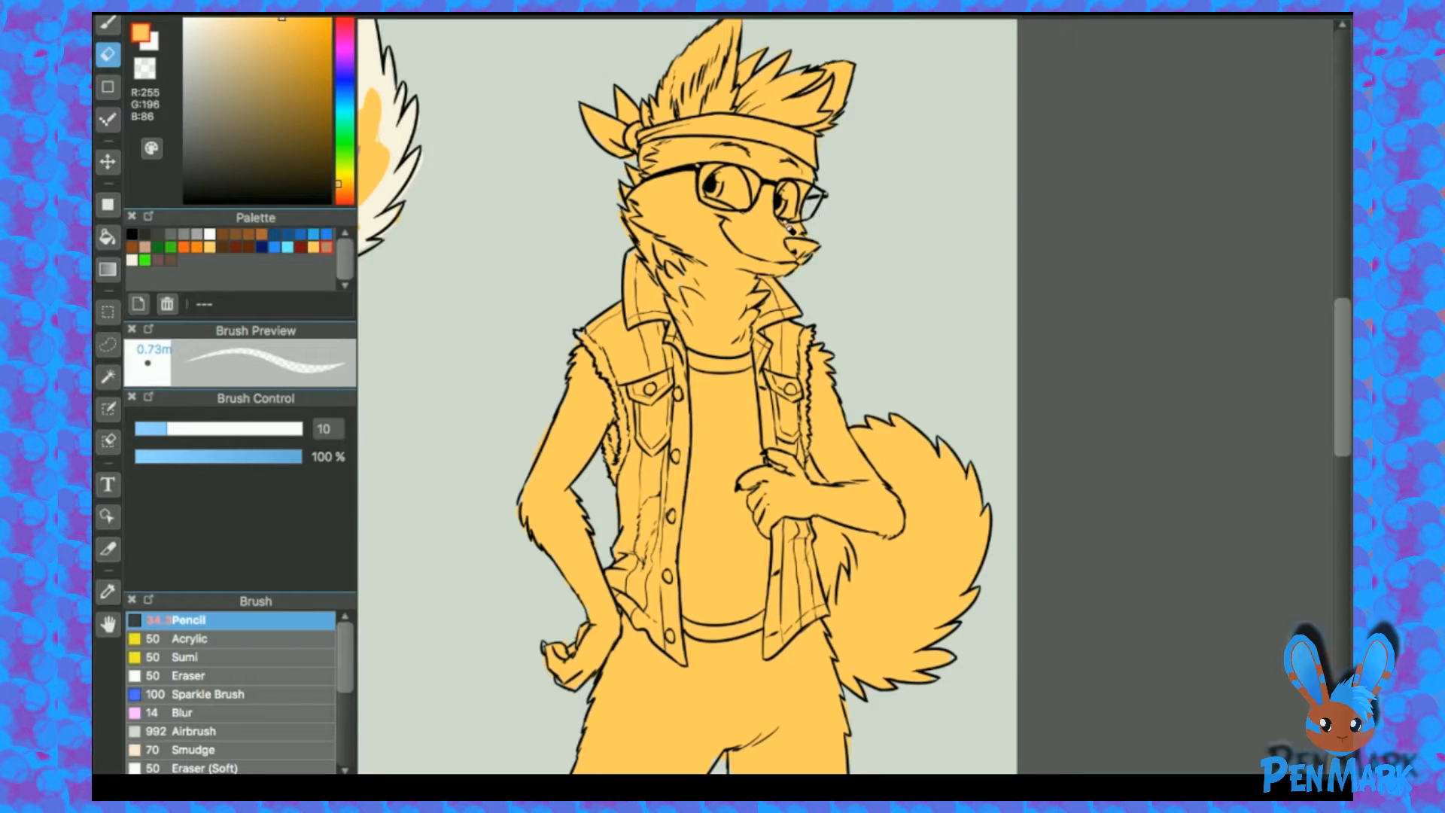
key(b)
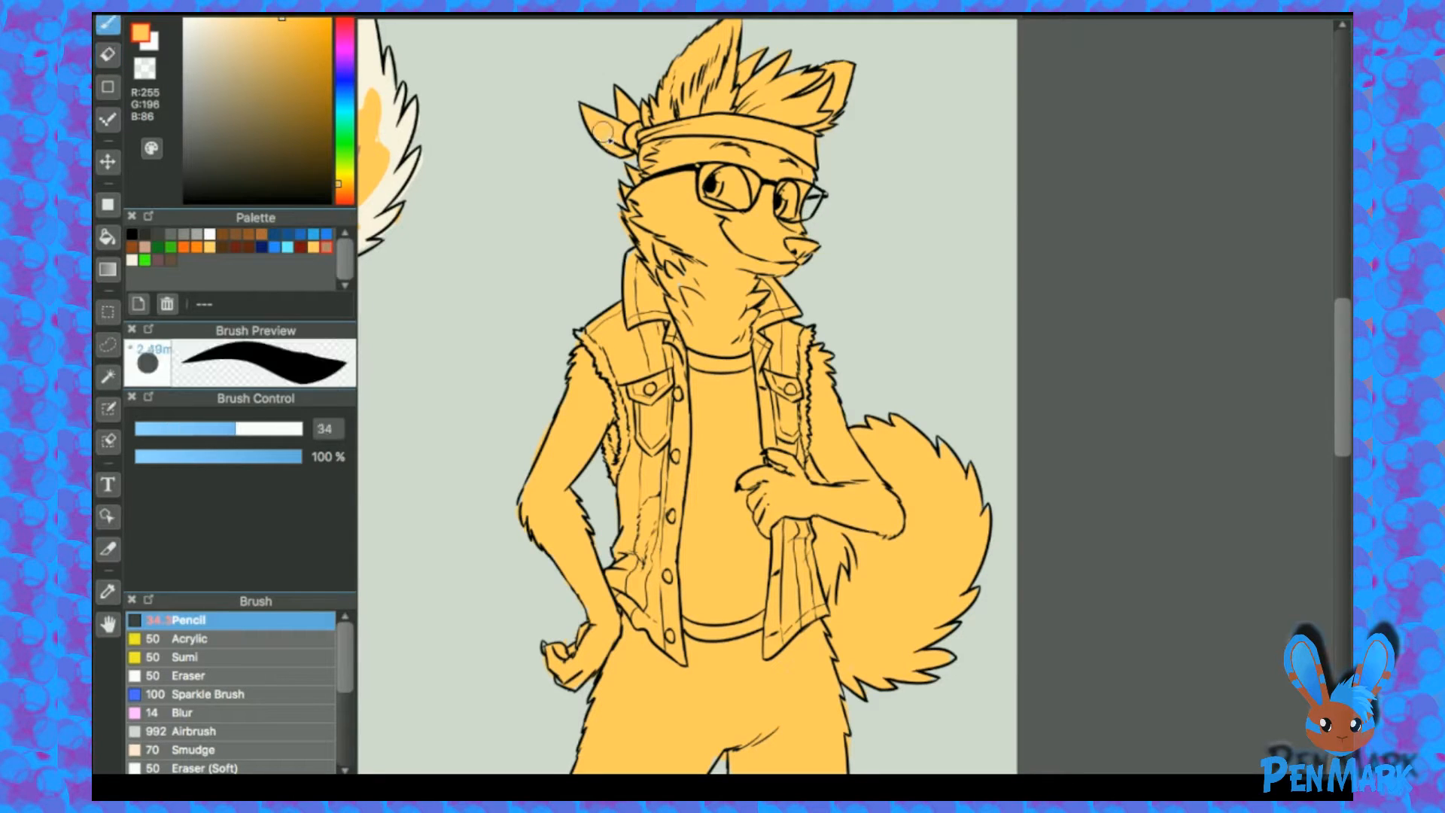
drag(813, 257, 827, 106)
Step: Clean the leg edges by erasing orange spill at the crotch and behind the knee and touching up gaps with the Pencil at size 19
scroll(691, 371, down, 5)
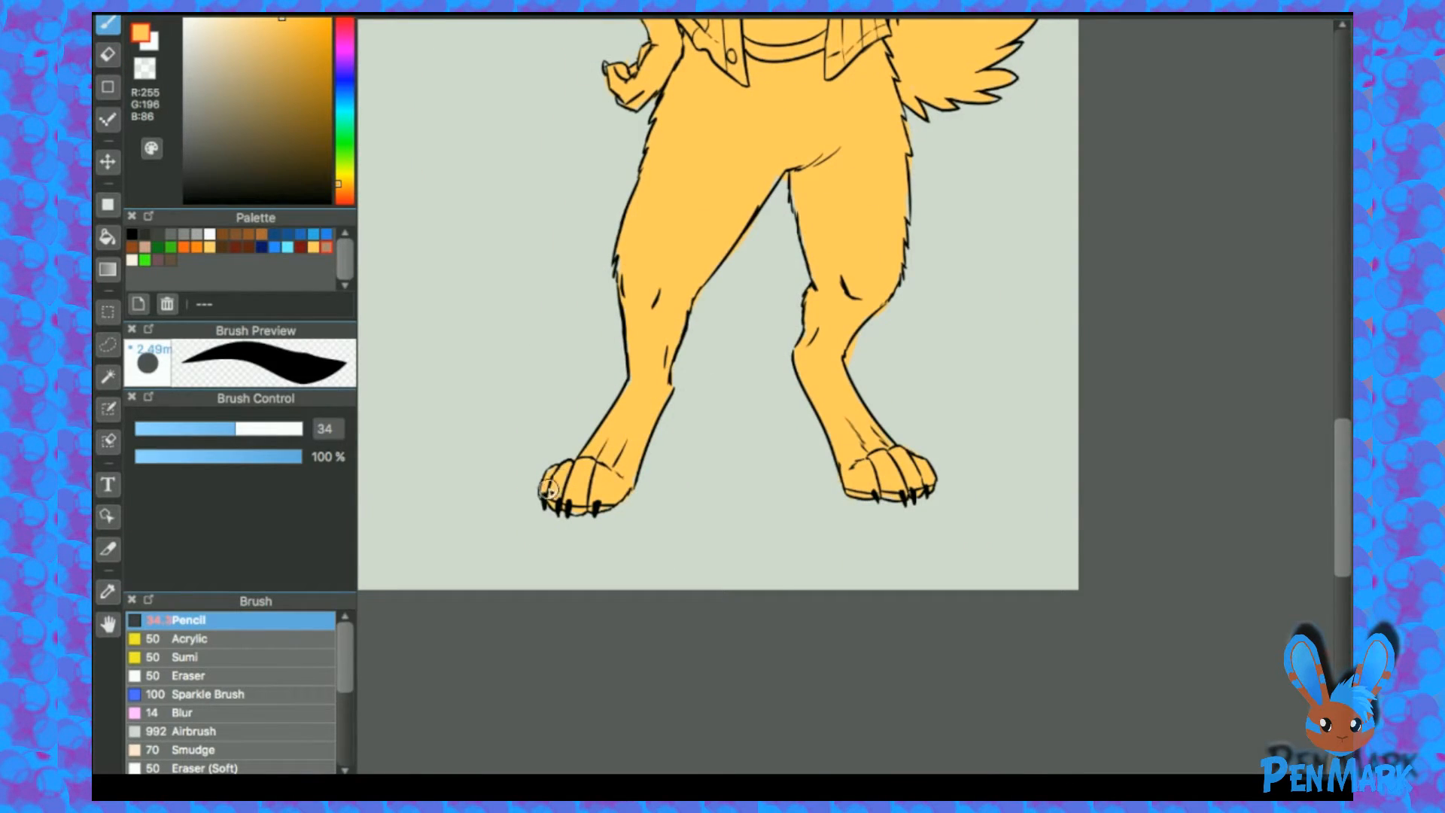
scroll(863, 365, up, 3)
key(e)
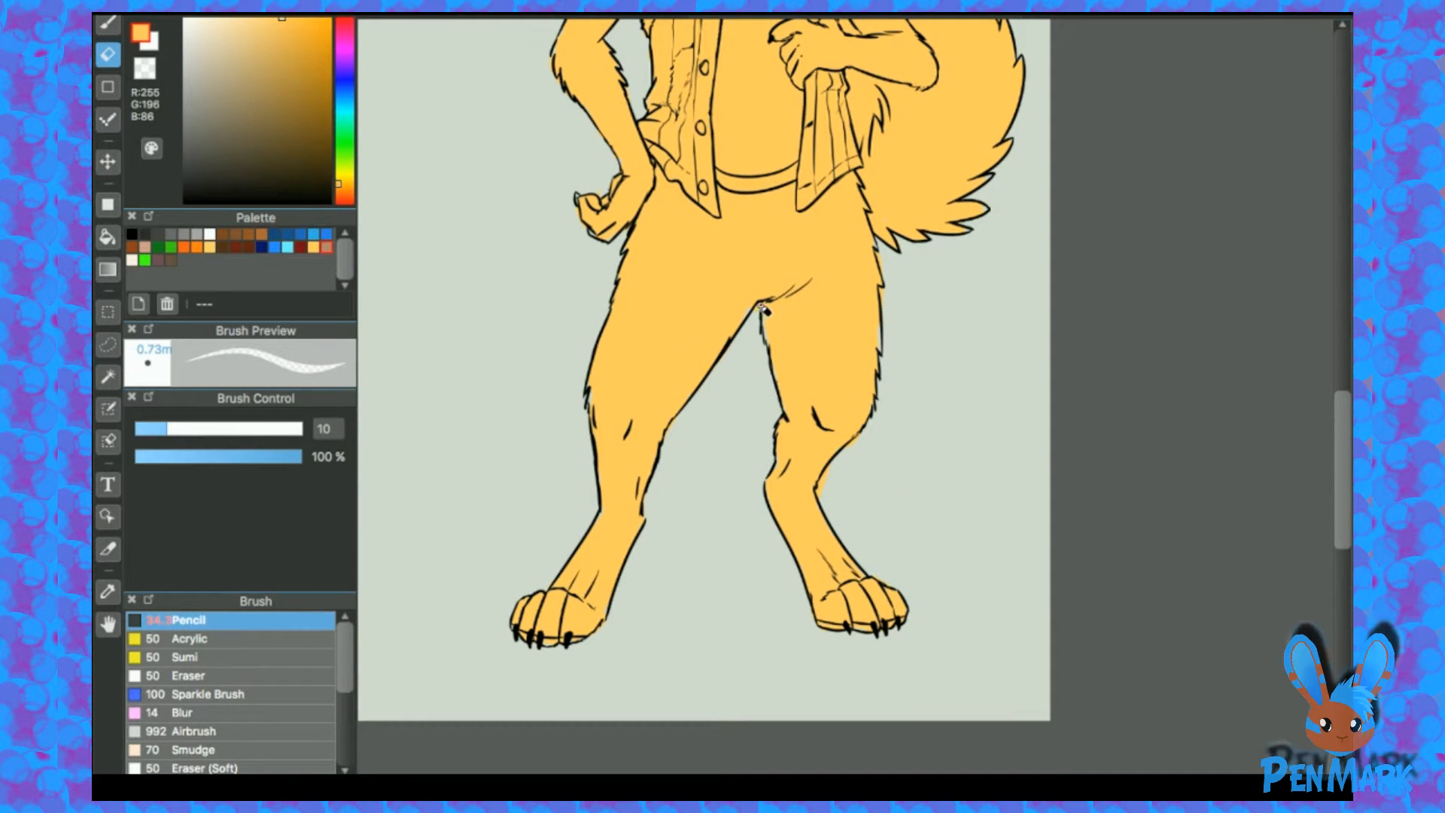
key(b)
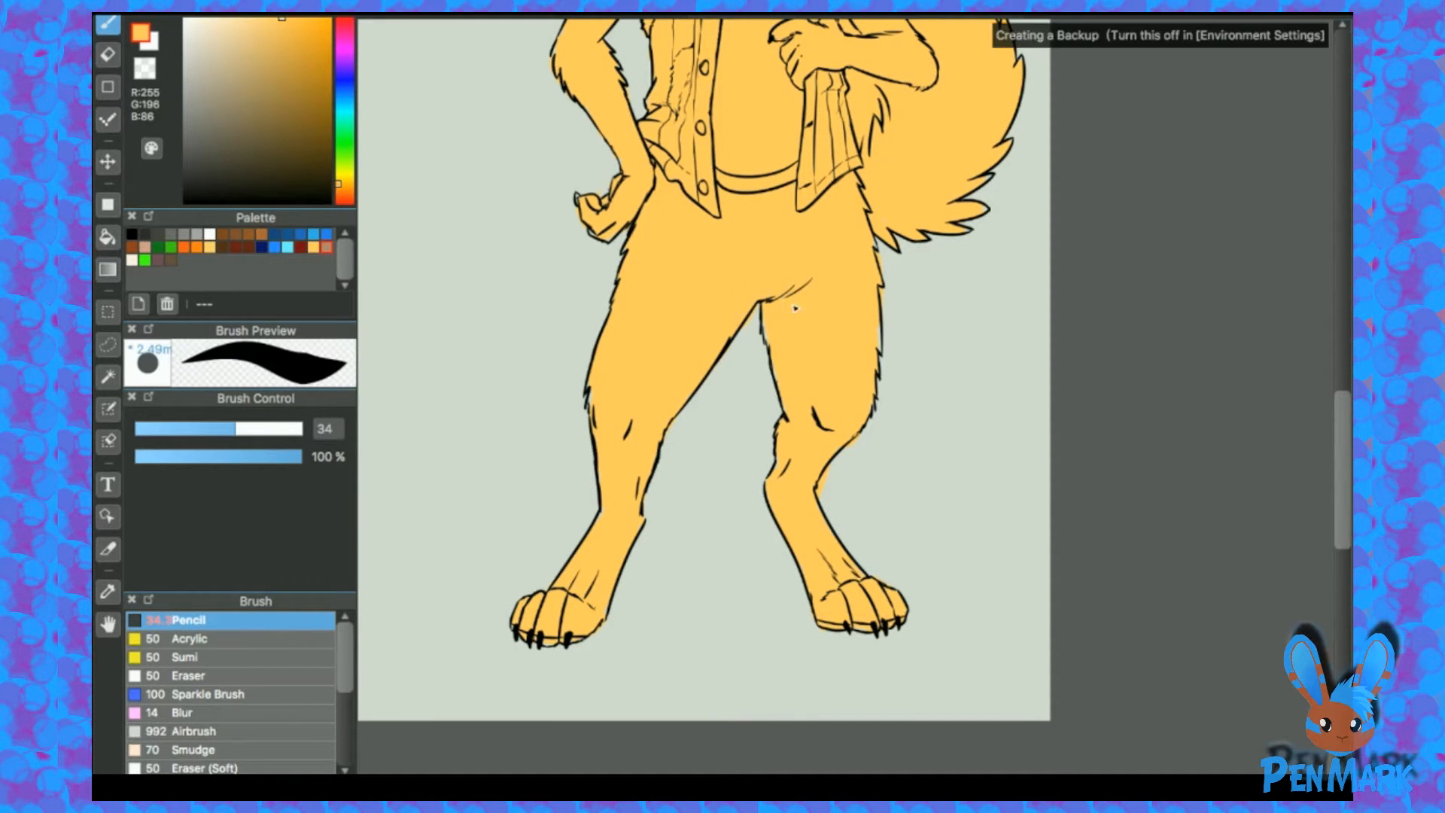
key(bracketleft)
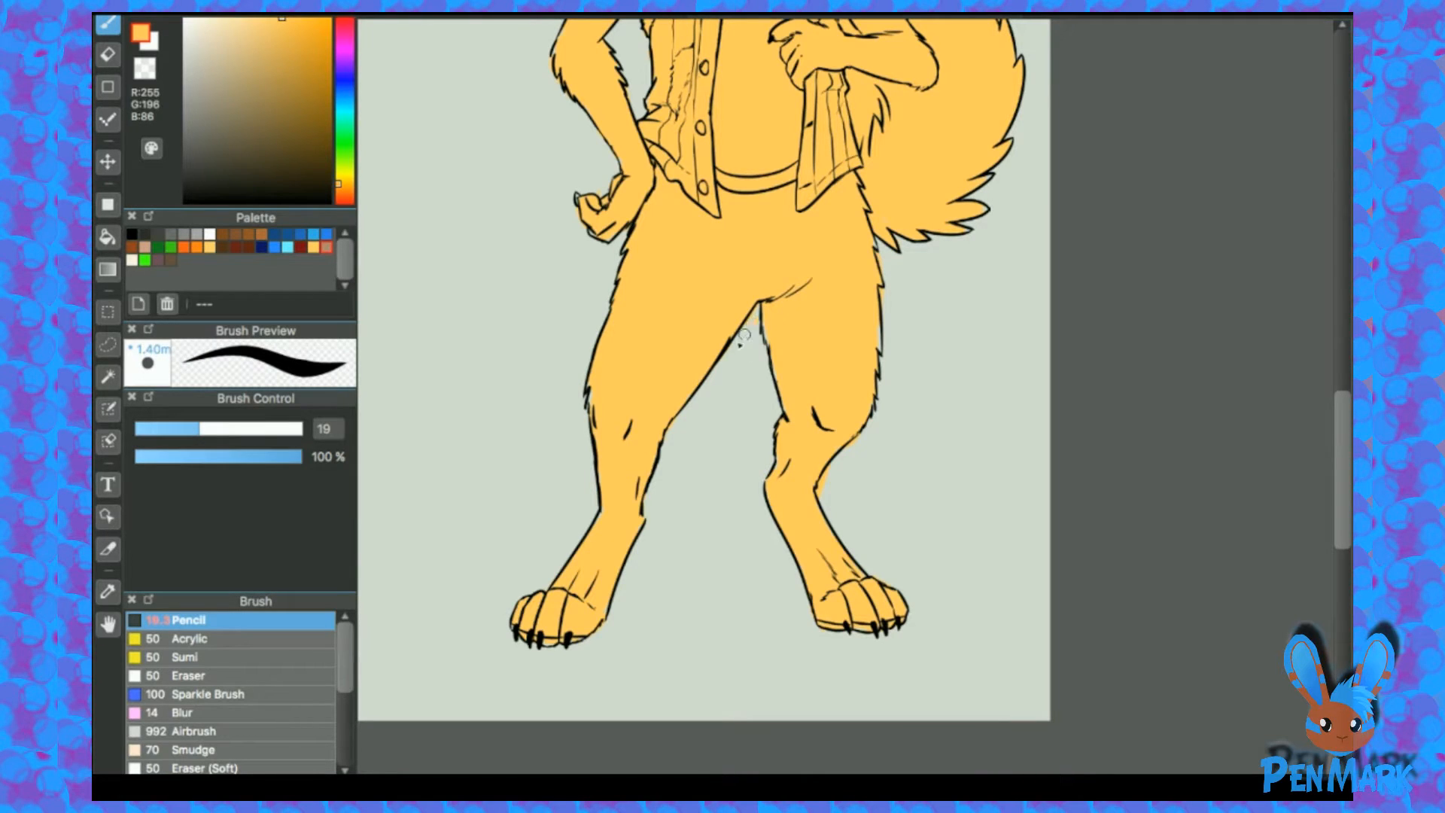
key(e)
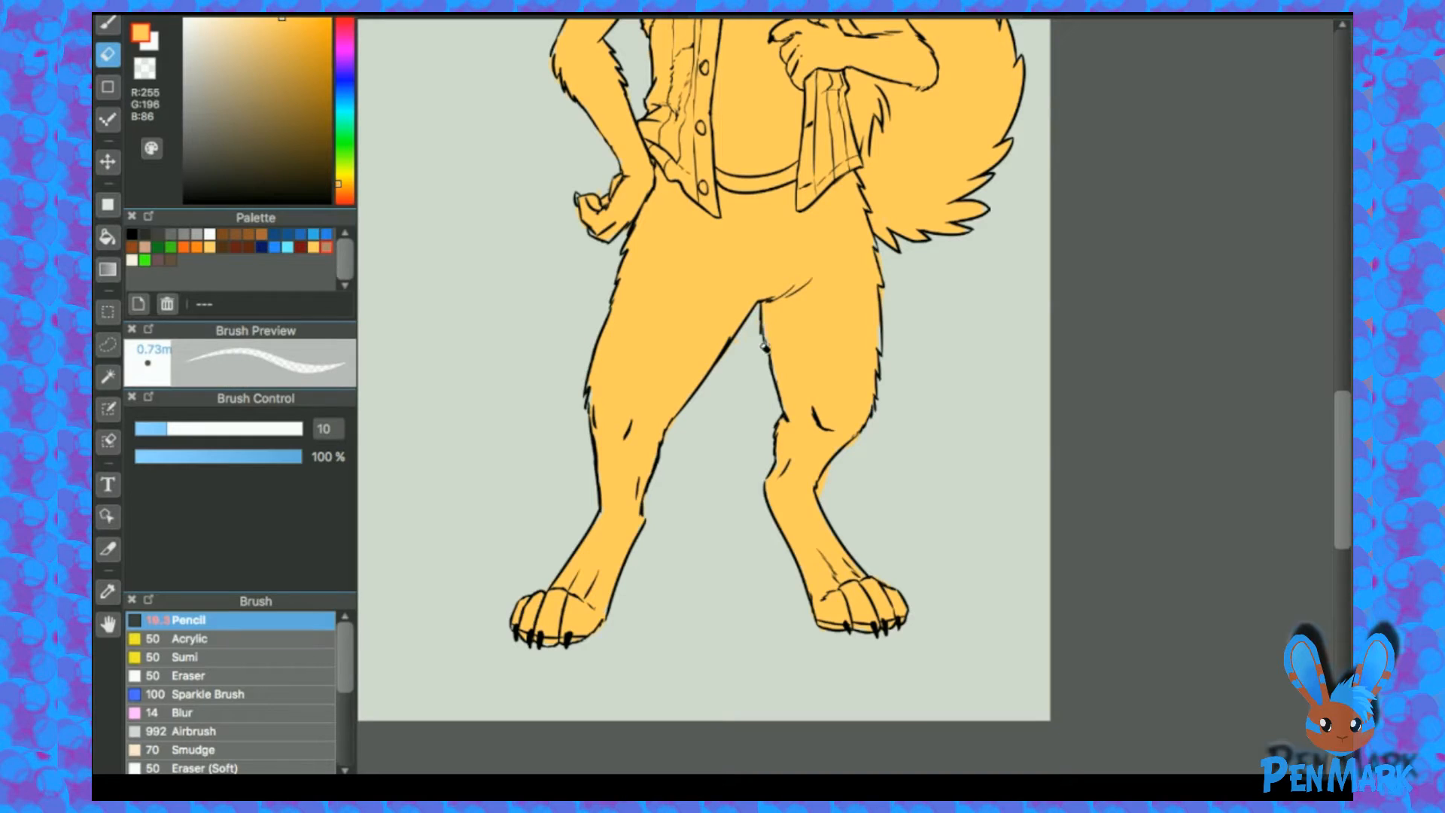
key(b)
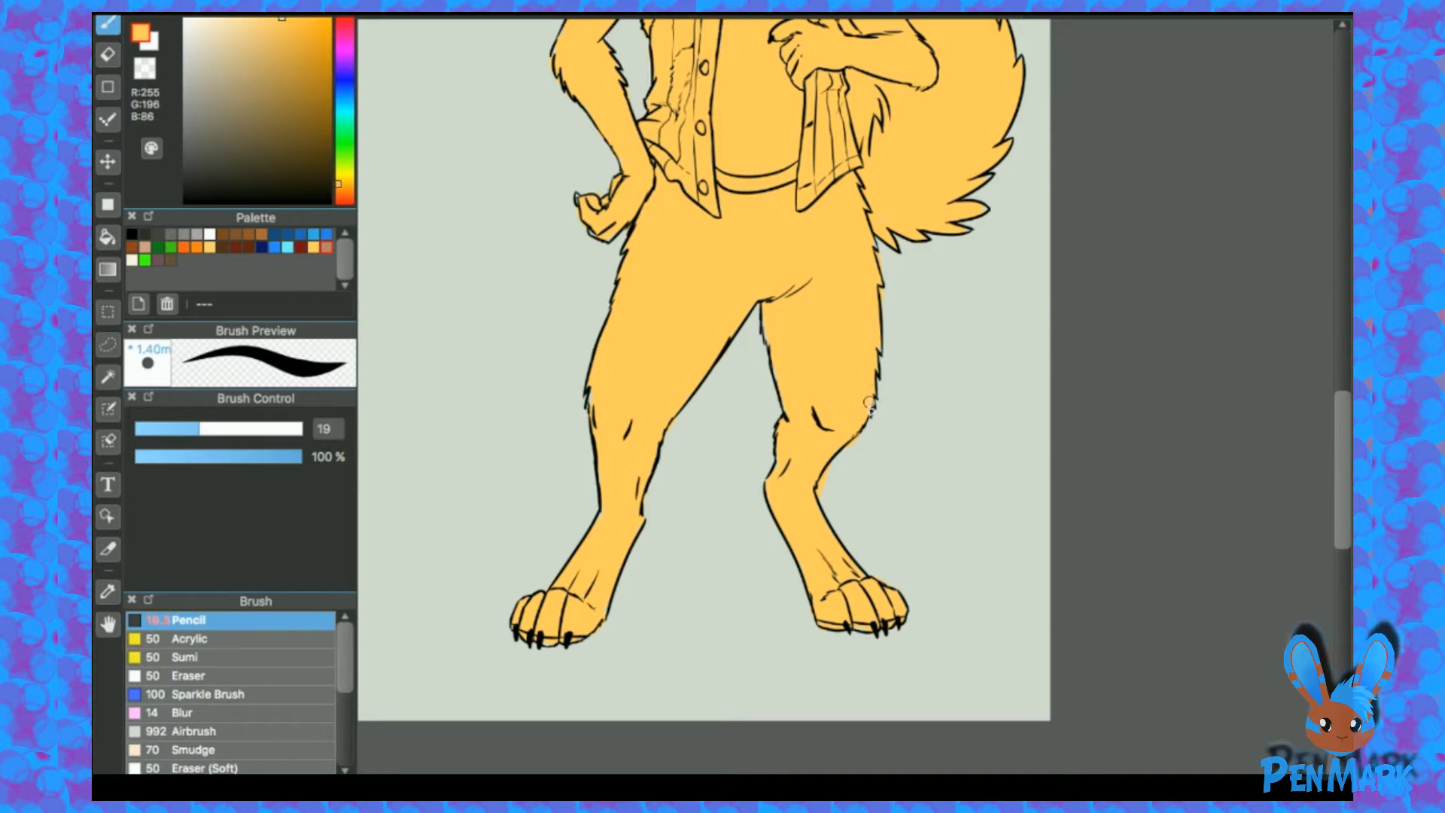
key(e)
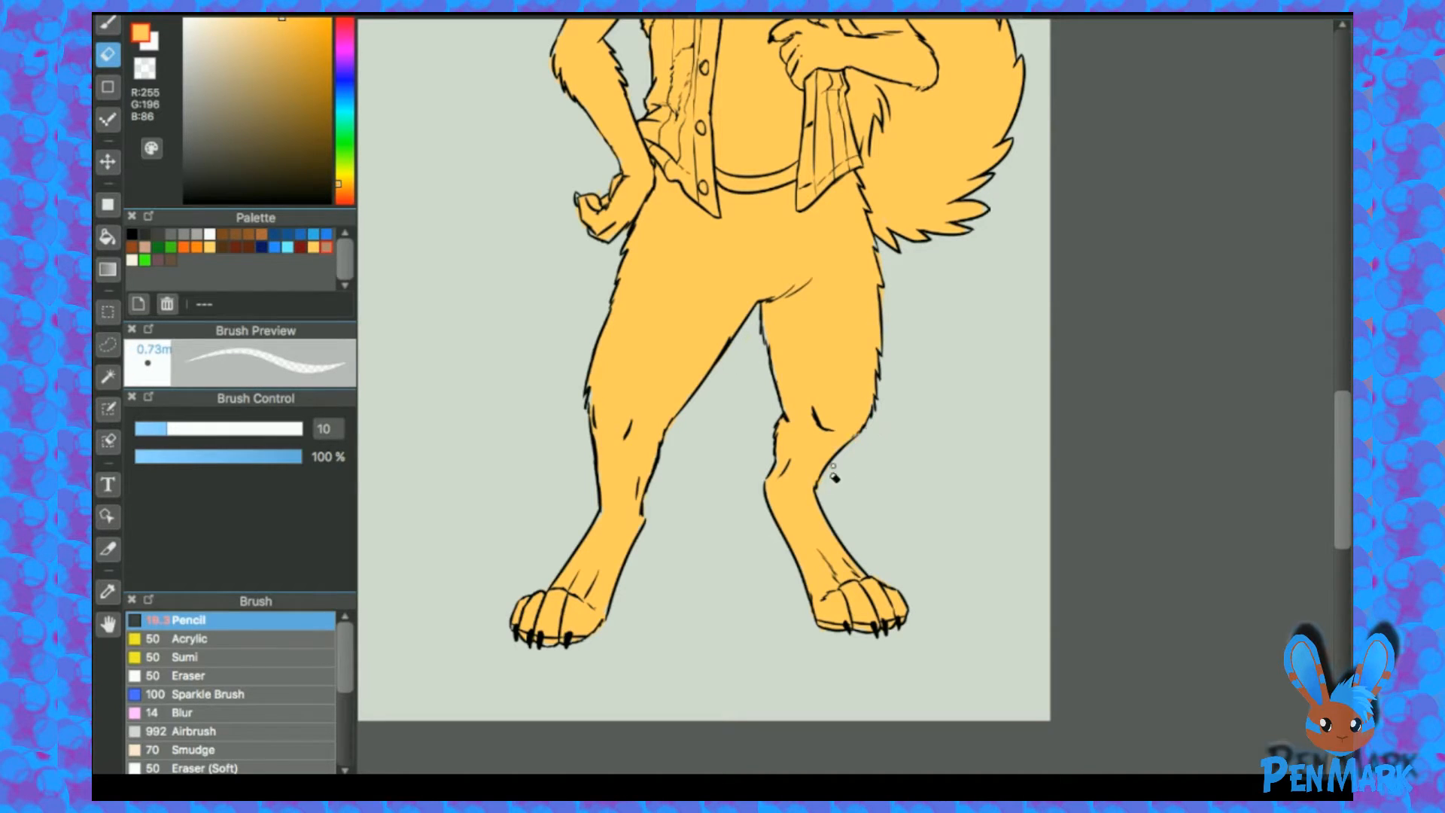
Step: Tidy the orange along the outer thigh and the bent arm's outline with the size 10 eraser and size 19 Pencil
scroll(845, 467, up, 3)
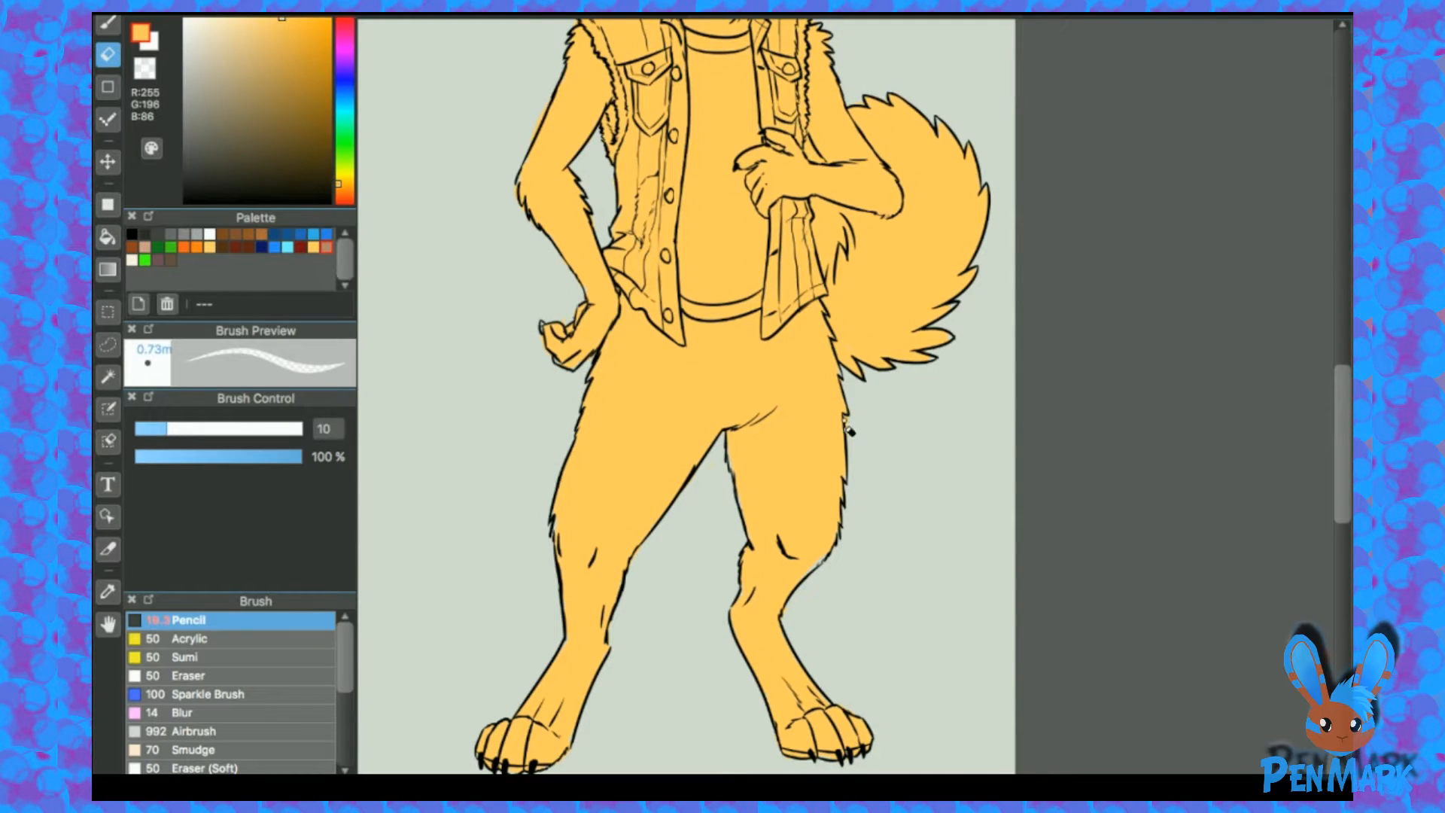
key(b)
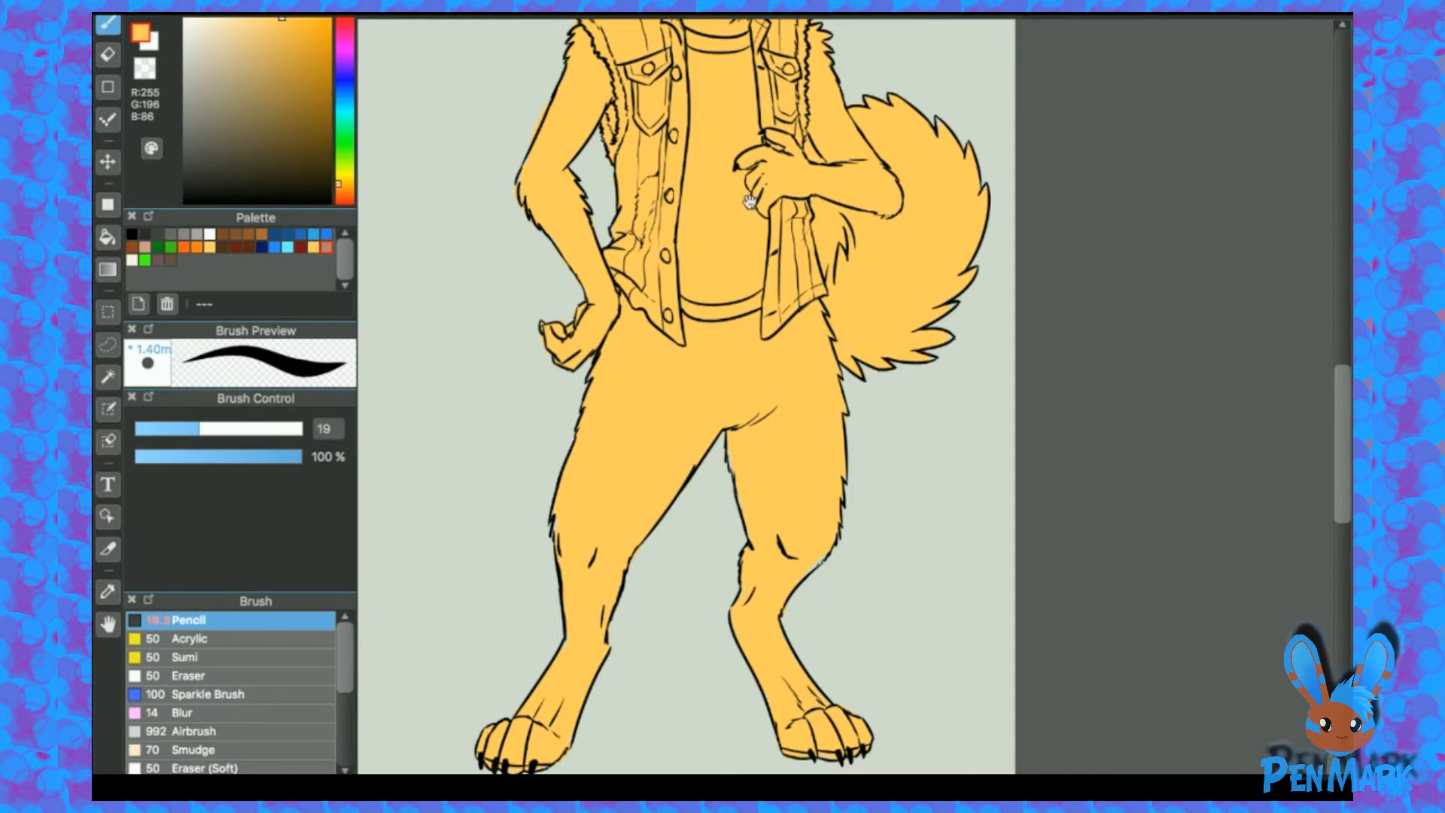
drag(749, 198, 698, 324)
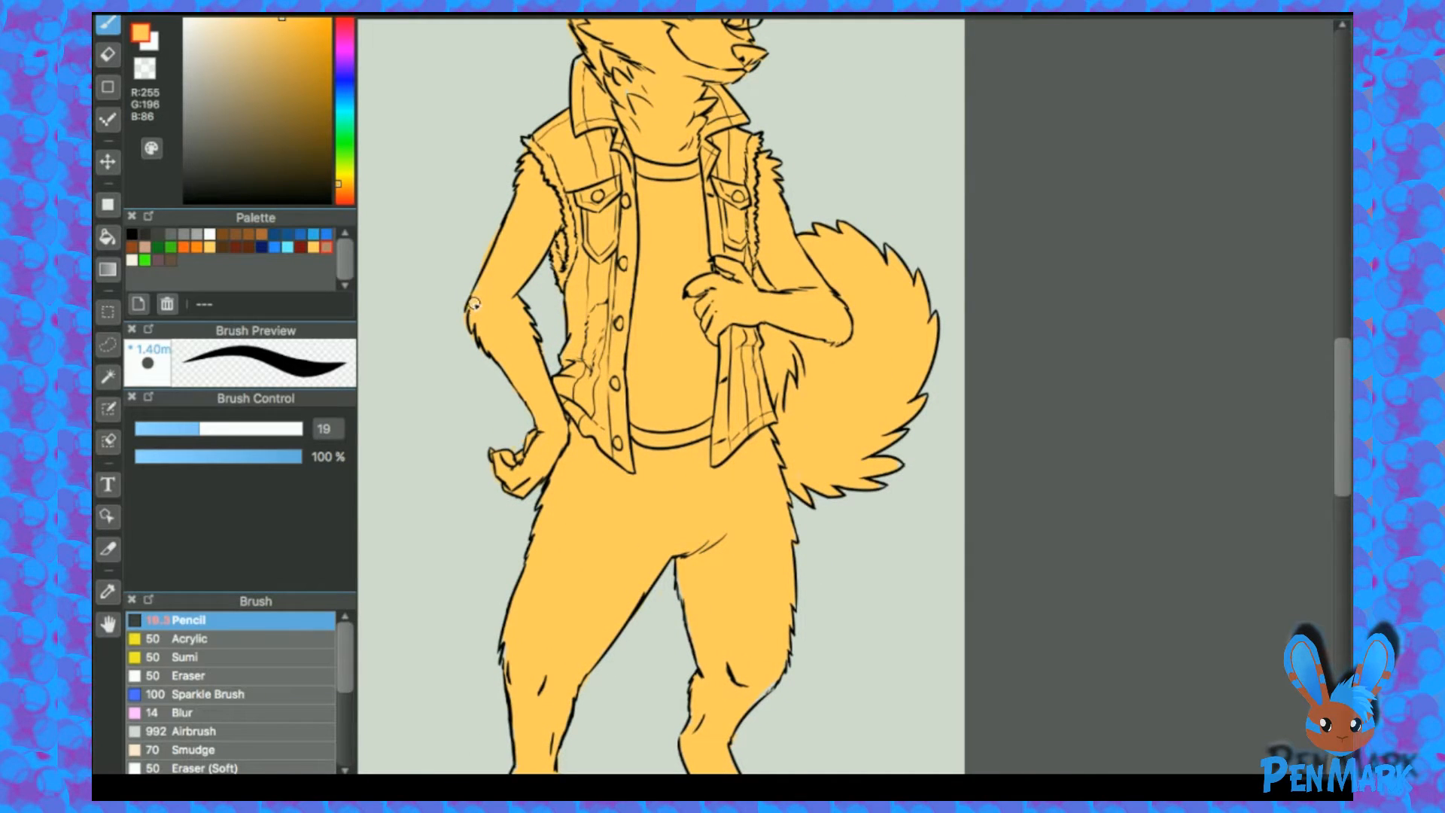
key(e)
scroll(529, 278, up, 2)
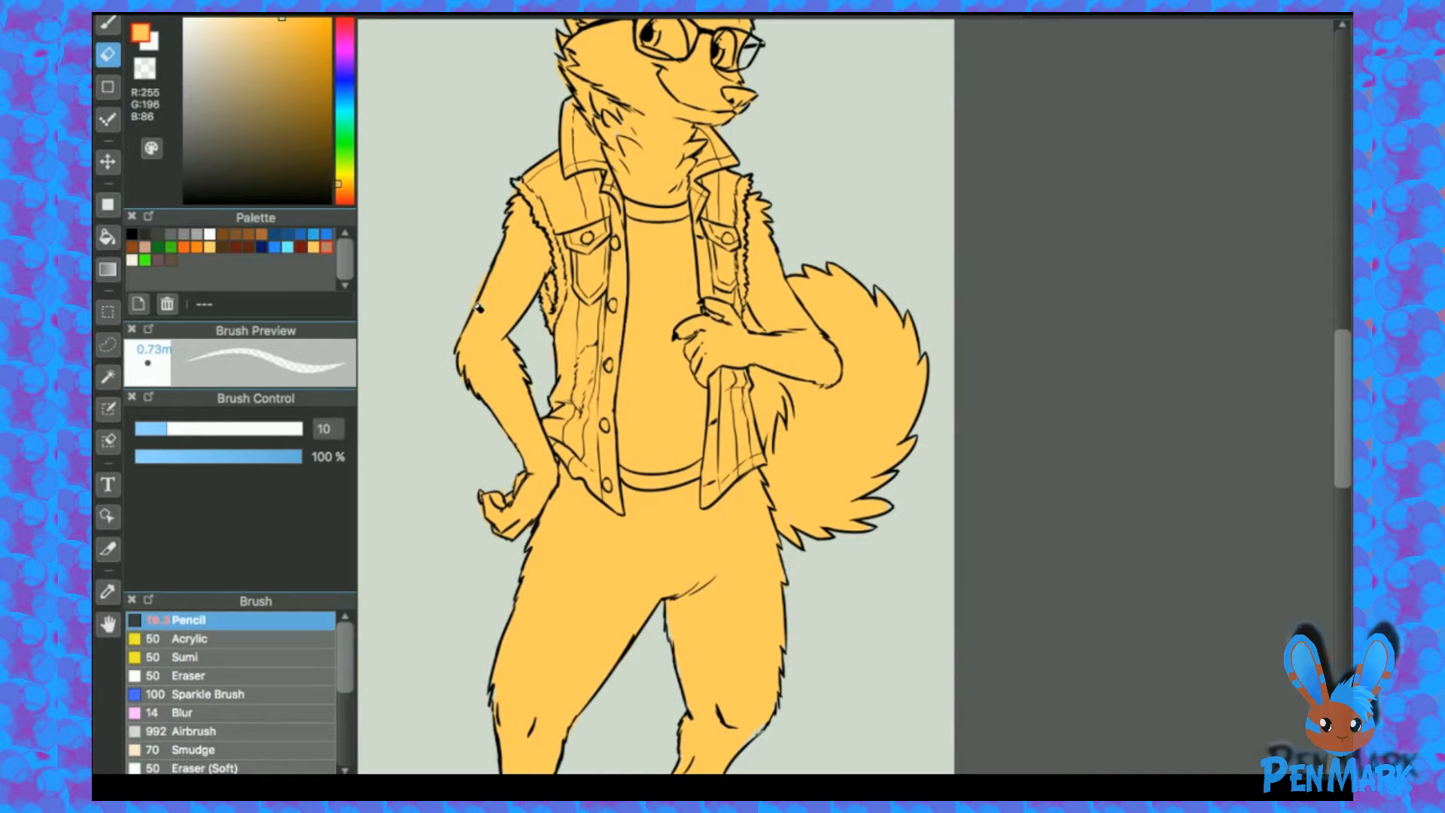
scroll(810, 247, up, 6)
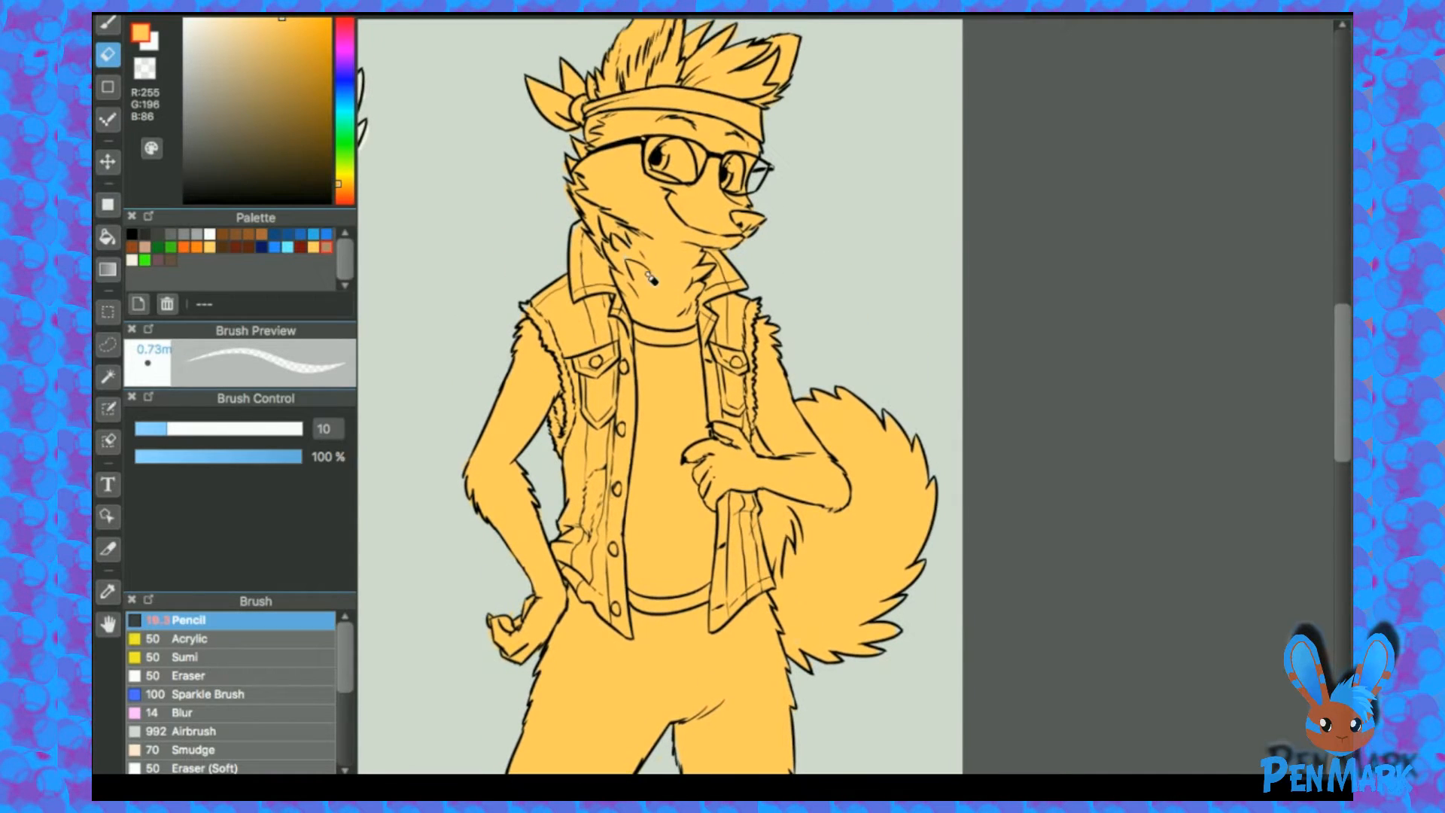
Step: Touch up the last gaps and edges of the orange base with the size 33 Pencil and size 10 eraser
key(b)
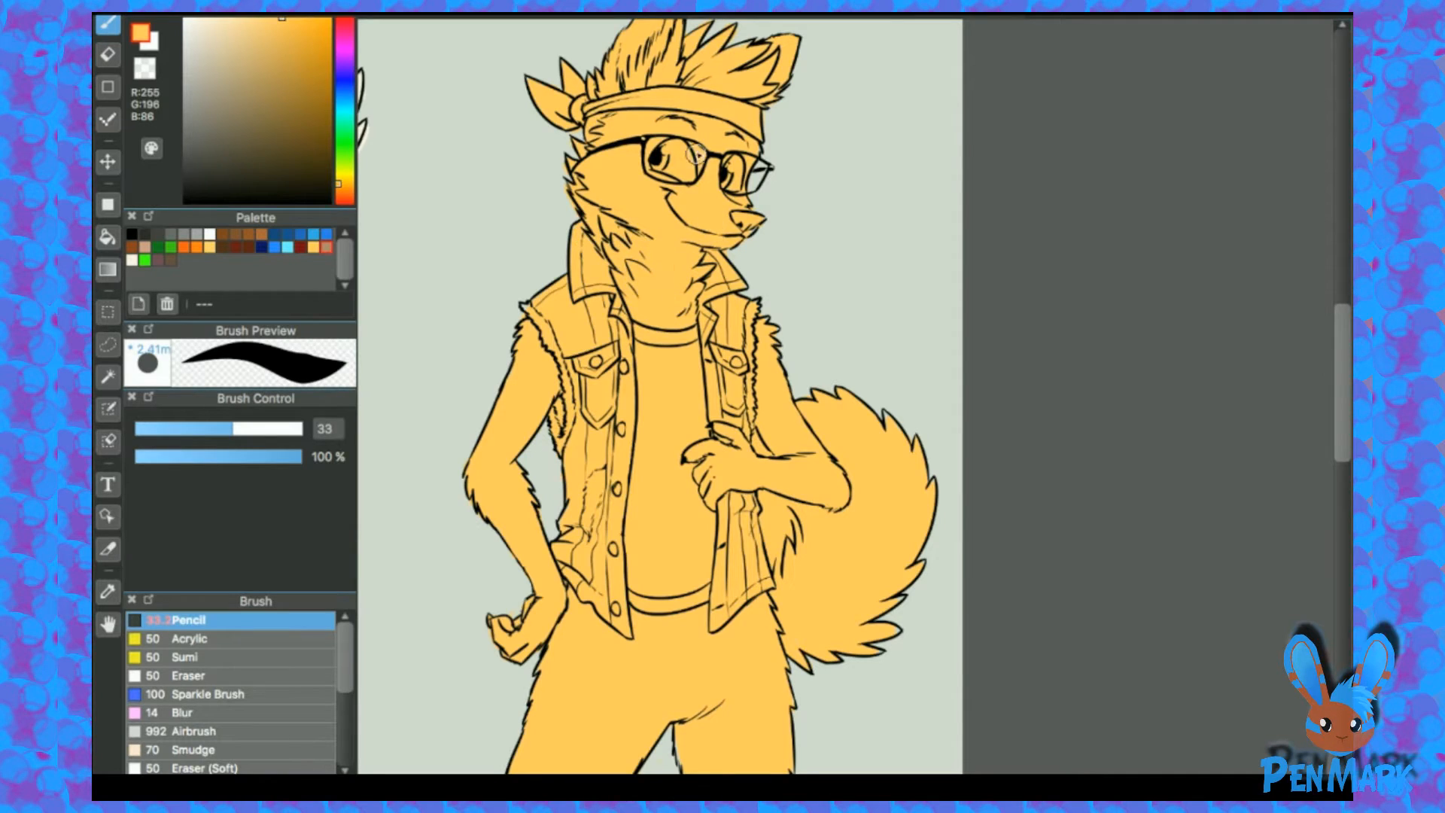
scroll(696, 154, up, 3)
key(e)
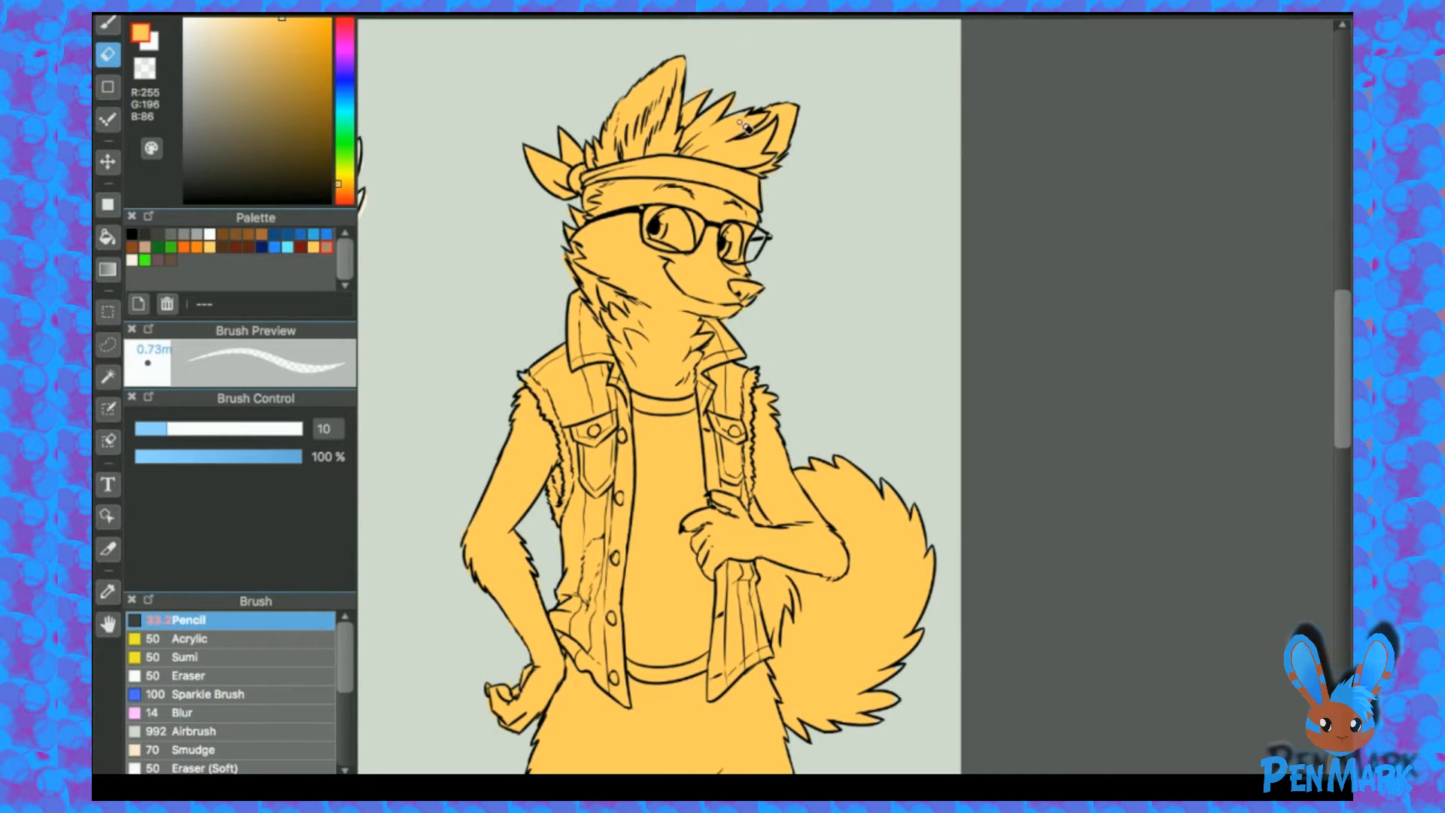
key(b)
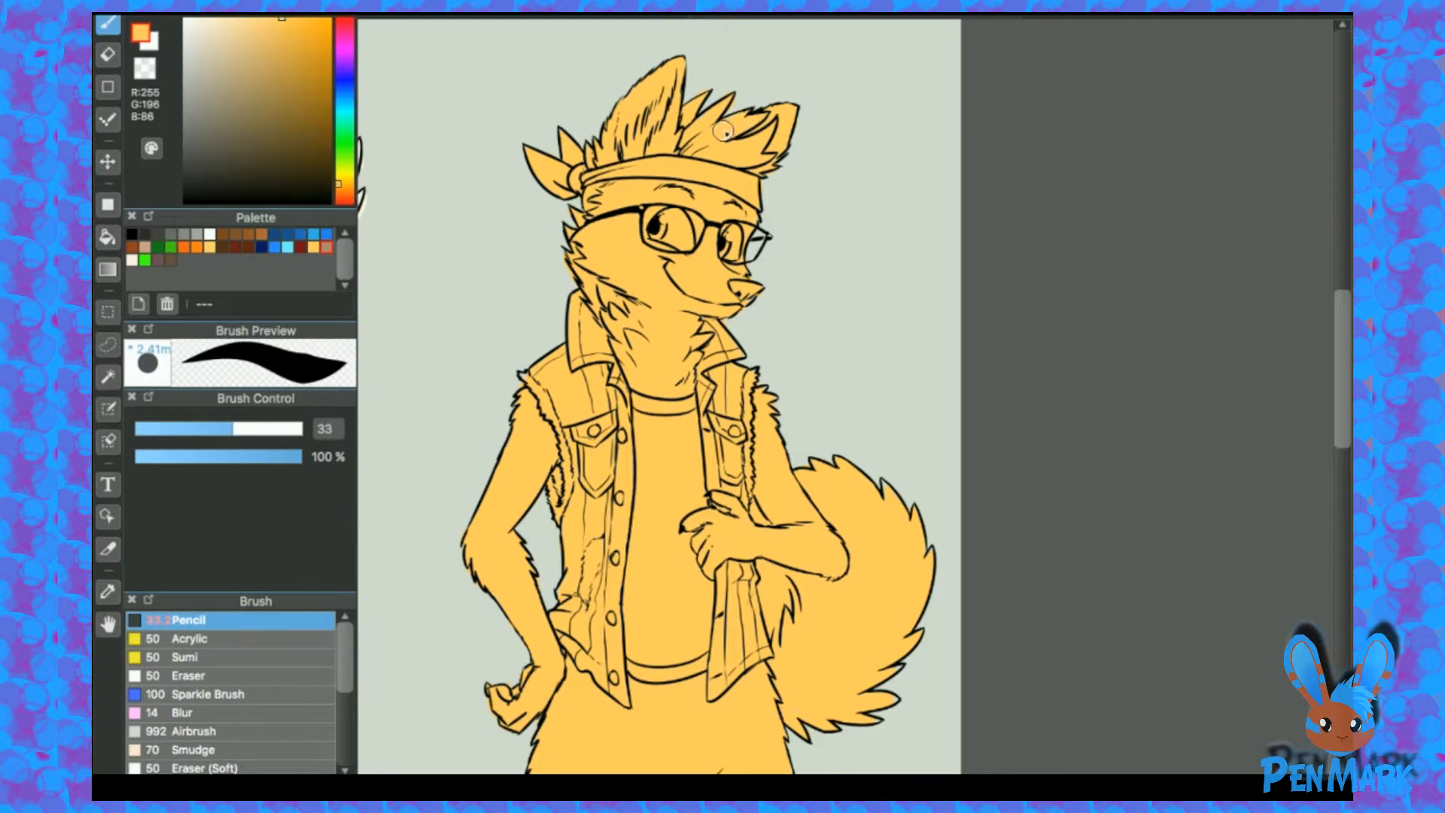
key(e)
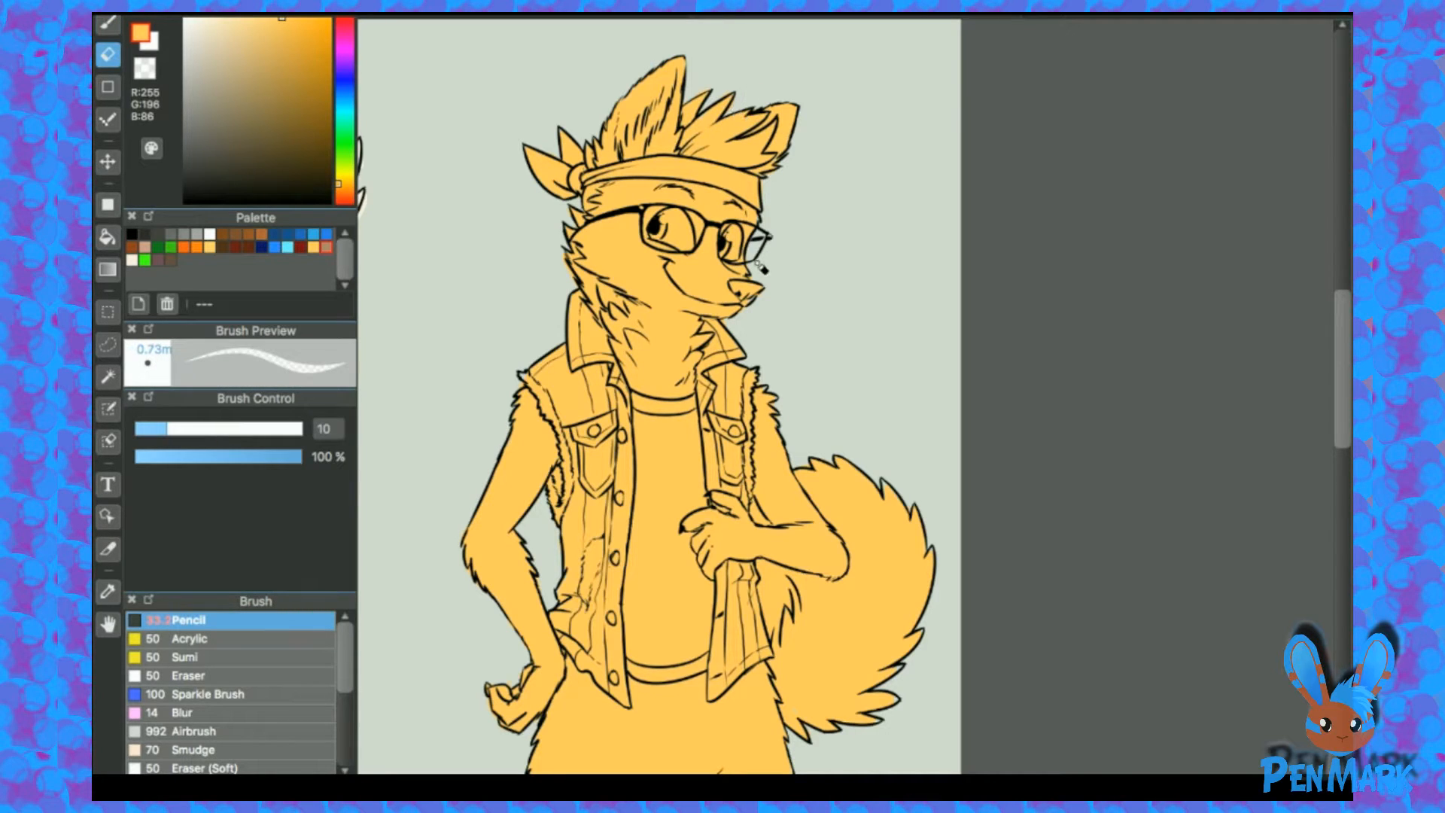
scroll(822, 272, down, 5)
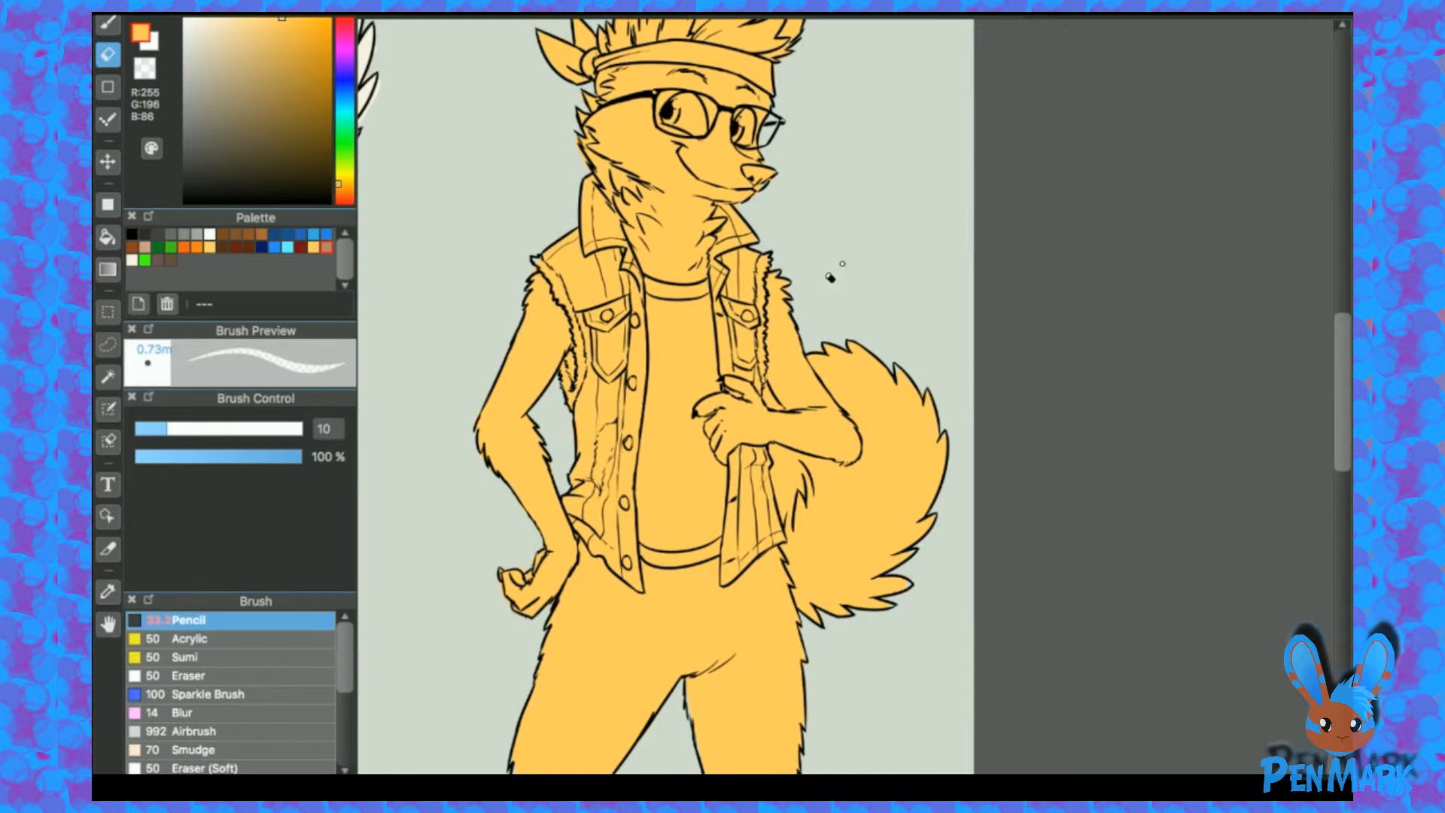
key(b)
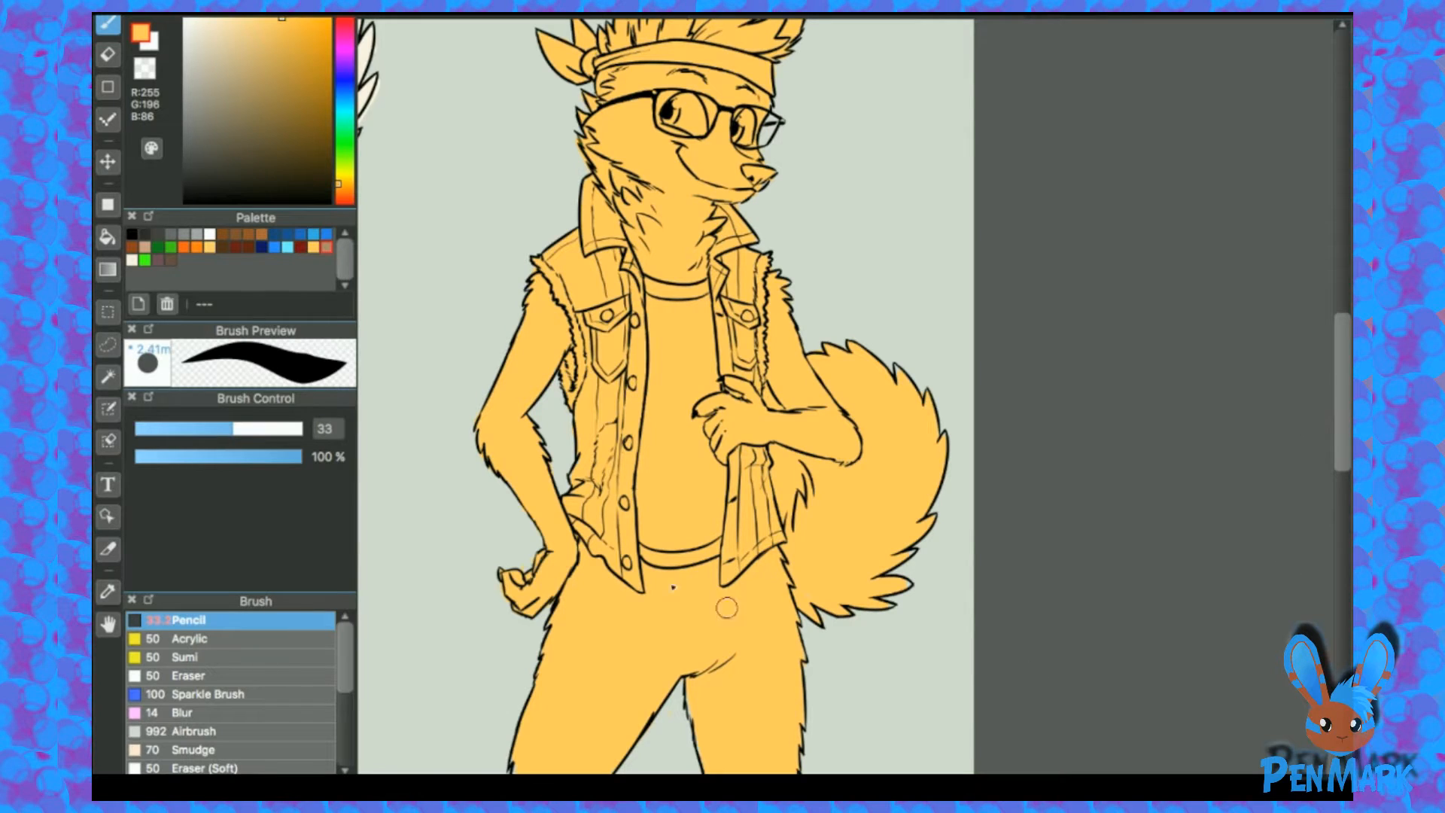
Step: Paint a brown (RGB 159, 122, 96) stripe from the forehead down the bridge of the muzzle with the Pencil at size 13.7
drag(519, 235, 673, 250)
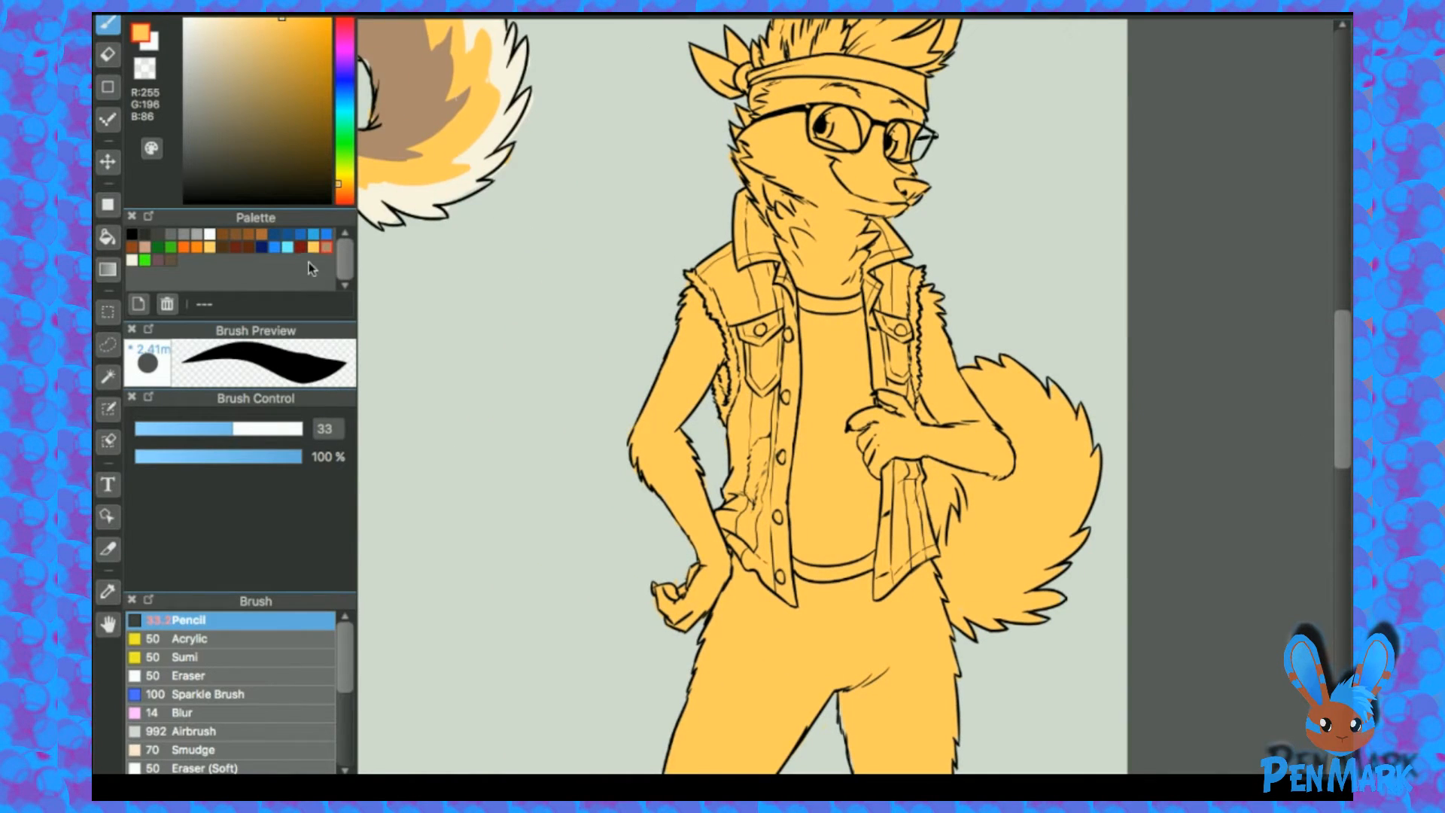
click(325, 248)
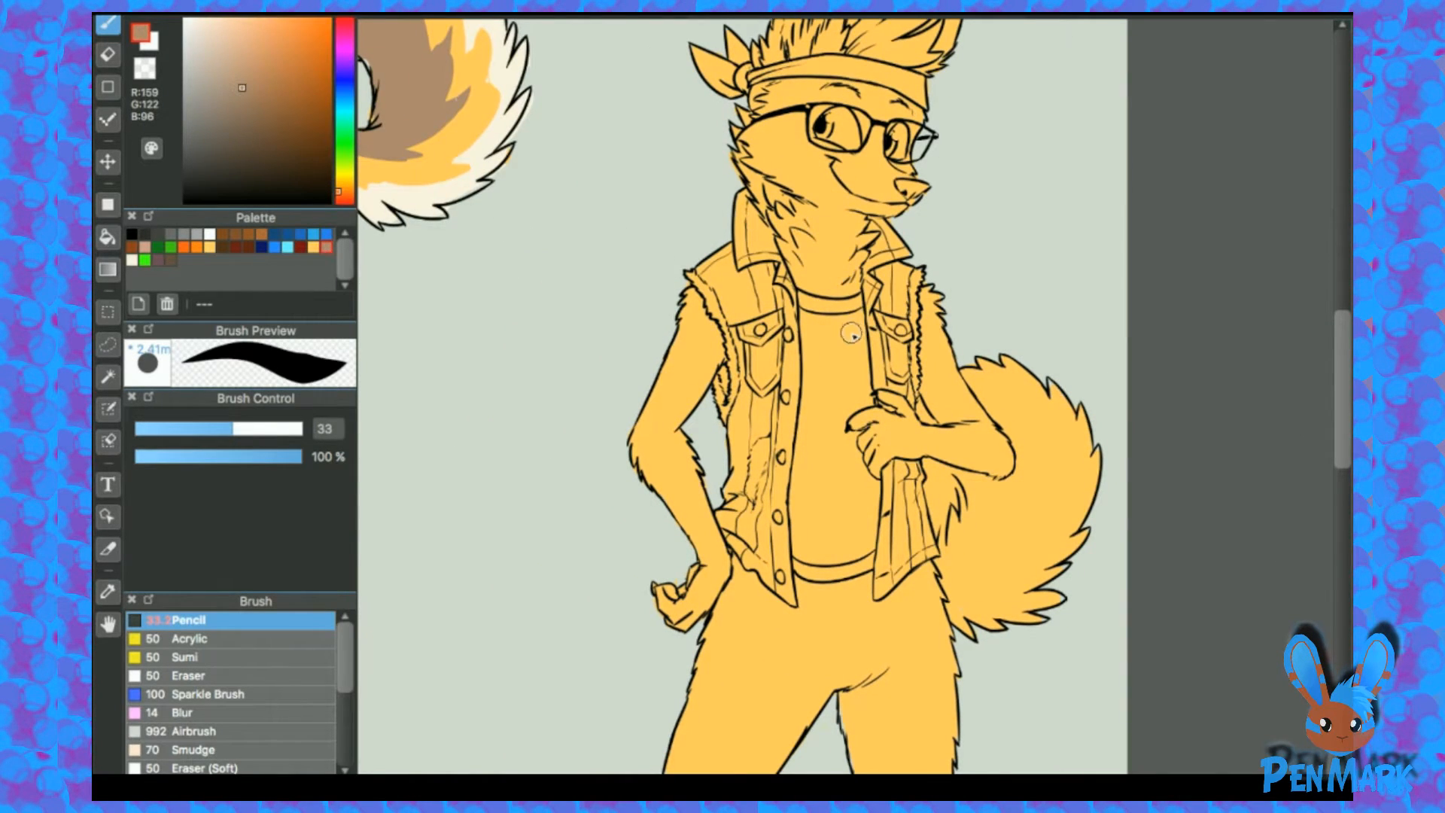
scroll(857, 324, up, 1)
drag(813, 168, 797, 369)
mouse_move(825, 305)
mouse_down()
mouse_move(740, 304)
mouse_move(753, 305)
mouse_up()
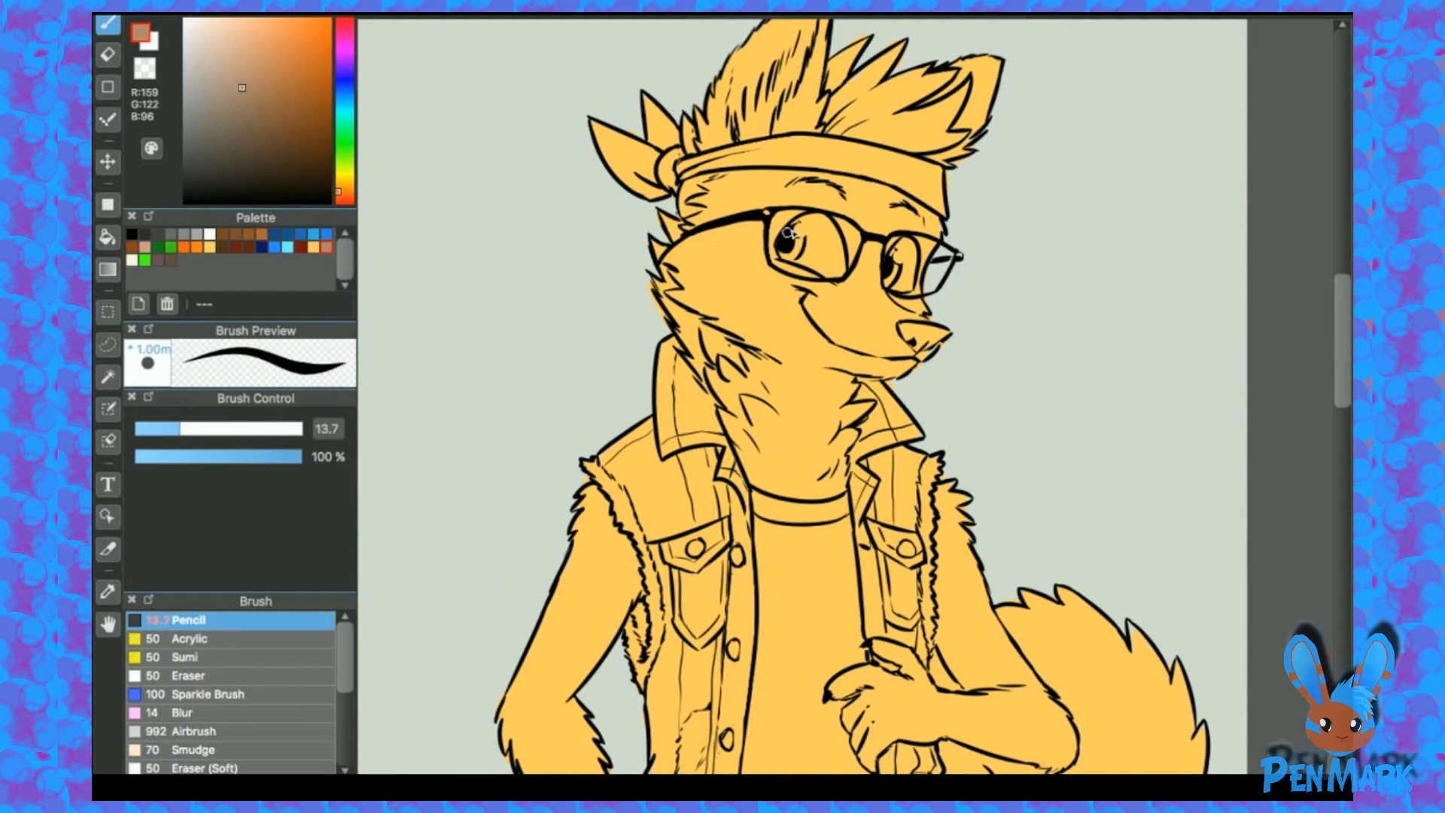
mouse_move(864, 217)
mouse_down()
mouse_move(872, 275)
mouse_move(859, 183)
mouse_move(882, 211)
mouse_up()
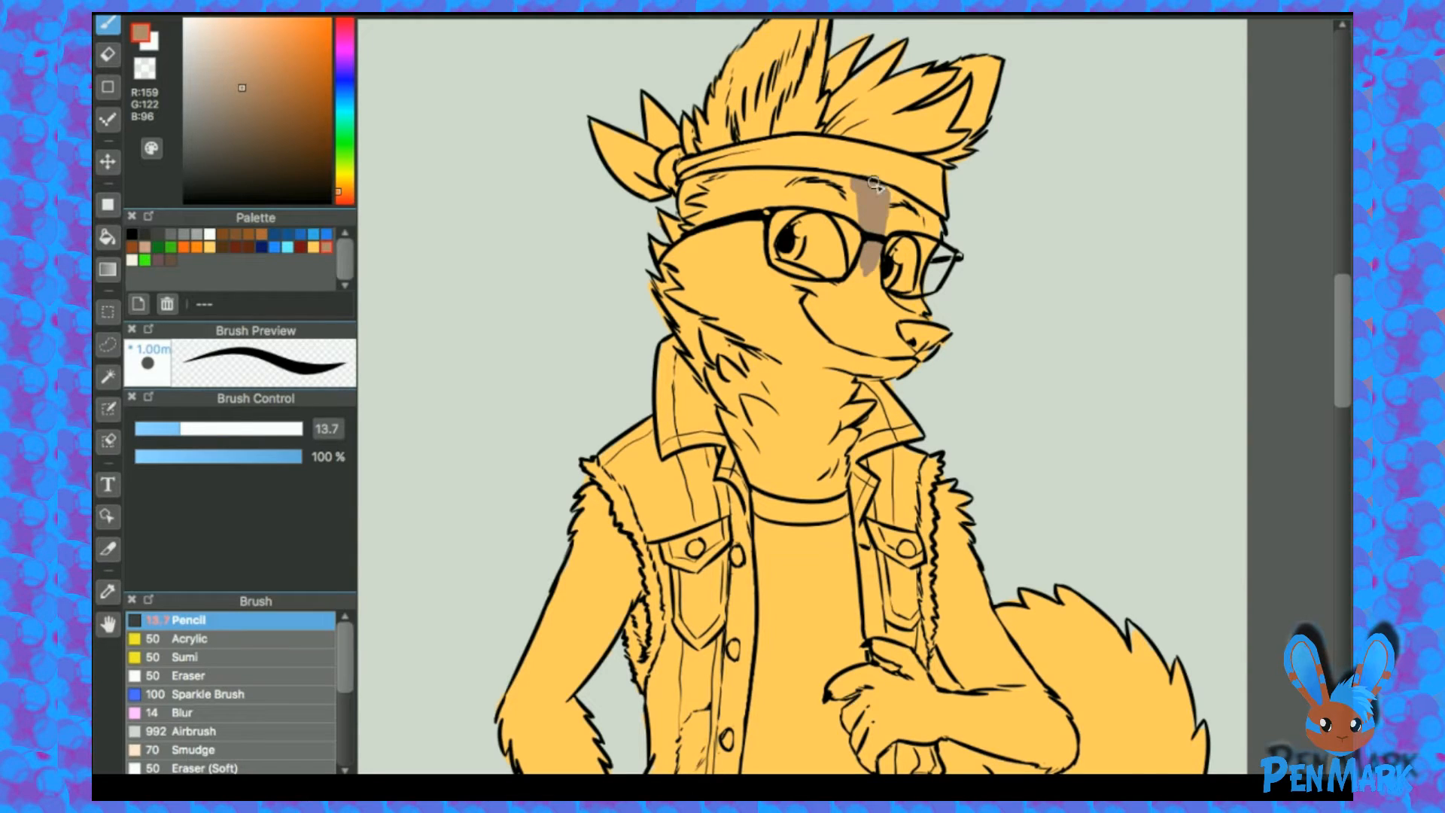
alt+click(813, 190)
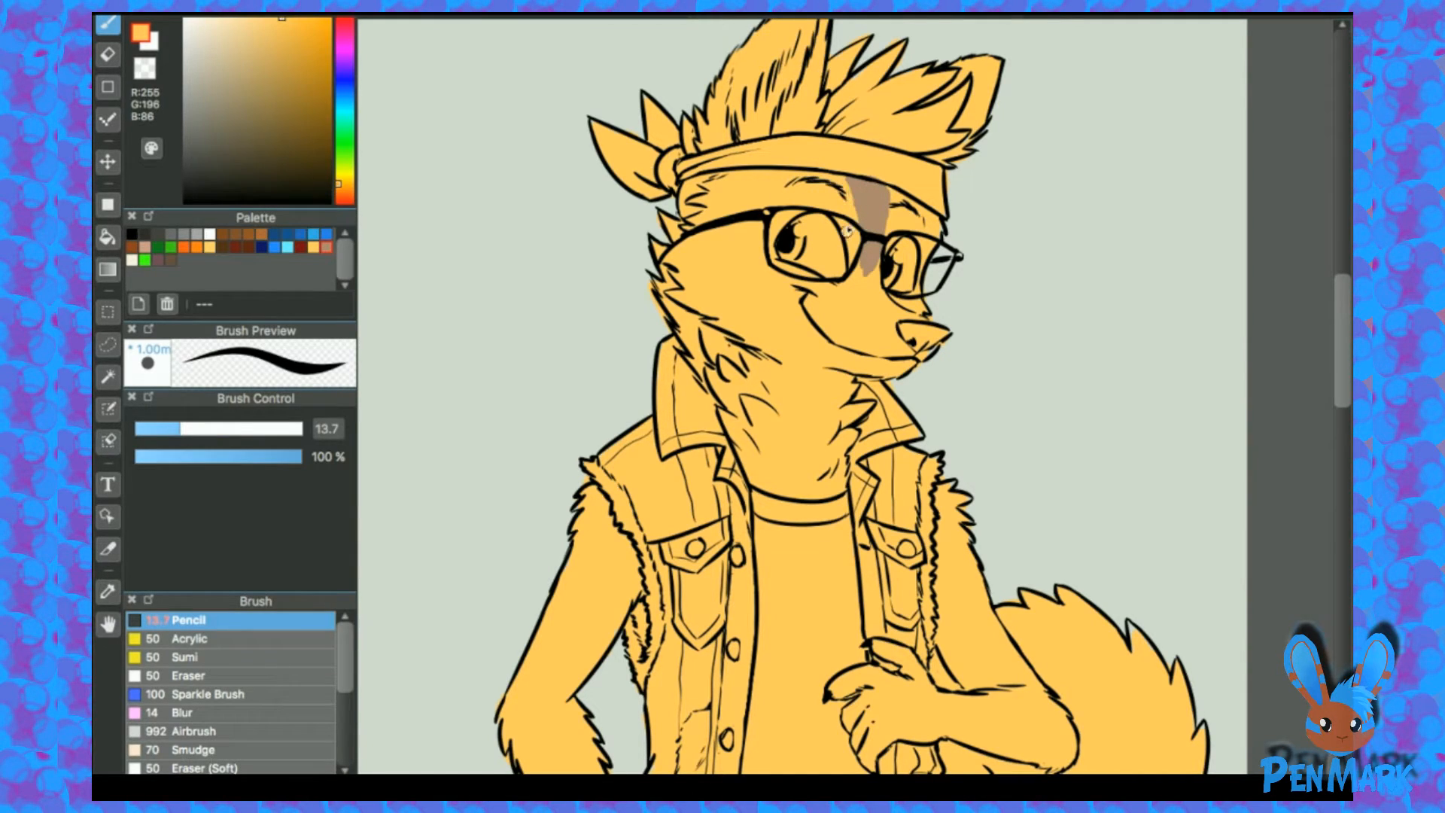
alt+click(874, 201)
mouse_move(875, 247)
mouse_down()
mouse_move(880, 297)
mouse_move(898, 309)
mouse_up()
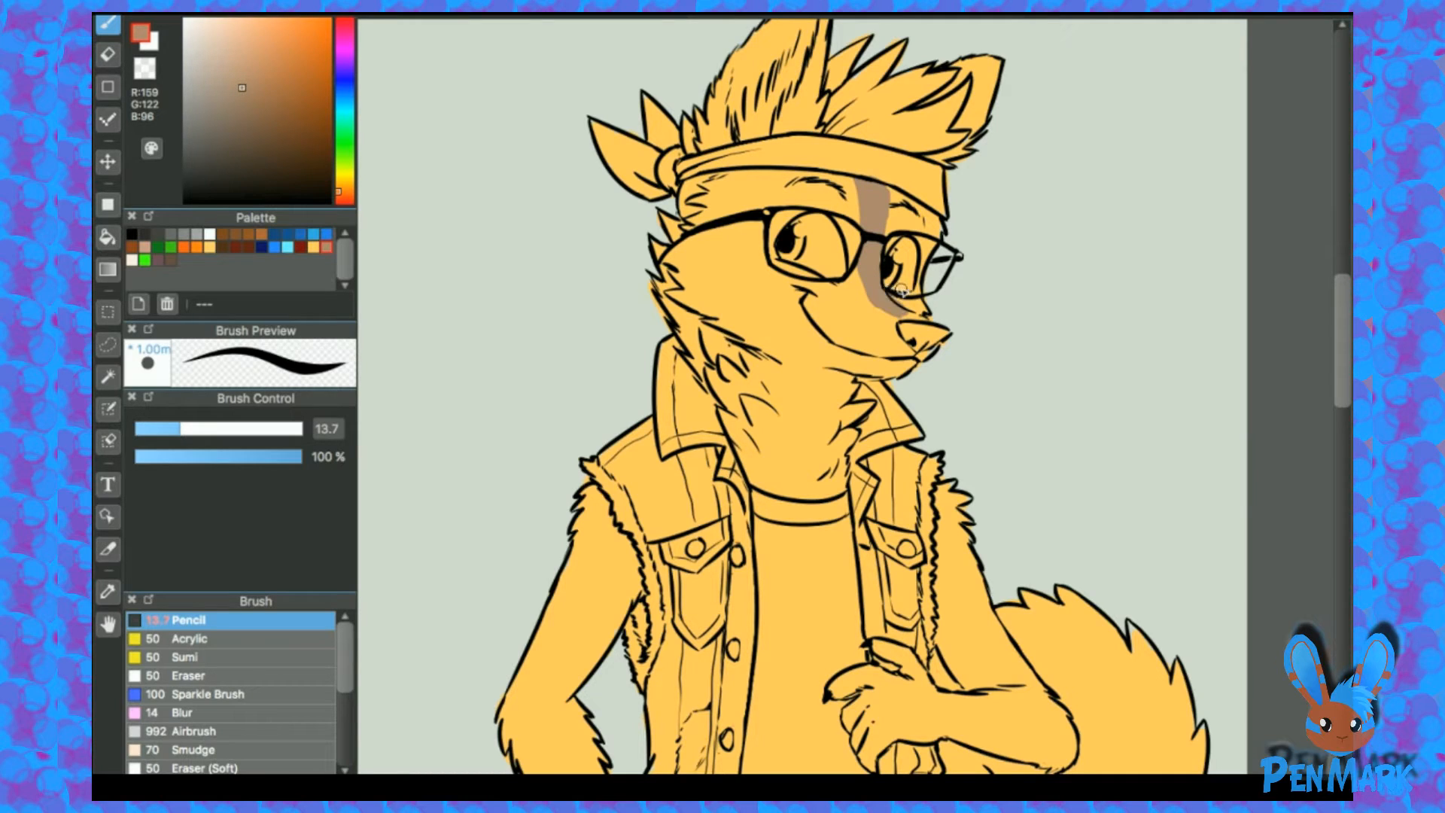
drag(880, 301, 903, 321)
Step: Paint the cheek and the side of the muzzle cream (RGB 252, 241, 223) with the Pencil at size 16
click(144, 259)
click(133, 261)
key(bracketright)
key(bracketright)
key(bracketright)
key(bracketright)
key(bracketright)
key(bracketright)
key(bracketright)
mouse_move(727, 291)
mouse_down()
mouse_move(741, 296)
mouse_move(722, 282)
mouse_move(740, 275)
mouse_up()
mouse_move(727, 255)
mouse_down()
mouse_move(762, 274)
mouse_move(756, 229)
mouse_move(761, 293)
mouse_move(764, 262)
mouse_move(761, 278)
mouse_move(820, 297)
mouse_up()
mouse_move(760, 260)
mouse_down()
mouse_move(845, 324)
mouse_move(846, 285)
mouse_move(873, 344)
mouse_move(854, 282)
mouse_up()
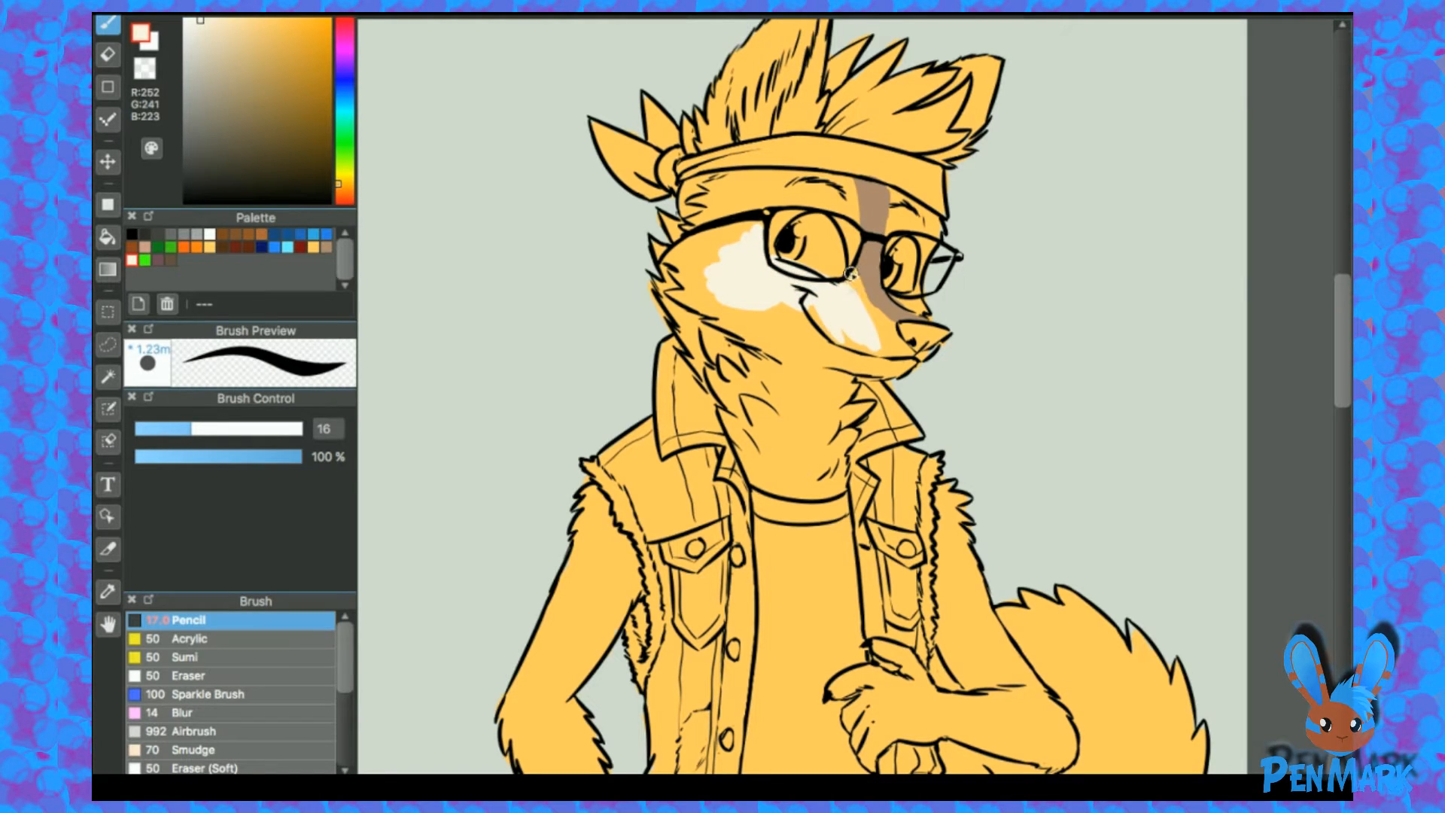
Step: Fill the lower jaw and neck with cream down to the shirt neckline at Pencil size 25, undoing the spill onto the collar
mouse_move(891, 348)
mouse_down()
mouse_move(922, 354)
mouse_move(820, 354)
mouse_move(772, 312)
mouse_move(788, 345)
mouse_move(776, 380)
mouse_move(776, 350)
mouse_move(818, 410)
mouse_move(861, 407)
mouse_move(824, 437)
mouse_move(798, 380)
mouse_move(747, 360)
mouse_up()
key(bracketright)
key(bracketright)
key(bracketright)
key(bracketright)
mouse_move(790, 446)
mouse_down()
mouse_move(715, 335)
mouse_move(760, 406)
mouse_move(752, 422)
mouse_move(814, 445)
mouse_move(920, 451)
mouse_up()
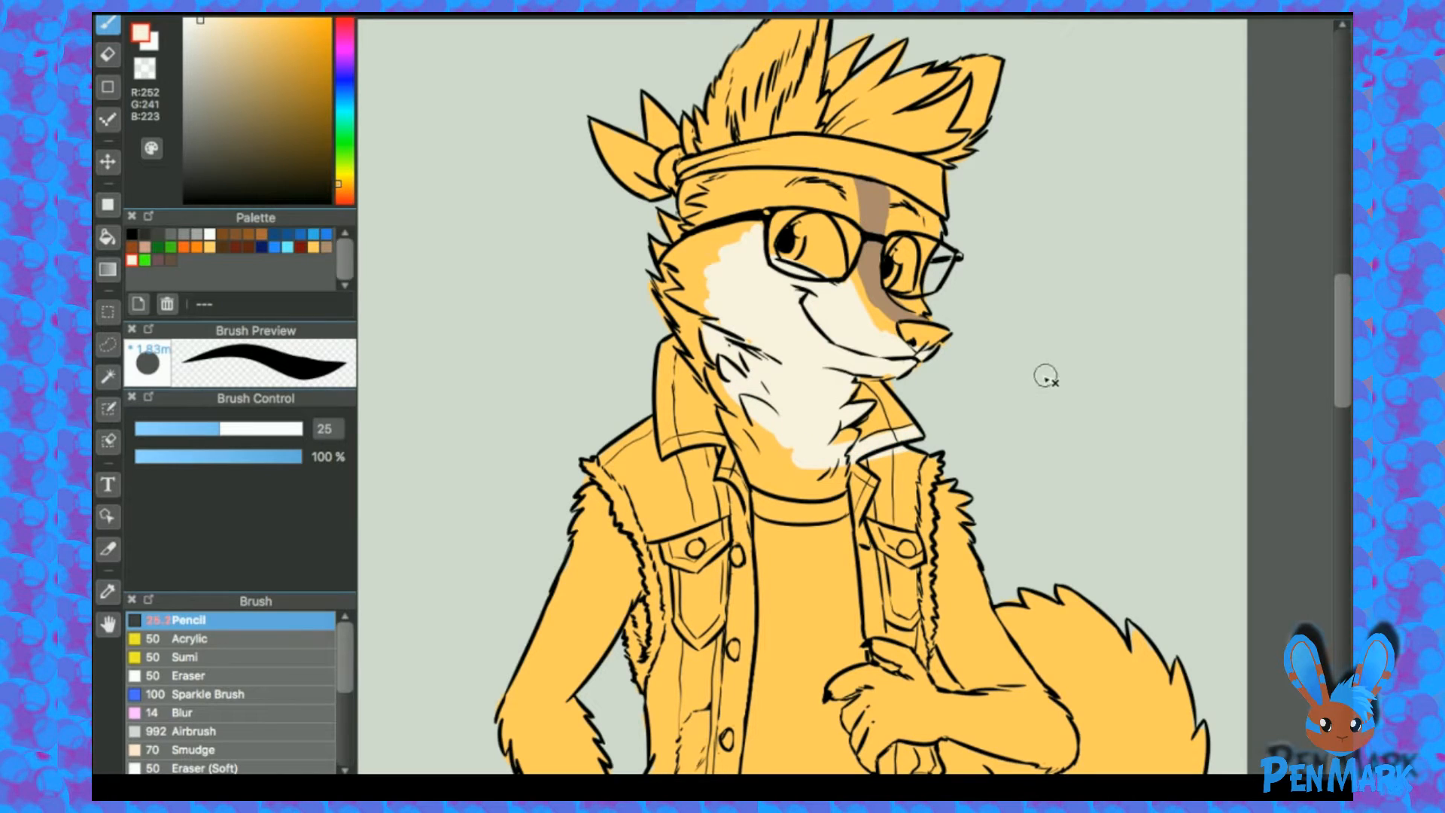
key(super+z)
mouse_move(825, 450)
mouse_down()
mouse_move(819, 481)
mouse_move(785, 433)
mouse_move(746, 414)
mouse_move(770, 472)
mouse_move(814, 493)
mouse_move(830, 483)
mouse_move(838, 471)
mouse_up()
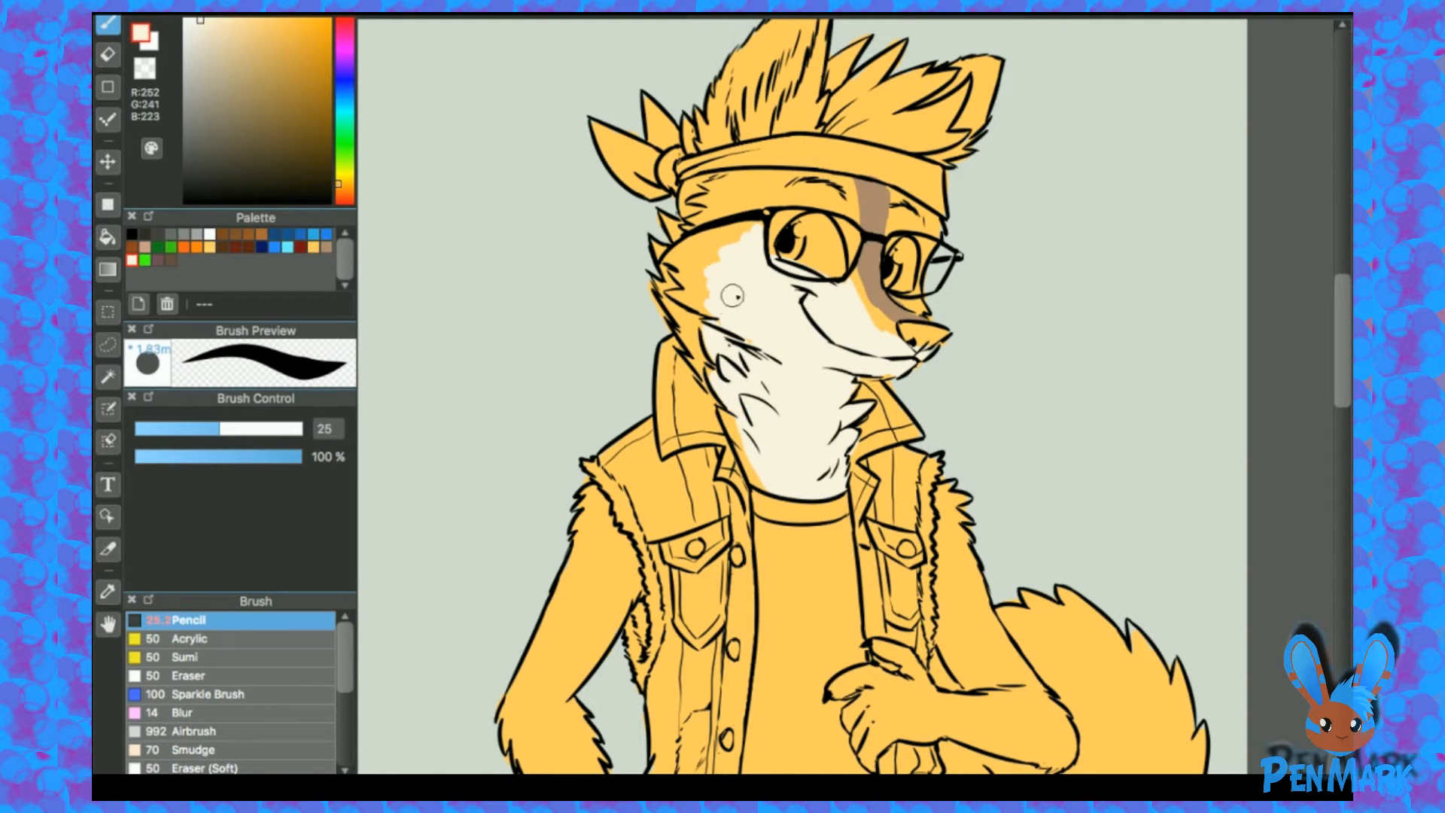
Step: Refine the orange fur edge along the cheek and side of the neck using the sampled base orange
alt+click(700, 271)
drag(703, 328, 729, 401)
alt+click(774, 443)
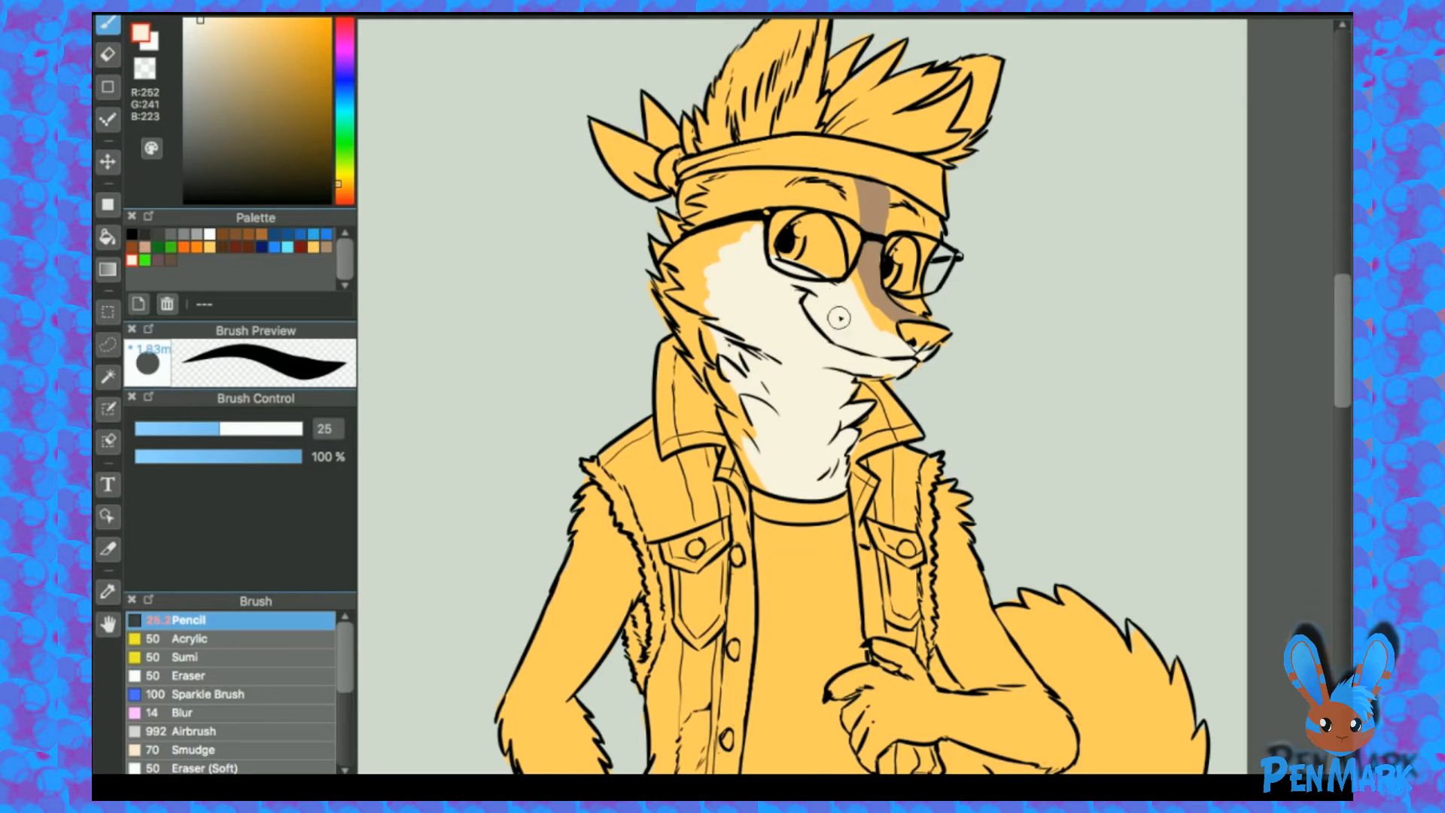
Step: Paint the inside of the large ear cream and its outer rim the stripe's brown with the Pencil at size 25
drag(840, 318, 825, 406)
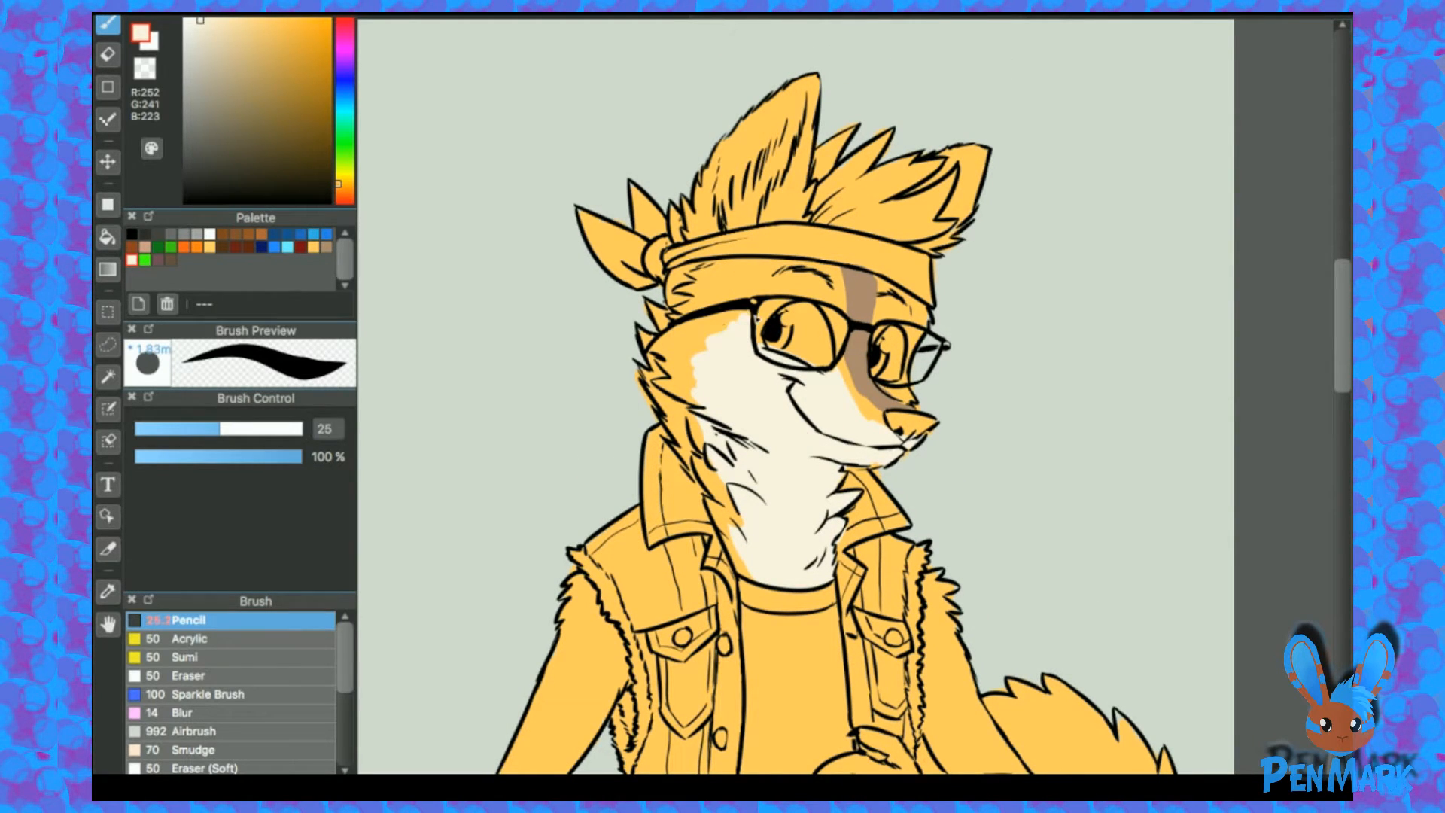
mouse_move(736, 162)
mouse_down()
mouse_move(761, 226)
mouse_move(783, 118)
mouse_move(751, 189)
mouse_up()
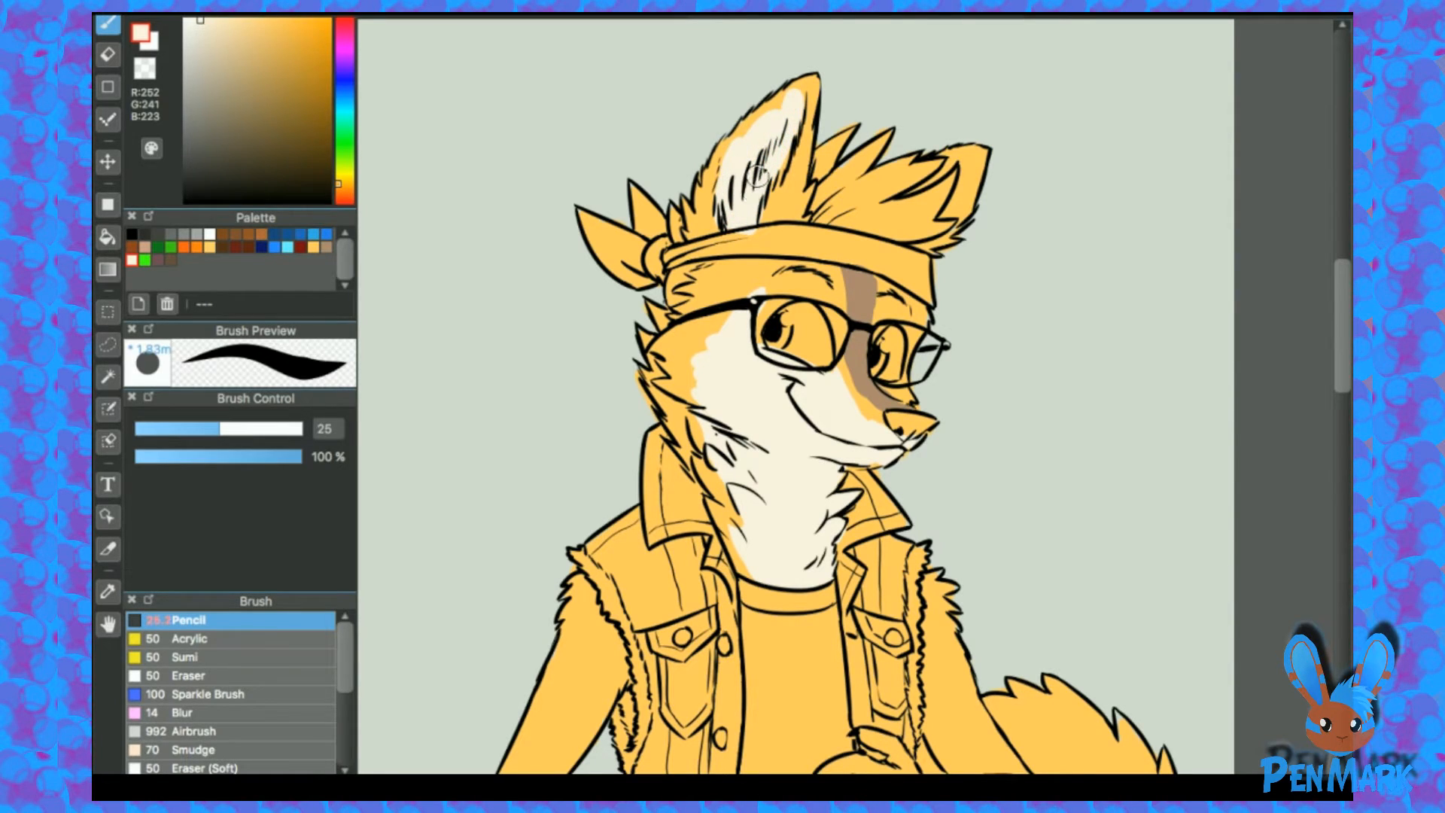
alt+click(800, 94)
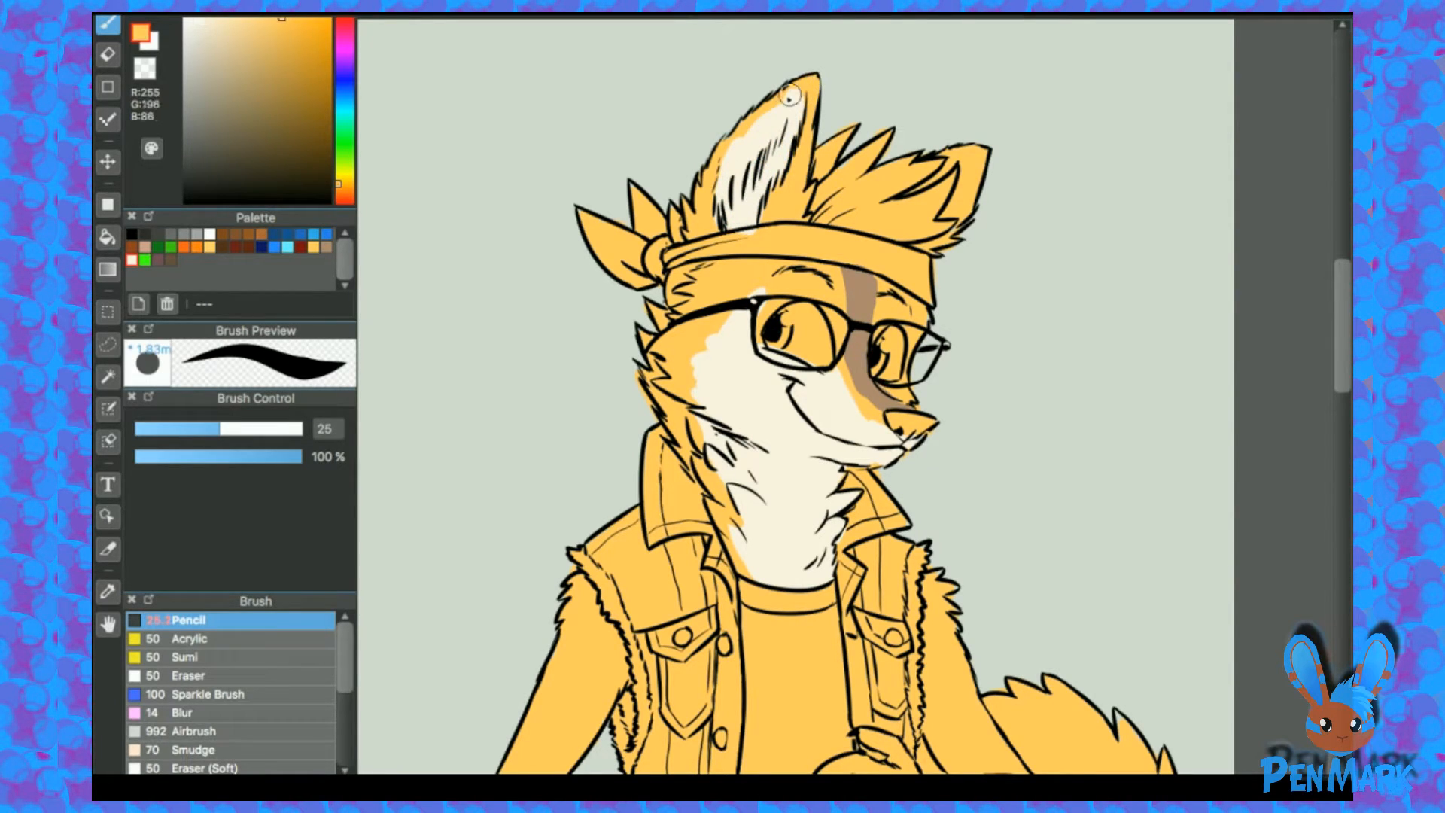
alt+click(868, 286)
mouse_move(717, 154)
mouse_down()
mouse_move(821, 67)
mouse_move(796, 171)
mouse_up()
alt+click(793, 112)
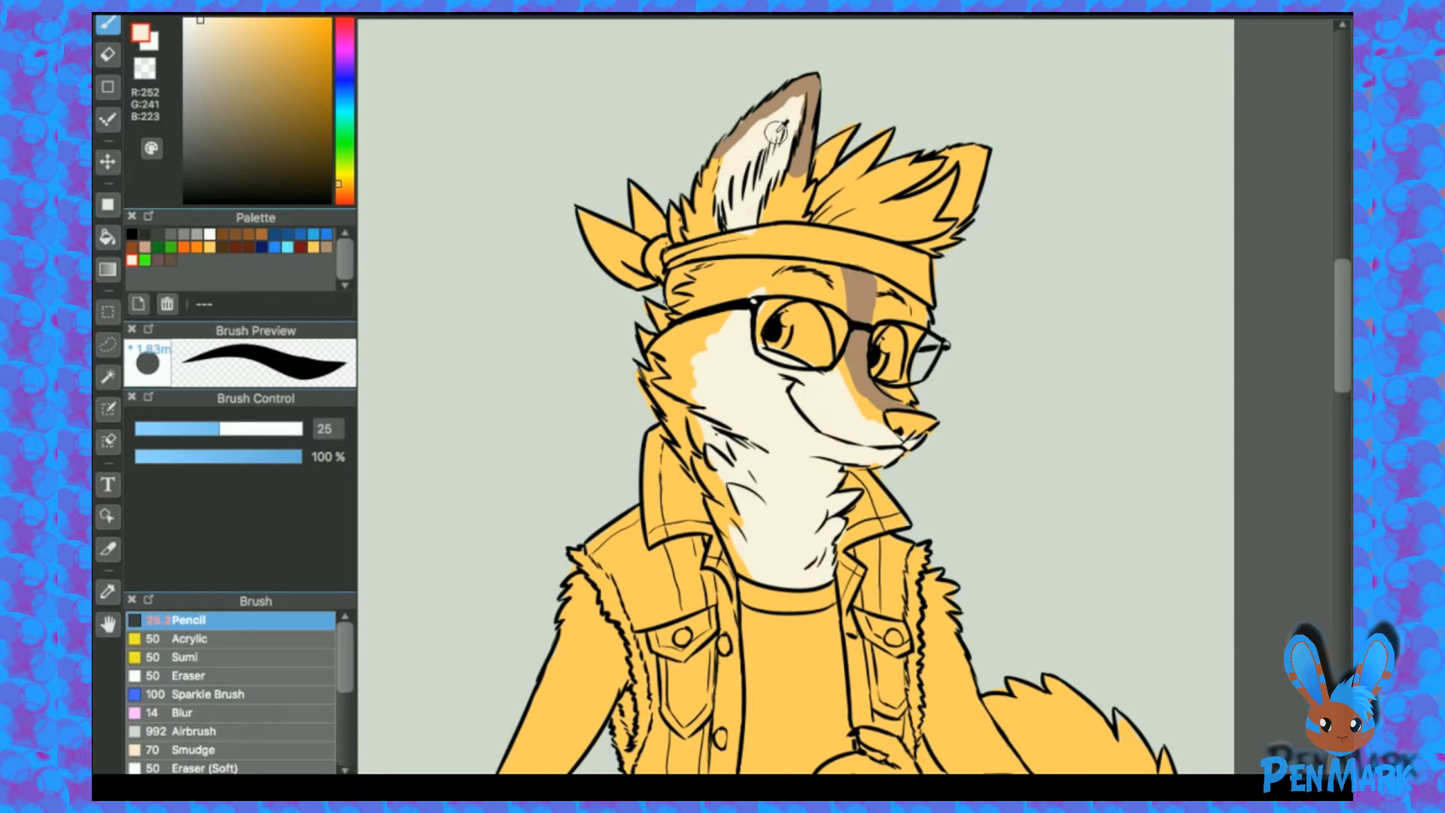
Step: Refine the border between the large ear's brown rim and cream interior, alternating sampled colours and reducing the Pencil to size 12.5
alt+click(805, 82)
mouse_move(750, 112)
mouse_down()
mouse_move(718, 163)
mouse_move(735, 150)
mouse_up()
alt+click(744, 141)
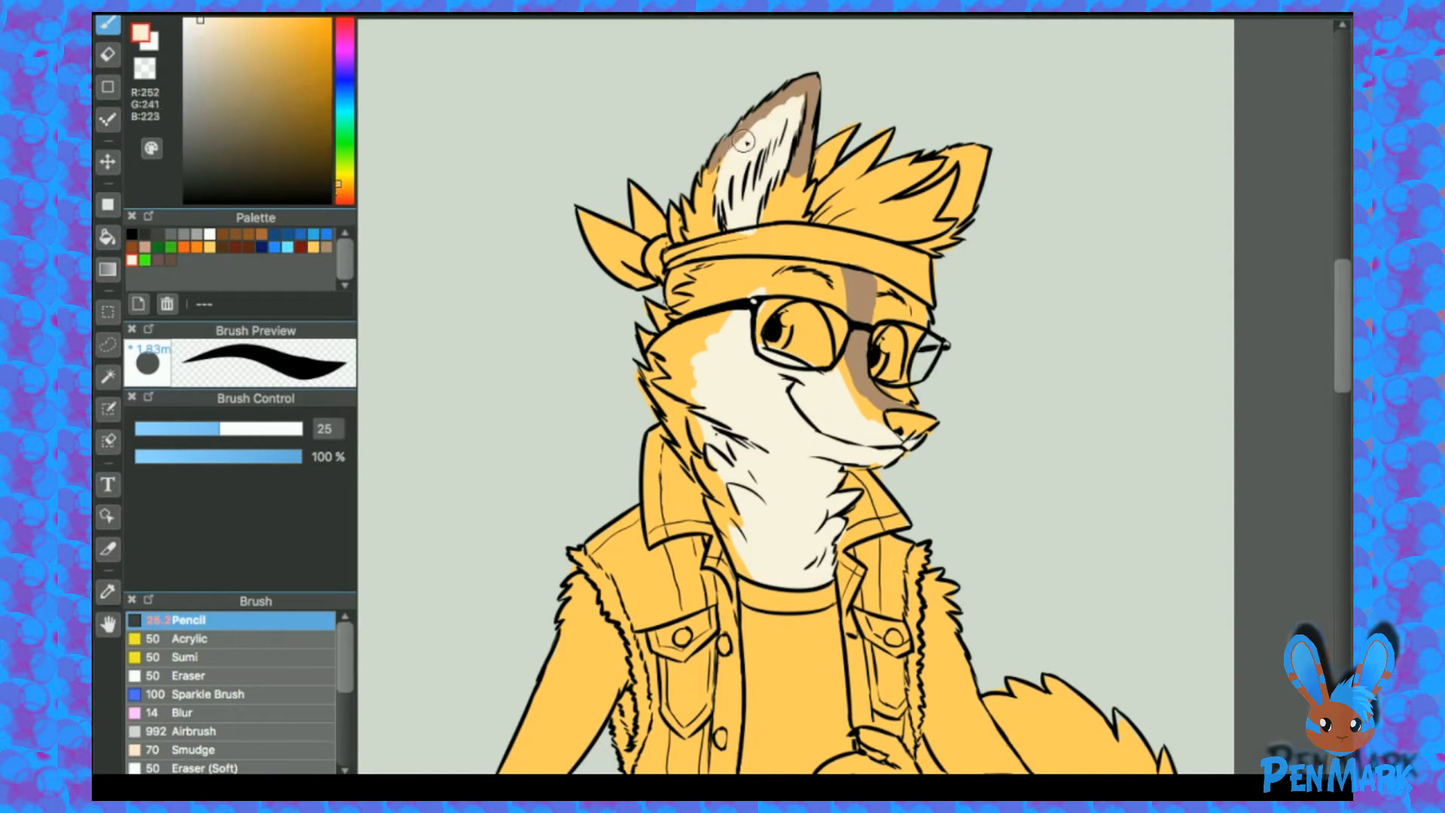
alt+click(792, 94)
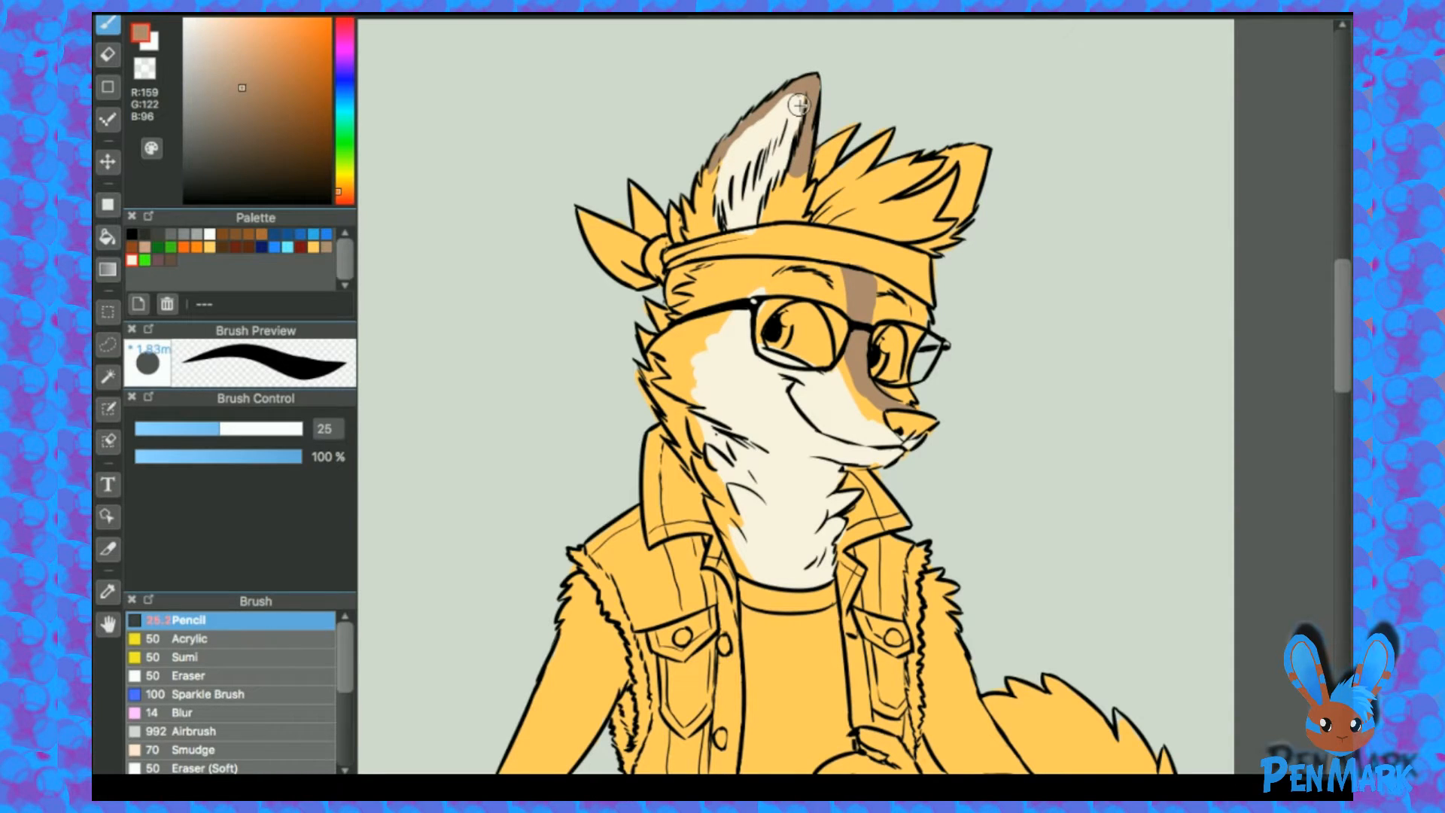
key(bracketleft)
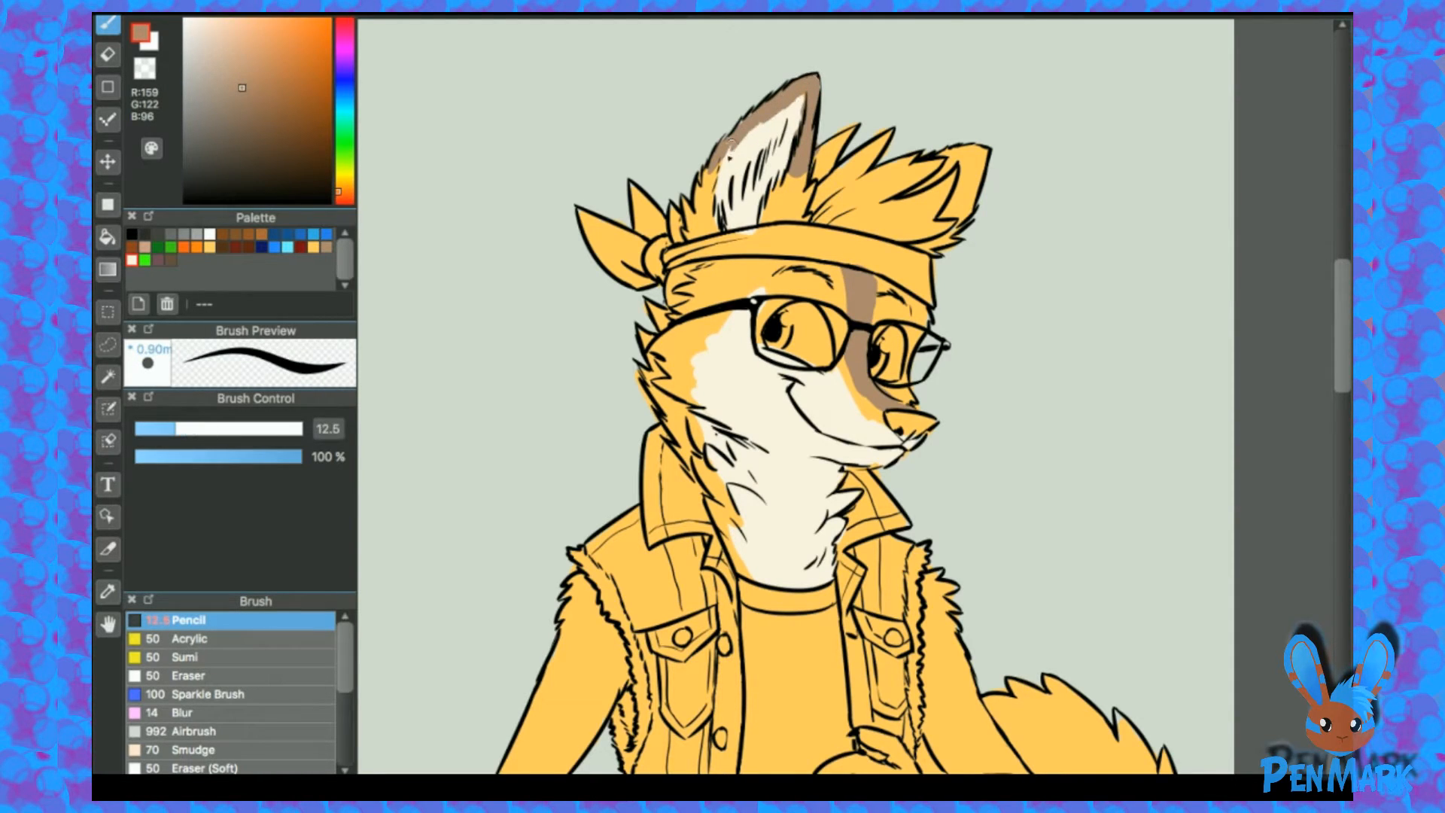
alt+click(764, 120)
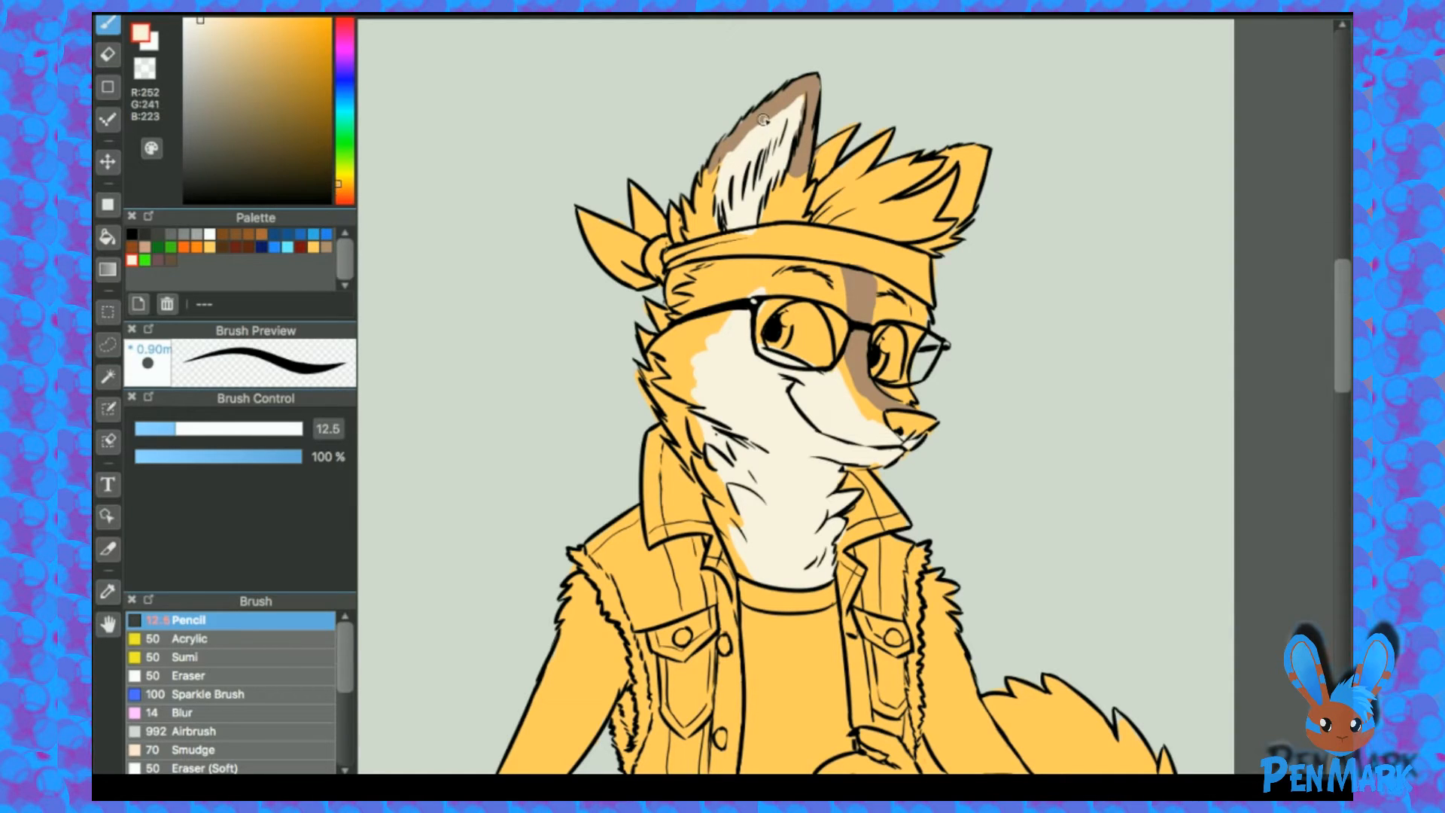
alt+click(790, 93)
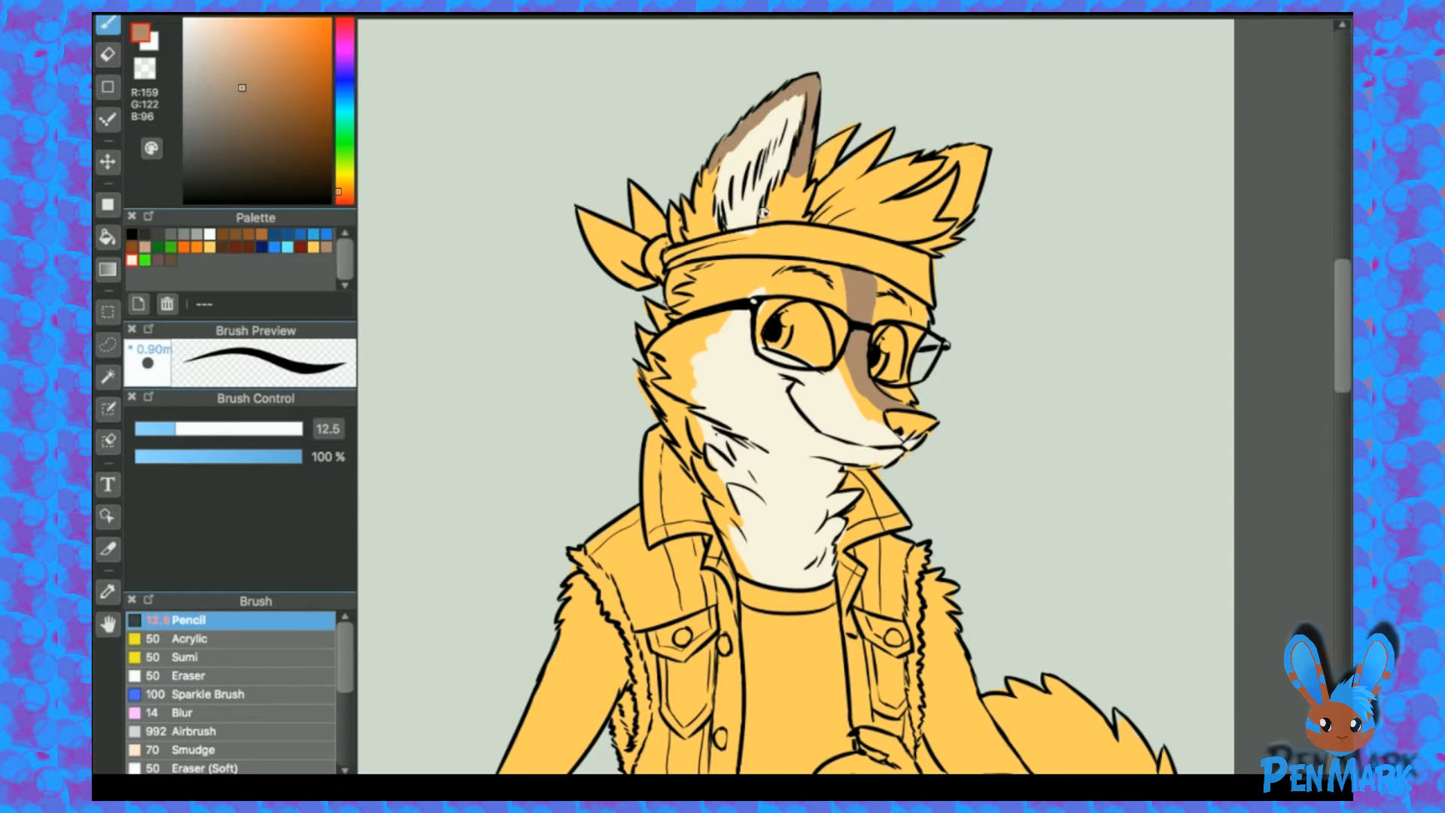
Step: Fill the hair above the headband with dark brown (RGB 84, 61, 45) using the Pencil at size 22
click(169, 261)
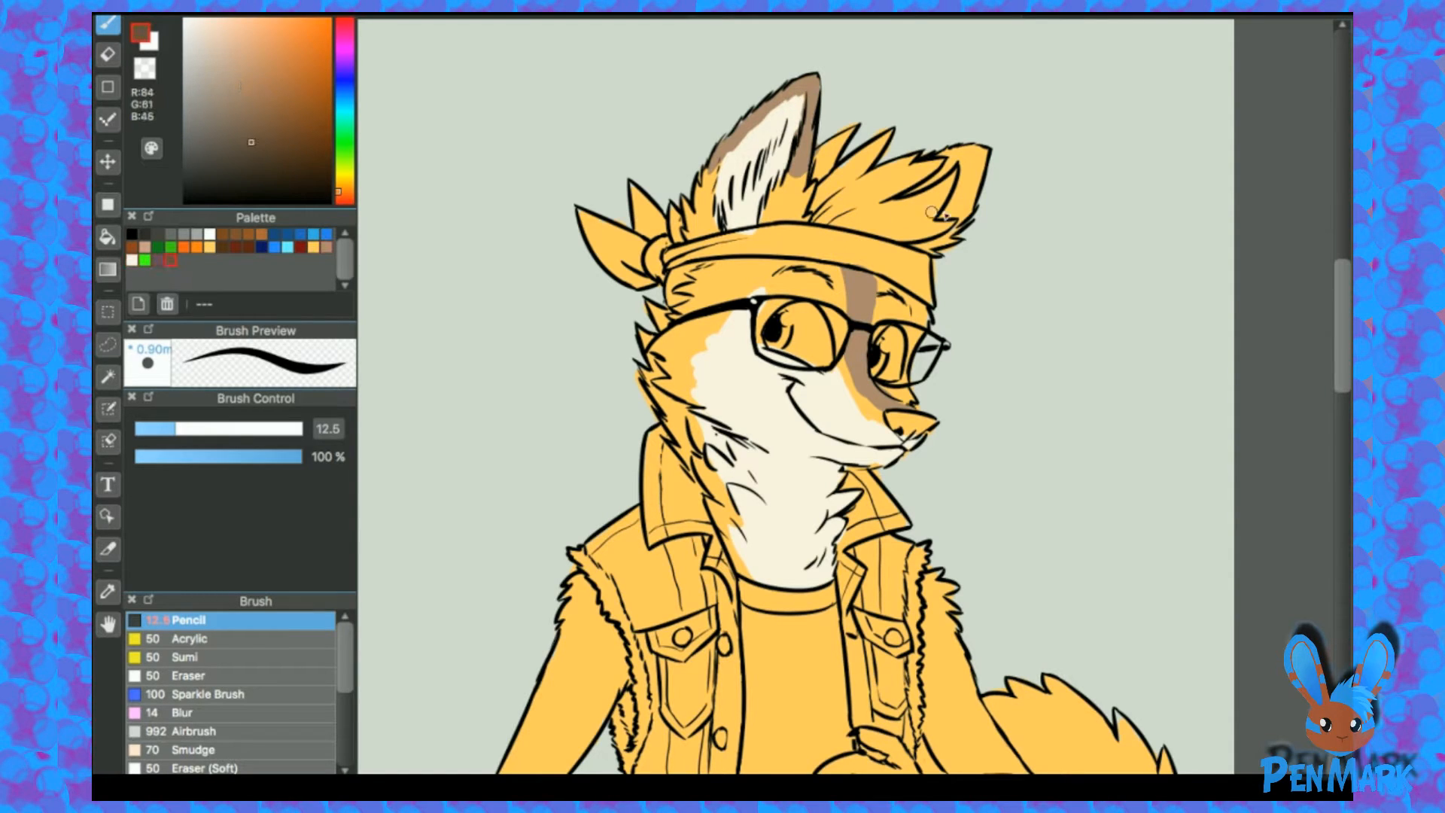
key(bracketright)
key(bracketright)
key(bracketright)
key(bracketright)
key(bracketright)
mouse_move(889, 157)
mouse_down()
mouse_move(853, 115)
mouse_move(828, 174)
mouse_move(836, 198)
mouse_move(938, 161)
mouse_move(911, 215)
mouse_move(950, 173)
mouse_move(914, 203)
mouse_move(915, 226)
mouse_move(820, 214)
mouse_move(943, 227)
mouse_up()
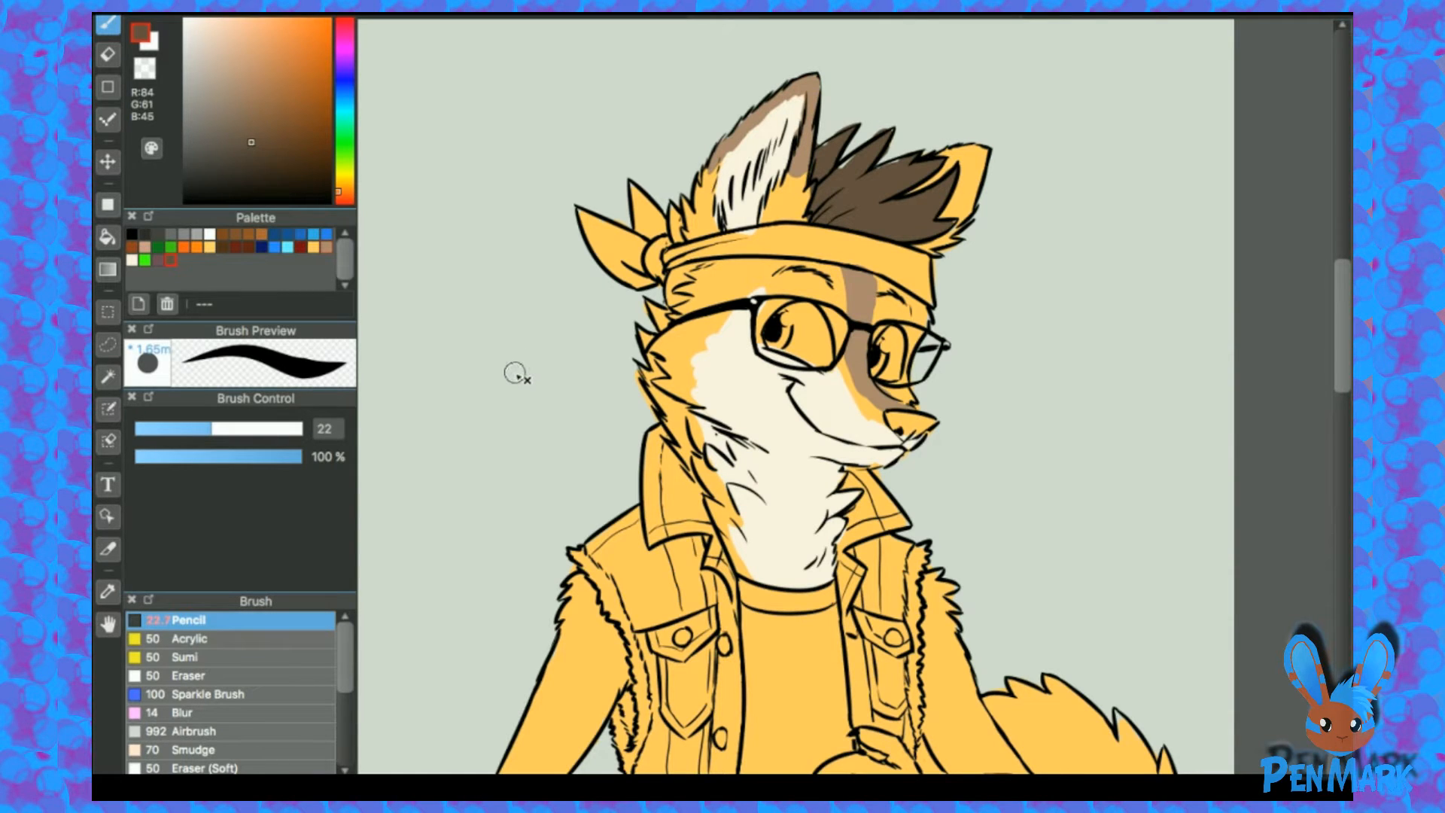
Step: Sample the pale mint eye white from the unclothed figure and fill both eyes behind the glasses with it
drag(577, 348, 1065, 336)
drag(658, 354, 1115, 335)
drag(655, 332, 1144, 294)
mouse_move(810, 339)
mouse_down()
mouse_move(1033, 306)
mouse_move(1340, 317)
mouse_up()
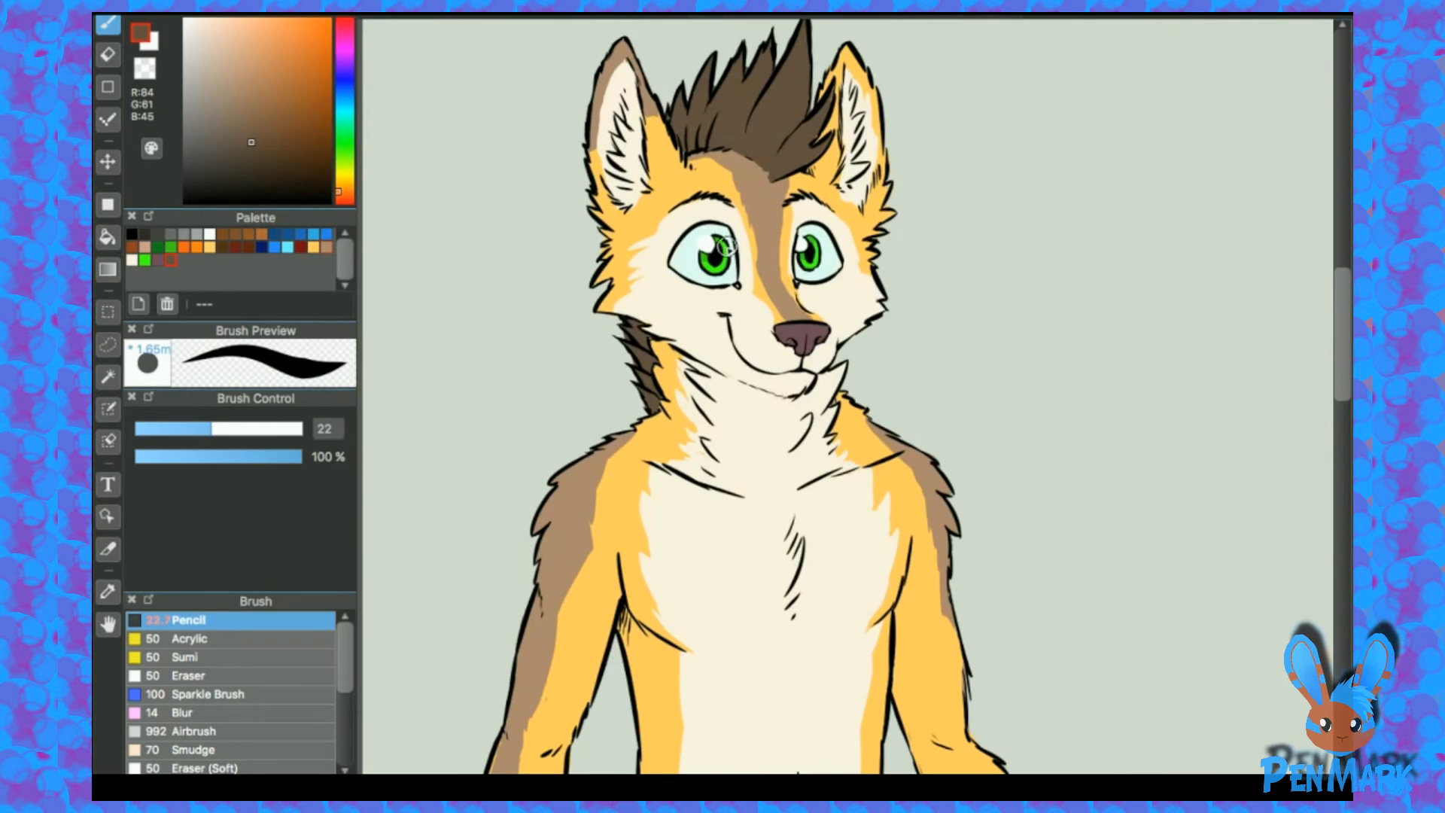
alt+click(689, 258)
mouse_move(1058, 349)
mouse_down()
mouse_move(613, 355)
mouse_move(1273, 406)
mouse_up()
mouse_move(966, 385)
mouse_down()
mouse_move(916, 358)
mouse_move(542, 350)
mouse_up()
mouse_move(1189, 361)
mouse_down()
mouse_move(881, 346)
mouse_move(587, 369)
mouse_up()
drag(1129, 301, 760, 339)
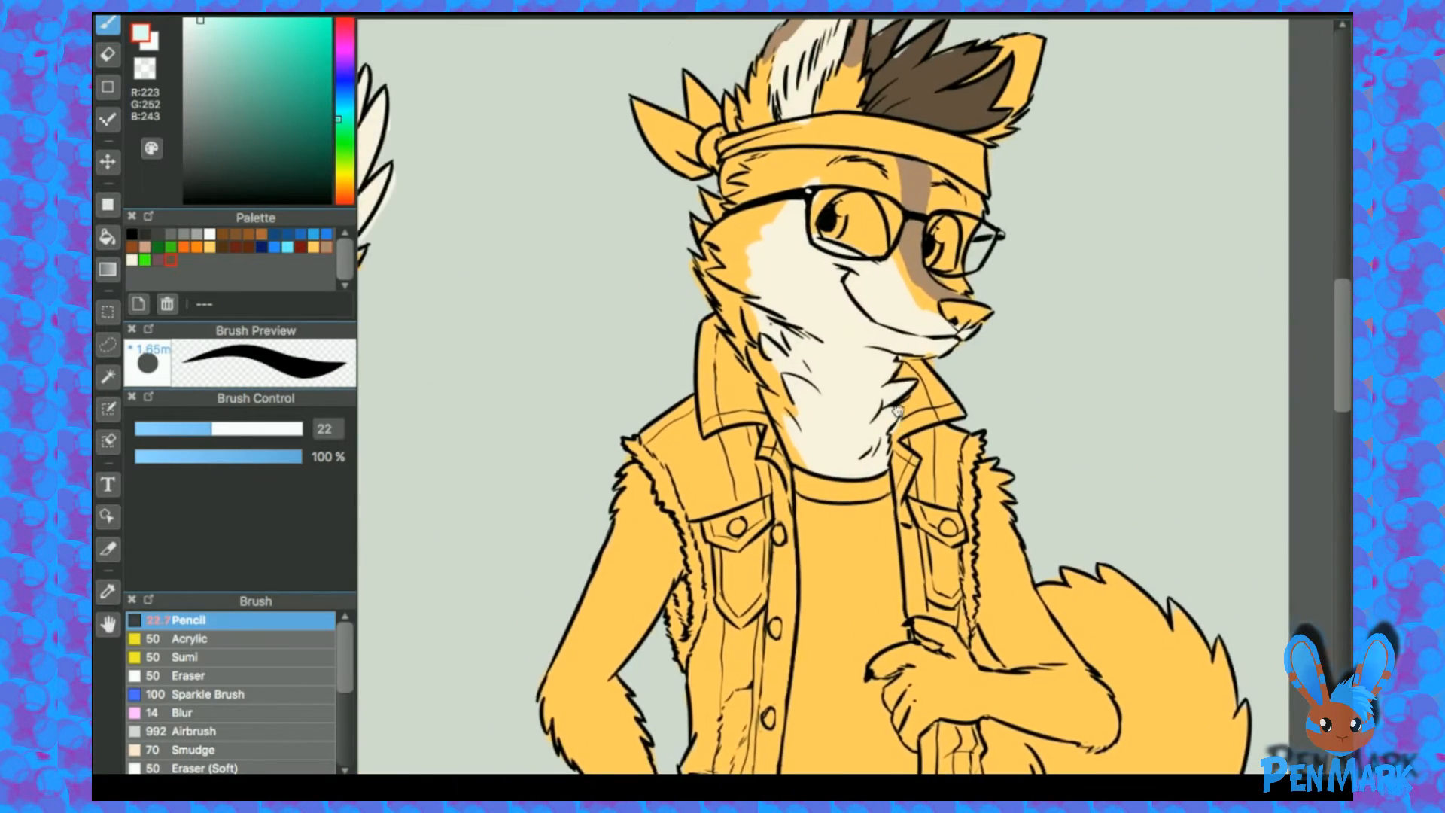
mouse_move(850, 216)
mouse_down()
mouse_move(867, 230)
mouse_move(837, 220)
mouse_move(878, 248)
mouse_up()
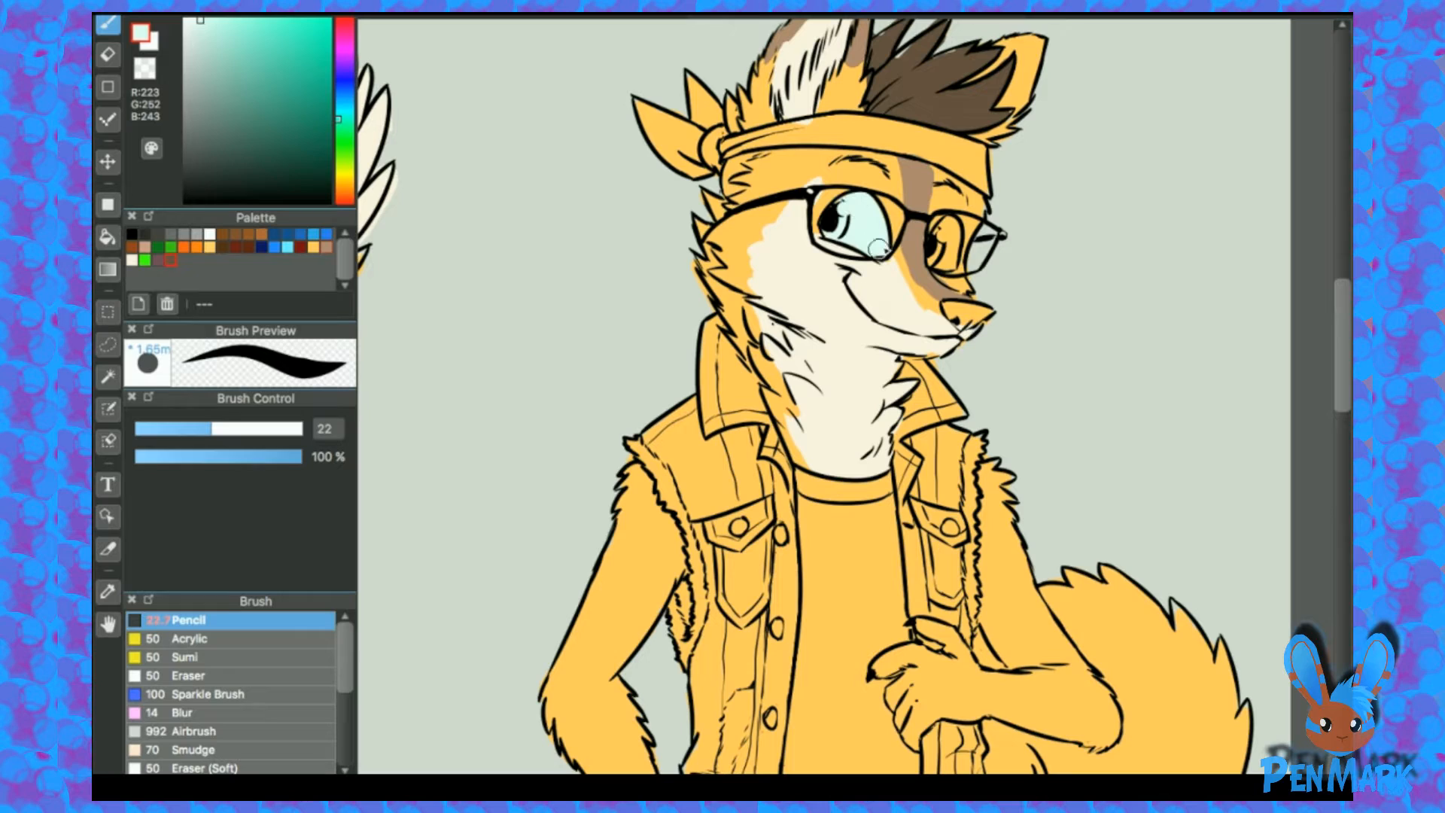
drag(945, 234, 941, 252)
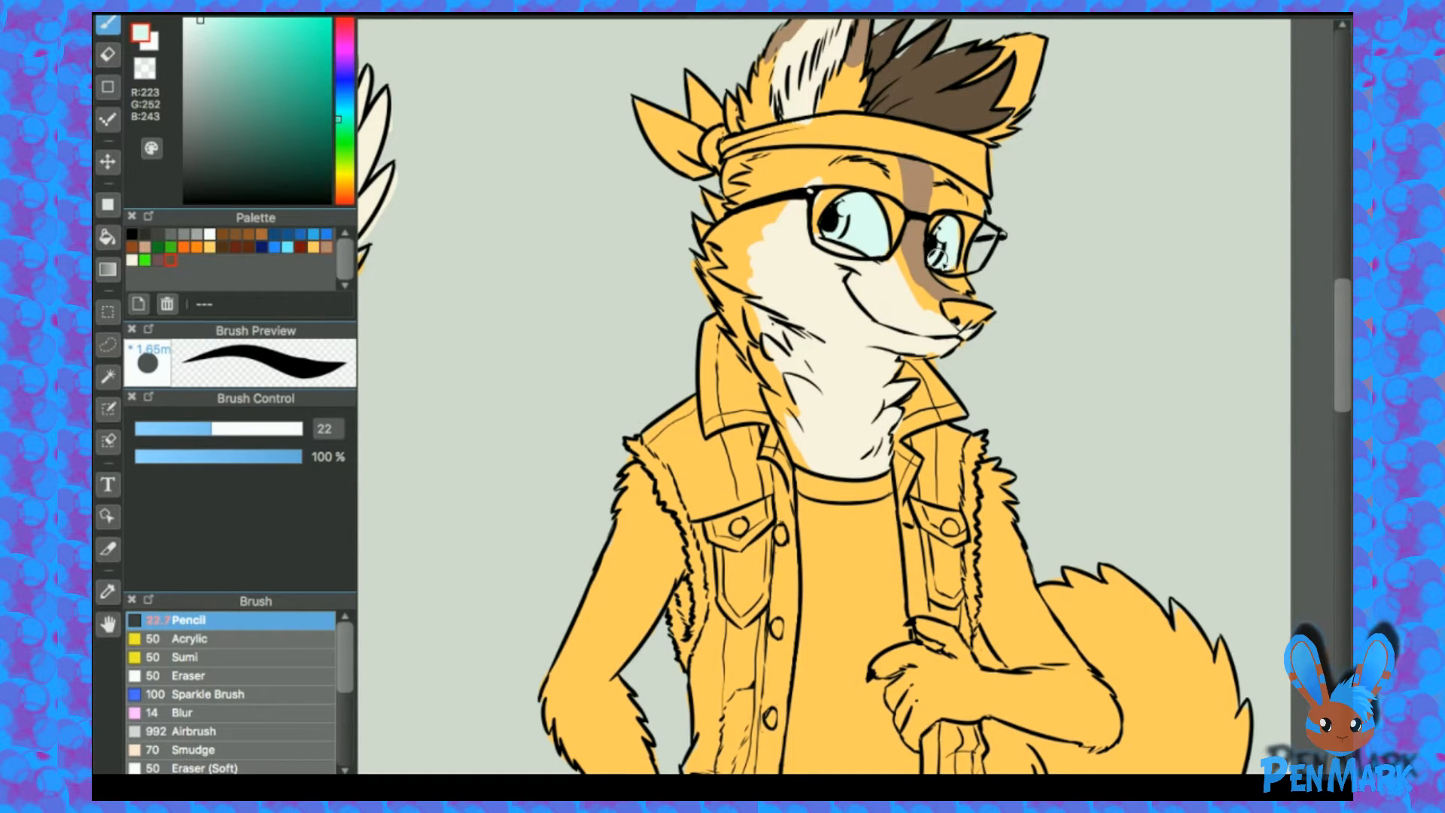
Step: Paint cream patches between the eyebrows and the glasses above both eyes, reducing the Pencil to size 12.5
right_click(882, 282)
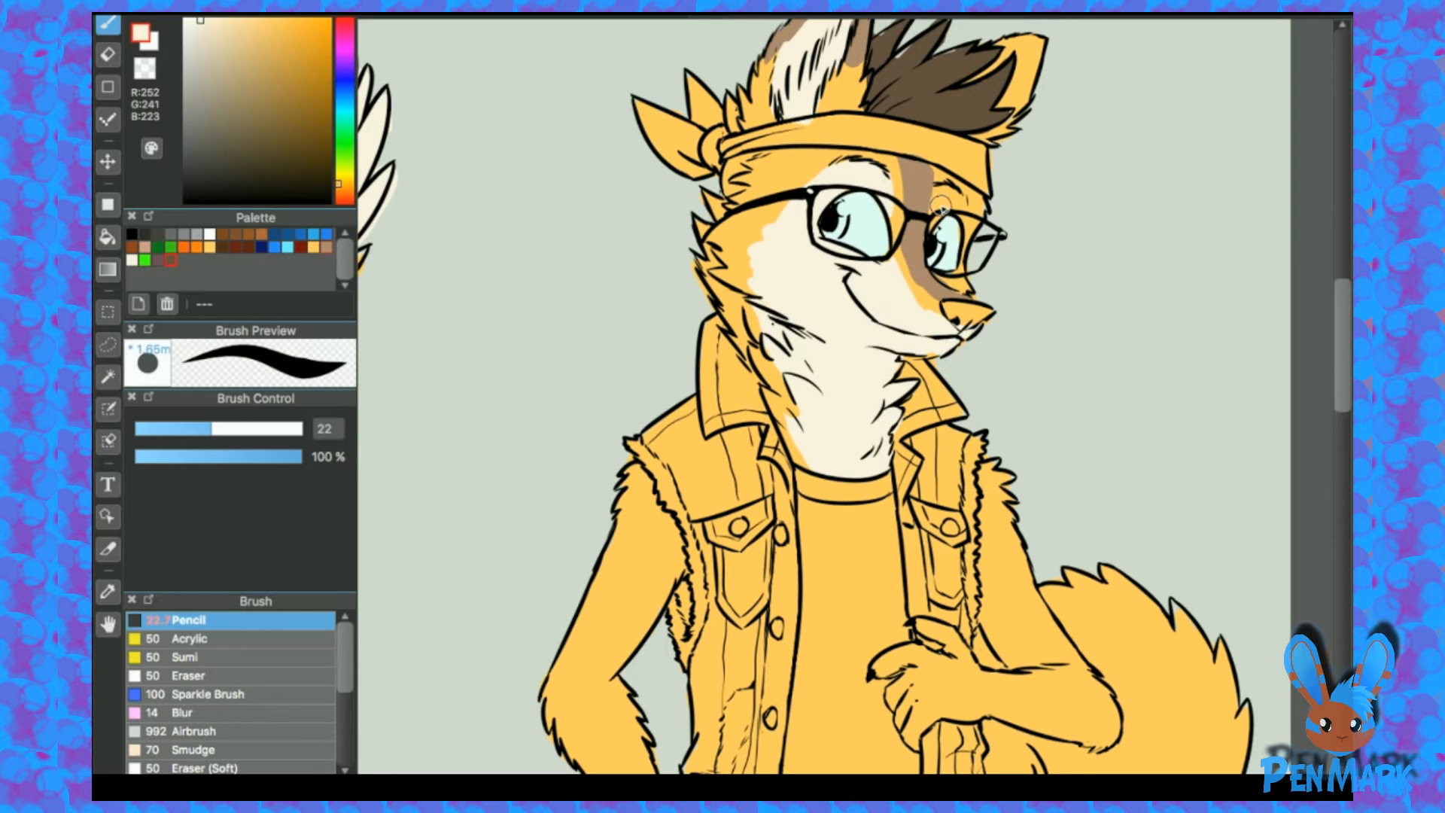
key(bracketleft)
key(bracketleft)
key(bracketleft)
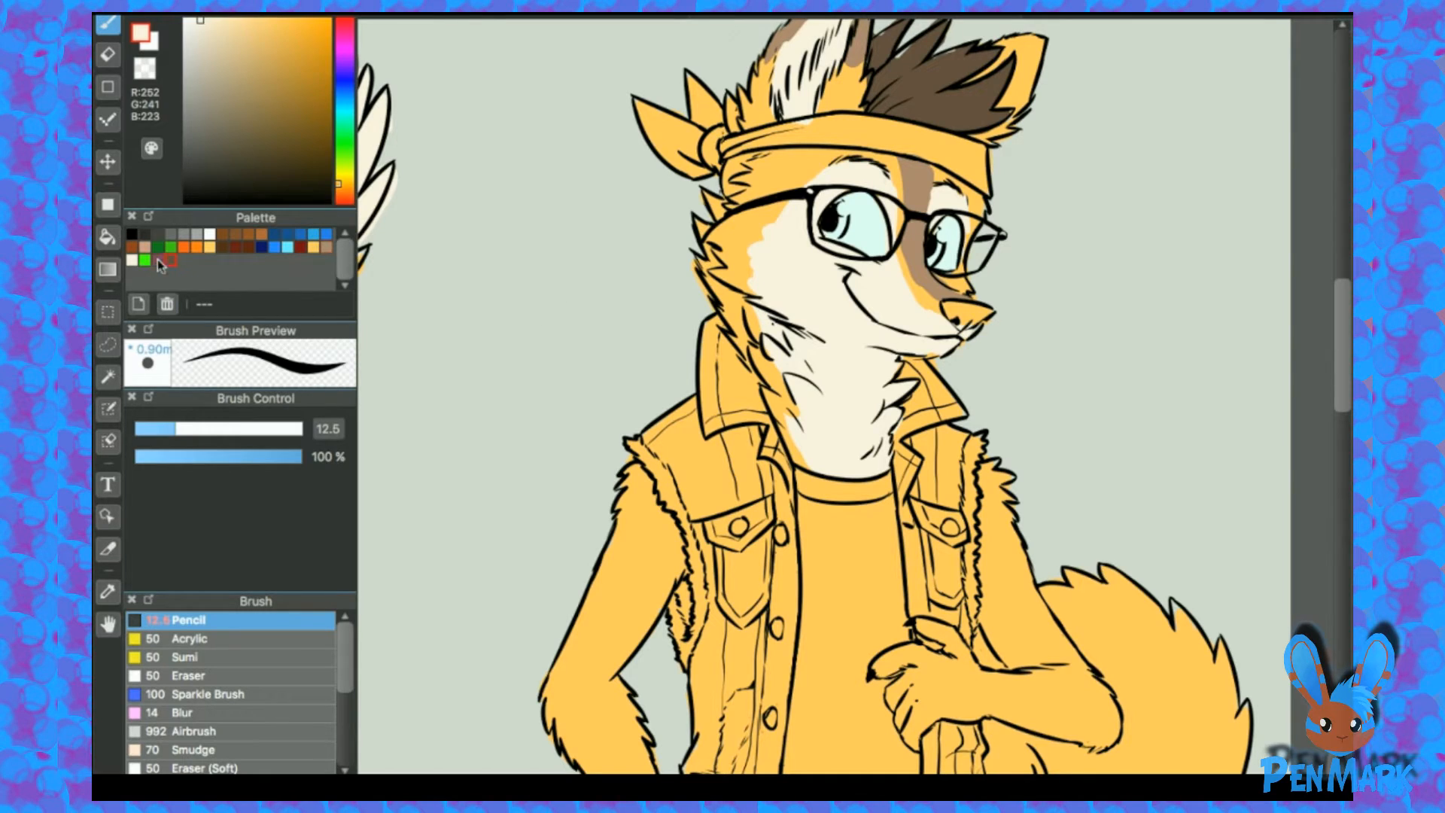
Step: Colour the nose with the dark mauve-brown swatch at Pencil size 18 and resample cream for the muzzle beneath it
click(159, 261)
key(bracketright)
key(bracketright)
key(bracketright)
key(bracketright)
key(bracketleft)
key(bracketleft)
mouse_move(950, 305)
mouse_down()
mouse_move(974, 322)
mouse_move(964, 311)
mouse_up()
alt+click(927, 318)
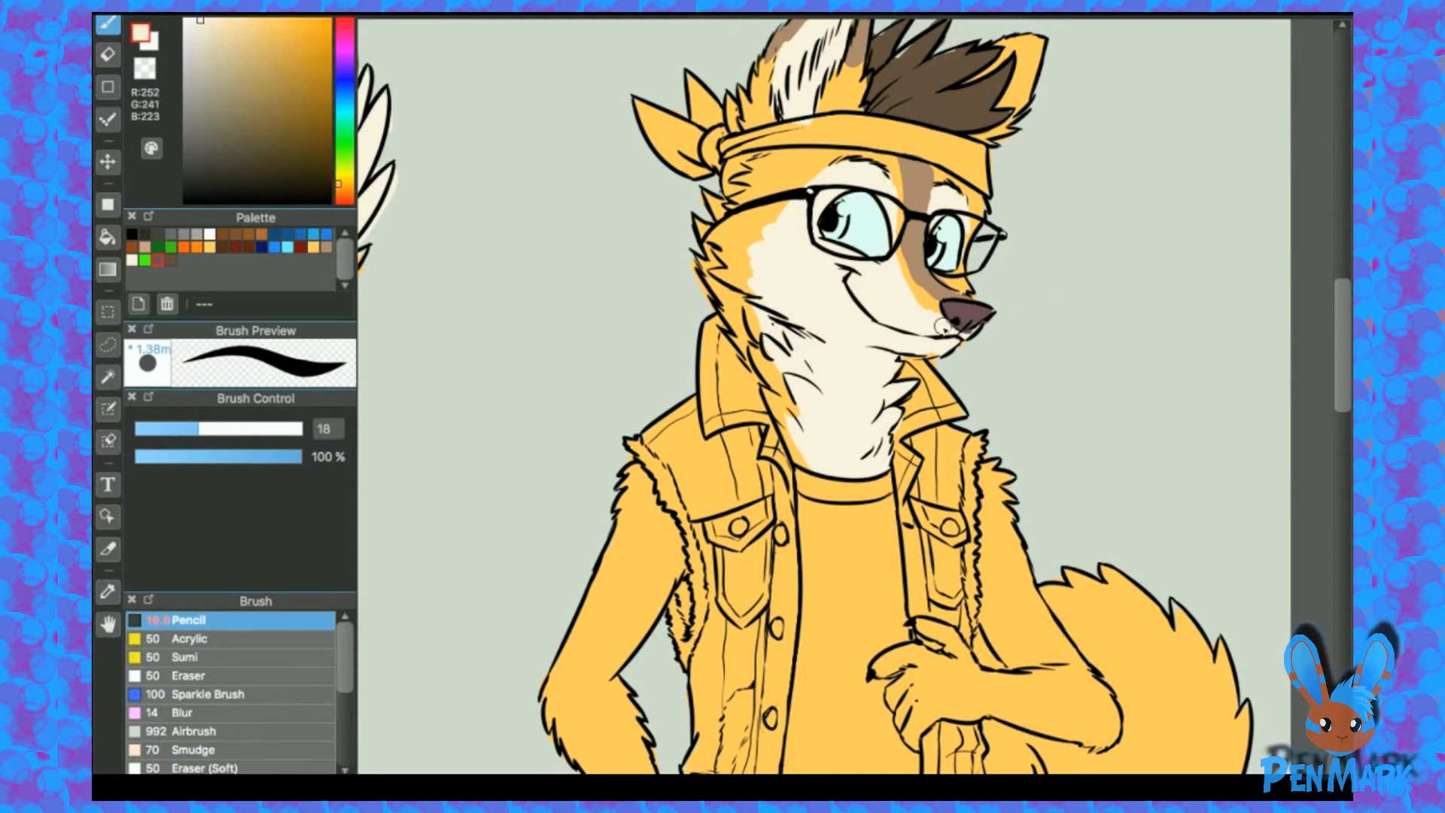
Step: Choose a bright blue (RGB 70, 185, 234) and fill the headband, its knot and tails, enlarging the Pencil to size 24
drag(828, 243, 809, 352)
click(342, 109)
click(288, 38)
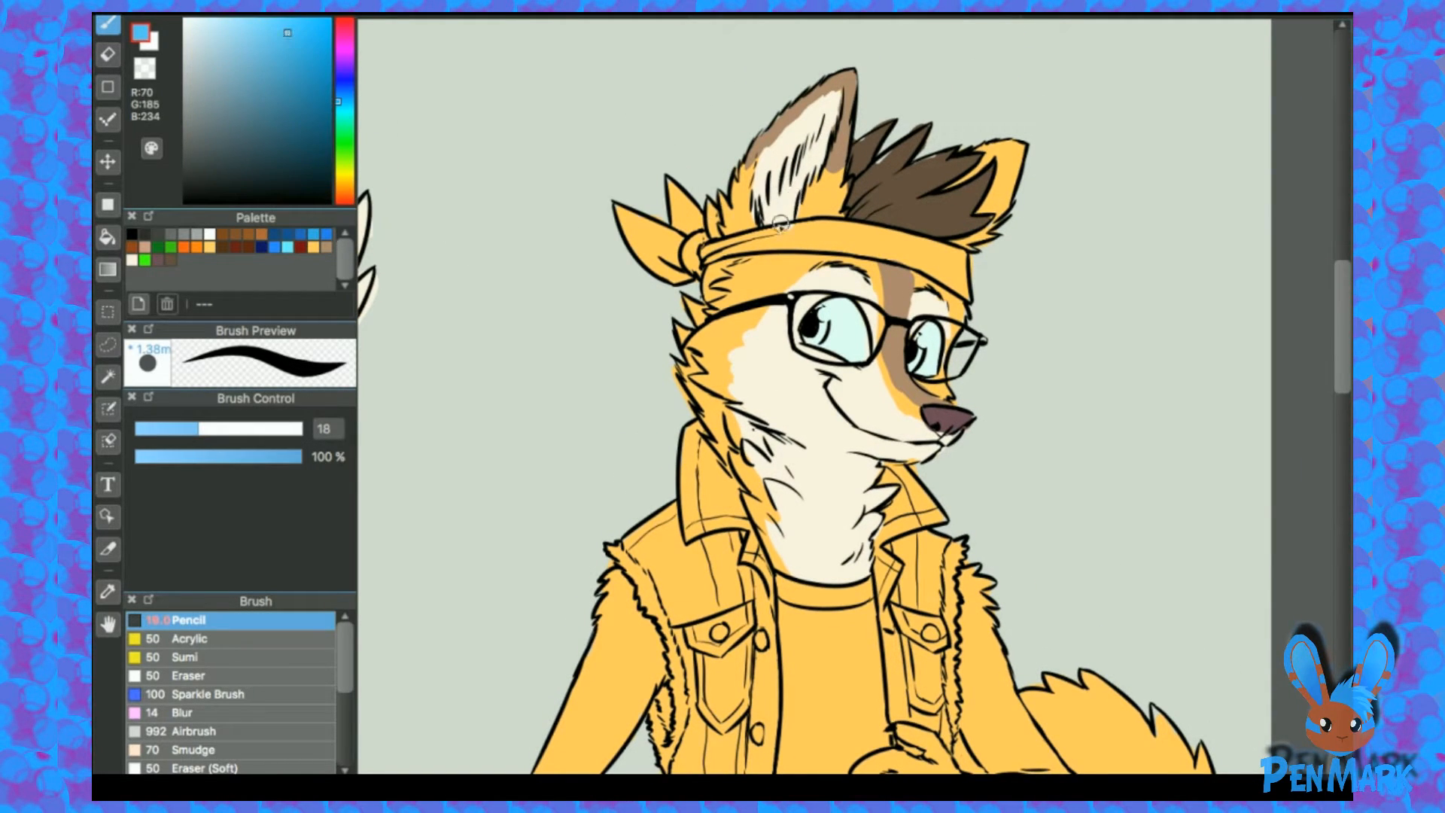
mouse_move(707, 250)
mouse_down()
mouse_move(813, 242)
mouse_move(767, 234)
mouse_move(931, 261)
mouse_move(831, 231)
mouse_move(935, 255)
mouse_move(854, 230)
mouse_move(958, 267)
mouse_move(854, 230)
mouse_move(953, 264)
mouse_move(974, 291)
mouse_up()
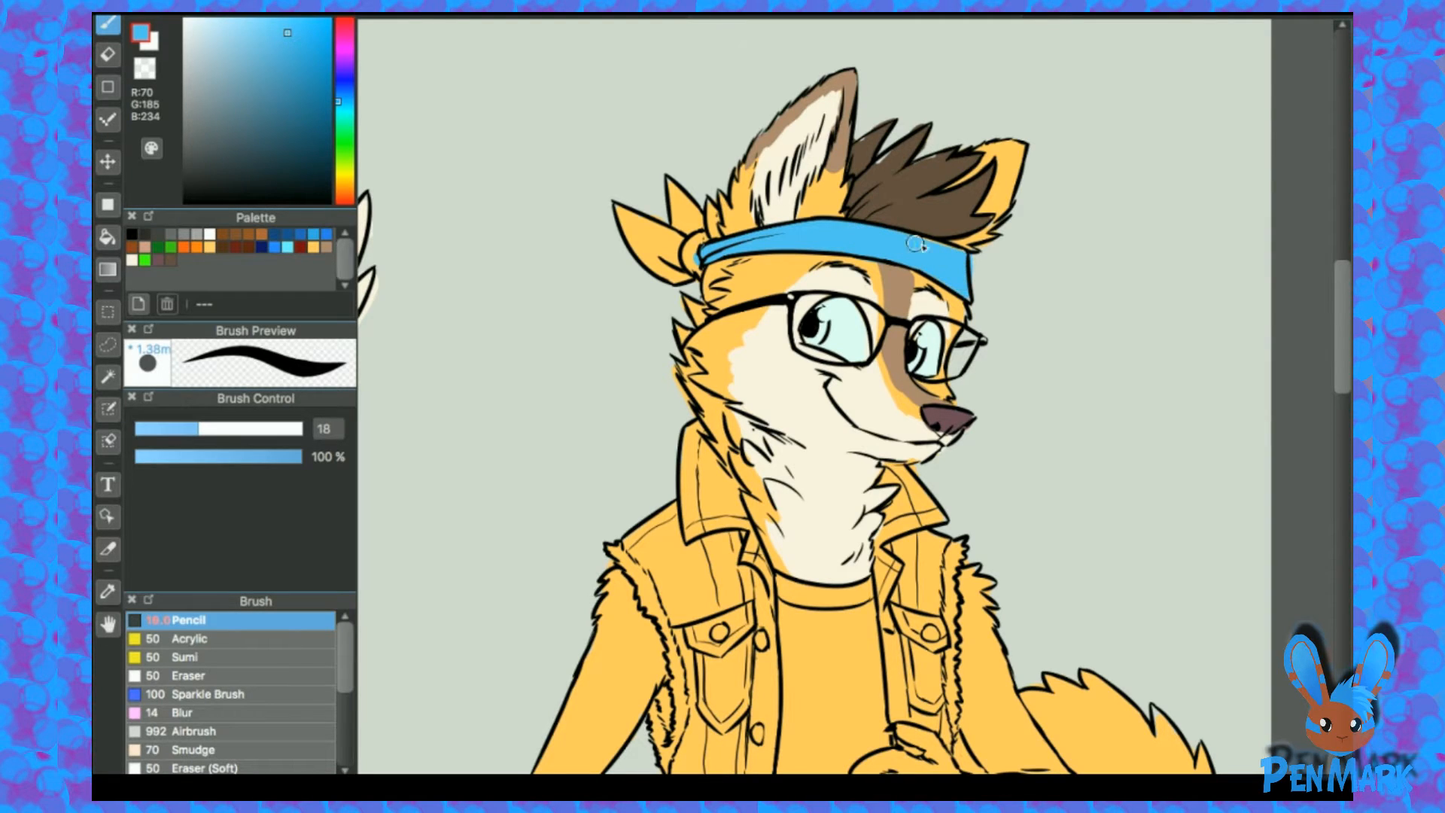
mouse_move(686, 254)
mouse_down()
mouse_move(653, 269)
mouse_move(624, 211)
mouse_move(667, 279)
mouse_up()
key(])
key(])
key(])
drag(691, 226, 686, 263)
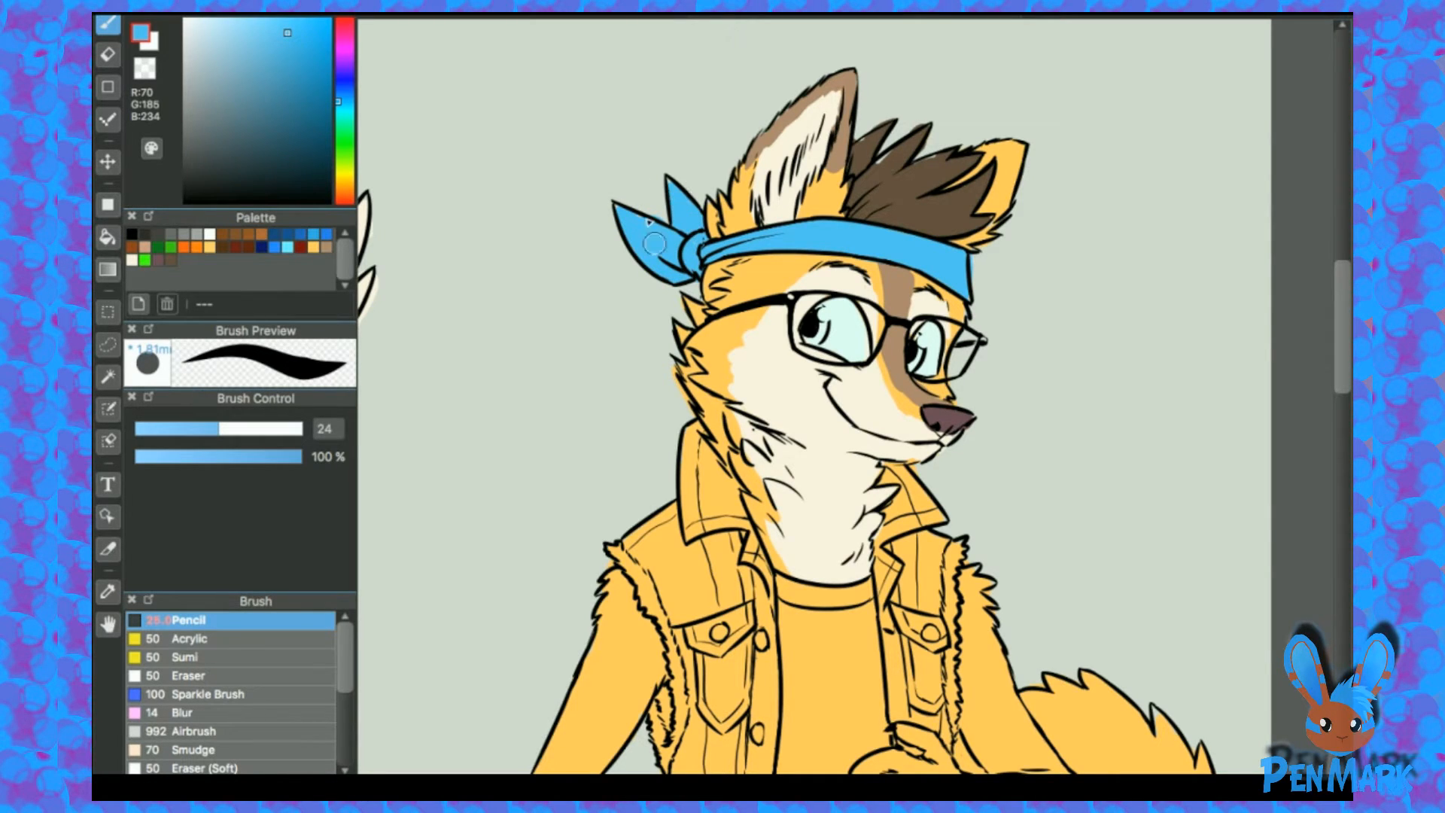
Step: Colour the irises of both eyes with the bright green swatch (RGB 54, 254, 0) at Pencil size 16
click(145, 260)
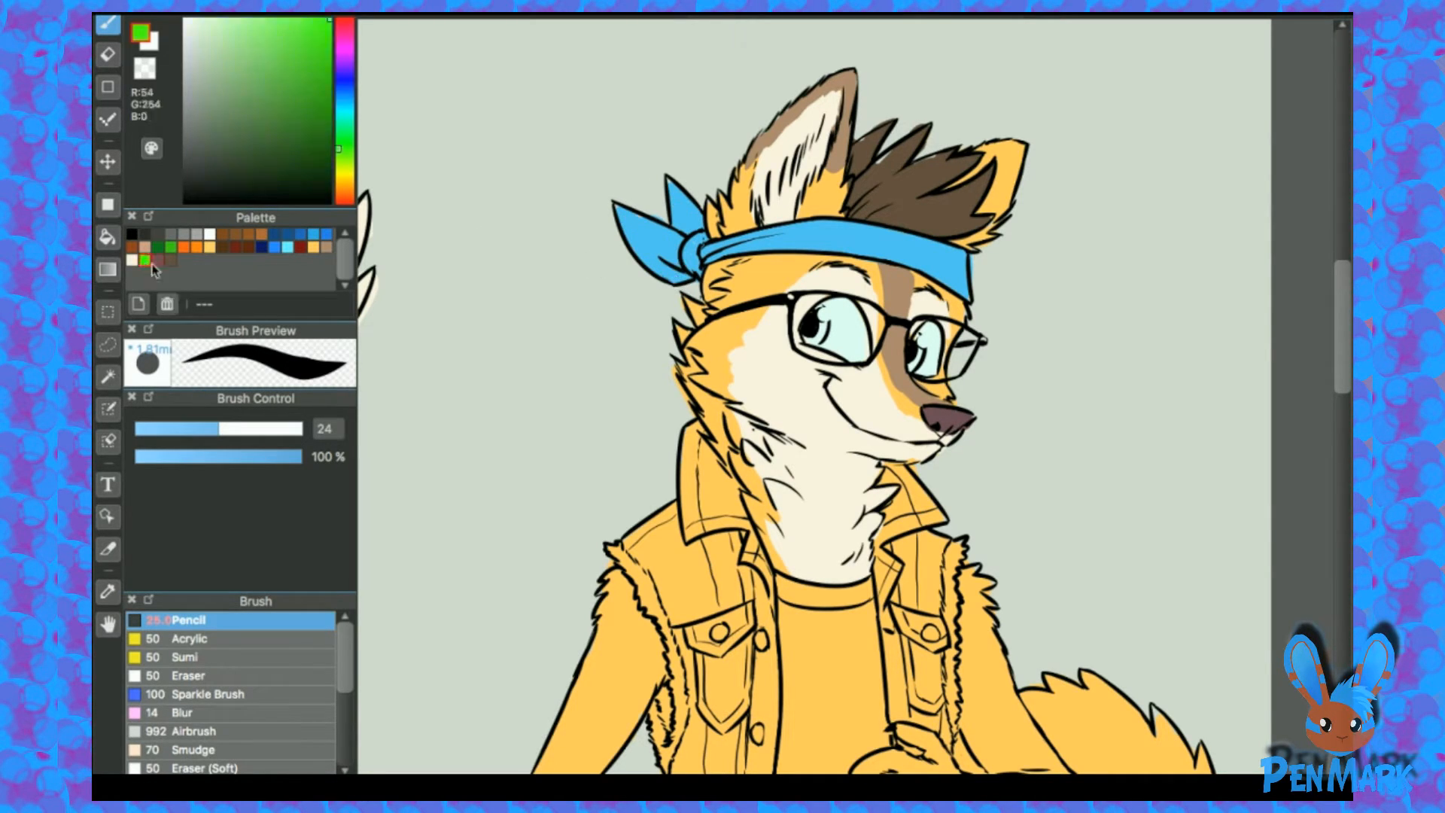
key([)
key([)
key([)
key([)
drag(805, 332, 813, 342)
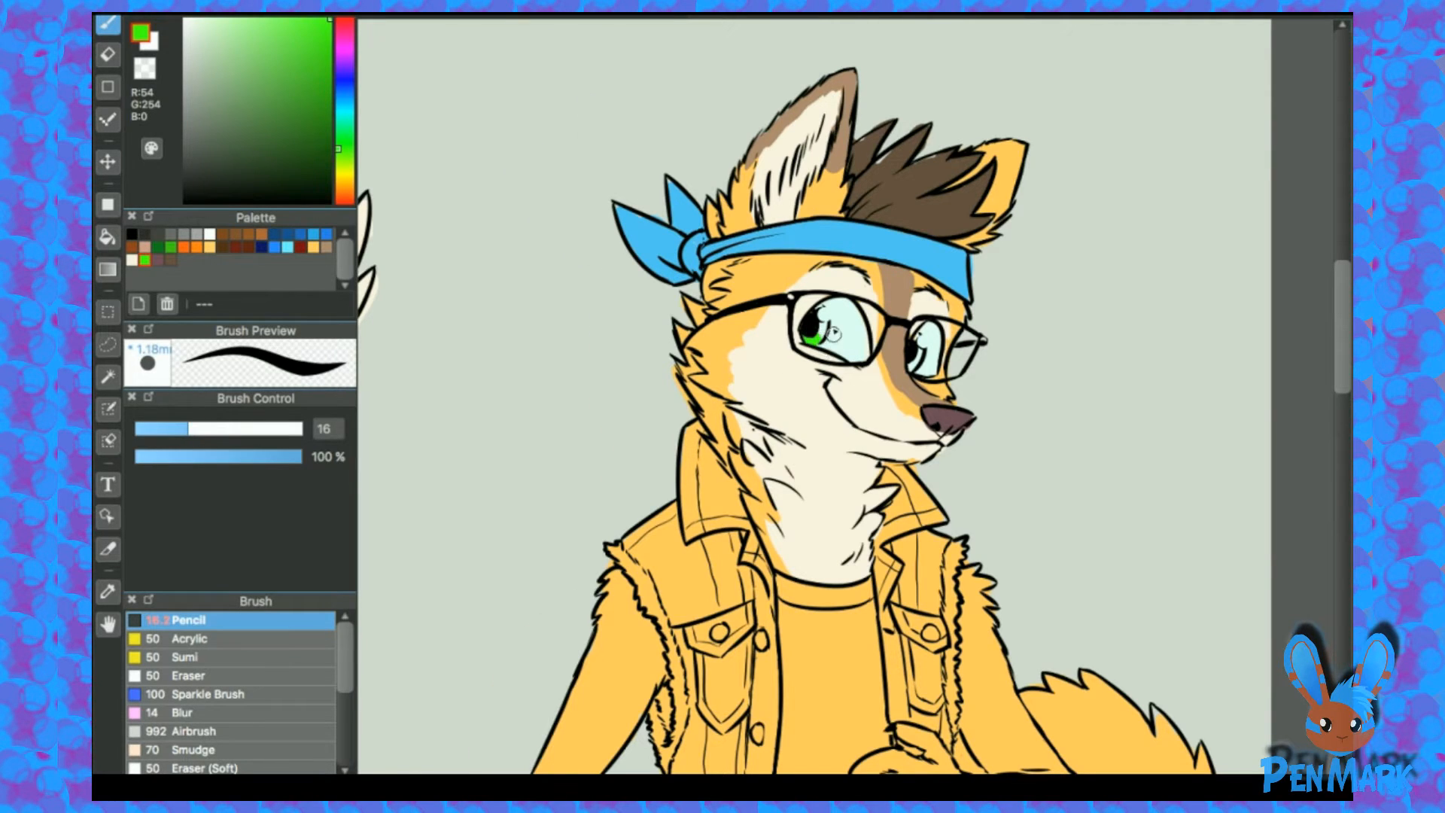
scroll(835, 356, up, 3)
mouse_move(1007, 384)
mouse_down()
mouse_move(989, 412)
mouse_move(1001, 348)
mouse_up()
mouse_move(802, 294)
mouse_down()
mouse_move(812, 287)
mouse_move(778, 333)
mouse_up()
alt+click(794, 310)
alt+click(805, 351)
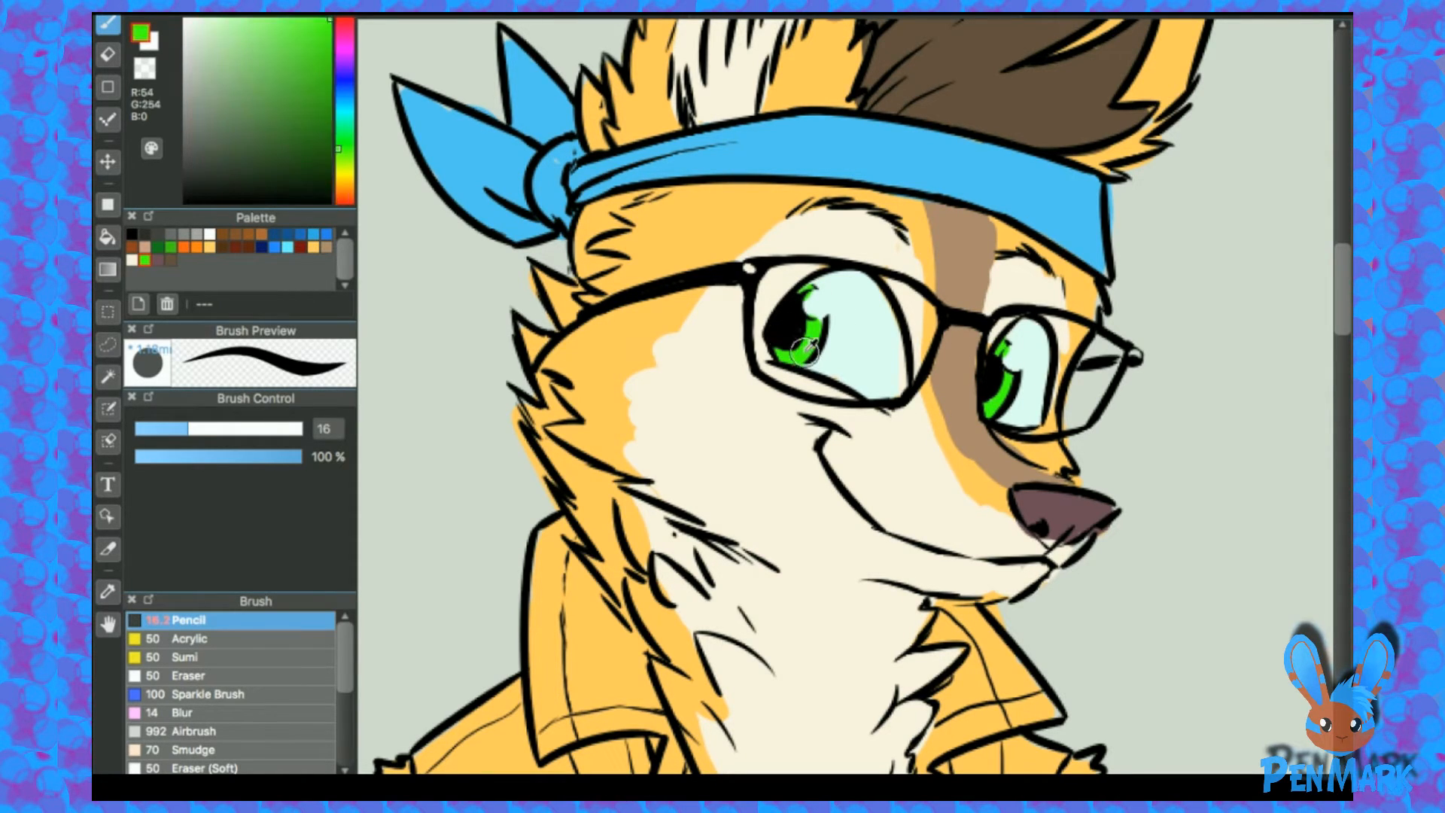
Step: Add a round white highlight to each eye beside the pupil
click(211, 234)
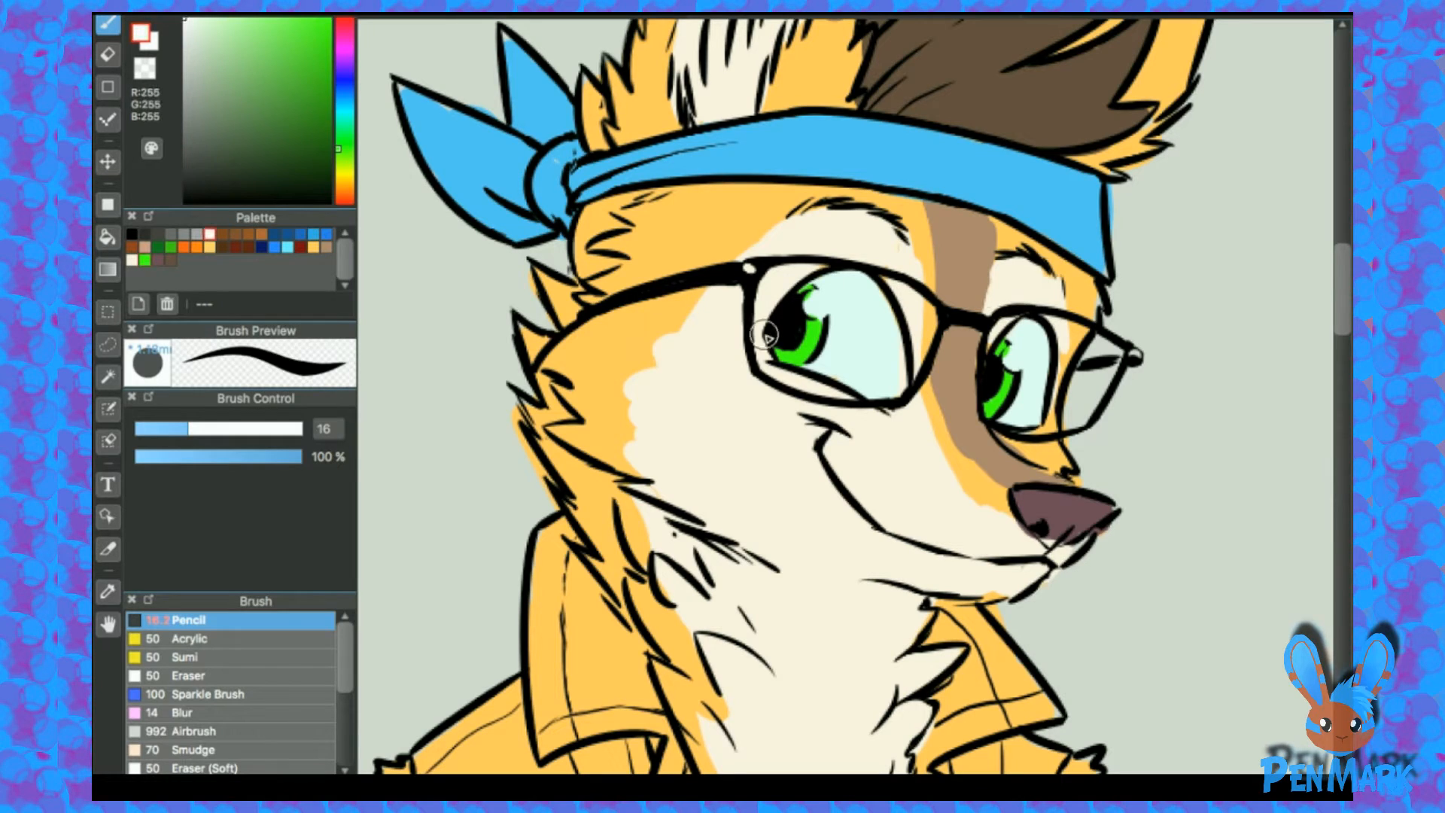
drag(821, 303, 816, 308)
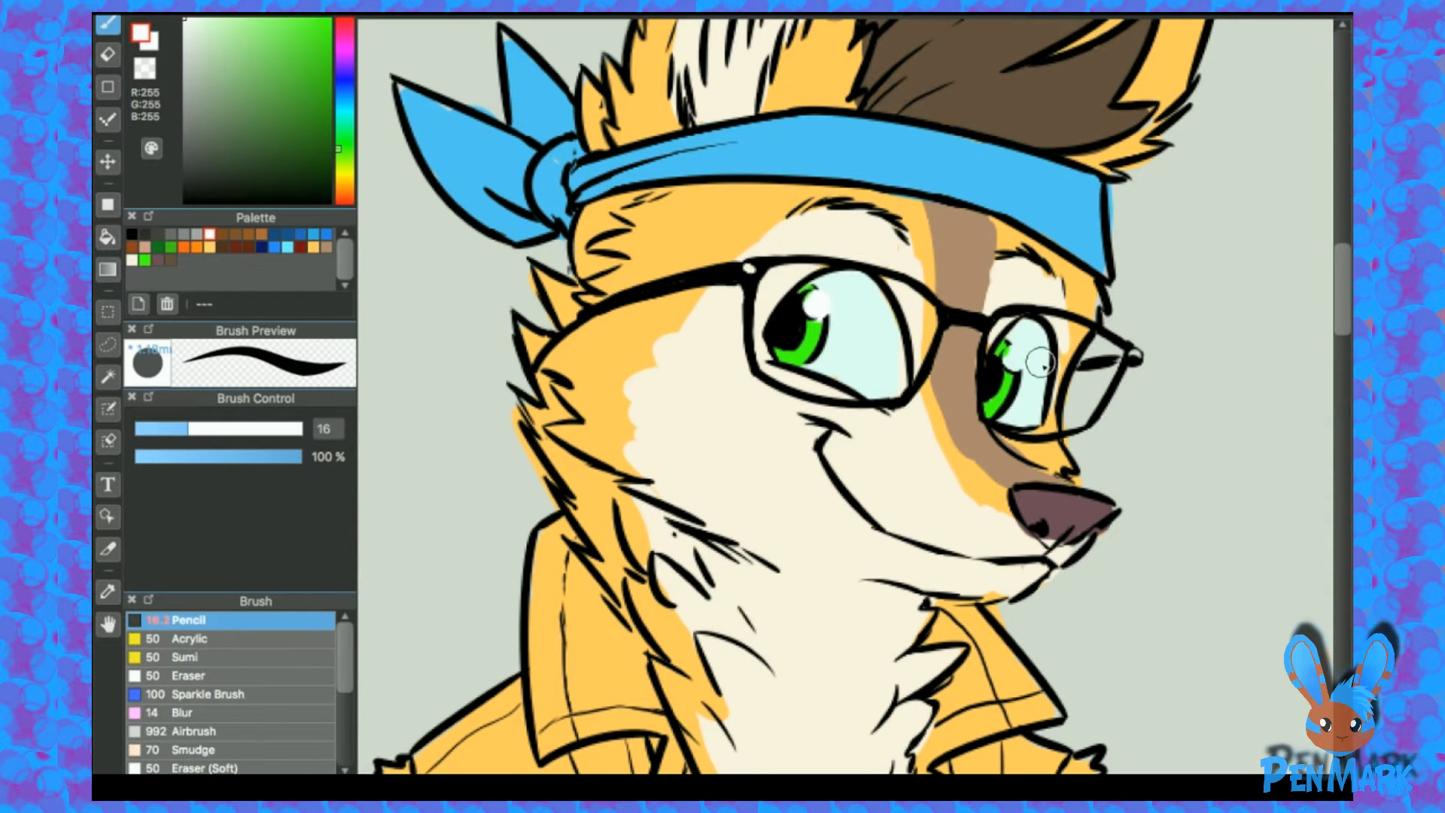
click(1016, 357)
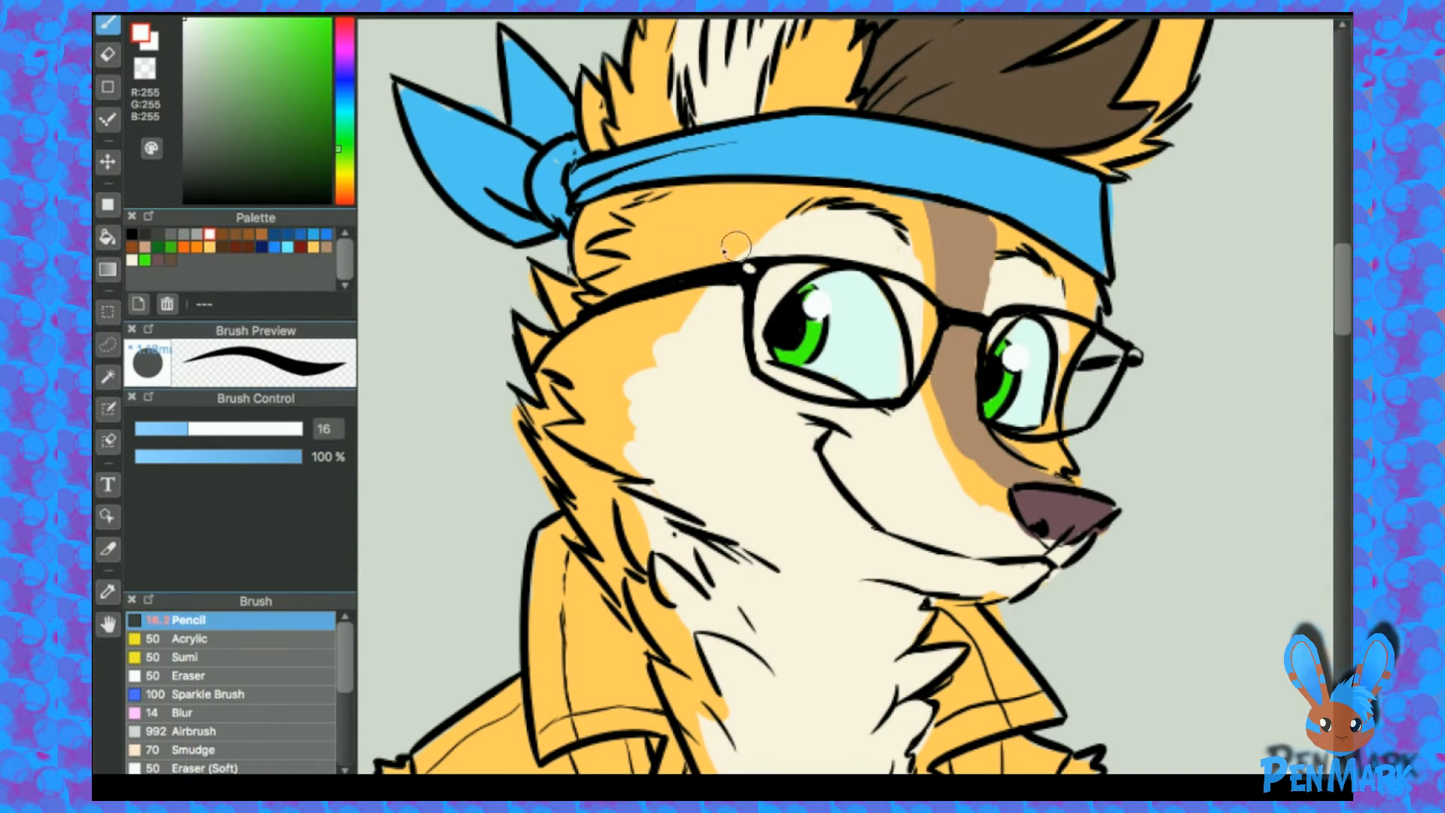
Step: Shade the upper part of both green irises with dark green (RGB 0, 105, 13), reducing the Pencil to size 11.6
click(161, 250)
key(bracketleft)
key(bracketleft)
key(bracketleft)
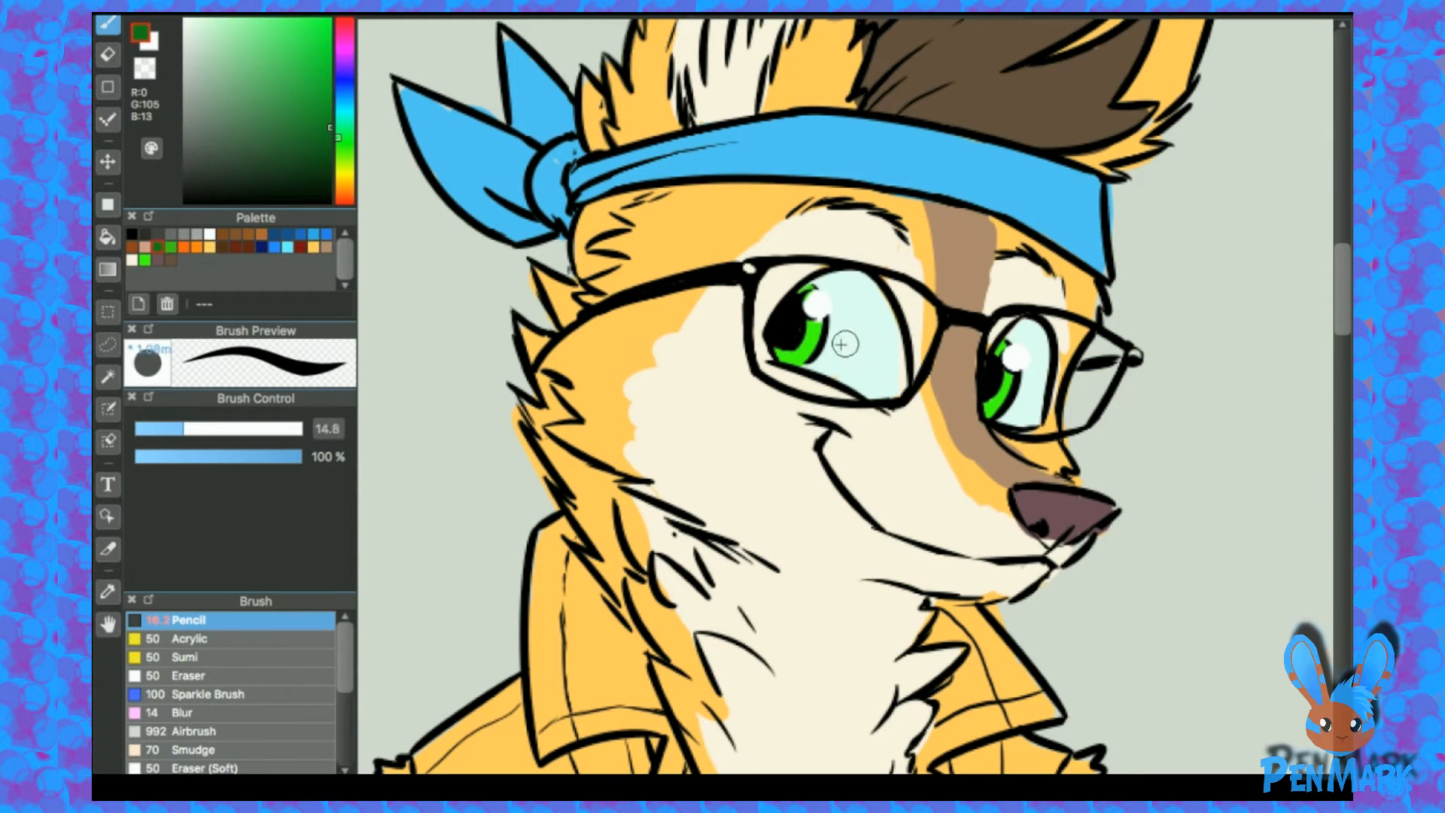
scroll(840, 321, up, 1)
mouse_move(791, 320)
mouse_down()
mouse_move(856, 301)
mouse_move(819, 277)
mouse_move(800, 294)
mouse_move(812, 323)
mouse_move(772, 371)
mouse_up()
alt+click(811, 288)
alt+click(811, 323)
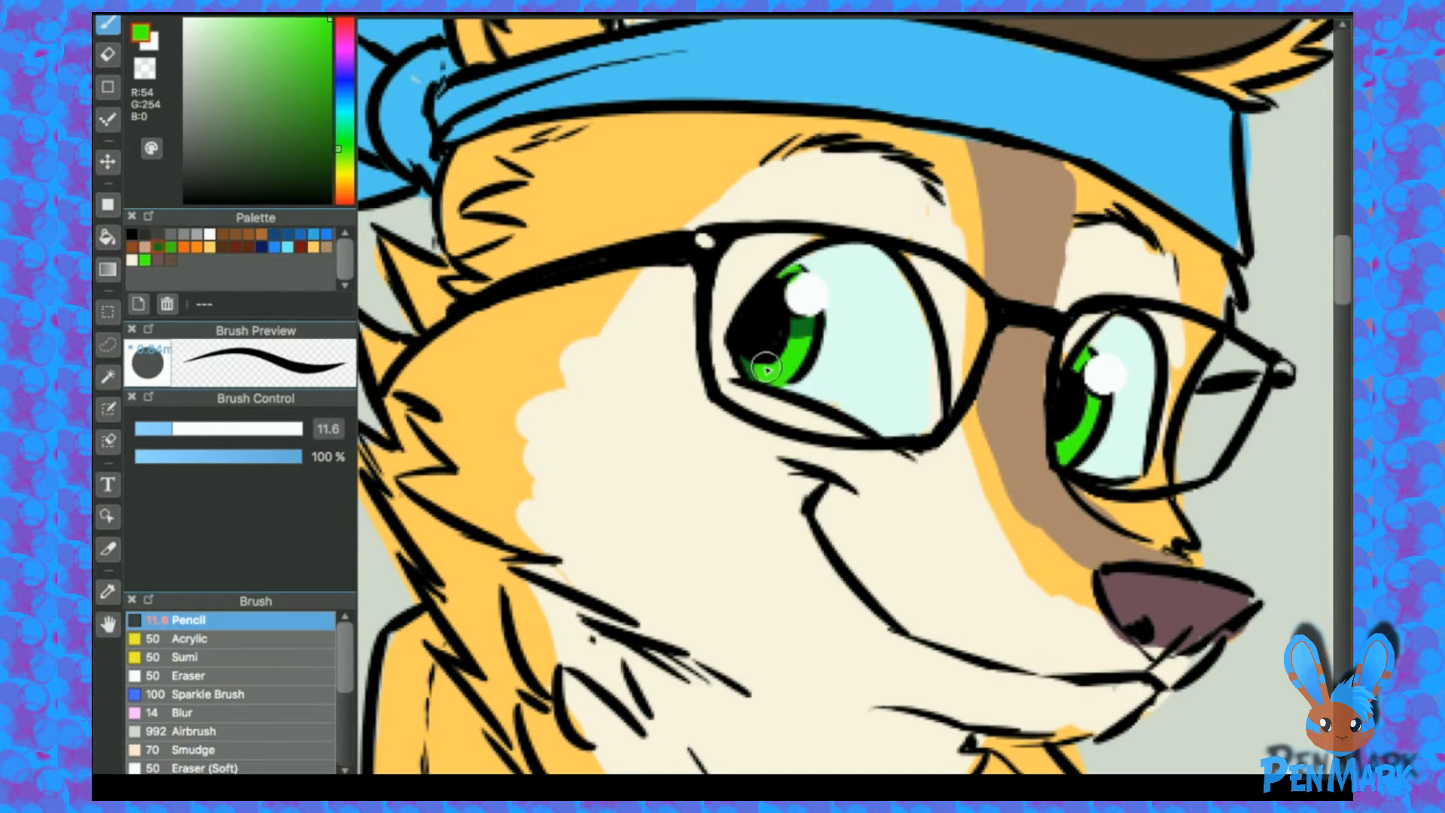
alt+click(799, 328)
drag(1094, 405, 1060, 458)
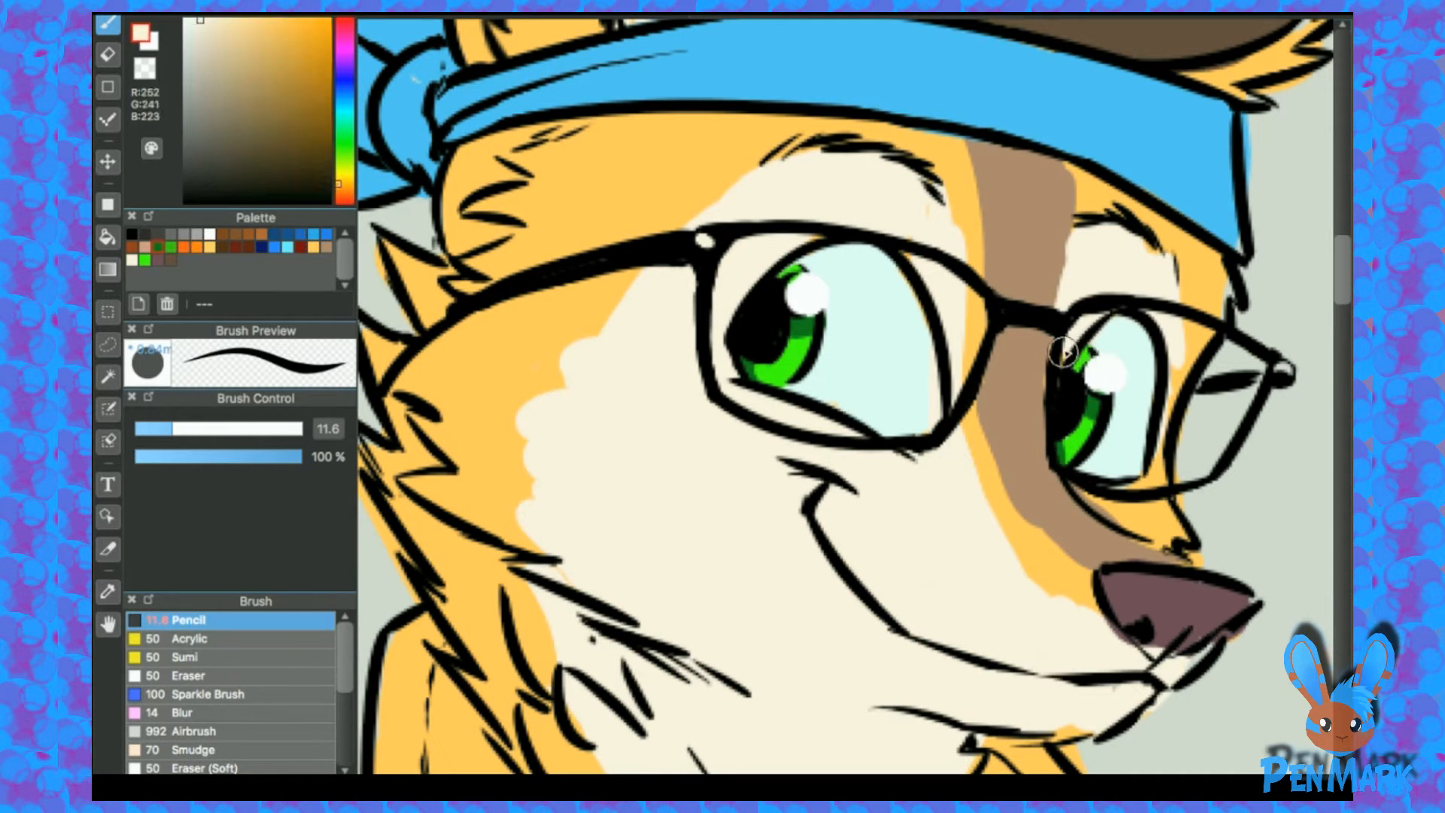
Step: Sample the muzzle brown and the base orange to touch up the fur around the eye nearest the nose
alt+click(1034, 424)
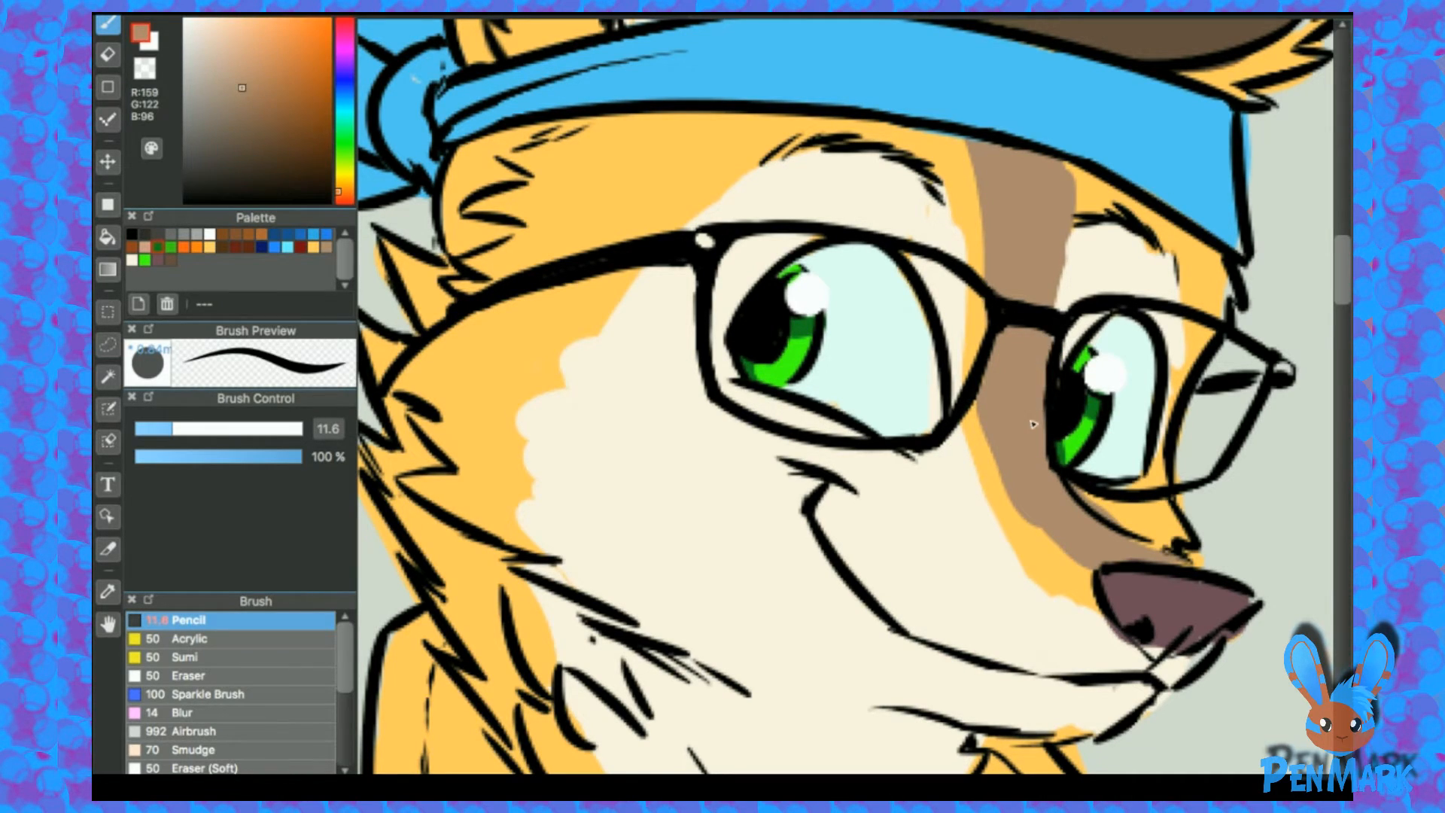
alt+click(1175, 367)
alt+click(1126, 508)
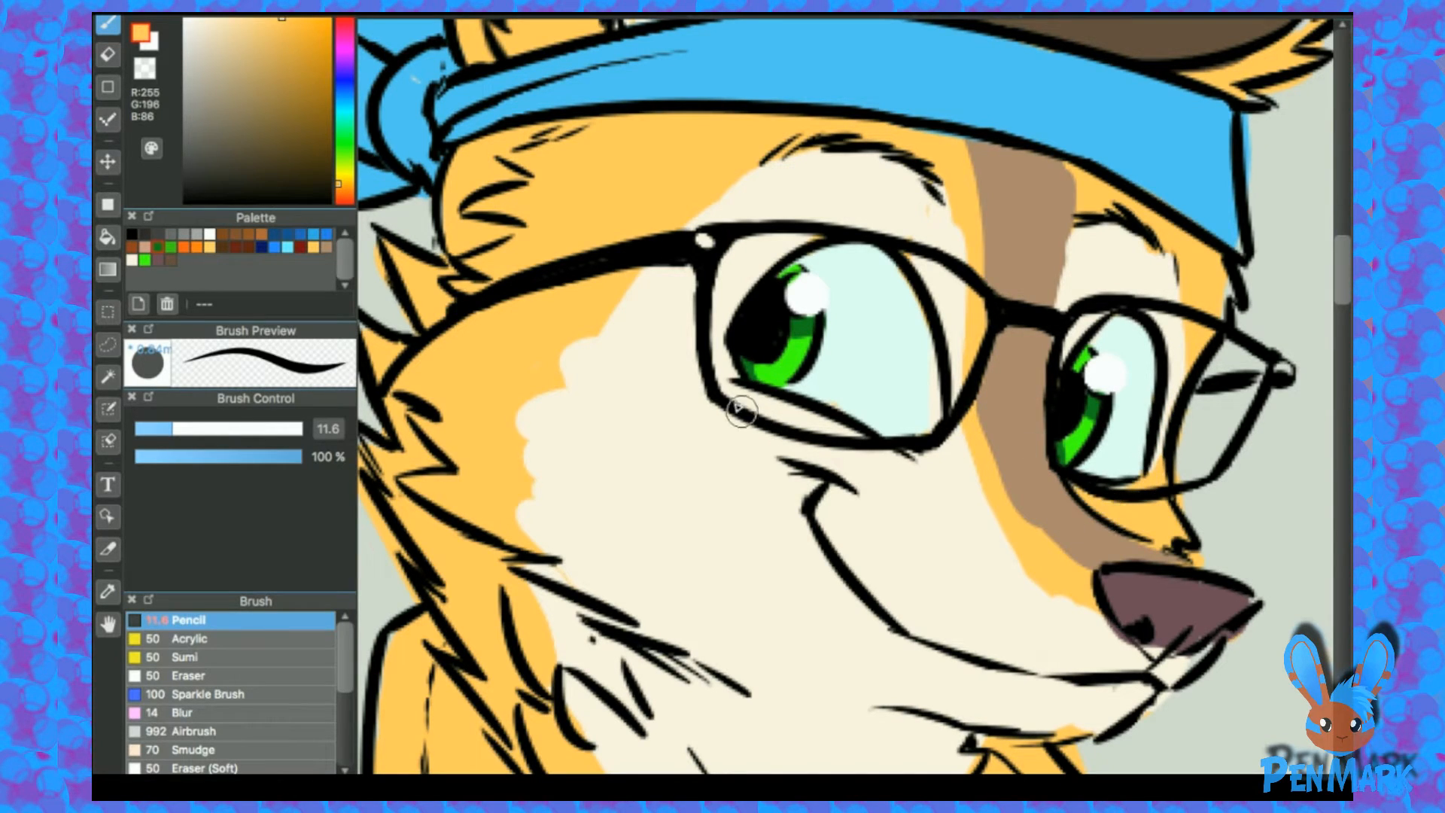
Step: Reshape the border between cream and orange on the cheek into jagged fur tufts using the sampled fur colours
alt+click(657, 304)
mouse_move(593, 316)
mouse_down()
mouse_move(660, 279)
mouse_move(524, 353)
mouse_move(591, 318)
mouse_move(469, 405)
mouse_move(598, 316)
mouse_move(478, 392)
mouse_move(567, 390)
mouse_move(501, 411)
mouse_move(522, 469)
mouse_move(533, 459)
mouse_move(526, 479)
mouse_move(580, 496)
mouse_move(610, 463)
mouse_up()
alt+click(526, 352)
alt+click(568, 503)
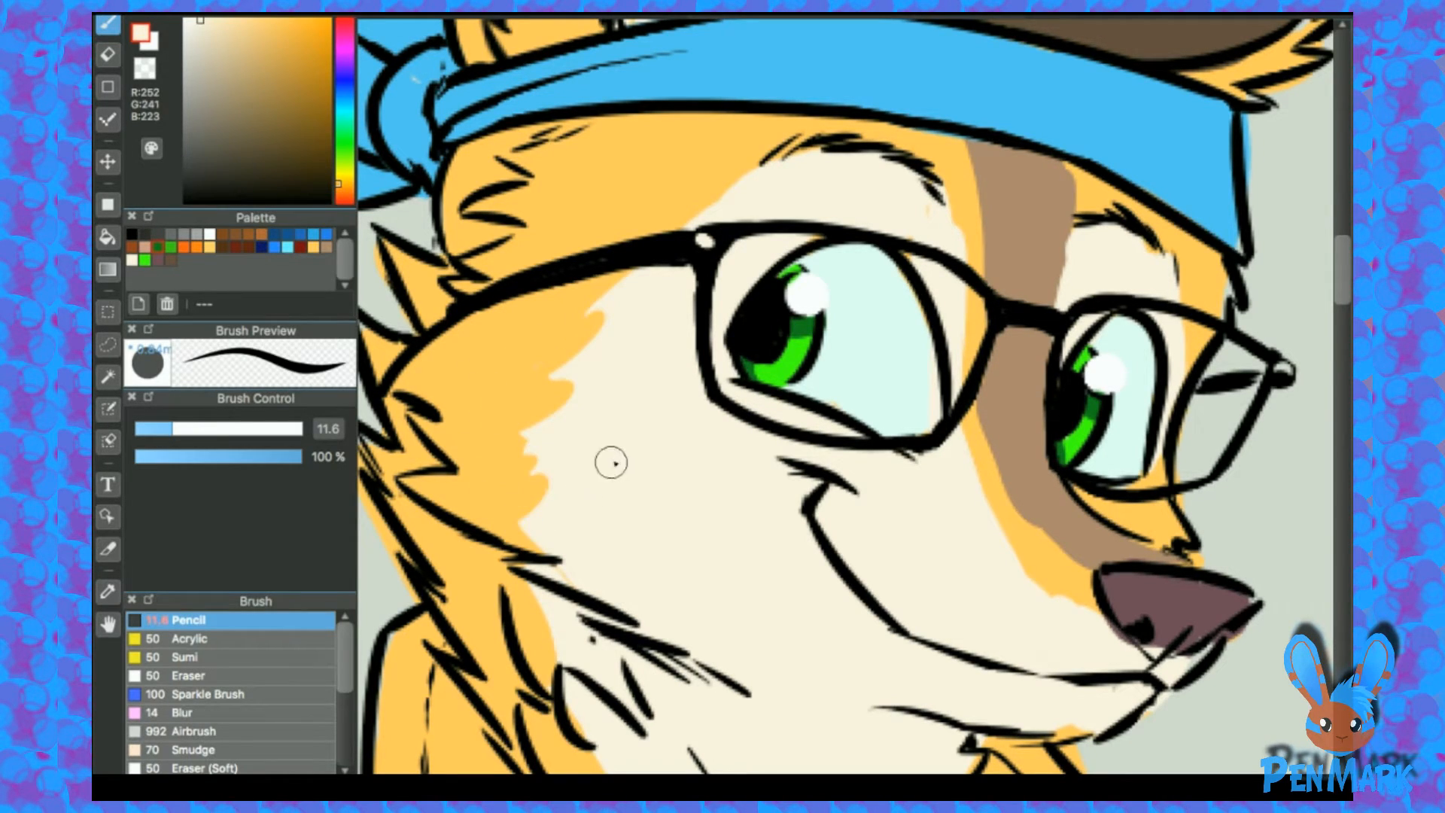
drag(529, 522, 563, 567)
Step: Sample the base orange and touch up the fur on the forehead and along the ear's outer edge
scroll(789, 451, up, 2)
scroll(789, 452, right, 1)
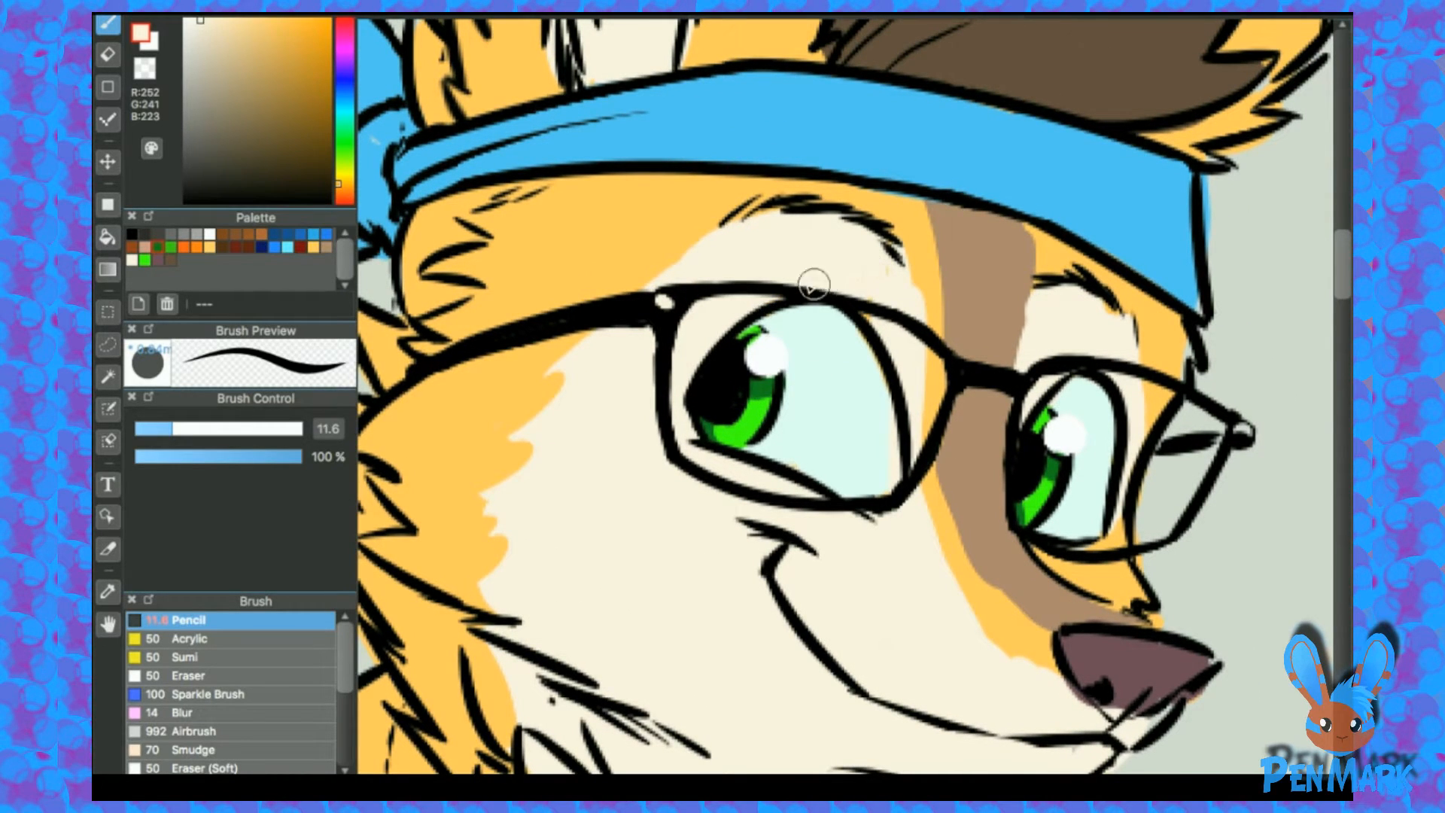
alt+click(915, 227)
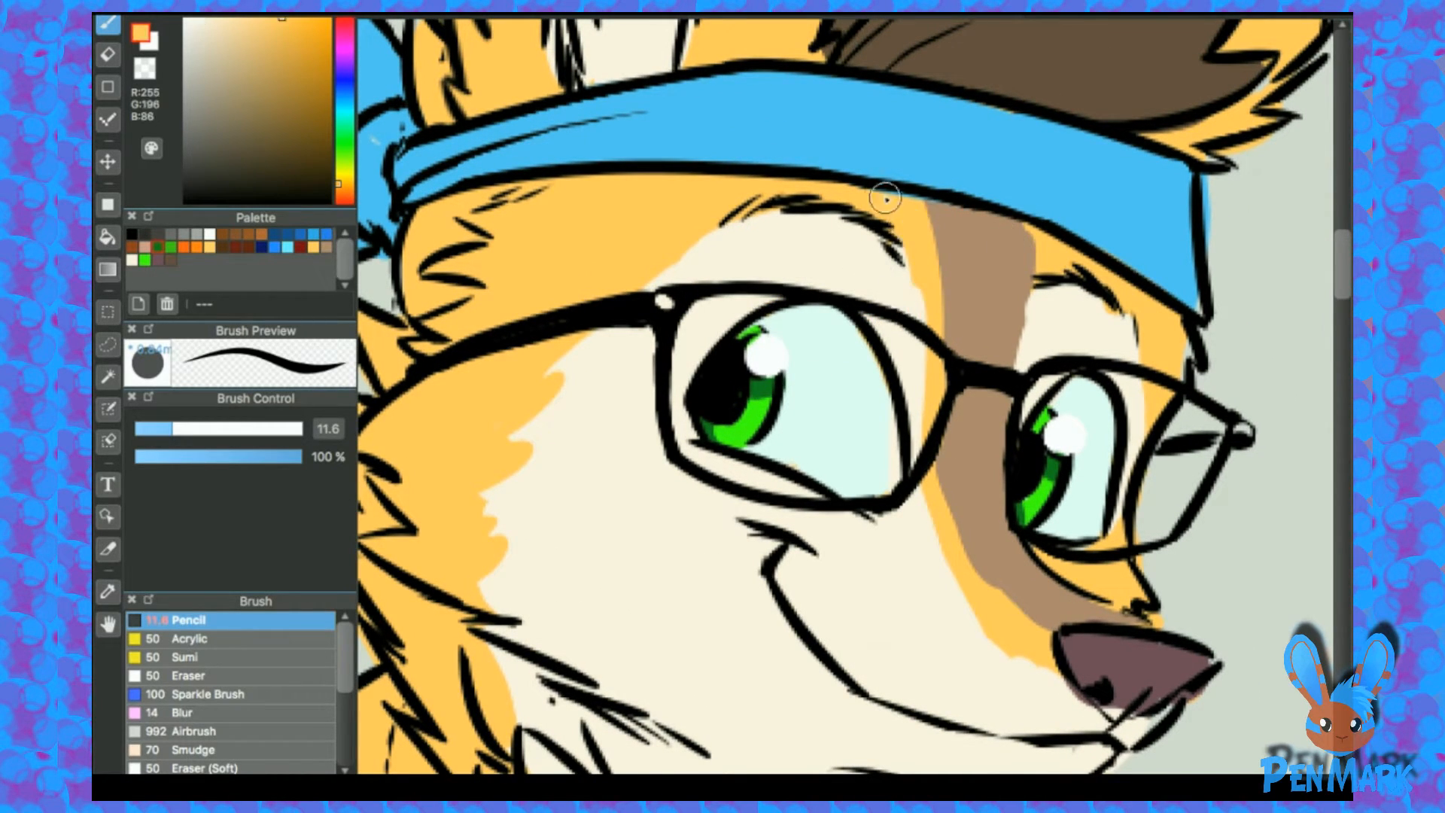
mouse_move(781, 176)
mouse_down()
mouse_move(978, 323)
mouse_move(1004, 419)
mouse_up()
drag(765, 167, 756, 173)
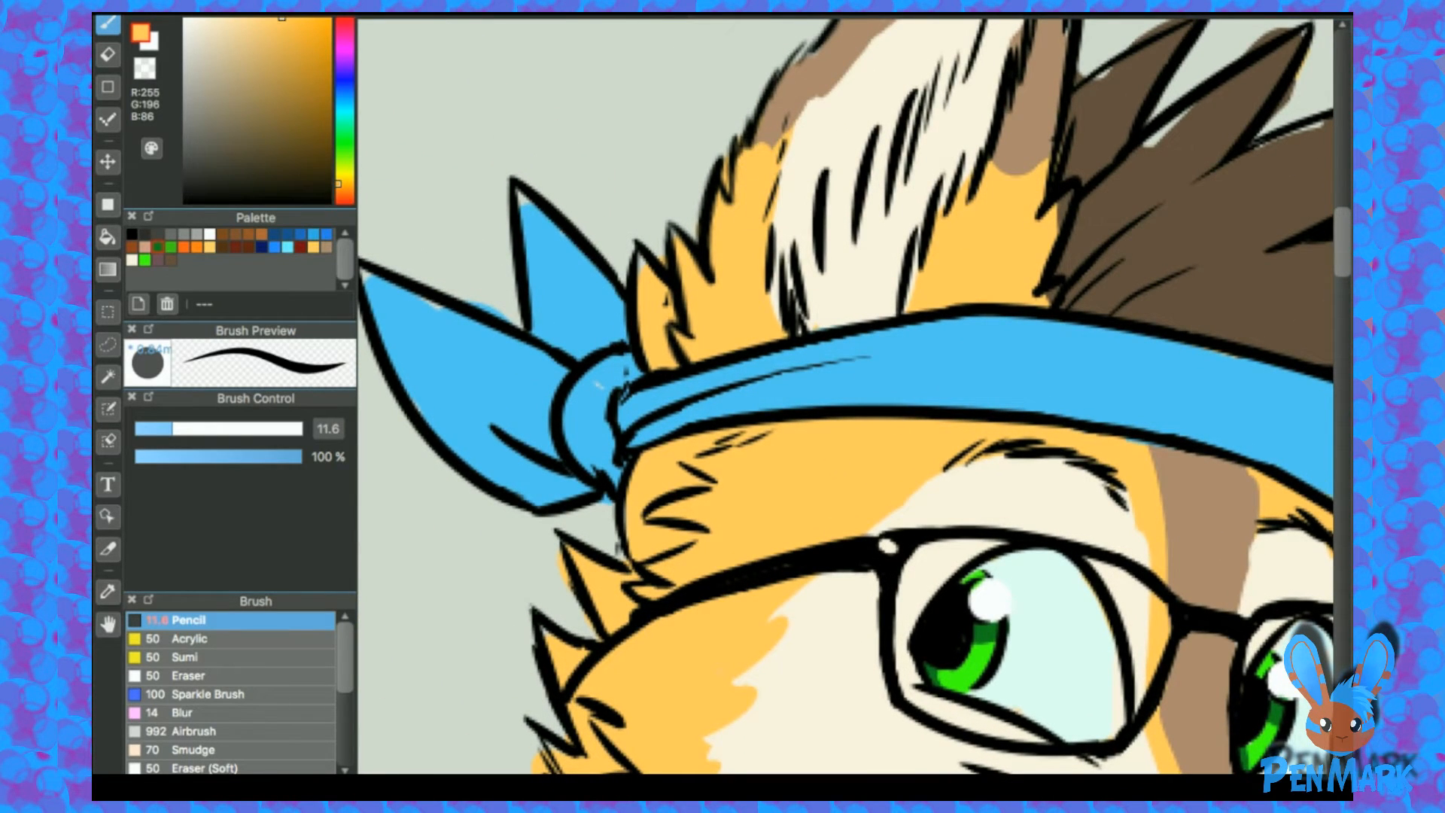
Step: Fill the remaining gaps between the hair spikes with the sampled dark brown (RGB 84, 61, 45)
drag(1179, 223, 949, 396)
alt+click(941, 335)
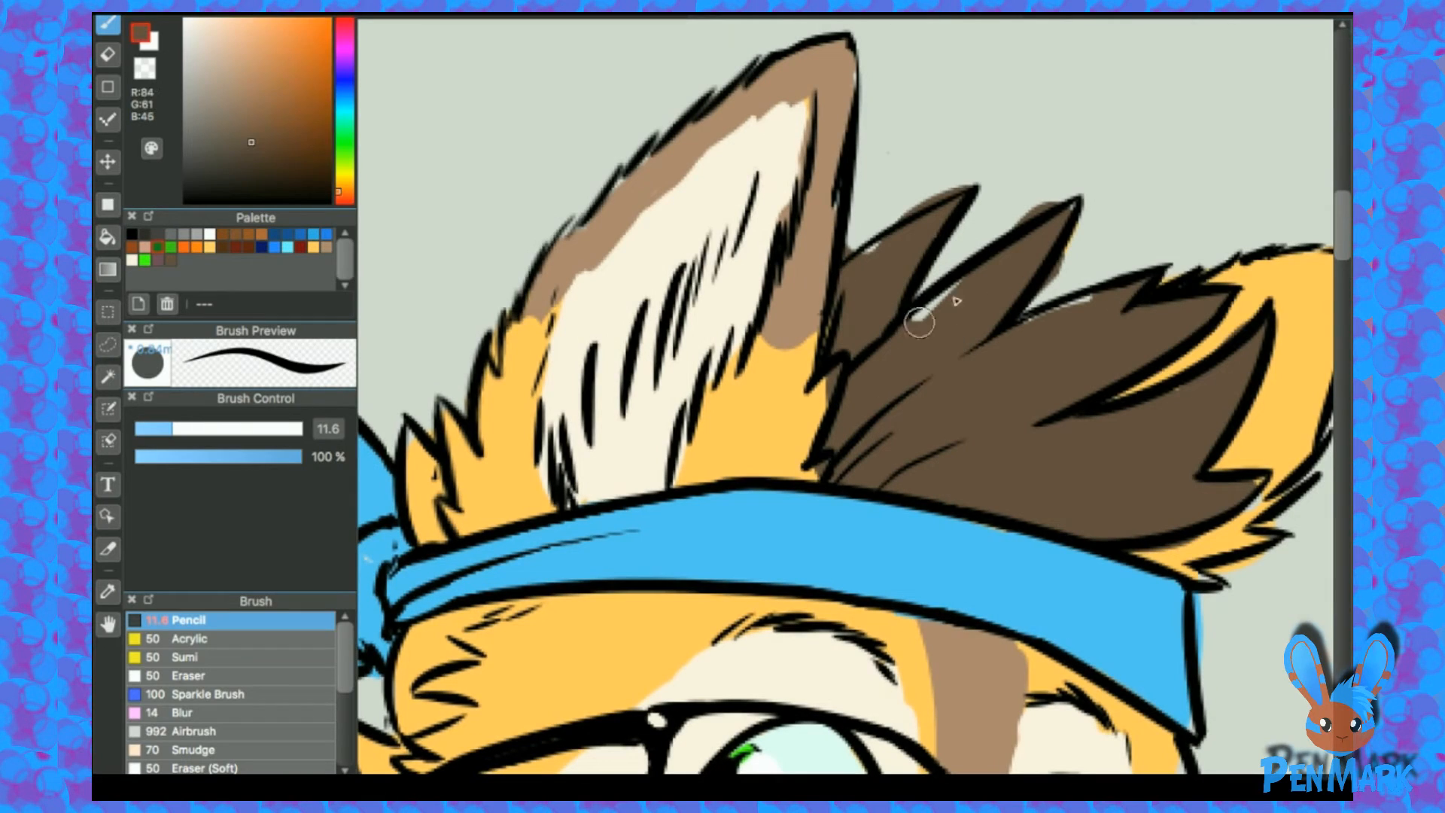
drag(1118, 293, 1023, 346)
drag(1068, 226, 1075, 205)
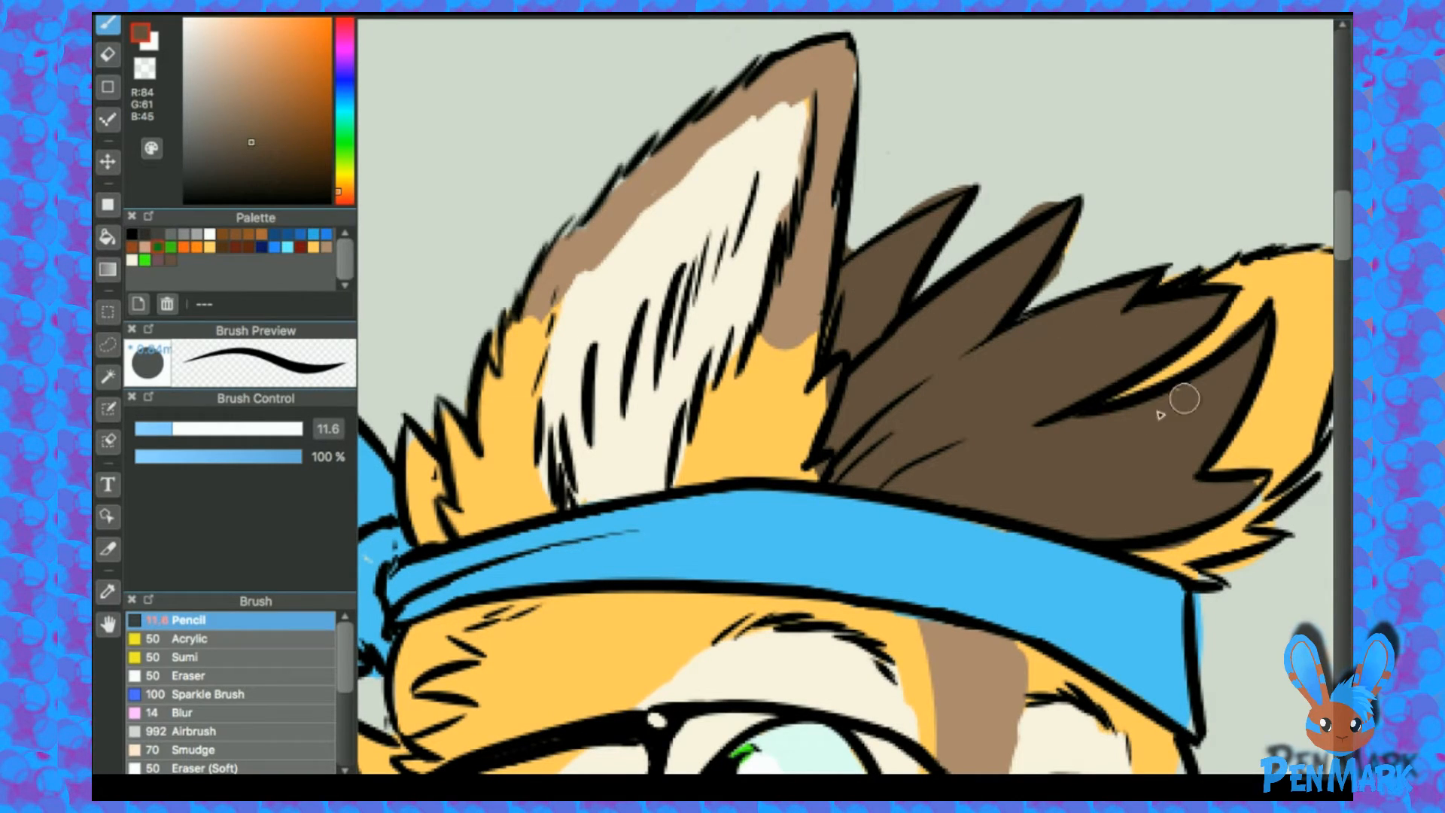
alt+click(1284, 463)
key(e)
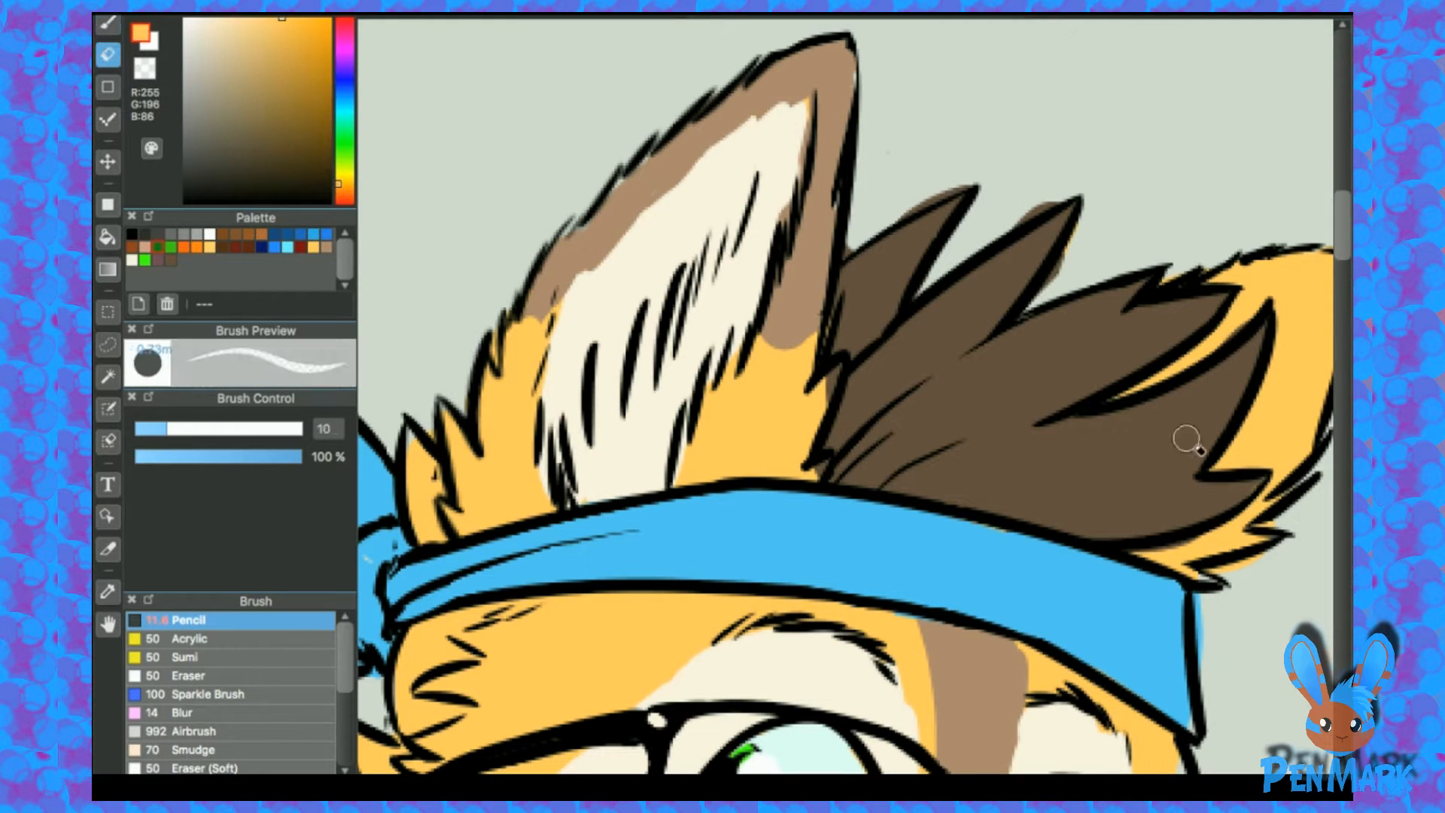
alt+click(1168, 457)
key(b)
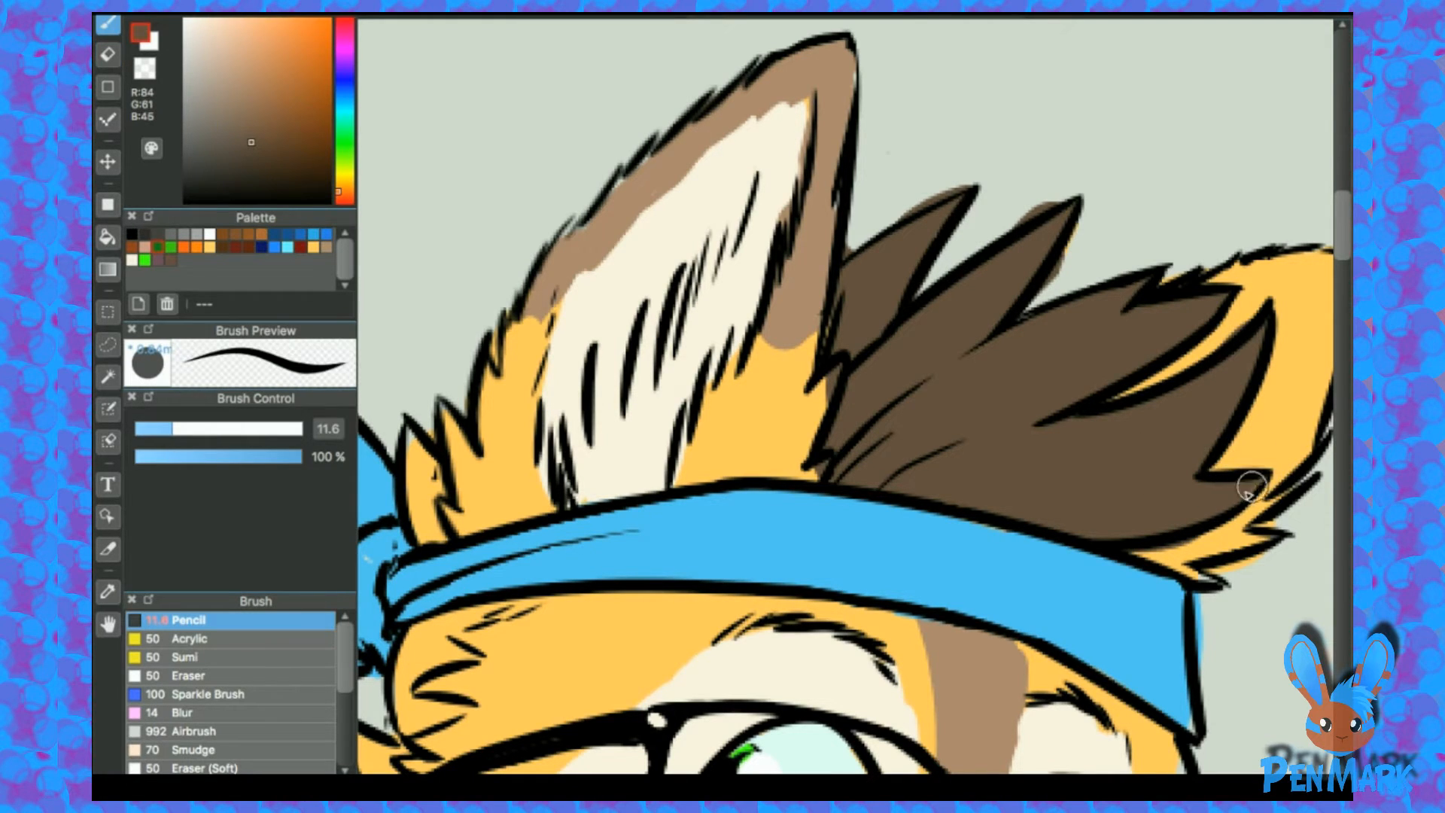
Step: Erase the brown overspill outside the hair spikes with the eraser at size 10
key(e)
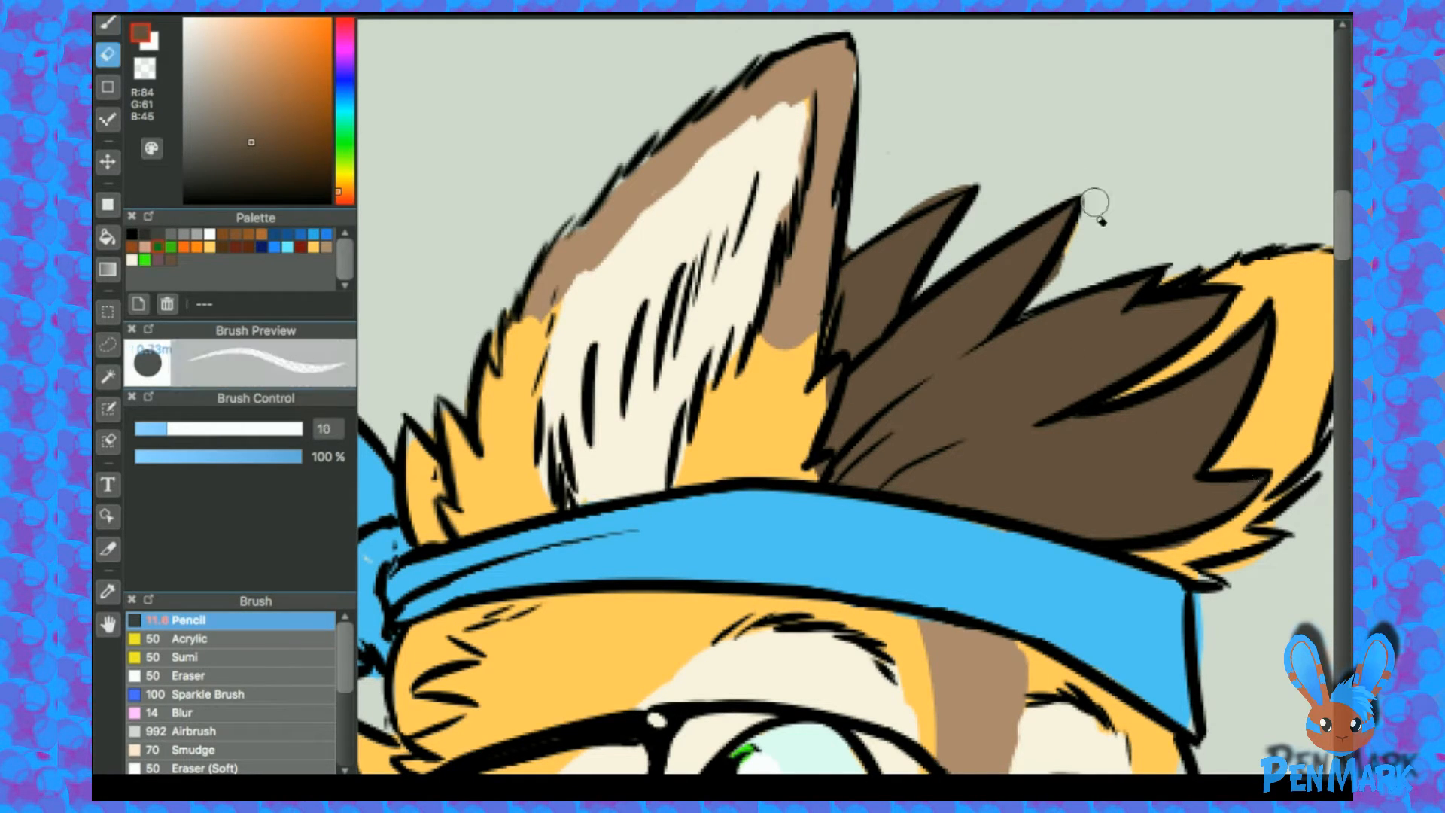
mouse_move(1054, 284)
mouse_down()
mouse_move(1104, 183)
mouse_move(1034, 307)
mouse_up()
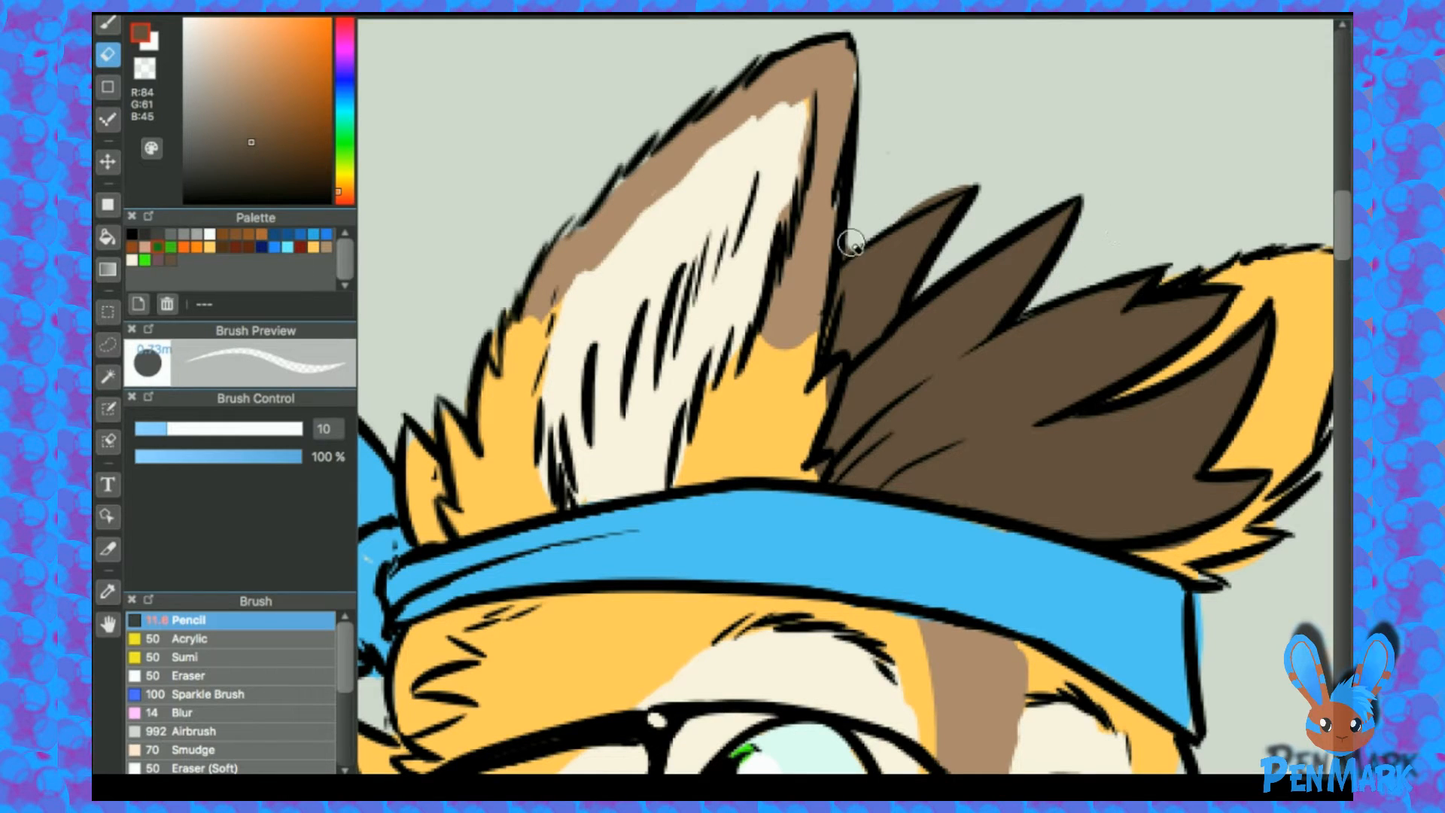
drag(896, 220, 975, 185)
Step: Clean up the ear's outer edge, filling gaps with the sampled light brown (RGB 159, 122, 96) and erasing overspill
key(b)
right_click(835, 115)
drag(622, 199, 591, 221)
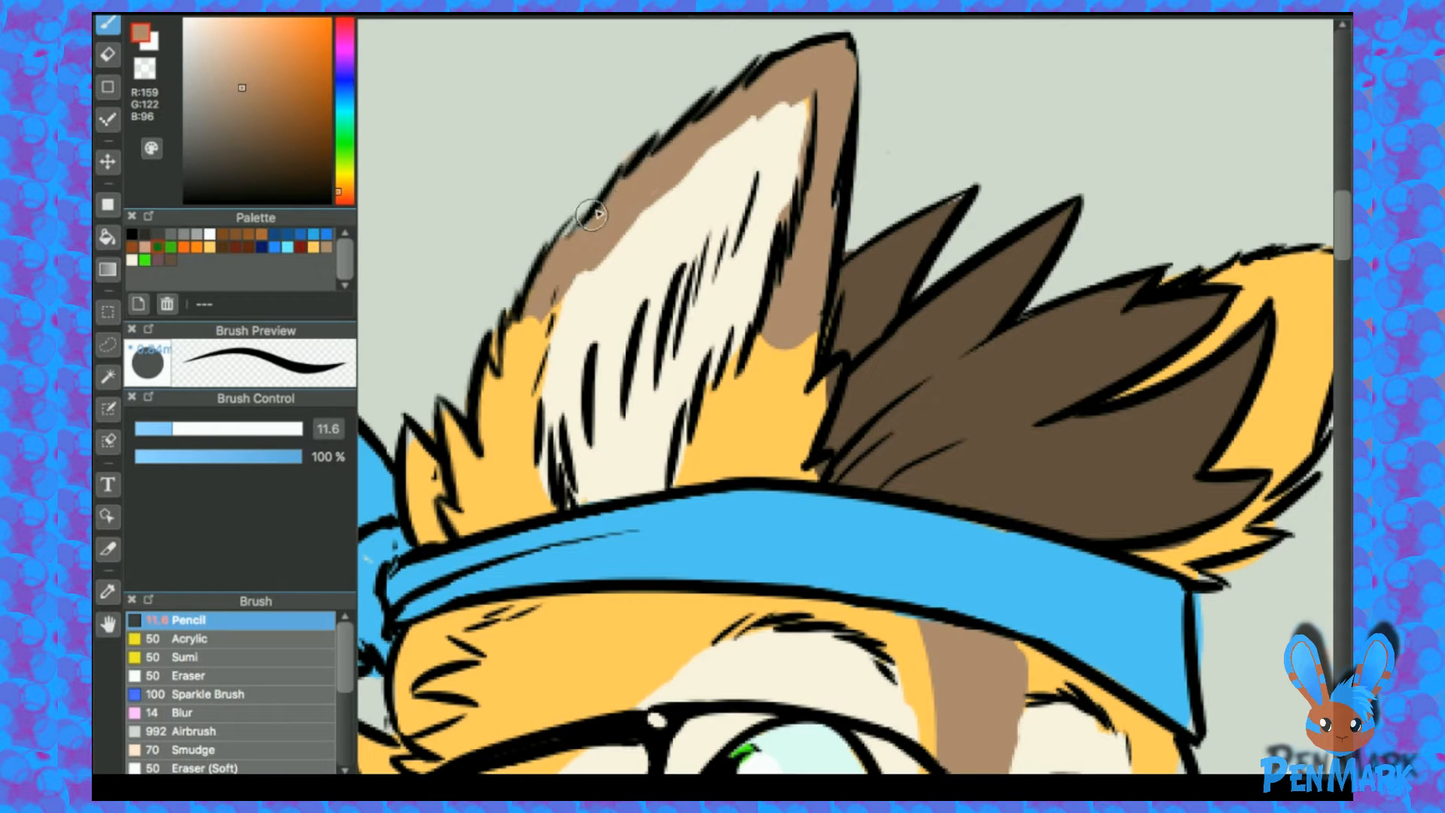
key(e)
drag(619, 154, 667, 111)
key(b)
drag(573, 225, 549, 319)
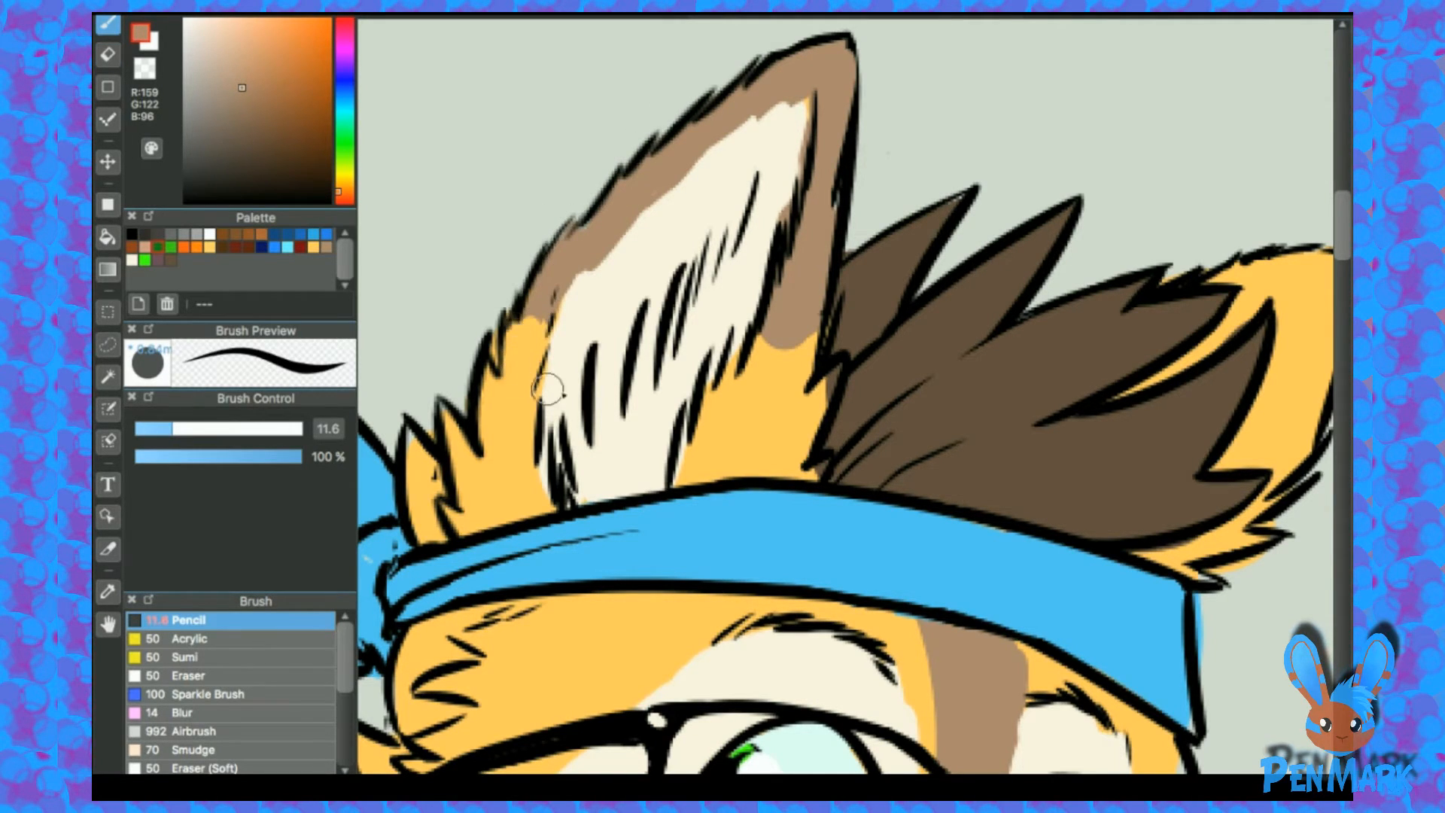
Step: Fill the gaps in the headband's tails with the sampled blue and erase the colour outside their outlines
scroll(548, 388, down, 5)
scroll(655, 354, left, 5)
right_click(763, 319)
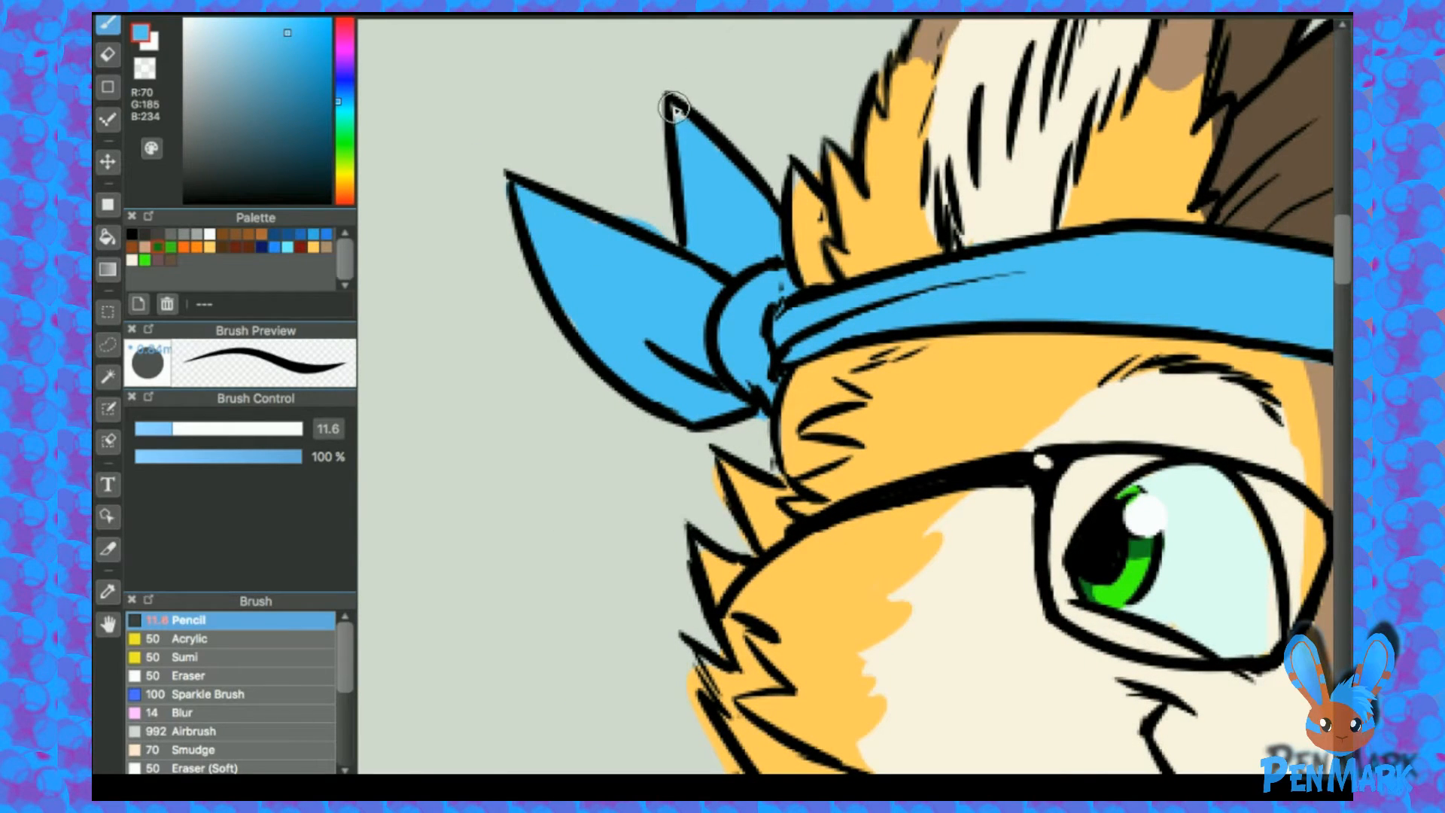
key(e)
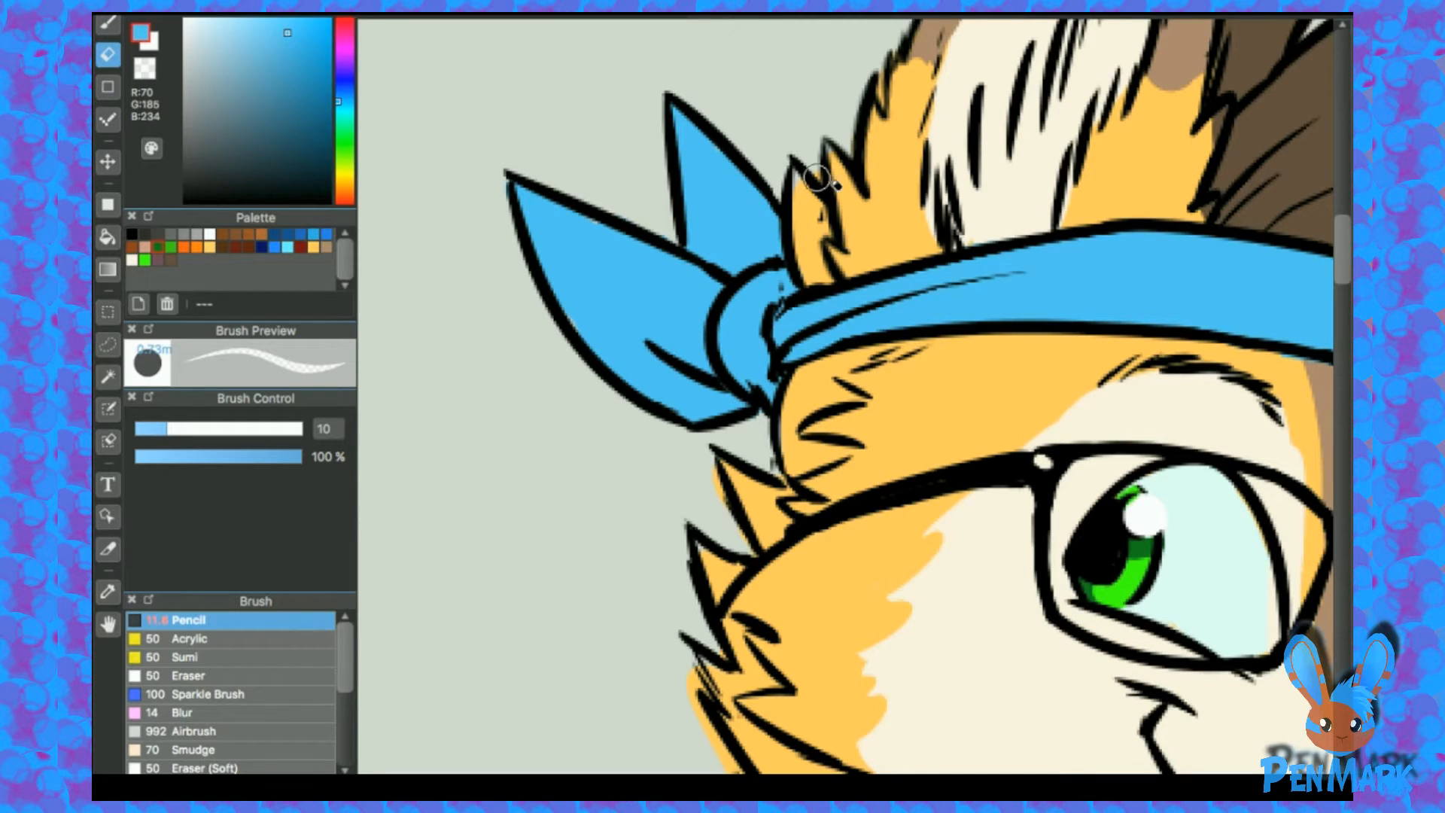
Step: Sample the dark brown hair colour and fill the small tuft between the headband knot and the ear
alt+click(863, 221)
alt+click(1242, 129)
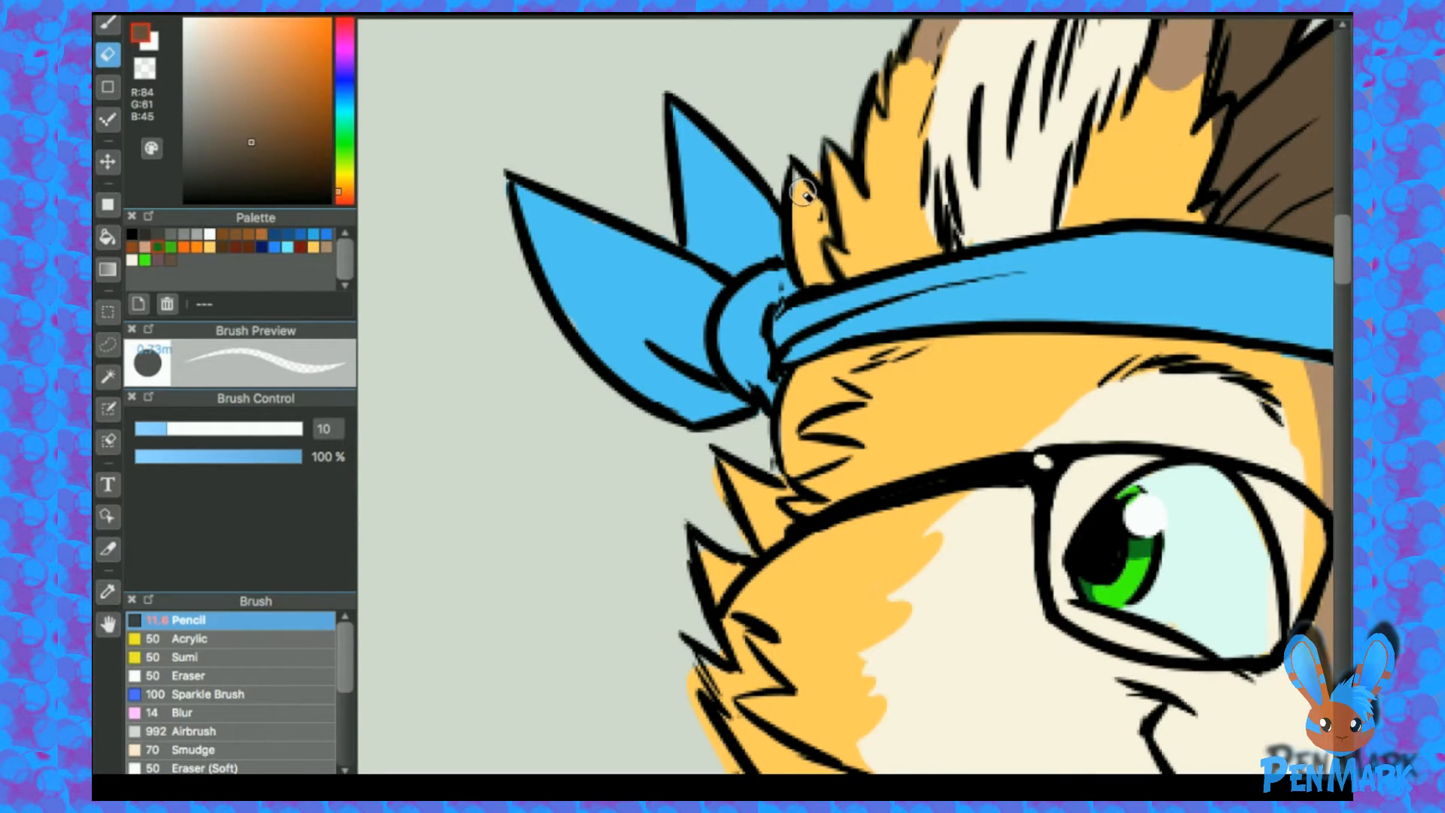
key(b)
mouse_move(804, 219)
mouse_down()
mouse_move(798, 179)
mouse_move(821, 222)
mouse_move(822, 281)
mouse_move(803, 256)
mouse_up()
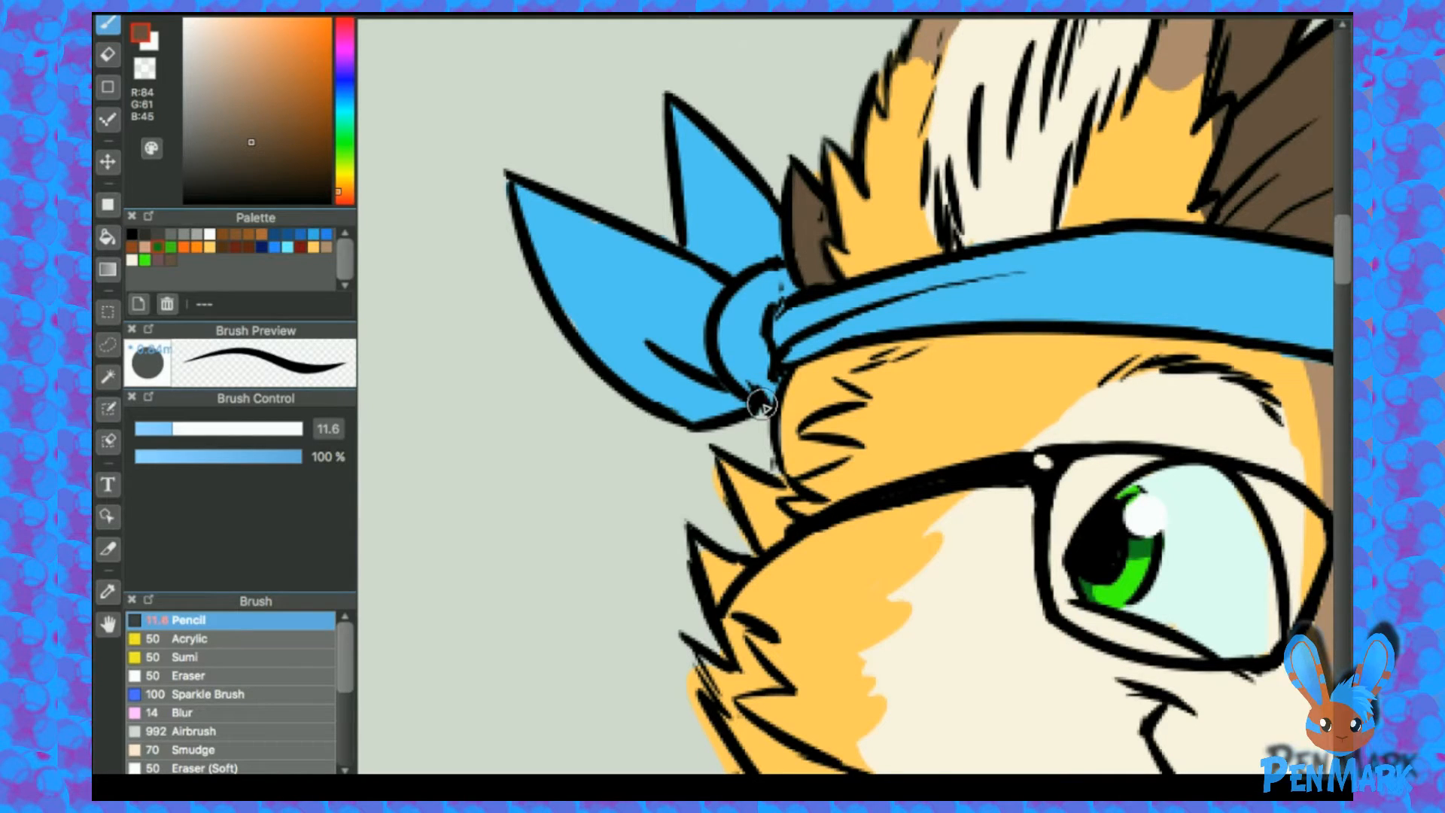
Step: Erase the orange overspill outside the fur outline behind the cheek
drag(762, 404, 746, 286)
key(e)
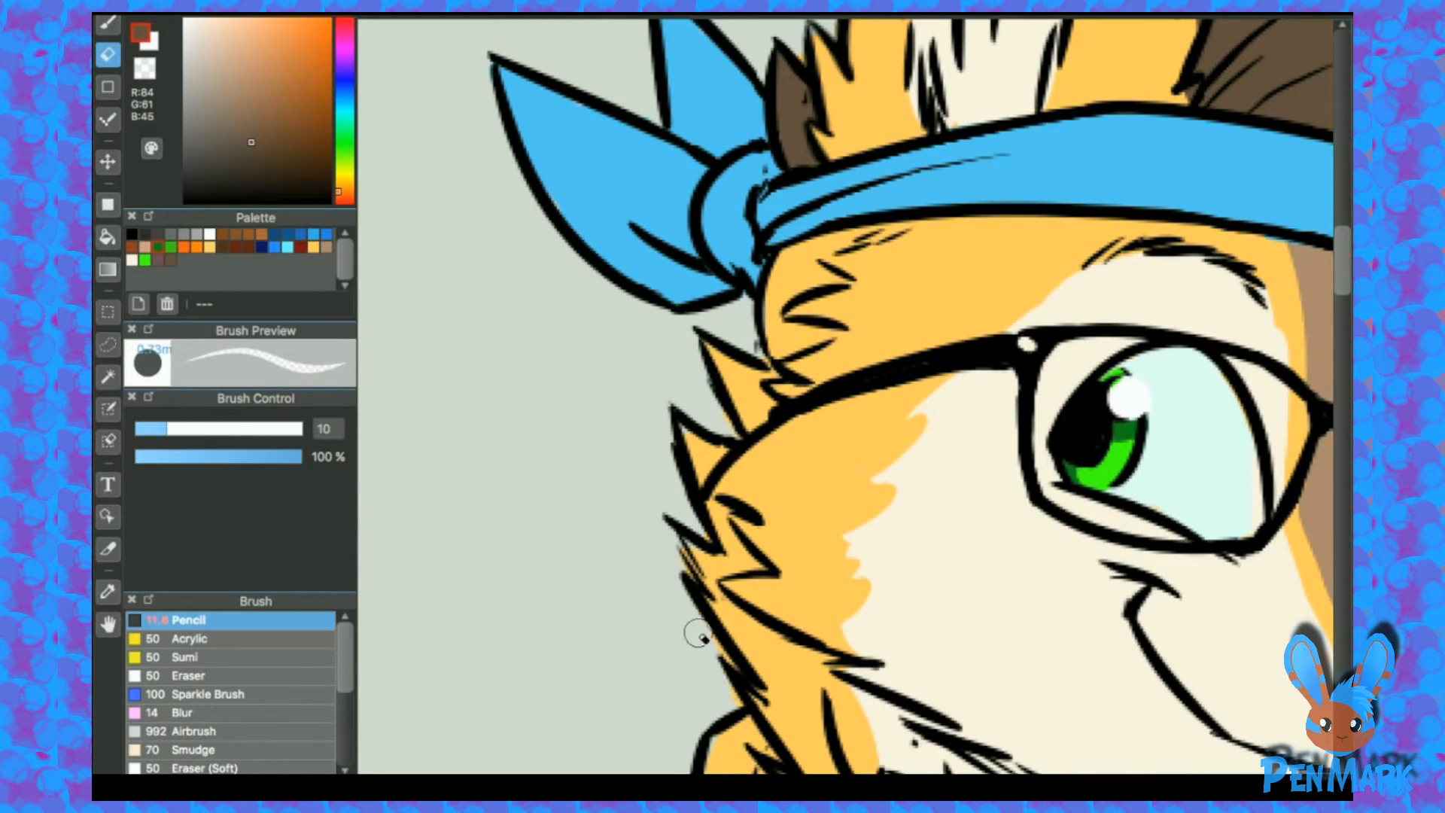
drag(729, 718, 688, 539)
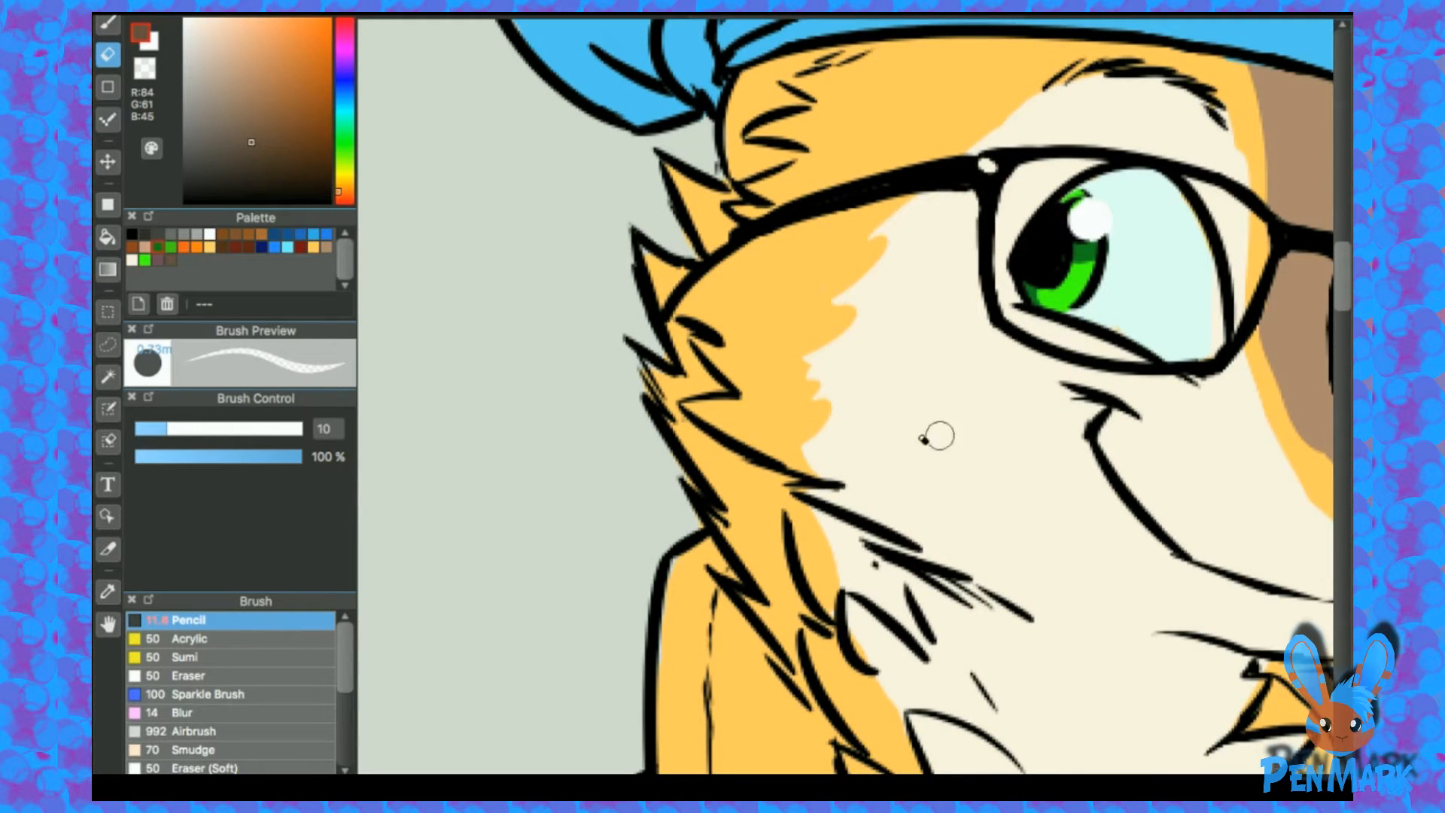
Step: Paint the hair tufts behind the cheek and down the back of the neck dark brown, resampling orange for the adjoining fur
key(b)
mouse_move(653, 286)
mouse_down()
mouse_move(686, 208)
mouse_move(701, 218)
mouse_move(699, 192)
mouse_move(717, 235)
mouse_move(705, 181)
mouse_move(719, 219)
mouse_up()
mouse_move(643, 369)
mouse_down()
mouse_move(666, 338)
mouse_move(691, 367)
mouse_move(710, 483)
mouse_move(734, 505)
mouse_move(677, 426)
mouse_move(765, 481)
mouse_move(728, 494)
mouse_move(790, 600)
mouse_move(768, 482)
mouse_up()
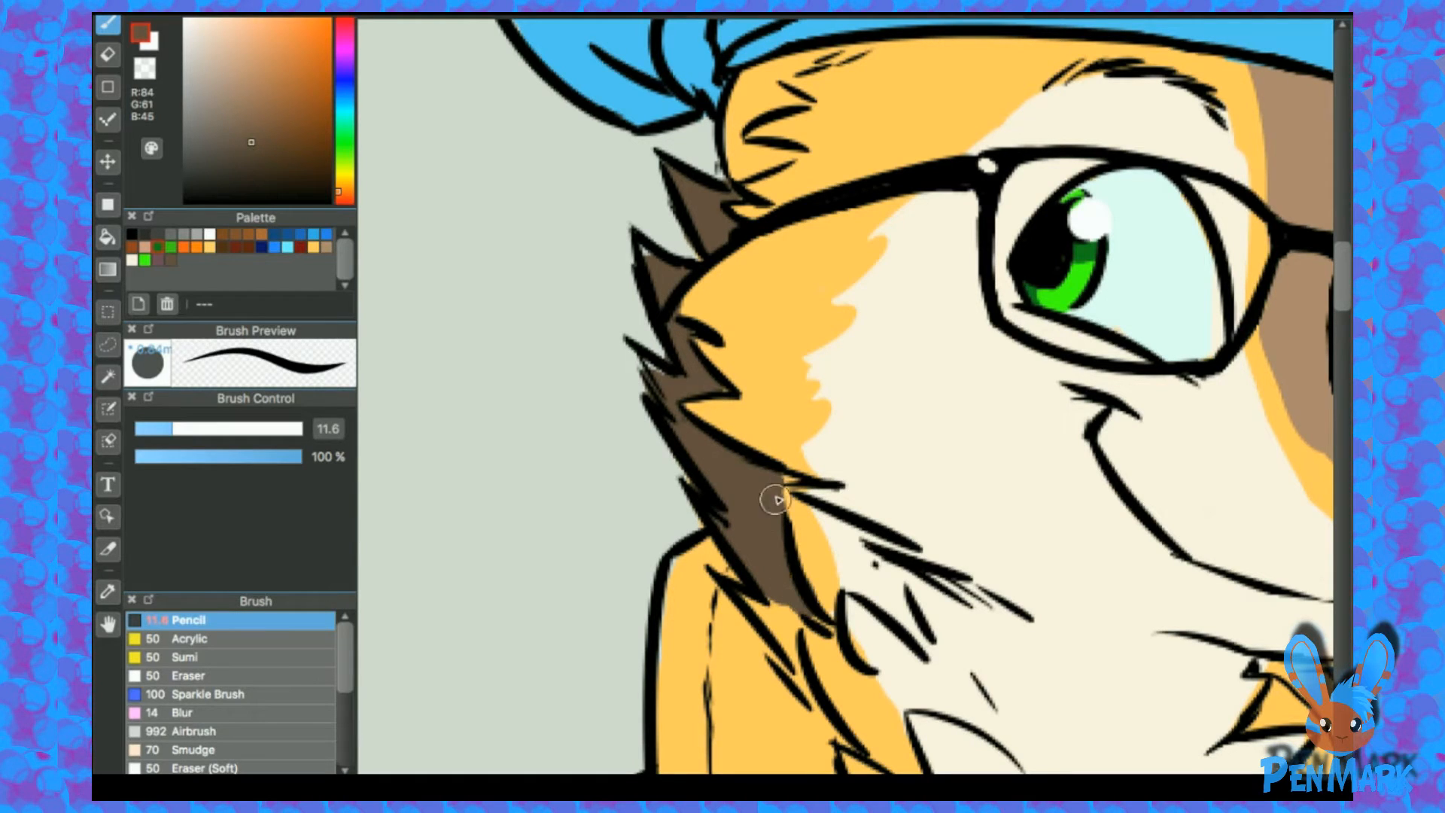
drag(915, 502, 847, 313)
mouse_move(753, 414)
mouse_down()
mouse_move(705, 444)
mouse_move(749, 531)
mouse_up()
right_click(730, 544)
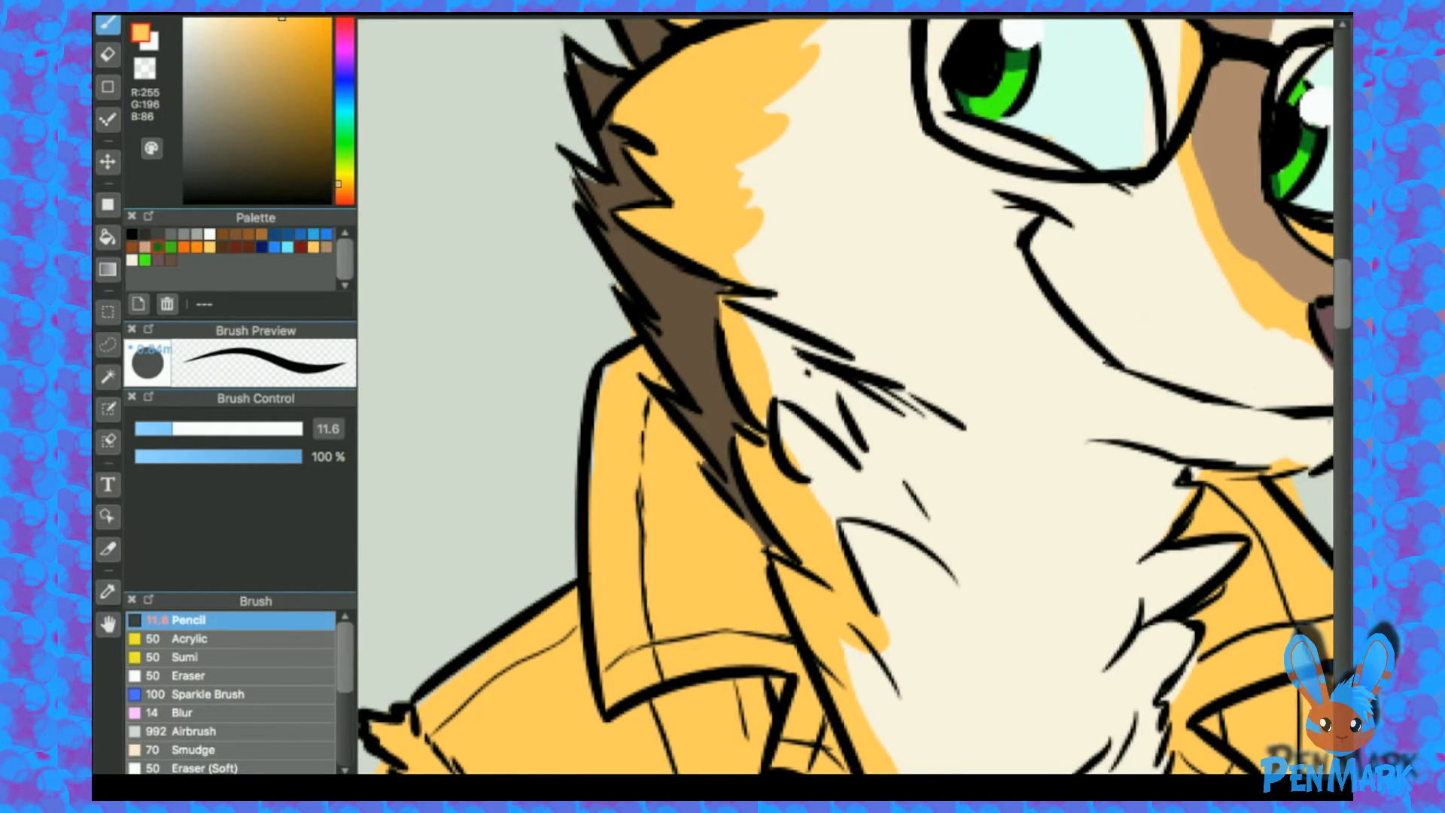
Step: Mix a muted denim blue, R127 G170 B198, and block in the upper part of the vest collar behind the neck
click(344, 99)
click(224, 68)
click(237, 59)
drag(608, 420, 636, 544)
key(bracketright)
key(bracketright)
mouse_move(657, 485)
mouse_down()
mouse_move(610, 394)
mouse_move(657, 437)
mouse_move(639, 366)
mouse_up()
Step: Enlarge the brush to 22 and fill the rest of that collar and the shoulder panel above the chest pocket with denim blue
scroll(718, 422, down, 2)
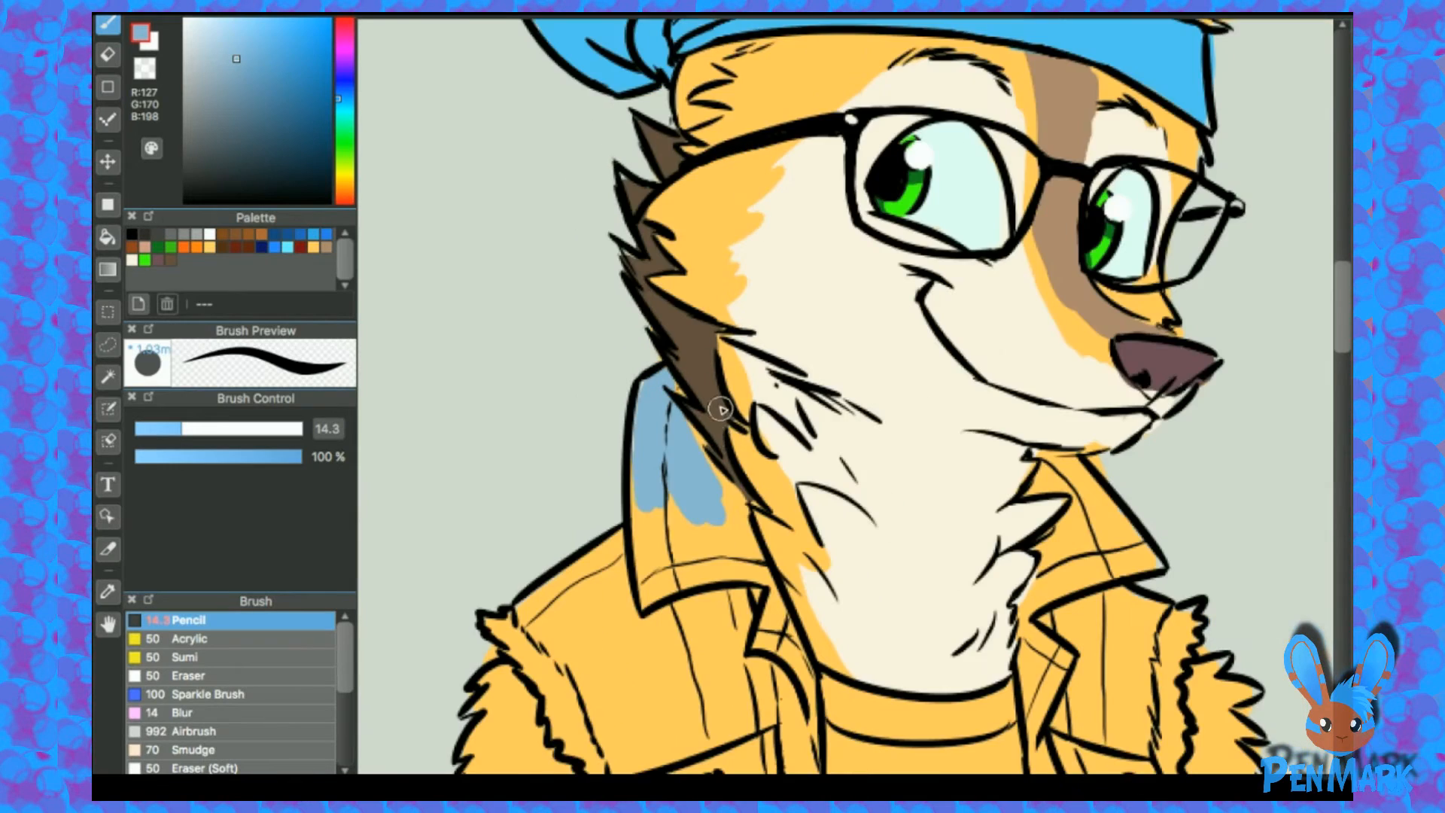
scroll(675, 354, down, 3)
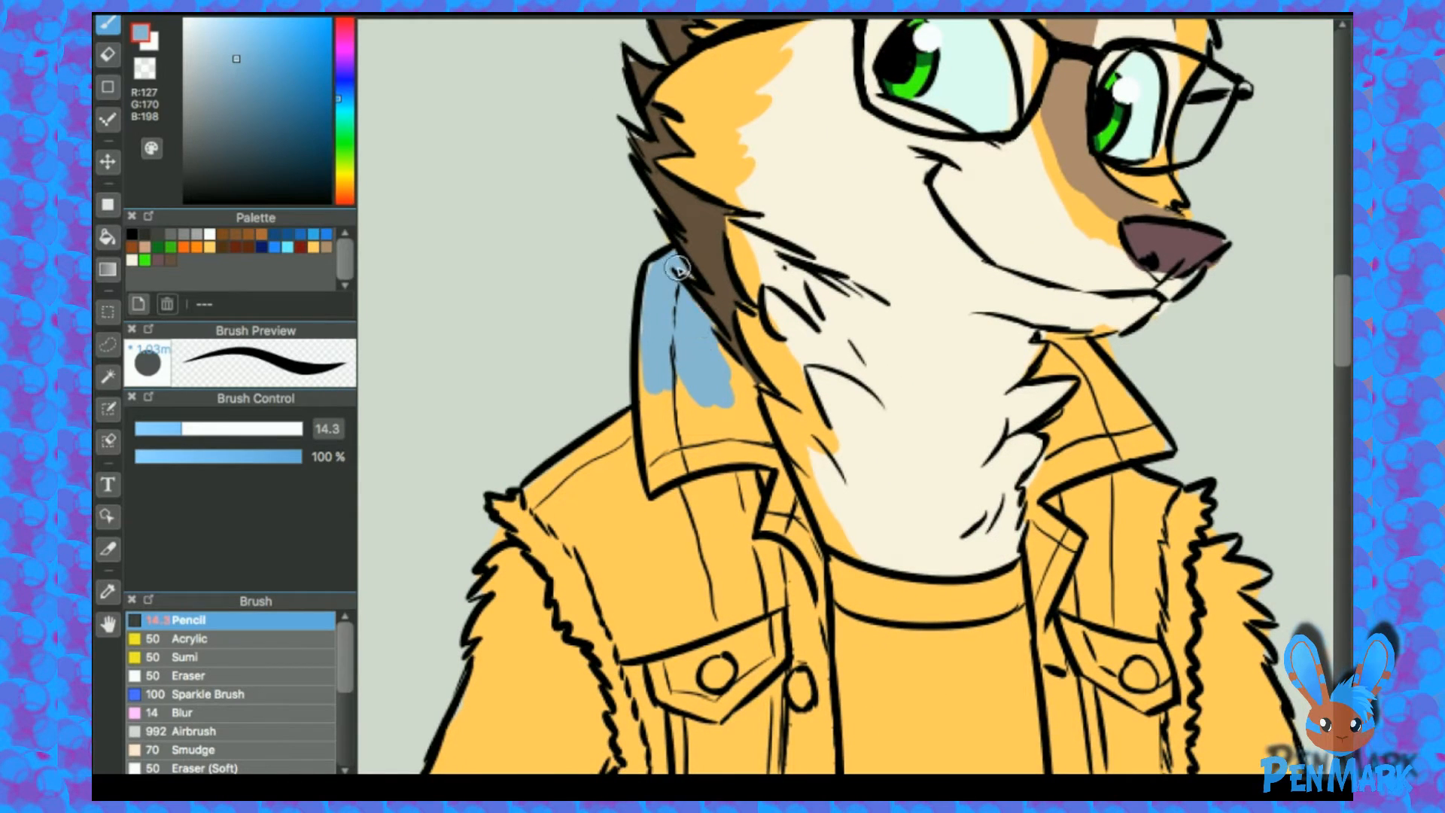
mouse_move(653, 406)
mouse_down()
mouse_move(662, 446)
mouse_move(665, 374)
mouse_move(667, 476)
mouse_move(655, 484)
mouse_move(689, 453)
mouse_move(654, 414)
mouse_move(653, 527)
mouse_up()
key(bracketright)
key(bracketright)
key(bracketright)
key(bracketright)
mouse_move(640, 459)
mouse_down()
mouse_move(607, 421)
mouse_move(606, 527)
mouse_move(586, 533)
mouse_move(618, 548)
mouse_move(609, 602)
mouse_move(655, 648)
mouse_move(722, 522)
mouse_move(730, 396)
mouse_move(760, 452)
mouse_move(738, 376)
mouse_move(749, 380)
mouse_up()
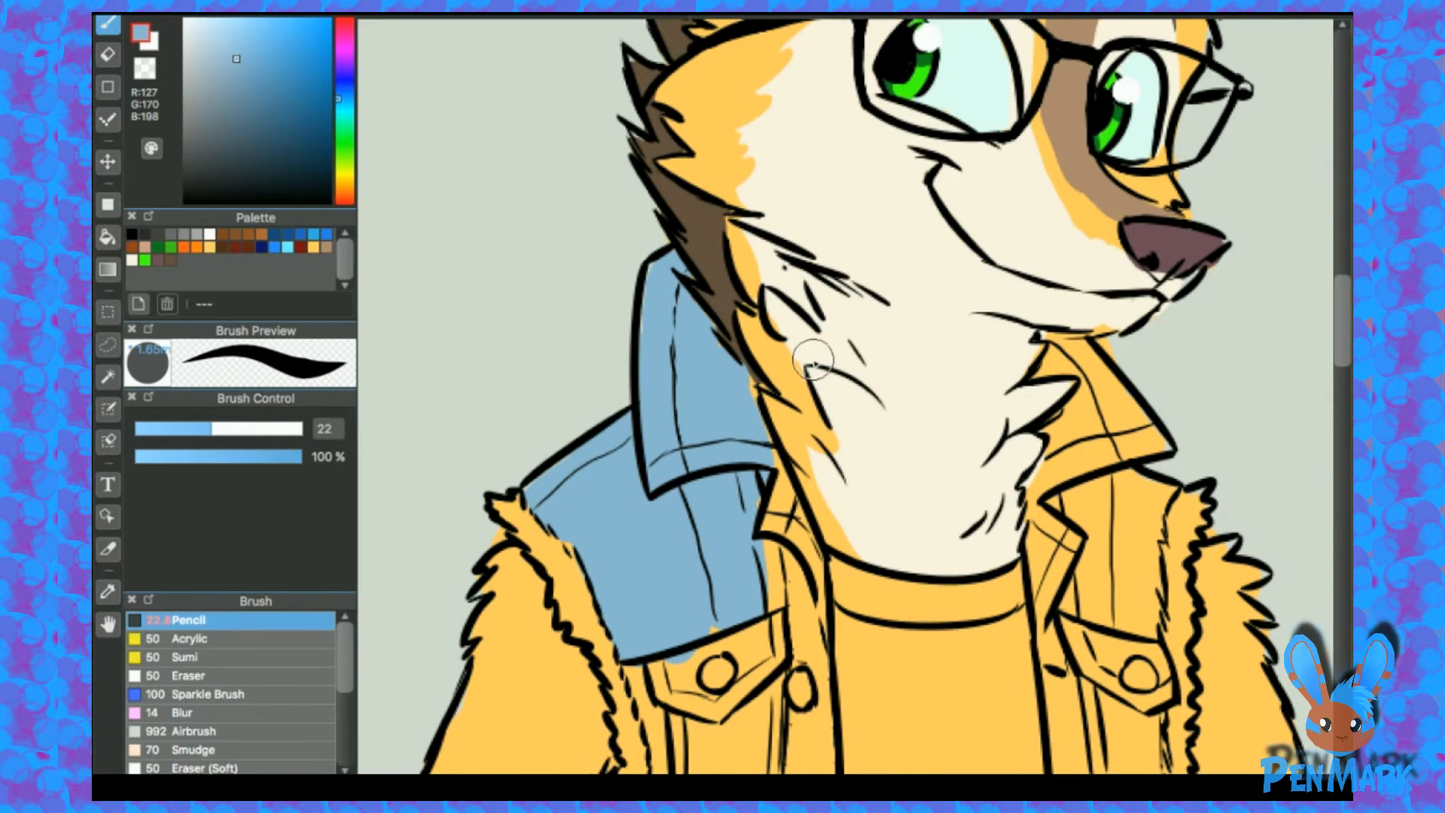
Step: Fill the same side of the vest denim blue from the chest pocket and button strip down to the pointed hem
scroll(806, 362, down, 3)
mouse_move(760, 235)
mouse_down()
mouse_move(758, 295)
mouse_move(805, 497)
mouse_move(778, 334)
mouse_move(813, 412)
mouse_move(809, 400)
mouse_move(813, 550)
mouse_move(774, 624)
mouse_move(745, 585)
mouse_move(750, 627)
mouse_move(687, 547)
mouse_move(701, 600)
mouse_move(651, 511)
mouse_move(683, 570)
mouse_move(680, 615)
mouse_move(722, 595)
mouse_up()
scroll(723, 595, down, 6)
mouse_move(715, 407)
mouse_down()
mouse_move(661, 600)
mouse_move(734, 444)
mouse_move(687, 484)
mouse_move(704, 677)
mouse_move(789, 380)
mouse_move(760, 351)
mouse_move(828, 490)
mouse_move(858, 218)
mouse_move(818, 498)
mouse_move(862, 301)
mouse_move(831, 662)
mouse_move(836, 422)
mouse_move(713, 710)
mouse_up()
drag(802, 558, 811, 287)
mouse_move(686, 461)
mouse_down()
mouse_move(719, 451)
mouse_move(745, 493)
mouse_move(712, 482)
mouse_move(765, 432)
mouse_up()
scroll(721, 455, down, 3)
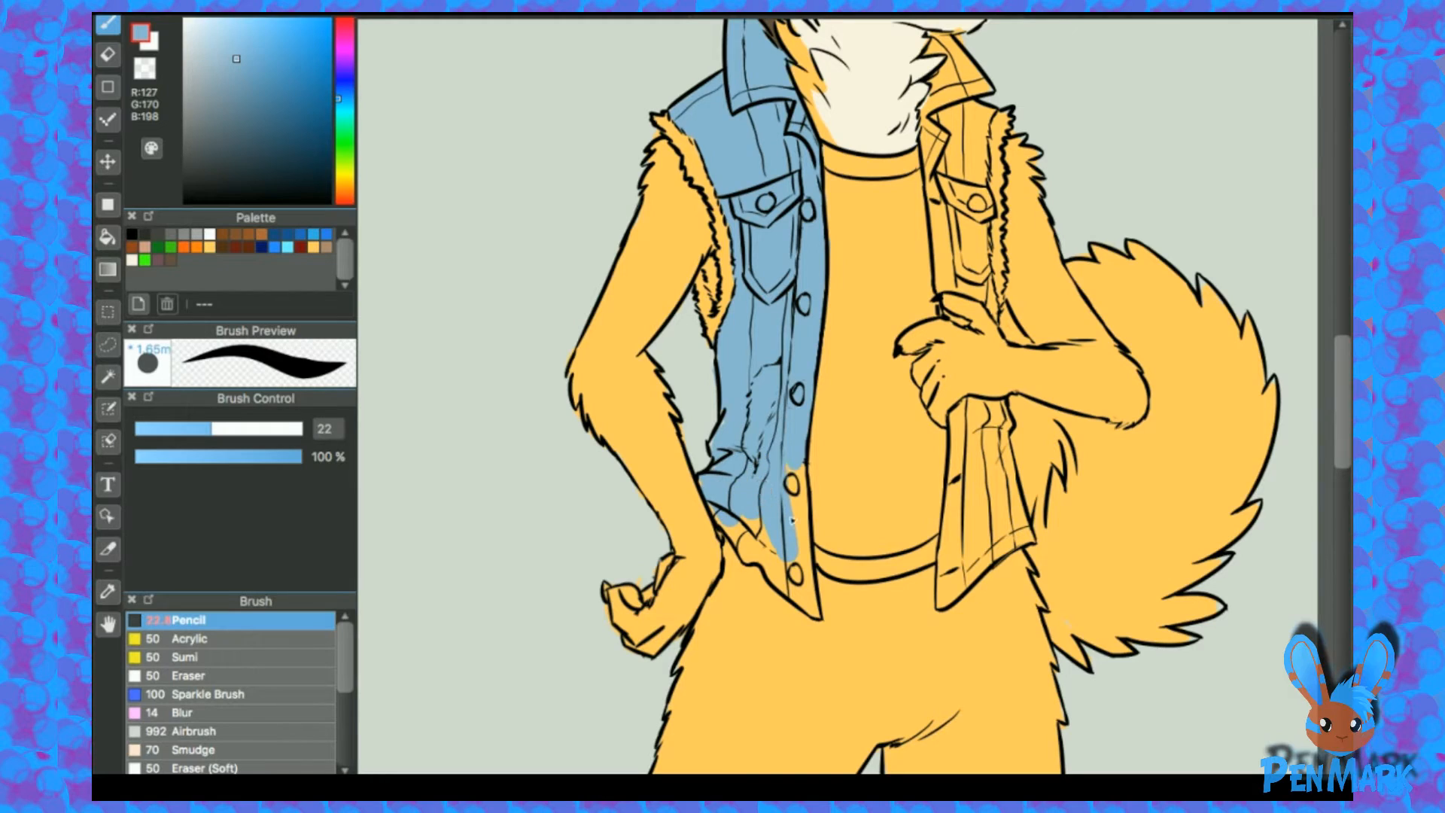
mouse_move(702, 477)
mouse_down()
mouse_move(728, 519)
mouse_move(778, 544)
mouse_move(738, 544)
mouse_move(775, 575)
mouse_up()
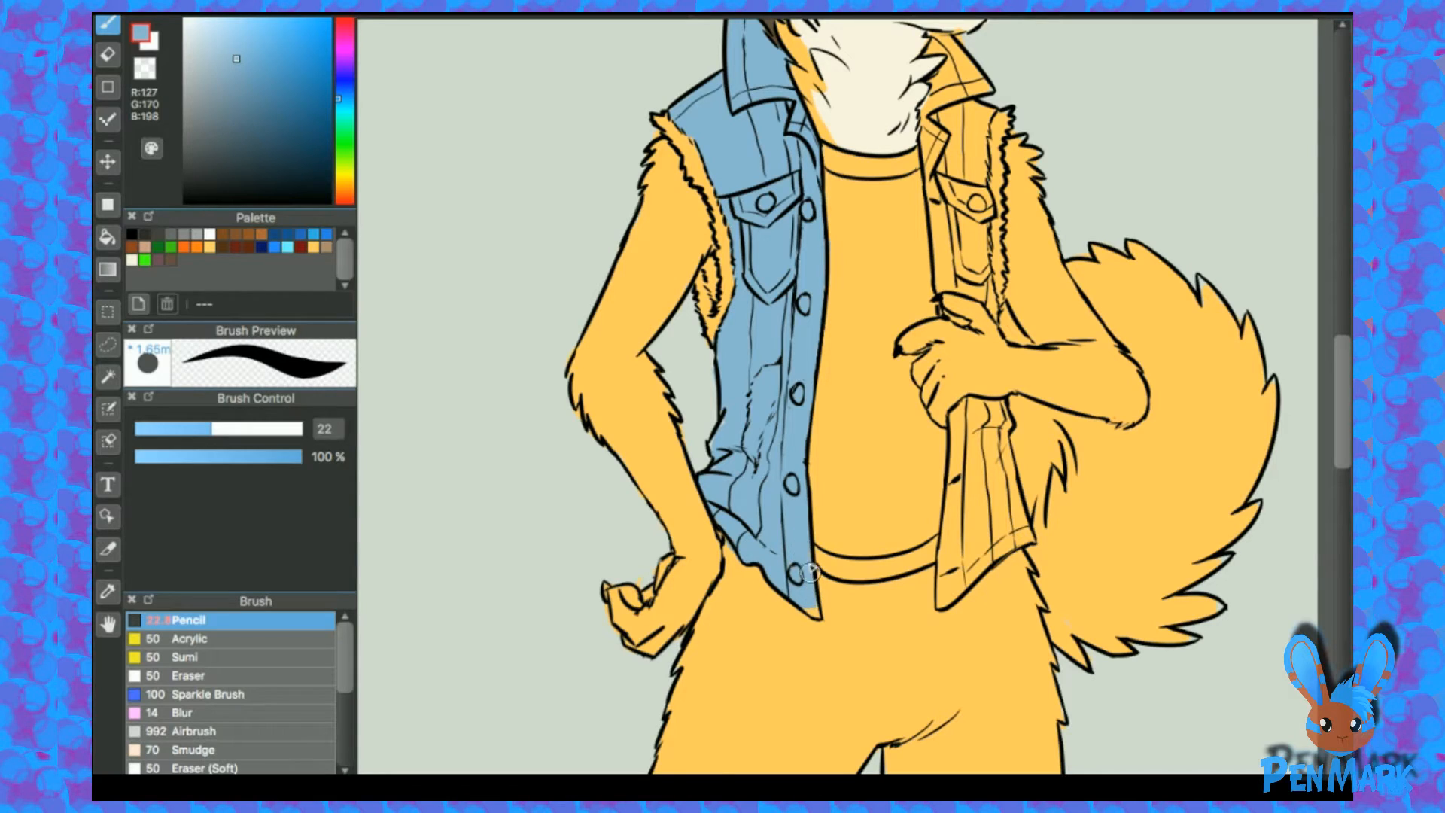
Step: Paint the opposite collar, lapel and chest pocket panel of the vest denim blue down to the gripping hand
mouse_move(946, 191)
mouse_down()
mouse_move(933, 128)
mouse_move(938, 156)
mouse_up()
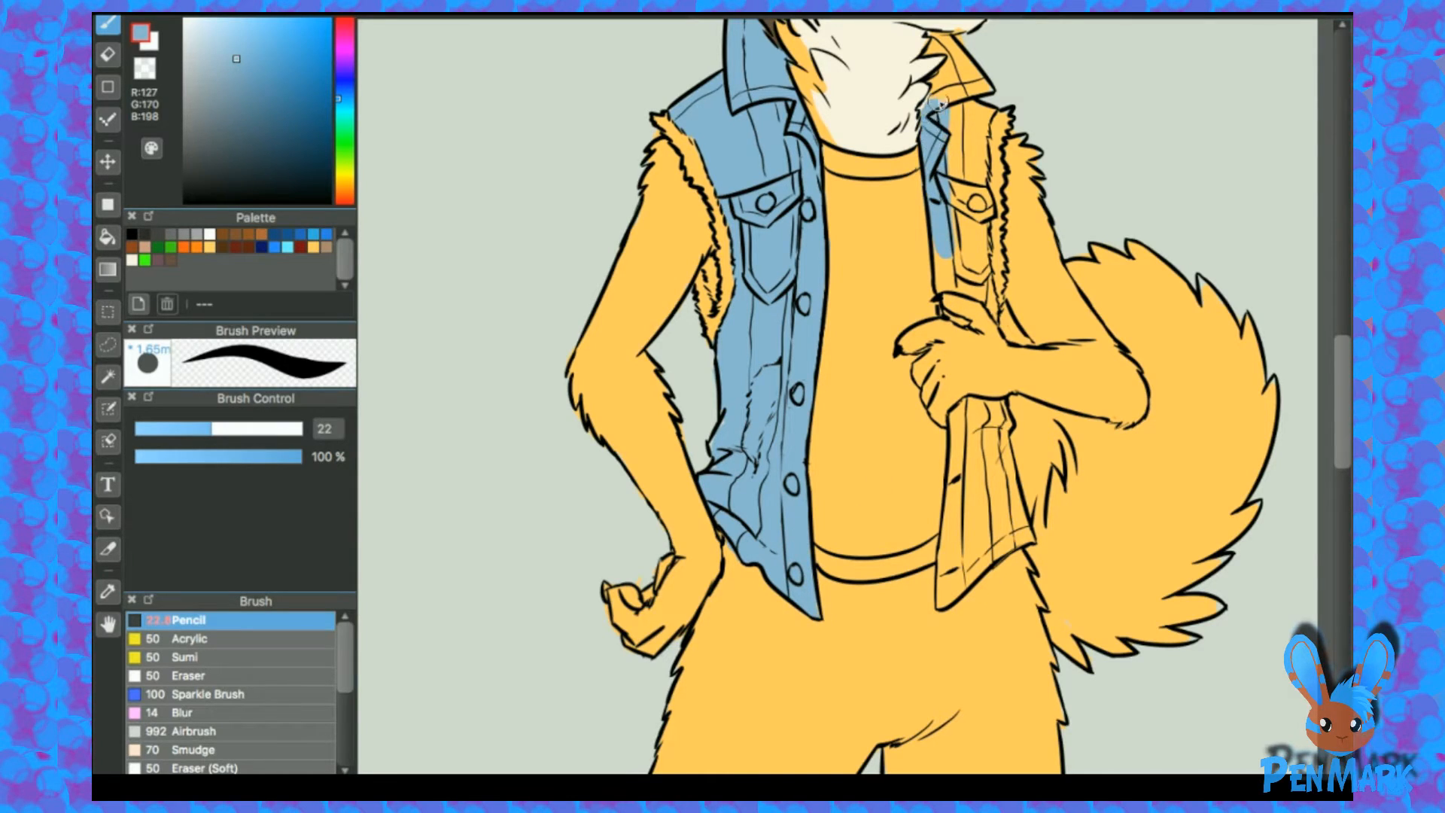
drag(938, 105, 962, 160)
mouse_move(988, 97)
mouse_down()
mouse_move(961, 242)
mouse_move(894, 235)
mouse_move(952, 263)
mouse_move(901, 206)
mouse_up()
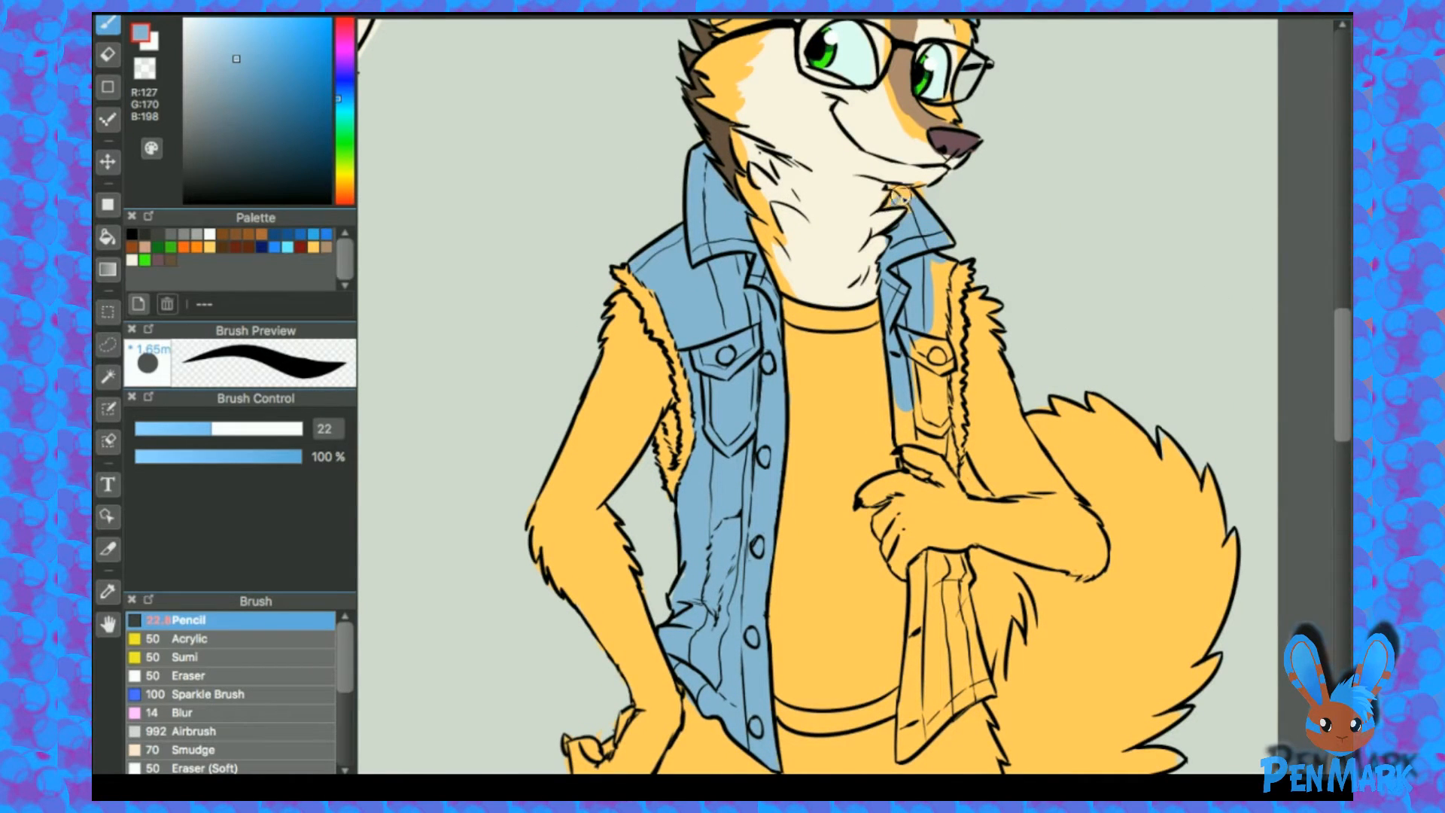
mouse_move(941, 223)
mouse_down()
mouse_move(938, 332)
mouse_move(929, 320)
mouse_up()
drag(905, 442, 924, 355)
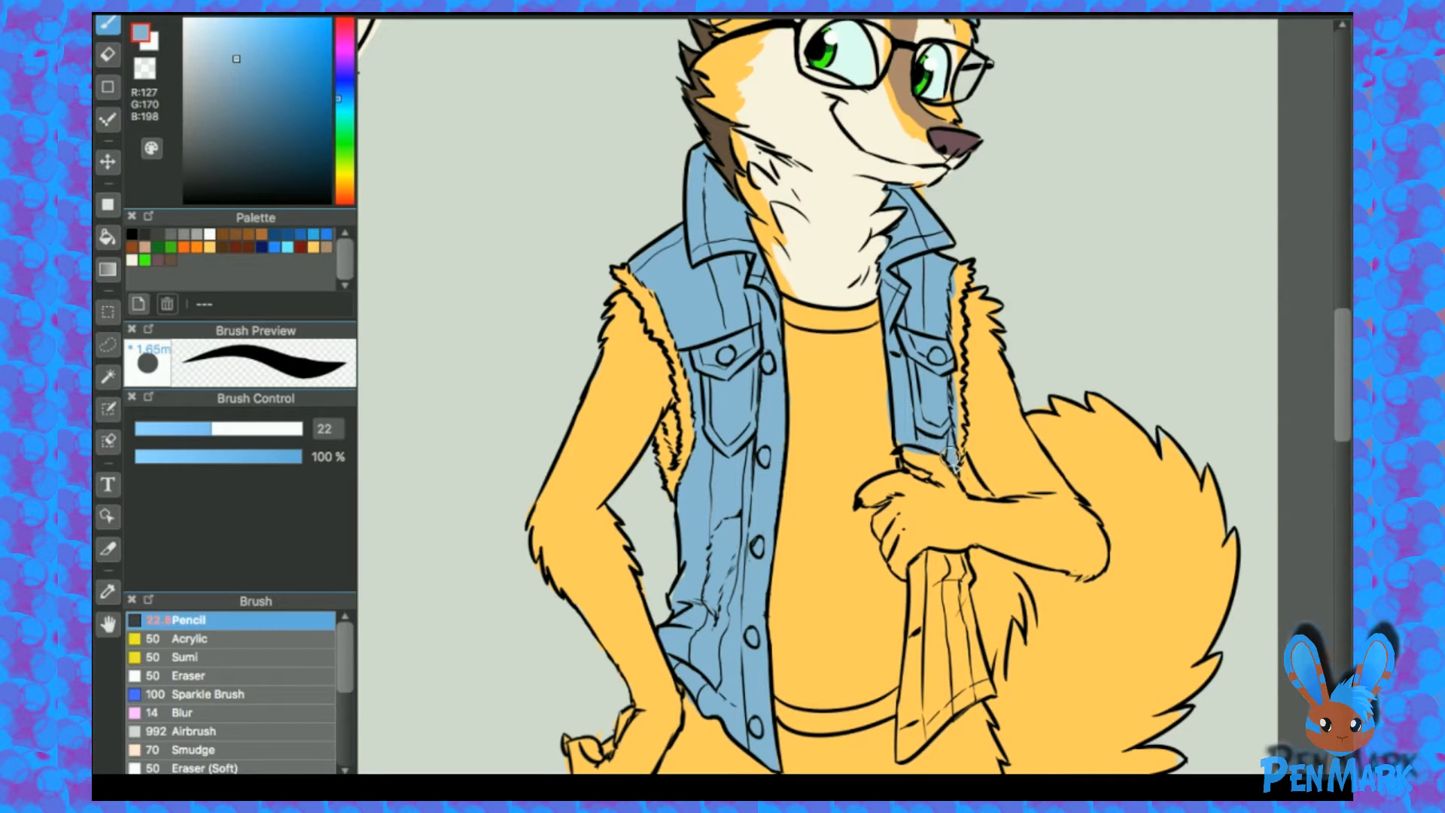
Step: Fill the vest flap below the gripping hand with denim blue down to its hem and outer edge
drag(915, 574, 952, 564)
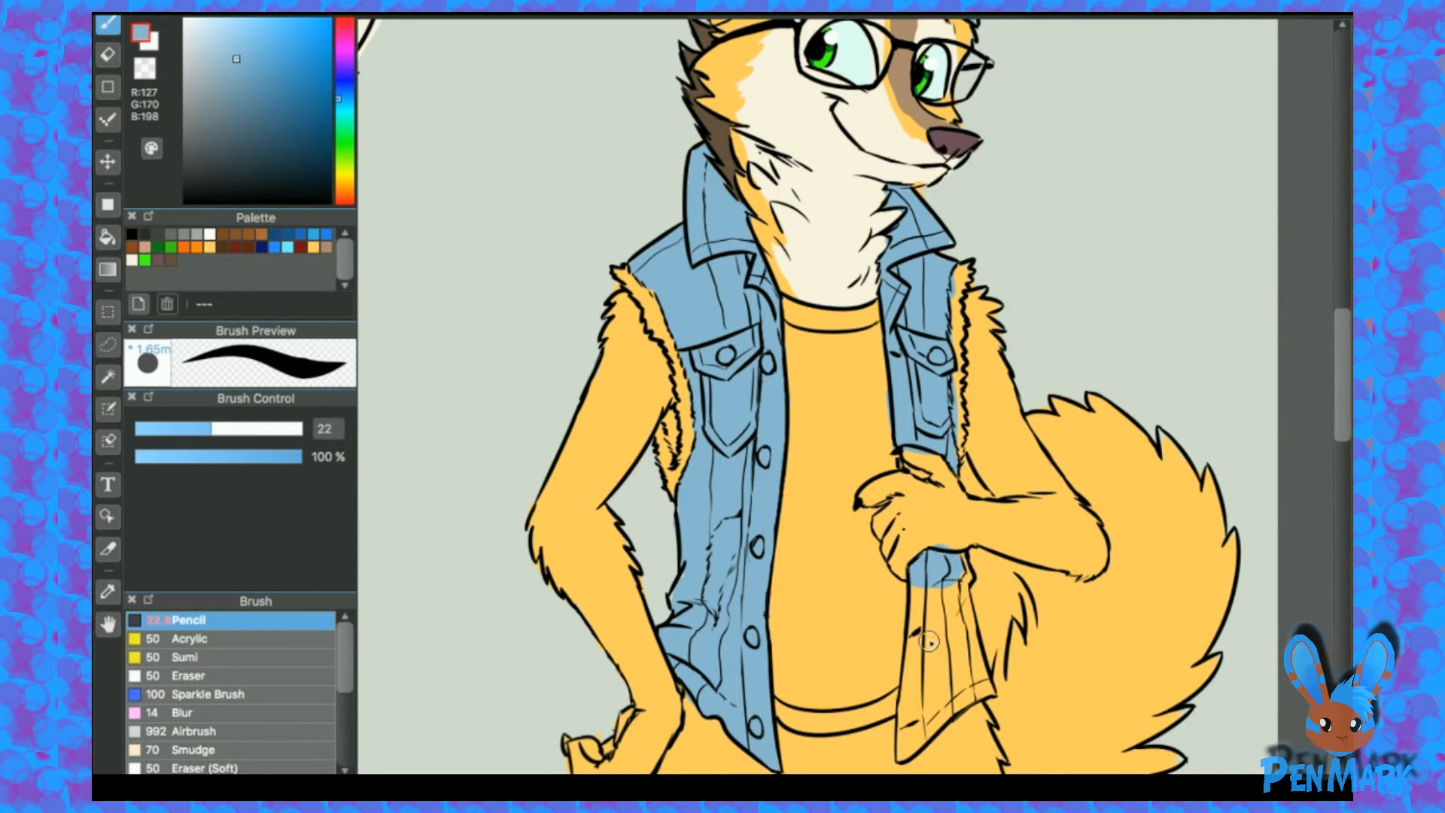
mouse_move(922, 646)
mouse_down()
mouse_move(915, 687)
mouse_move(950, 653)
mouse_move(949, 592)
mouse_move(921, 684)
mouse_up()
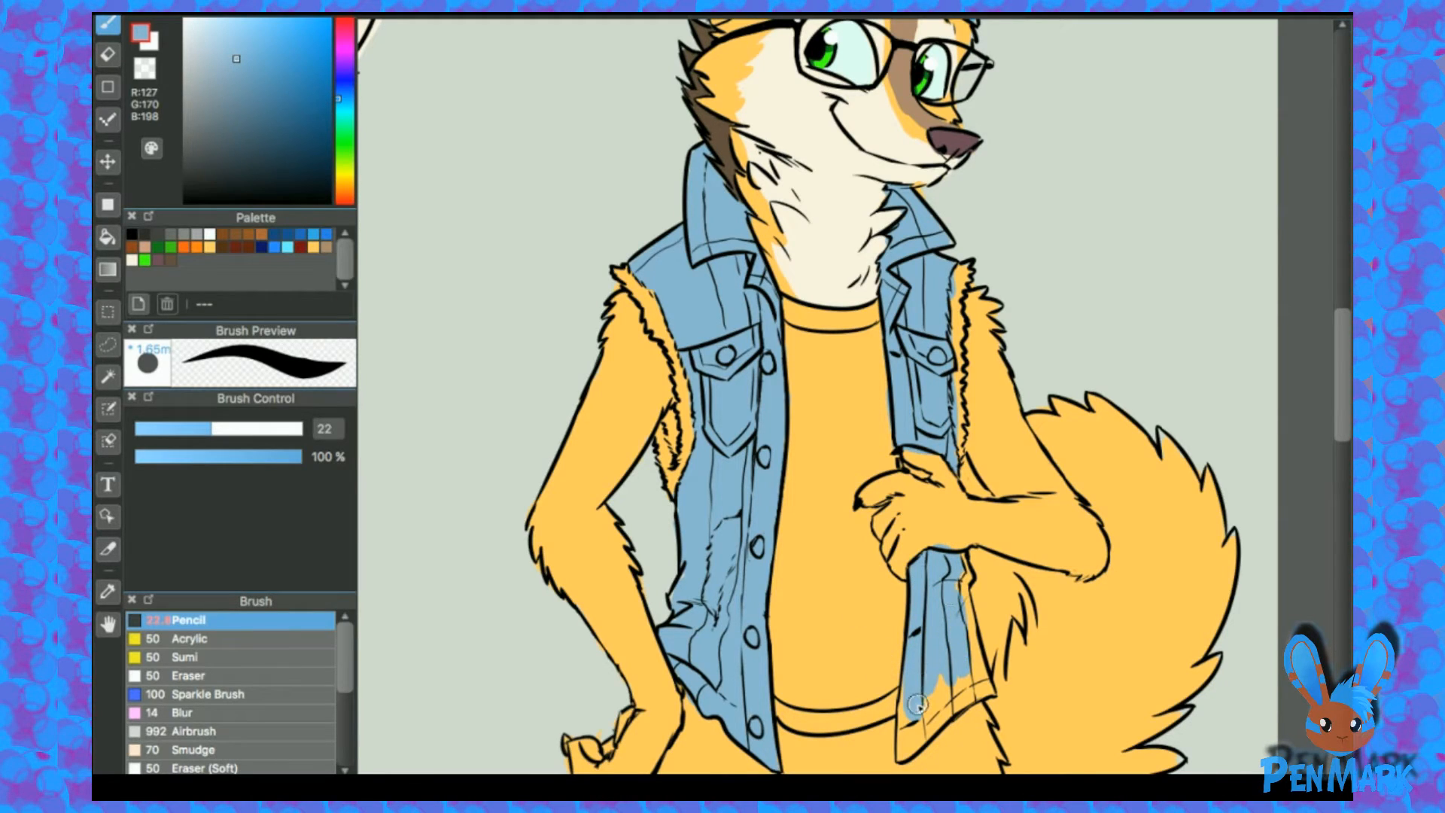
scroll(933, 427, down, 3)
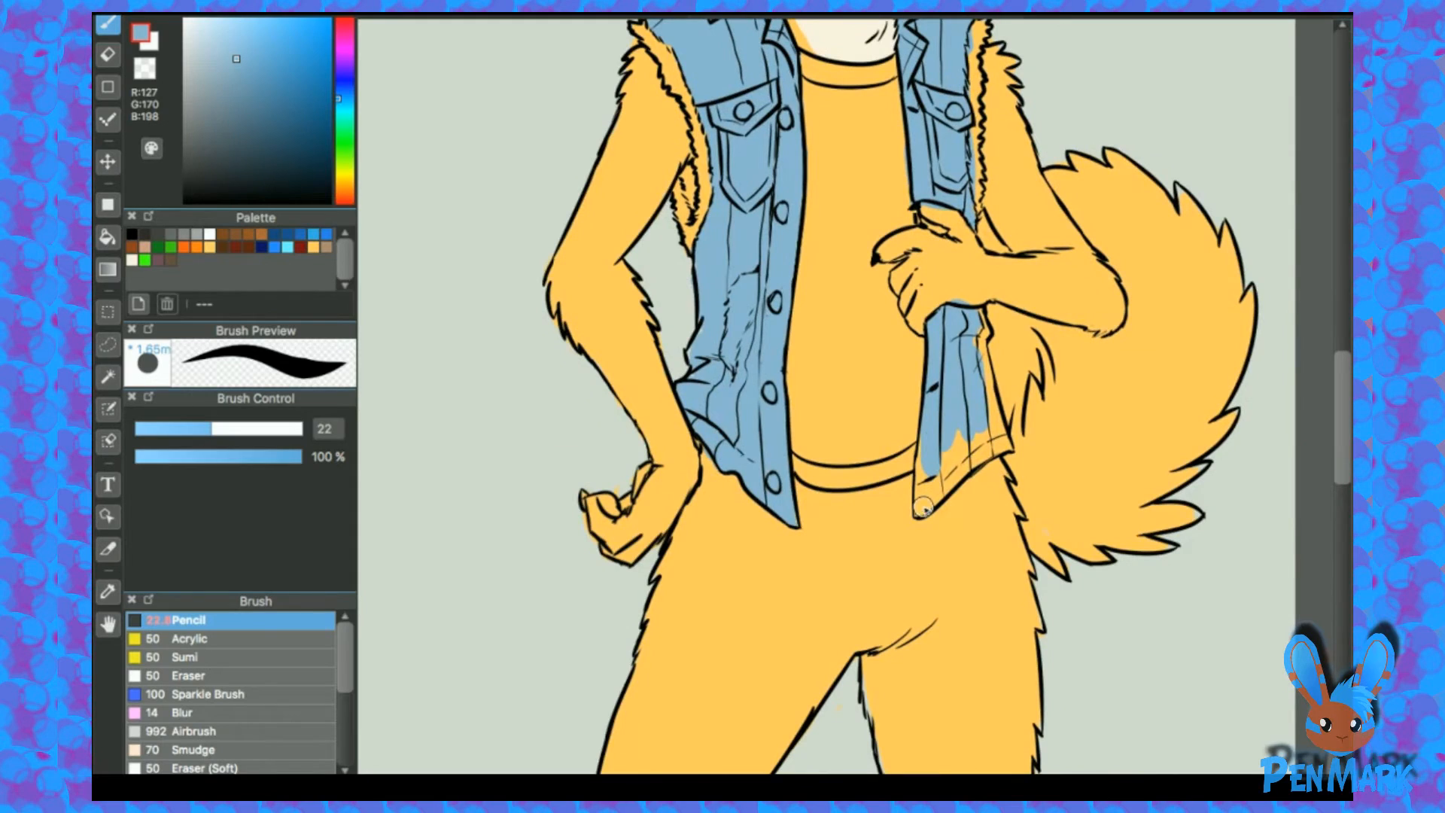
drag(923, 509, 977, 431)
drag(928, 484, 937, 416)
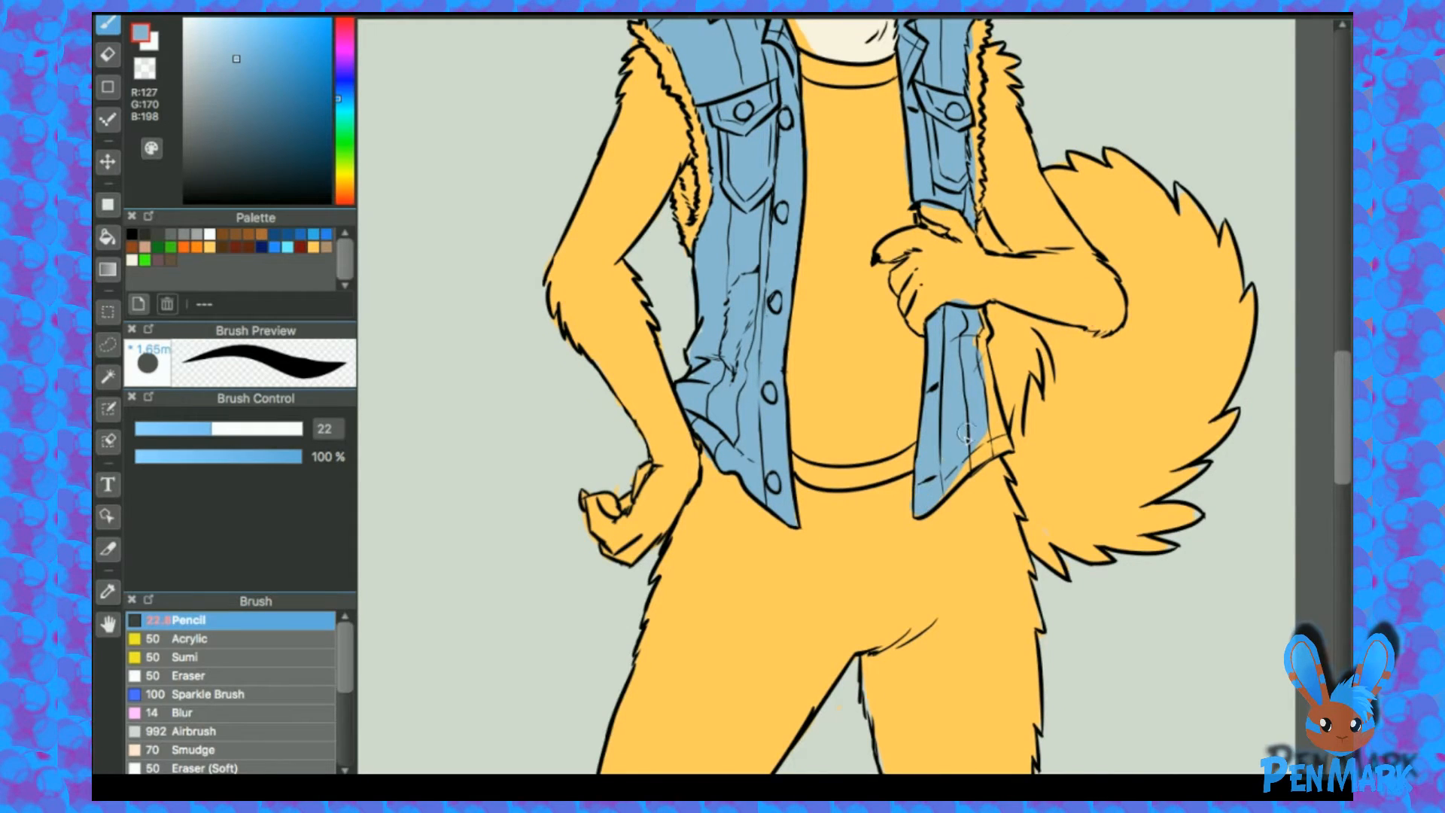
mouse_move(1005, 449)
mouse_down()
mouse_move(970, 347)
mouse_move(995, 425)
mouse_up()
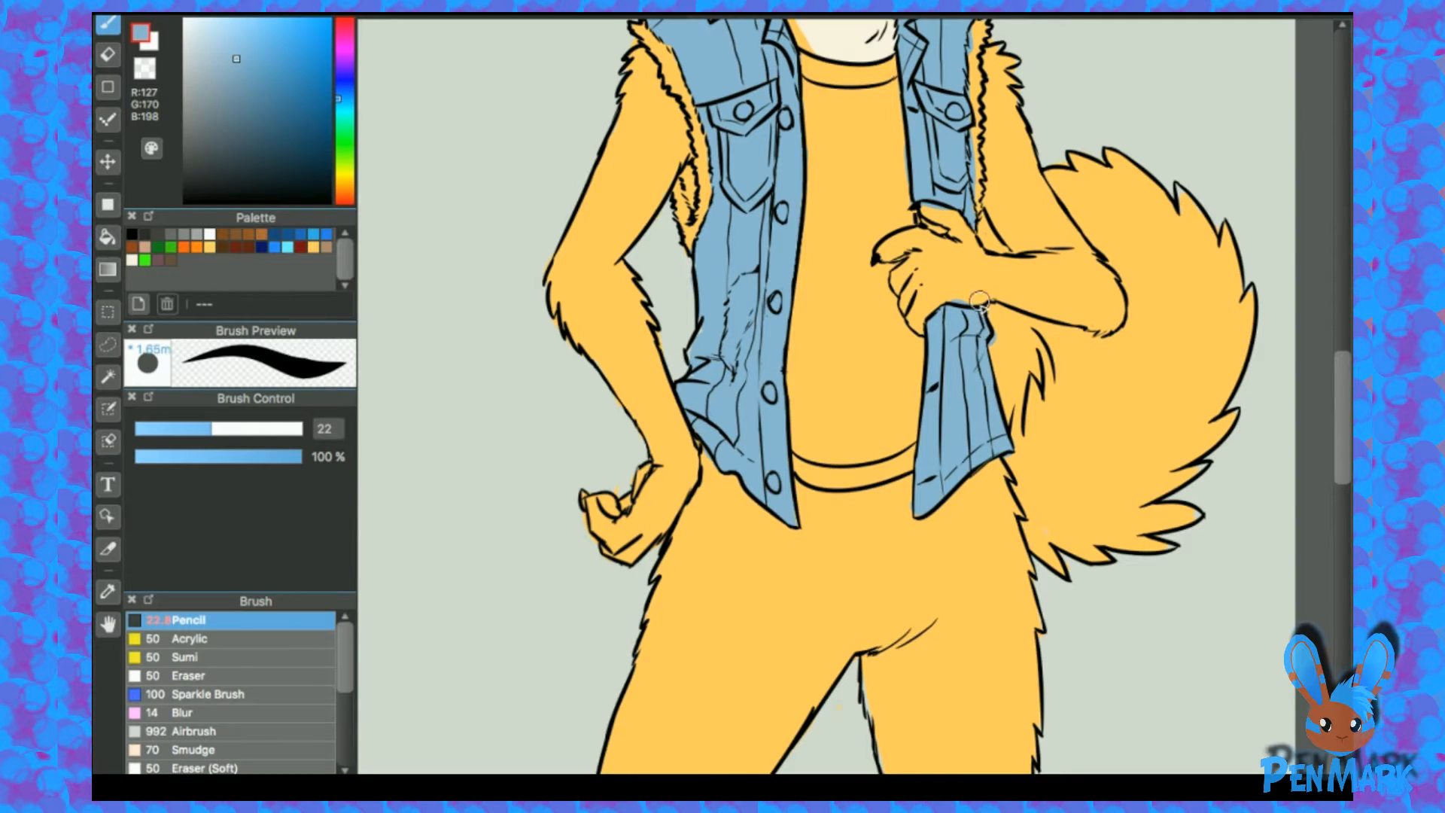
Step: Sample the orange fur colour to cover the blue overspill around the hand and vest flap, and resample the denim blue
alt+click(1004, 338)
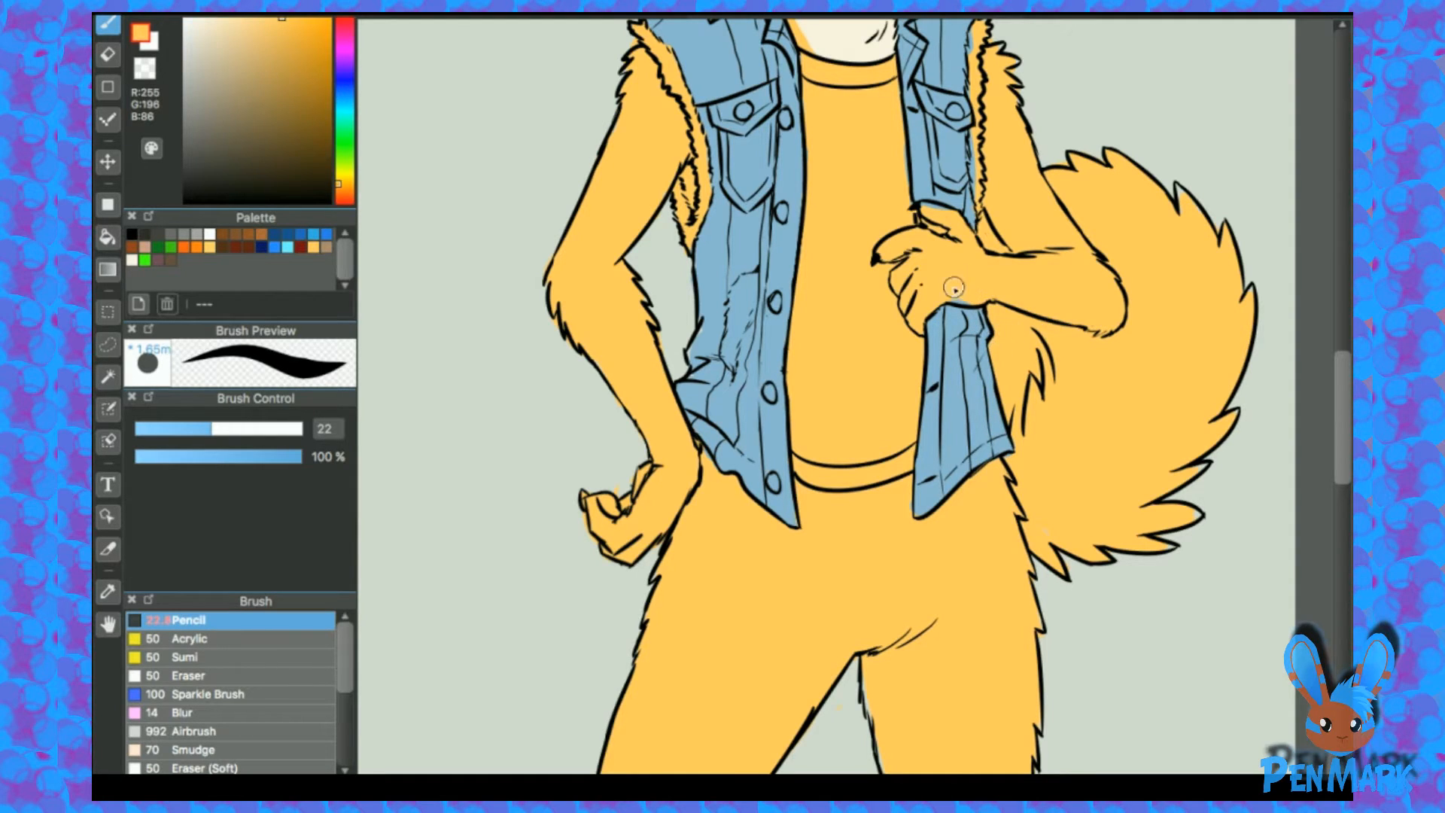
scroll(1009, 200, up, 4)
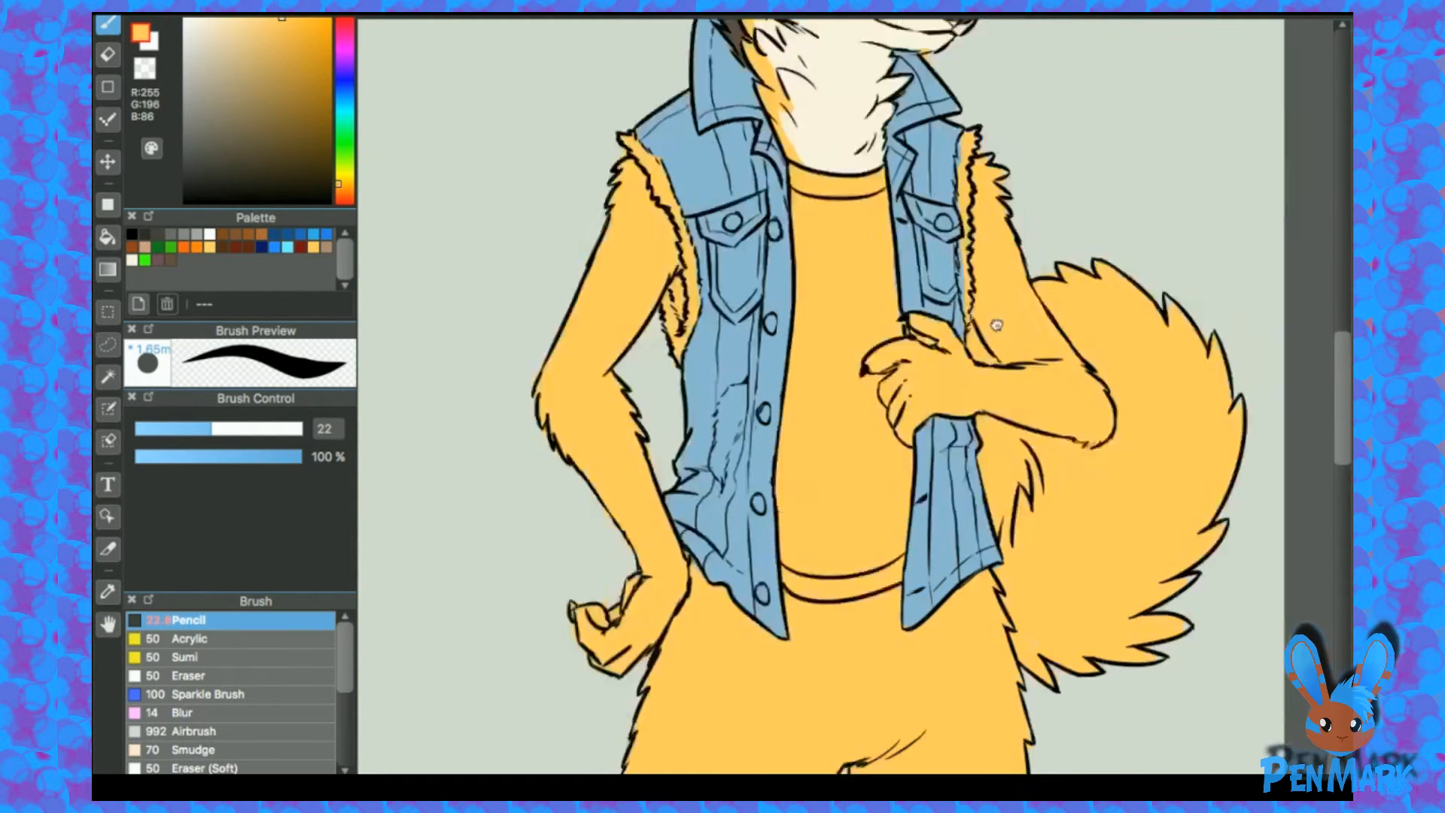
alt+click(655, 288)
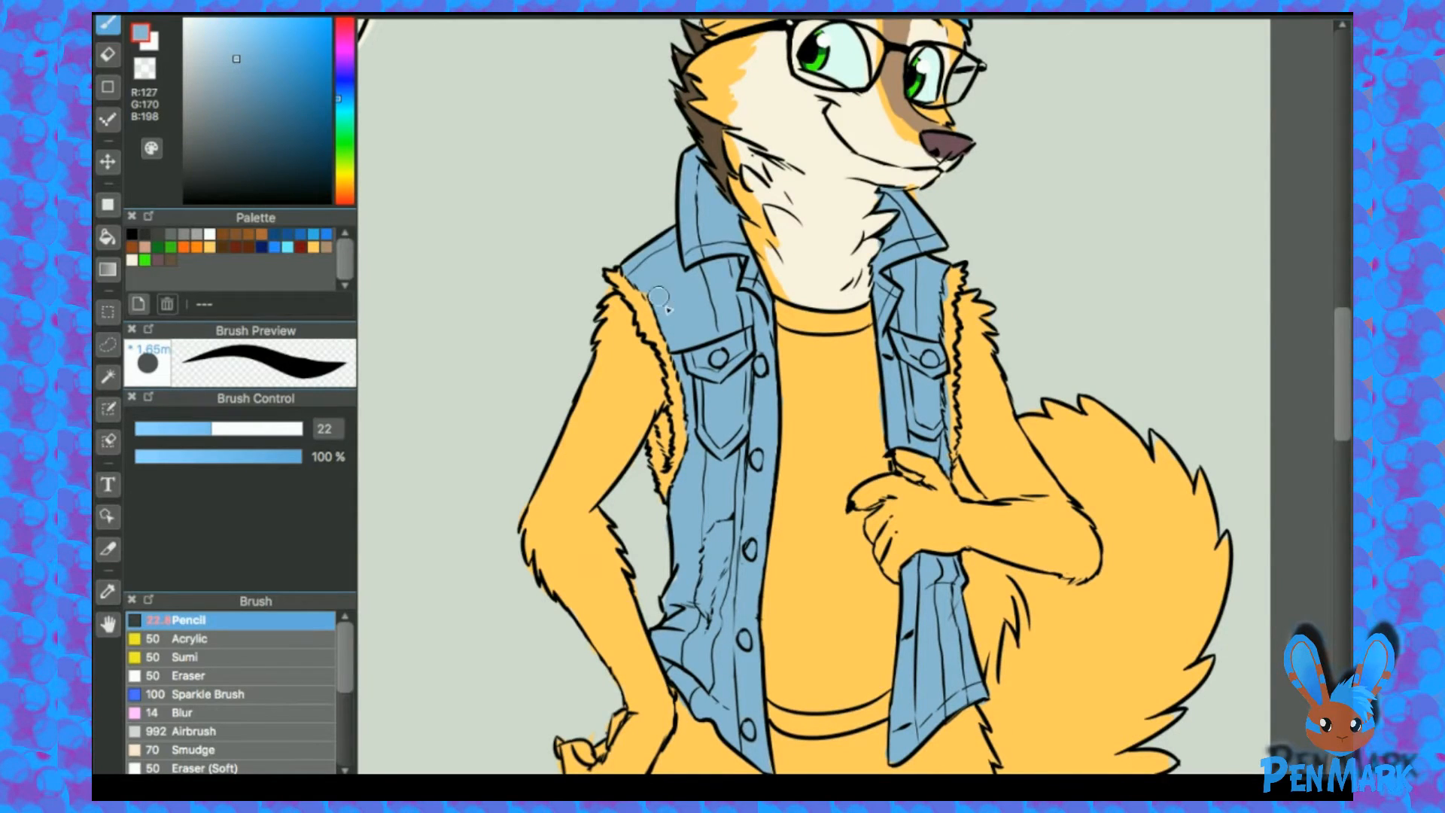
Step: Mix a dark charcoal, R42 G32 B32, and block in the centre of the shirt's neckband and chest
scroll(652, 290, down, 1)
click(198, 190)
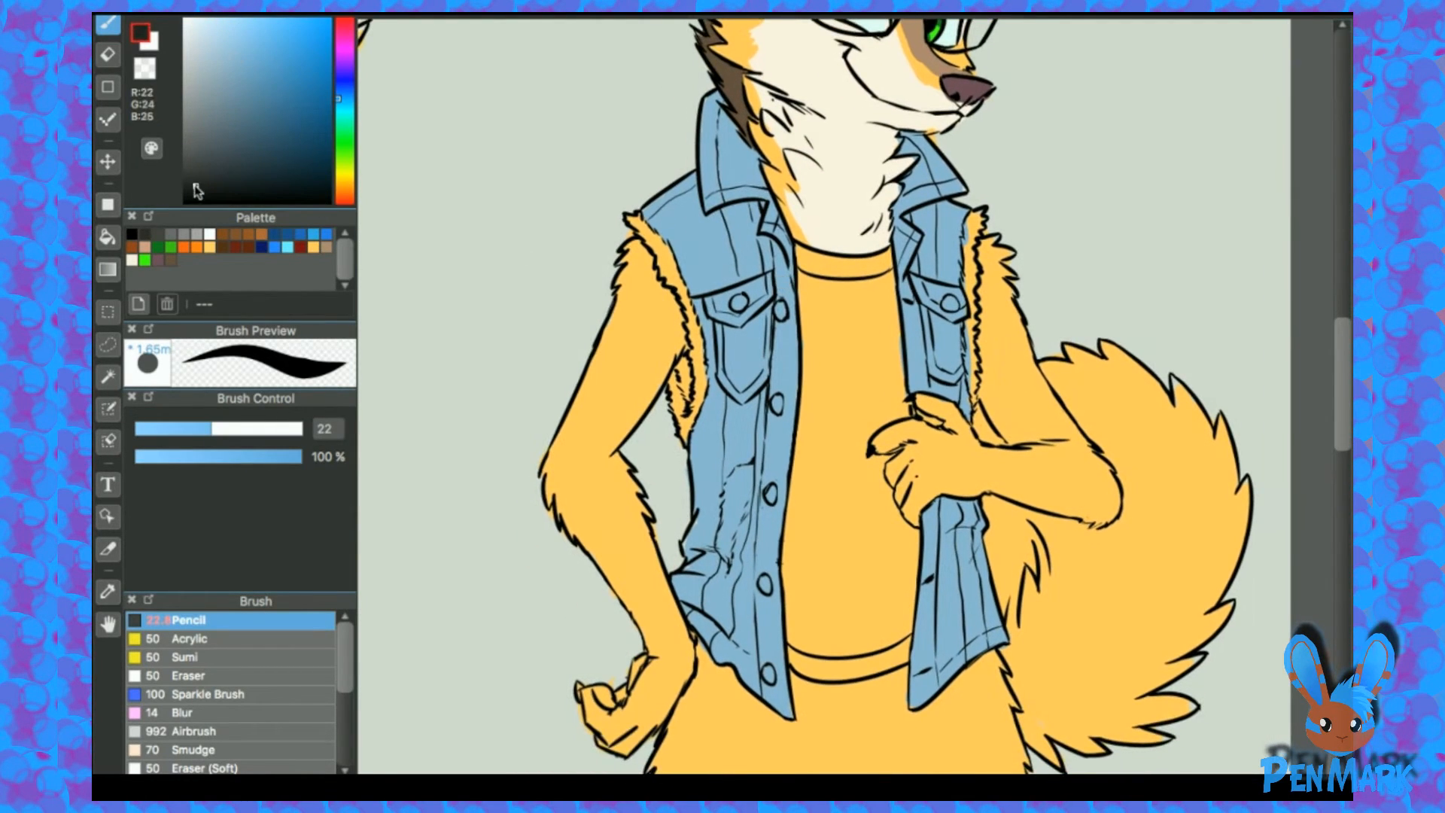
click(344, 200)
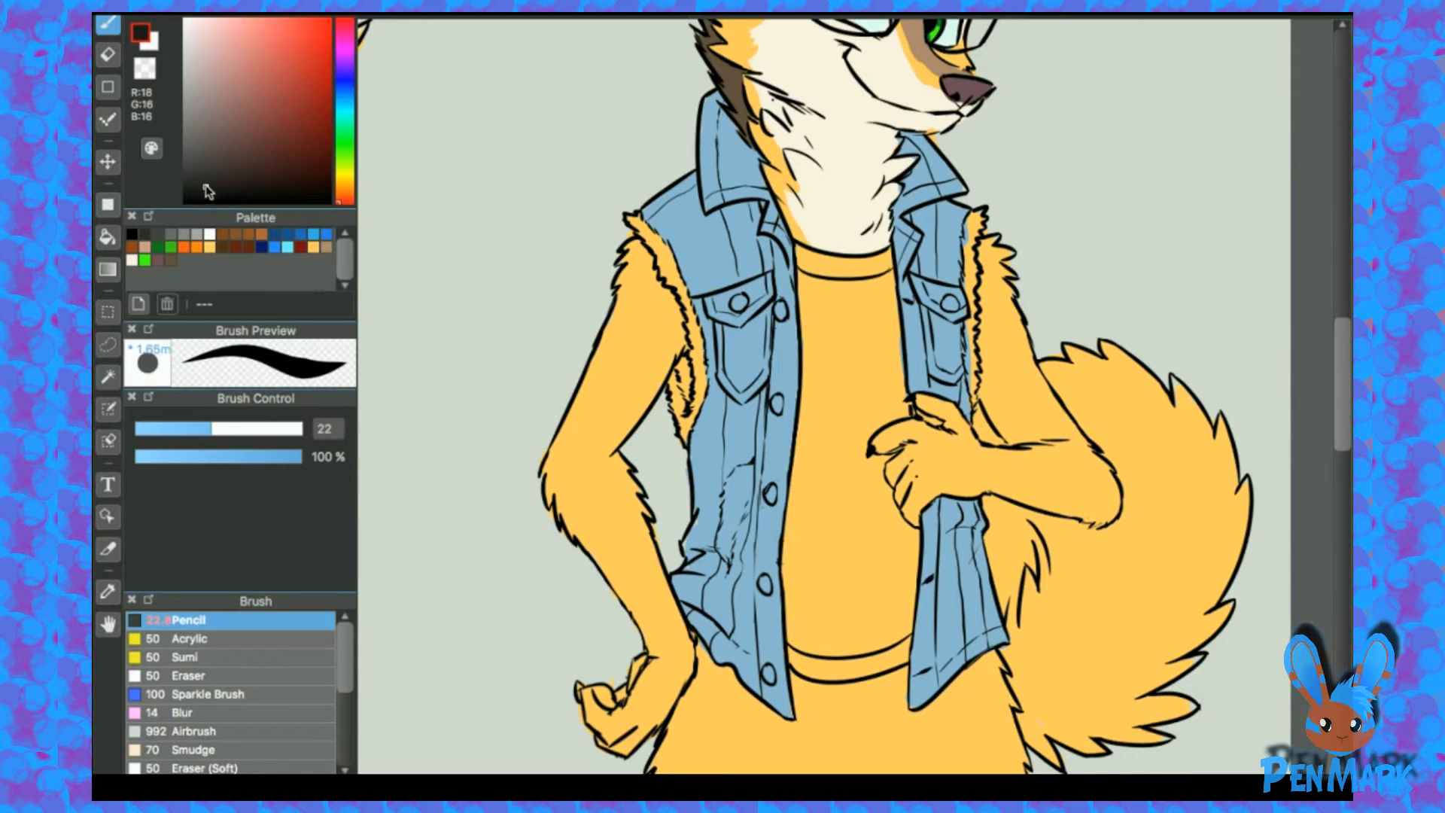
mouse_move(841, 330)
mouse_down()
mouse_move(872, 280)
mouse_move(850, 272)
mouse_move(881, 320)
mouse_up()
scroll(886, 271, up, 2)
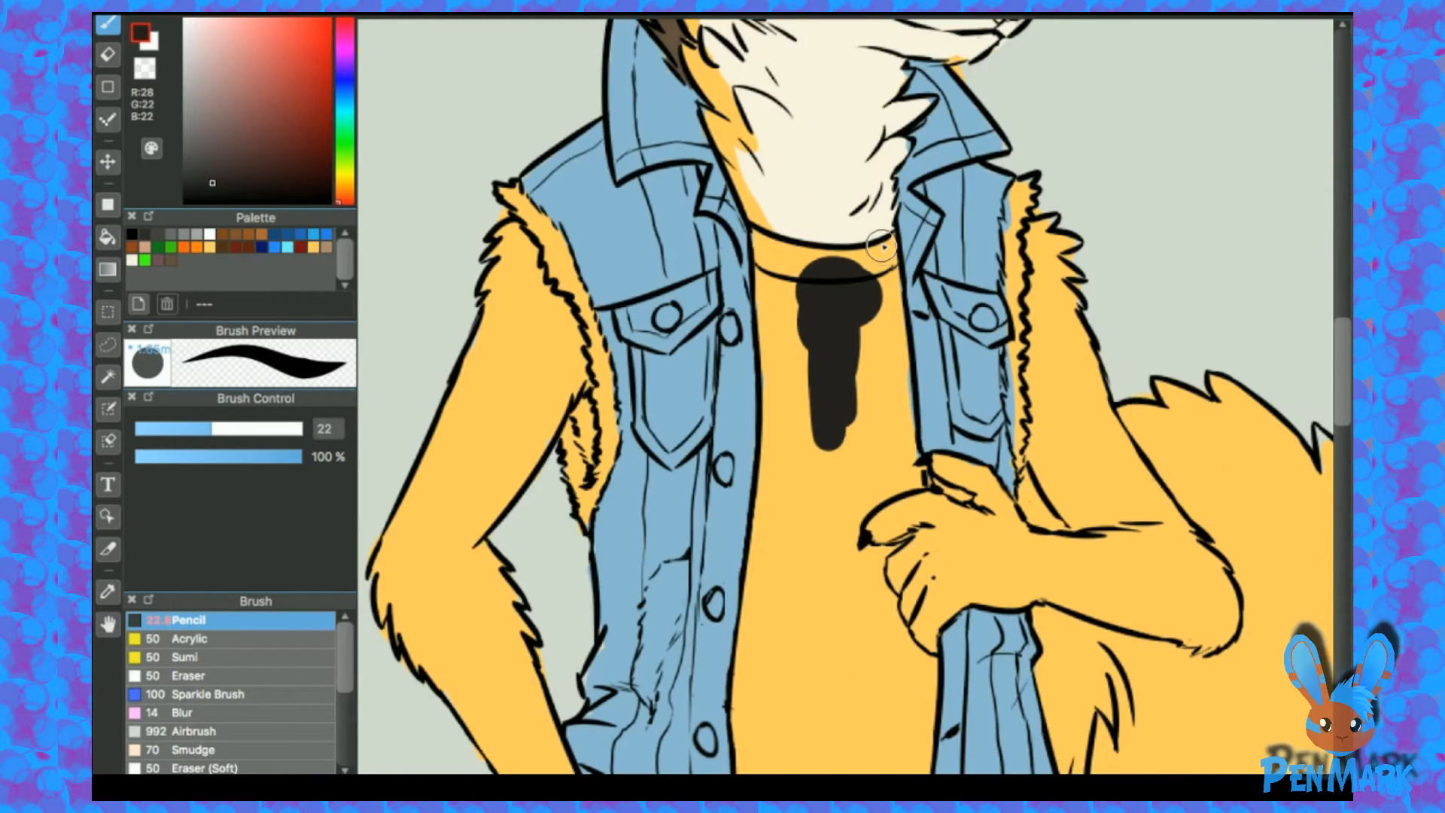
scroll(885, 251, up, 1)
click(216, 173)
mouse_move(842, 296)
mouse_down()
mouse_move(781, 287)
mouse_move(840, 437)
mouse_move(853, 298)
mouse_move(863, 405)
mouse_move(871, 287)
mouse_move(787, 280)
mouse_move(862, 275)
mouse_up()
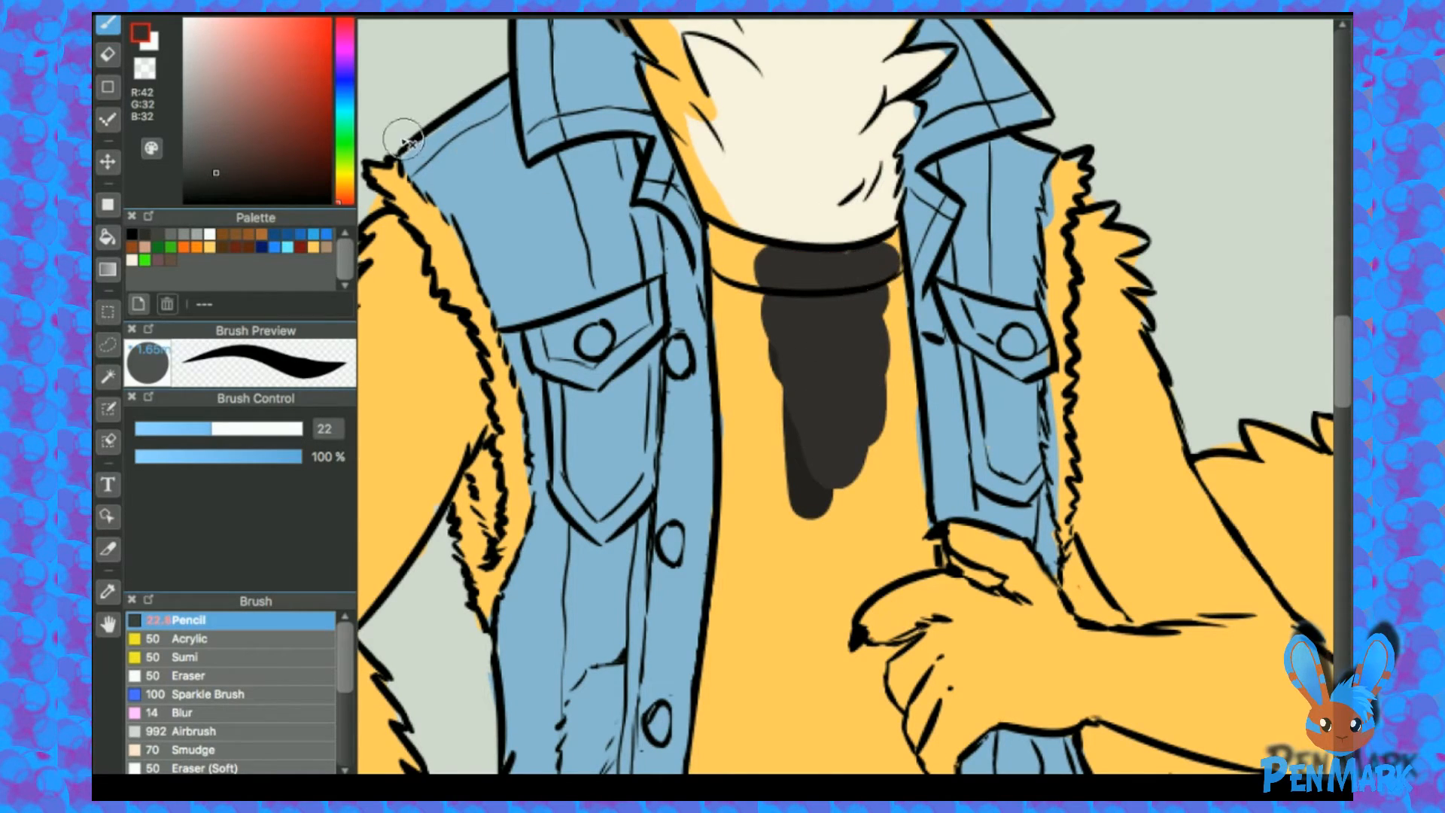
Step: Fill the shirt's neckband and upper chest with charcoal, sampling the cream neck fur and the charcoal to tidy the neckline
drag(357, 134, 373, 136)
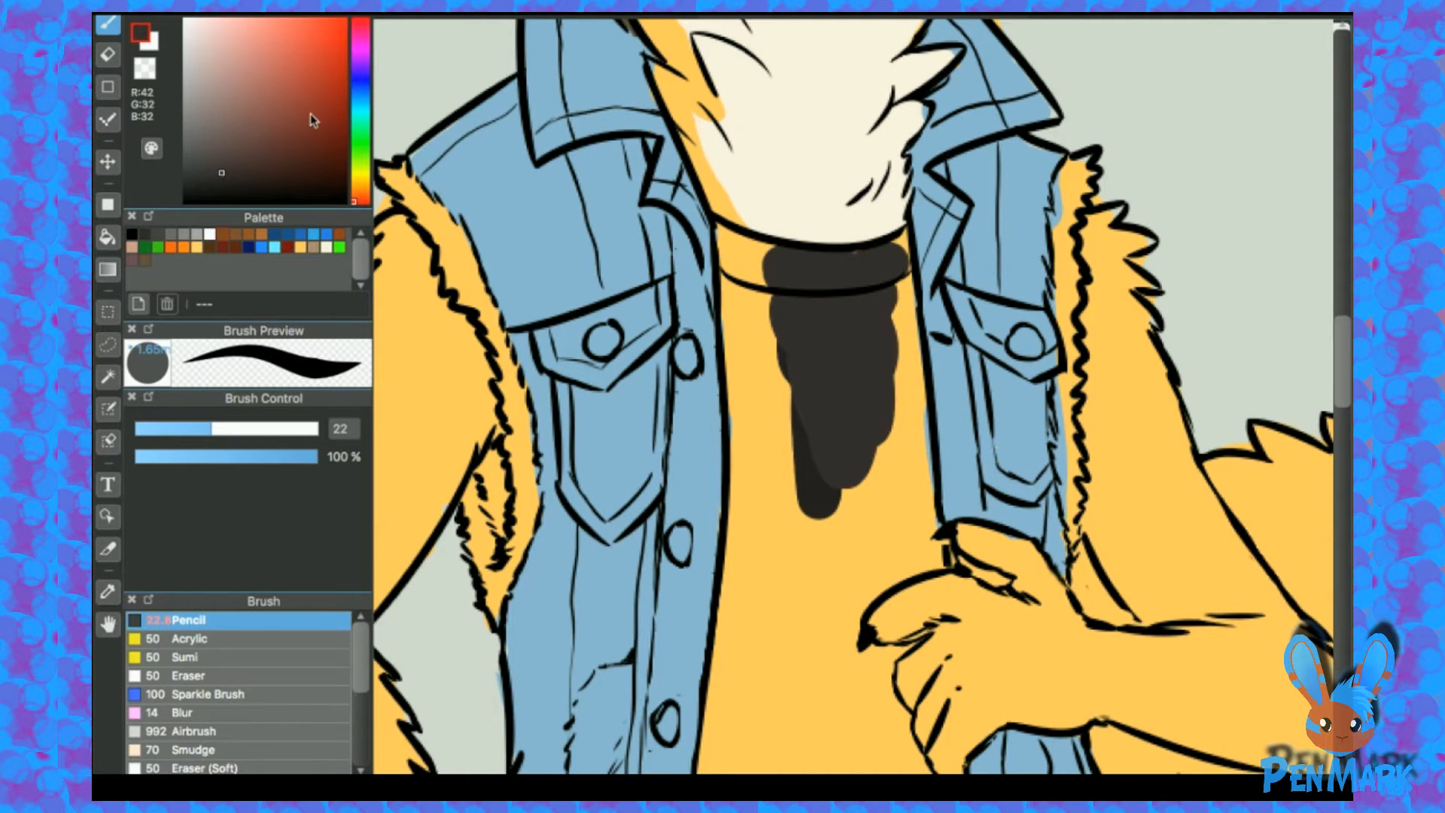
mouse_move(798, 278)
mouse_down()
mouse_move(747, 284)
mouse_move(778, 394)
mouse_move(778, 271)
mouse_move(727, 235)
mouse_move(819, 260)
mouse_move(793, 267)
mouse_move(901, 250)
mouse_move(899, 321)
mouse_move(900, 241)
mouse_up()
alt+click(825, 199)
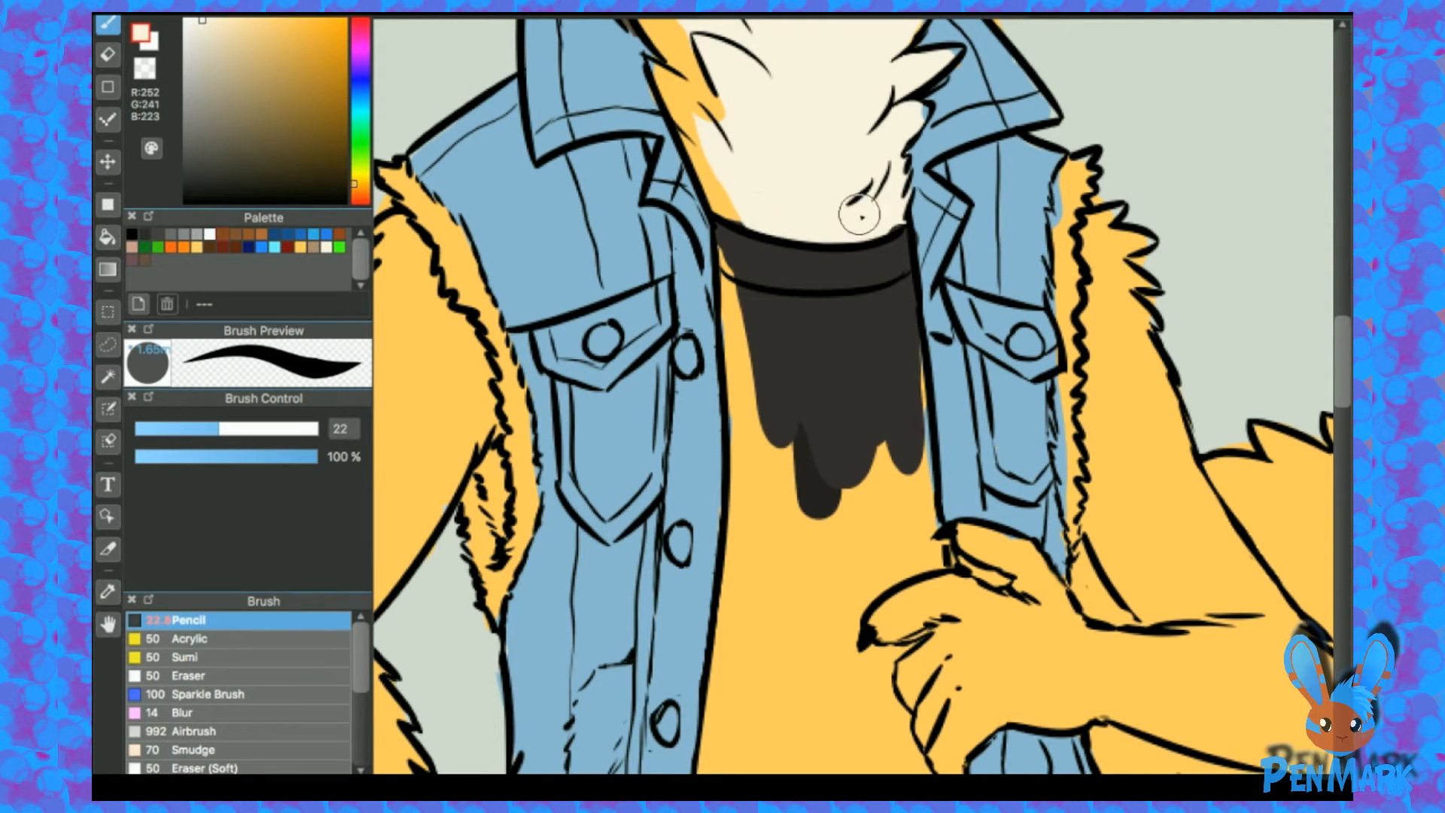
alt+click(836, 331)
mouse_move(730, 260)
mouse_down()
mouse_move(747, 333)
mouse_move(828, 451)
mouse_move(883, 336)
mouse_move(923, 532)
mouse_move(923, 510)
mouse_move(883, 561)
mouse_move(900, 554)
mouse_move(758, 381)
mouse_move(742, 678)
mouse_move(726, 670)
mouse_move(798, 655)
mouse_move(864, 574)
mouse_move(862, 298)
mouse_up()
mouse_move(768, 354)
mouse_down()
mouse_move(704, 652)
mouse_move(728, 509)
mouse_move(825, 390)
mouse_move(852, 390)
mouse_move(861, 409)
mouse_move(904, 389)
mouse_move(866, 395)
mouse_move(884, 468)
mouse_move(932, 548)
mouse_up()
Step: Fill the middle of the shirt with charcoal down past the hand gripping the vest, resampling colours along the edges
scroll(932, 548, down, 5)
drag(865, 381, 941, 384)
right_click(979, 354)
drag(982, 327, 980, 288)
right_click(939, 394)
drag(937, 340, 938, 348)
Step: Paint the shirt's hem band charcoal and fill the remaining orange gap above it
mouse_move(928, 459)
mouse_down()
mouse_move(904, 590)
mouse_move(919, 587)
mouse_move(744, 607)
mouse_move(810, 600)
mouse_up()
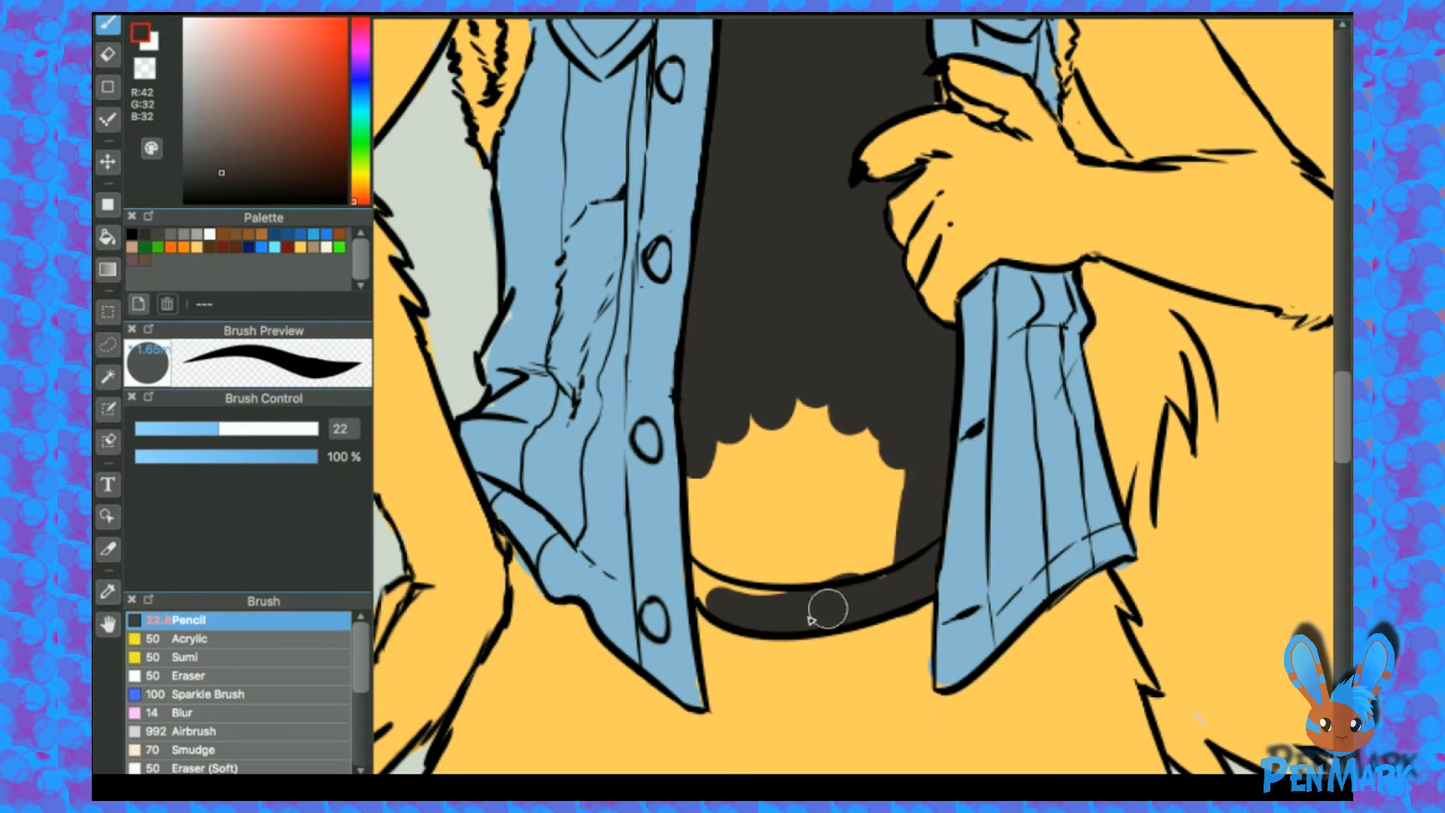
mouse_move(700, 471)
mouse_down()
mouse_move(729, 619)
mouse_move(708, 520)
mouse_up()
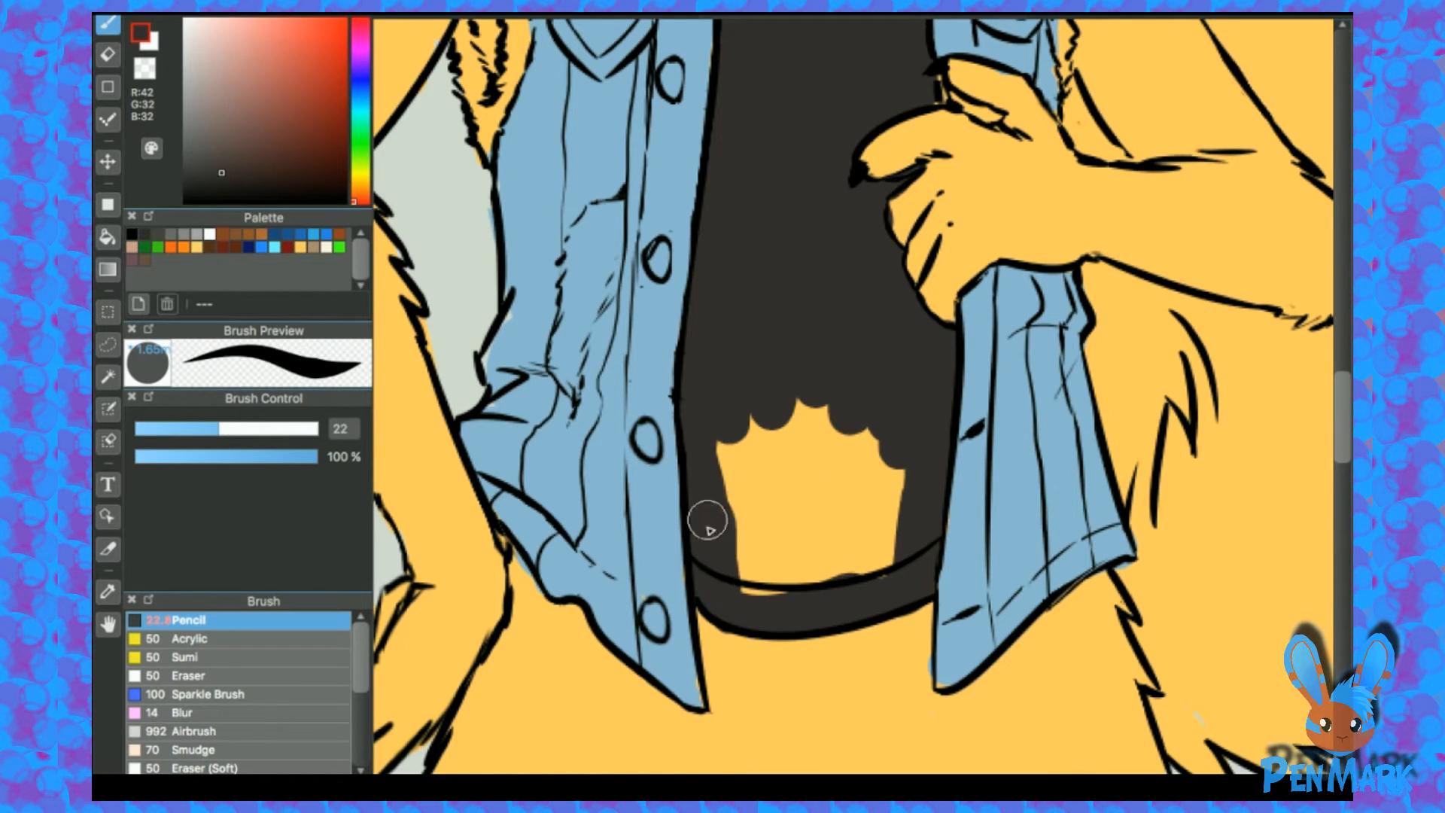
alt+click(652, 566)
mouse_move(707, 521)
mouse_down()
mouse_move(746, 599)
mouse_move(783, 383)
mouse_move(856, 482)
mouse_move(911, 438)
mouse_move(762, 589)
mouse_up()
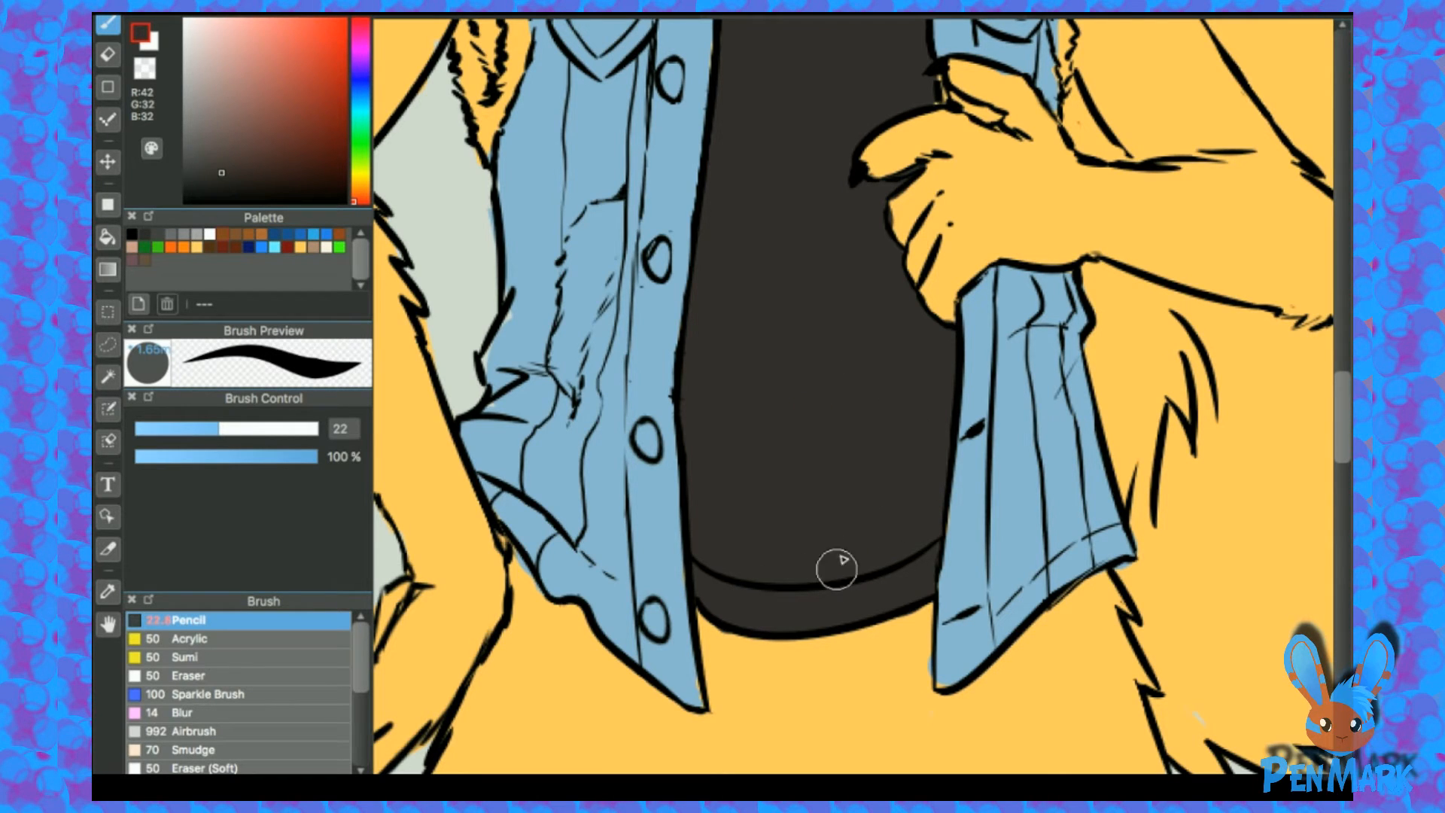
Step: Mix a pale yellow, R248 G229 B156, and paint the frayed armhole trim on the side of the lowered arm
scroll(813, 384, up, 6)
scroll(819, 461, down, 2)
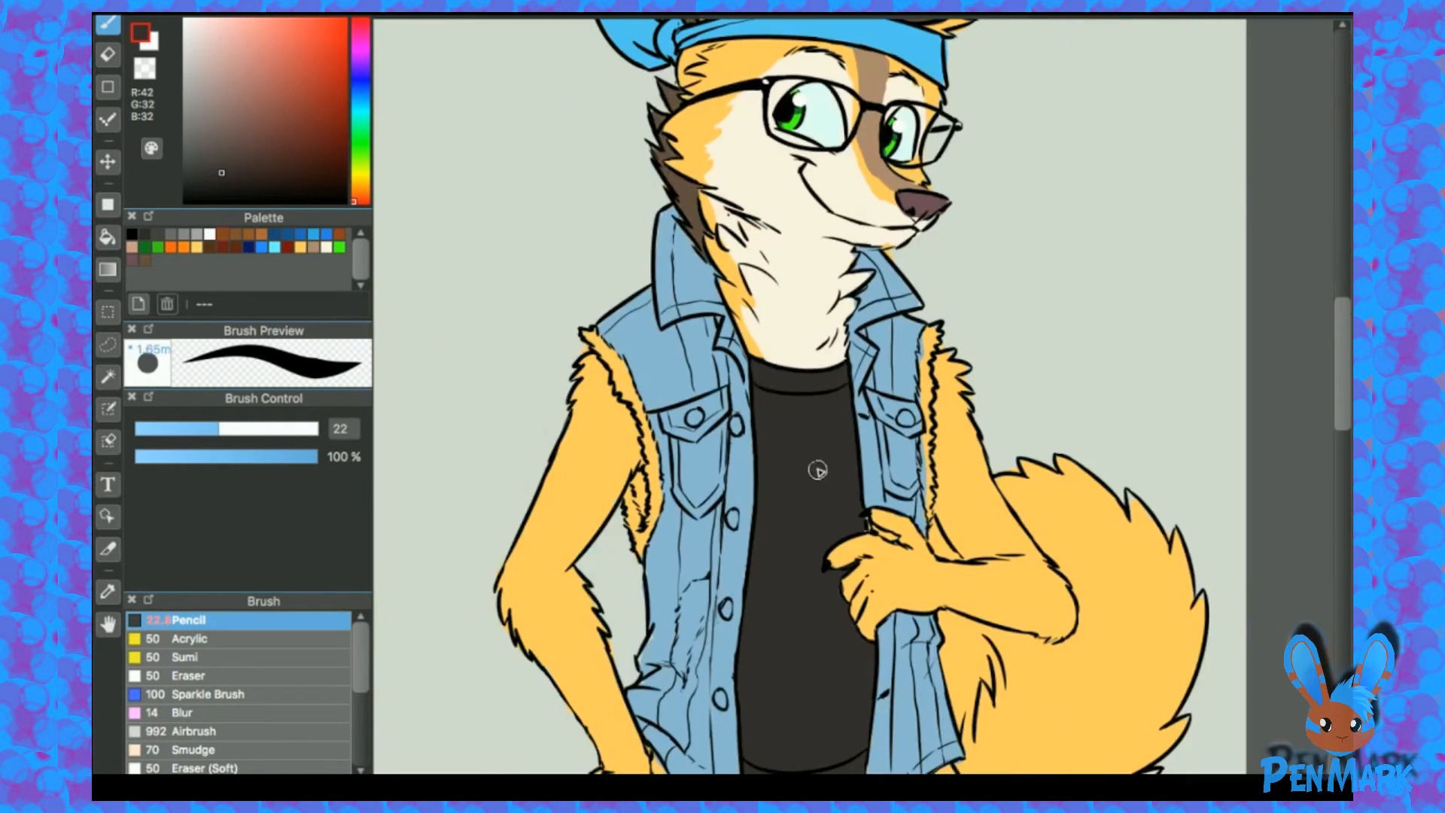
drag(818, 471, 841, 338)
drag(787, 293, 787, 355)
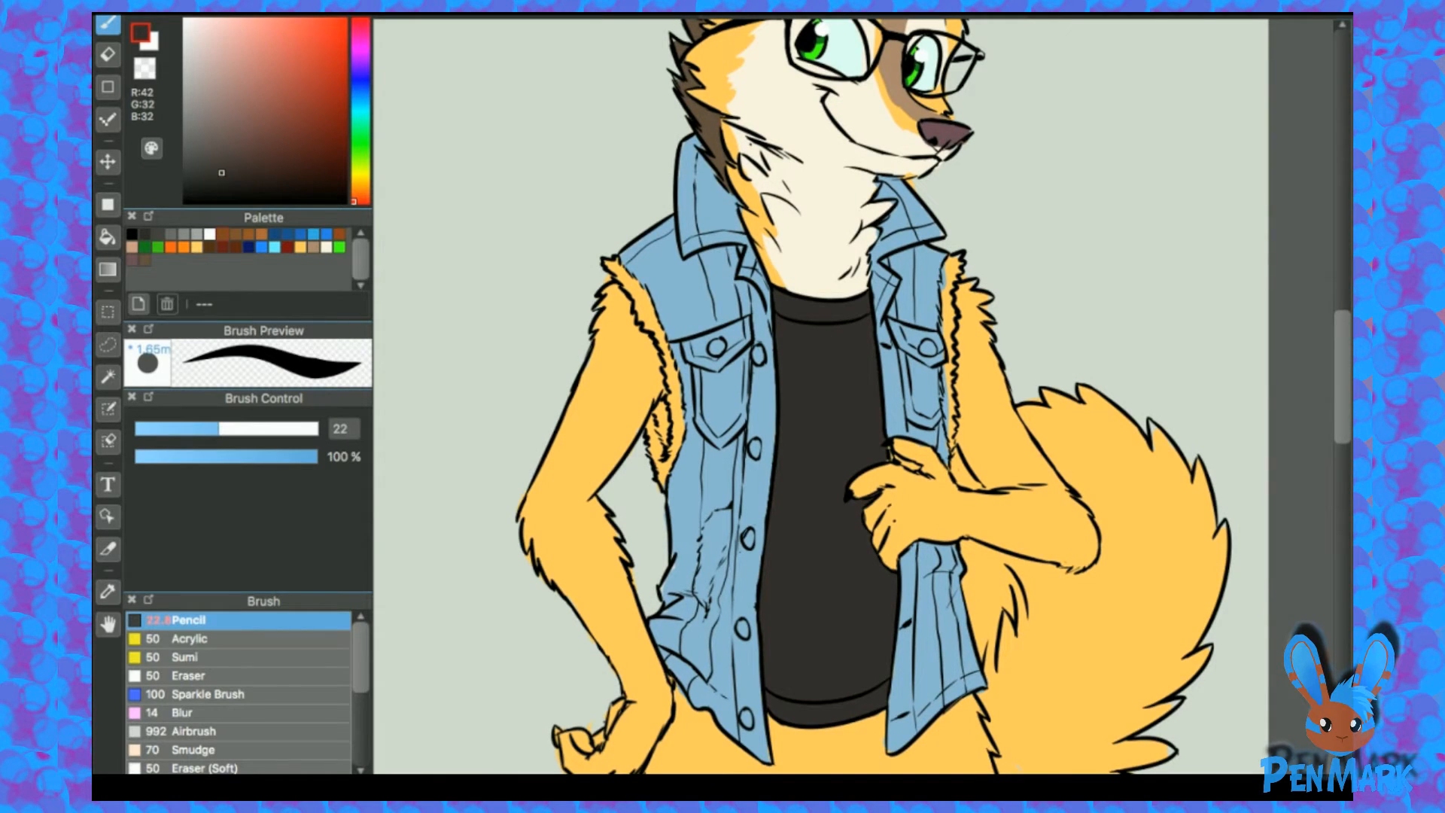
right_click(813, 263)
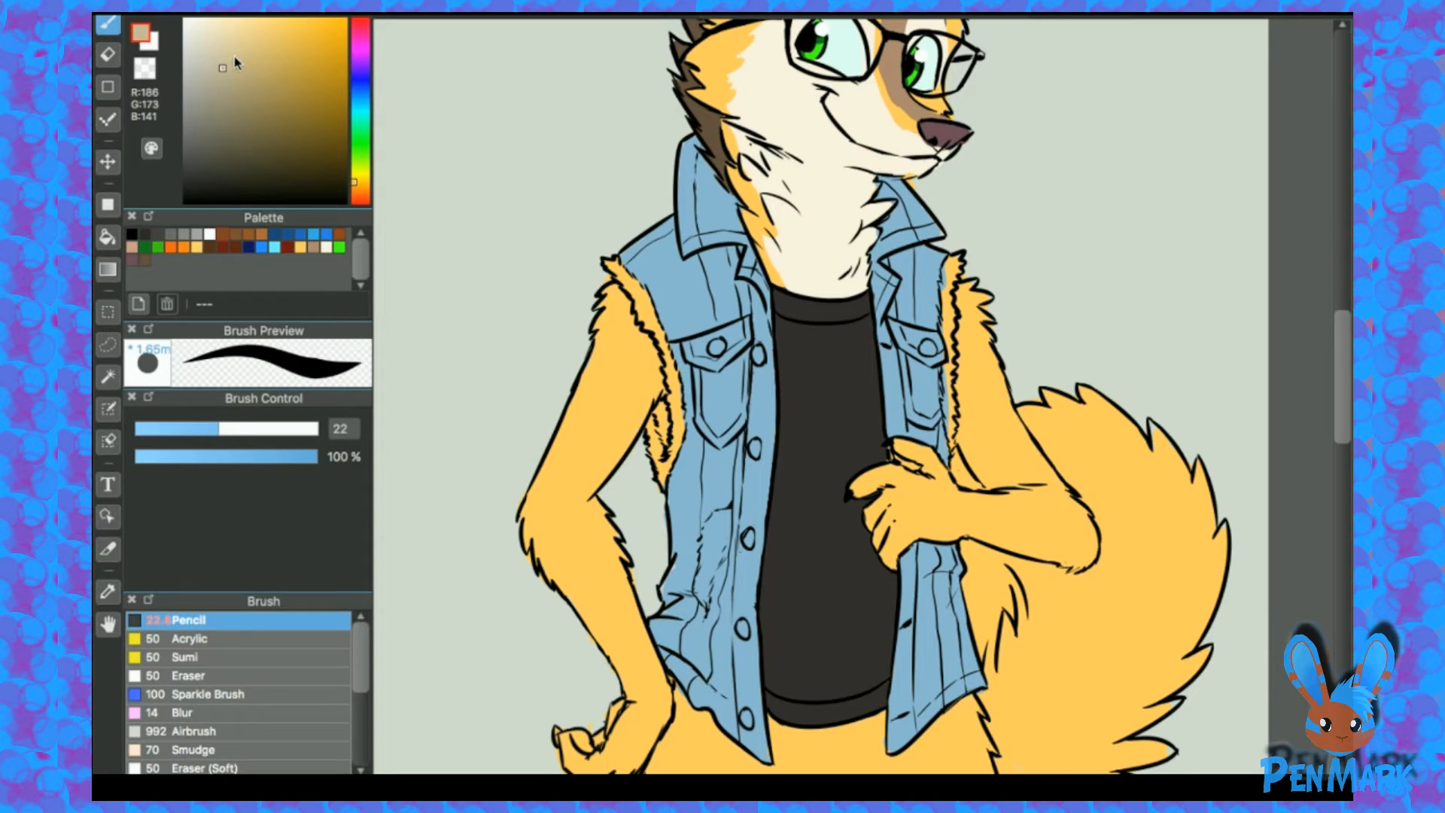
click(364, 180)
drag(610, 258, 631, 277)
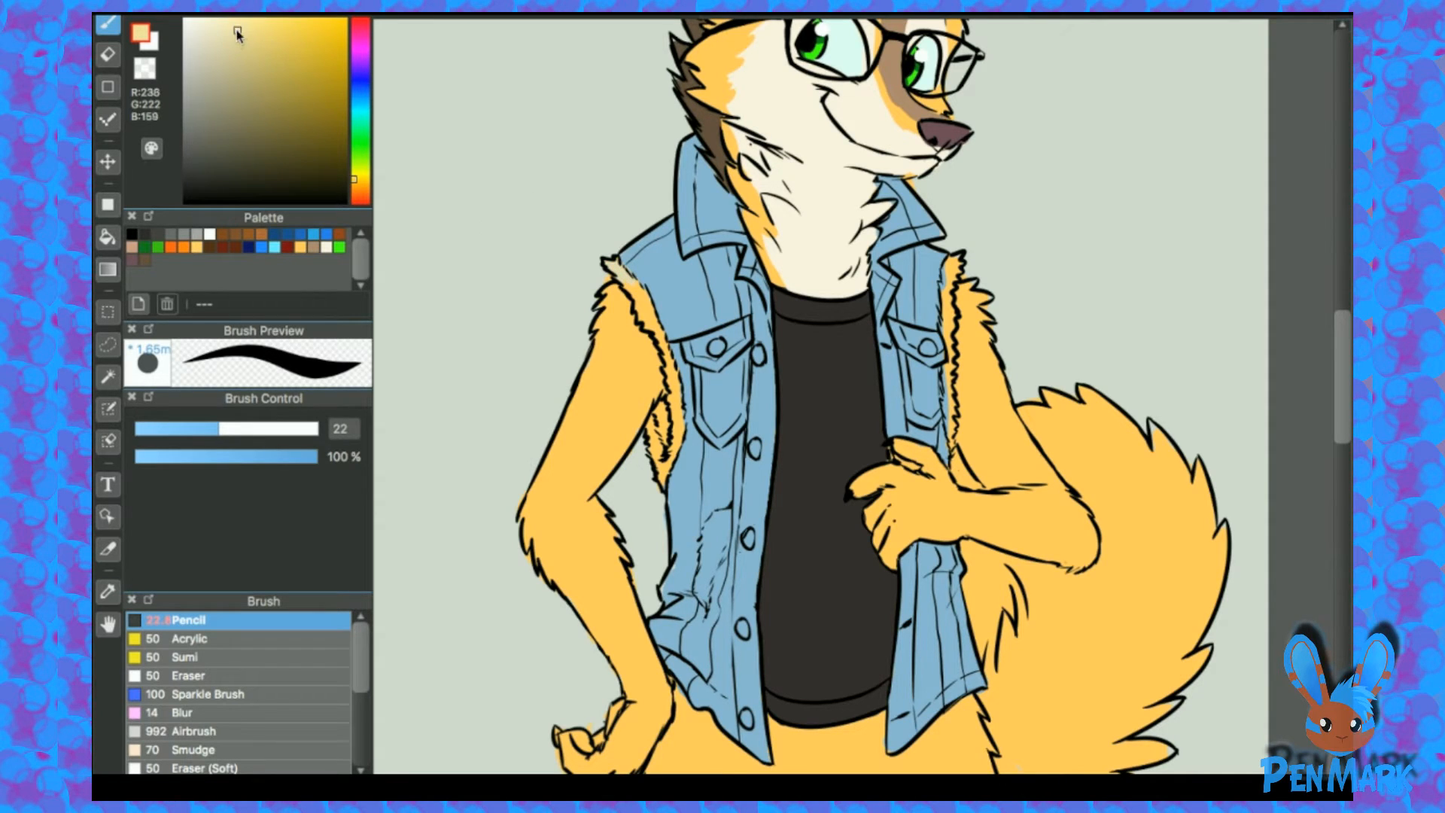
mouse_move(616, 262)
mouse_down()
mouse_move(676, 398)
mouse_move(657, 460)
mouse_up()
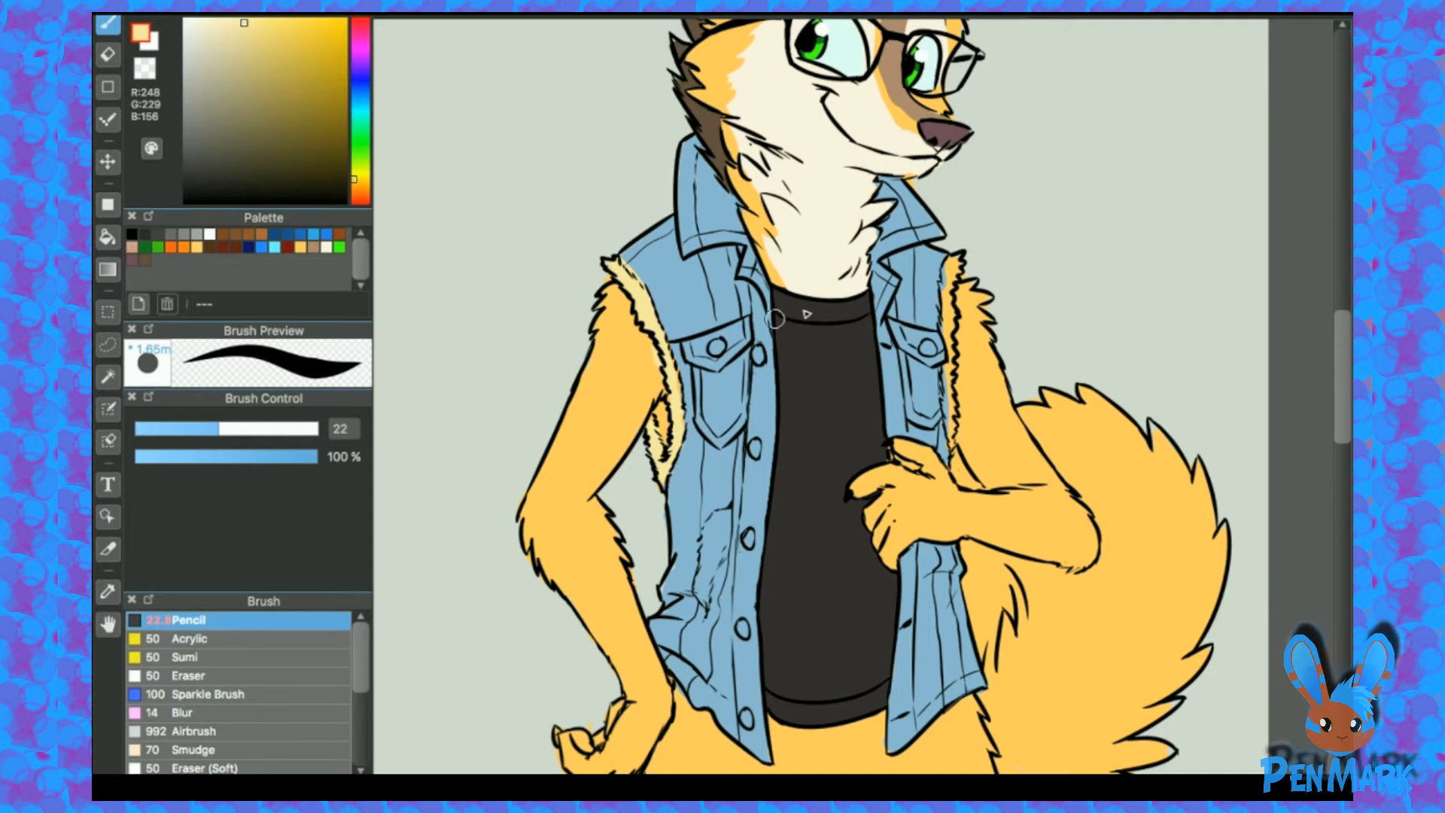
Step: Paint the opposite armhole's frayed trim and the torn patch below the chest pocket pale yellow
drag(956, 250, 953, 435)
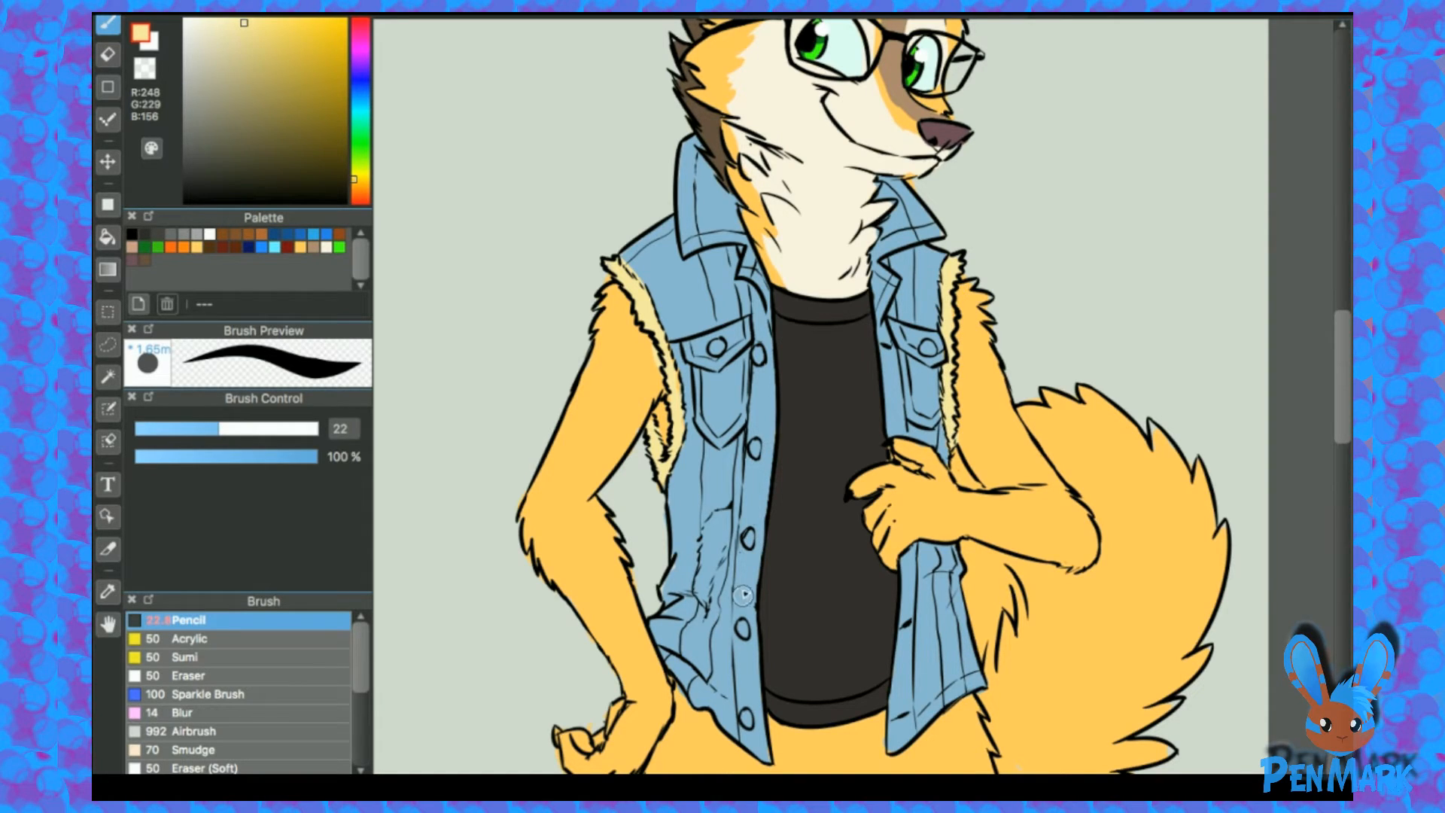
drag(705, 561, 717, 526)
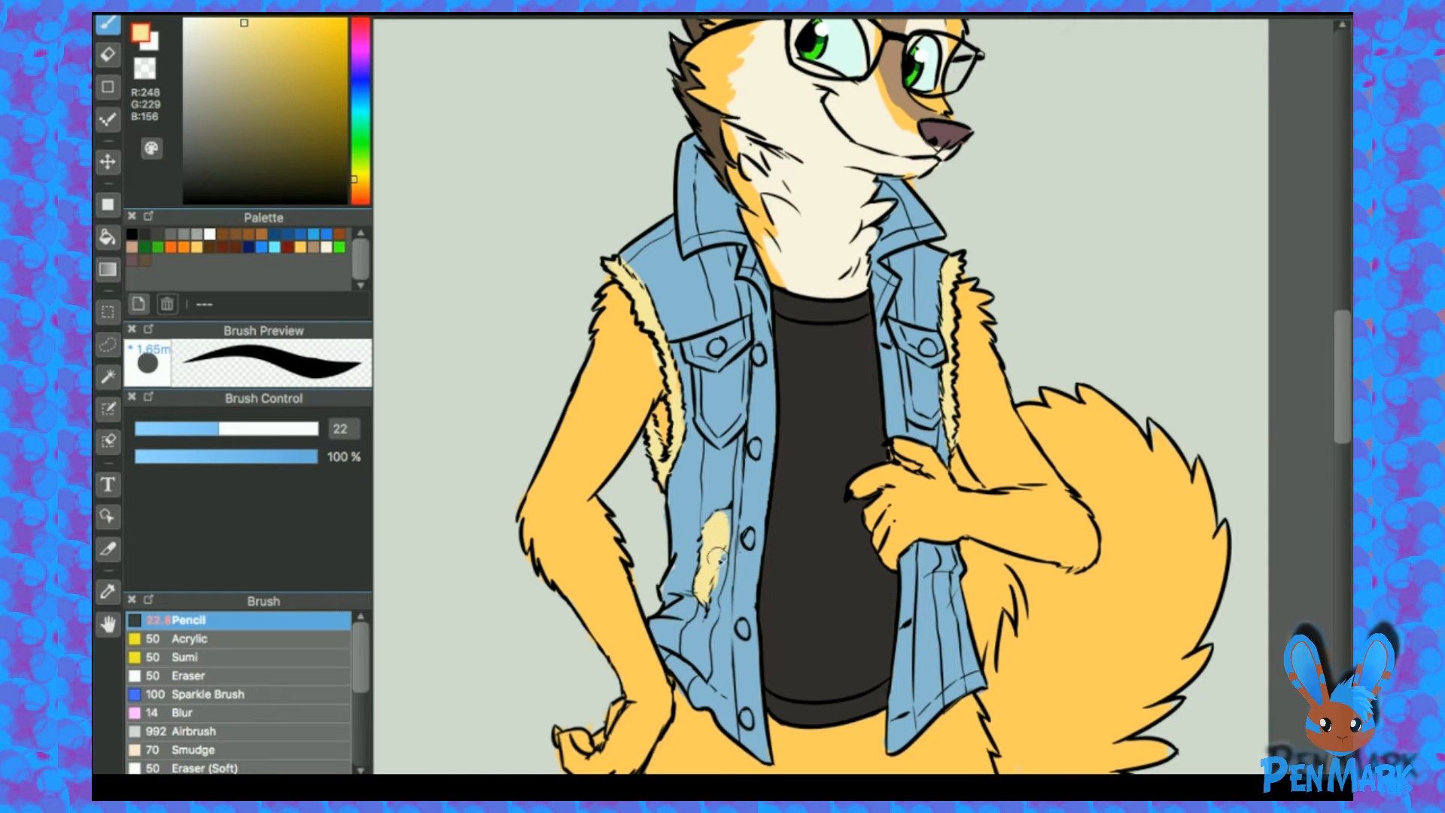
mouse_move(914, 343)
mouse_down()
mouse_move(989, 388)
mouse_move(951, 372)
mouse_up()
Step: Sample the denim blue, darken it to R101 G133 B155 and paint the vest's inside showing through the armhole with a smaller brush
scroll(707, 384, up, 2)
drag(708, 338, 717, 222)
right_click(746, 163)
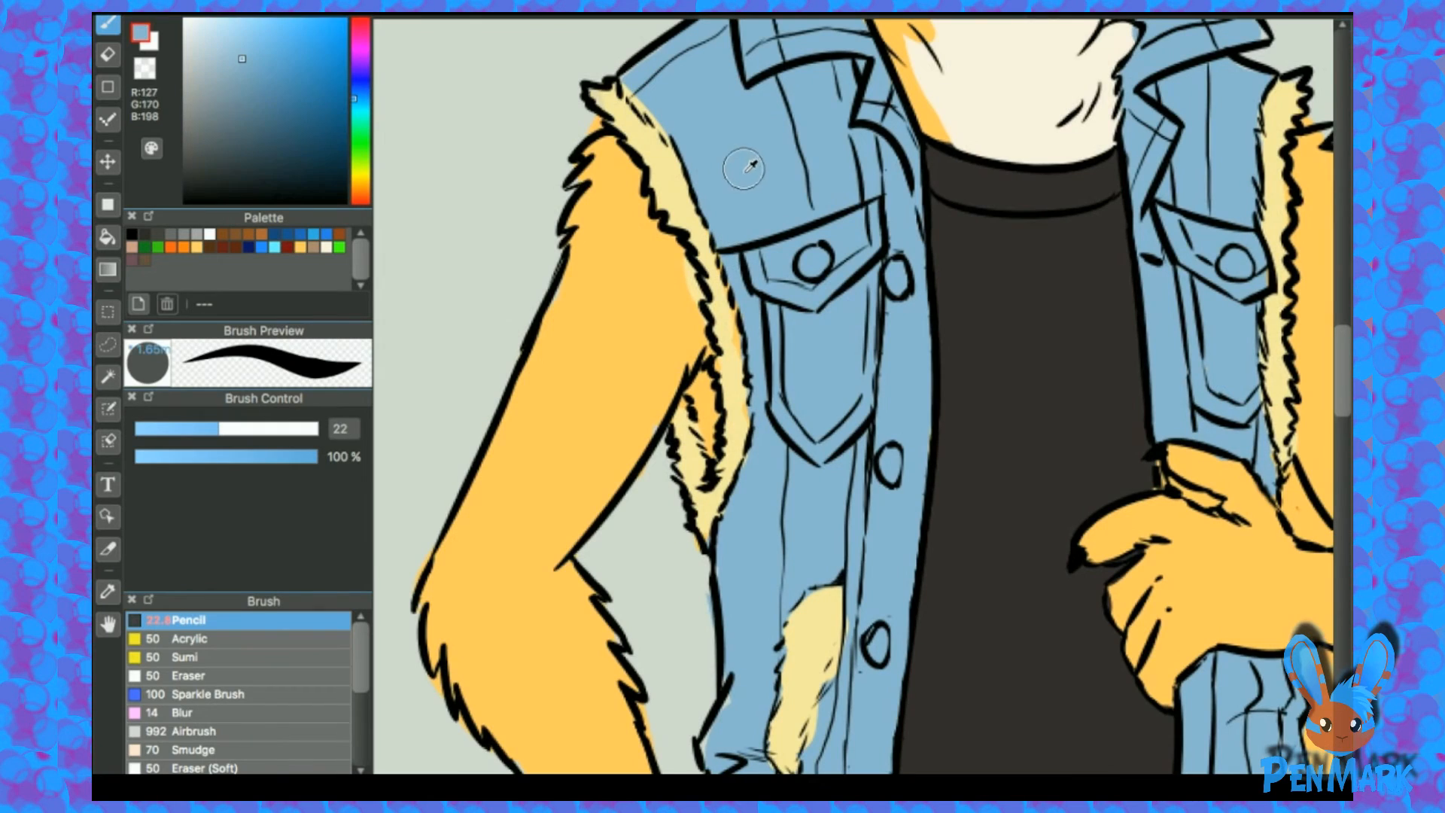
key(bracketleft)
key(bracketleft)
key(bracketleft)
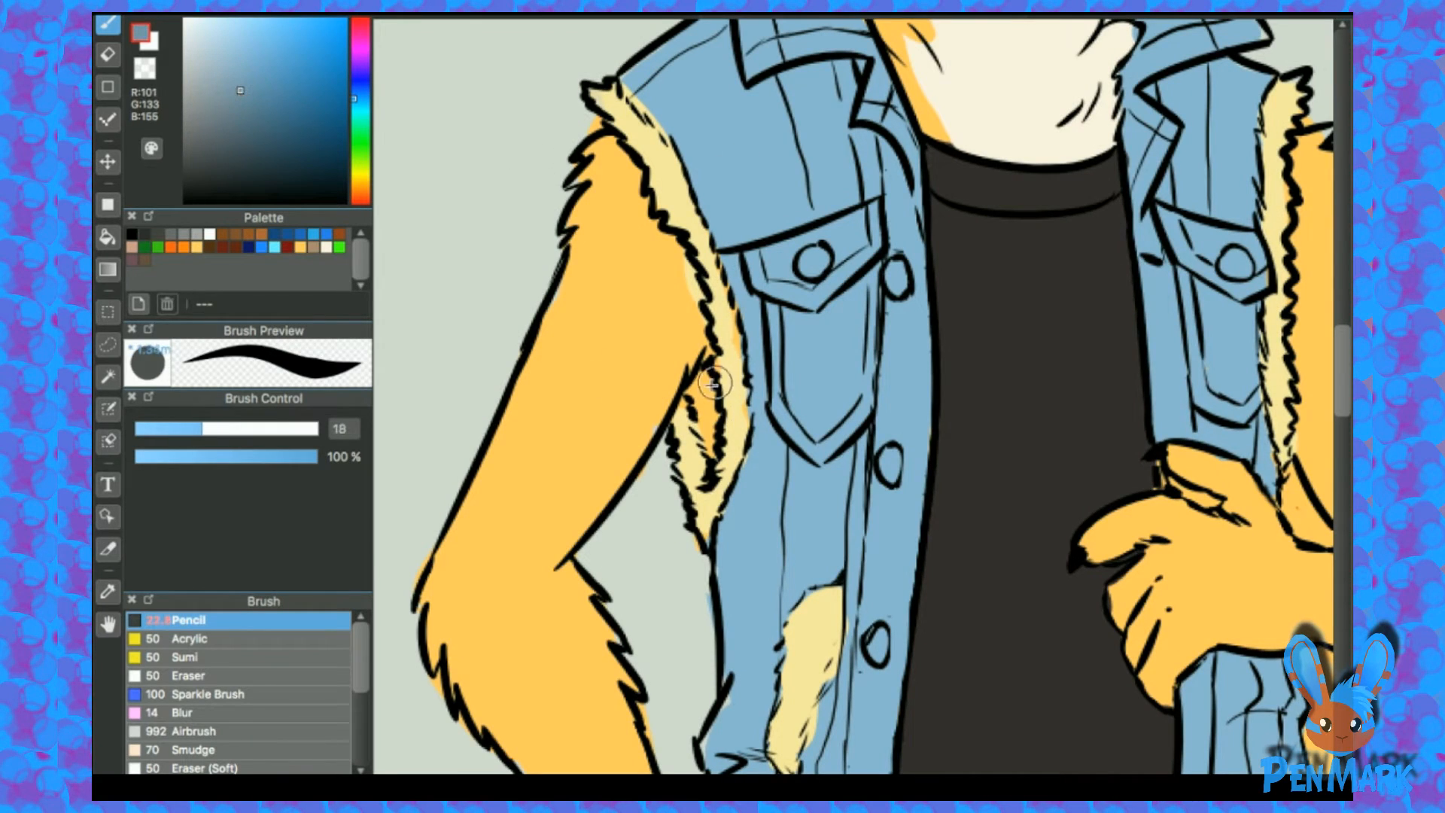
mouse_move(700, 395)
mouse_down()
mouse_move(704, 374)
mouse_move(714, 457)
mouse_up()
Step: Darken the pale yellow to R153 G138 B102 and shade the frayed trim inside the lowered arm's armhole with a smaller brush
right_click(675, 433)
right_click(680, 426)
click(246, 61)
drag(362, 198, 361, 189)
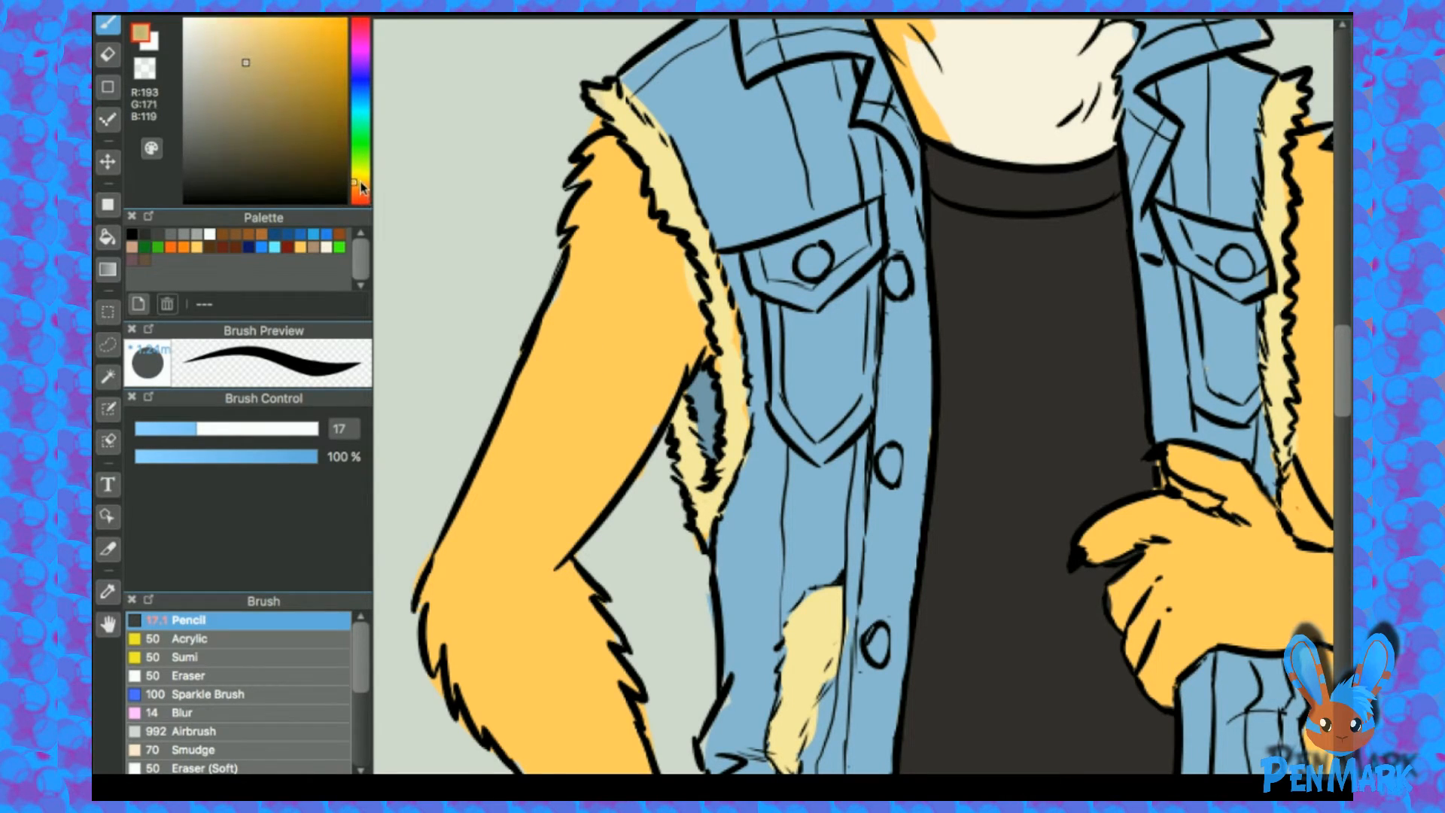
key(bracketleft)
mouse_move(681, 406)
mouse_down()
mouse_move(694, 475)
mouse_move(688, 435)
mouse_up()
drag(791, 341, 787, 404)
click(237, 93)
mouse_move(681, 501)
mouse_down()
mouse_move(677, 456)
mouse_move(687, 467)
mouse_up()
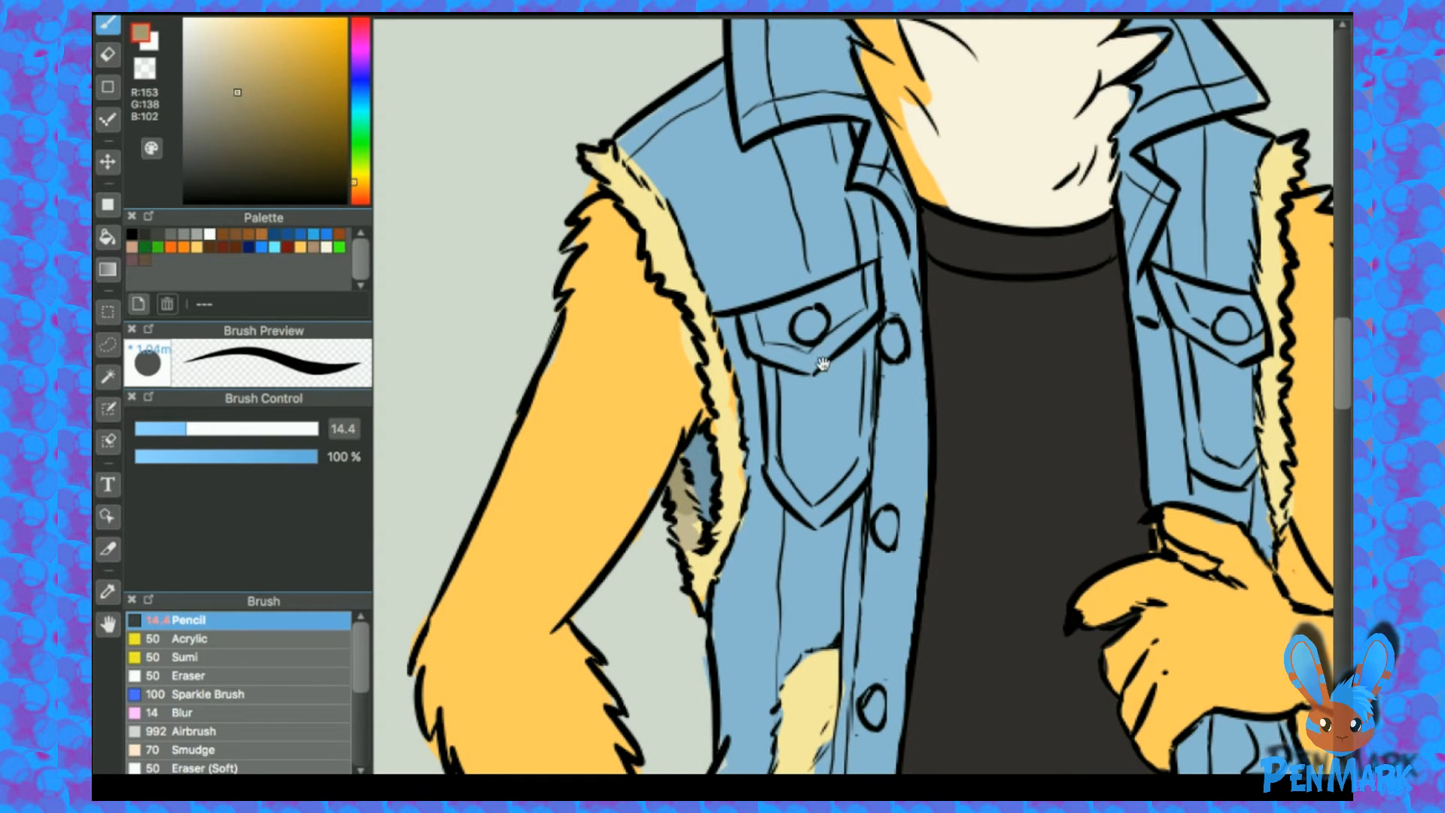
Step: Deepen the inner trim's upper shadow with R85 G77 B57 and touch up the vest's inside with R101 G133 B155
drag(823, 363, 761, 321)
alt+click(643, 413)
alt+click(614, 433)
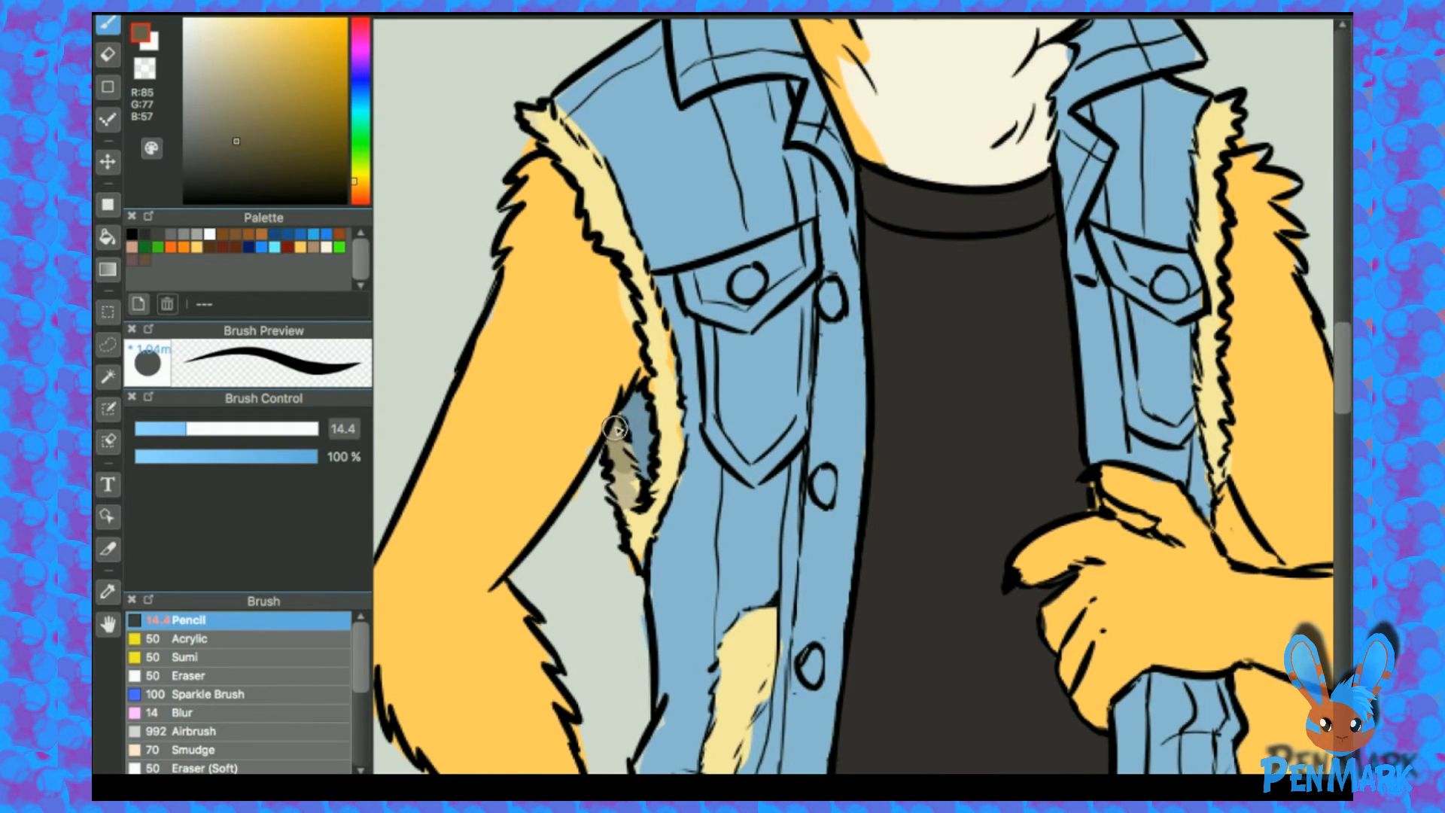
alt+click(634, 419)
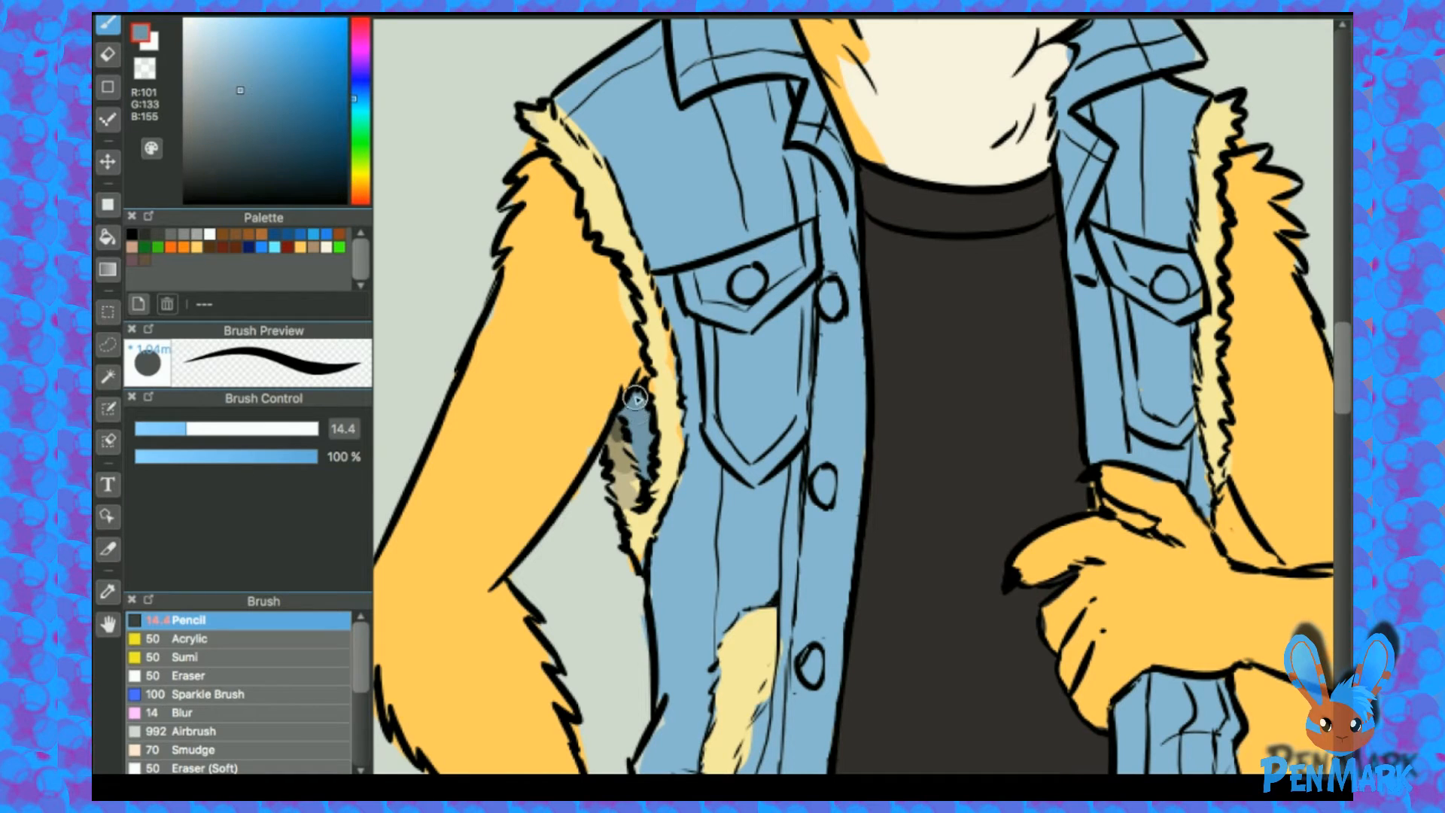
Step: Sample the denim blue, R127 G170 B198, and clean up the vest's edge along the frayed armhole trim
scroll(617, 354, up, 4)
alt+click(587, 301)
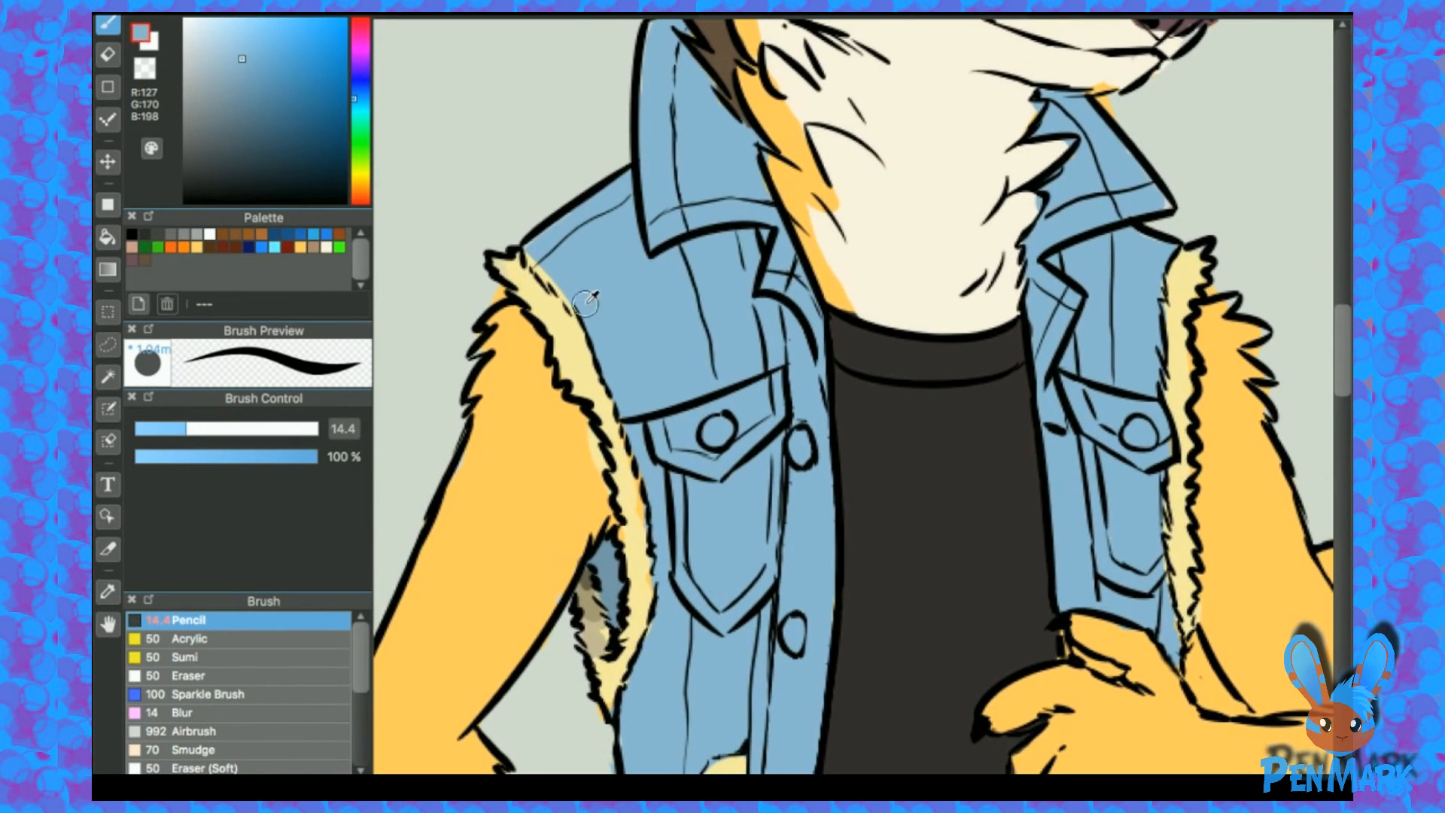
key(e)
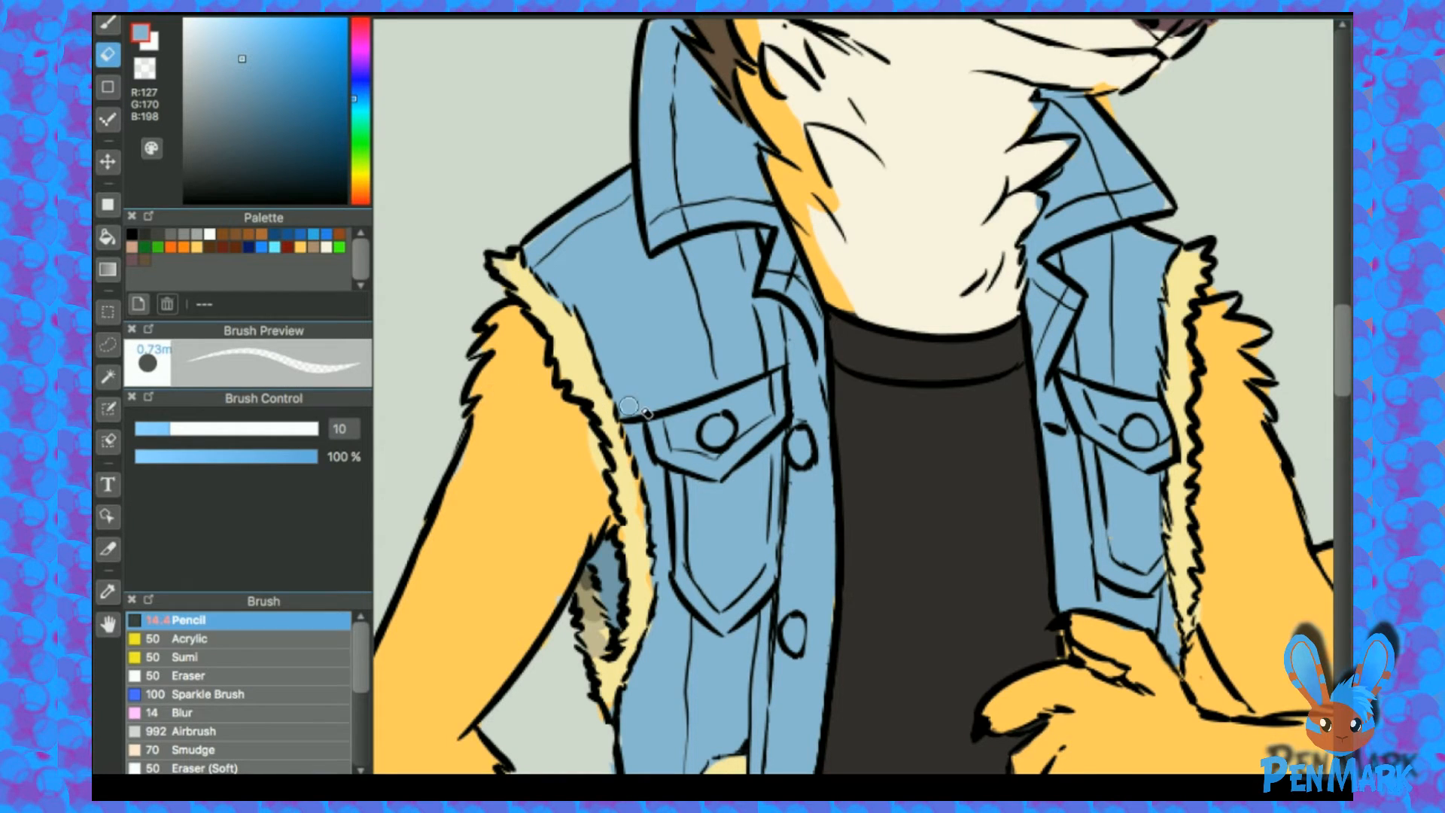
key(b)
Step: Sample the shaded trim's tan, R188 G173 B137, and dab shadow tufts over the torn patch, trimming its edge with denim blue
drag(934, 421, 783, 315)
drag(901, 387, 900, 372)
scroll(900, 346, down, 2)
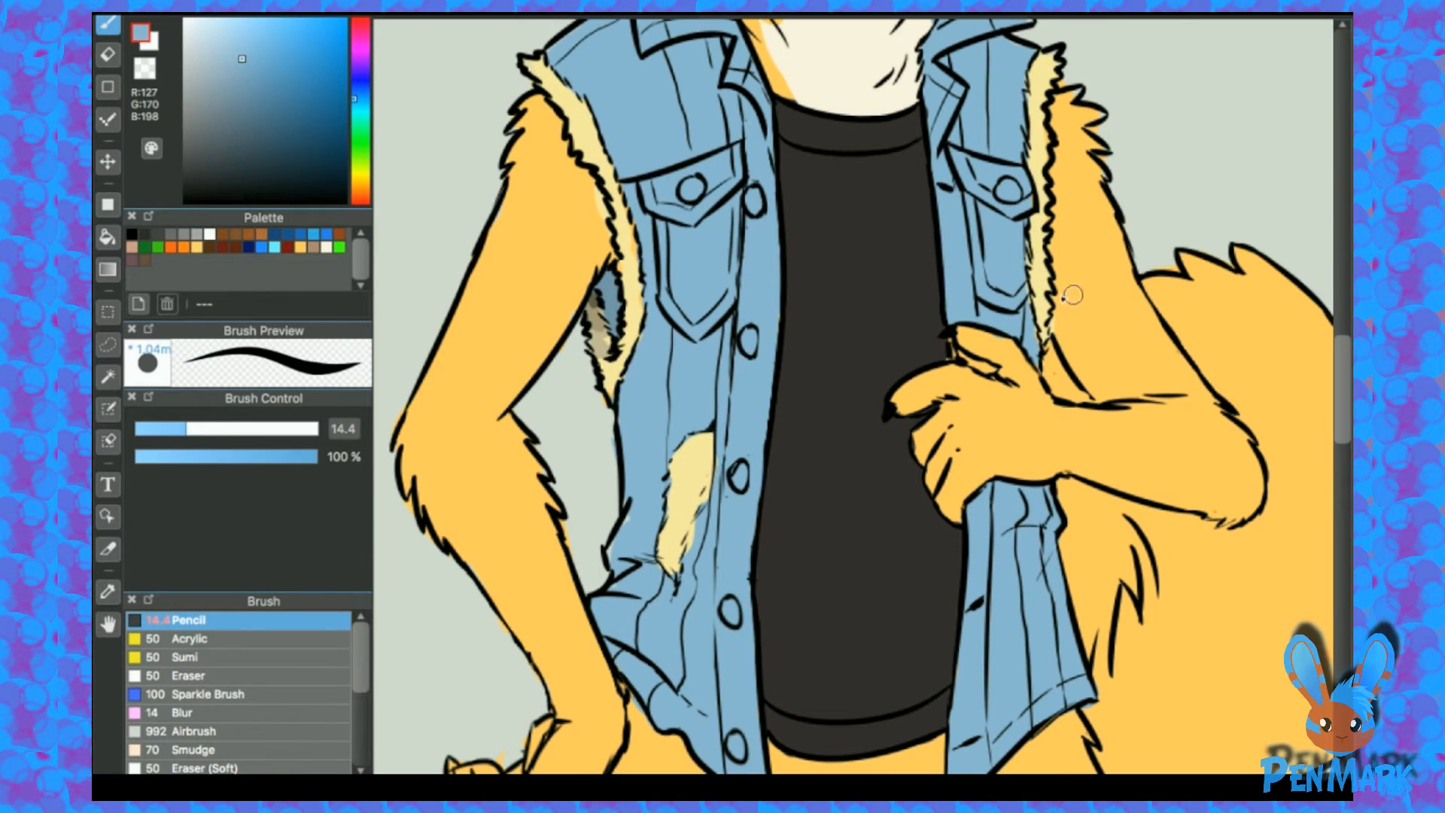
alt+click(609, 333)
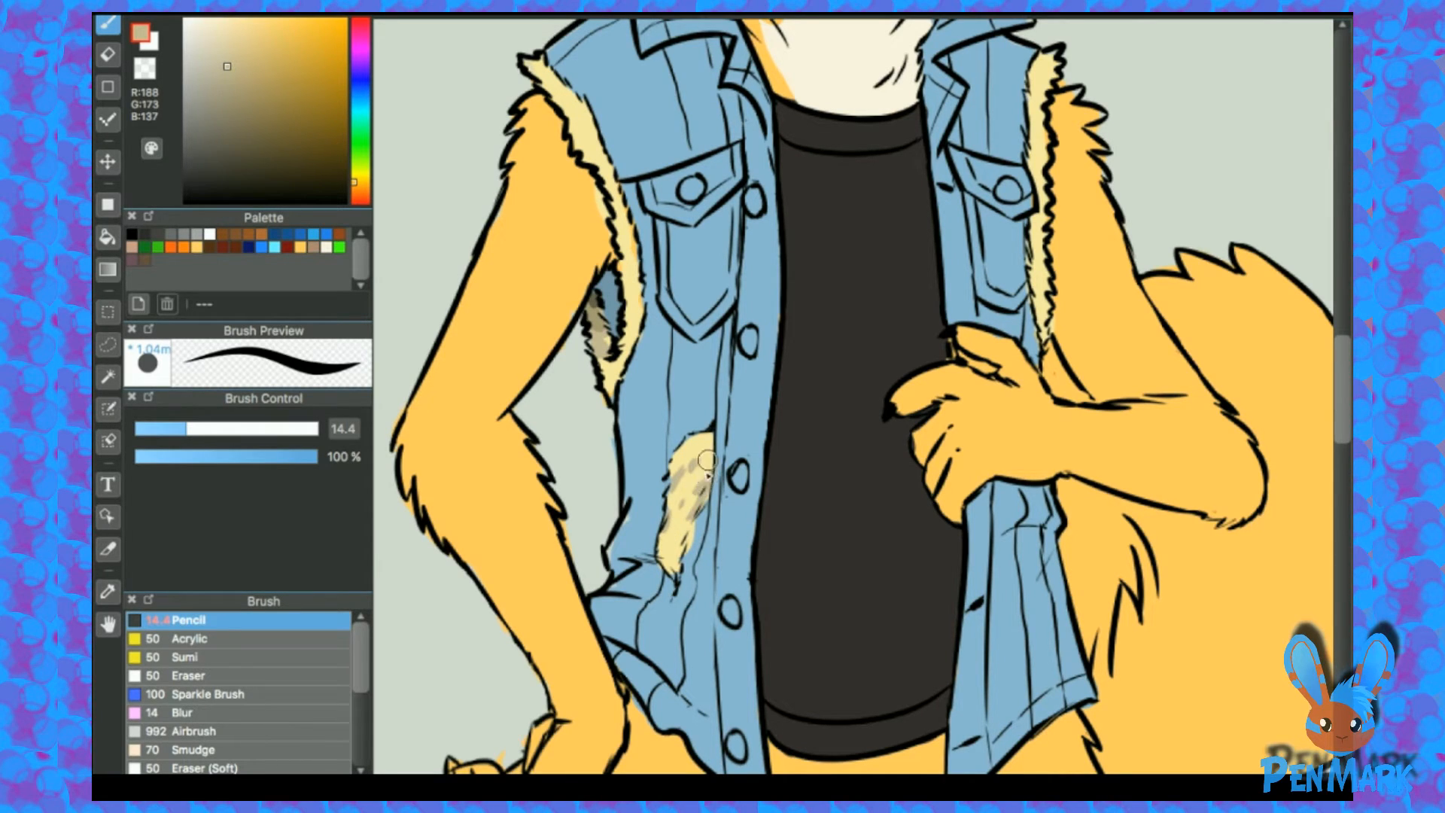
drag(703, 490, 681, 541)
alt+click(693, 558)
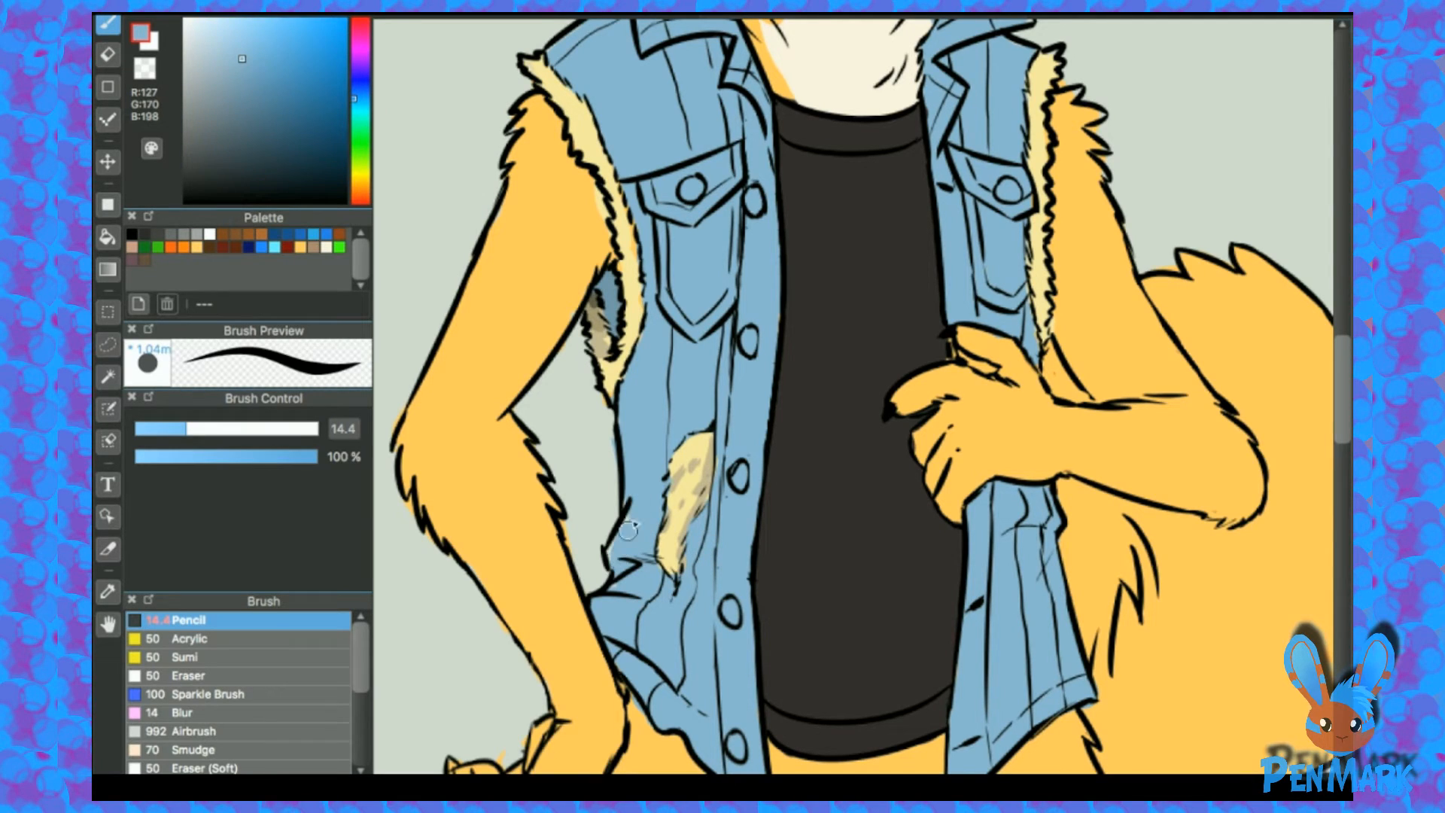
Step: Rework the torn patch's tufts with sampled pale yellow, R248 G229 B156, and tan, R180 G166 B131
alt+click(696, 444)
alt+click(686, 474)
alt+click(676, 472)
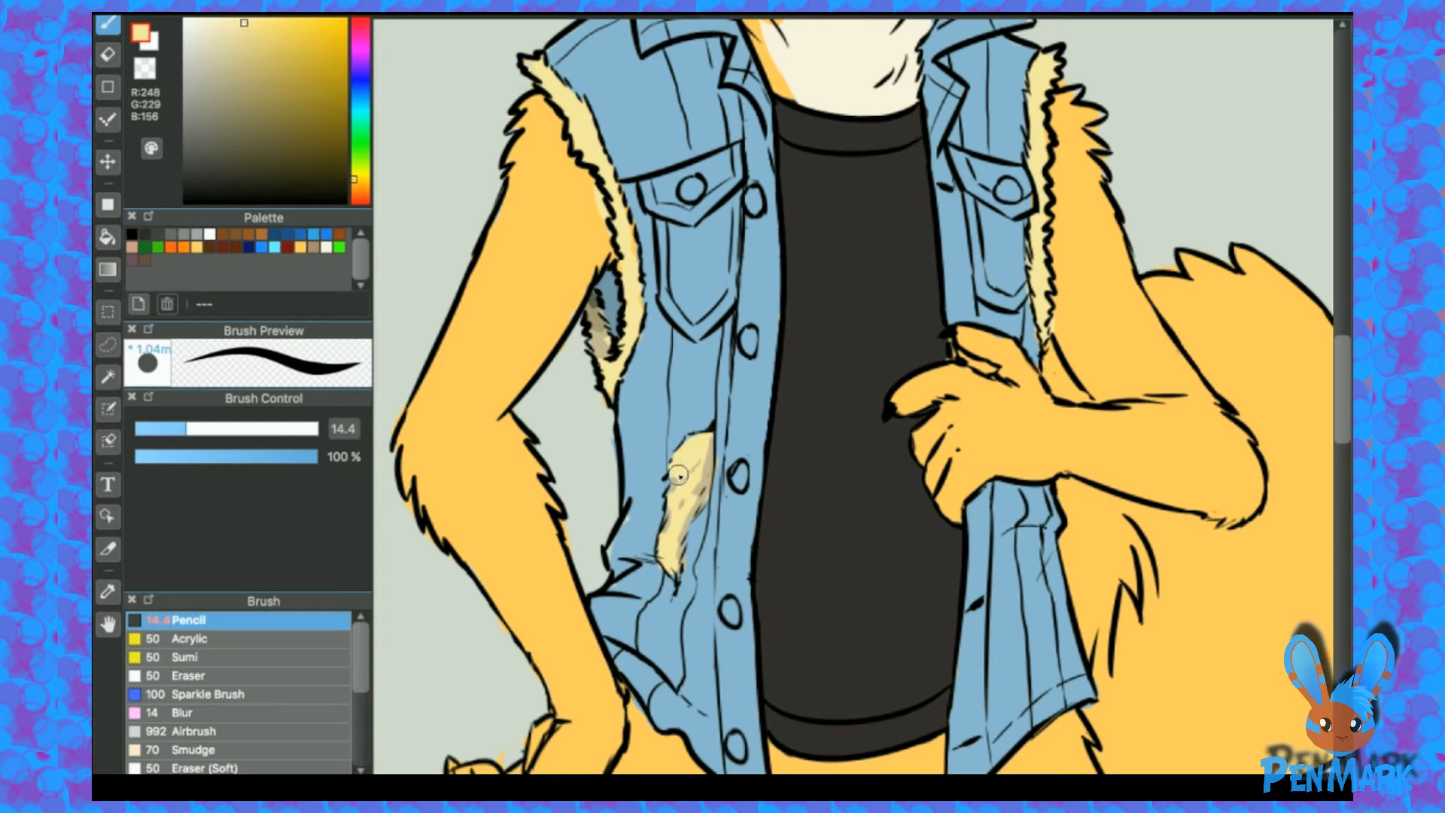
alt+click(689, 476)
alt+click(709, 472)
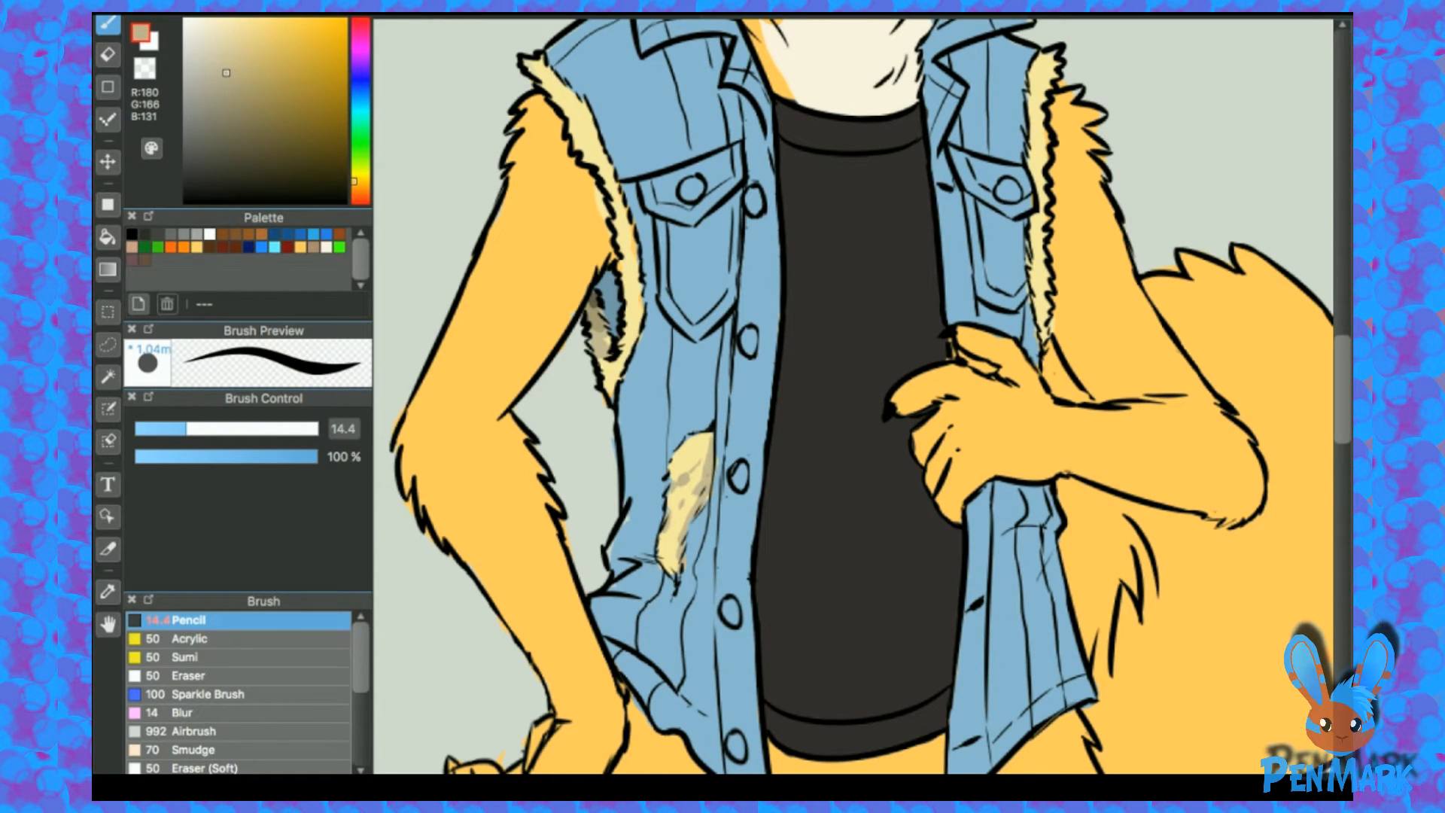
Step: Mix an orange-brown, R177 G93 B40, and fill the pocket buttons and the vest's front buttons
alt+click(842, 216)
click(263, 103)
drag(292, 76, 311, 79)
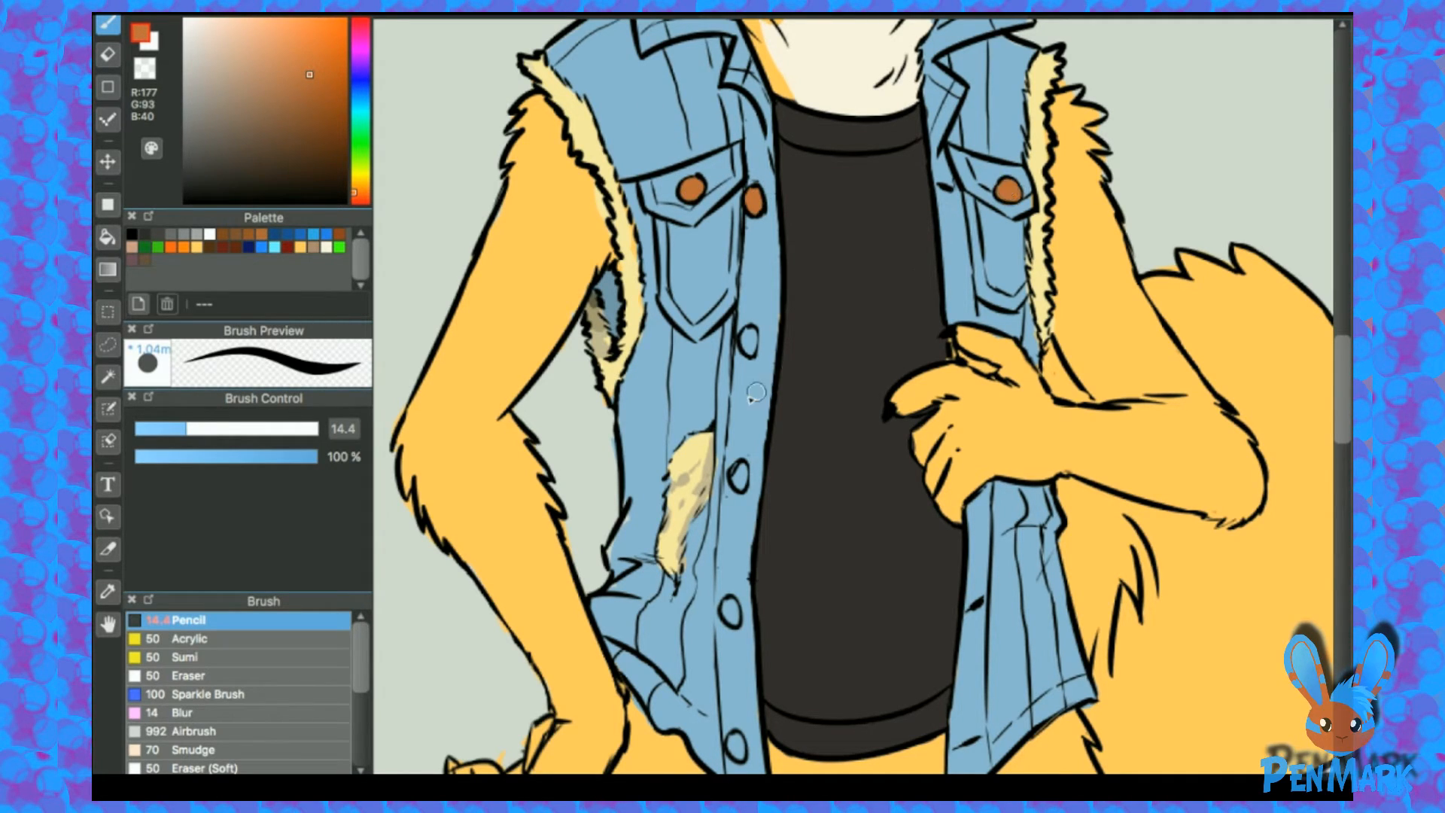
drag(744, 336, 753, 339)
alt+click(770, 364)
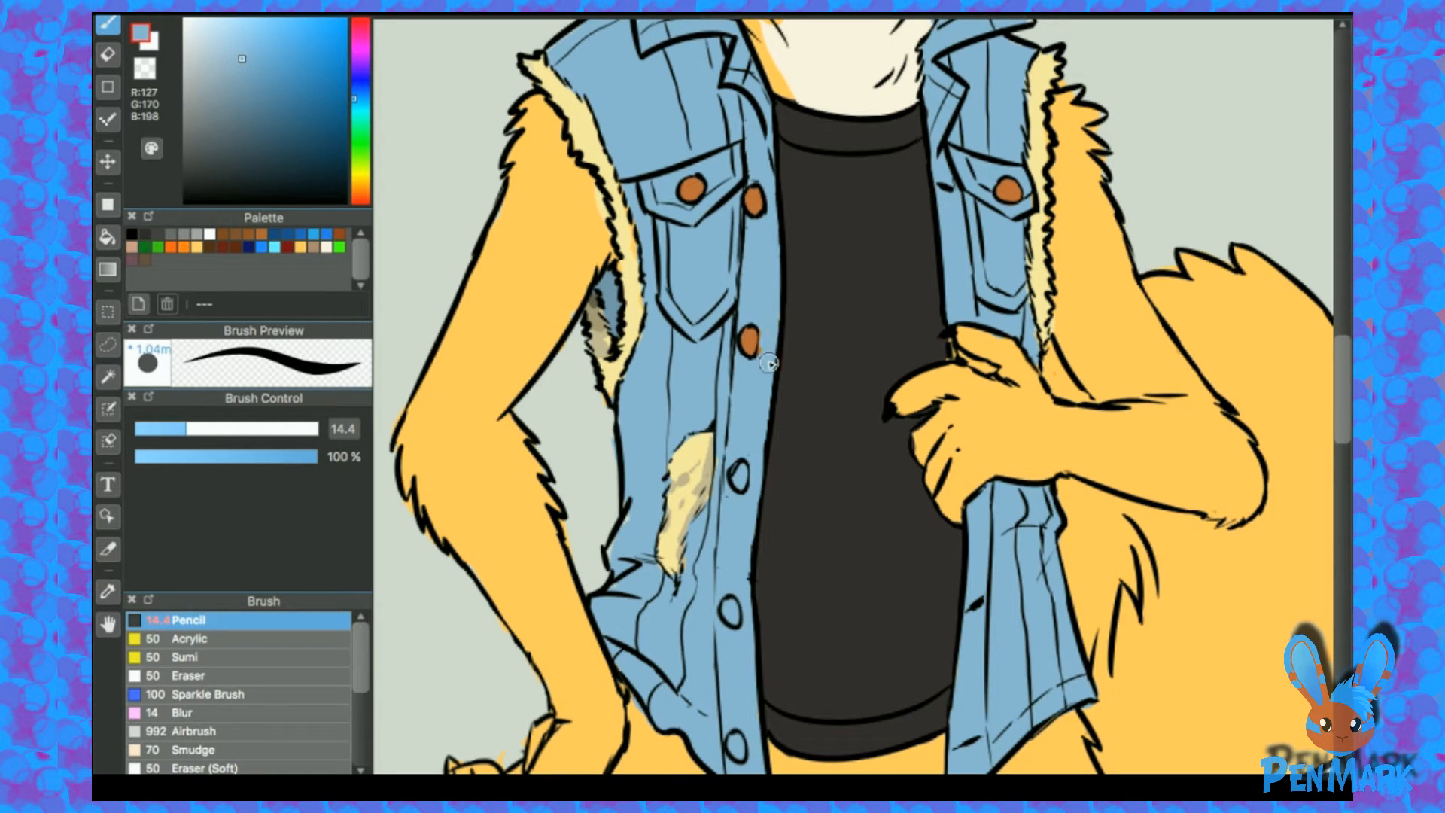
alt+click(749, 341)
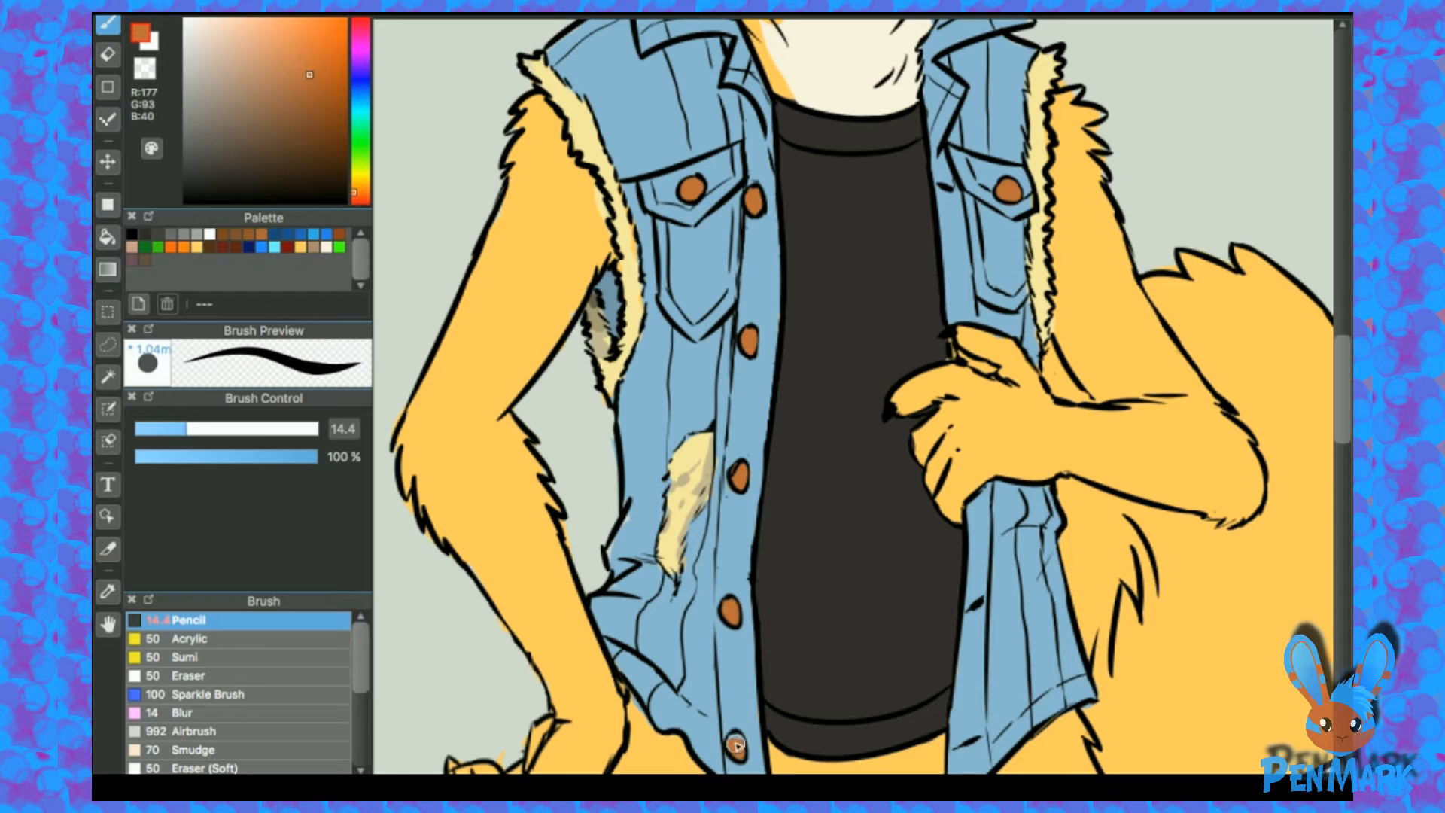
alt+click(1159, 135)
Step: Mix a pale blue, R163 G205 B211, and paint highlights on the lowered arm's shoulder panel, chest pocket and button strip
drag(871, 232, 908, 410)
alt+click(647, 258)
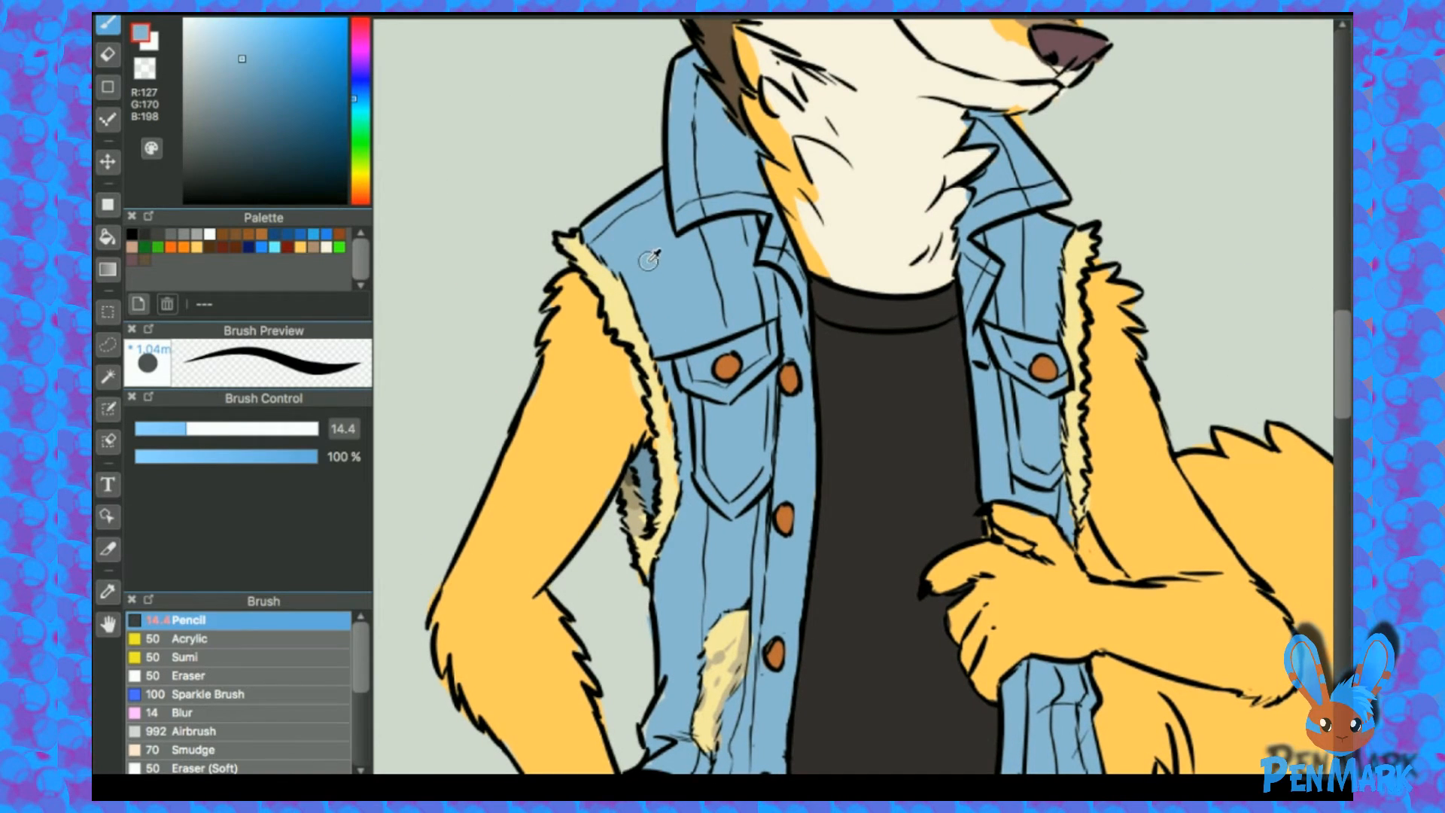
click(220, 50)
click(359, 108)
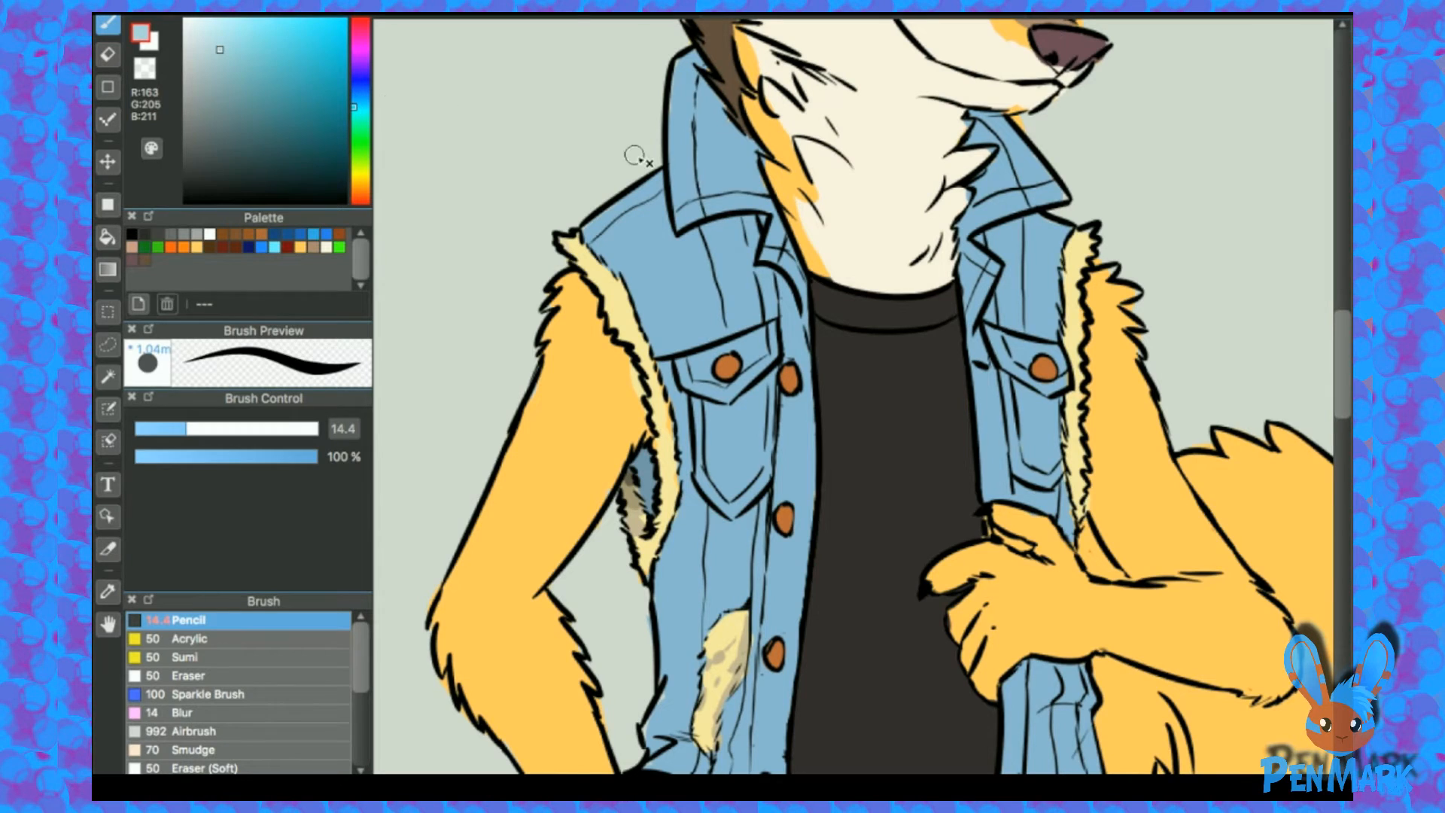
drag(633, 150, 616, 278)
mouse_move(626, 336)
mouse_down()
mouse_move(618, 354)
mouse_move(662, 414)
mouse_move(646, 425)
mouse_move(595, 353)
mouse_move(680, 401)
mouse_up()
mouse_move(721, 518)
mouse_down()
mouse_move(715, 588)
mouse_move(730, 542)
mouse_up()
drag(780, 616, 761, 444)
Step: Paint pale blue highlights on the opposite front edge and pocket flap, and along the collar on the lowered arm's side
scroll(781, 561, down, 5)
mouse_move(966, 257)
mouse_down()
mouse_move(927, 354)
mouse_move(938, 470)
mouse_up()
drag(936, 323, 957, 354)
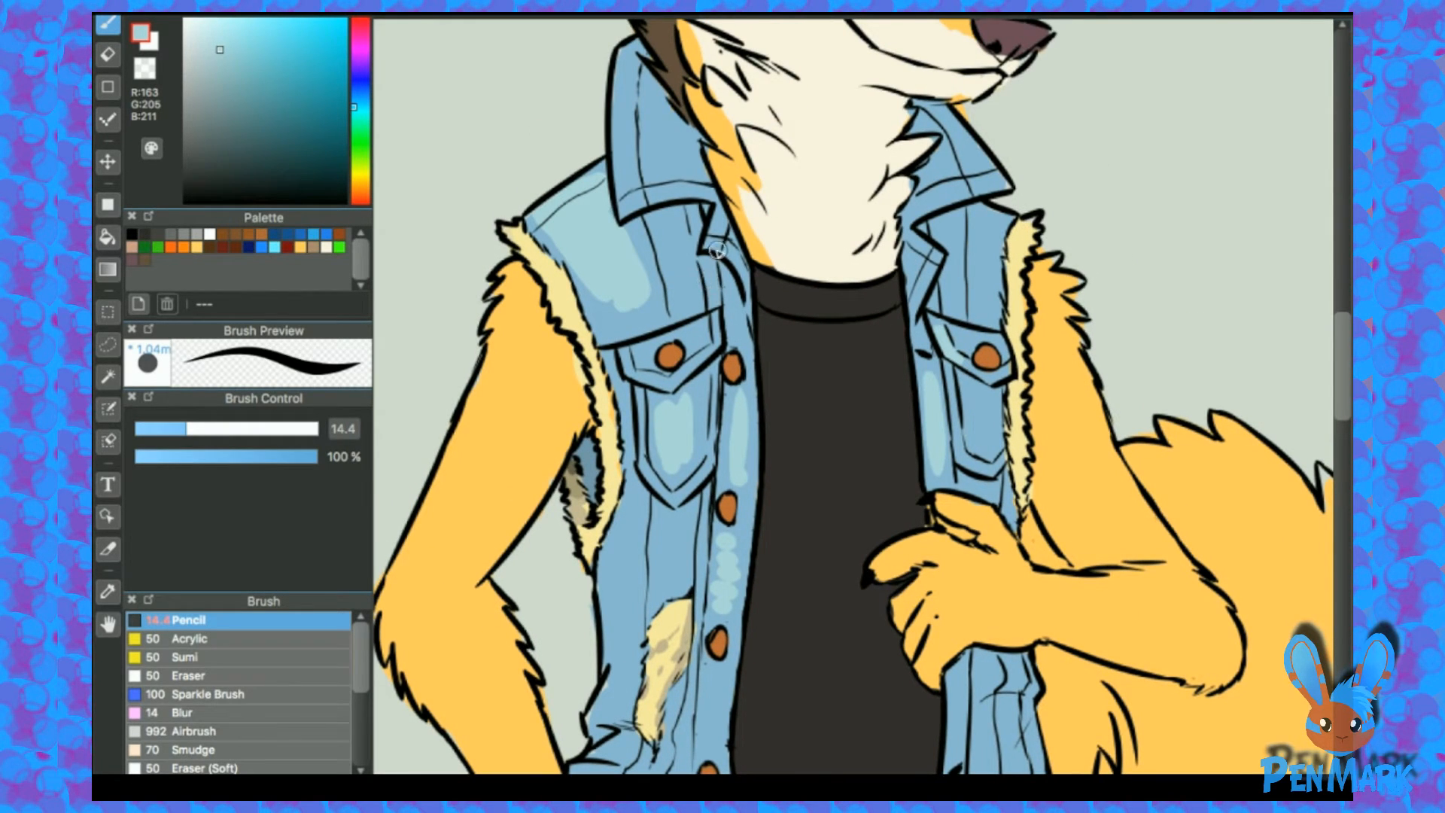
scroll(619, 258, up, 4)
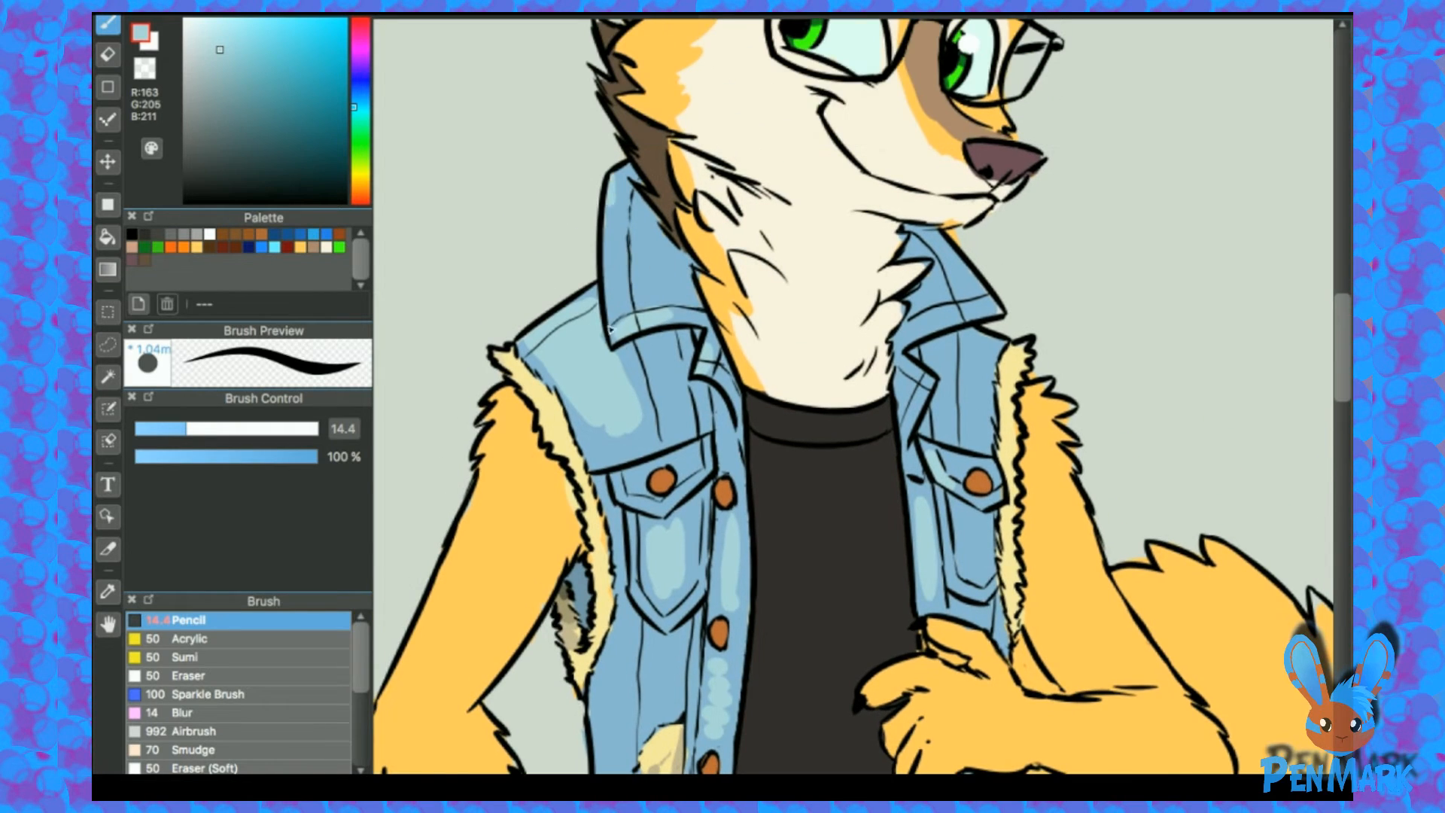
drag(610, 328, 607, 211)
scroll(632, 278, down, 2)
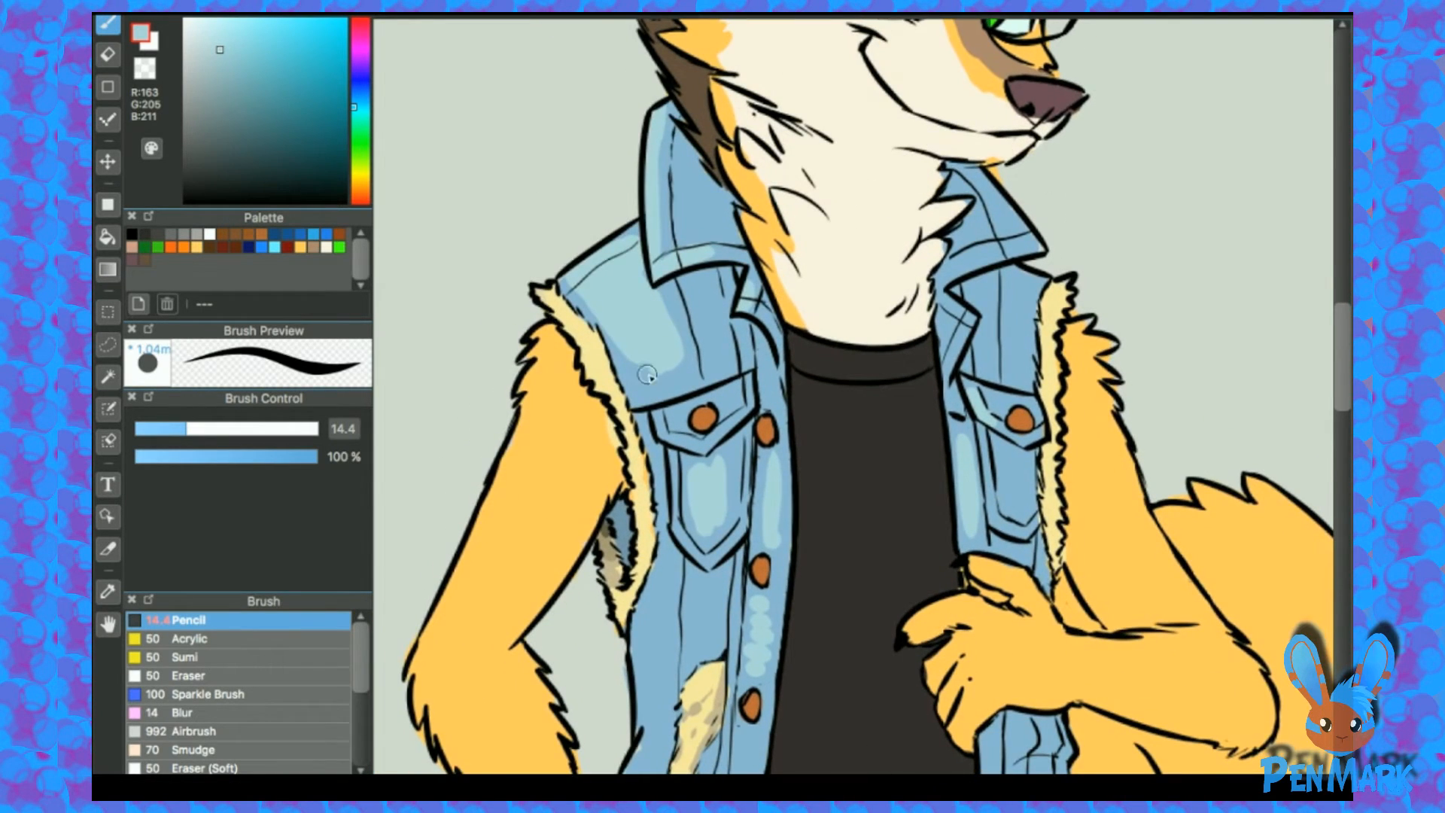
Step: Reshape the shoulder panel's highlight above the chest pocket by alternating sampled denim blue and pale blue
alt+click(687, 324)
scroll(692, 315, up, 1)
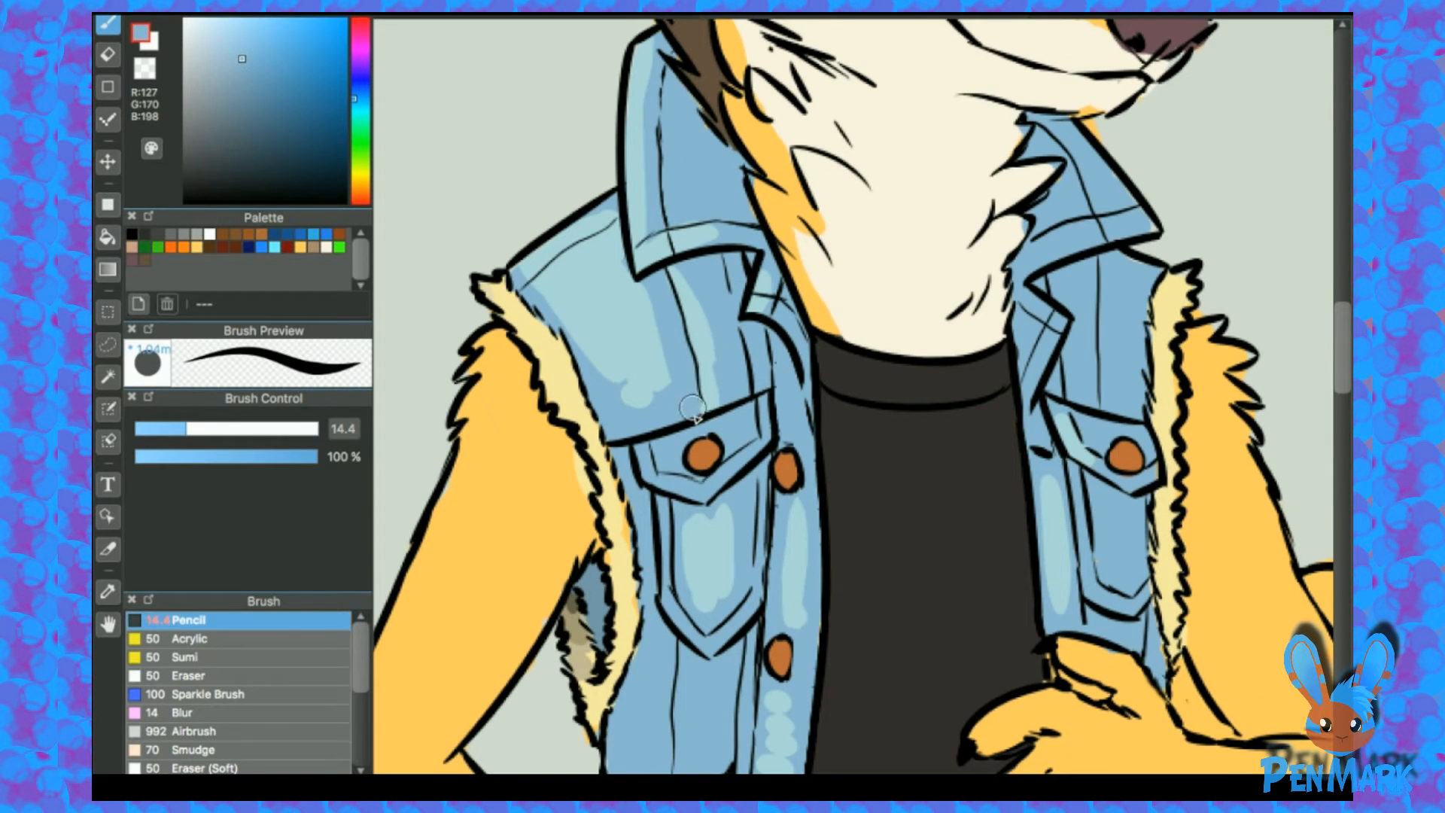
alt+click(645, 312)
alt+click(661, 296)
drag(618, 249, 640, 317)
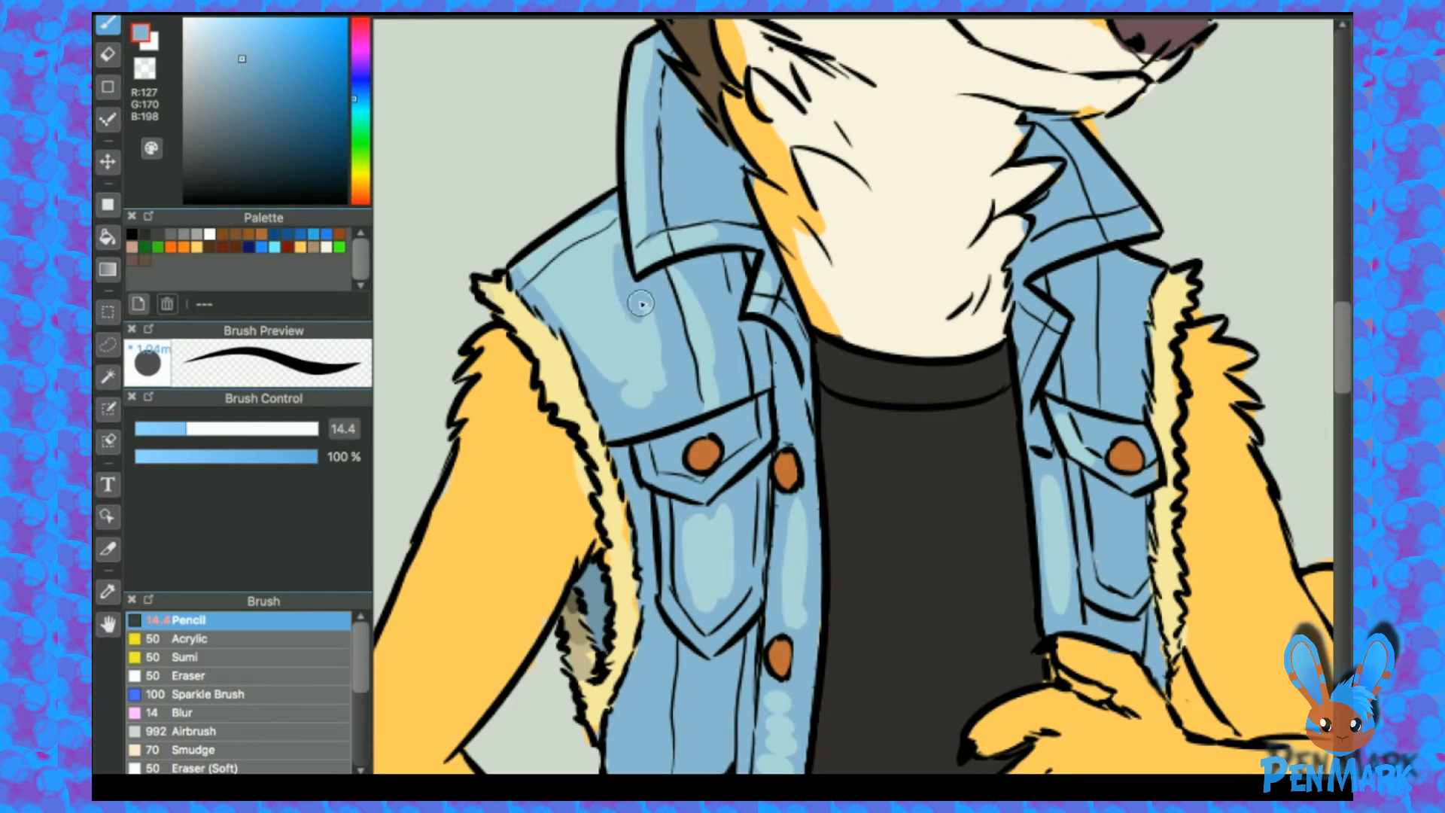
alt+click(631, 305)
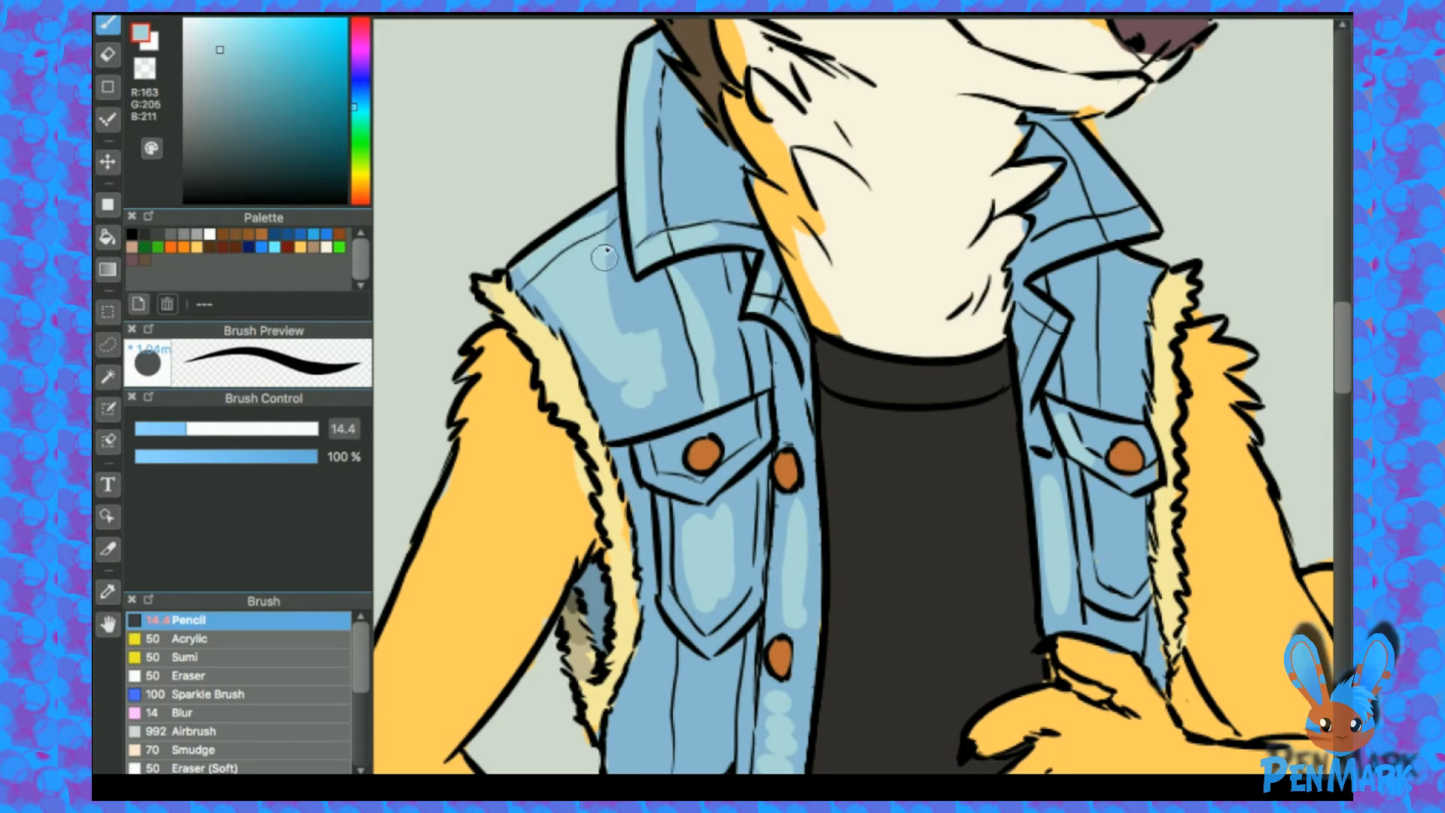
Step: Paint pale blue highlights on the chest pocket flap around its button on the lowered arm's side
drag(786, 303, 832, 132)
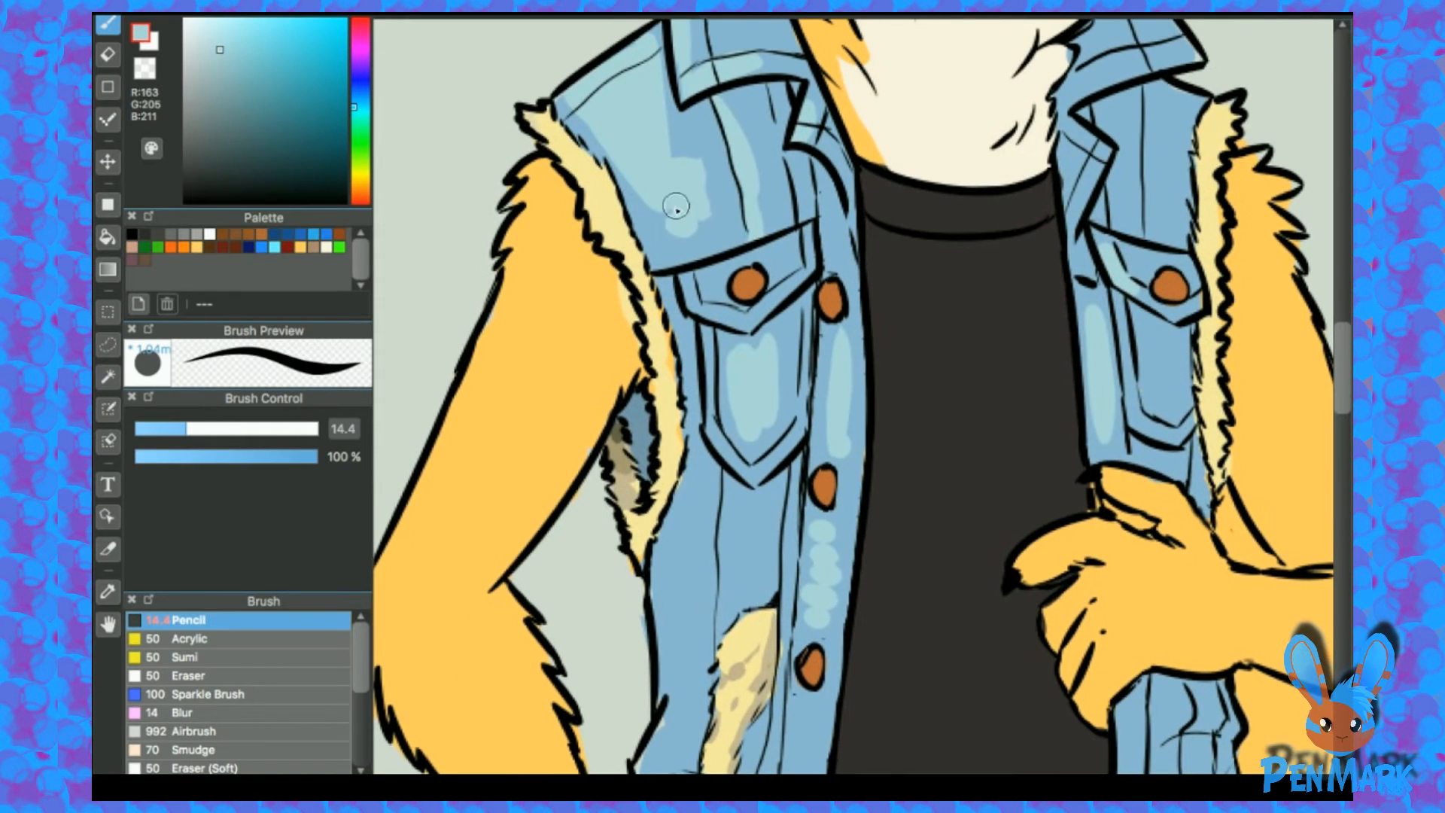
drag(692, 280, 759, 318)
drag(712, 270, 785, 247)
Step: Paint pale blue highlights on the bent arm's side of the vest, covering the pocket flap, lapel, collar and shoulder panel
drag(903, 232, 888, 279)
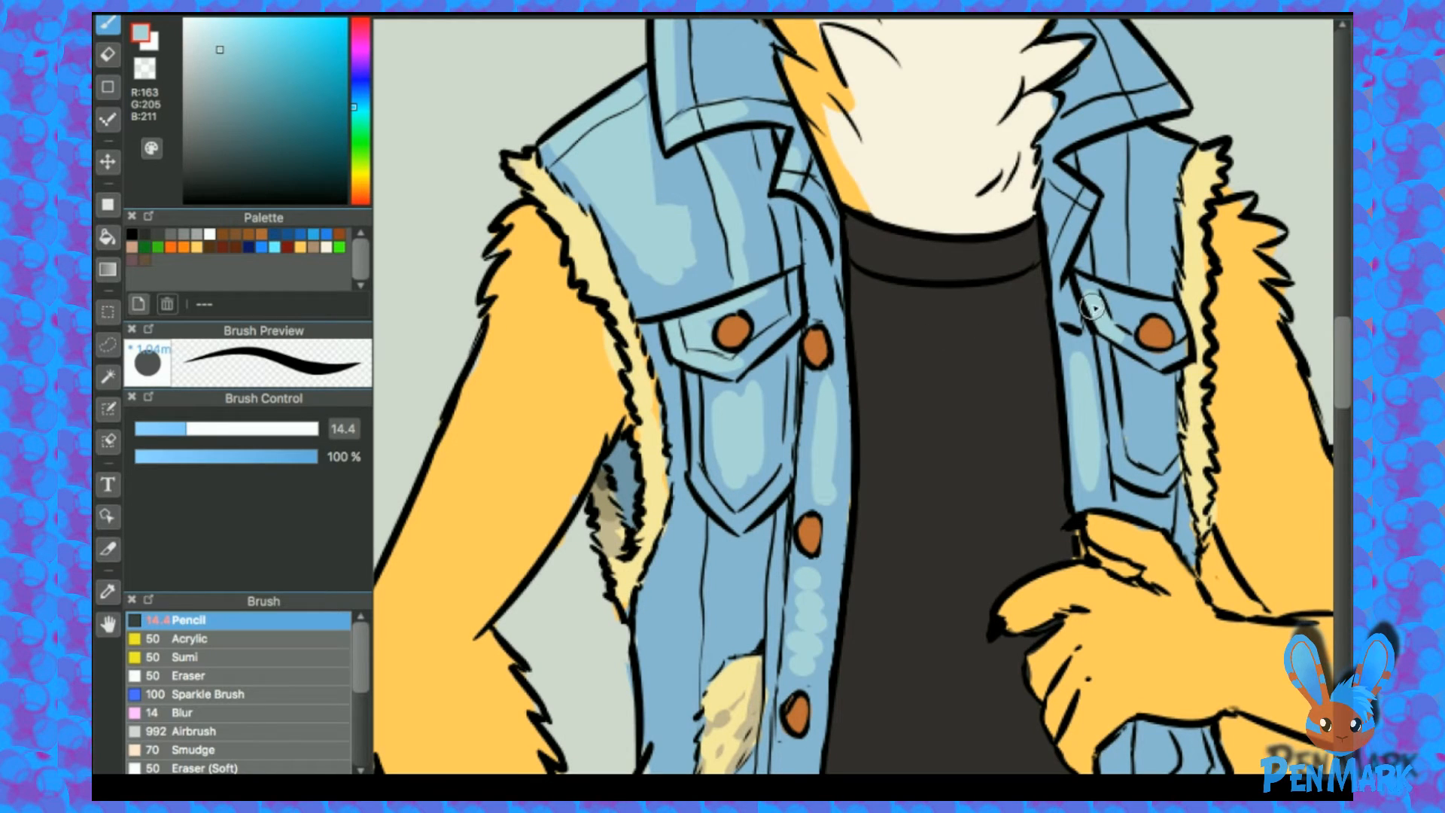
drag(1122, 309, 1116, 300)
drag(1120, 224, 1082, 369)
drag(1029, 330, 1047, 352)
mouse_move(1062, 226)
mouse_down()
mouse_move(1077, 207)
mouse_move(1042, 269)
mouse_move(1113, 245)
mouse_move(1097, 246)
mouse_up()
mouse_move(1130, 155)
mouse_down()
mouse_move(1062, 459)
mouse_move(1118, 168)
mouse_move(1027, 218)
mouse_up()
mouse_move(1027, 303)
mouse_down()
mouse_move(1004, 315)
mouse_move(1039, 304)
mouse_up()
drag(987, 256, 1015, 280)
mouse_move(995, 341)
mouse_down()
mouse_move(1001, 458)
mouse_move(1018, 360)
mouse_move(1037, 360)
mouse_move(1021, 401)
mouse_move(998, 347)
mouse_move(1042, 345)
mouse_move(1038, 410)
mouse_up()
alt+click(1056, 371)
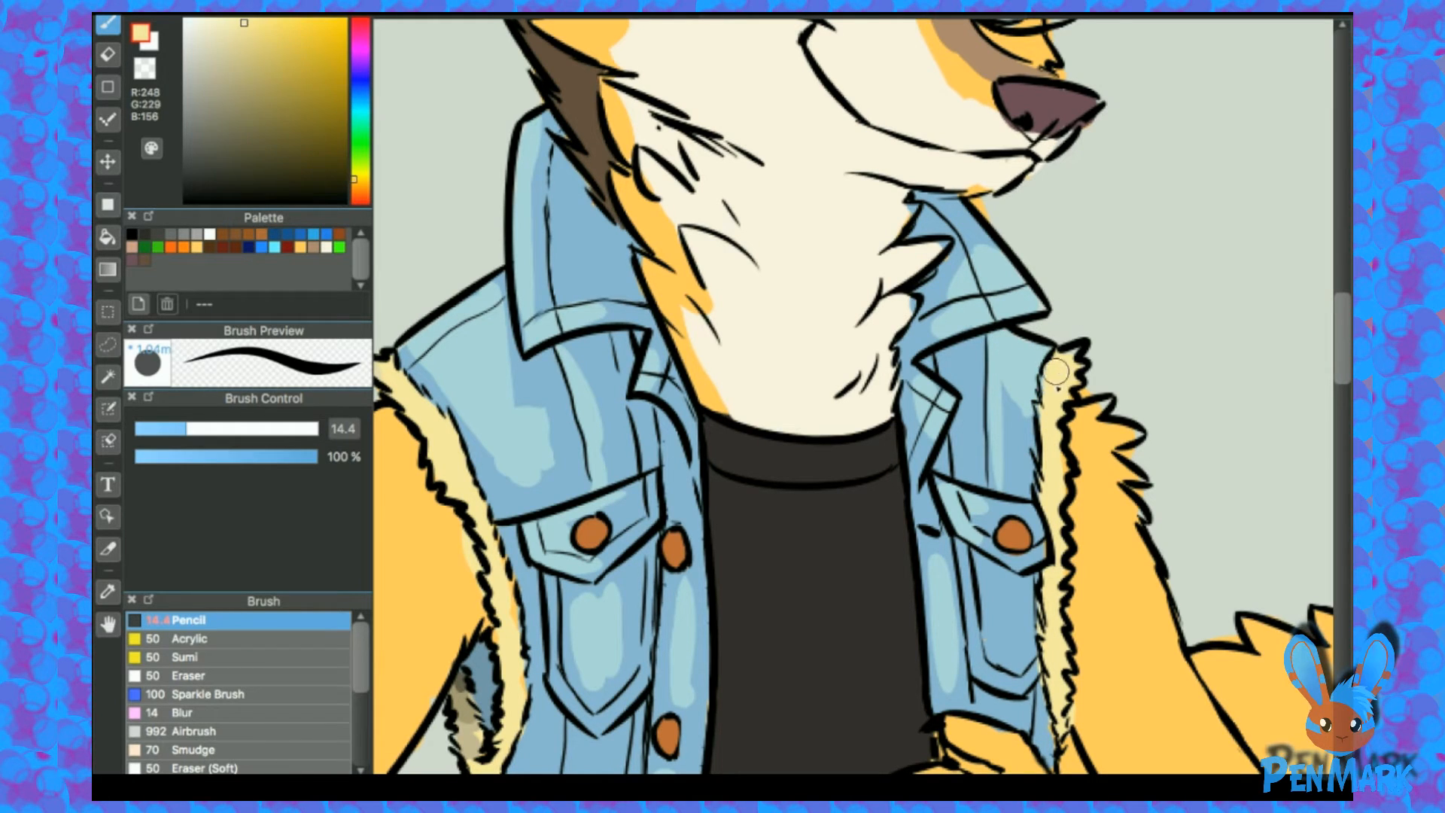
alt+click(1016, 373)
Step: Refine the chest pocket highlight on the lowered arm's side with sampled denim blue and pale blue
drag(655, 602, 719, 354)
alt+click(696, 321)
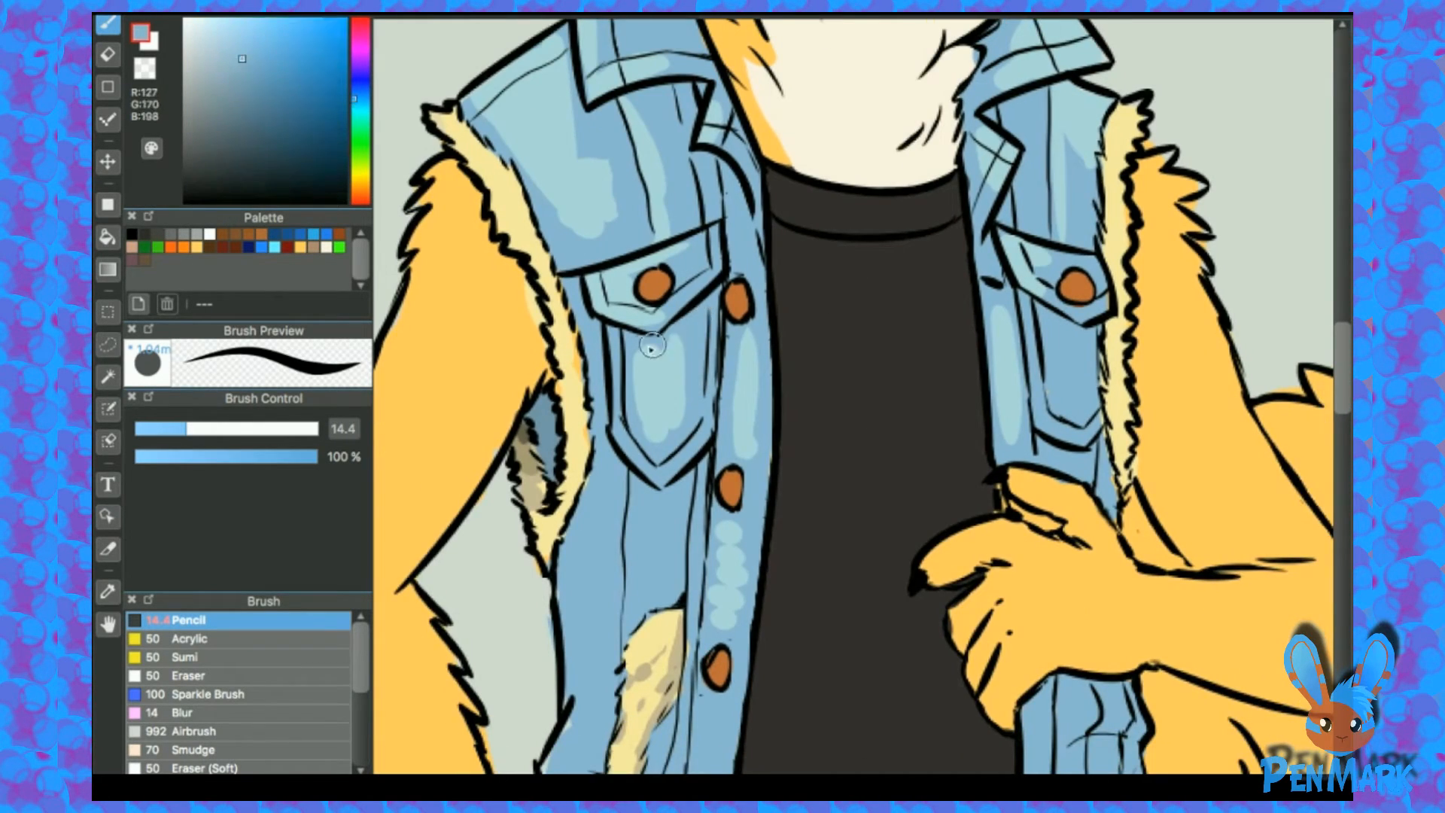
alt+click(661, 368)
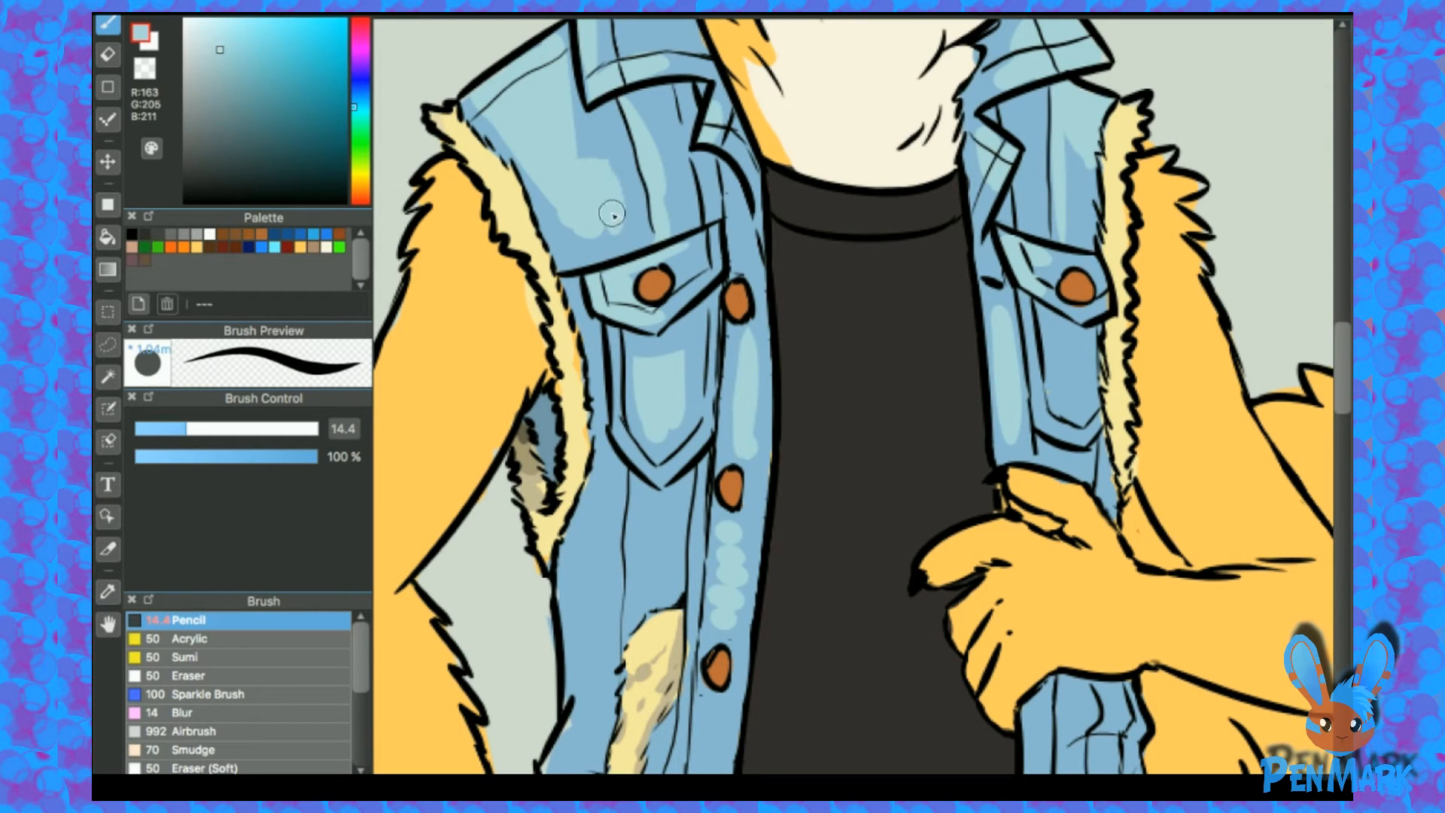
Step: Paint pale blue highlights beside the torn patch and over the folds and hem below it
drag(860, 414, 842, 66)
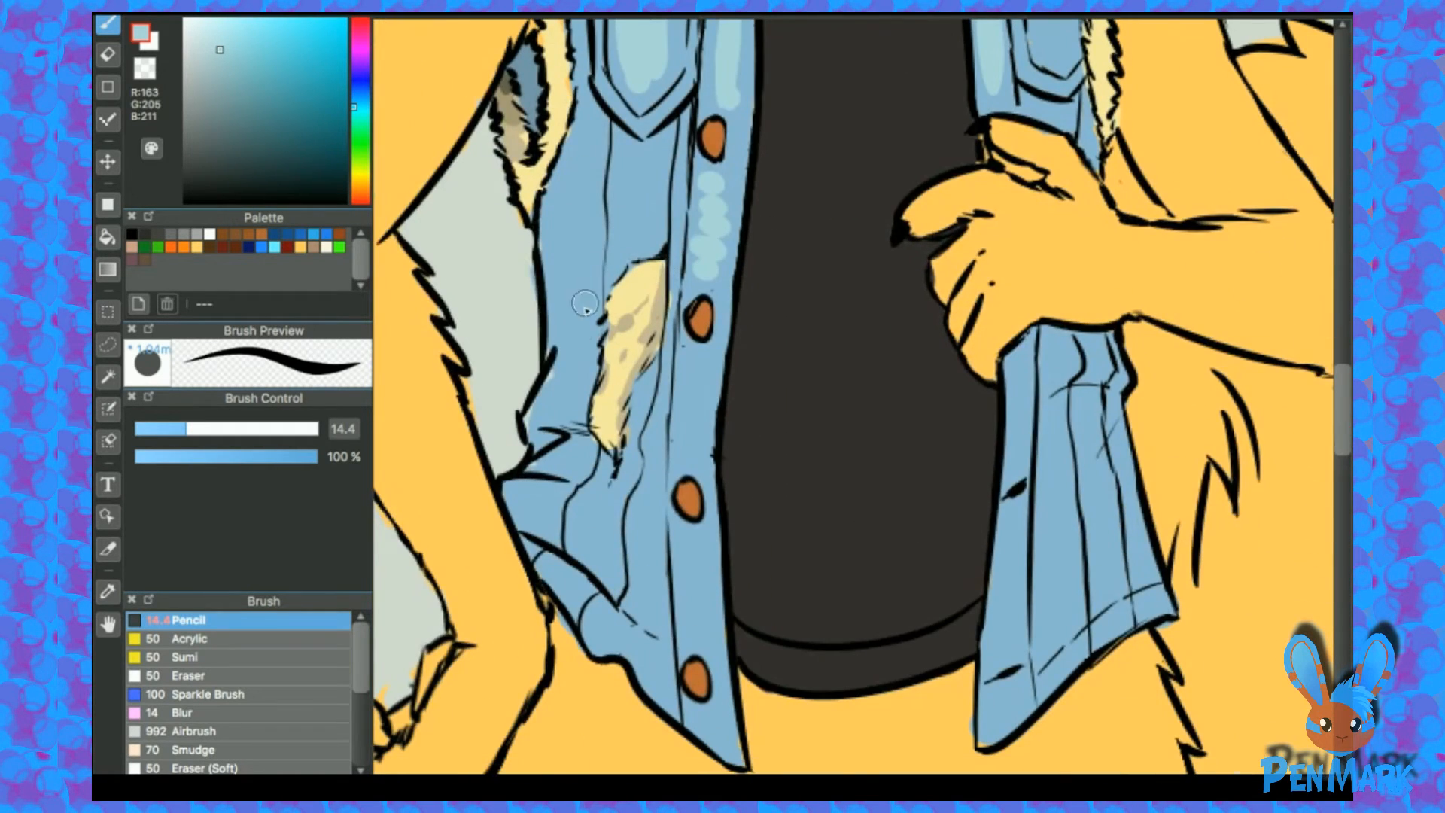
drag(577, 334, 550, 411)
mouse_move(542, 501)
mouse_down()
mouse_move(624, 547)
mouse_move(610, 509)
mouse_move(641, 554)
mouse_up()
drag(597, 507, 638, 570)
alt+click(658, 592)
mouse_move(553, 516)
mouse_down()
mouse_move(548, 529)
mouse_move(604, 541)
mouse_move(593, 533)
mouse_move(611, 558)
mouse_up()
alt+click(598, 514)
mouse_move(575, 503)
mouse_down()
mouse_move(608, 529)
mouse_move(640, 518)
mouse_move(640, 548)
mouse_up()
drag(577, 584, 611, 620)
Step: Extend the pale blue highlight along the button strip's edge, between the lower buttons and up beside the chest pocket
mouse_move(699, 551)
mouse_down()
mouse_move(705, 627)
mouse_move(697, 444)
mouse_move(712, 354)
mouse_up()
drag(742, 175, 720, 399)
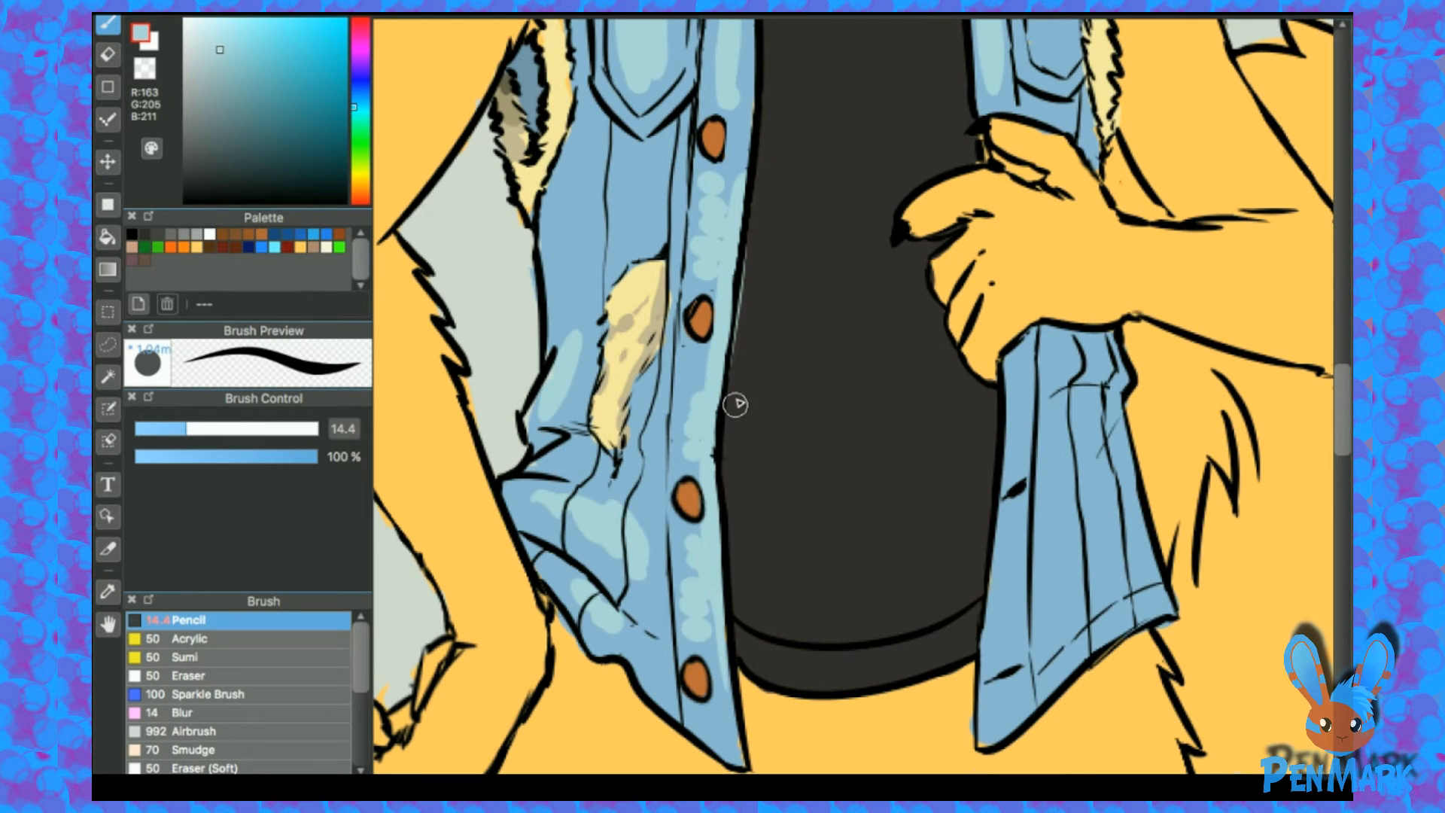
alt+click(730, 414)
scroll(753, 301, up, 3)
alt+click(703, 335)
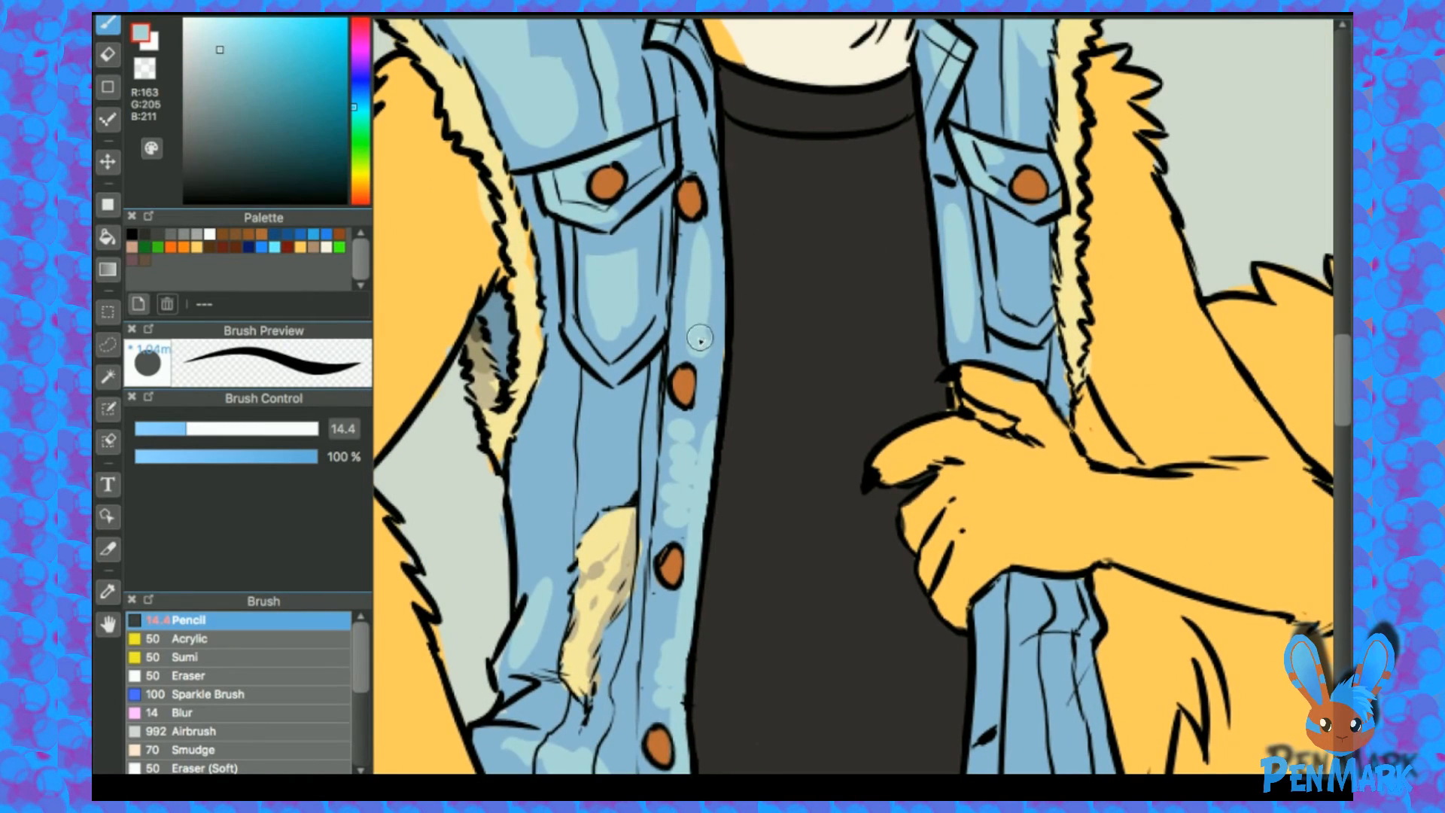
drag(705, 258, 708, 373)
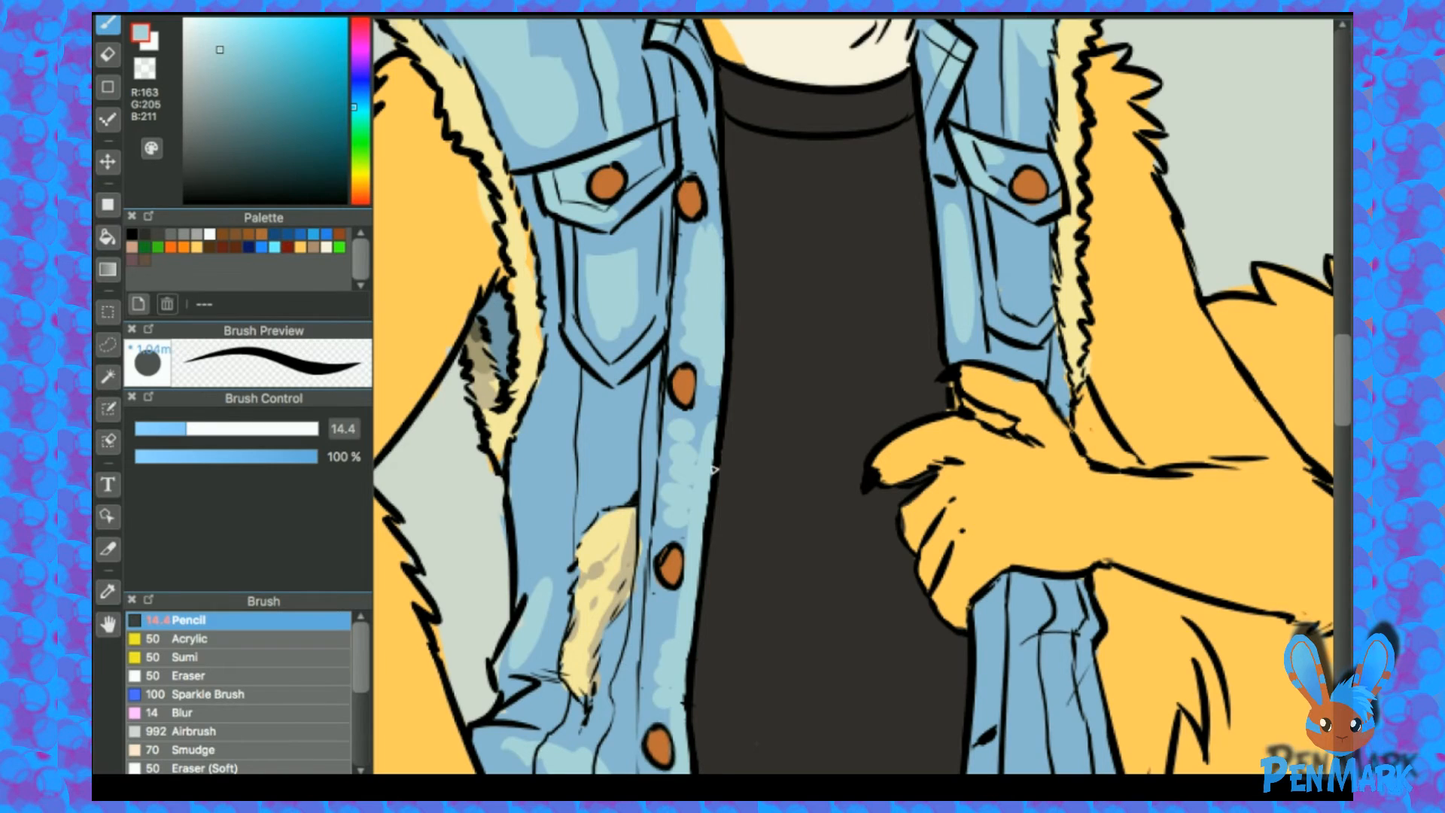
Step: Highlight the button strip's lower tip in pale blue and clean its edge with sampled charcoal and orange
scroll(749, 329, down, 4)
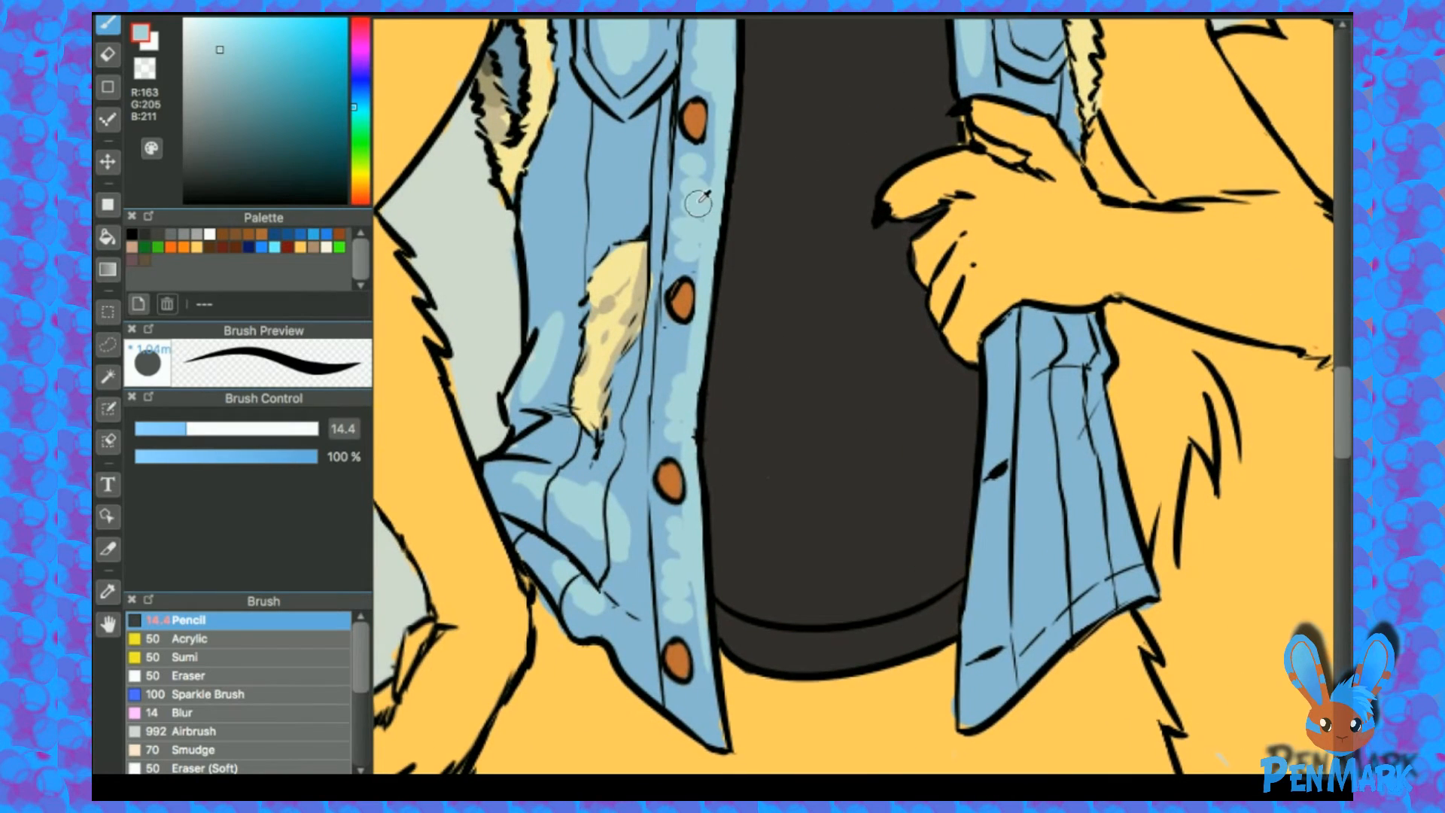
drag(708, 669, 723, 740)
alt+click(742, 622)
drag(722, 597, 720, 636)
alt+click(733, 699)
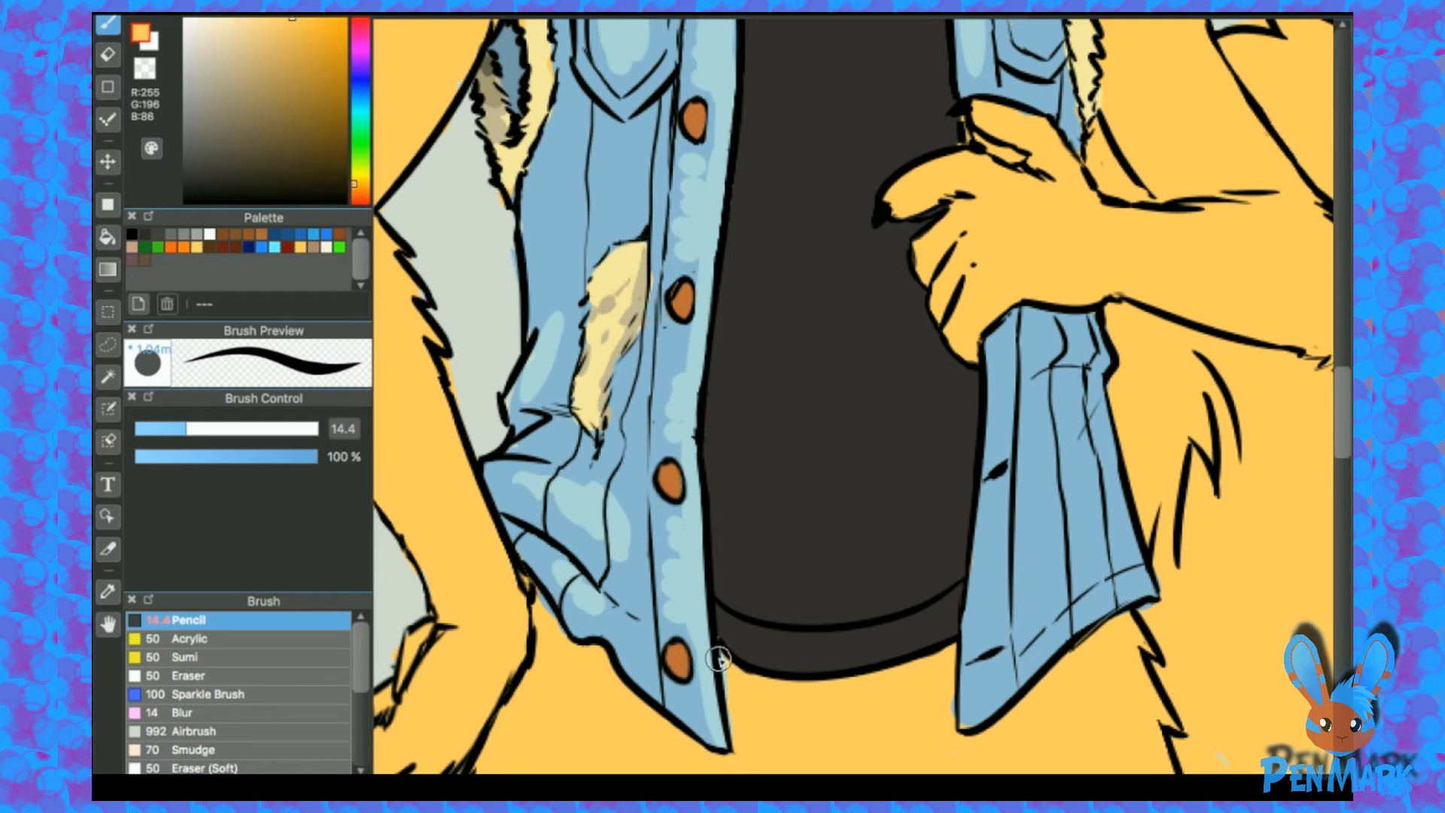
alt+click(734, 627)
Step: Paint pale blue highlights on the bent arm's chest pocket and the flap beside its button
drag(740, 384, 763, 464)
mouse_move(883, 345)
mouse_down()
mouse_move(750, 456)
mouse_move(731, 529)
mouse_up()
alt+click(856, 316)
drag(933, 239, 919, 316)
mouse_move(937, 193)
mouse_down()
mouse_move(932, 166)
mouse_move(940, 195)
mouse_up()
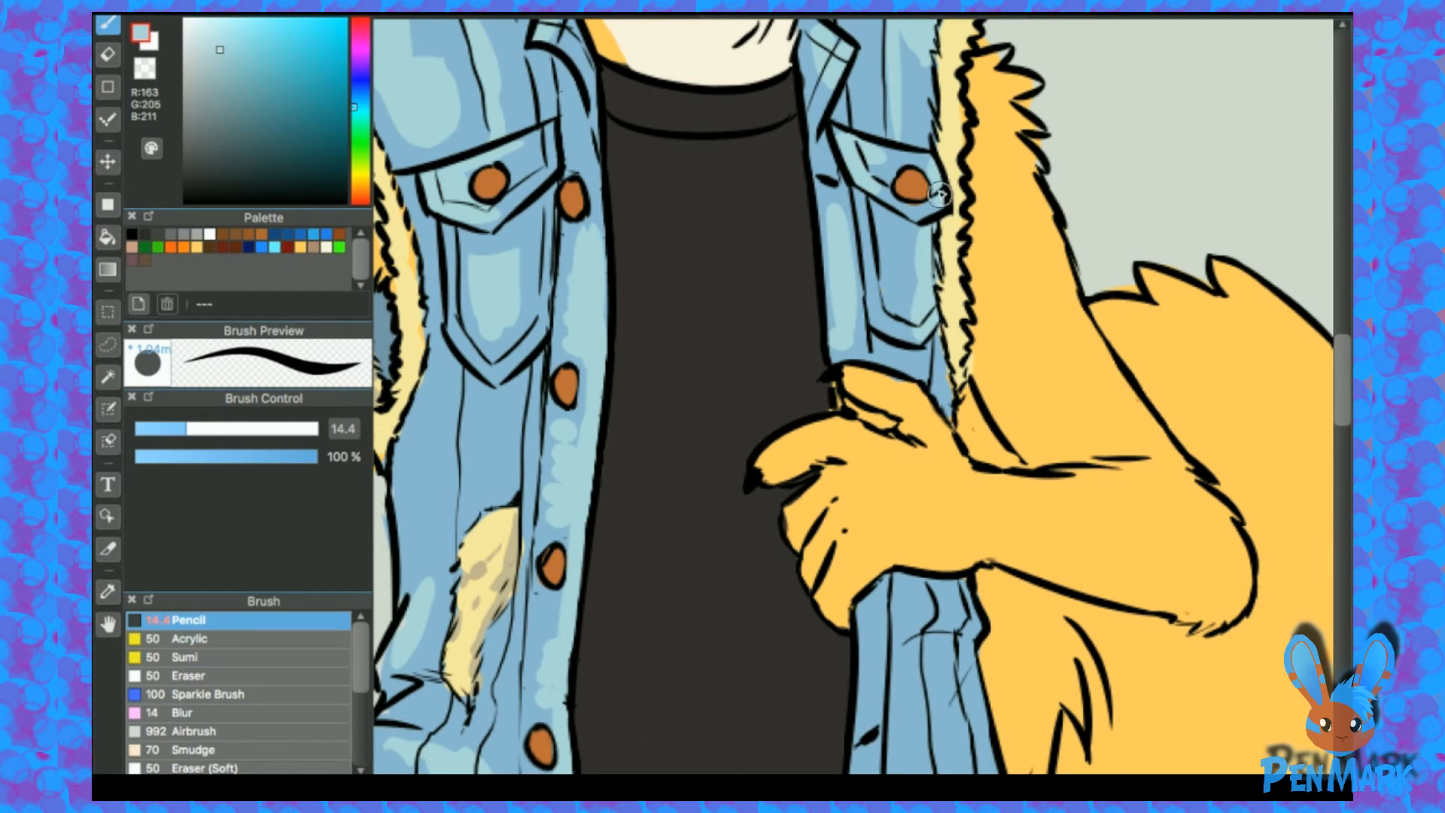
Step: Shade the lower edge of the brown button on the straight arm's chest pocket with dark brown and blend with sampled orange-brown
alt+click(493, 184)
scroll(497, 184, up, 4)
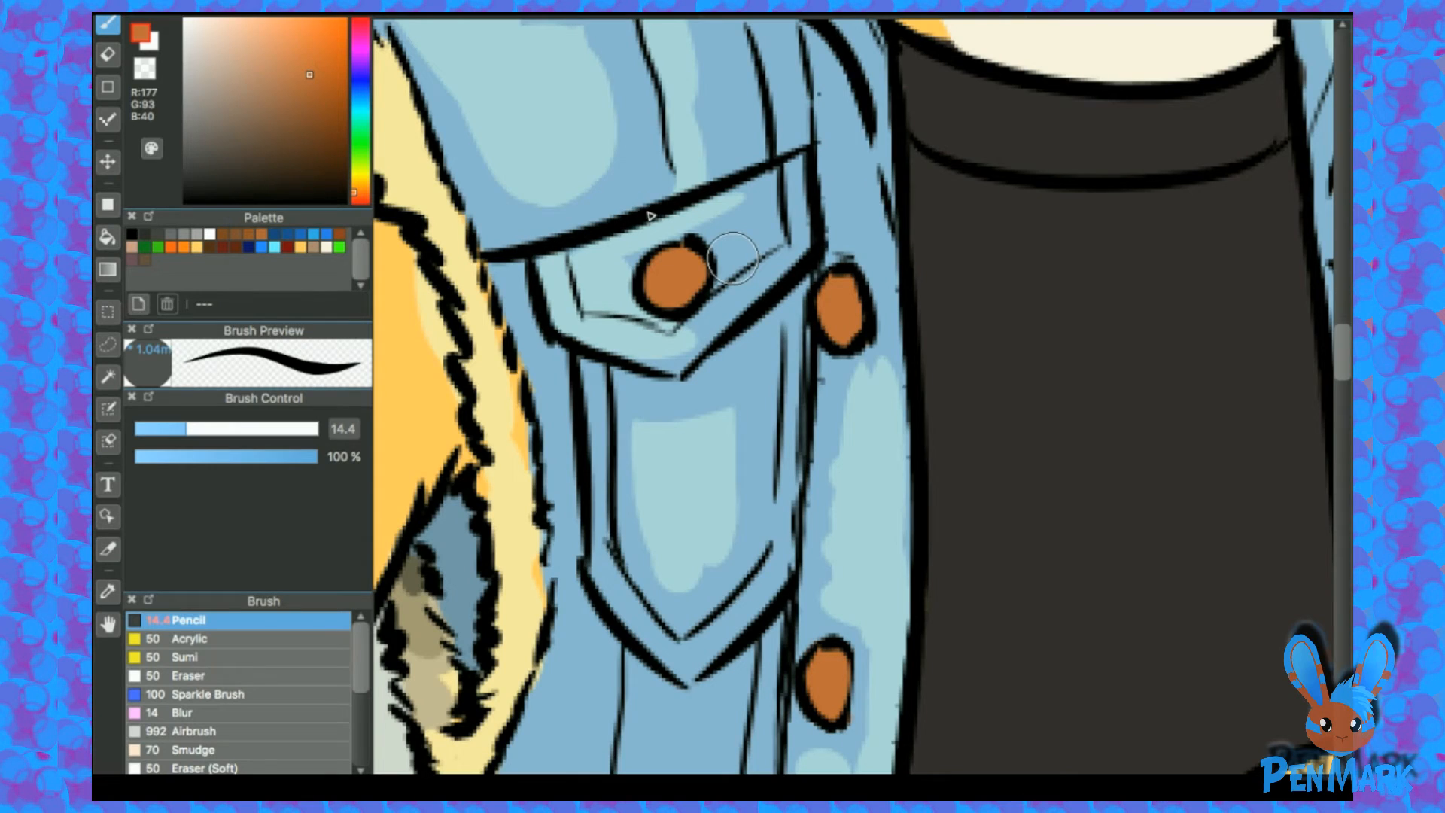
drag(669, 256, 801, 315)
key(bracketleft)
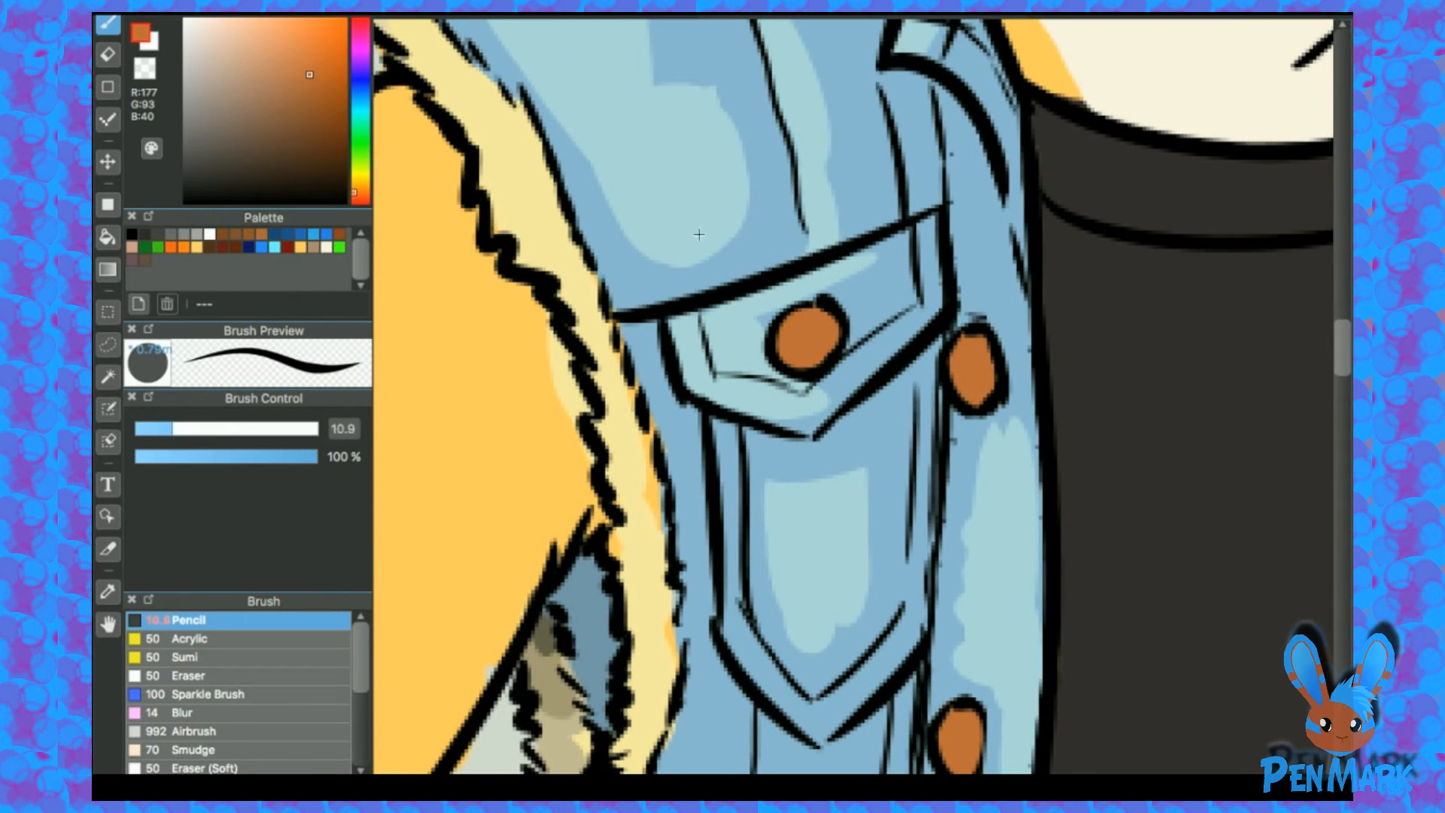
drag(310, 121, 326, 139)
key(bracketleft)
key(bracketleft)
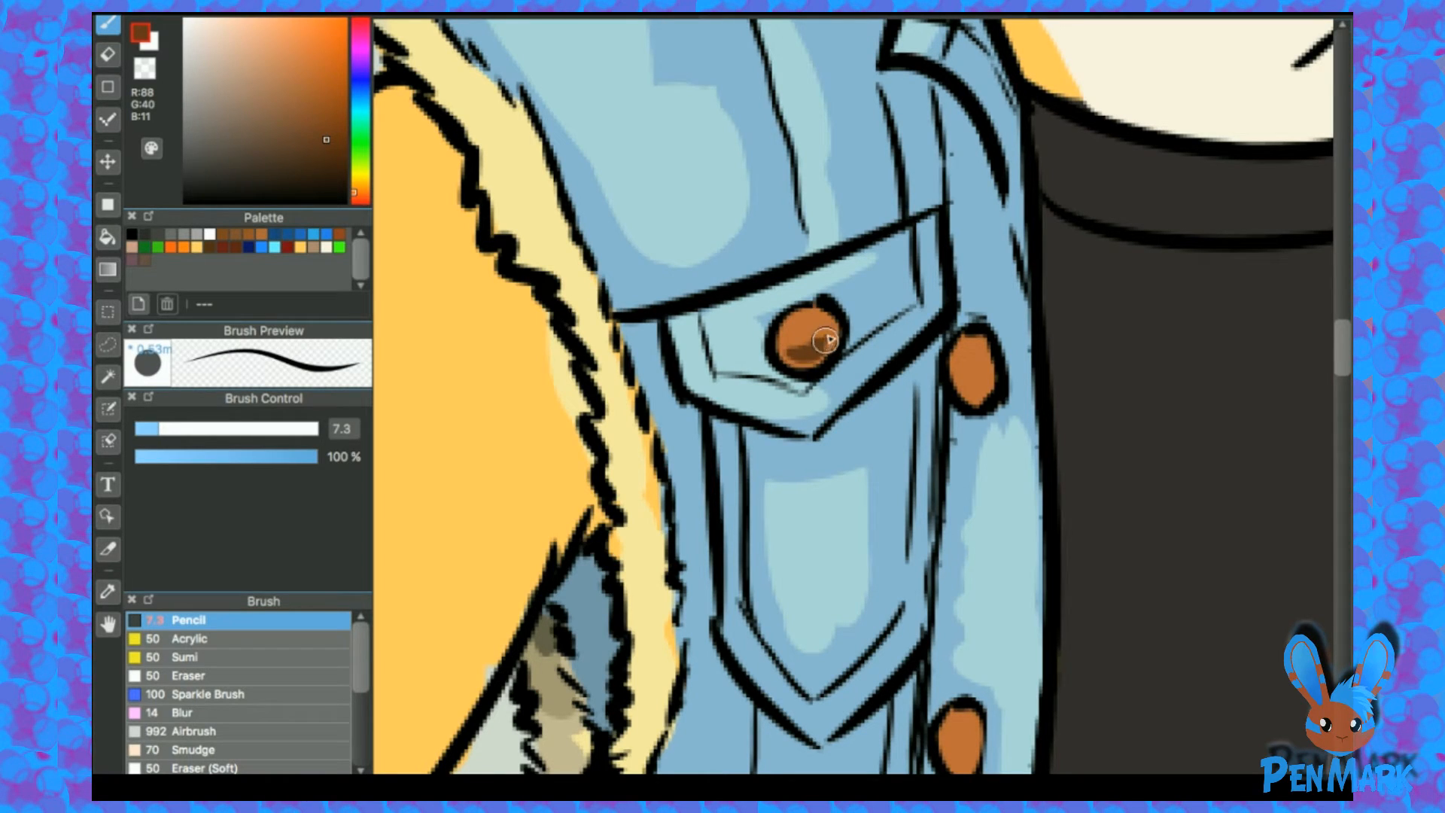
drag(793, 355, 820, 352)
alt+click(815, 326)
alt+click(815, 352)
drag(816, 354, 832, 339)
alt+click(807, 344)
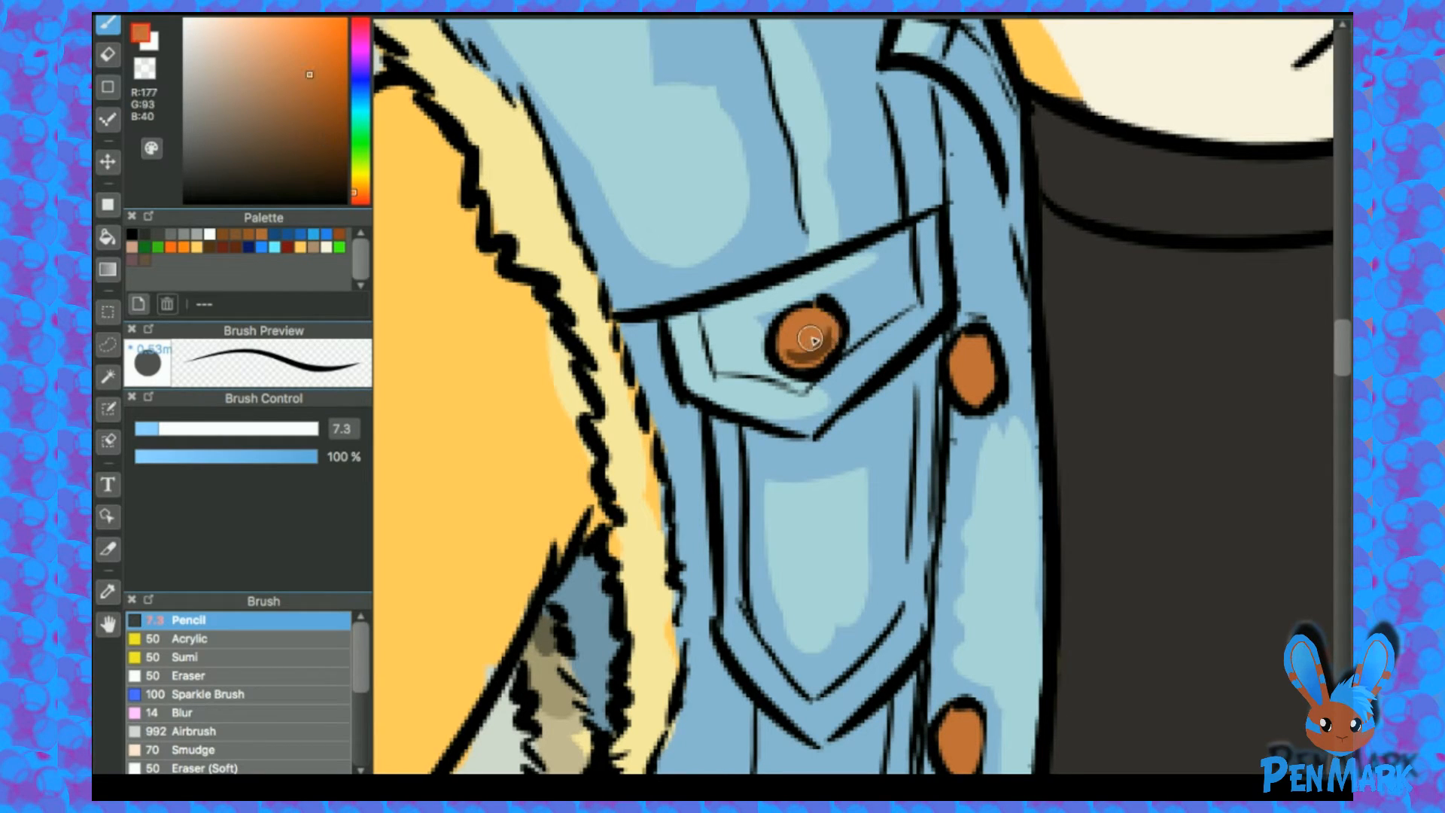
Step: Paint a light tan to white highlight on the upper part of the same pocket button
drag(238, 66, 230, 34)
drag(798, 322, 798, 327)
drag(228, 43, 204, 18)
drag(789, 325, 793, 322)
click(202, 40)
click(209, 234)
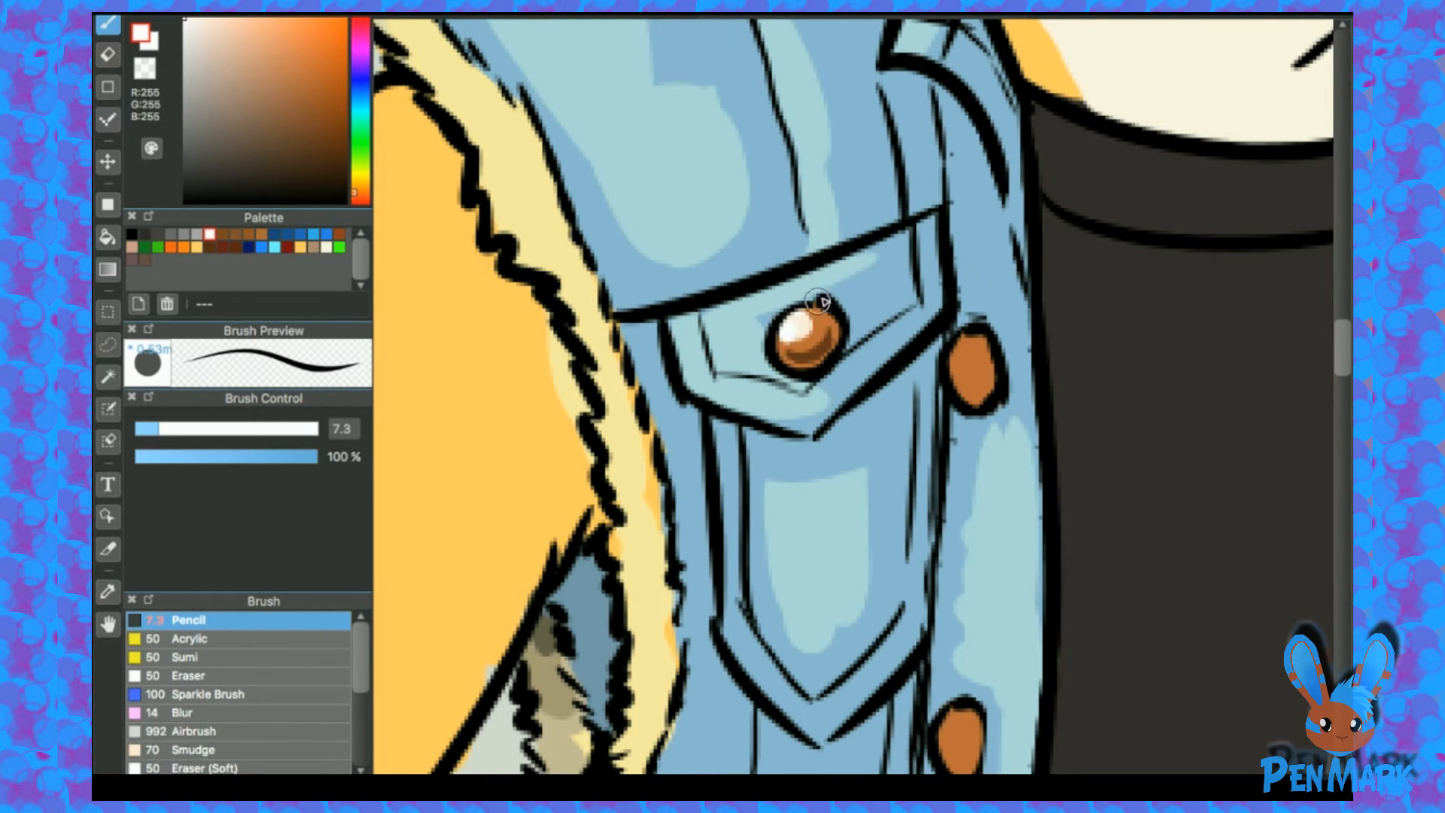
Step: Give the uppermost button on the button strip a white highlight and dark brown shading
drag(1046, 287, 958, 387)
drag(871, 466, 875, 444)
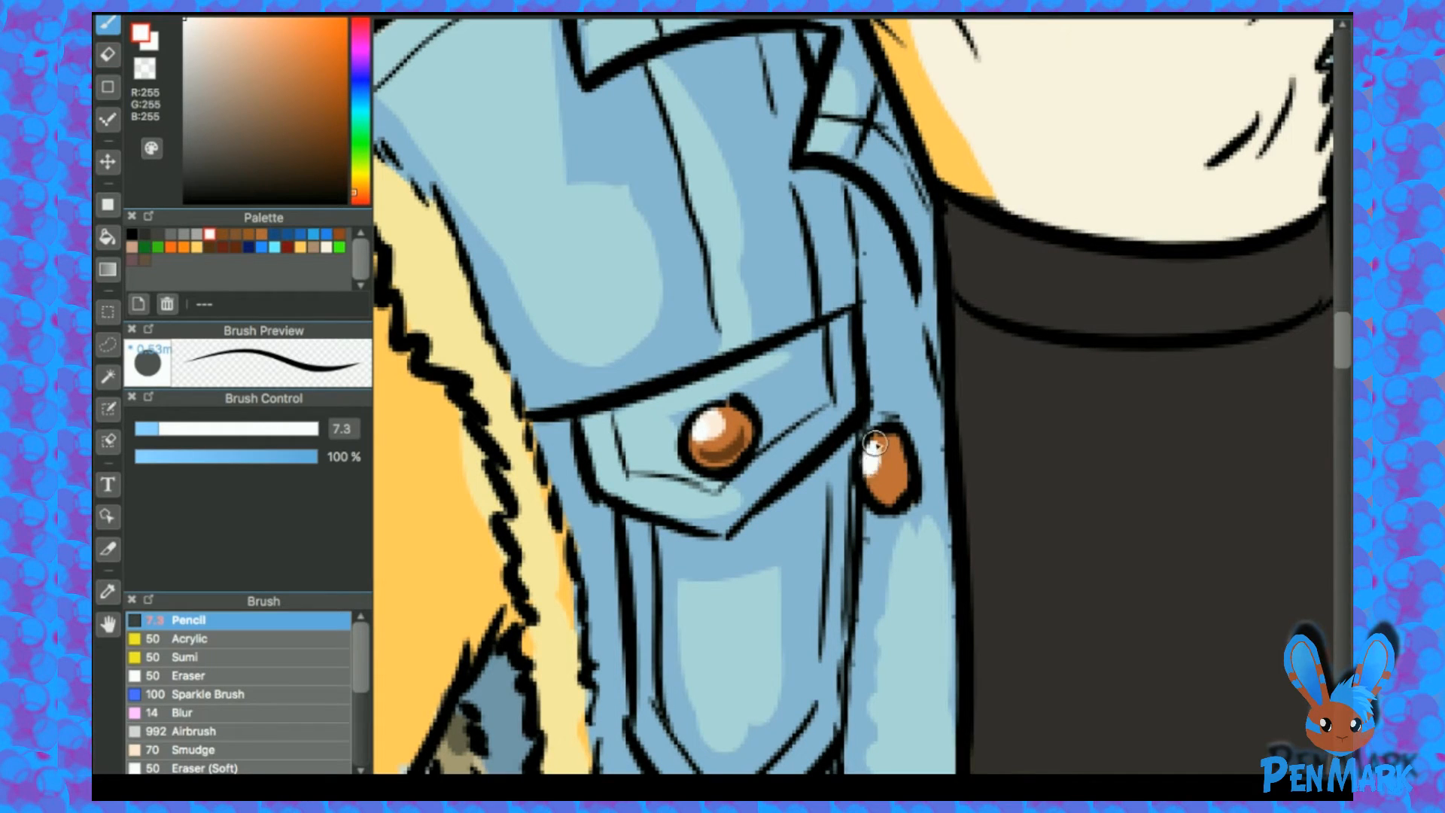
alt+click(728, 449)
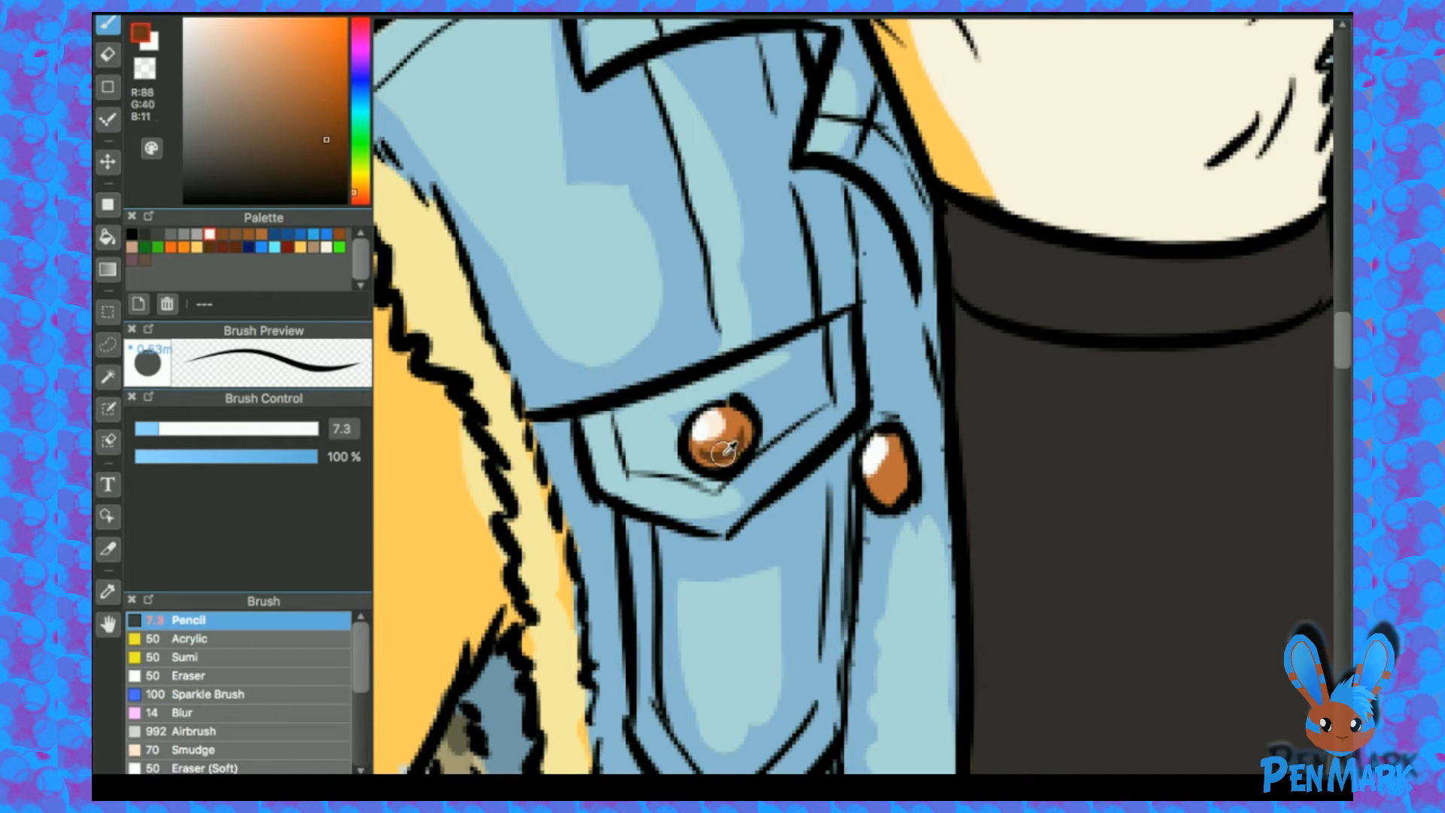
drag(884, 494, 893, 468)
alt+click(893, 472)
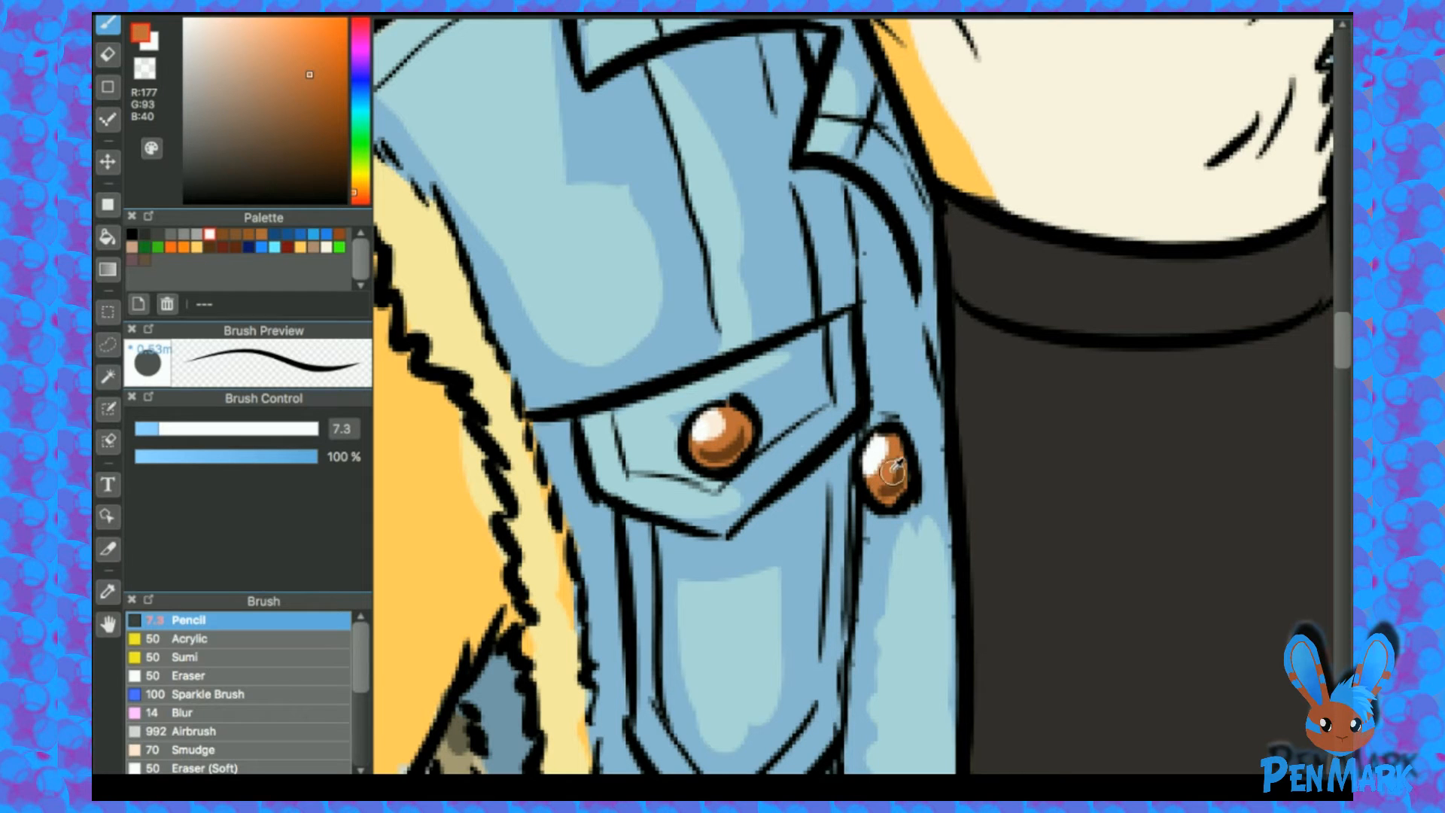
alt+click(742, 448)
Step: Shade the second and third strip buttons in dark brown and erase the stray marks around the third
drag(1014, 617, 947, 358)
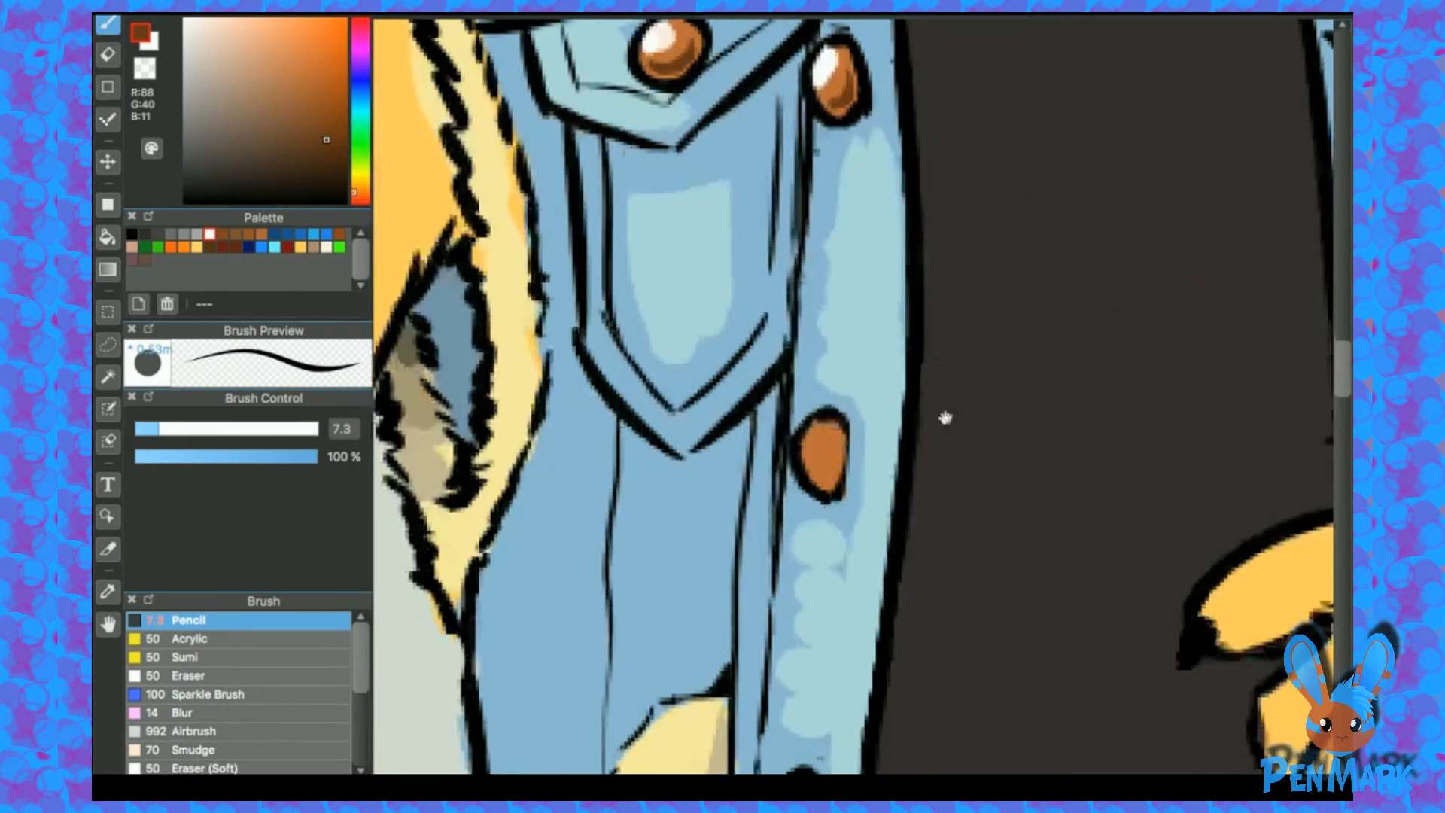
mouse_move(864, 435)
mouse_down()
mouse_move(890, 255)
mouse_move(846, 438)
mouse_move(863, 413)
mouse_up()
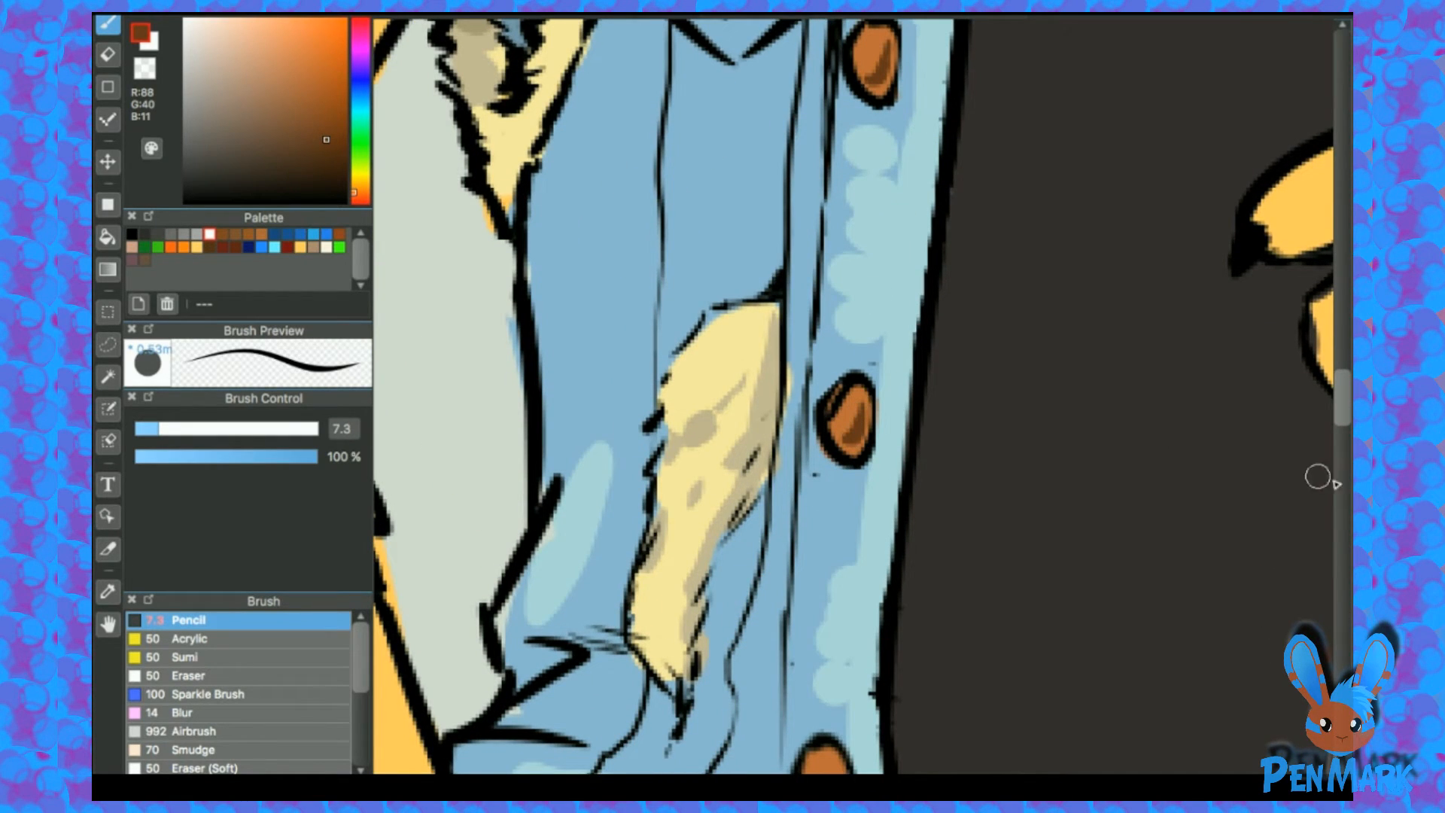
key(w)
click(843, 396)
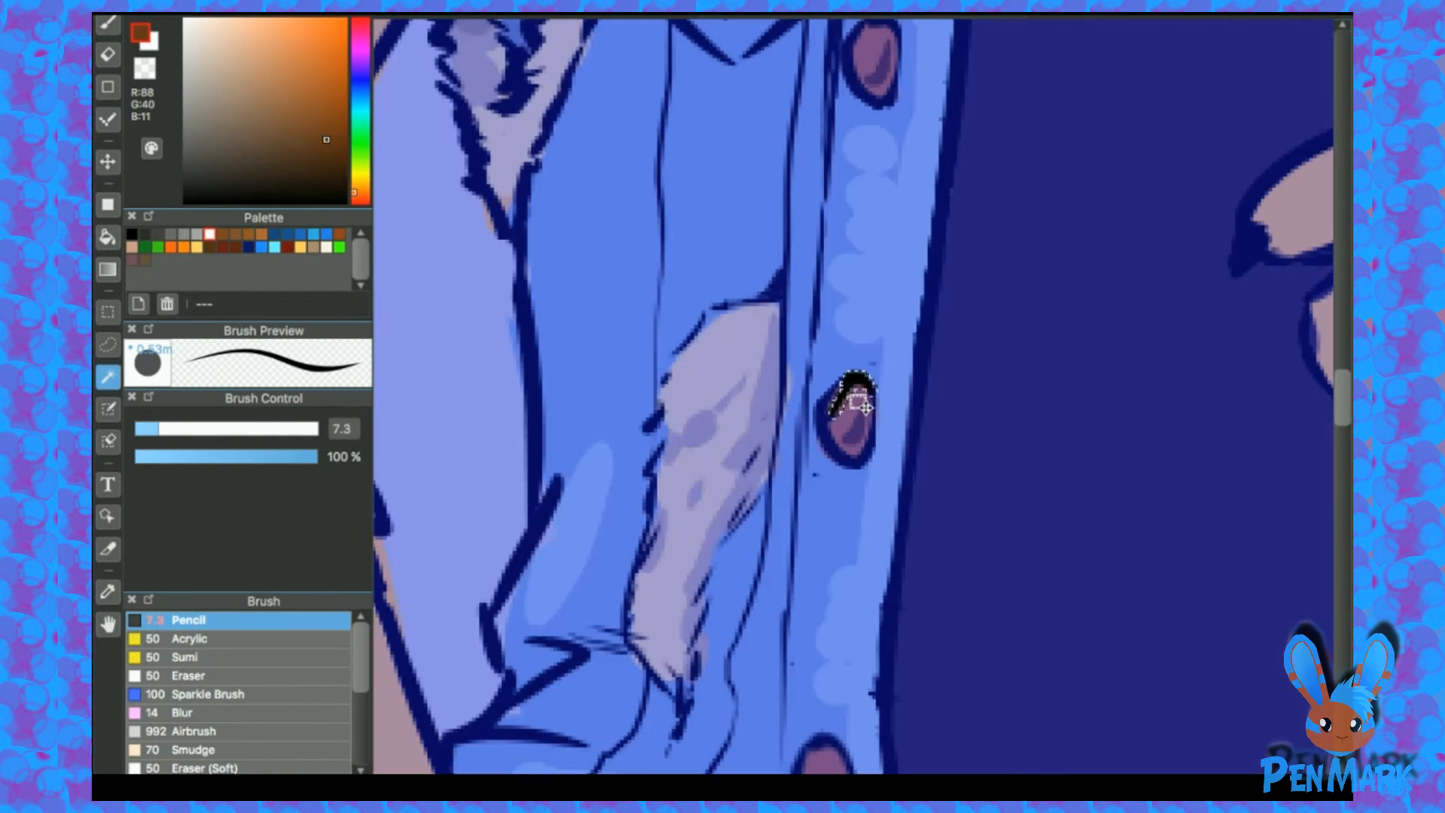
key(ctrl+d)
key(e)
mouse_move(846, 400)
mouse_down()
mouse_move(843, 411)
mouse_move(853, 389)
mouse_up()
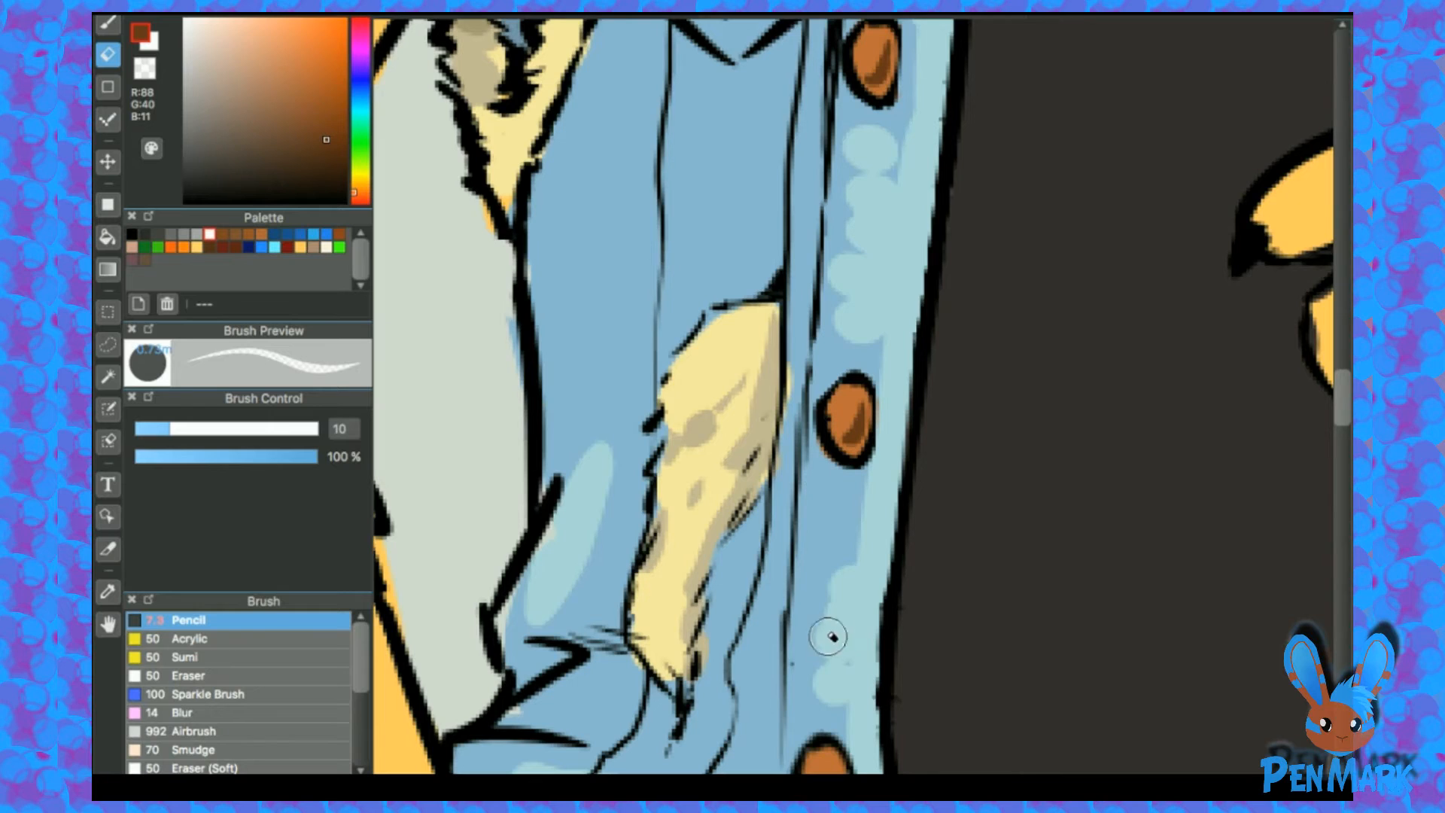
key(b)
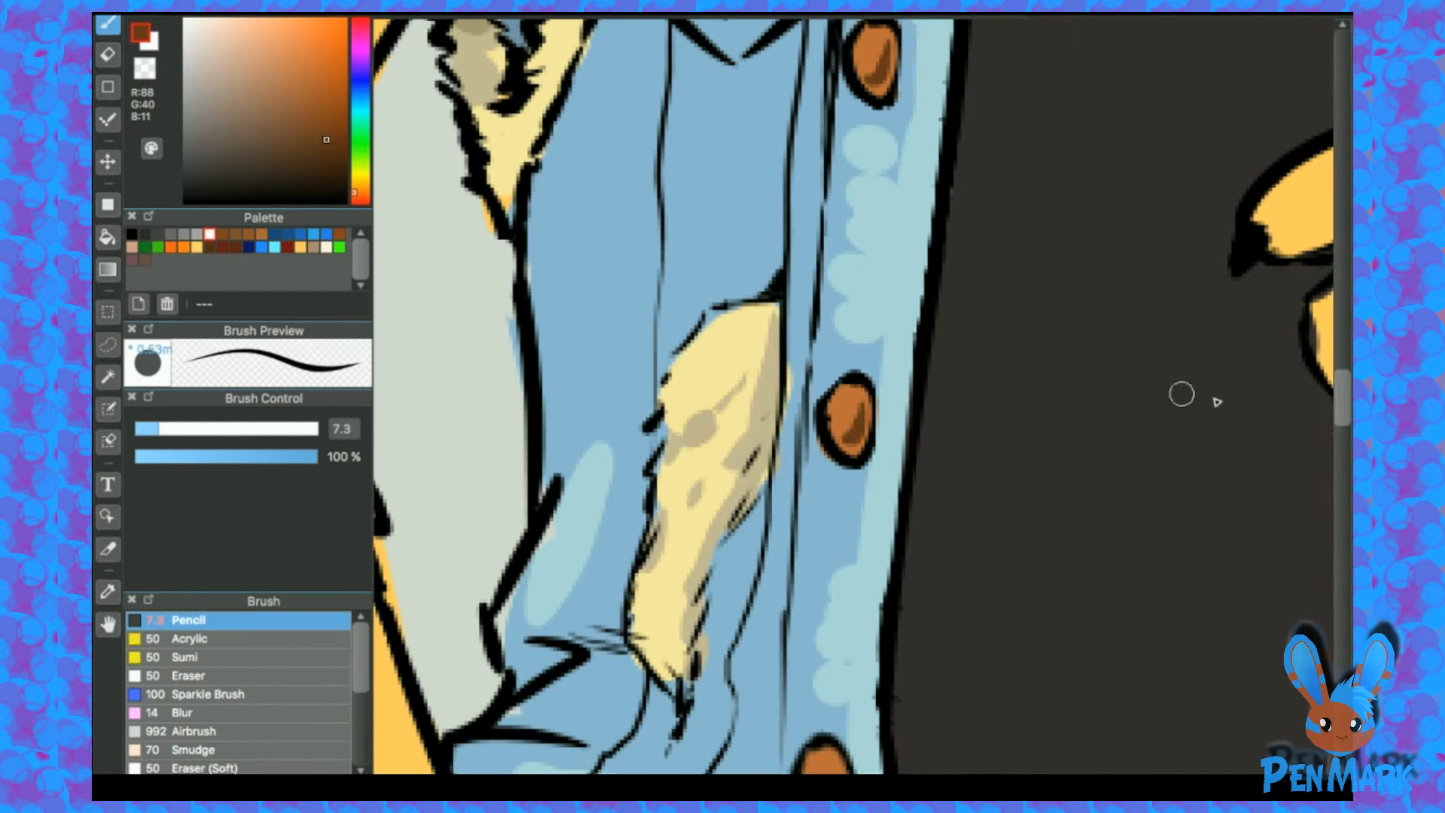
drag(849, 445, 865, 421)
Step: Shade the two lowest strip buttons, alternating sampled dark brown and orange-brown
scroll(828, 332, down, 5)
scroll(892, 259, down, 1)
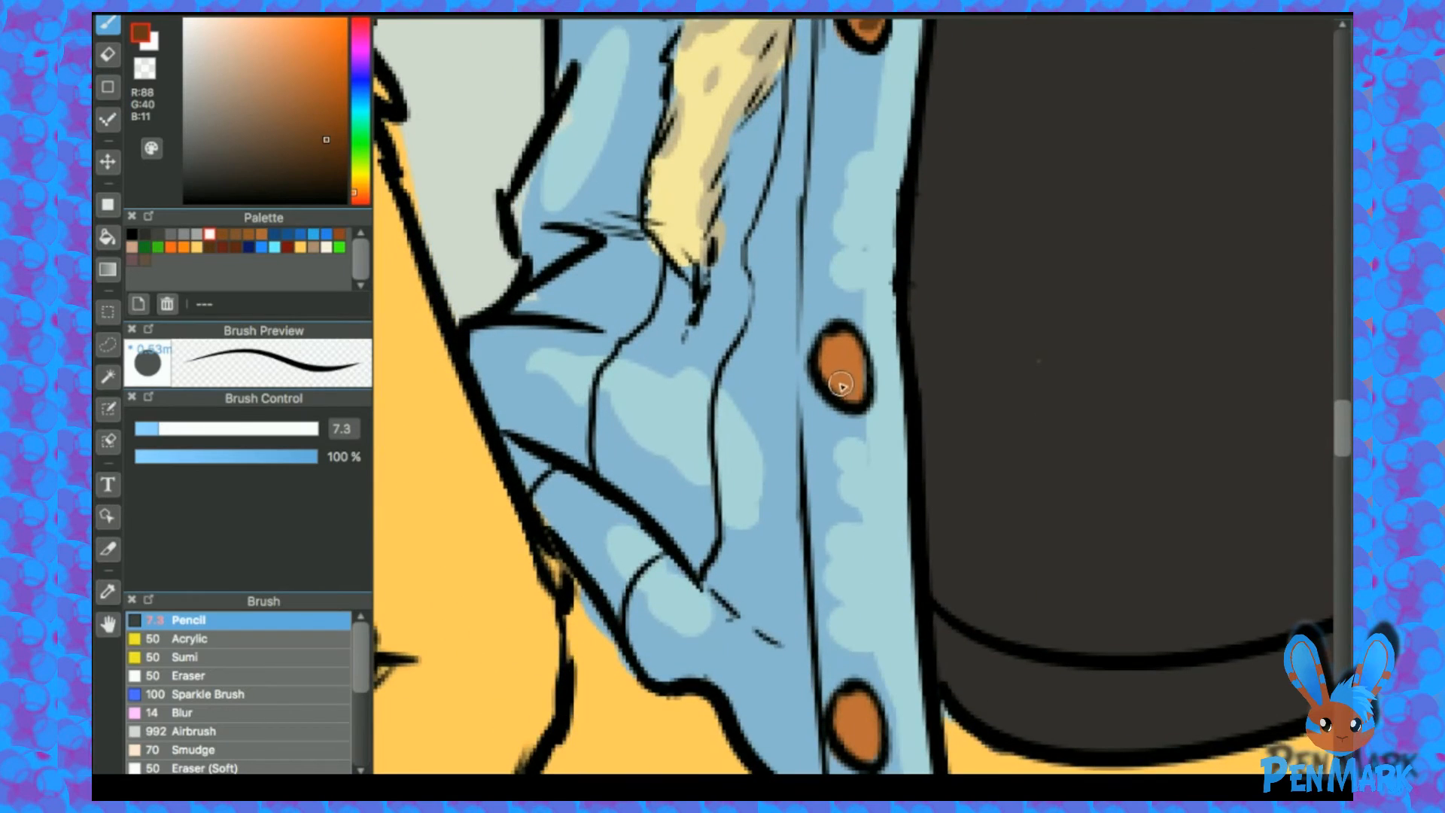
alt+click(887, 364)
alt+click(837, 361)
alt+click(854, 387)
alt+click(839, 359)
alt+click(849, 386)
alt+click(835, 371)
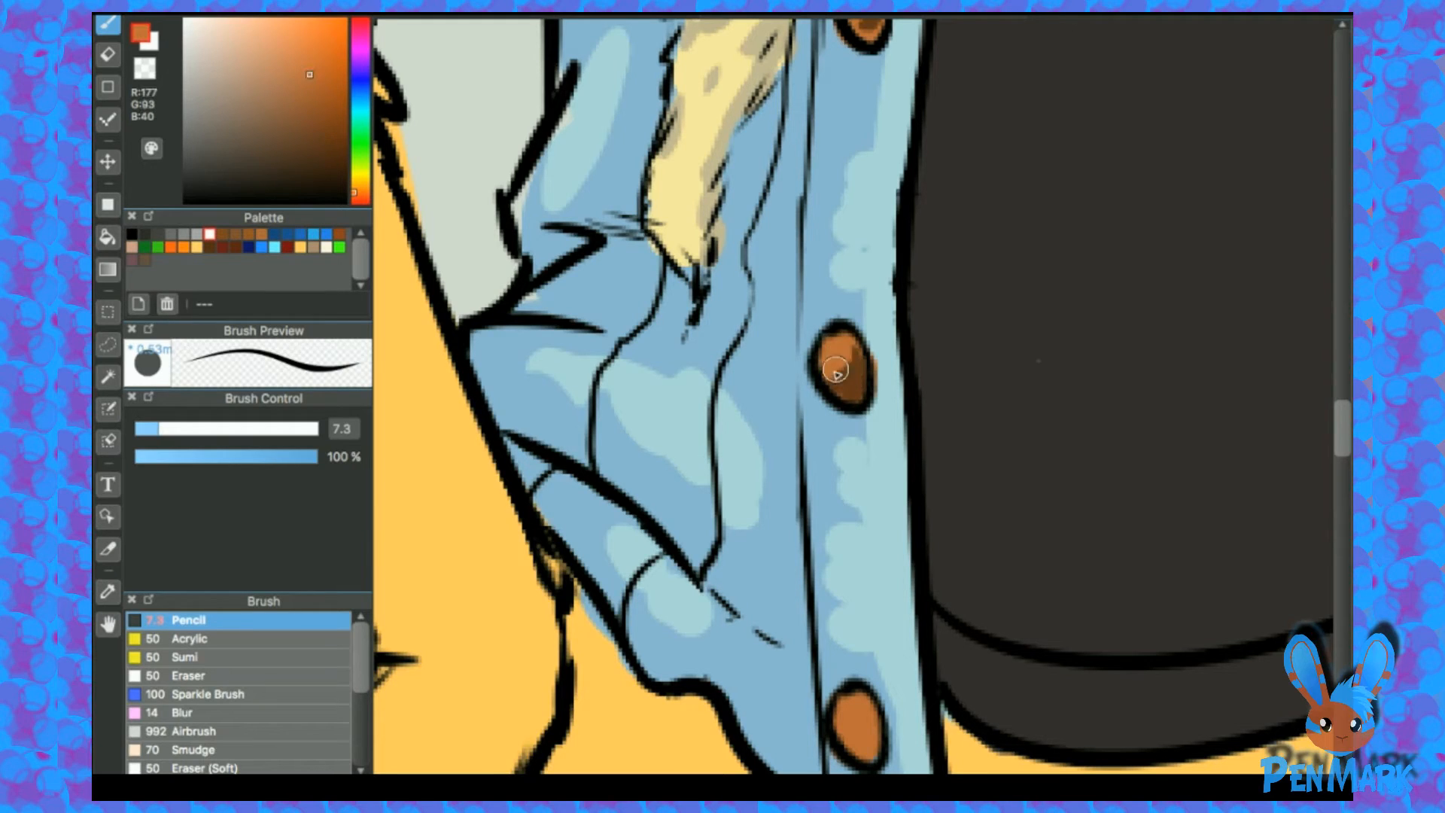
alt+click(860, 387)
mouse_move(870, 717)
mouse_down()
mouse_move(859, 376)
mouse_move(841, 403)
mouse_up()
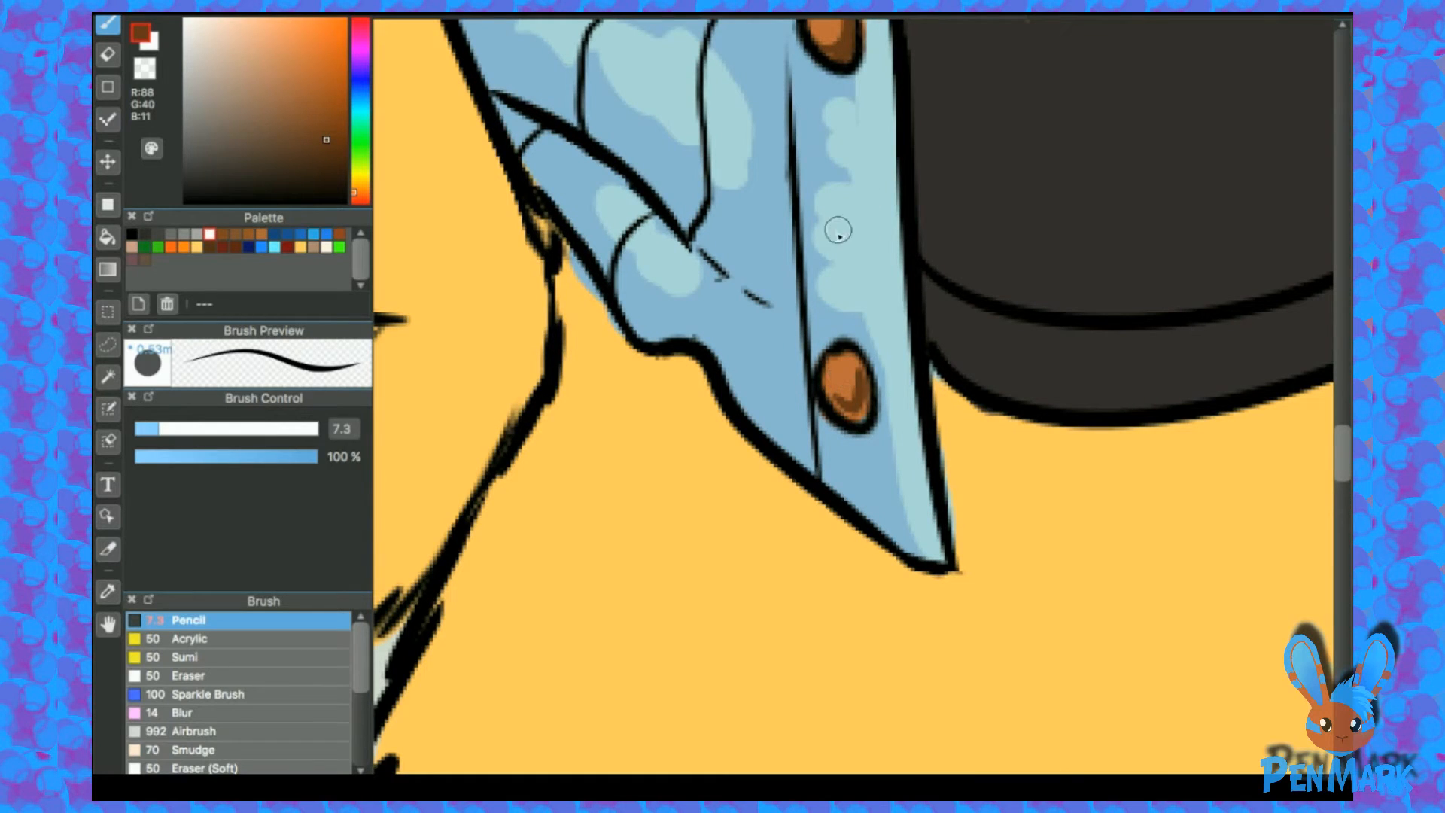
Step: Add white highlights to the remaining strip buttons and the button on the bent arm's chest pocket
key(x)
drag(833, 368, 836, 365)
mouse_move(811, 31)
mouse_down()
mouse_move(771, 399)
mouse_move(812, 249)
mouse_move(803, 421)
mouse_up()
drag(798, 307, 802, 310)
mouse_move(822, 21)
mouse_down()
mouse_move(819, 299)
mouse_move(883, 472)
mouse_up()
drag(945, 410, 600, 326)
drag(846, 317, 619, 293)
mouse_move(989, 305)
mouse_down()
mouse_move(946, 290)
mouse_move(1058, 304)
mouse_move(969, 319)
mouse_up()
Step: Shade the bent arm's pocket button with dark brown sampled from a finished button and blend with orange-brown
right_click(997, 336)
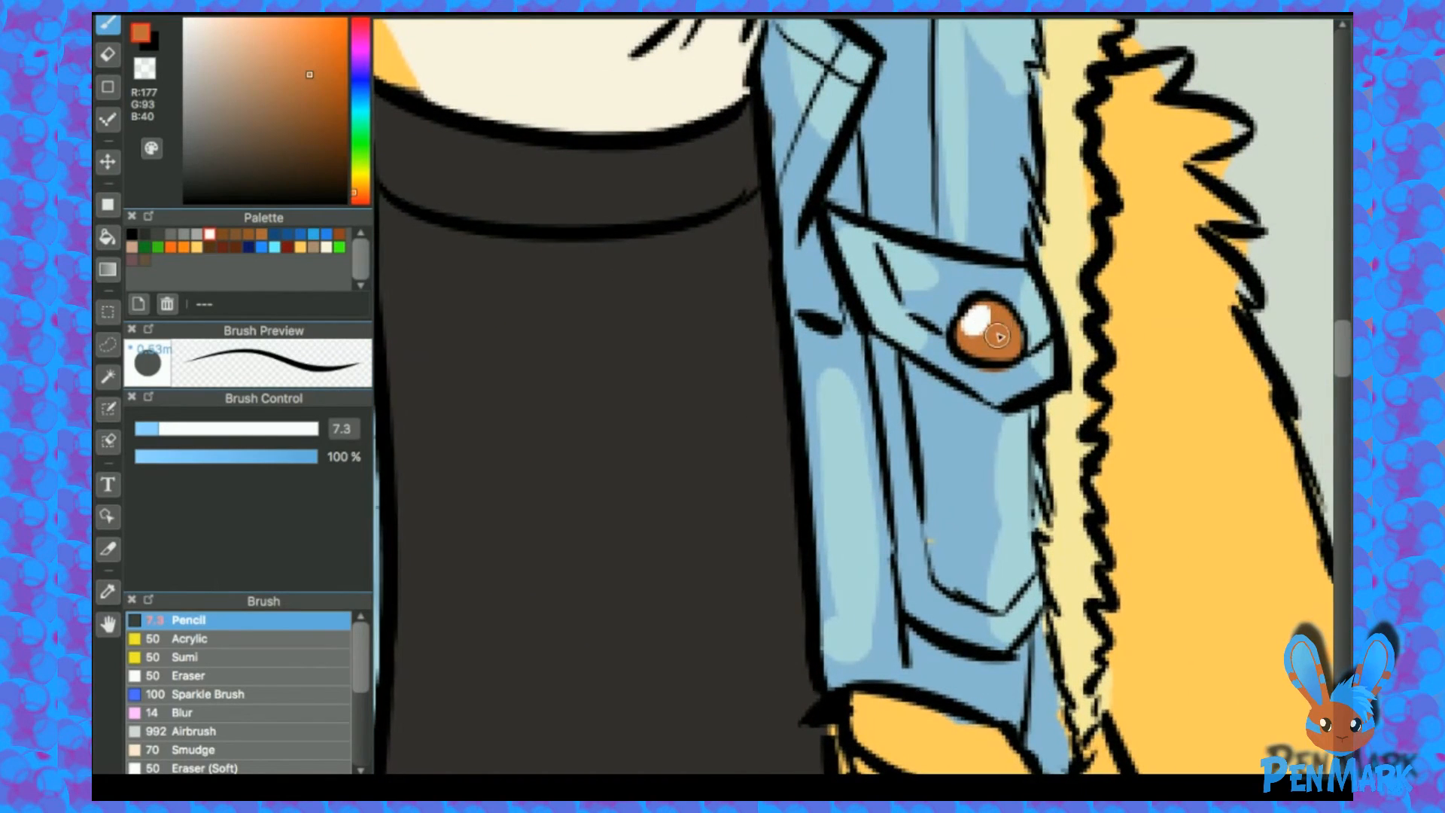
right_click(1012, 384)
drag(516, 350, 899, 334)
right_click(616, 332)
drag(995, 350, 480, 390)
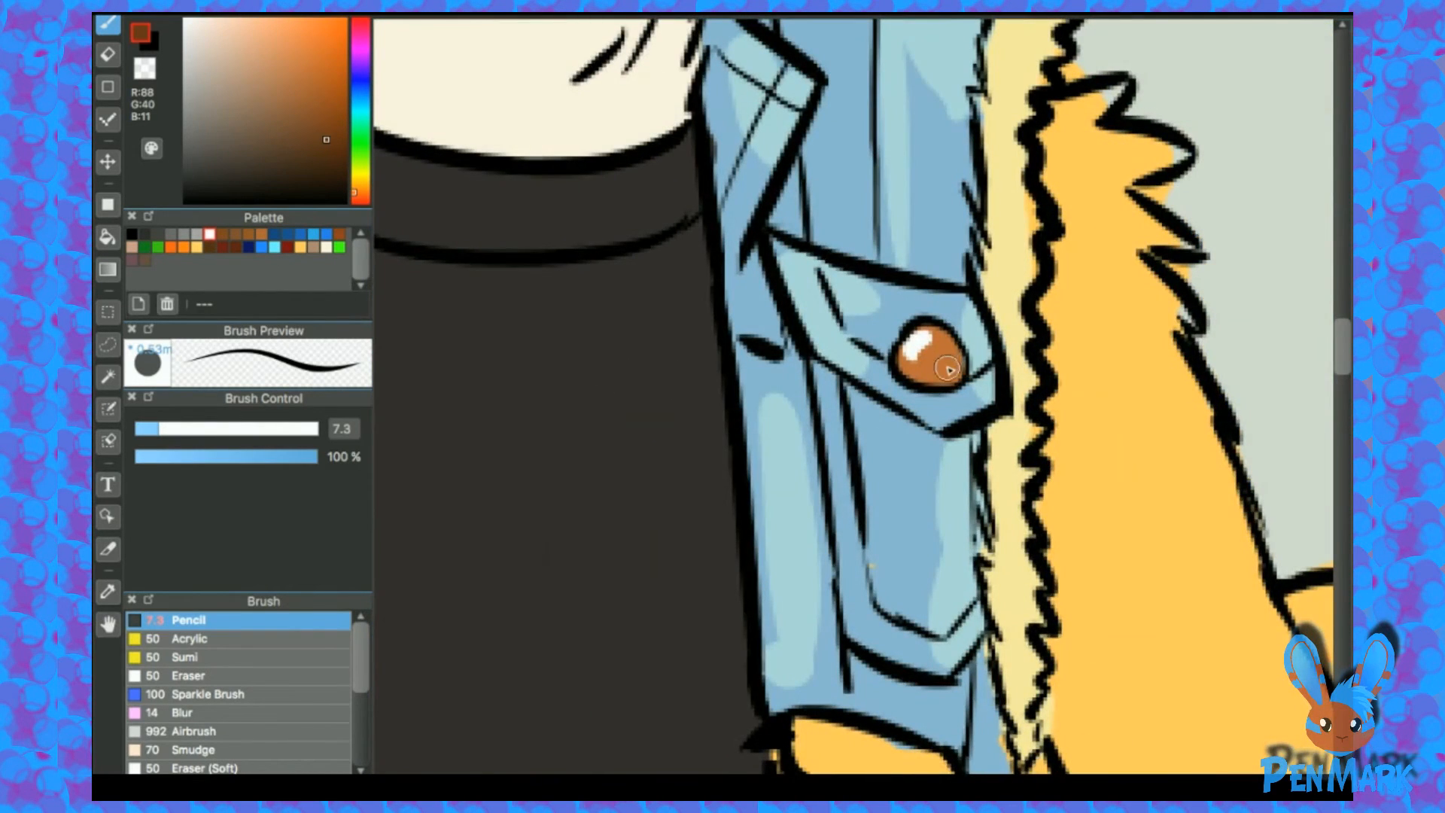
drag(950, 354, 922, 380)
alt+click(934, 357)
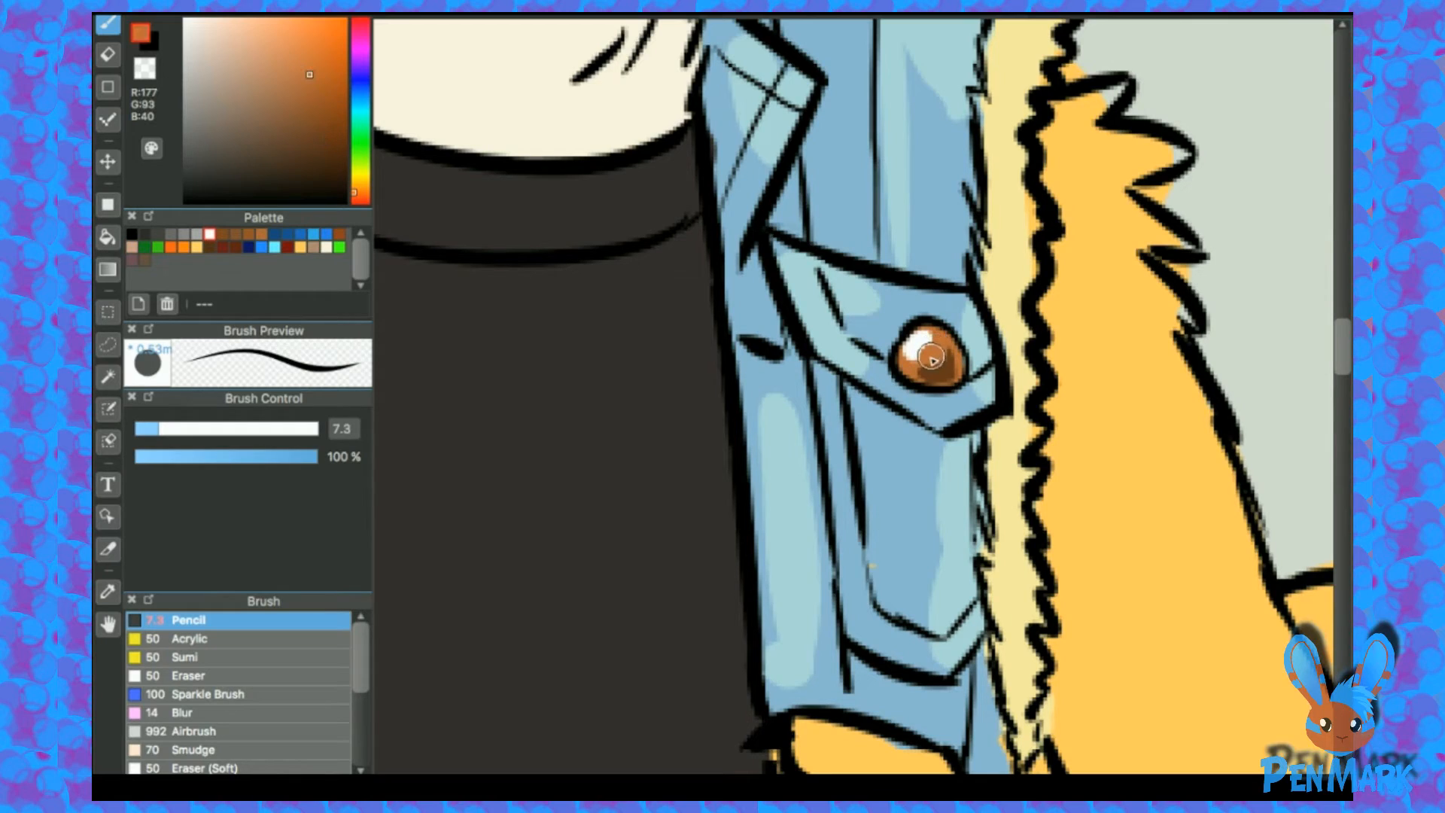
Step: Paint a small white reflection on the lower edge of the bent arm's pocket button, refining it with dark brown
alt+click(915, 348)
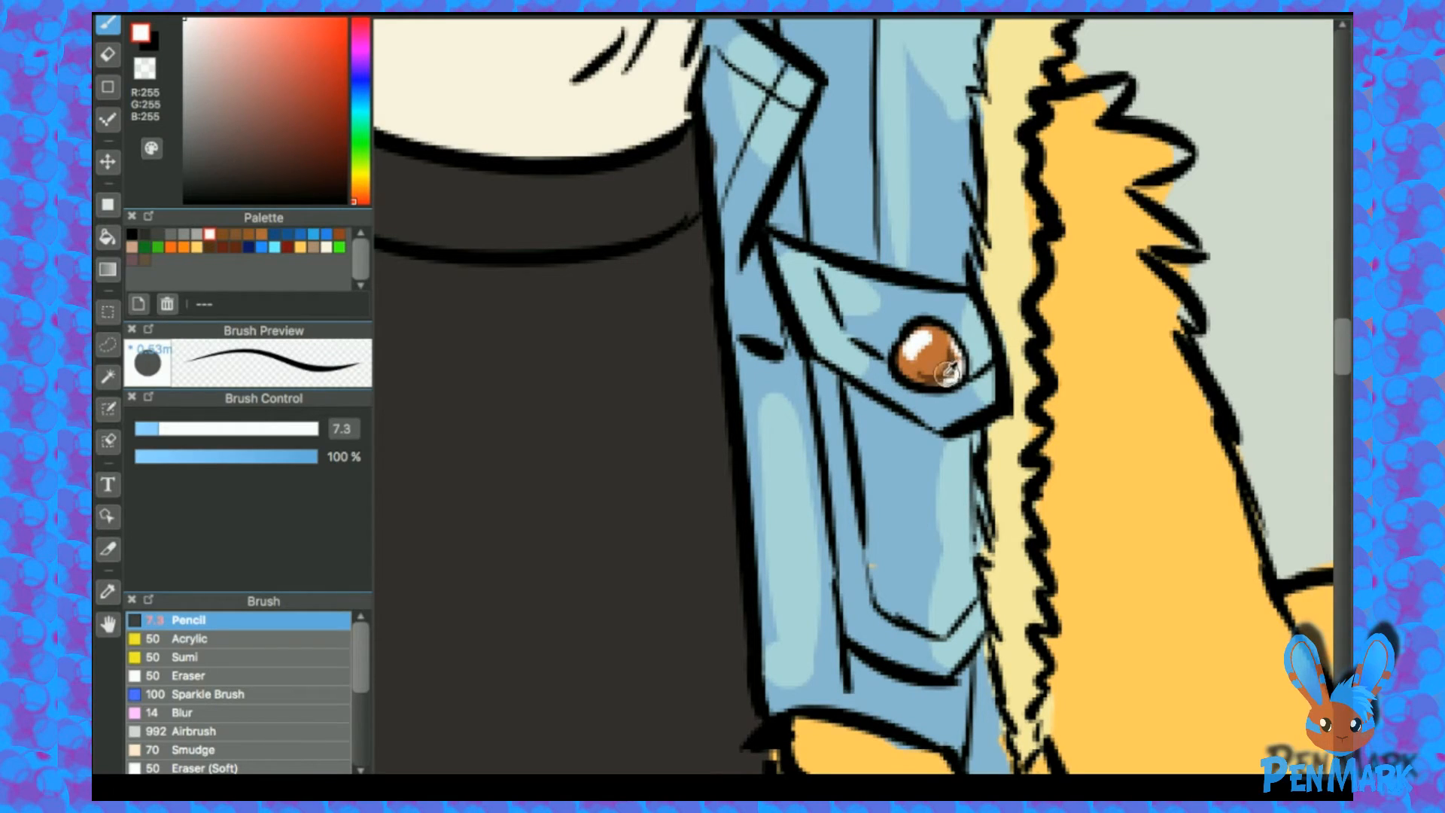
alt+click(942, 370)
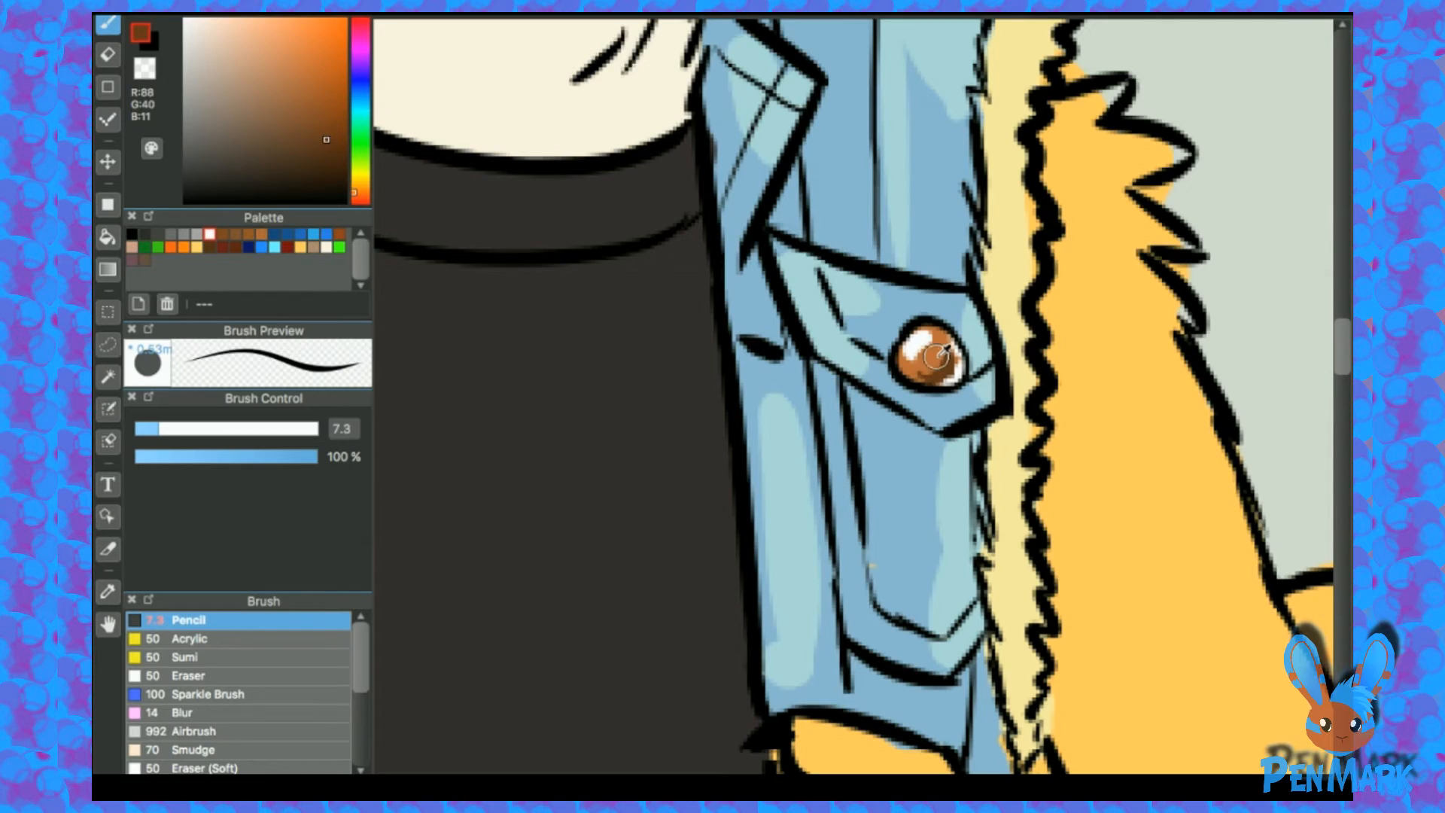
alt+click(952, 362)
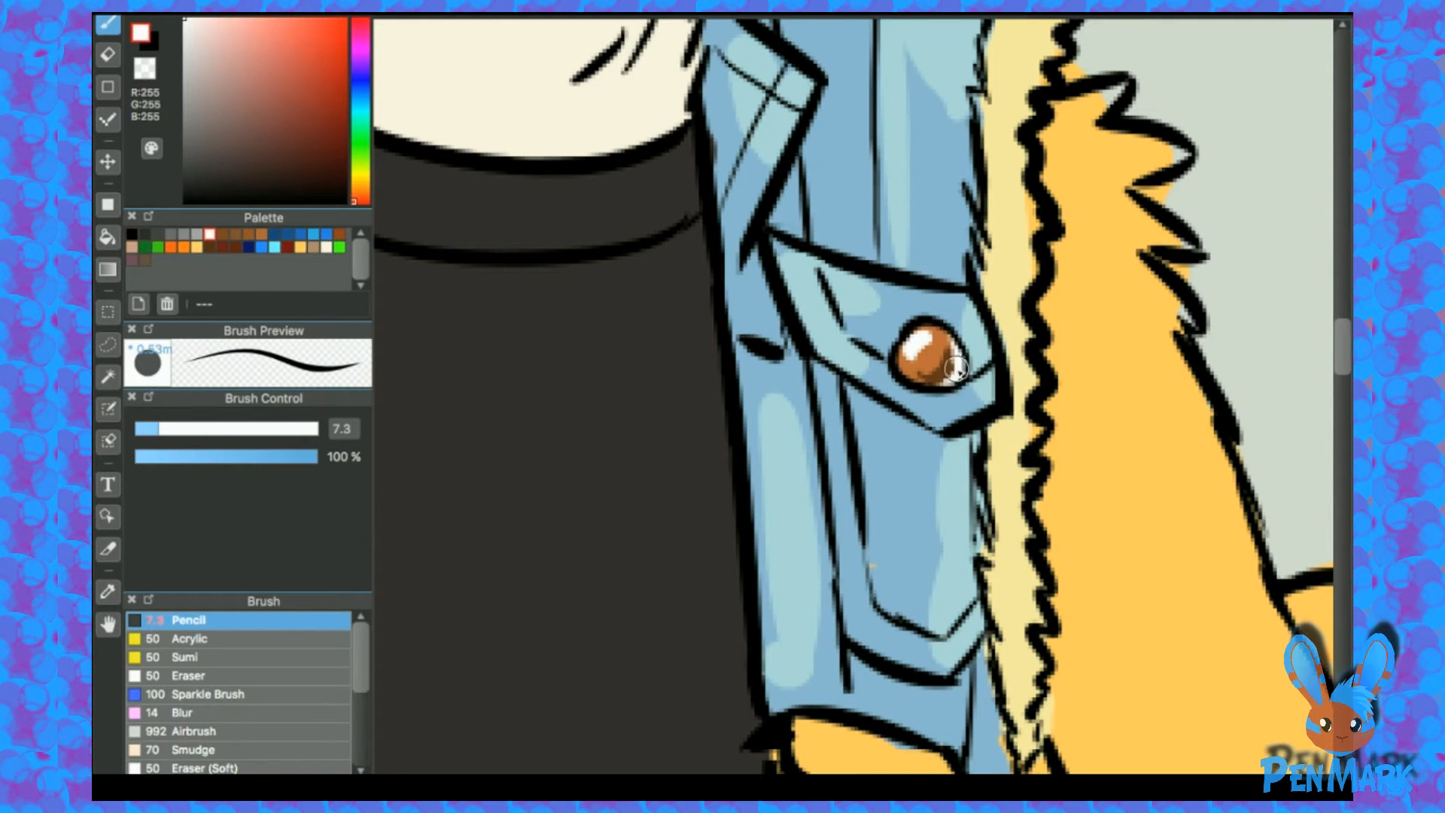
alt+click(941, 369)
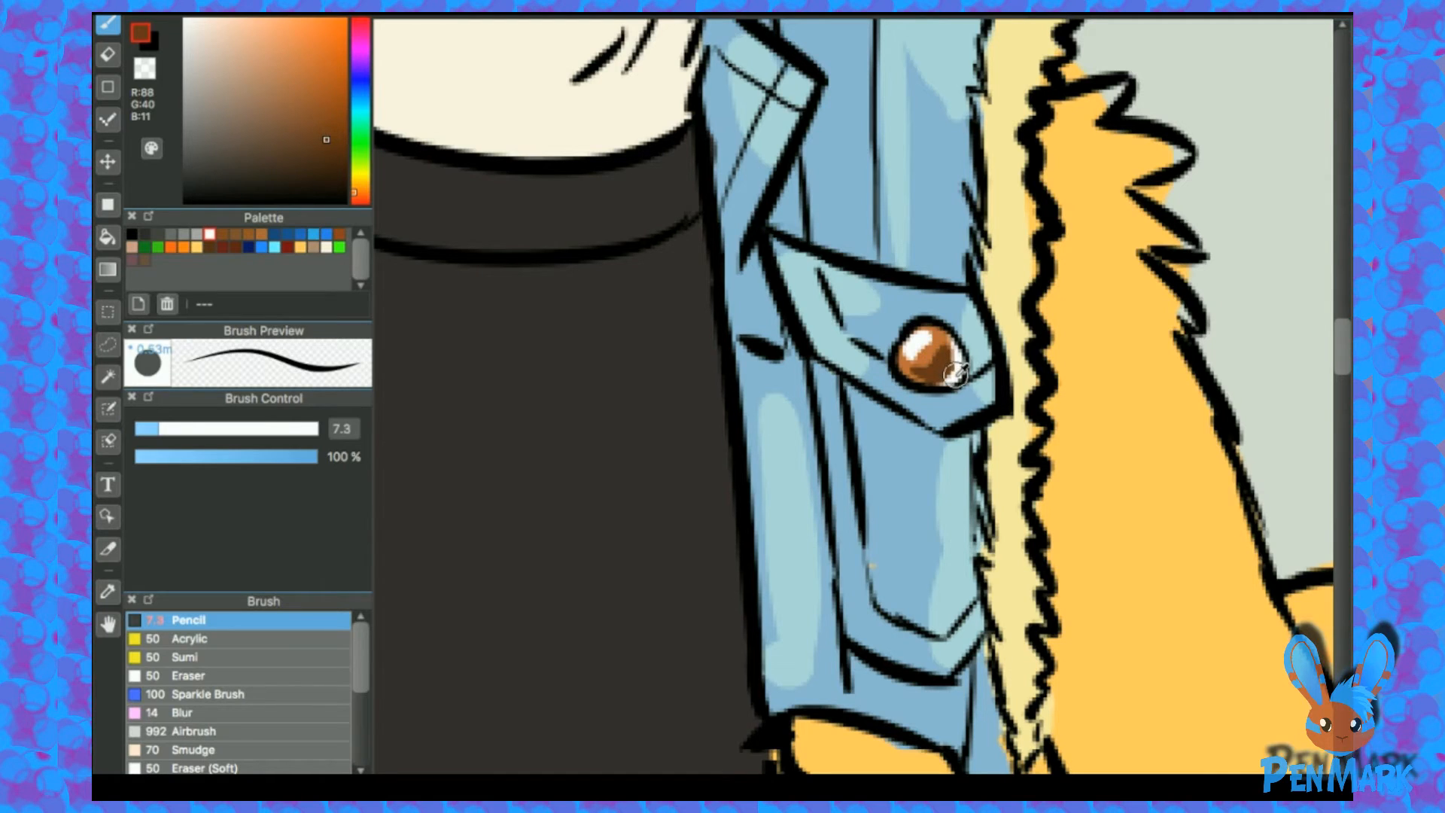
alt+click(956, 374)
mouse_move(953, 378)
mouse_down()
mouse_move(969, 338)
mouse_move(992, 428)
mouse_move(990, 391)
mouse_move(961, 396)
mouse_up()
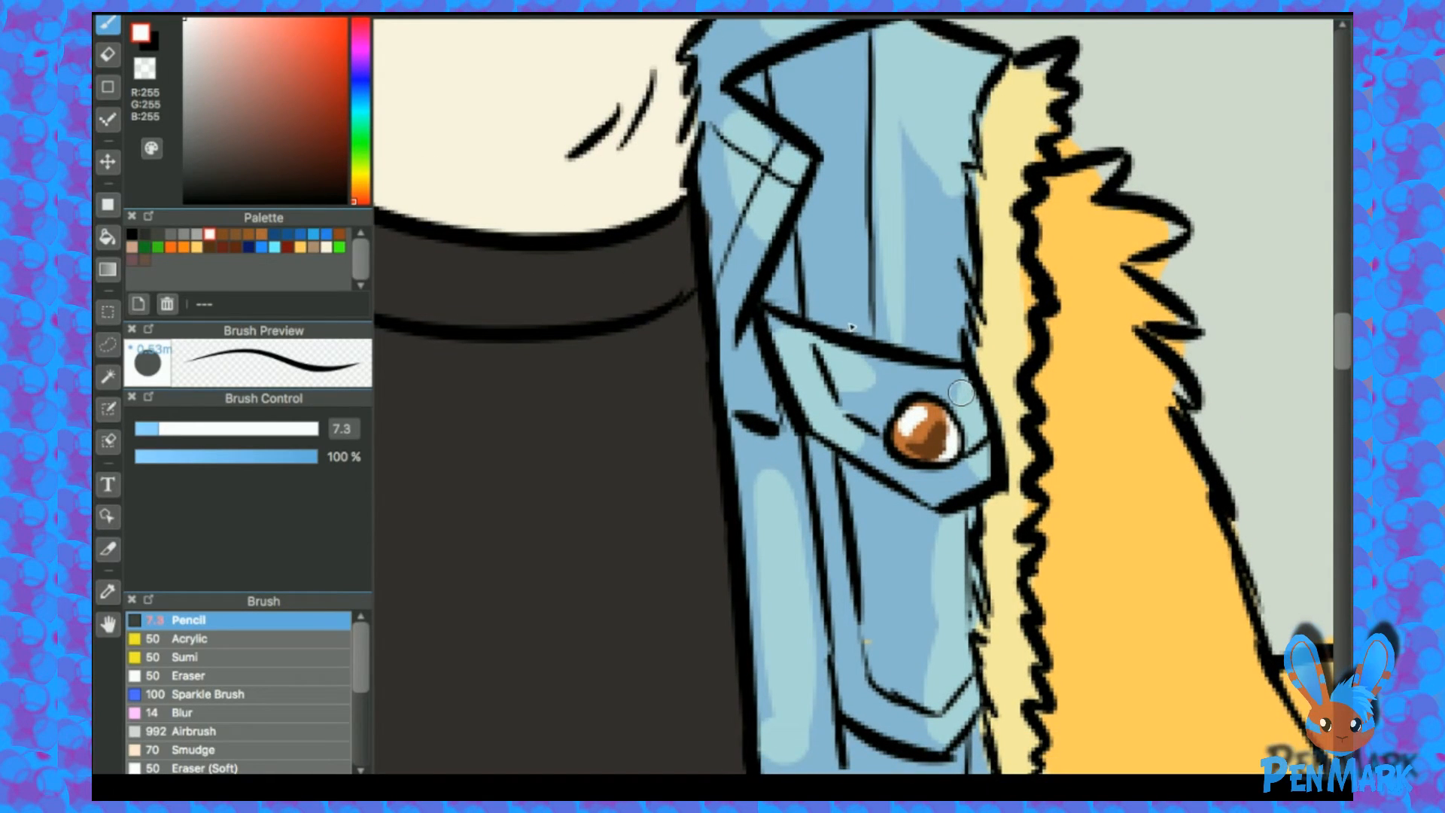
Step: Paint white highlights along the frayed trim at both armholes of the vest
key(super+minus)
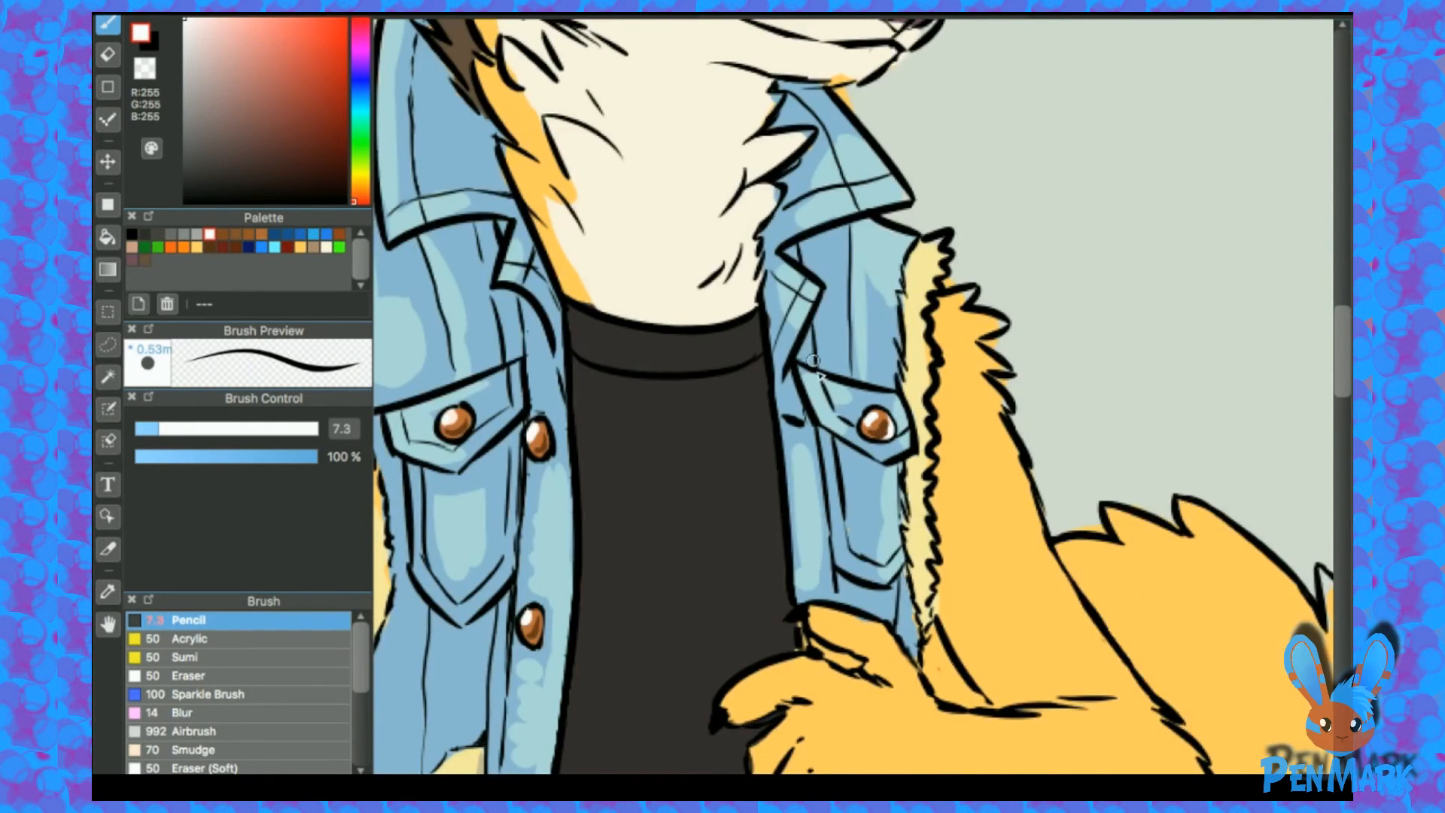
key(super+minus)
drag(829, 393, 891, 454)
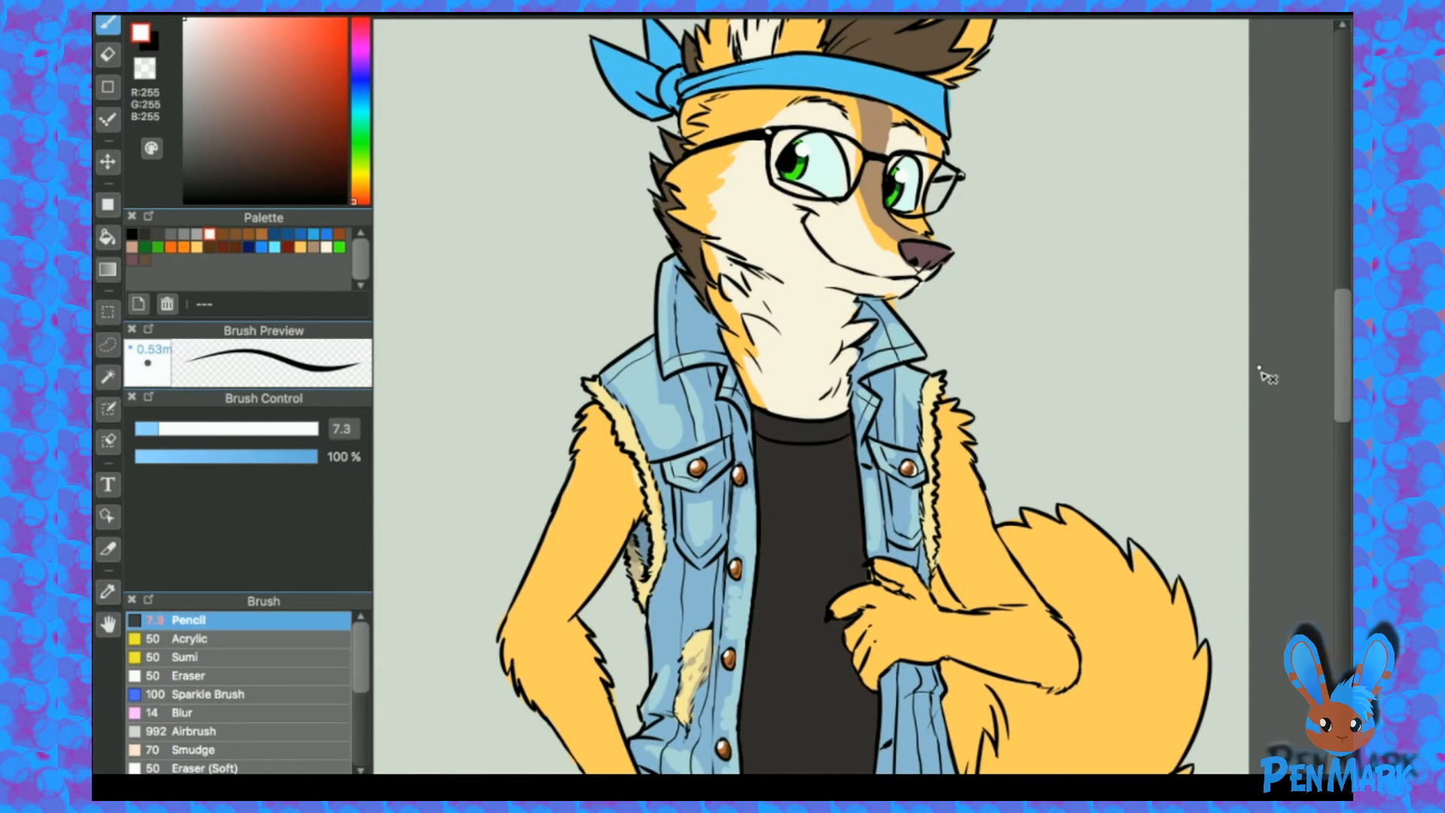
key(e)
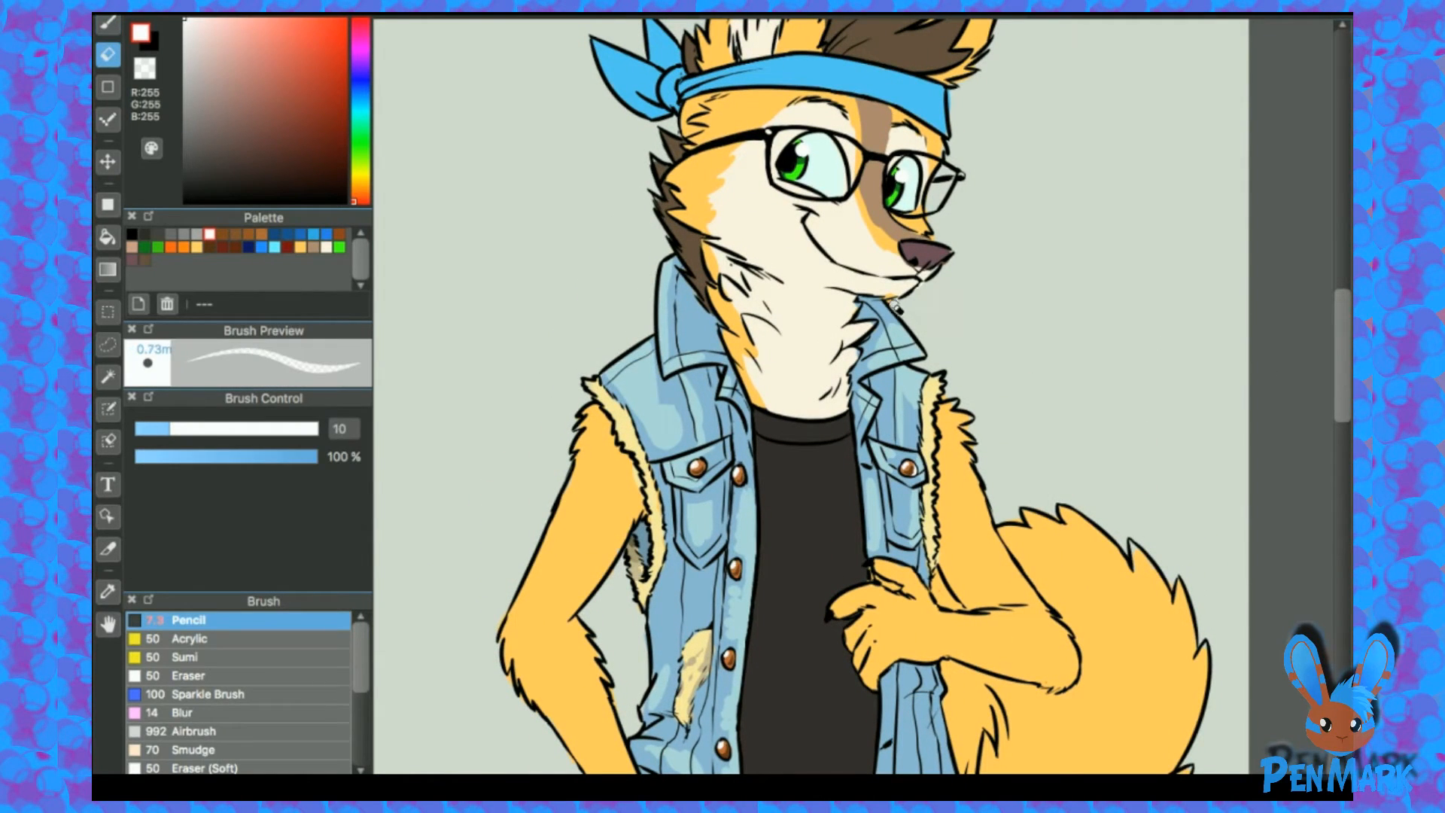
key(b)
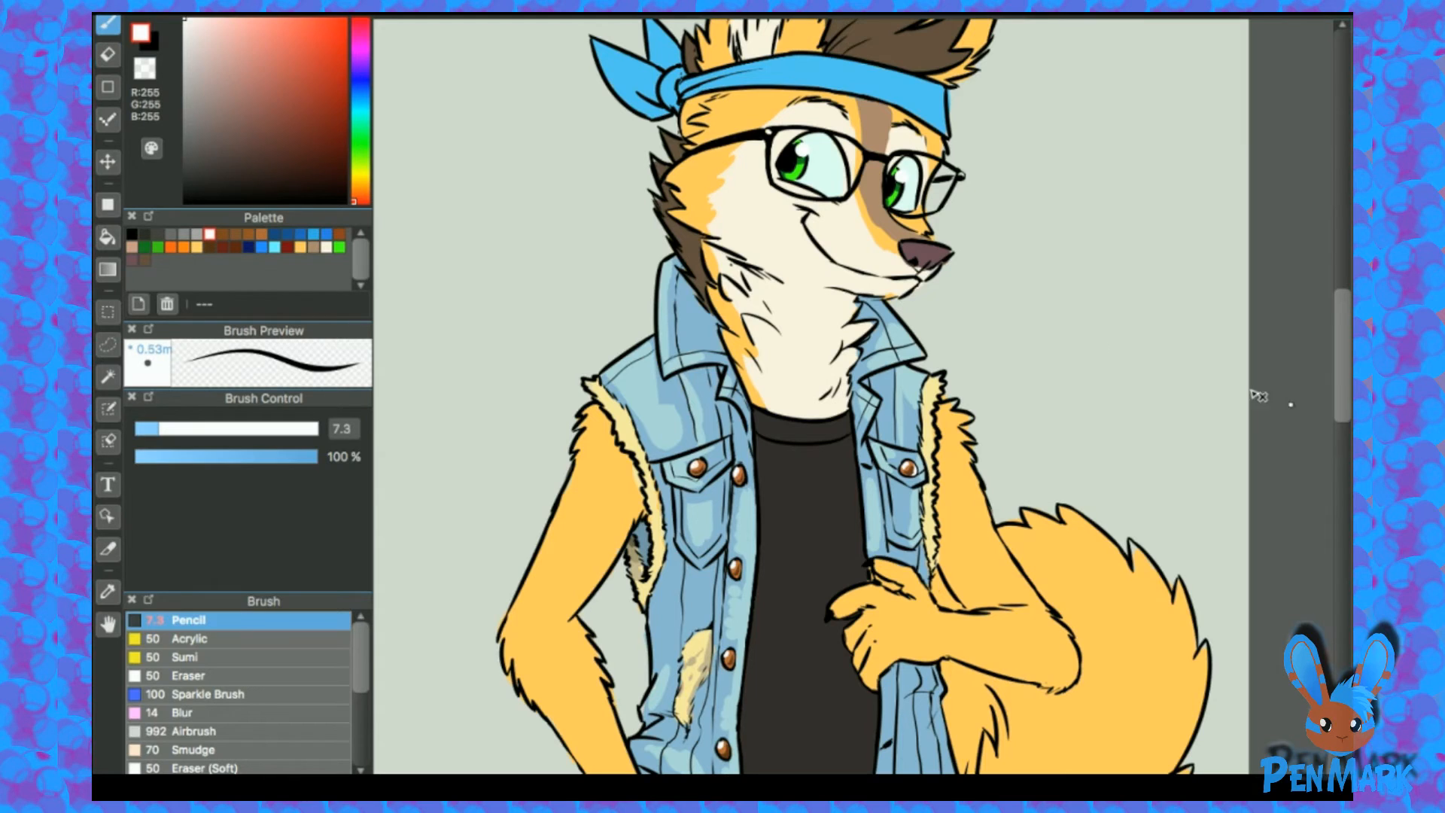
alt+click(885, 263)
scroll(988, 333, down, 5)
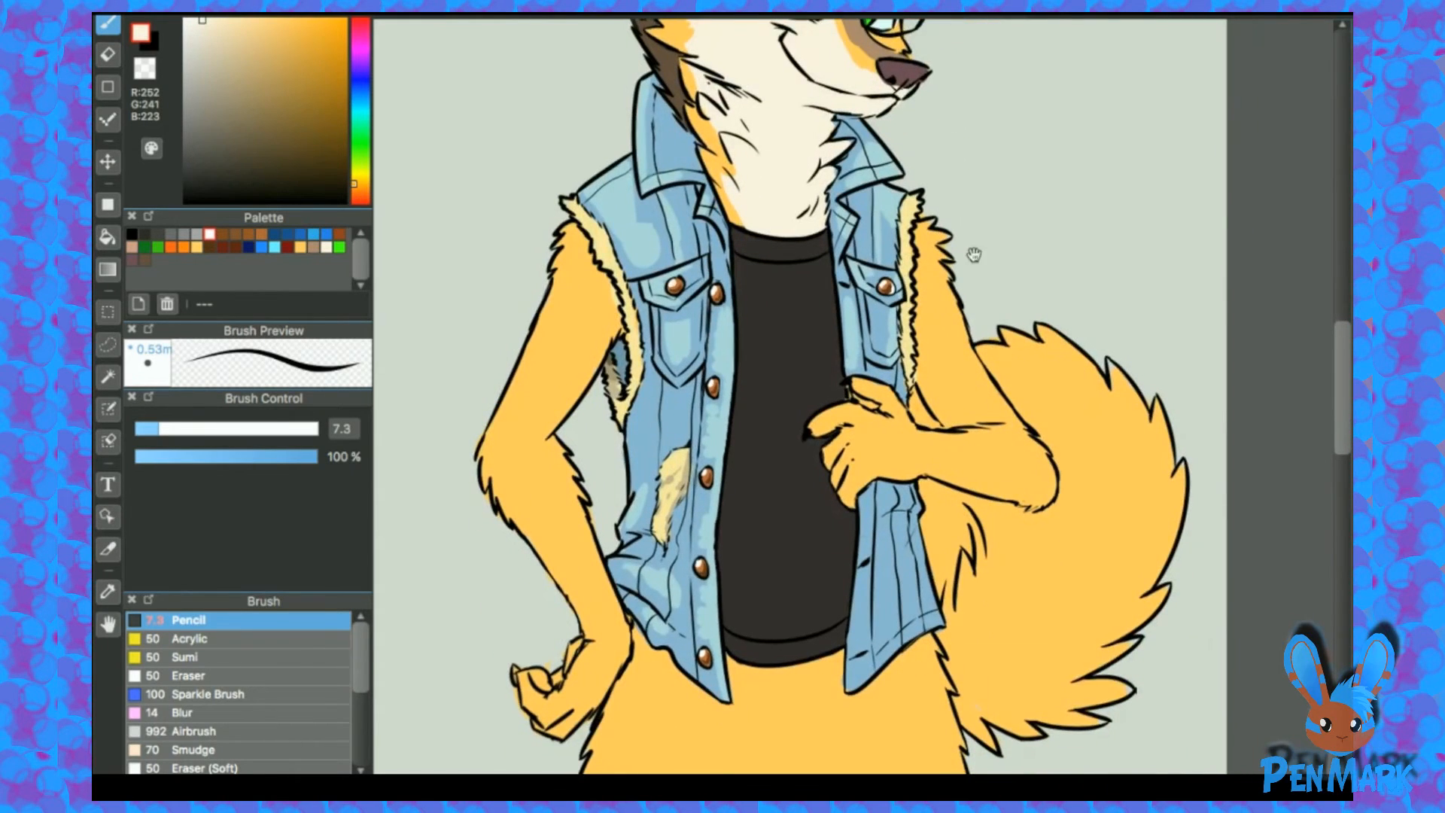
alt+click(549, 221)
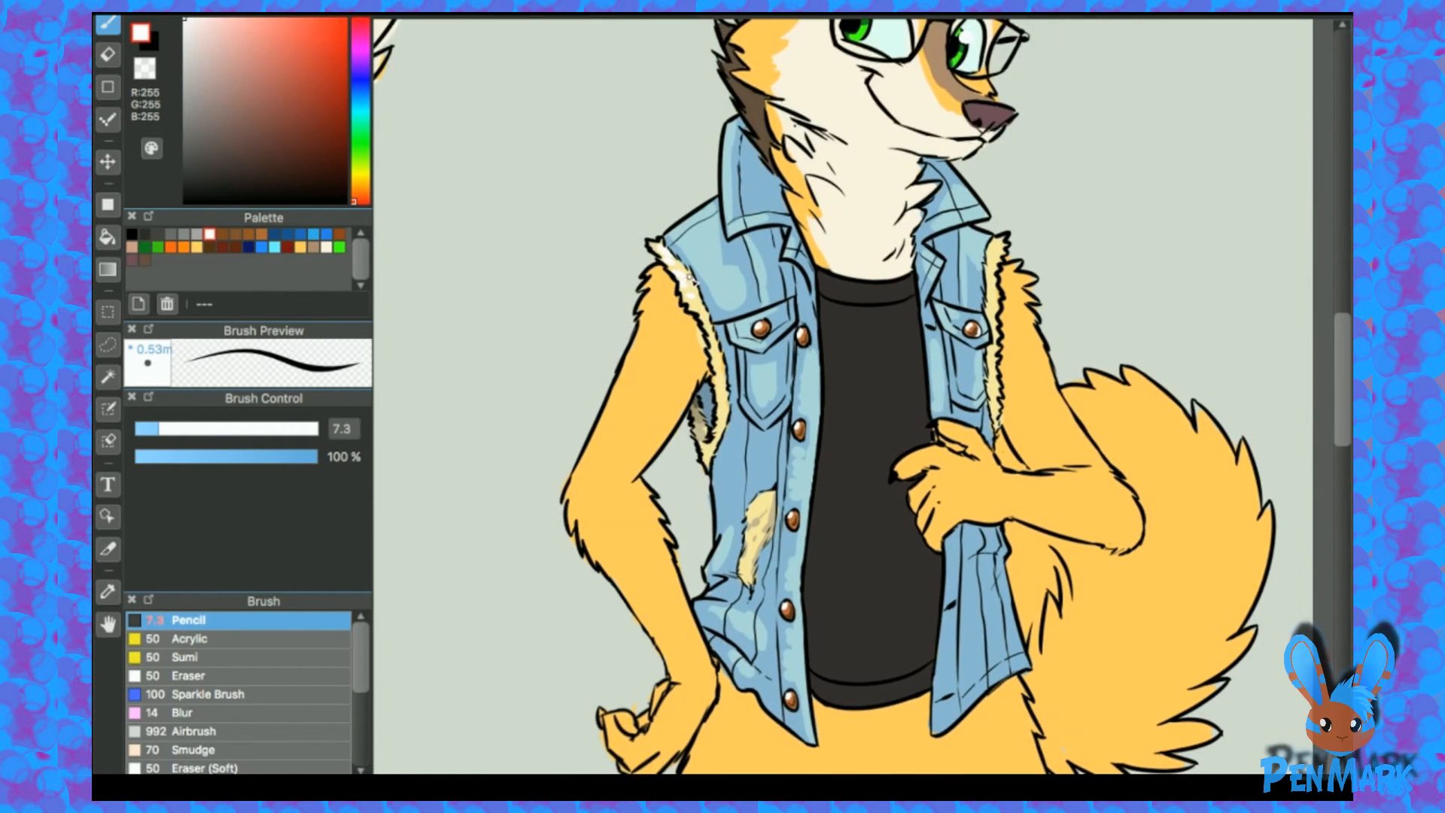
scroll(666, 241, up, 2)
drag(1156, 255, 1144, 278)
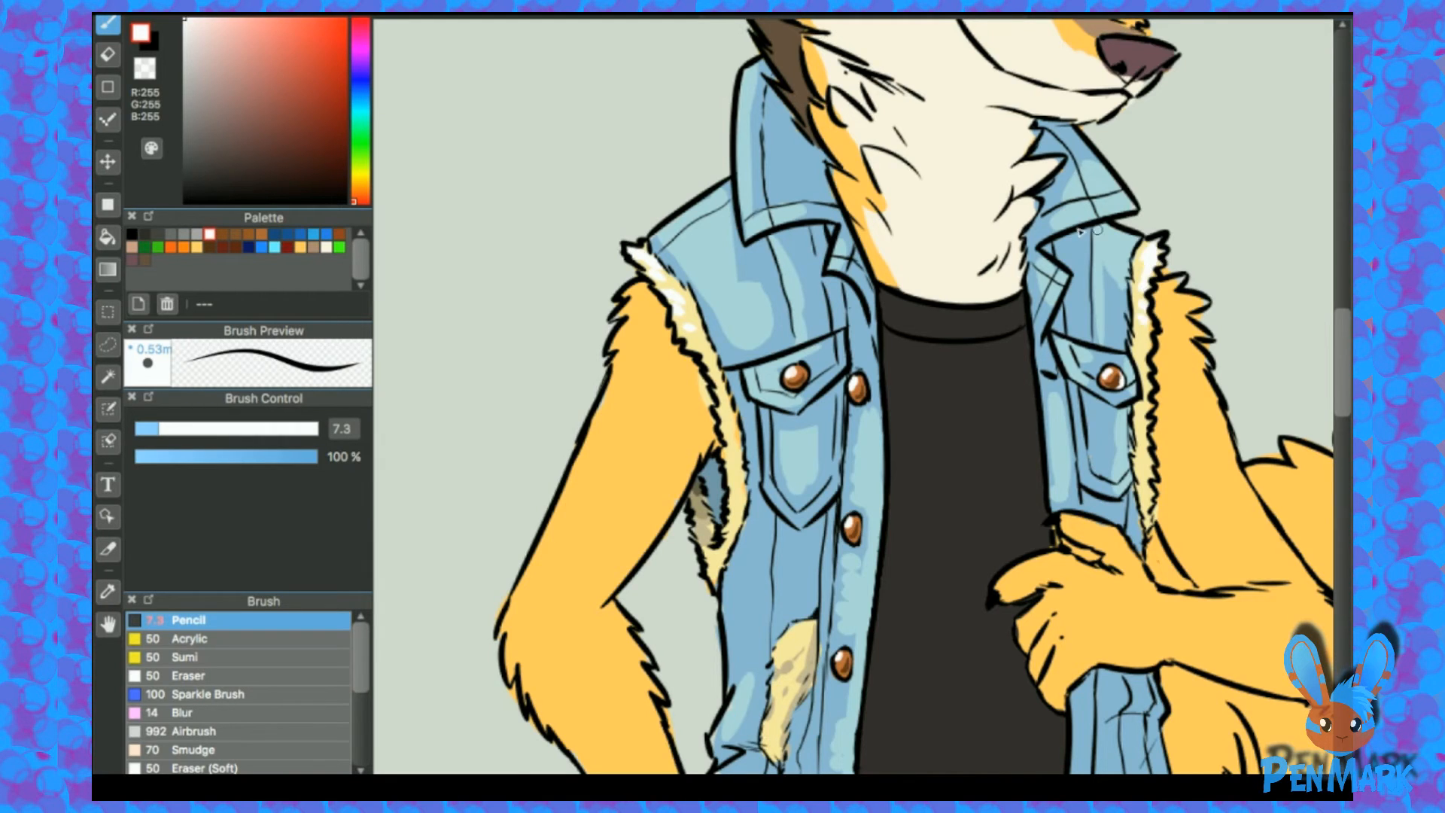
Step: Paint white highlights on the cream fluff of the torn patch
scroll(1081, 232, down, 2)
scroll(852, 409, up, 2)
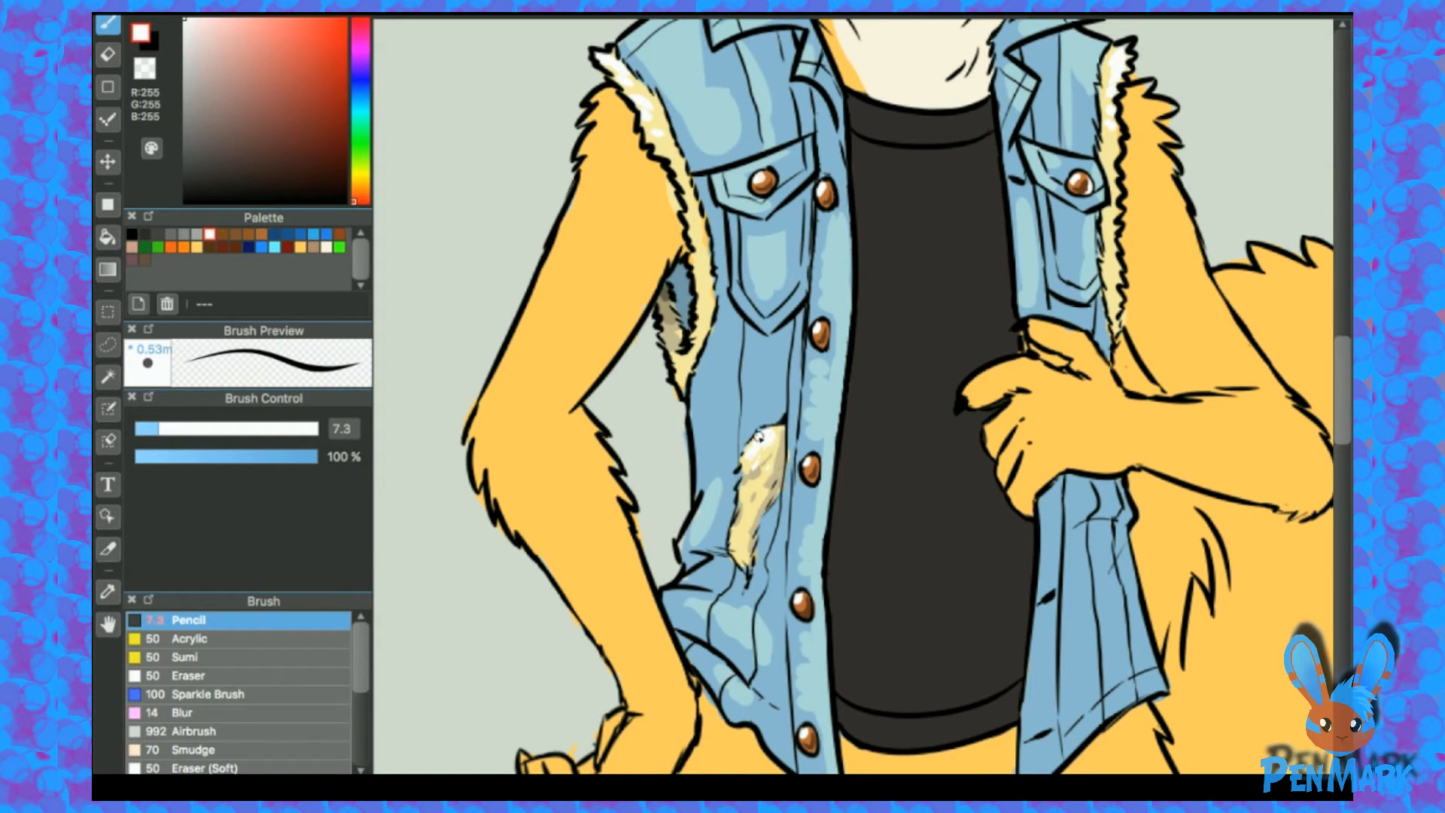
scroll(775, 443, down, 2)
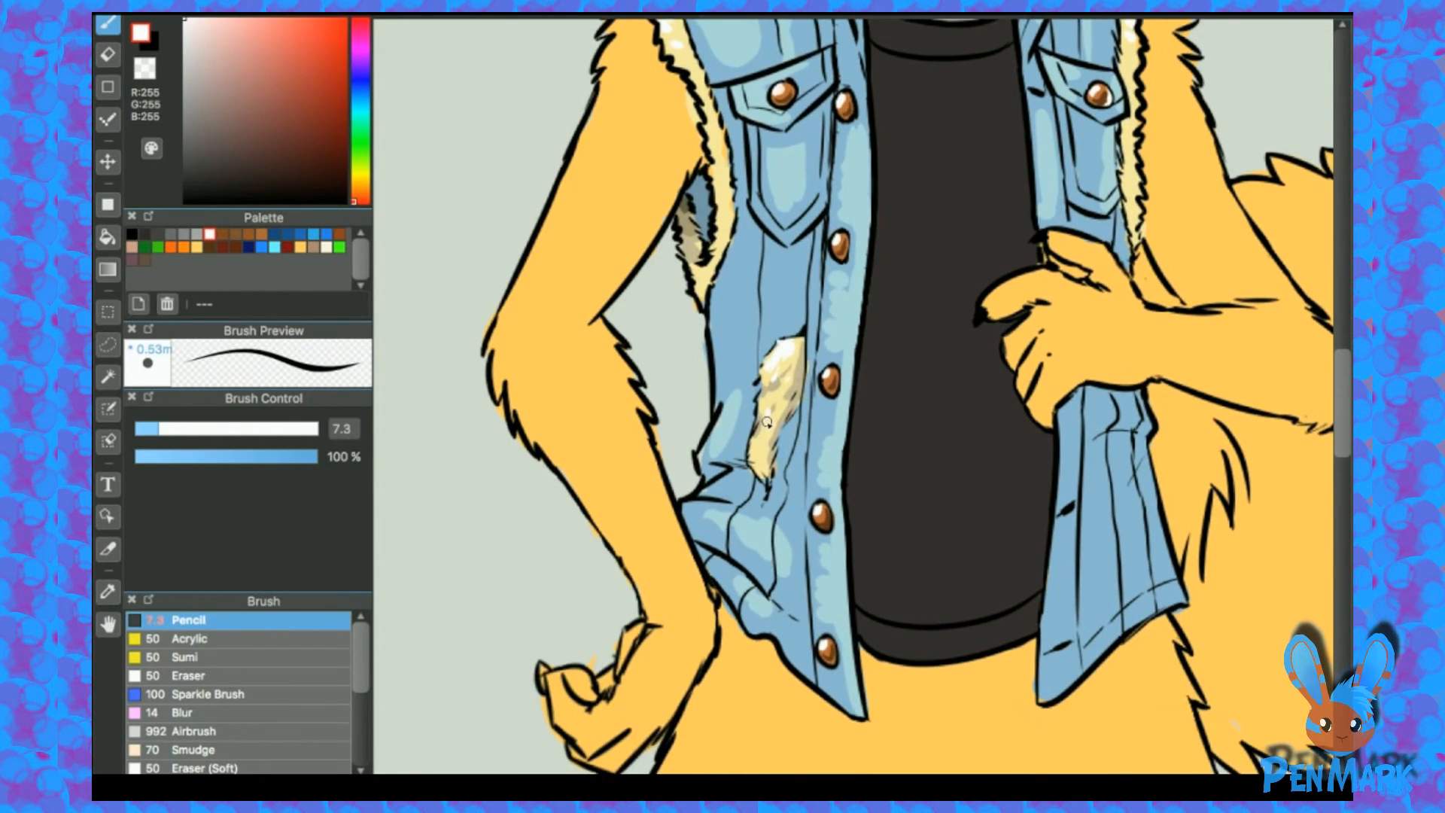
scroll(824, 347, down, 4)
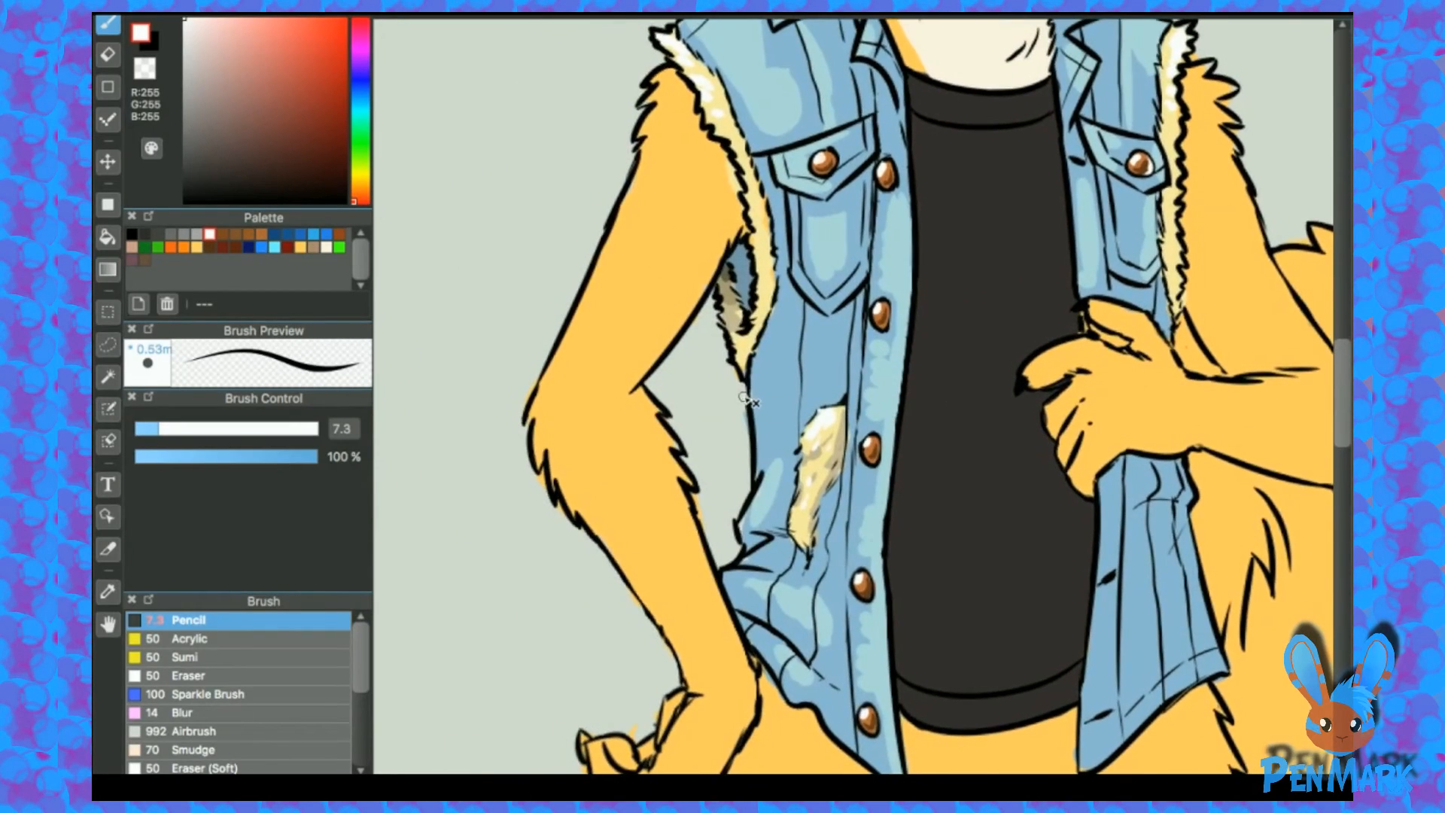
scroll(765, 480, down, 1)
mouse_move(903, 362)
mouse_down()
mouse_move(883, 430)
mouse_move(890, 497)
mouse_move(864, 350)
mouse_up()
scroll(855, 406, up, 2)
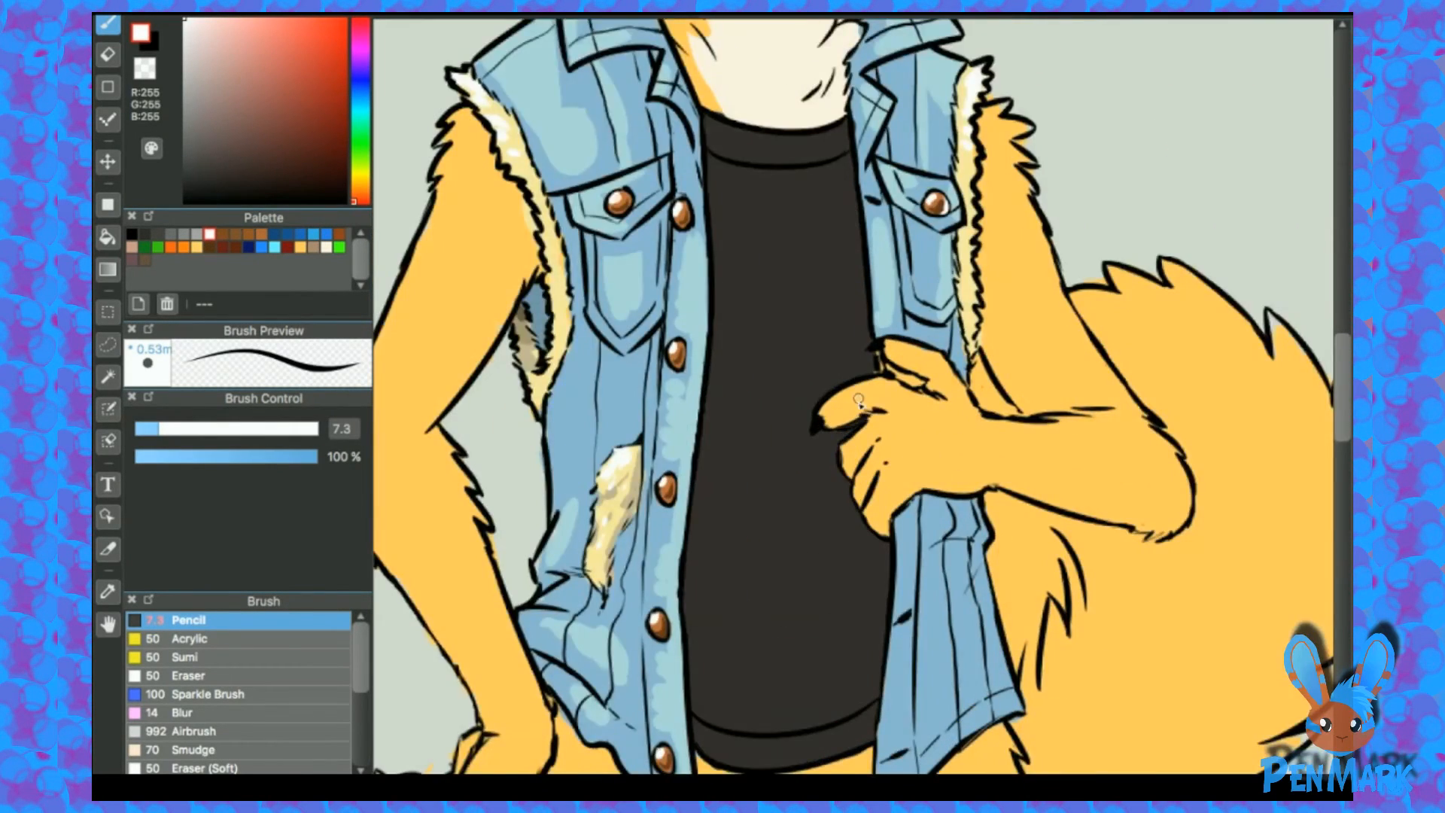
Step: Paint pale blue highlights sampled from the vest along its front edge and lower corner below the bent arm
drag(693, 354, 707, 233)
alt+click(653, 163)
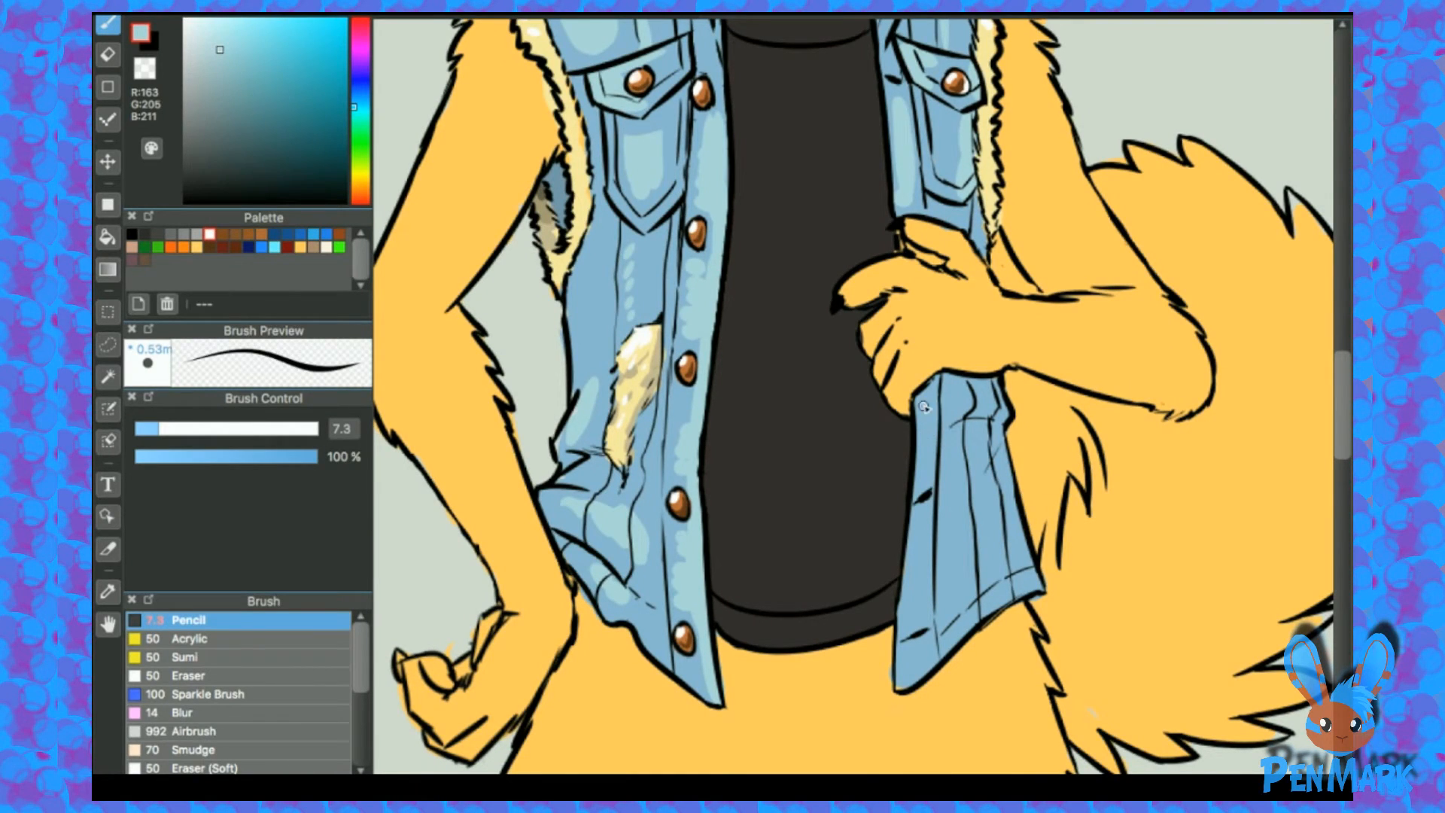
scroll(901, 204, up, 3)
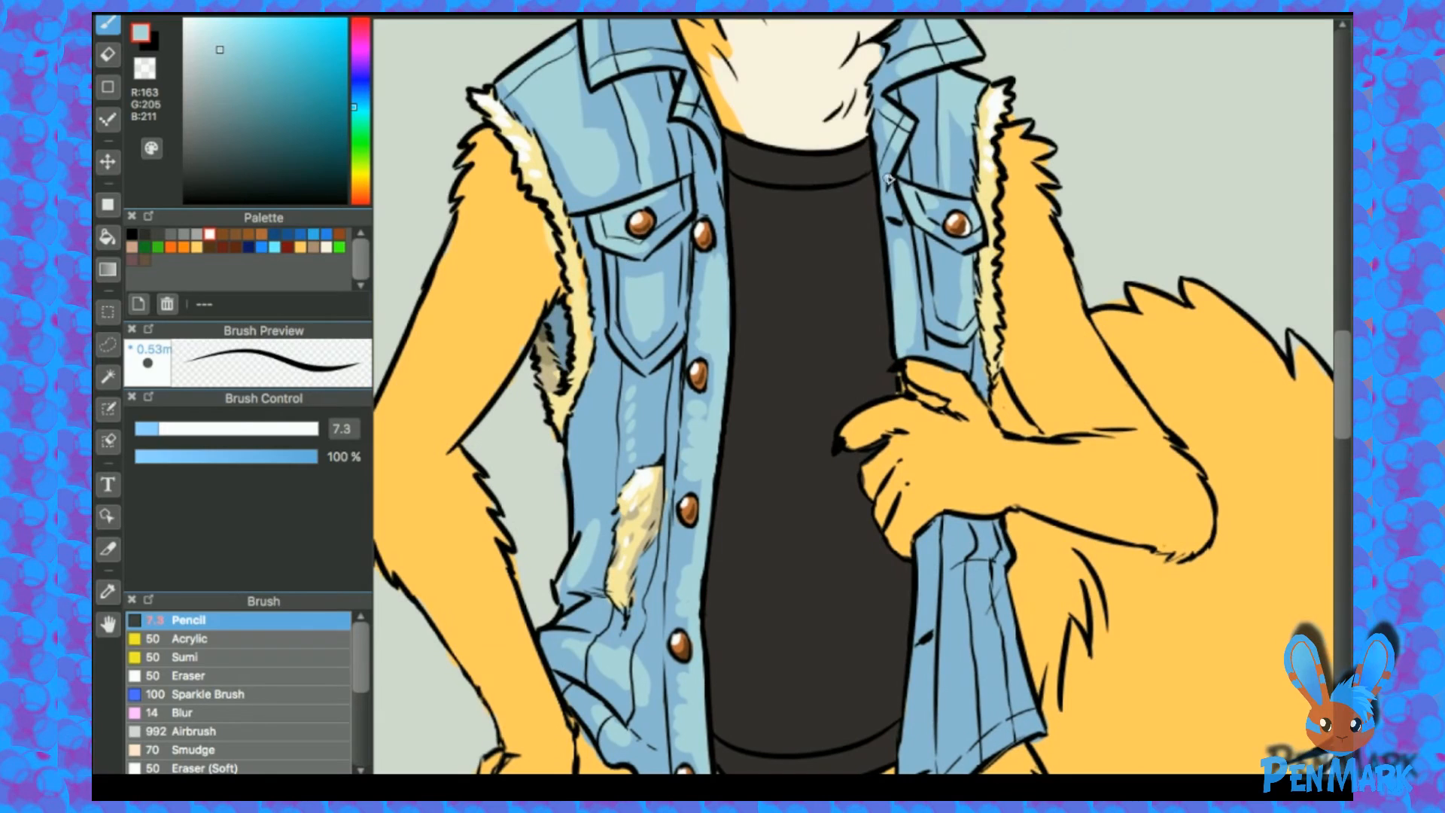
scroll(911, 301, down, 5)
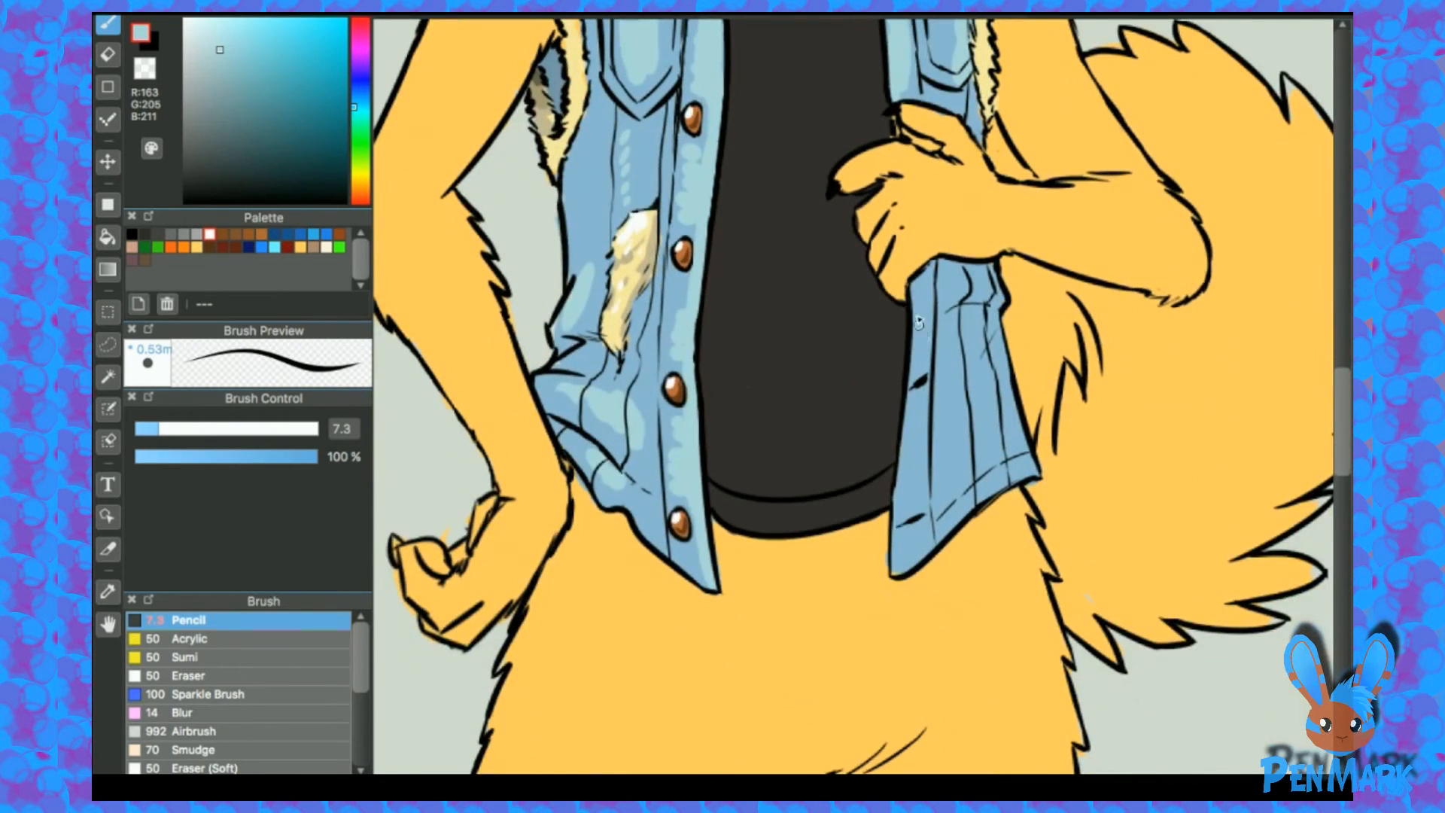
drag(912, 287, 896, 561)
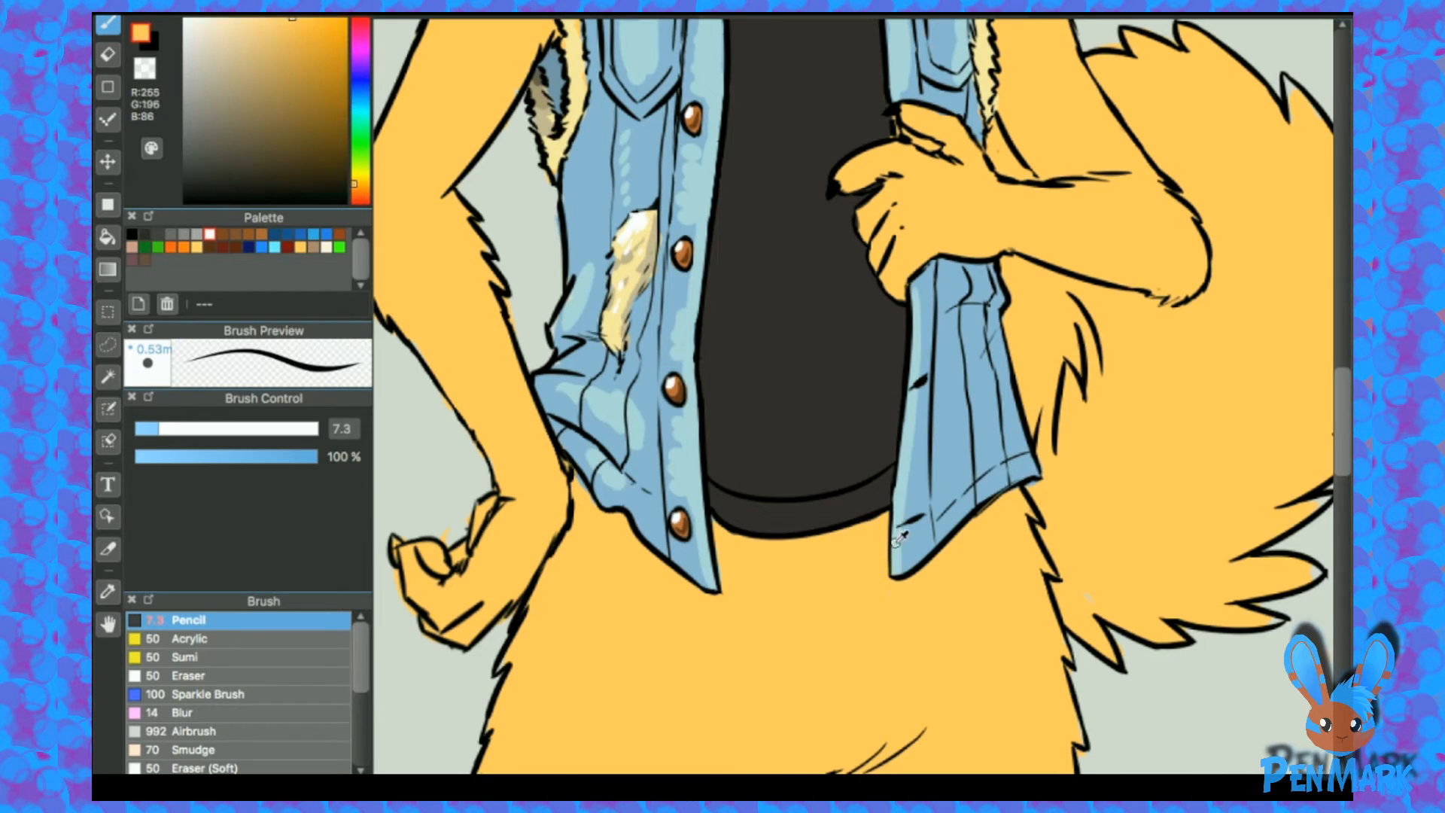
drag(909, 559, 997, 471)
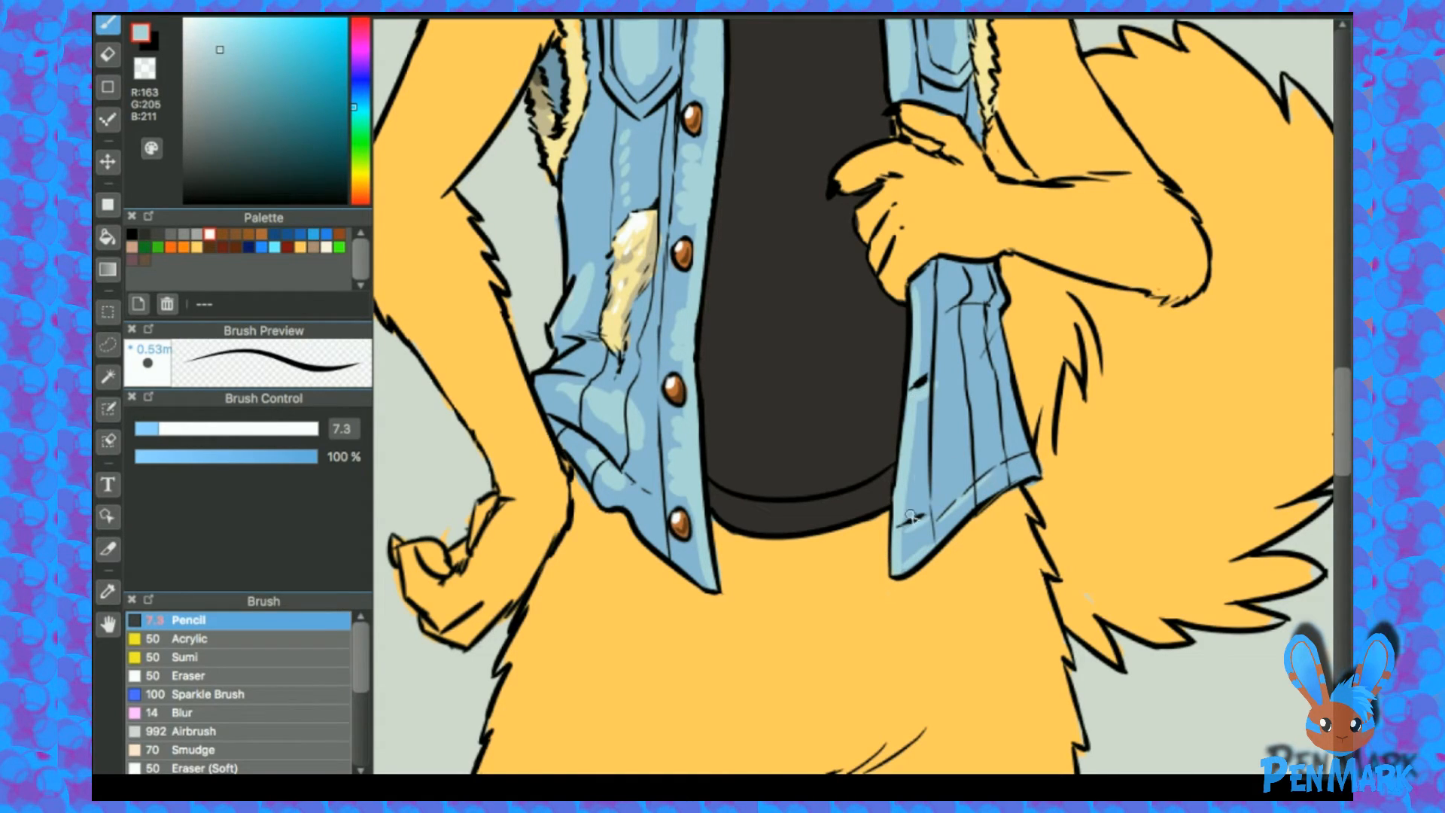
Step: Add pale blue highlights to the vest's folded panel below the bent arm, resampling the denim's mid-blue for touch-ups
scroll(941, 175, up, 3)
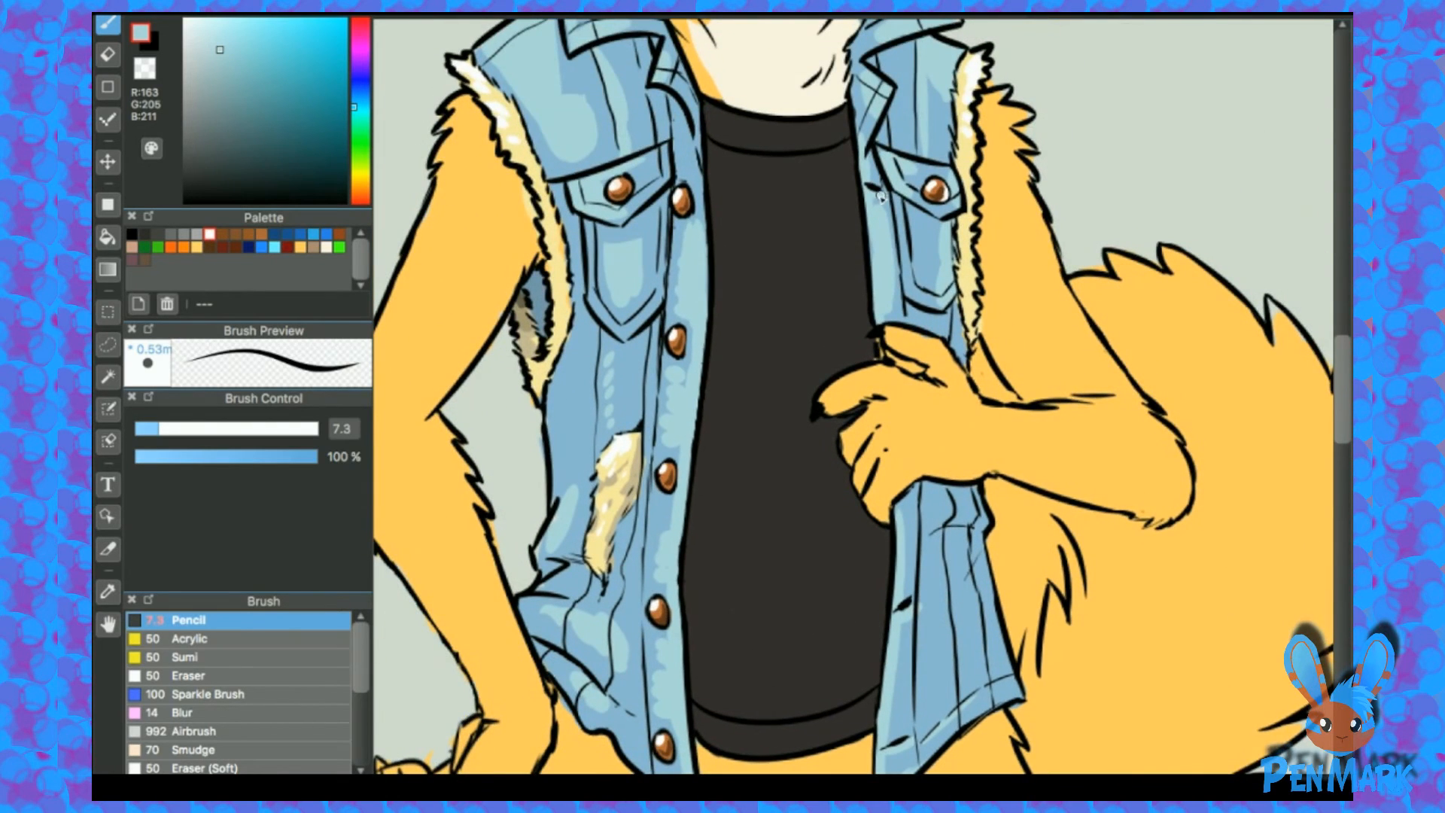
scroll(971, 416, down, 2)
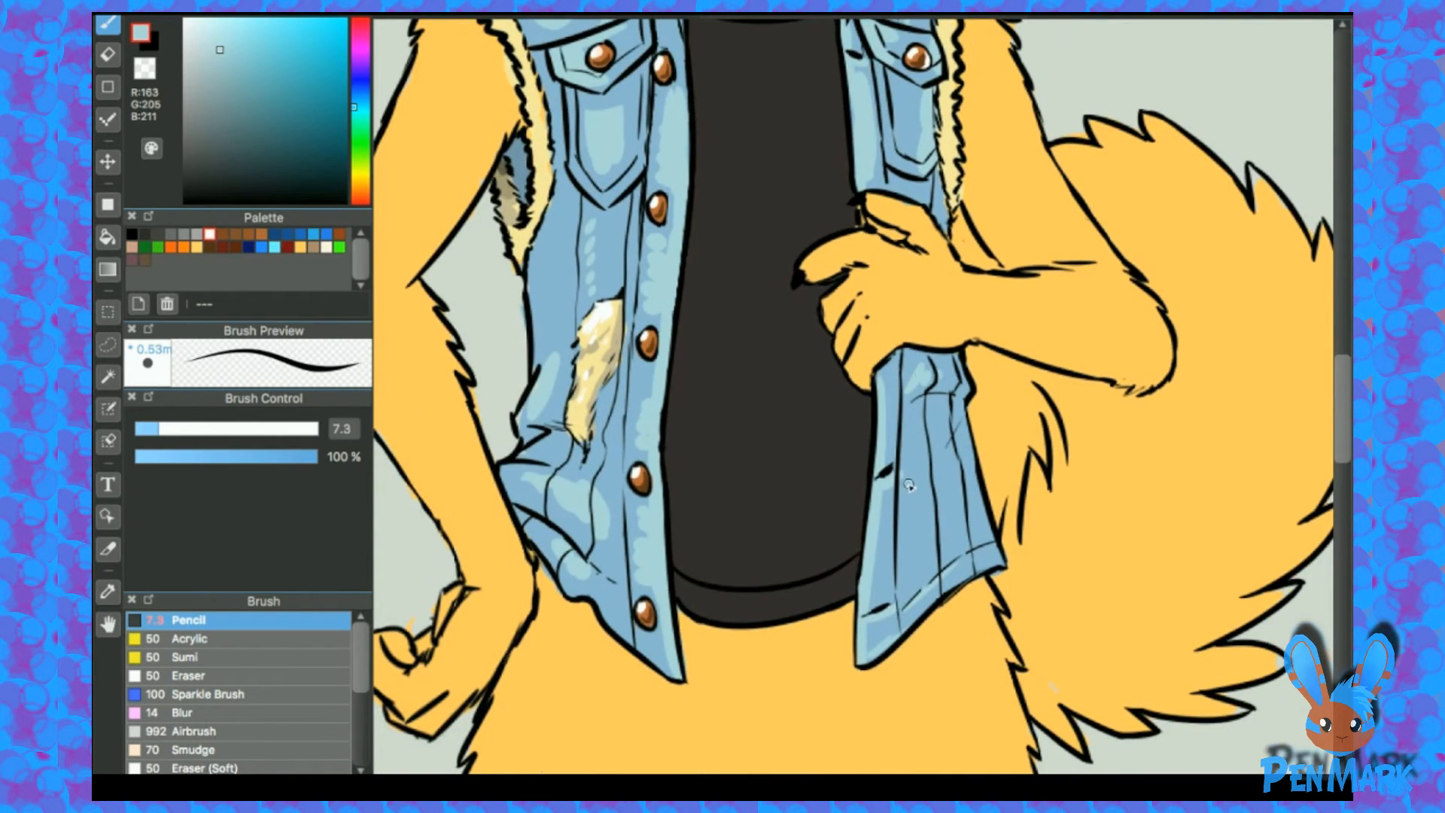
drag(920, 414, 932, 497)
scroll(935, 552, up, 2)
scroll(943, 510, down, 1)
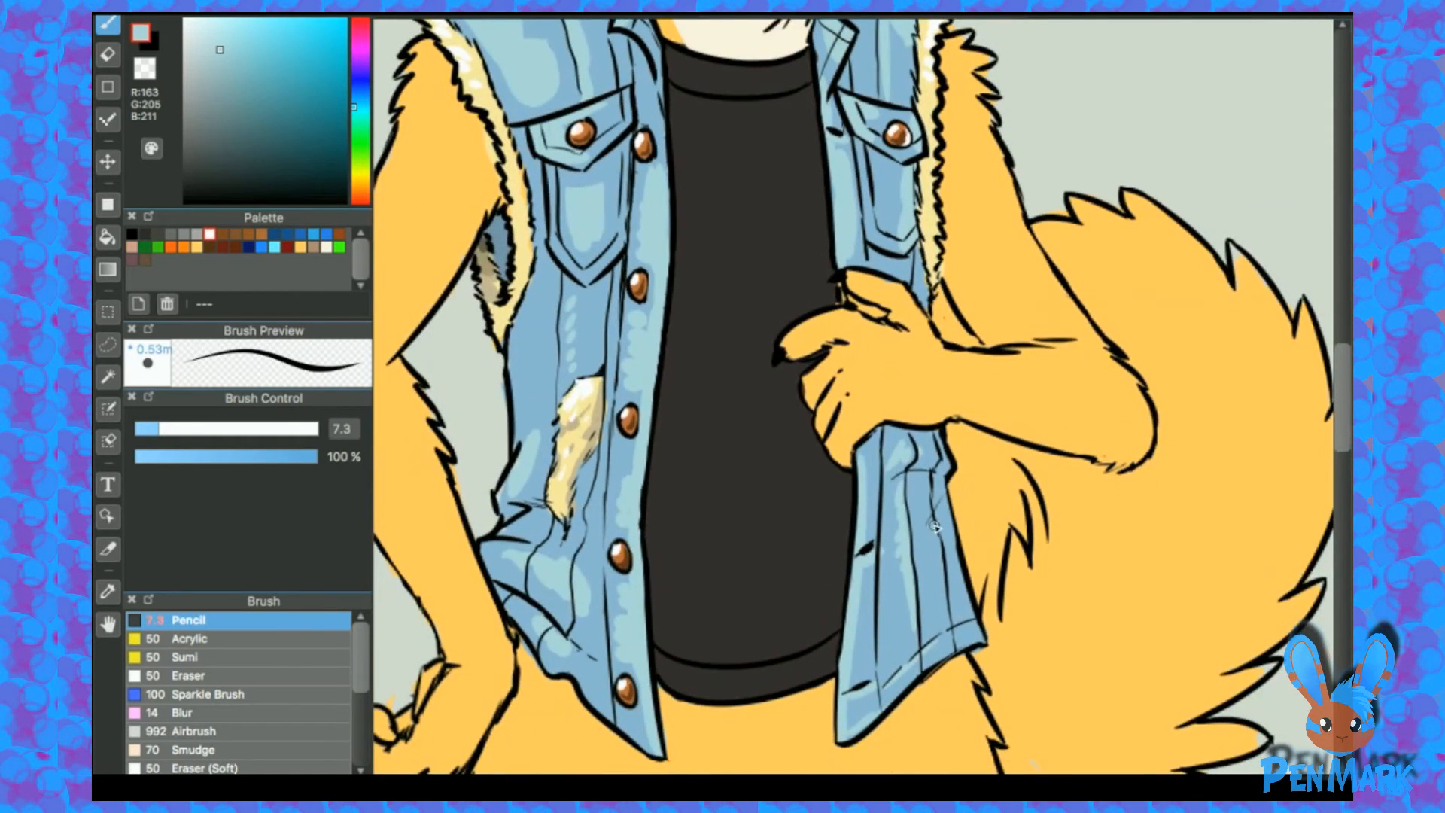
scroll(935, 526, up, 2)
scroll(935, 527, left, 1)
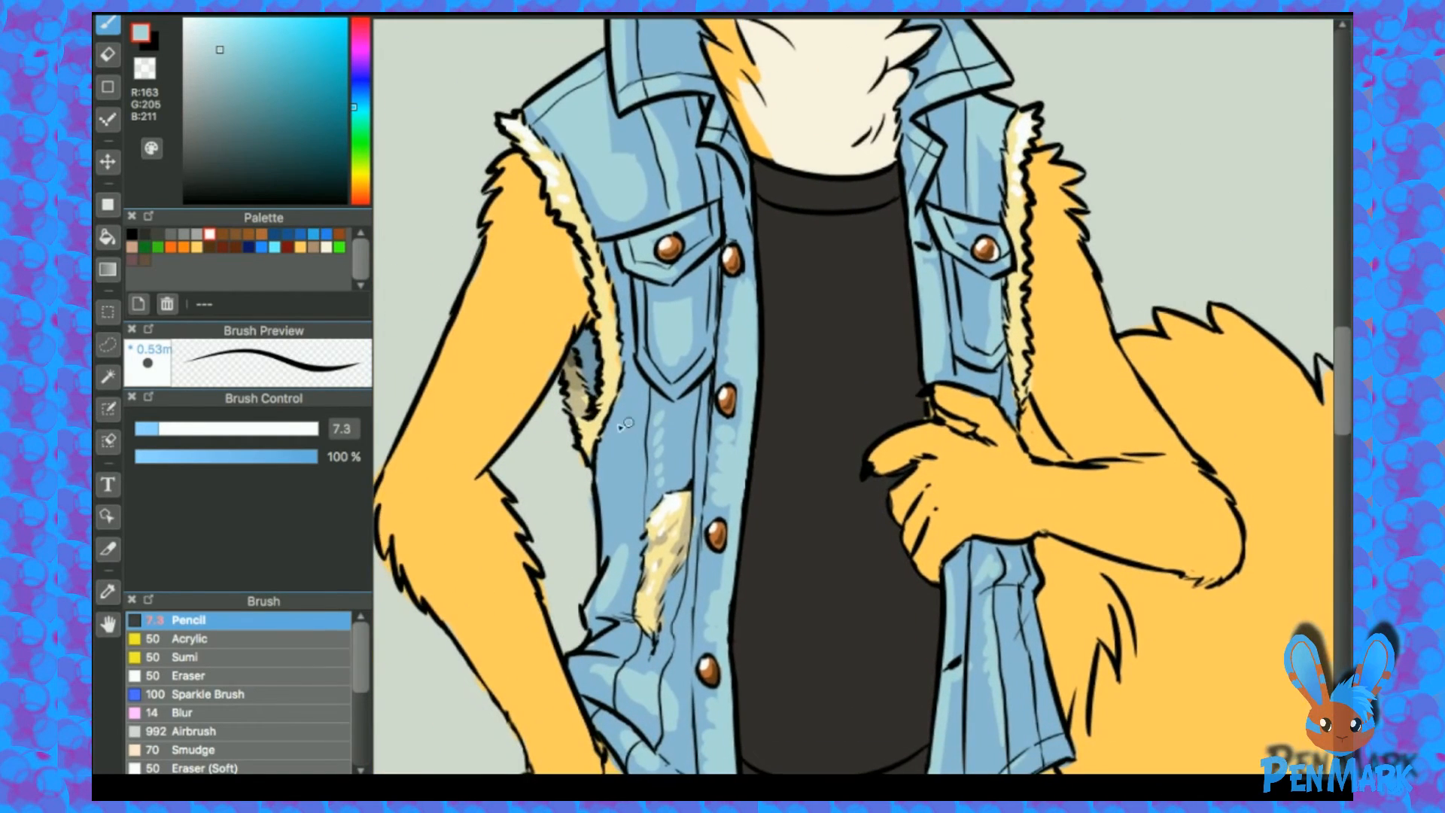
alt+click(580, 399)
mouse_move(1016, 361)
mouse_down()
mouse_move(1015, 400)
mouse_move(1008, 377)
mouse_move(1029, 394)
mouse_move(923, 494)
mouse_up()
alt+click(1007, 373)
drag(680, 380, 852, 354)
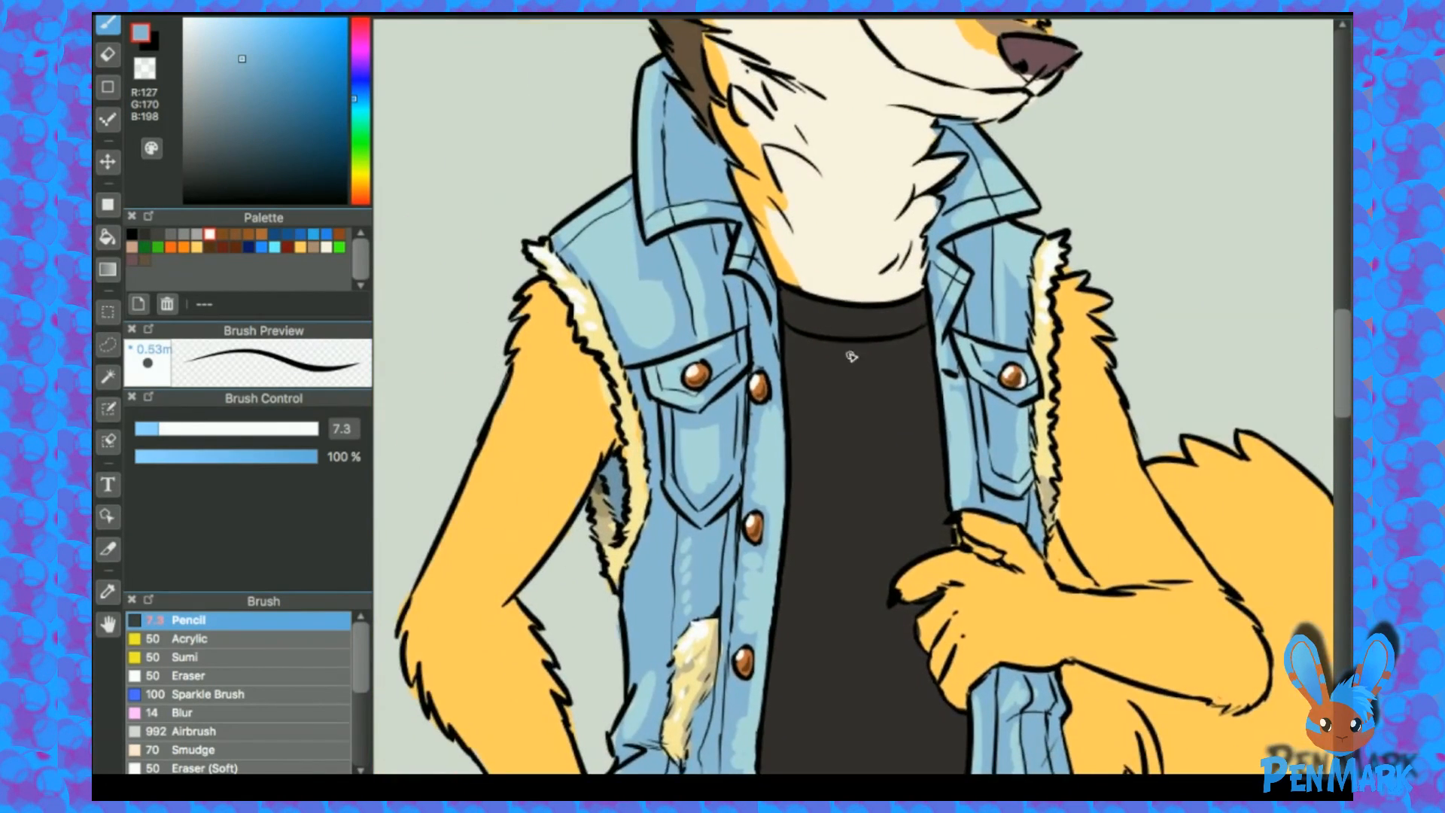
Step: Refine the brown marking at the elbow and forearm of the back-view figure with its sampled brown and yellow
scroll(881, 442, down, 4)
drag(863, 456, 968, 265)
drag(636, 281, 736, 488)
alt+click(667, 152)
drag(1052, 372, 878, 267)
drag(755, 346, 935, 324)
drag(743, 390, 1013, 326)
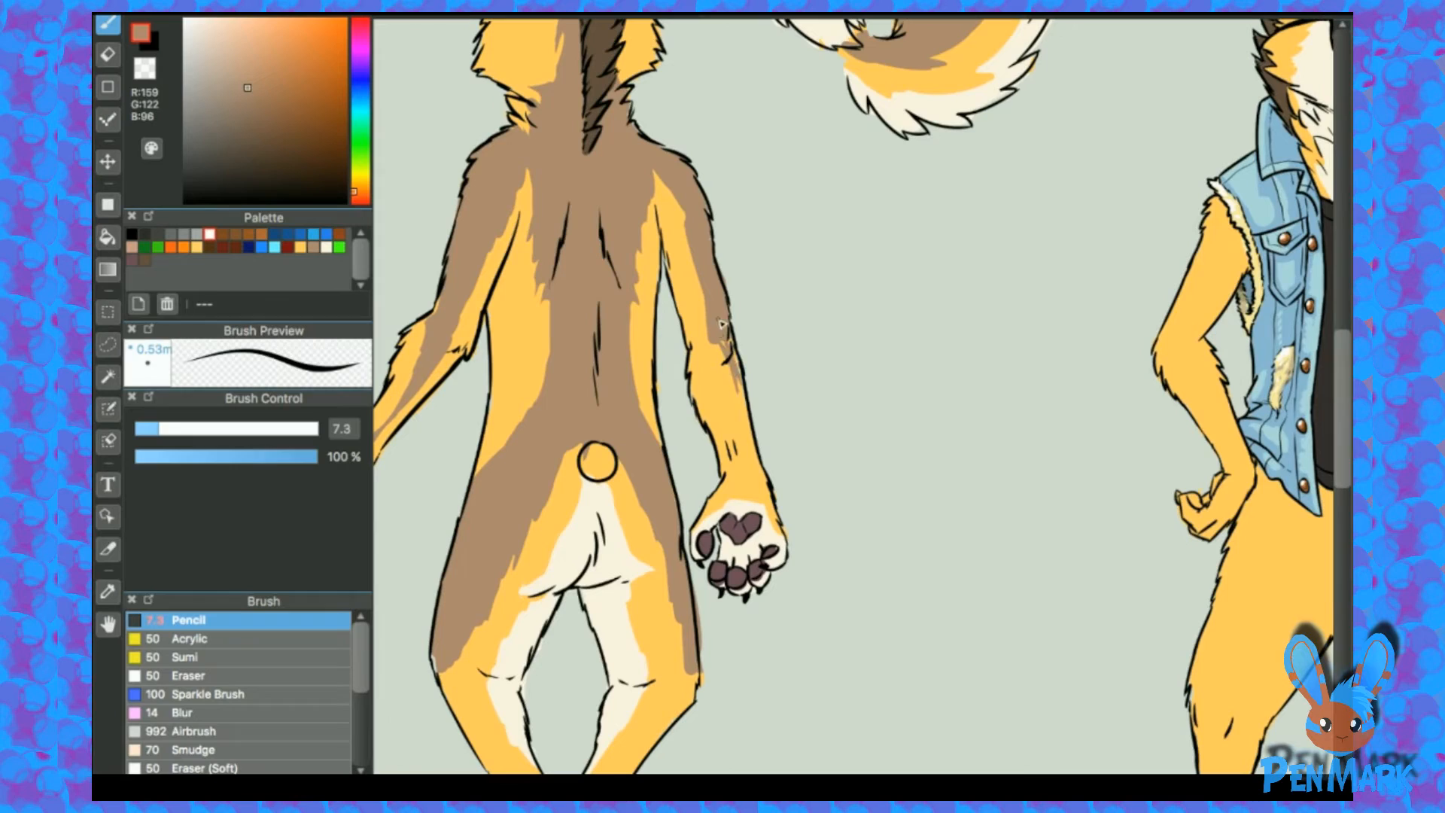
key(e)
key(b)
alt+click(721, 365)
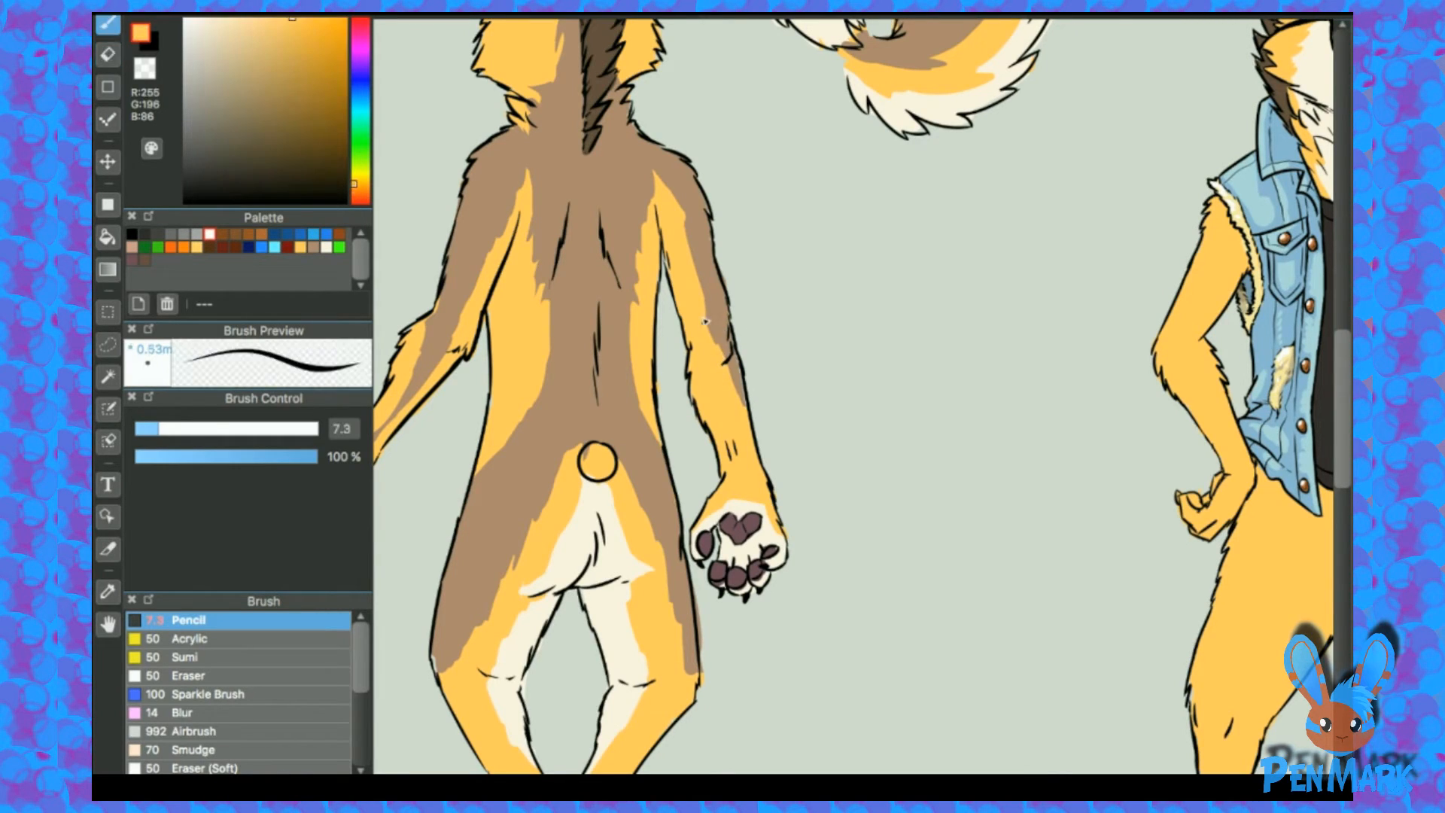
alt+click(736, 369)
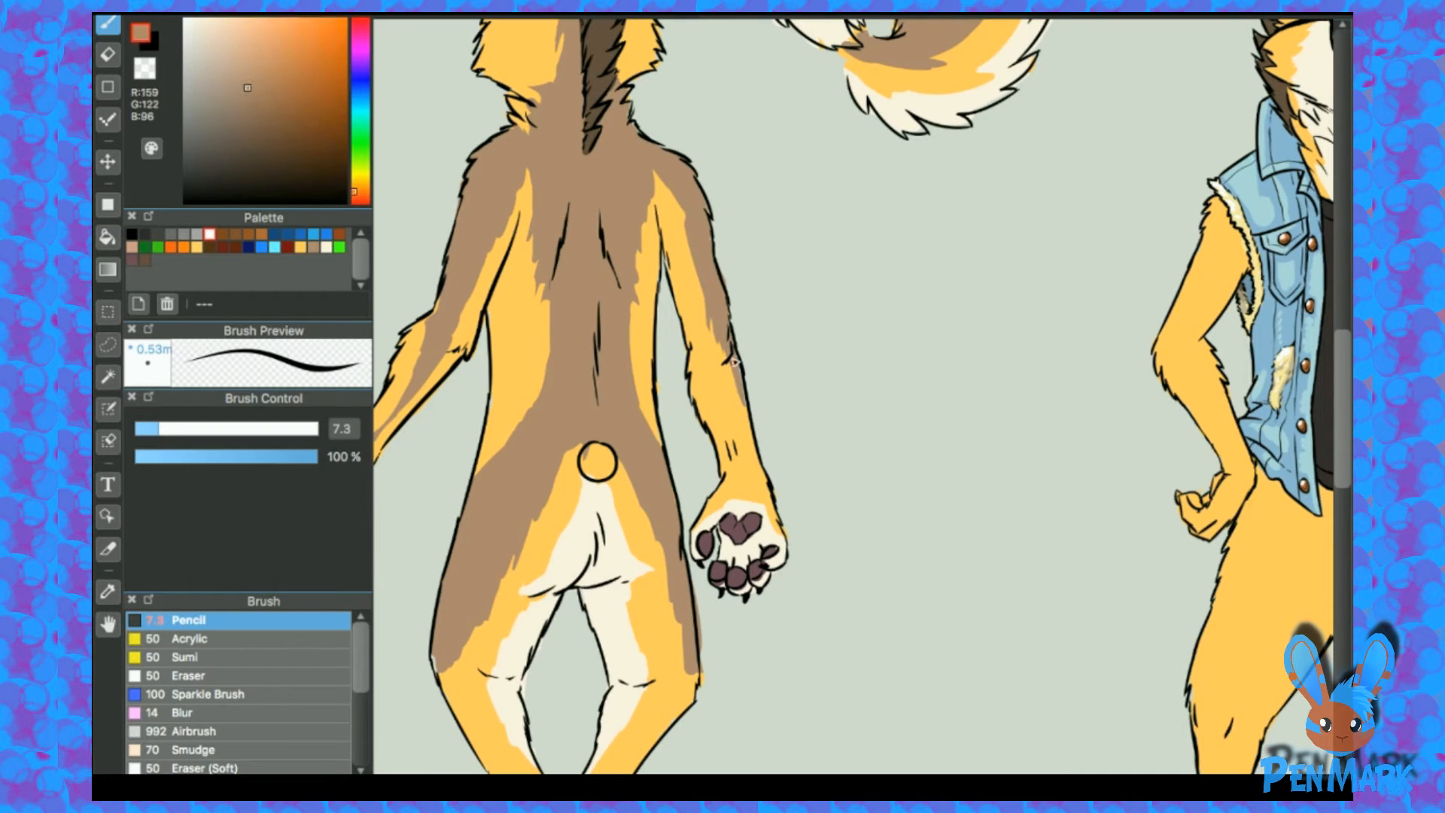
Step: Paint the brown marking on the clothed figure's hip-resting upper arm, enlarging the brush to 18
drag(1329, 399, 1029, 371)
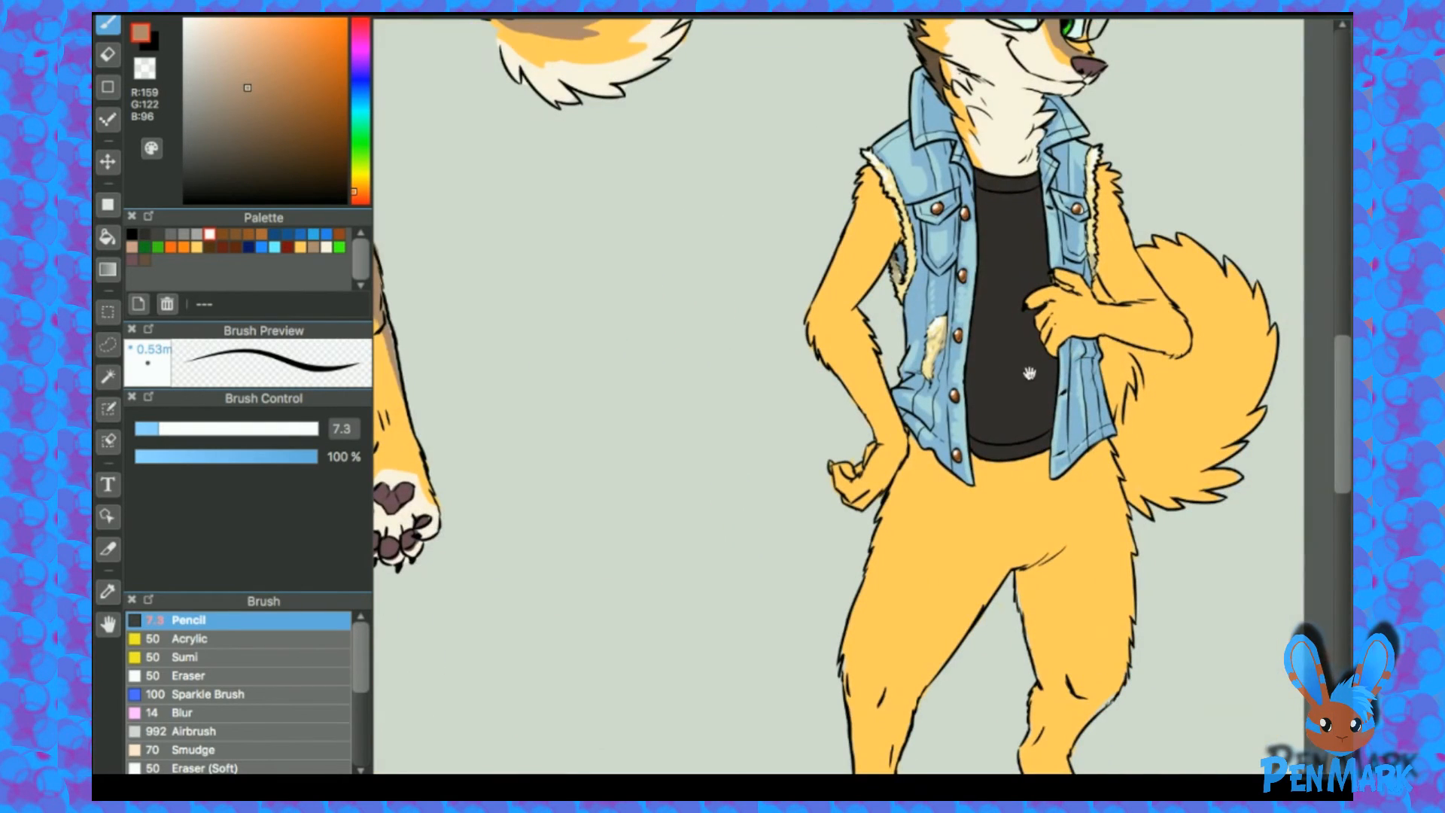
drag(869, 235, 825, 304)
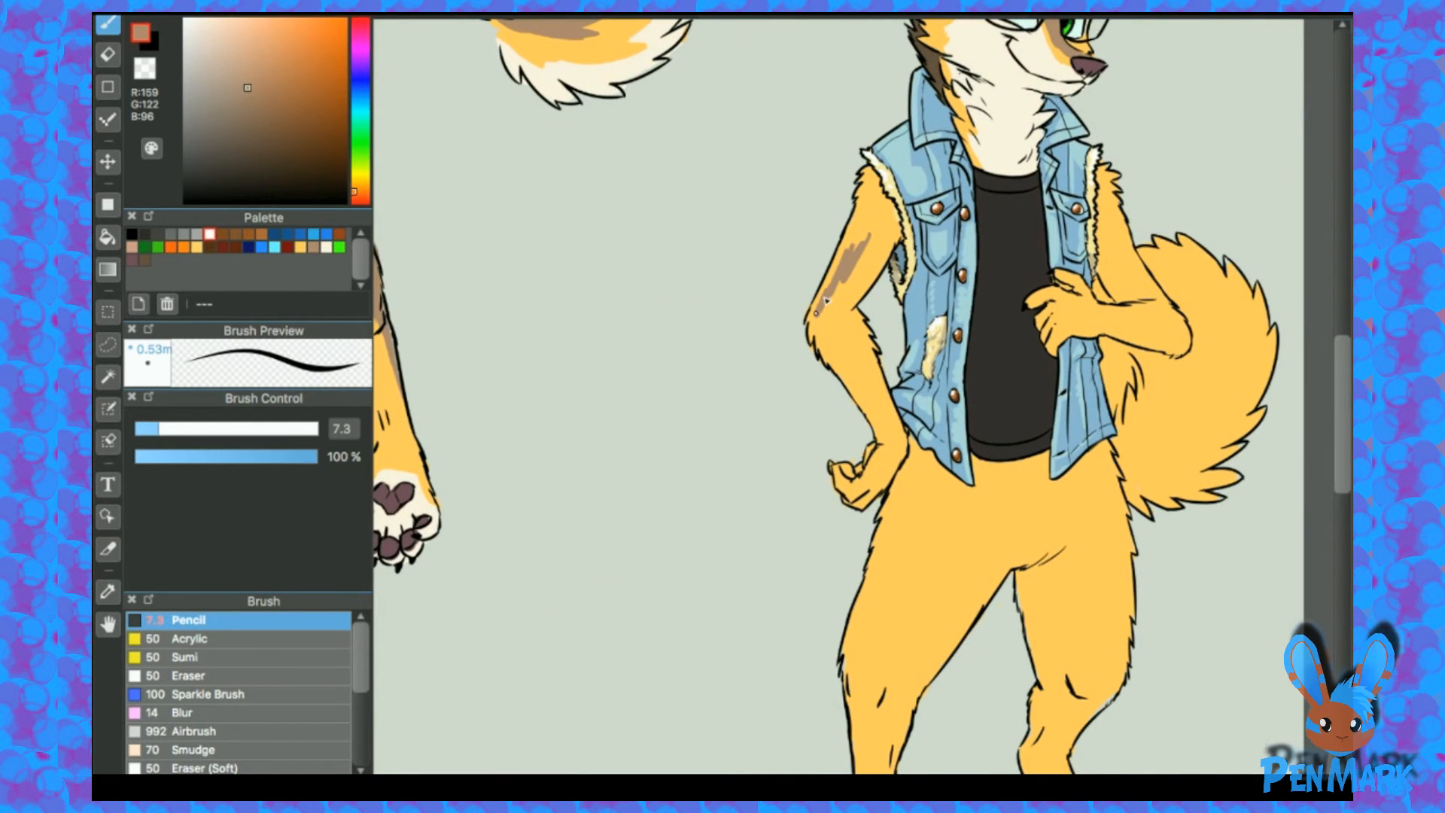
key(bracketright)
mouse_move(852, 237)
mouse_down()
mouse_move(828, 290)
mouse_move(861, 232)
mouse_move(847, 254)
mouse_up()
key(bracketright)
key(bracketright)
mouse_move(867, 179)
mouse_down()
mouse_move(876, 213)
mouse_move(834, 277)
mouse_move(849, 229)
mouse_move(852, 249)
mouse_move(884, 204)
mouse_up()
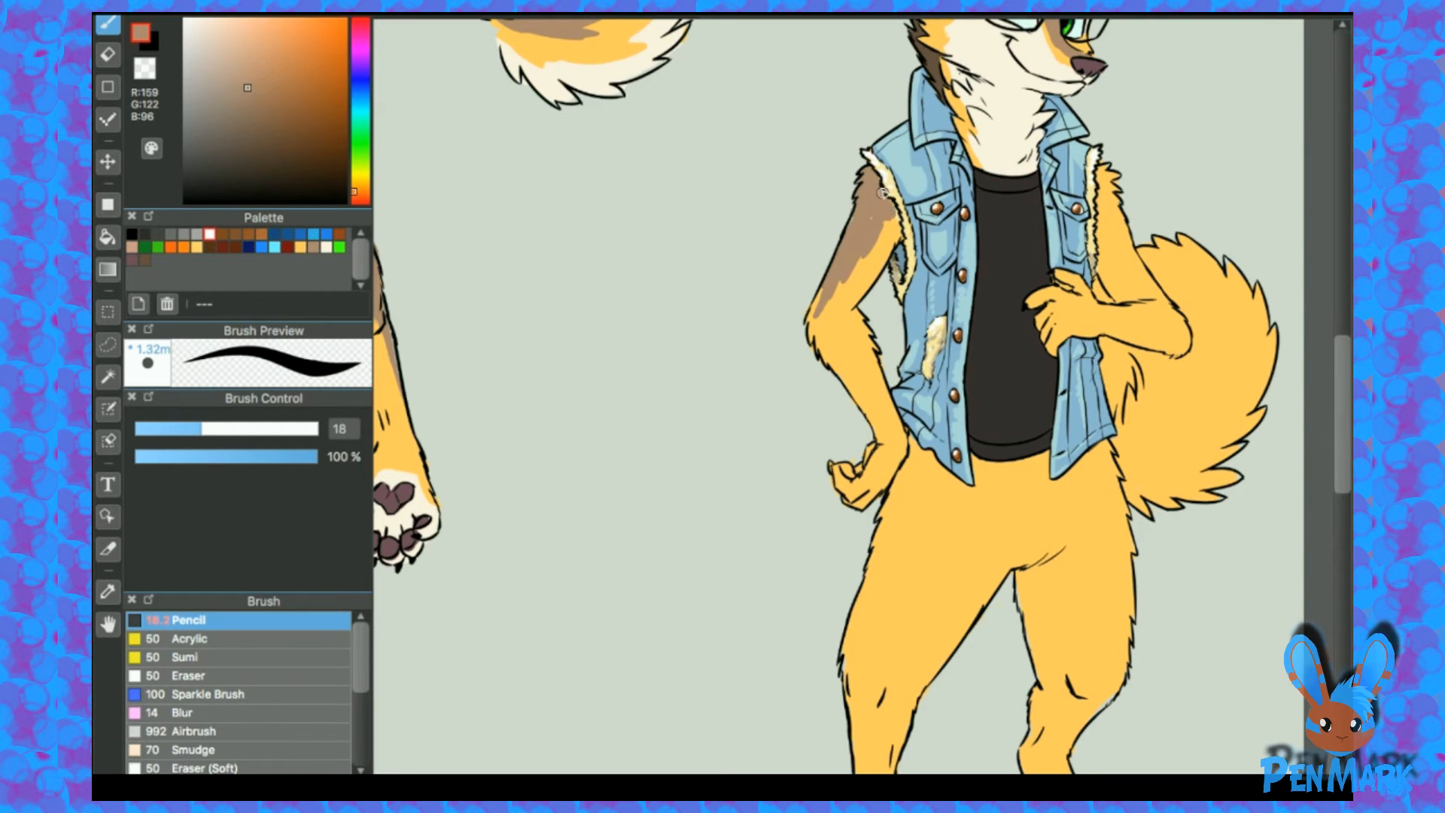
Step: Continue the brown marking around the elbow and down the forearm of the hip-resting arm, following the back-view figure
scroll(984, 258, left, 5)
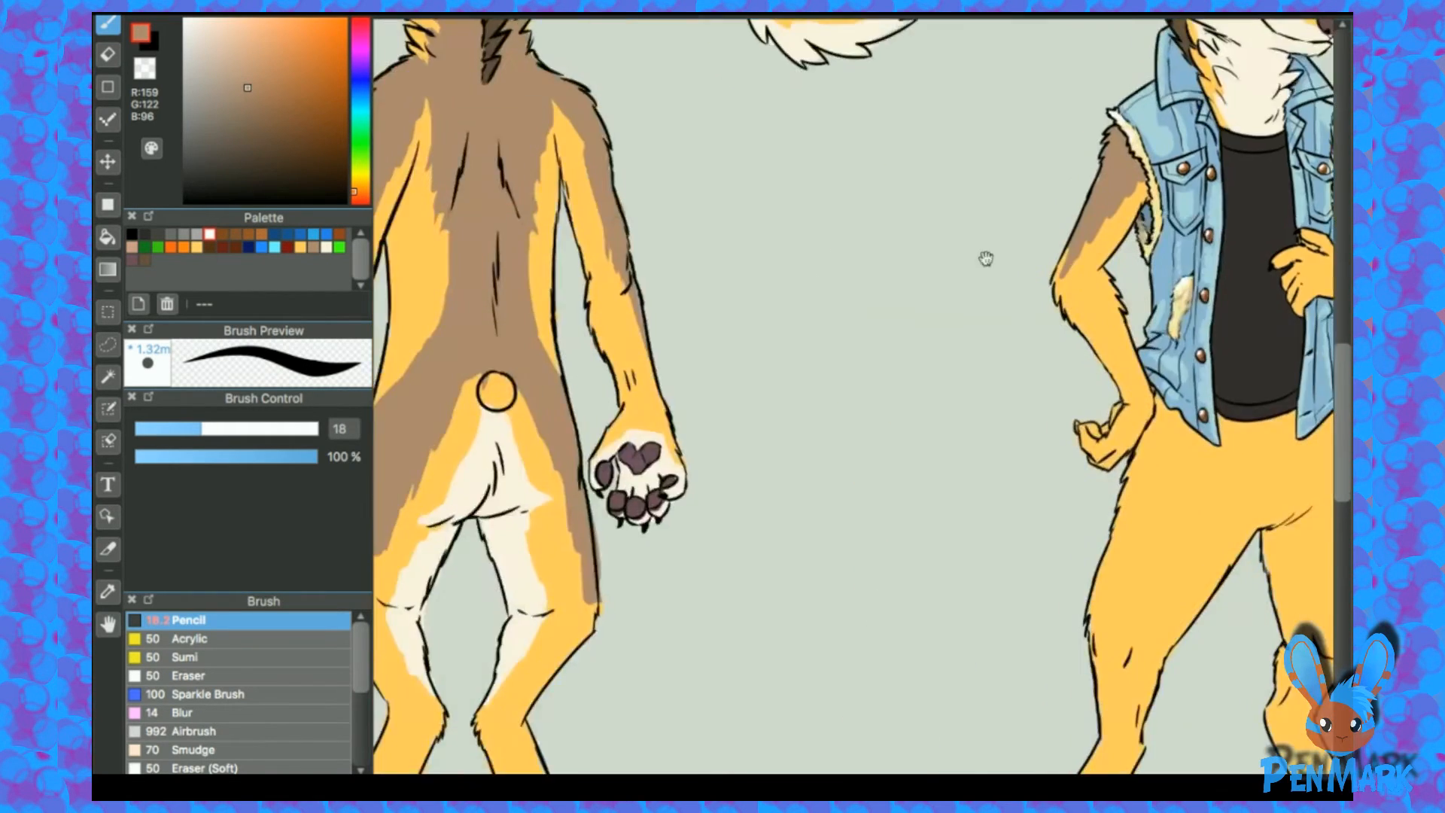
scroll(981, 262, right, 3)
mouse_move(999, 226)
mouse_down()
mouse_move(967, 261)
mouse_move(972, 235)
mouse_move(960, 292)
mouse_move(956, 259)
mouse_move(994, 305)
mouse_up()
mouse_move(981, 243)
mouse_down()
mouse_move(970, 252)
mouse_move(995, 287)
mouse_up()
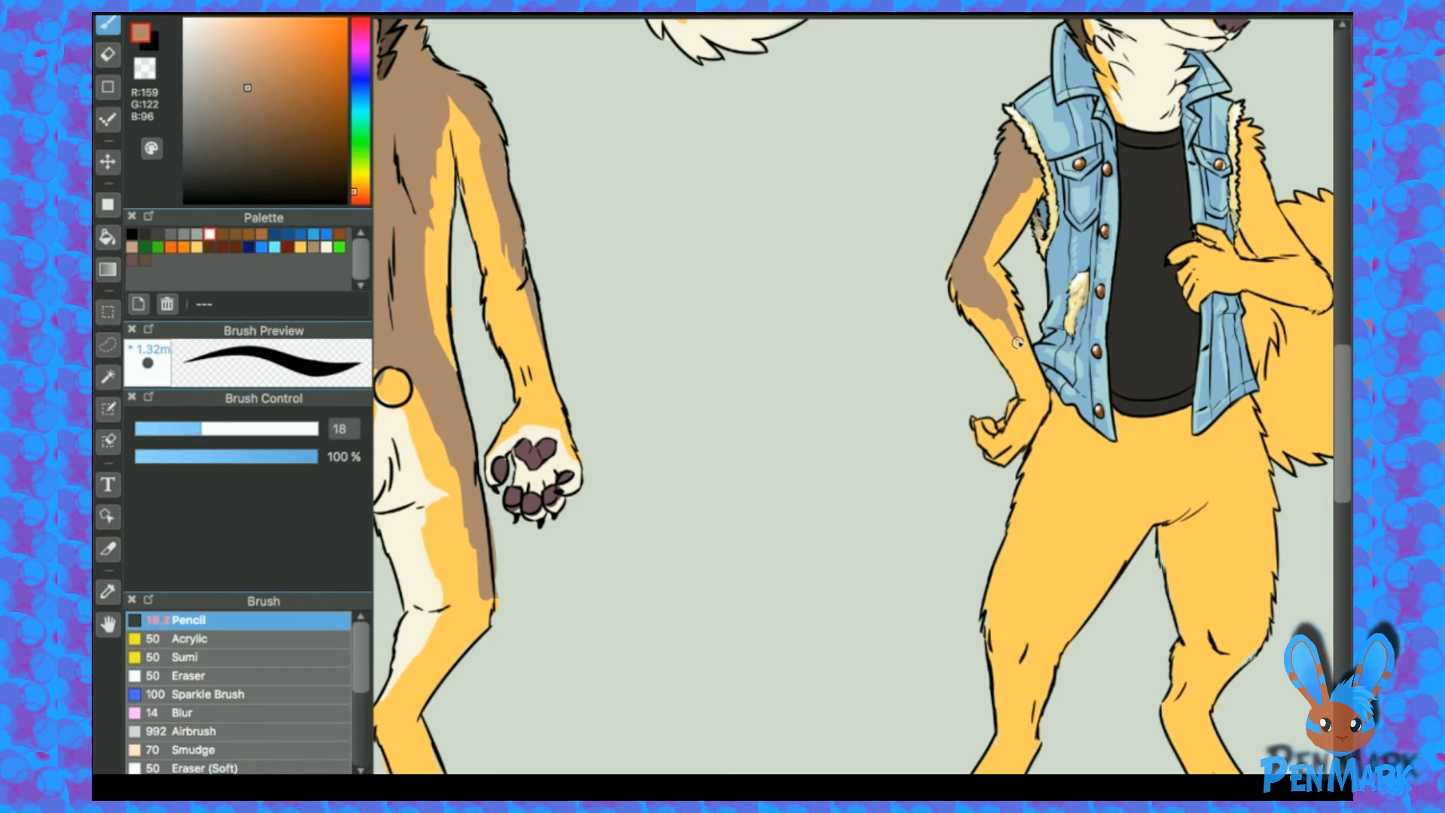
mouse_move(819, 340)
mouse_down()
mouse_move(1094, 316)
mouse_move(1177, 284)
mouse_move(807, 318)
mouse_up()
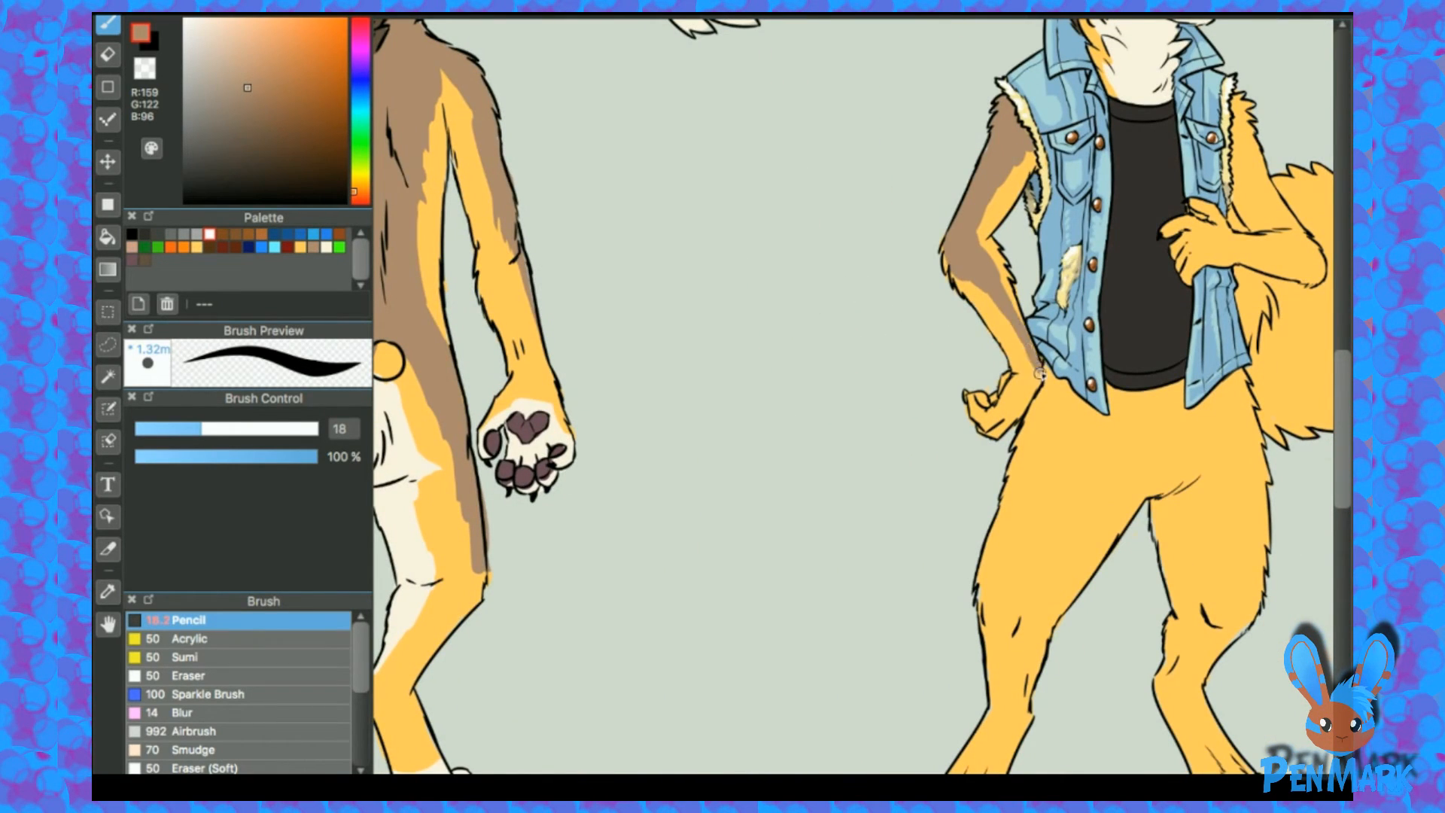
Step: Shape the edges of the hip-resting forearm's brown marking by alternating sampled yellow and brown
alt+click(1013, 338)
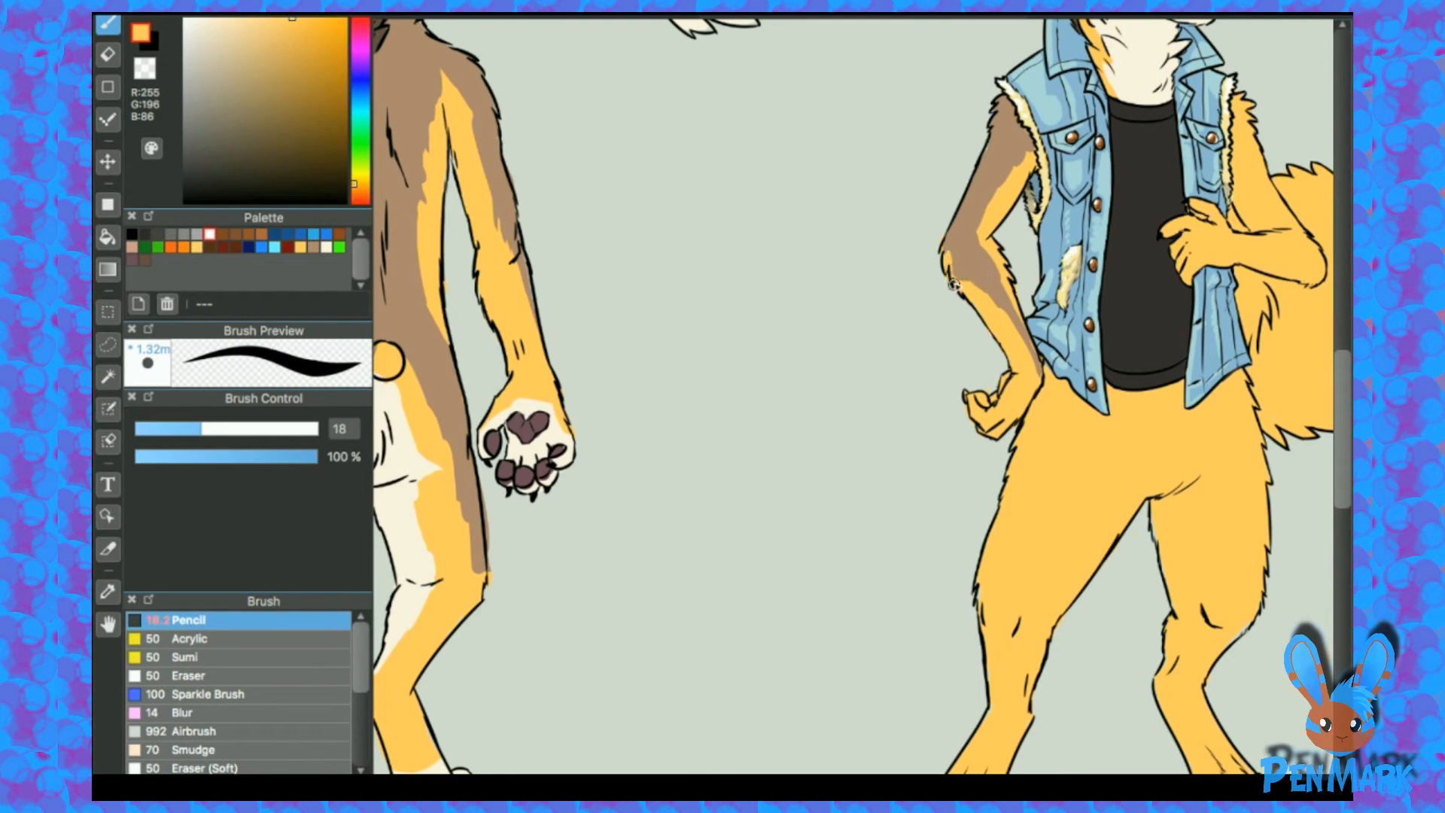
alt+click(960, 261)
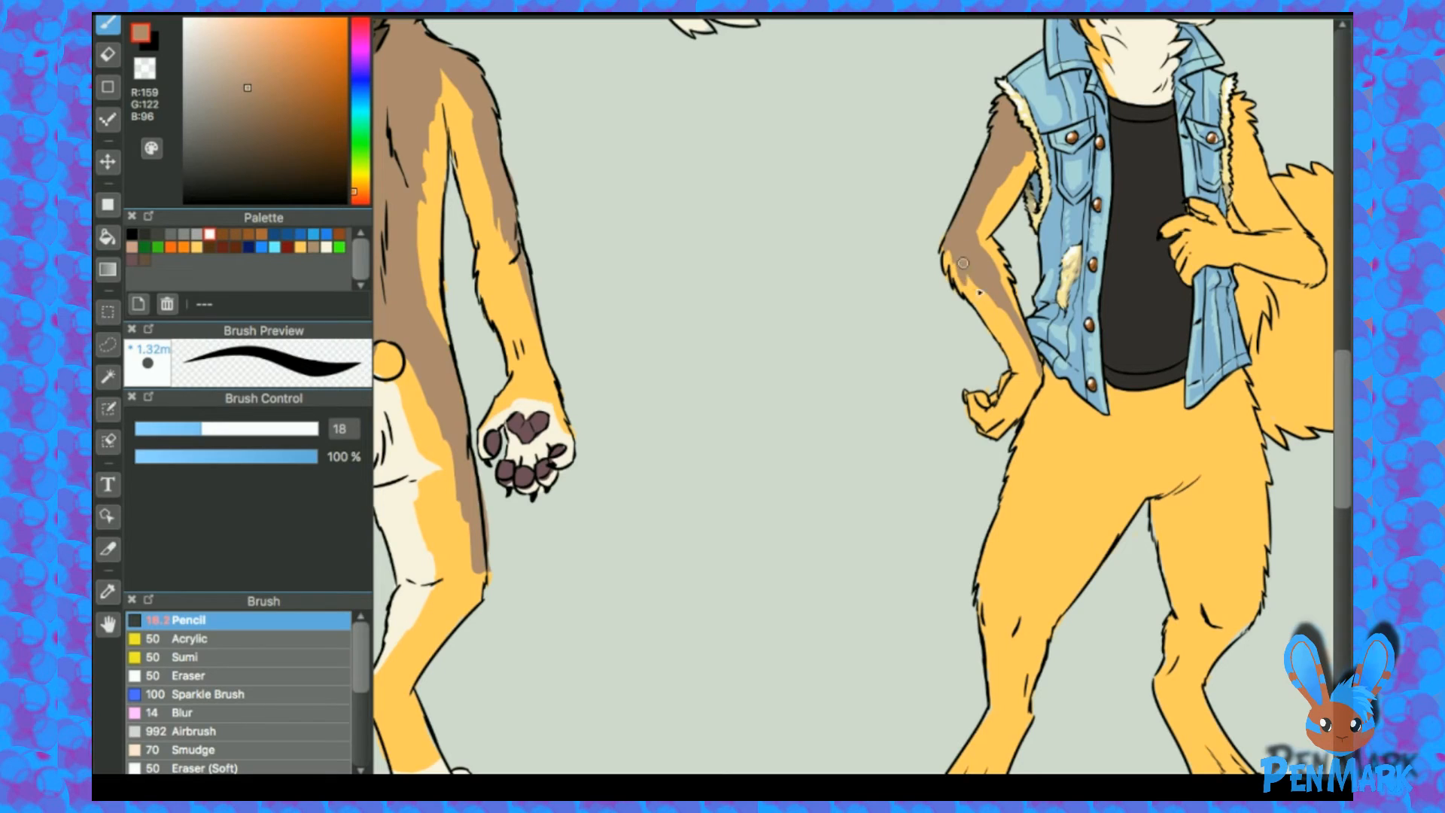
alt+click(1003, 321)
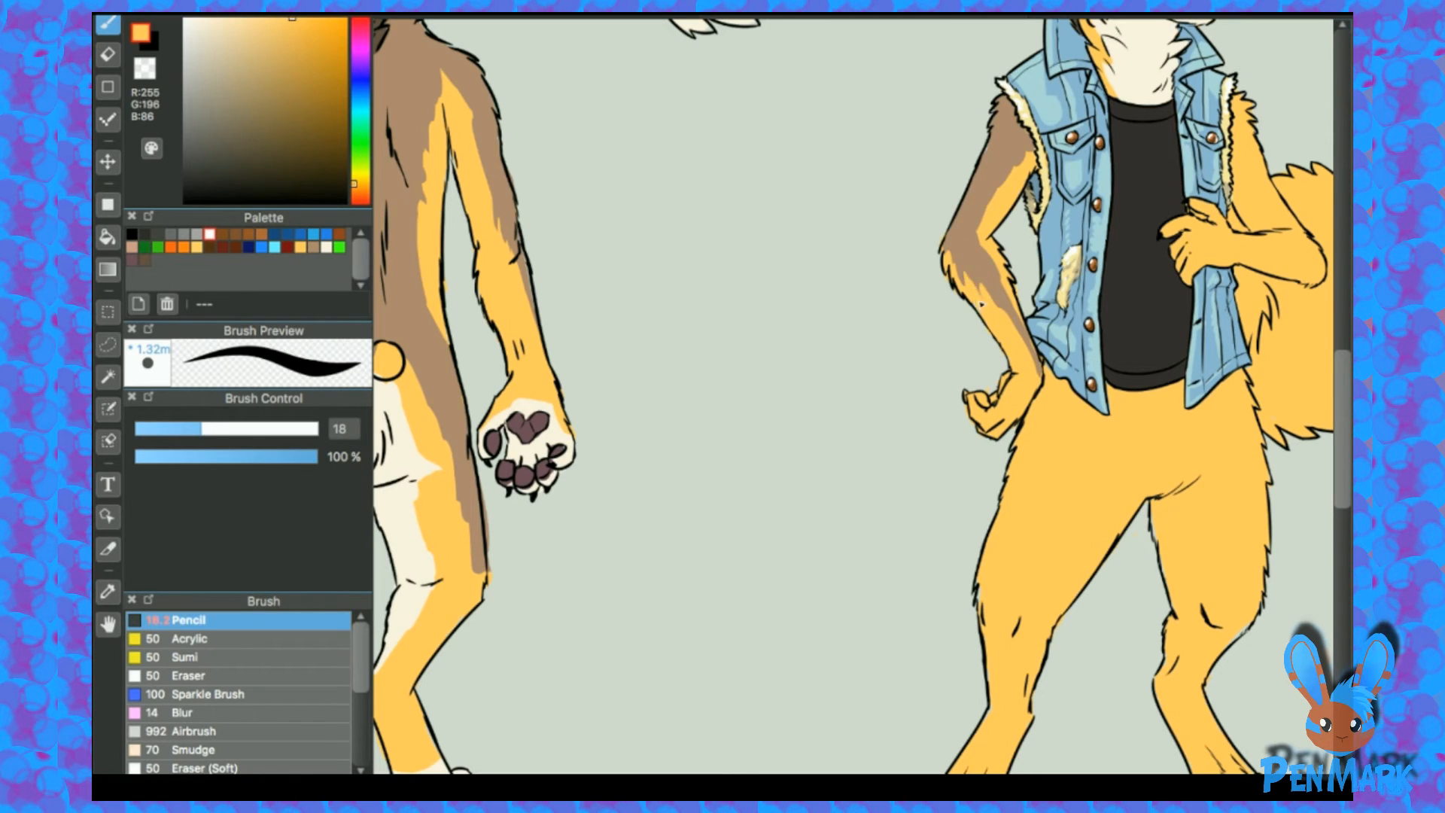
alt+click(987, 272)
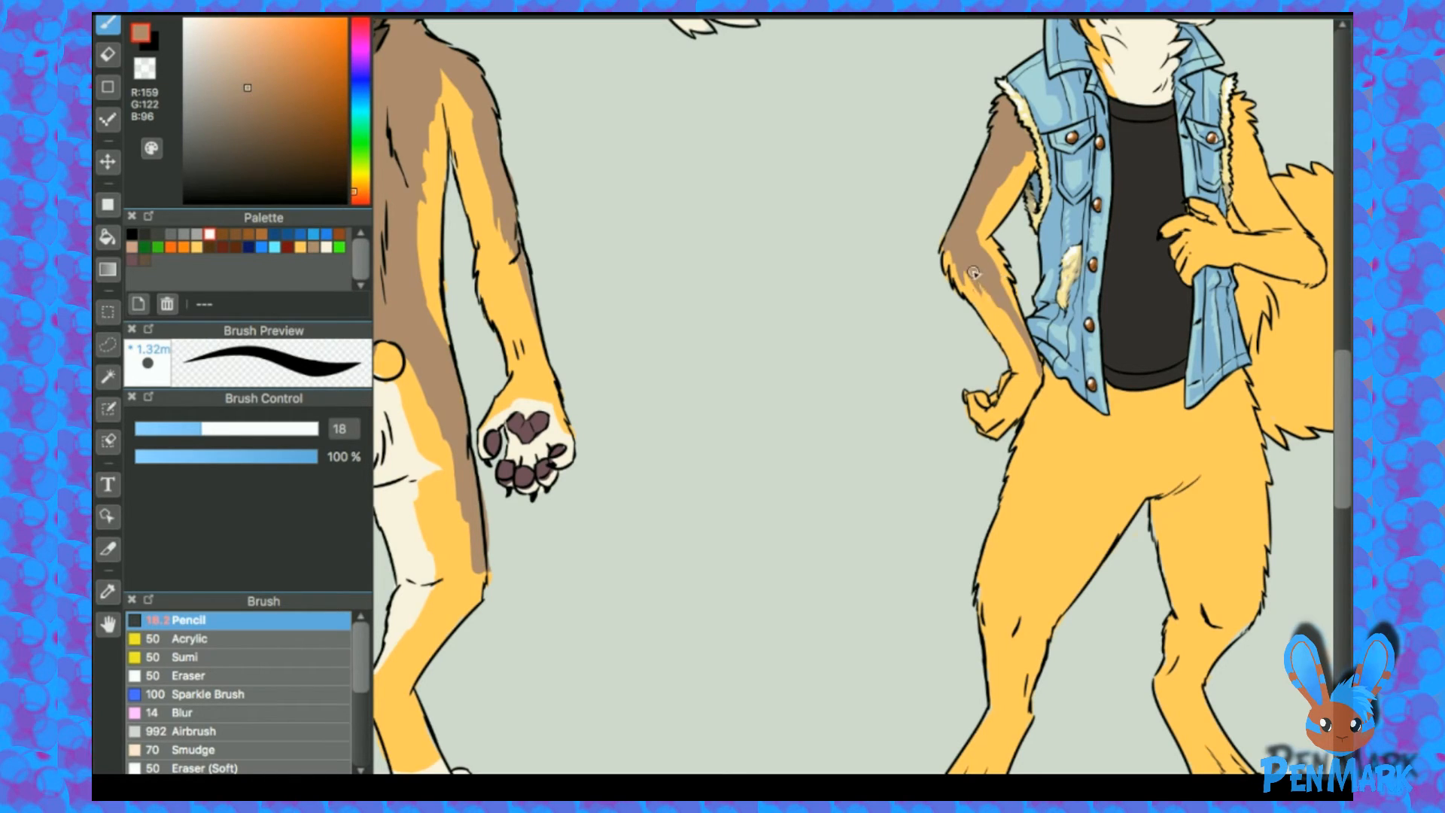
alt+click(999, 256)
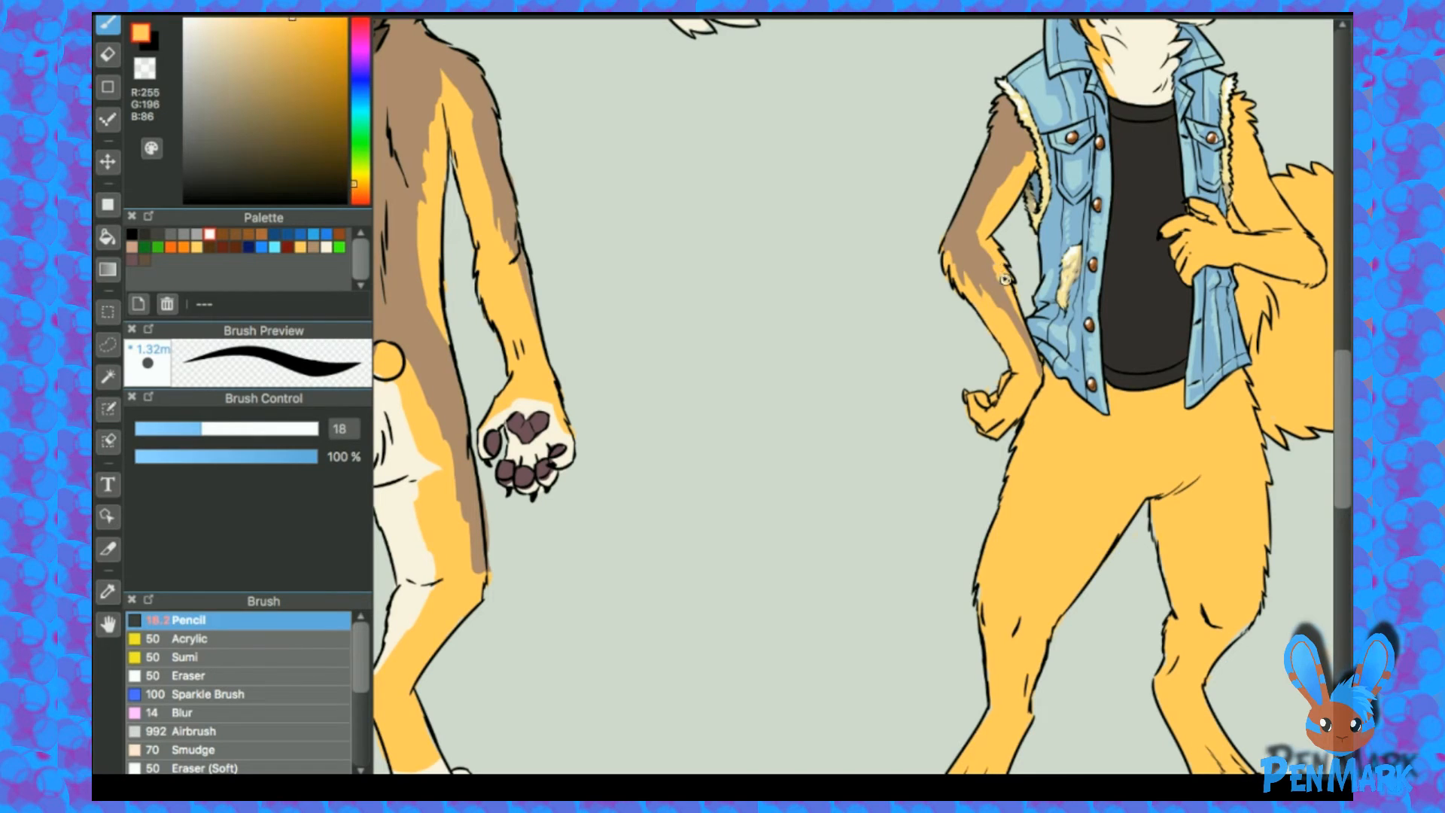
alt+click(1005, 279)
Step: Paint the brown marking on the bent arm's hand and forearm, trimming its edges with sampled yellow
scroll(1084, 262, right, 3)
scroll(1085, 262, up, 1)
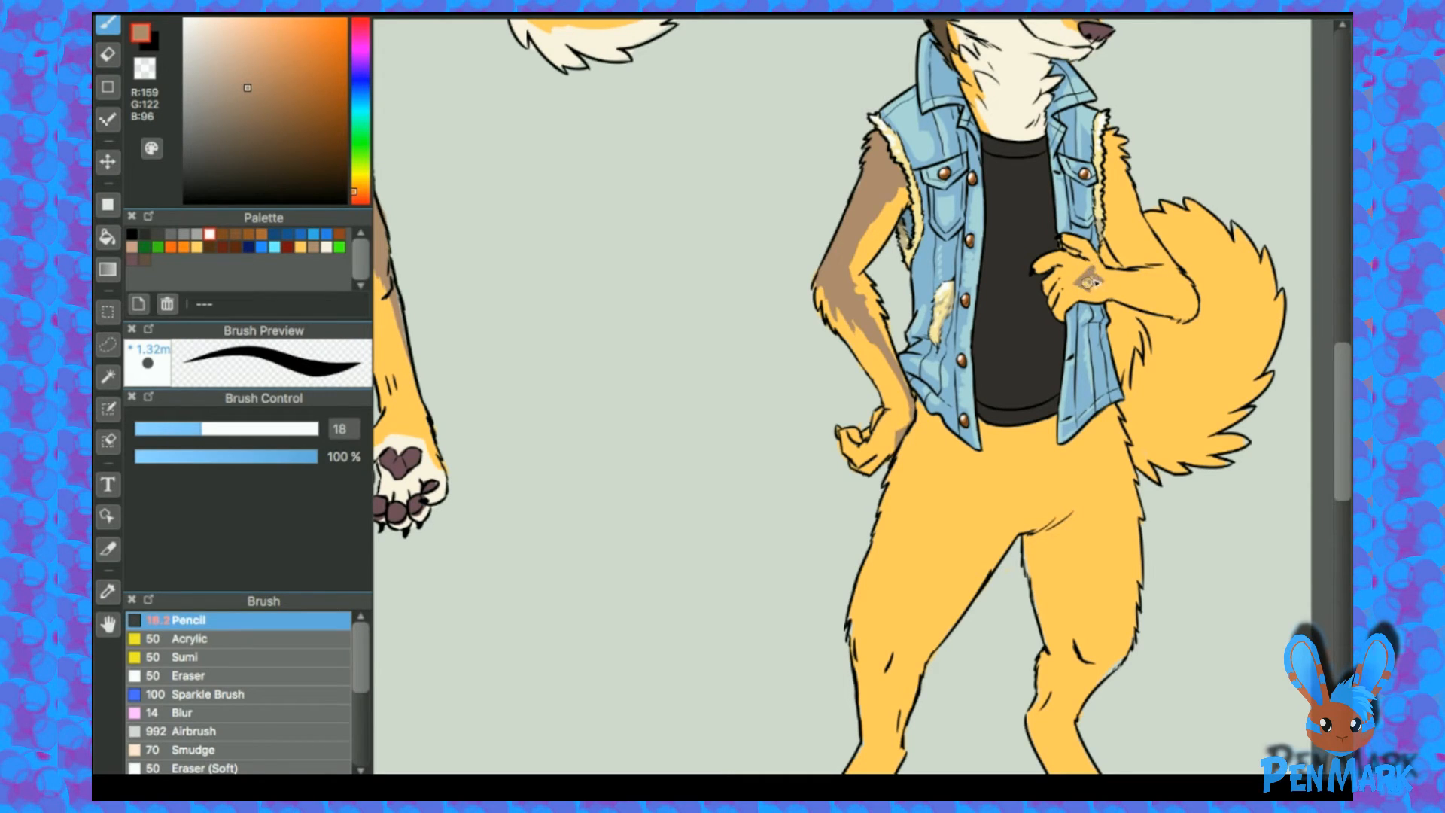
alt+click(1079, 290)
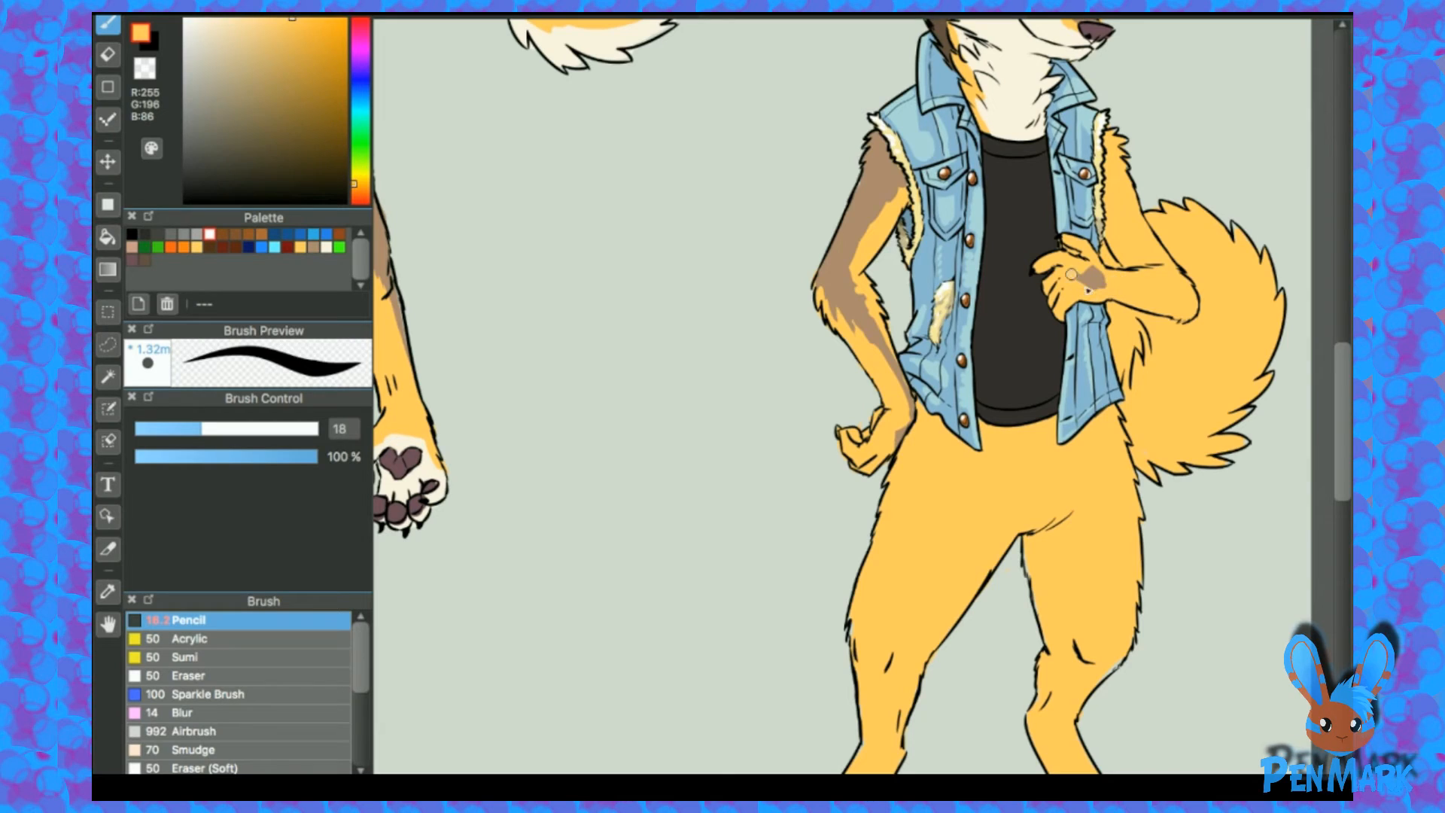
alt+click(1099, 280)
alt+click(1108, 275)
alt+click(1105, 280)
mouse_move(1121, 287)
mouse_down()
mouse_move(1189, 294)
mouse_move(1149, 286)
mouse_up()
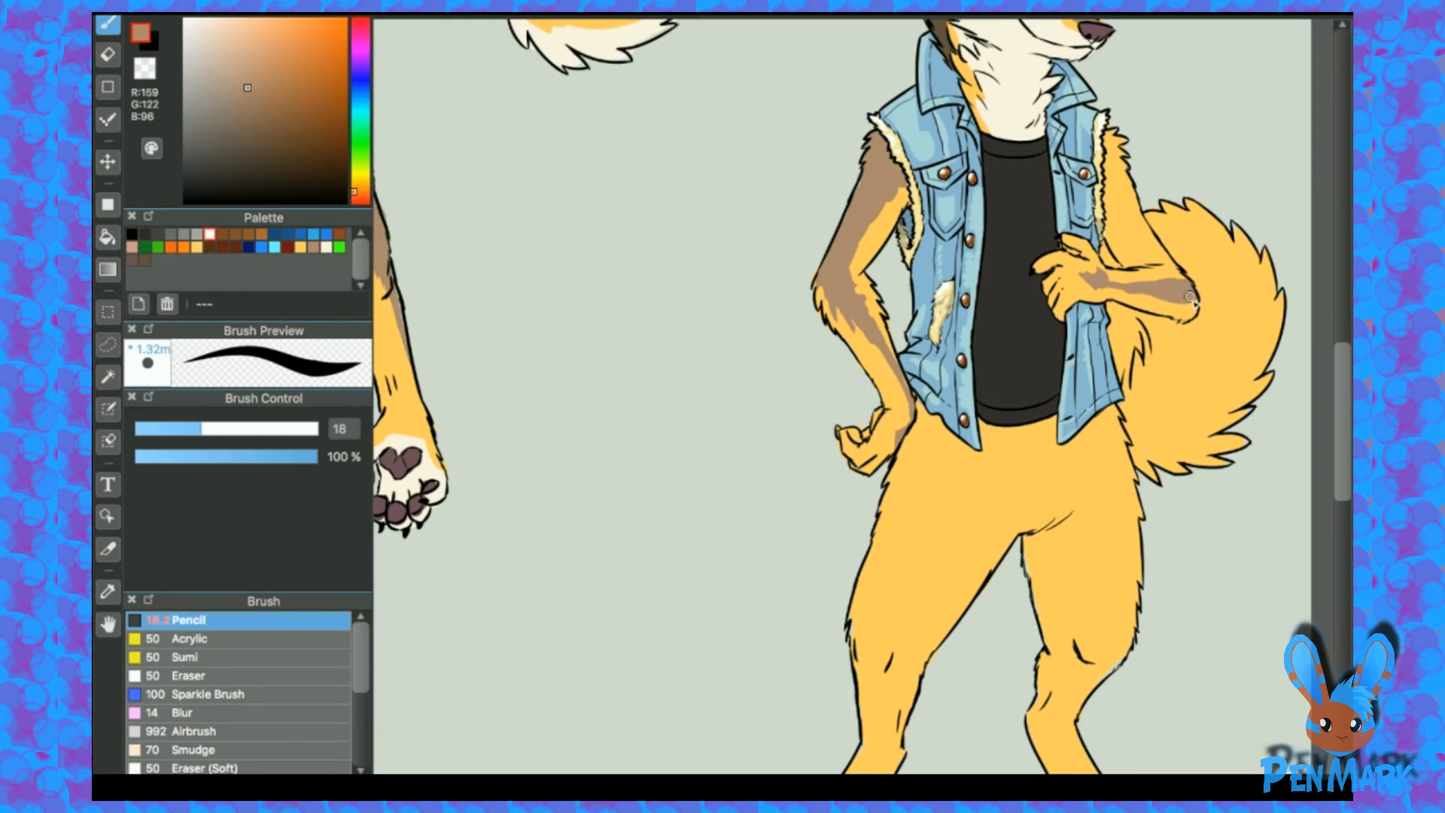
alt+click(1112, 289)
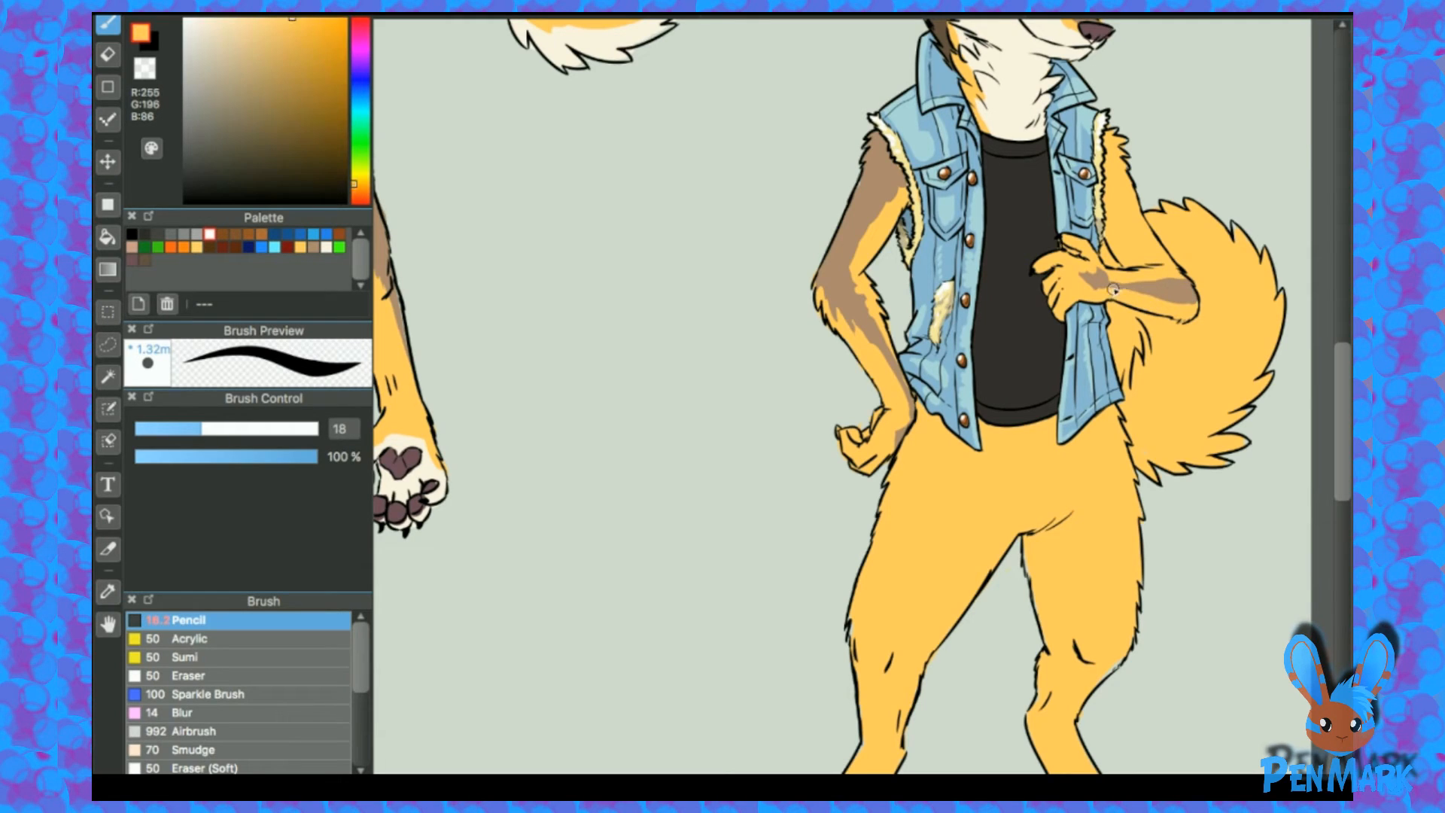
alt+click(1188, 288)
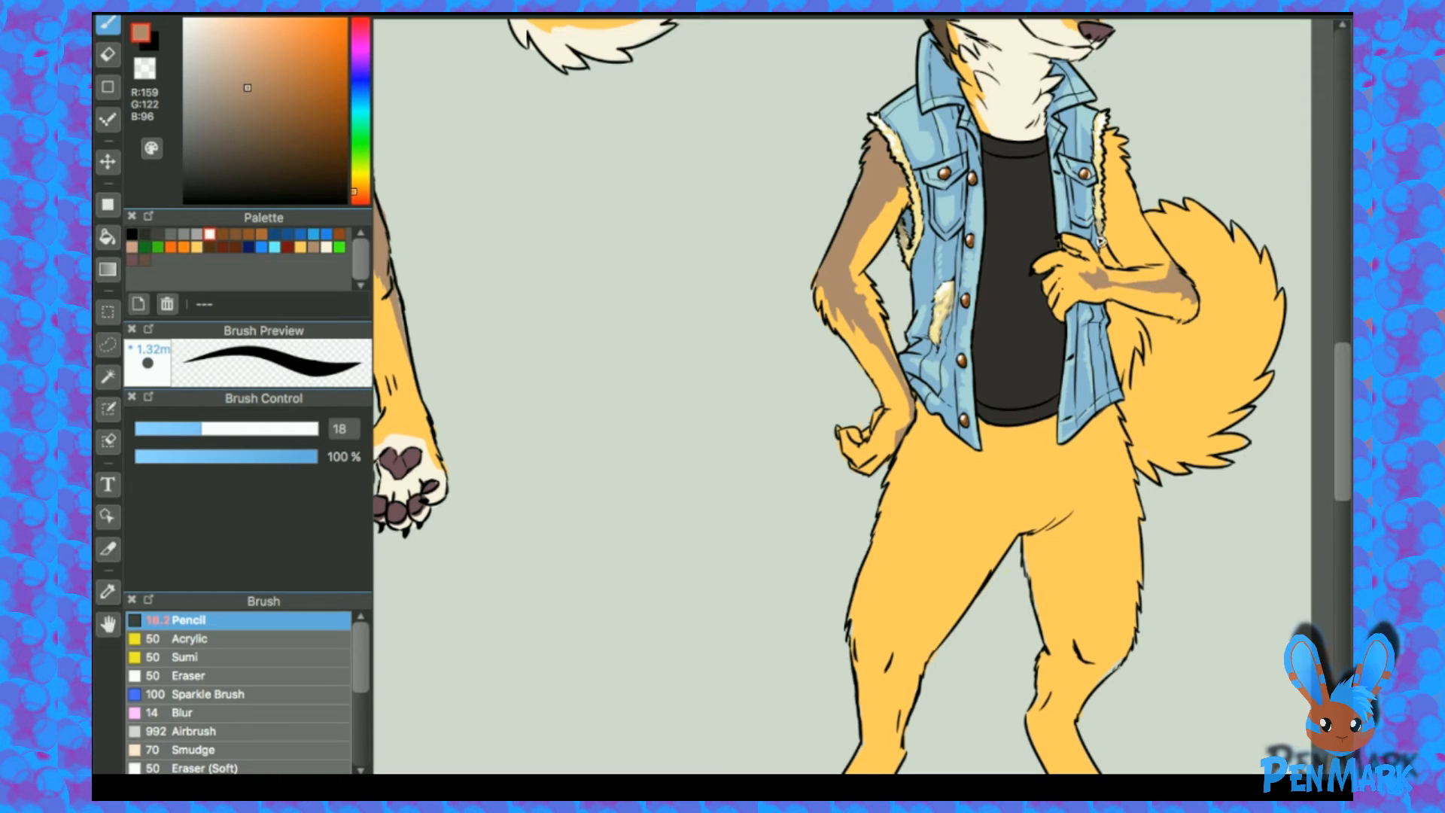
Step: Paint the brown marking down the bent arm's upper arm and shape its jagged edge with sampled yellow and brown
drag(1130, 227, 1182, 273)
drag(1127, 191, 1147, 226)
drag(1115, 171, 1129, 130)
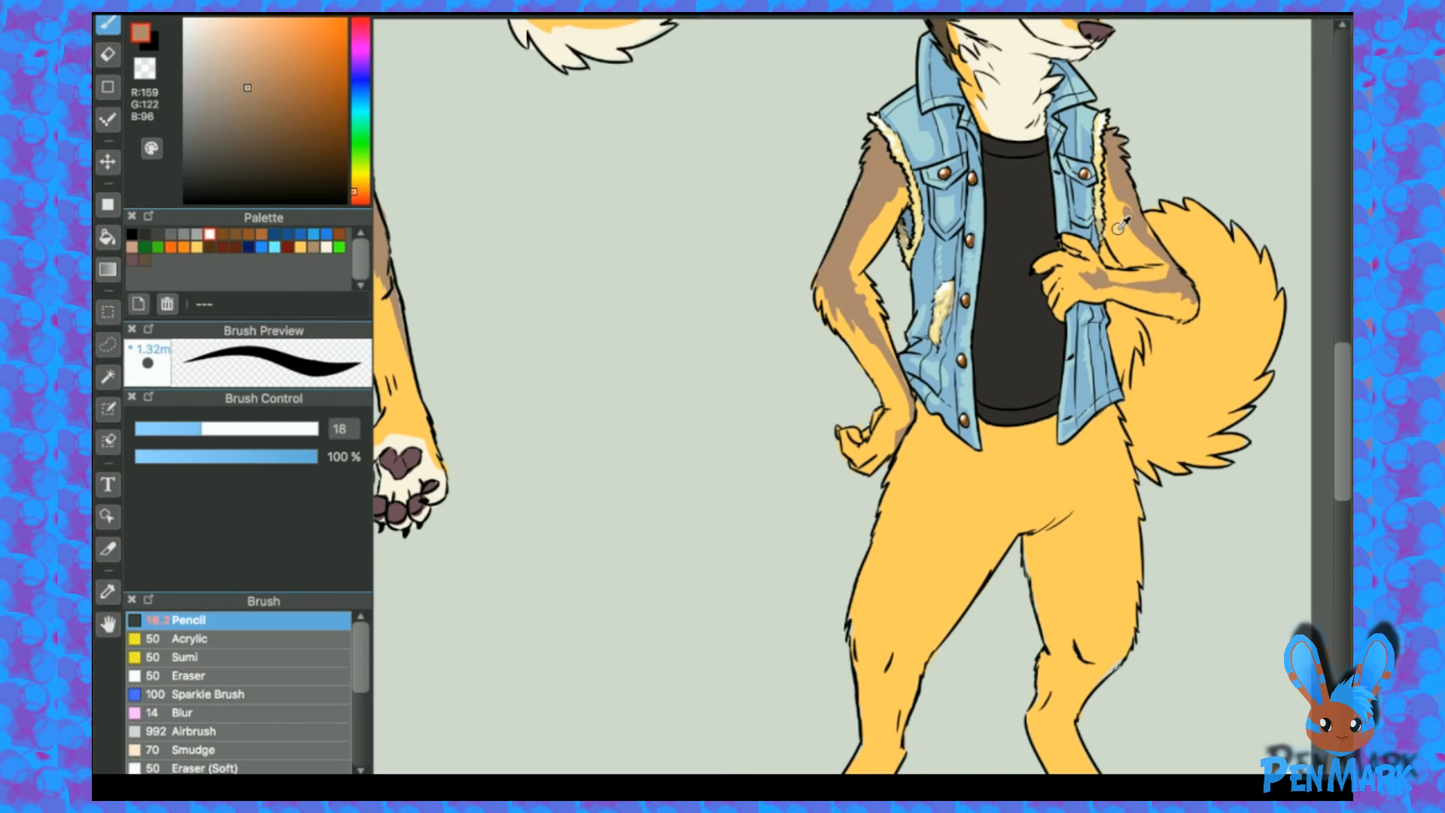
alt+click(1135, 245)
alt+click(1130, 210)
alt+click(1121, 225)
alt+click(1123, 187)
mouse_move(1121, 221)
mouse_down()
mouse_move(1123, 187)
mouse_move(1128, 219)
mouse_move(1105, 175)
mouse_move(1149, 263)
mouse_move(1133, 217)
mouse_move(1146, 249)
mouse_up()
alt+click(1151, 260)
alt+click(1138, 238)
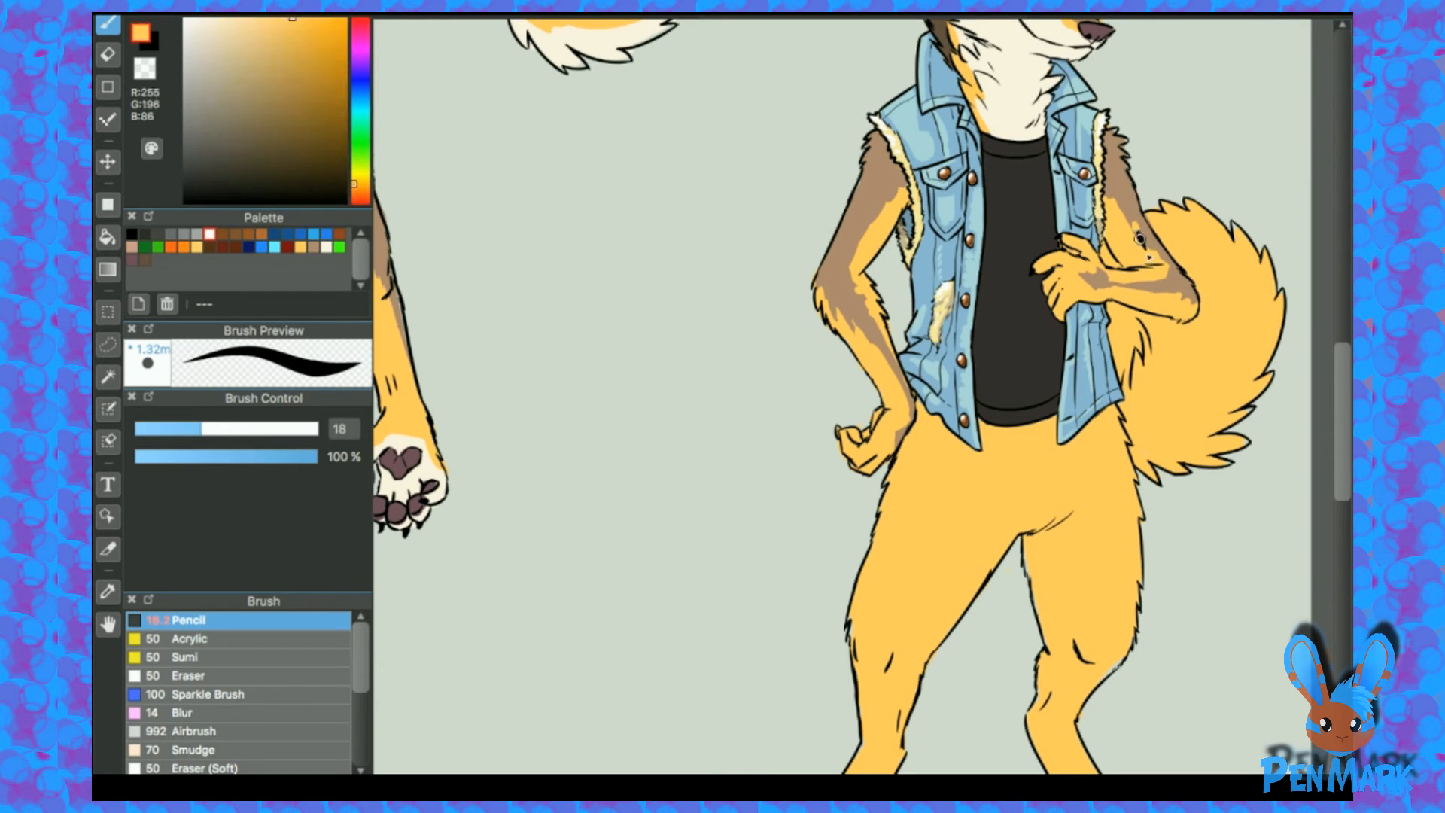
alt+click(1123, 196)
Step: Paint brown markings down the outer sides of both thighs, enlarging the brush to 25
drag(1000, 505, 956, 354)
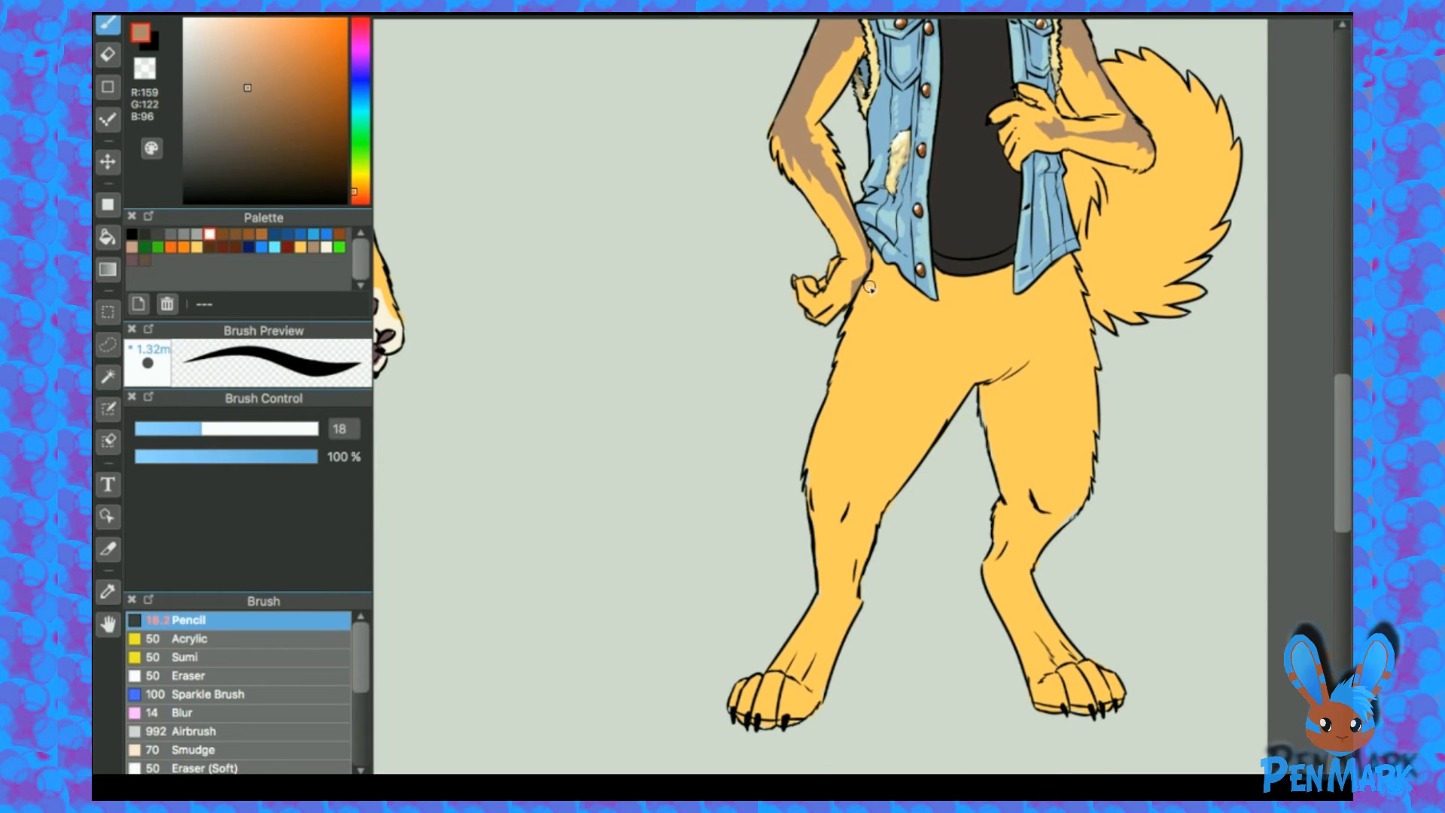
drag(886, 289, 877, 263)
mouse_move(892, 333)
mouse_down()
mouse_move(877, 398)
mouse_move(868, 357)
mouse_move(857, 465)
mouse_move(856, 386)
mouse_move(828, 491)
mouse_move(831, 423)
mouse_move(811, 494)
mouse_move(835, 384)
mouse_move(862, 395)
mouse_move(872, 293)
mouse_move(841, 357)
mouse_move(859, 306)
mouse_up()
key(bracketright)
key(bracketright)
key(bracketright)
drag(1062, 271, 1085, 486)
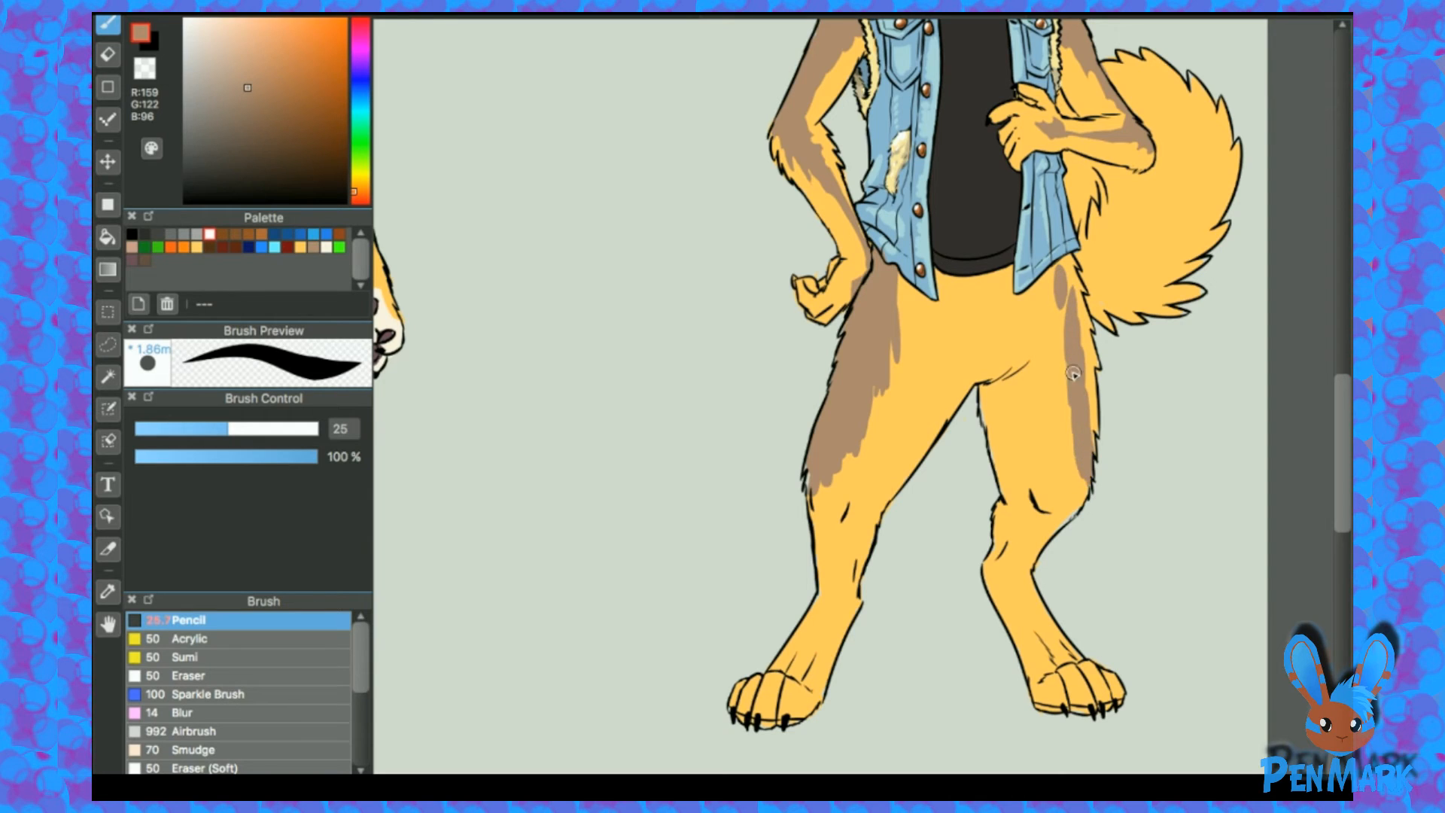
mouse_move(1067, 301)
mouse_down()
mouse_move(1069, 460)
mouse_move(1053, 286)
mouse_move(1068, 260)
mouse_move(1073, 305)
mouse_move(1070, 260)
mouse_move(1096, 359)
mouse_move(1095, 450)
mouse_up()
Step: Paint a brown marking inside the tail and shape its jagged outer edge by alternating sampled yellow and brown
mouse_move(1093, 214)
mouse_down()
mouse_move(1021, 348)
mouse_move(1033, 381)
mouse_move(1019, 344)
mouse_move(1012, 355)
mouse_move(1066, 399)
mouse_move(1099, 348)
mouse_move(1043, 363)
mouse_move(1074, 319)
mouse_move(1058, 310)
mouse_move(1113, 324)
mouse_move(1113, 241)
mouse_move(1092, 316)
mouse_move(1067, 333)
mouse_up()
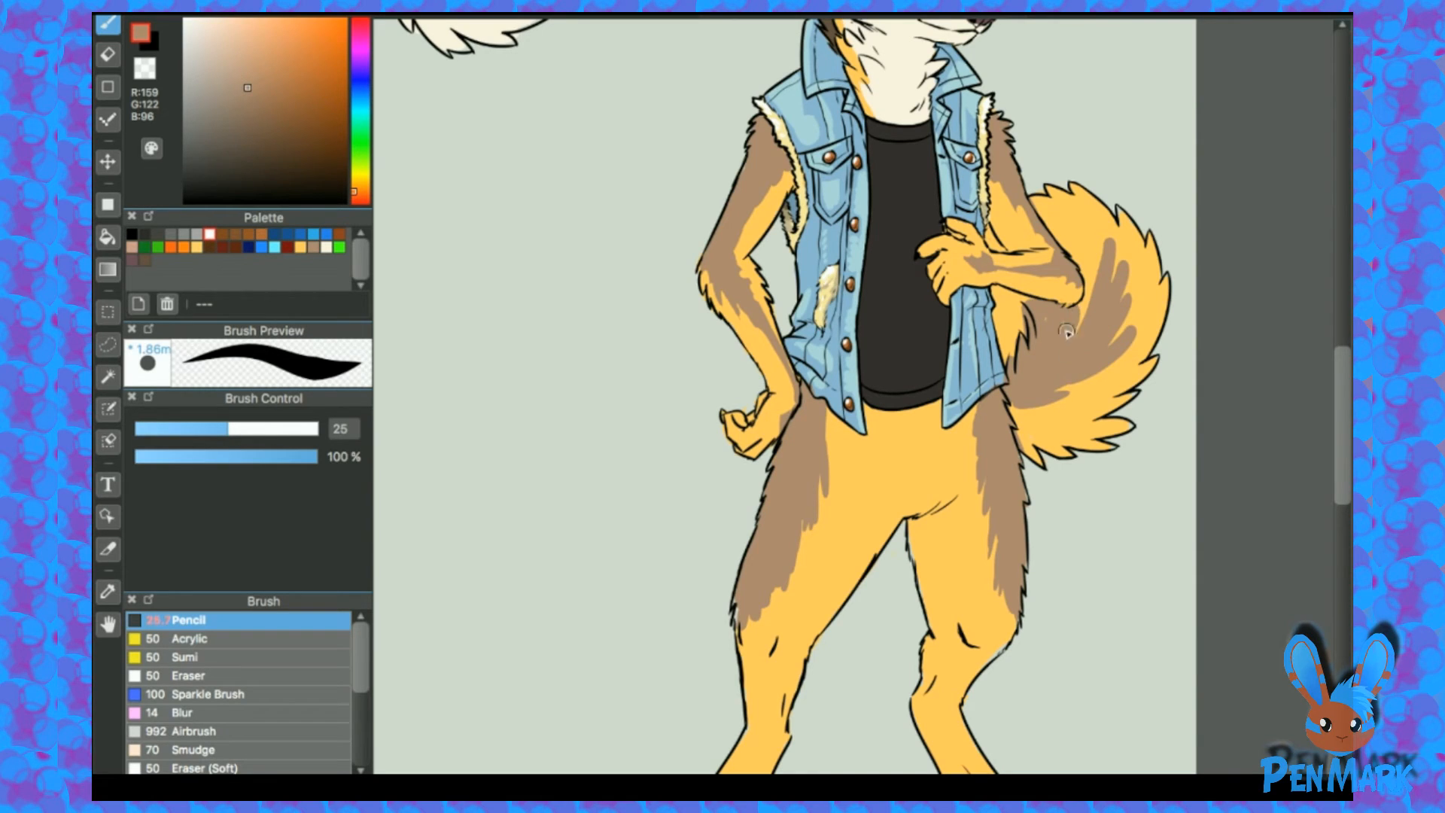
alt+click(1113, 236)
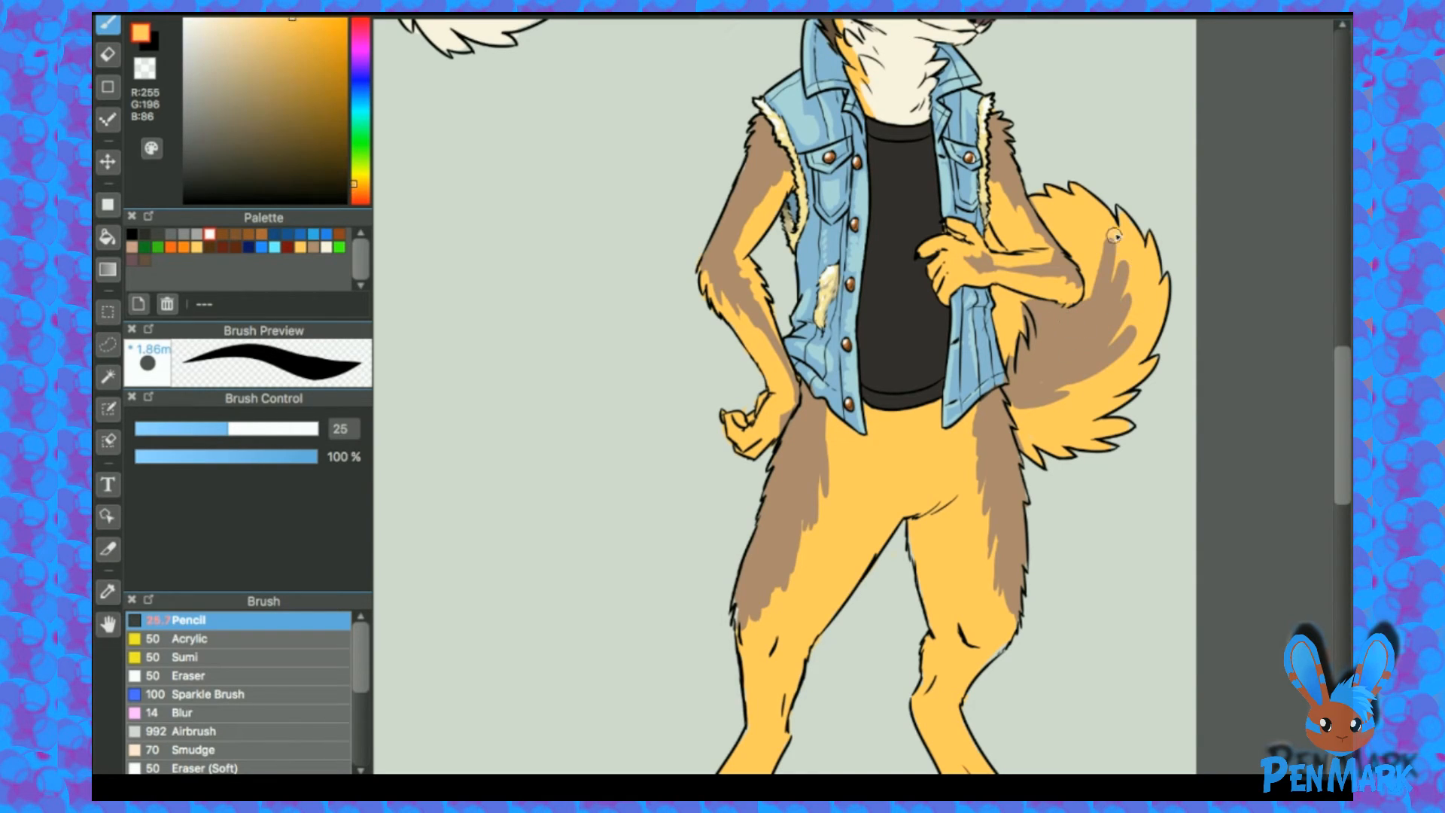
mouse_move(1115, 246)
mouse_down()
mouse_move(1113, 285)
mouse_move(1108, 239)
mouse_move(1099, 260)
mouse_move(1132, 313)
mouse_up()
mouse_move(1130, 259)
mouse_down()
mouse_move(1127, 324)
mouse_move(1141, 333)
mouse_up()
alt+click(1096, 322)
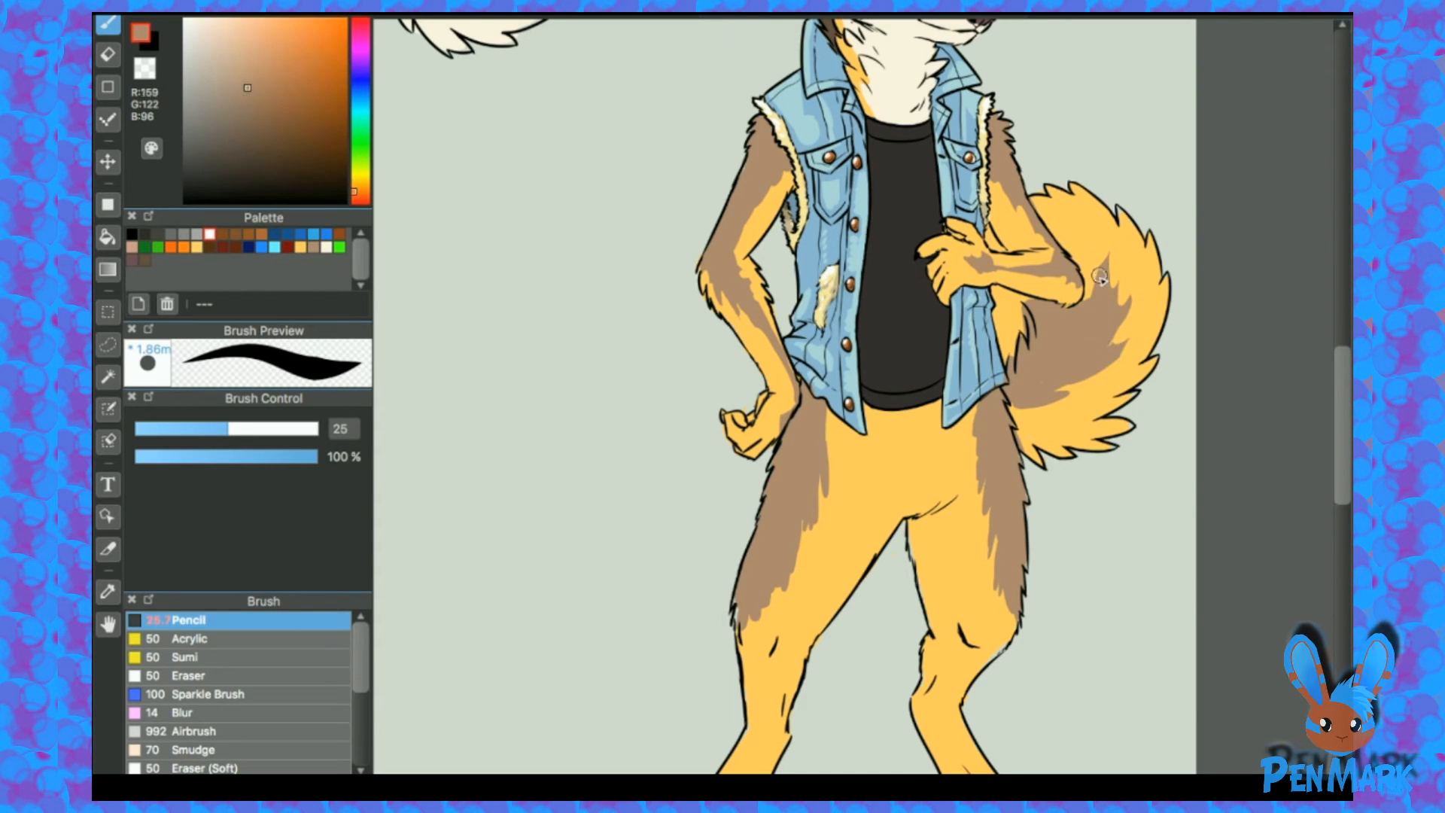
mouse_move(1070, 236)
mouse_down()
mouse_move(1090, 296)
mouse_move(1096, 242)
mouse_move(1100, 280)
mouse_move(1062, 223)
mouse_up()
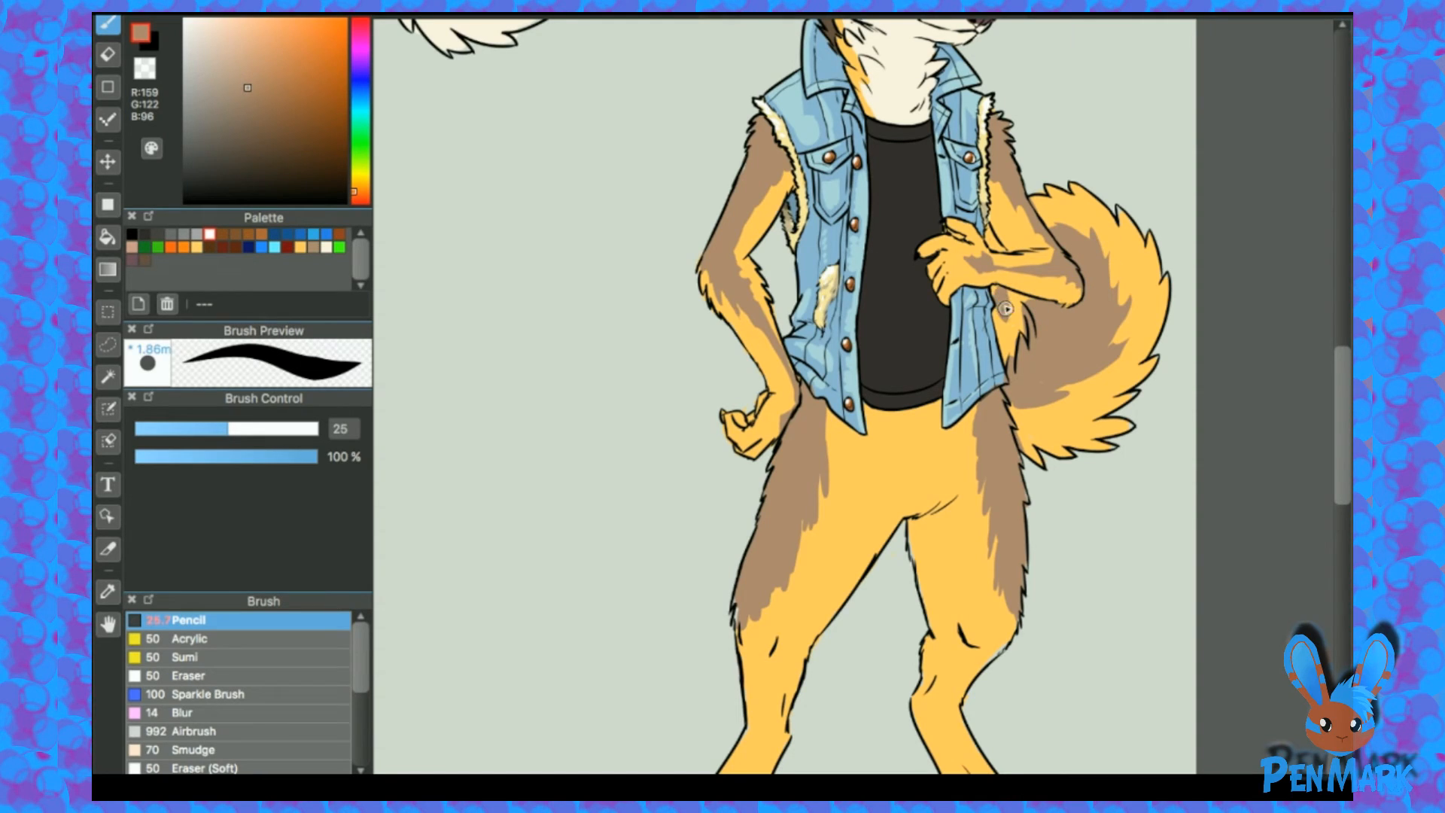
Step: Add brown to the tail fur beside the vest under the bent arm, trimming it with sampled yellow
mouse_move(1018, 304)
mouse_down()
mouse_move(1047, 306)
mouse_move(1020, 338)
mouse_up()
alt+click(1009, 335)
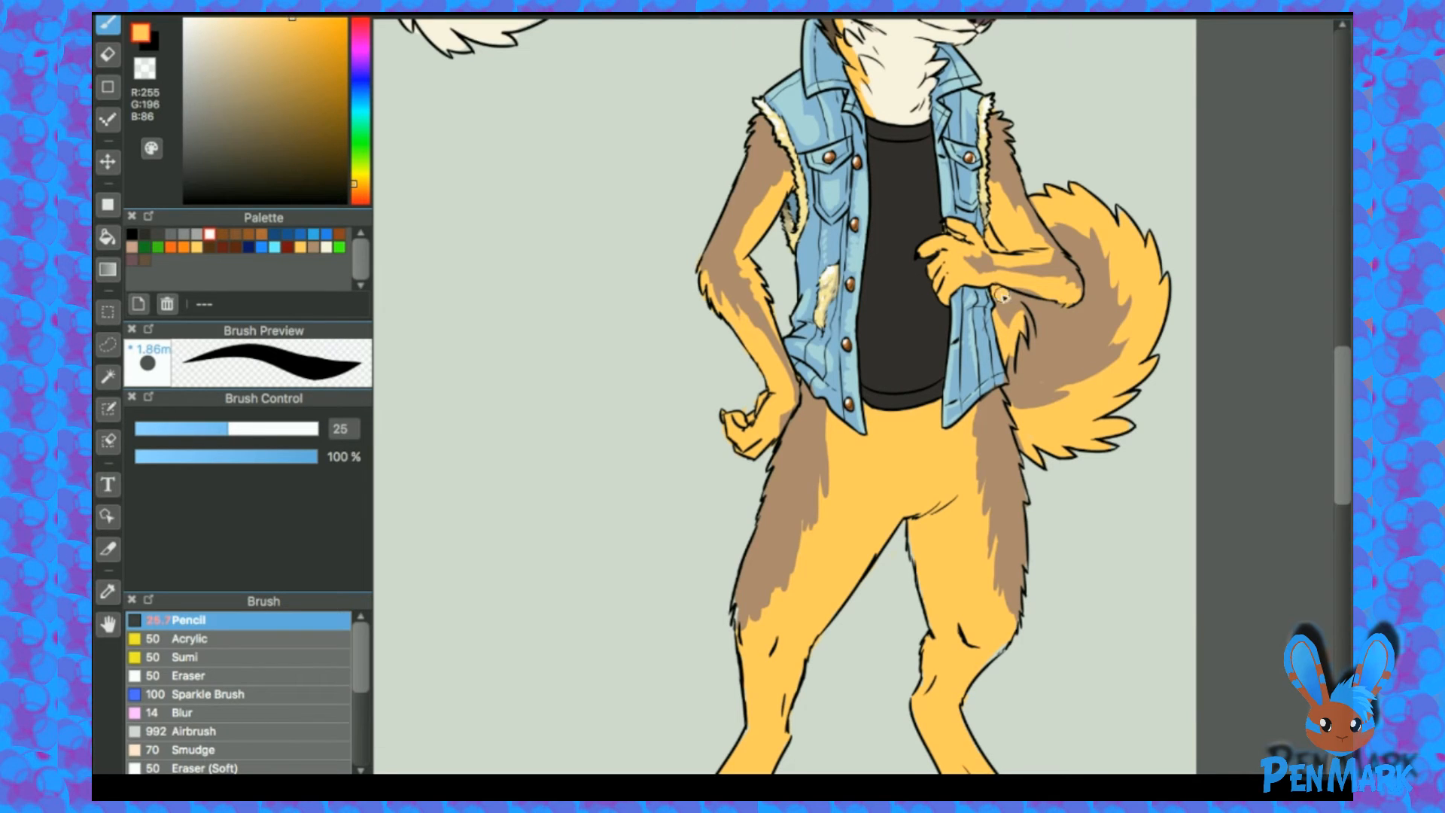
alt+click(1004, 298)
drag(1107, 236, 1139, 274)
drag(1018, 379, 1037, 316)
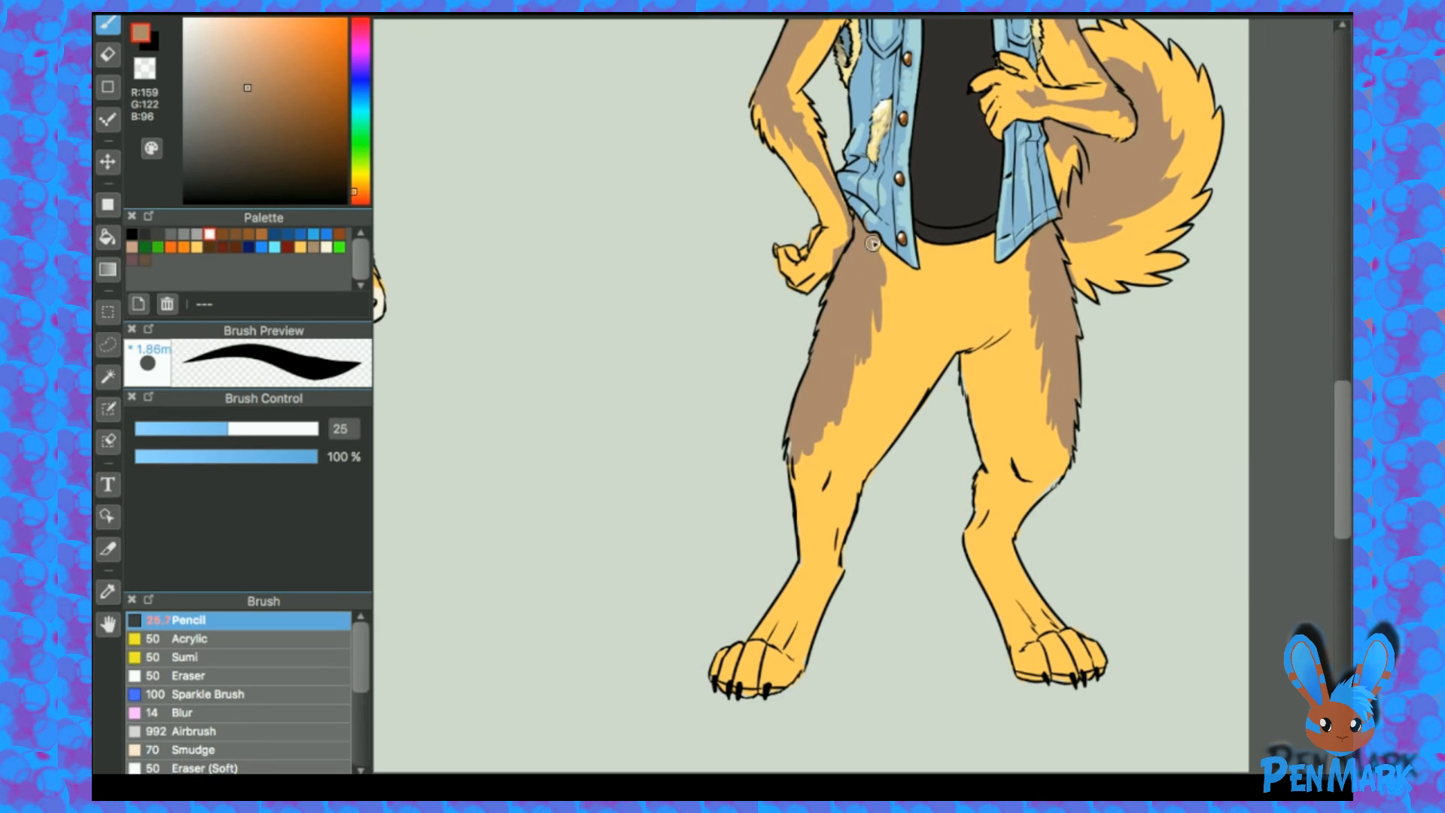
Step: Reshape the inner edge of the viewer-left thigh's brown marking with sampled yellow and brown
alt+click(892, 300)
drag(870, 323, 845, 448)
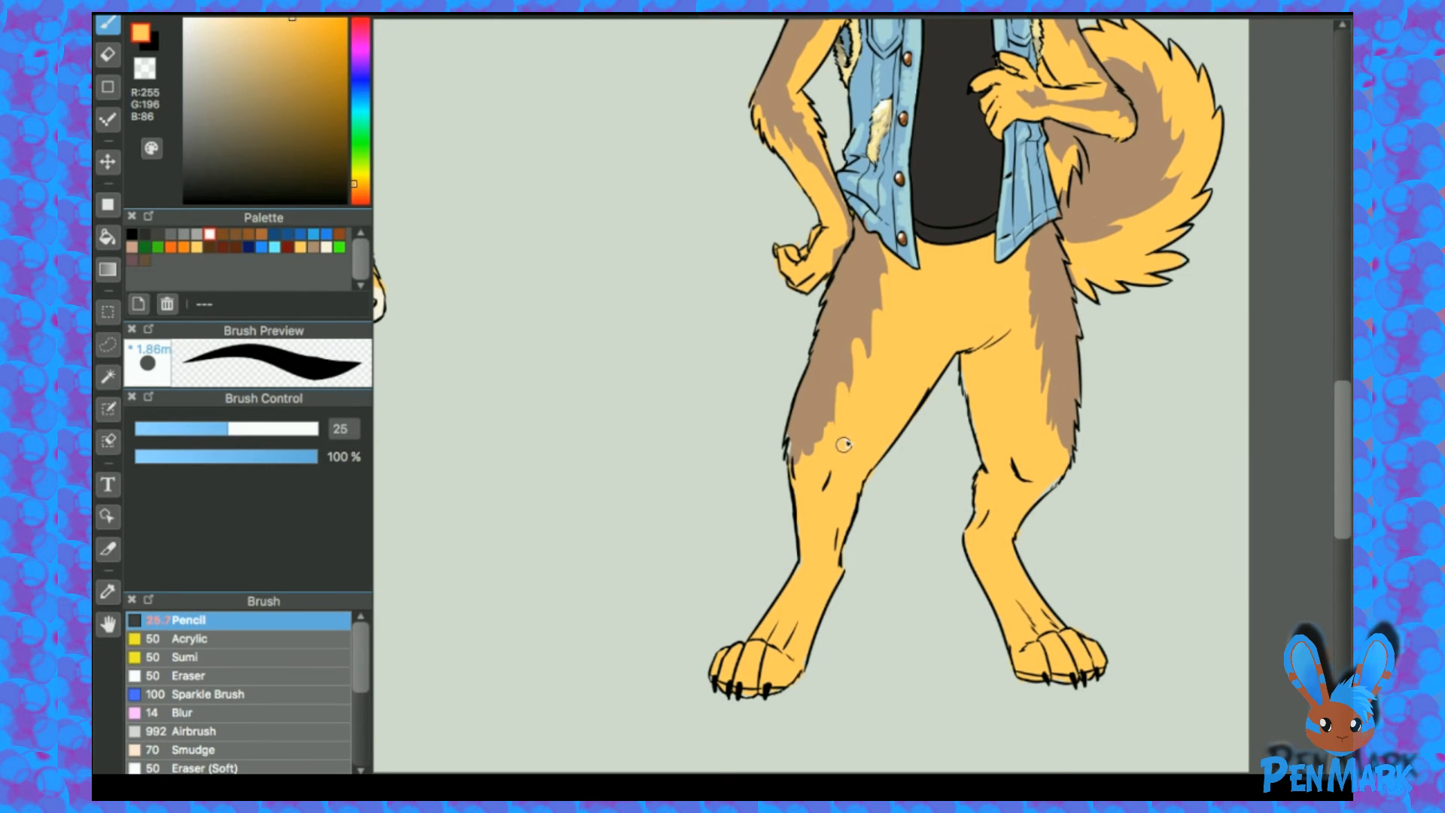
alt+click(842, 333)
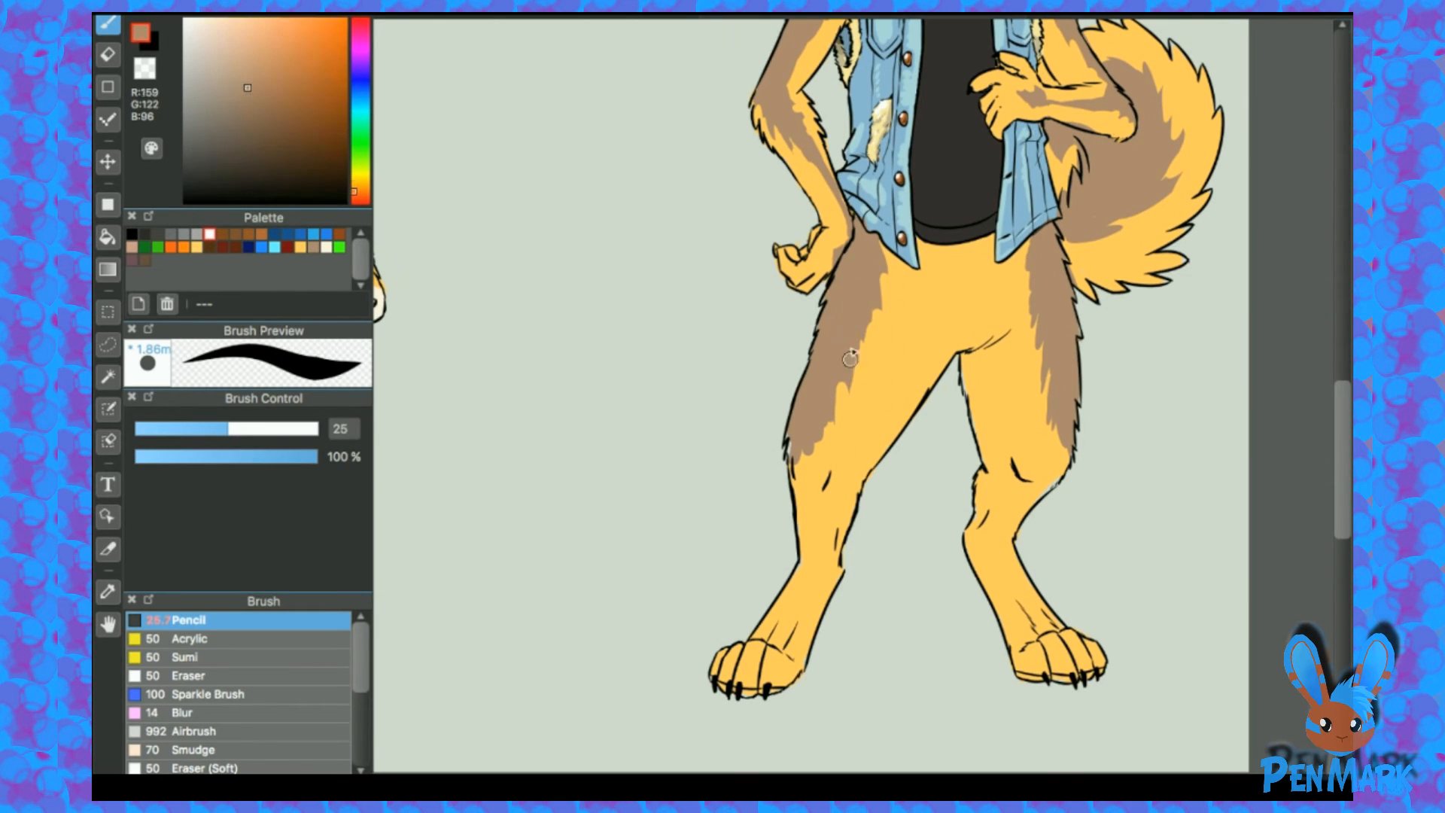
drag(863, 303, 1280, 241)
Step: Sample the cream fur colour and paint it over the lower belly and viewer-left inner thigh
drag(422, 293, 720, 381)
mouse_move(1197, 366)
mouse_down()
mouse_move(609, 409)
mouse_move(1184, 356)
mouse_up()
drag(695, 372, 1024, 344)
alt+click(568, 329)
drag(1234, 370, 619, 364)
mouse_move(1310, 363)
mouse_down()
mouse_move(872, 322)
mouse_move(798, 422)
mouse_up()
mouse_move(805, 358)
mouse_down()
mouse_move(824, 317)
mouse_move(838, 377)
mouse_move(864, 299)
mouse_move(856, 369)
mouse_move(882, 205)
mouse_move(875, 239)
mouse_move(870, 192)
mouse_move(925, 178)
mouse_move(910, 236)
mouse_up()
mouse_move(848, 300)
mouse_down()
mouse_move(823, 332)
mouse_move(851, 226)
mouse_move(855, 275)
mouse_up()
drag(875, 204, 866, 258)
mouse_move(859, 191)
mouse_down()
mouse_move(864, 204)
mouse_move(850, 177)
mouse_up()
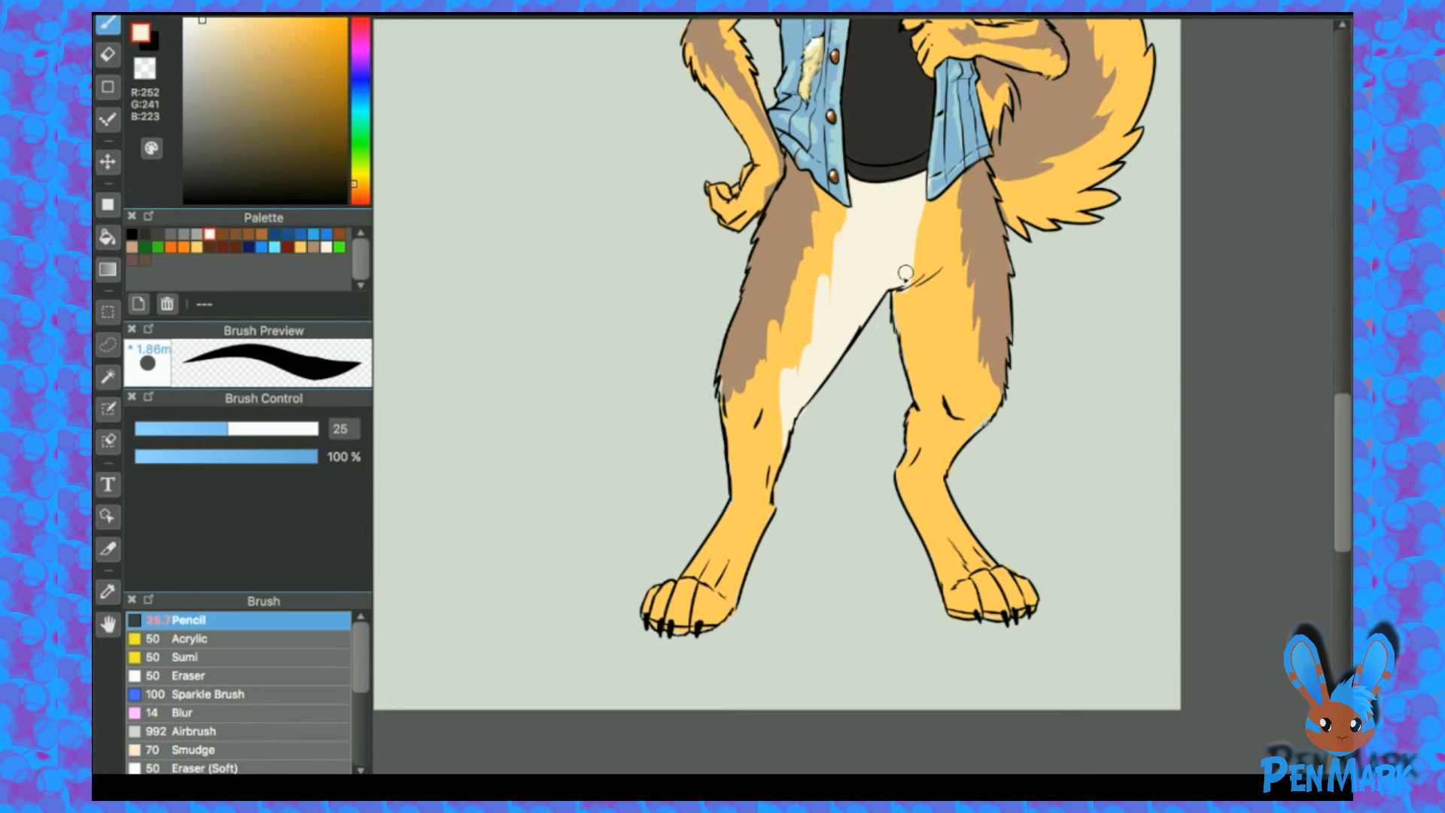
Step: Extend the cream across the crotch and down the viewer-right inner thigh to the lower leg, and along the other leg's inner calf
drag(908, 241, 904, 314)
drag(942, 202, 930, 292)
drag(933, 222, 916, 389)
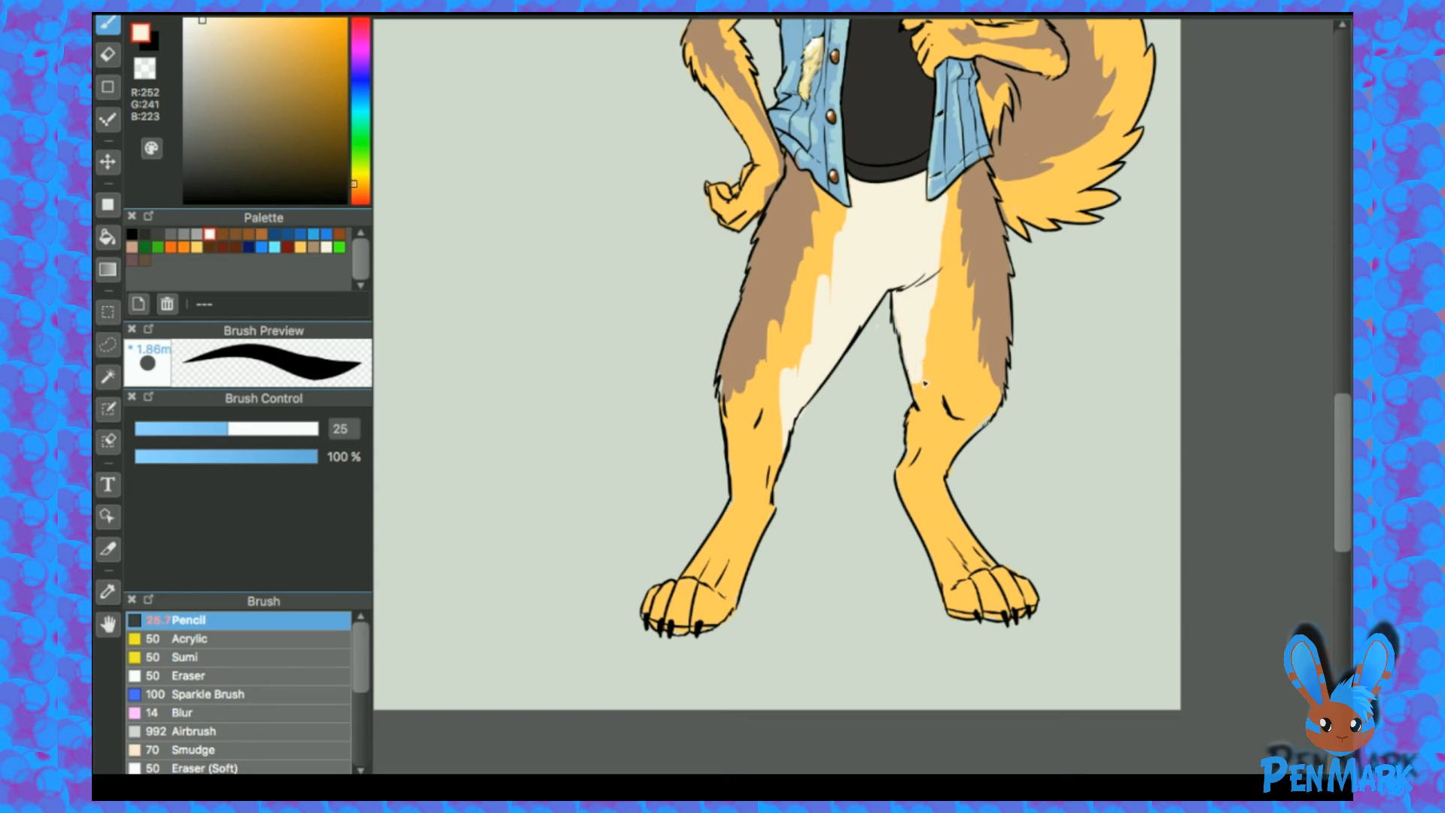
drag(922, 294, 926, 392)
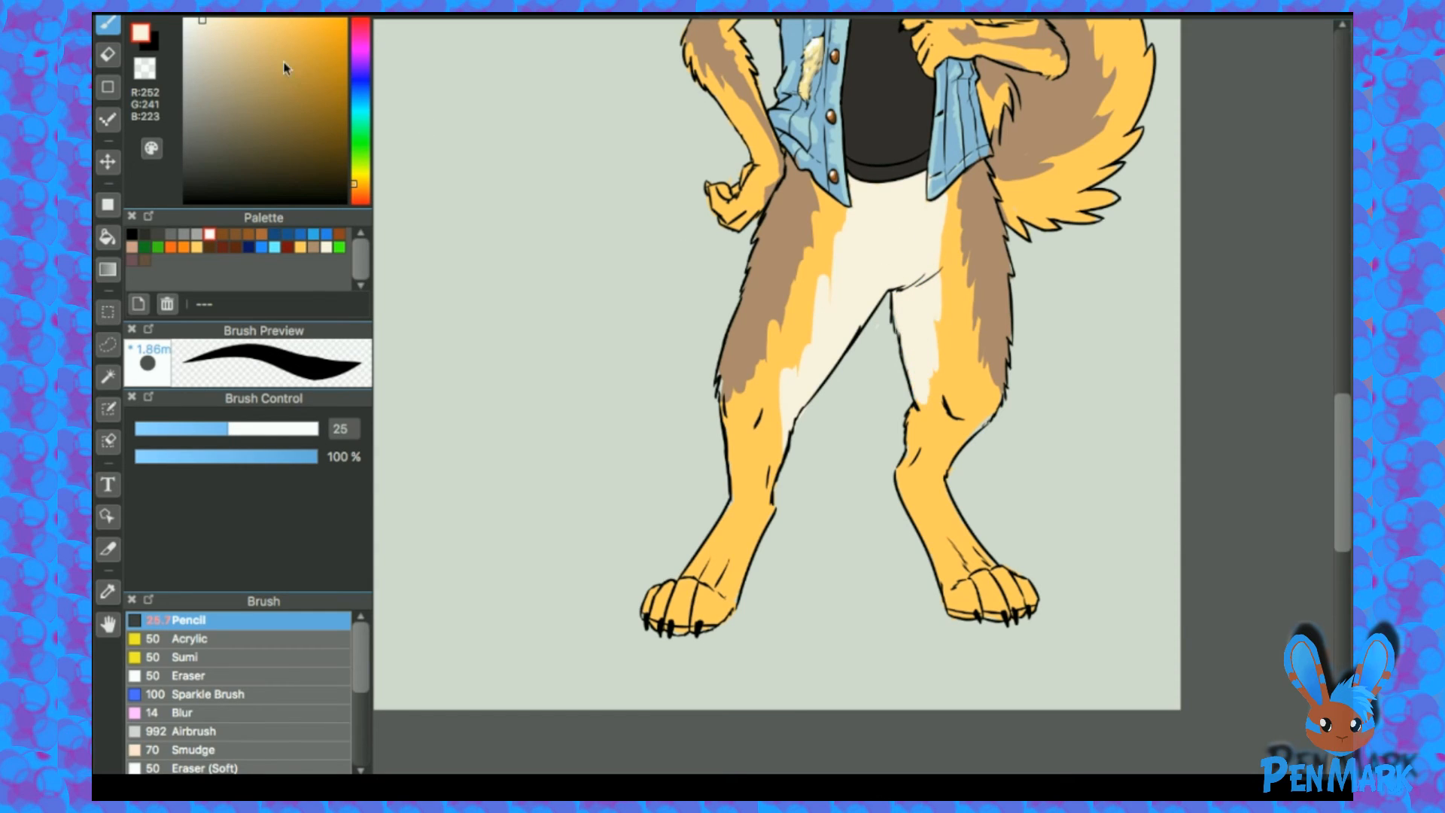
drag(934, 274, 939, 339)
drag(933, 226, 931, 383)
mouse_move(936, 333)
mouse_down()
mouse_move(912, 474)
mouse_move(928, 382)
mouse_move(907, 451)
mouse_up()
mouse_move(777, 390)
mouse_down()
mouse_move(771, 427)
mouse_move(776, 392)
mouse_up()
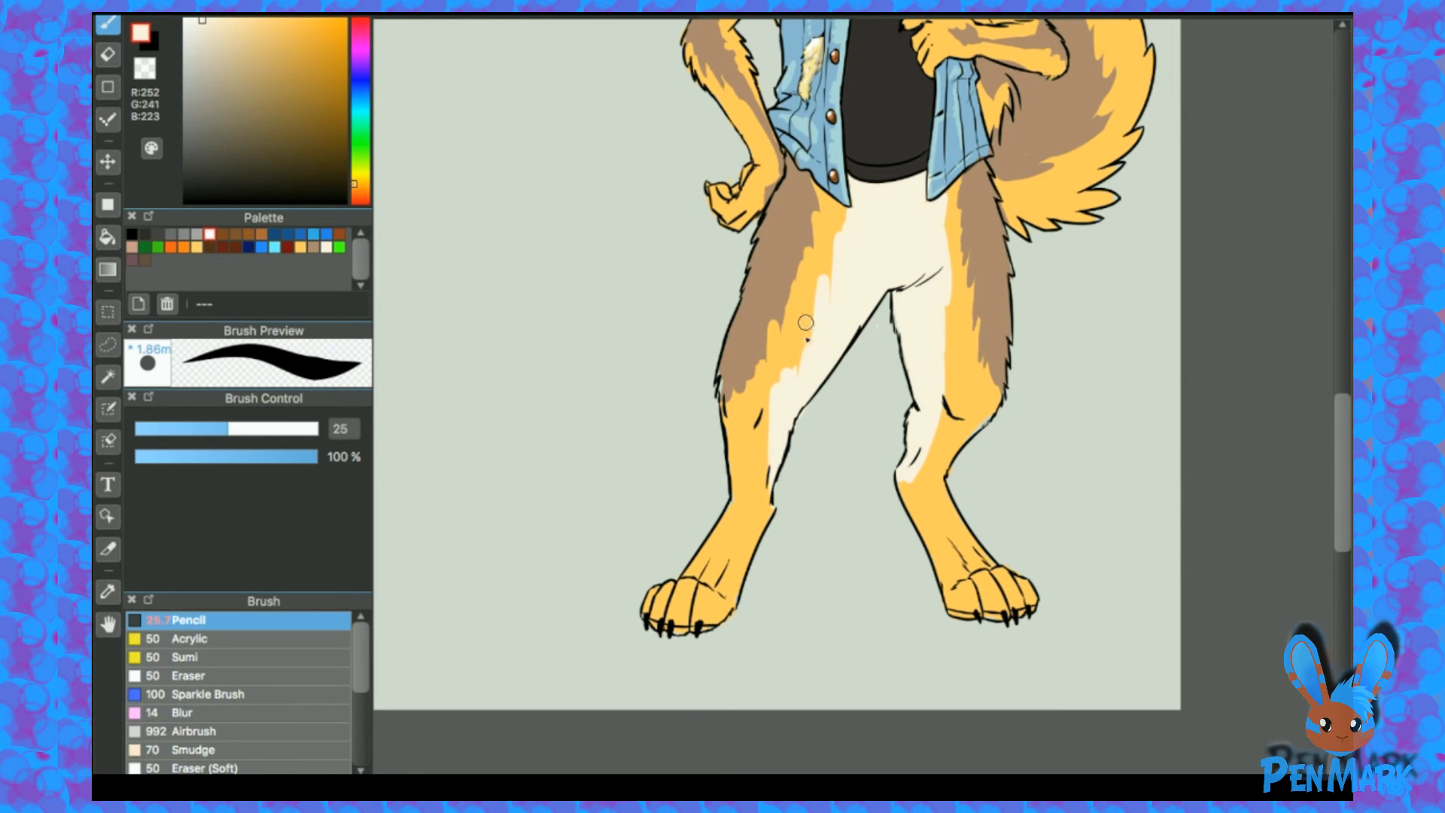
Step: Shape the edge between yellow and cream on the viewer-right thigh using sampled colours
alt+click(964, 309)
drag(947, 259, 942, 320)
alt+click(937, 354)
Step: Cut jagged fur edges into the brown and cream markings on the viewer-left thigh with sampled yellow, brown and cream
scroll(953, 346, up, 2)
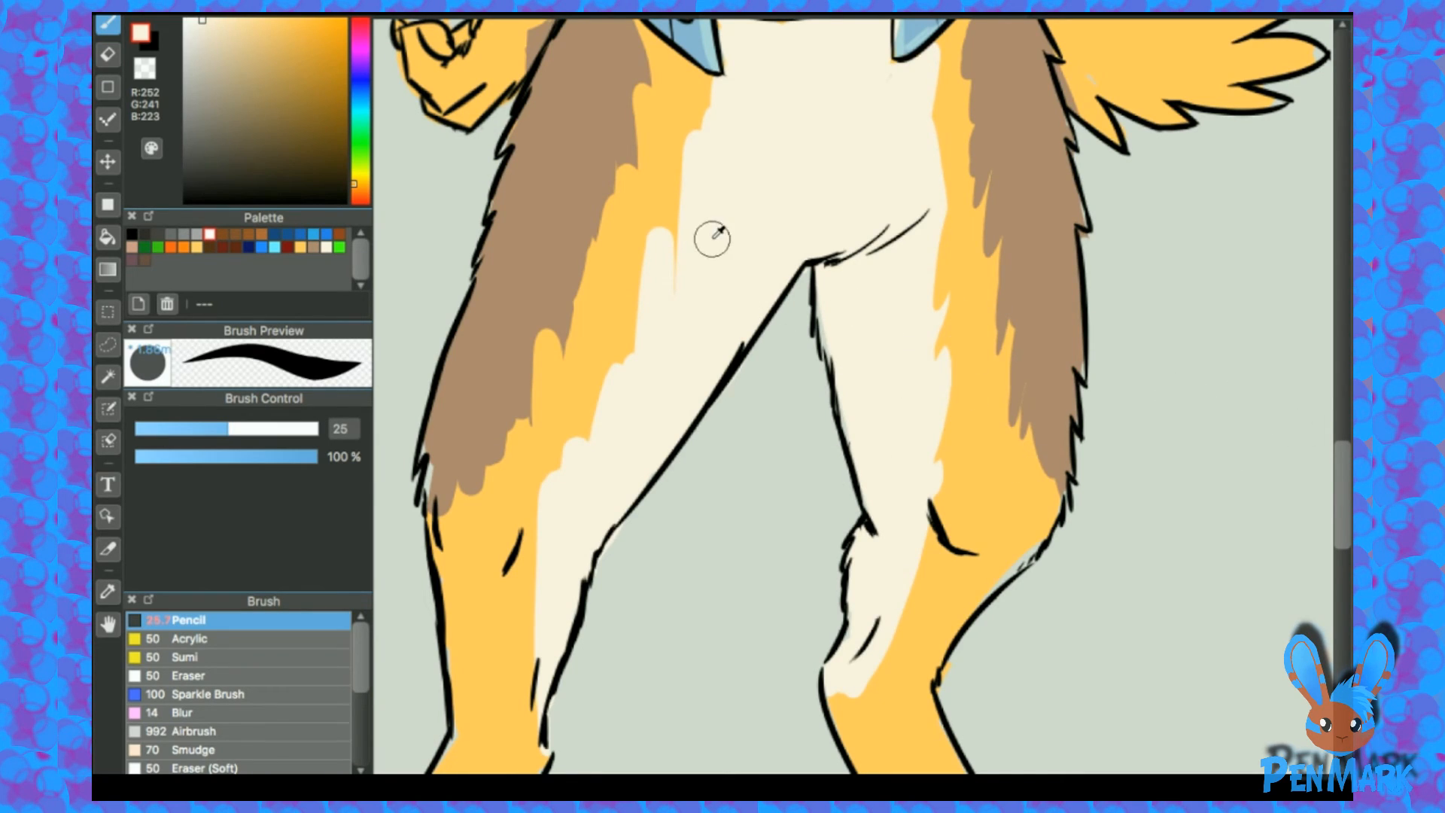
alt+click(536, 340)
alt+click(571, 351)
drag(562, 306, 568, 386)
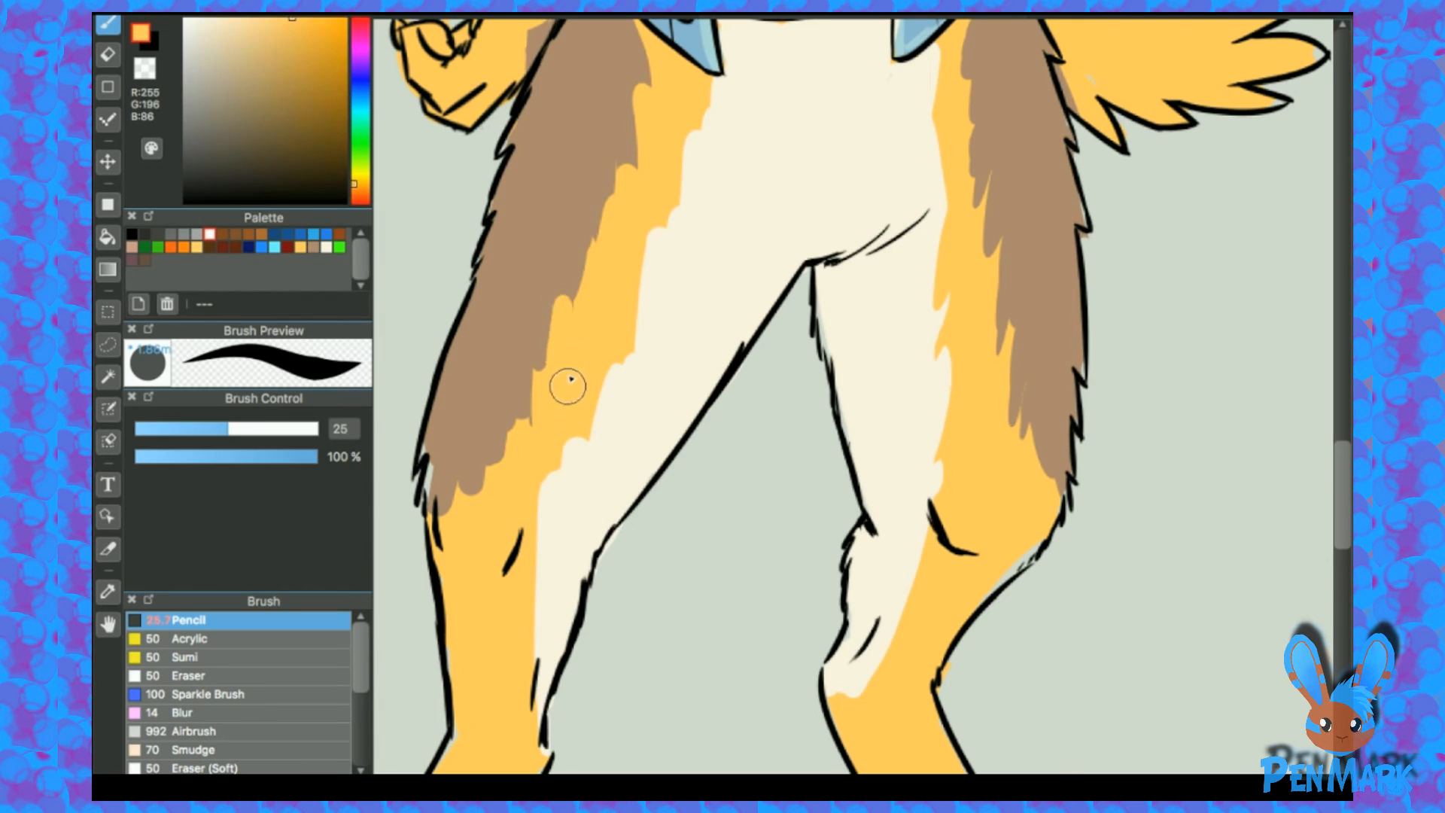
alt+click(570, 275)
drag(570, 279, 574, 311)
mouse_move(580, 260)
mouse_down()
mouse_move(567, 313)
mouse_move(602, 281)
mouse_move(643, 363)
mouse_up()
alt+click(594, 292)
alt+click(674, 298)
alt+click(592, 375)
mouse_move(574, 416)
mouse_down()
mouse_move(569, 454)
mouse_move(591, 454)
mouse_up()
alt+click(599, 440)
Step: Smooth the upper brown edge of the viewer-left thigh and shape its cream edge toward the hip with sampled colours
scroll(904, 361, up, 3)
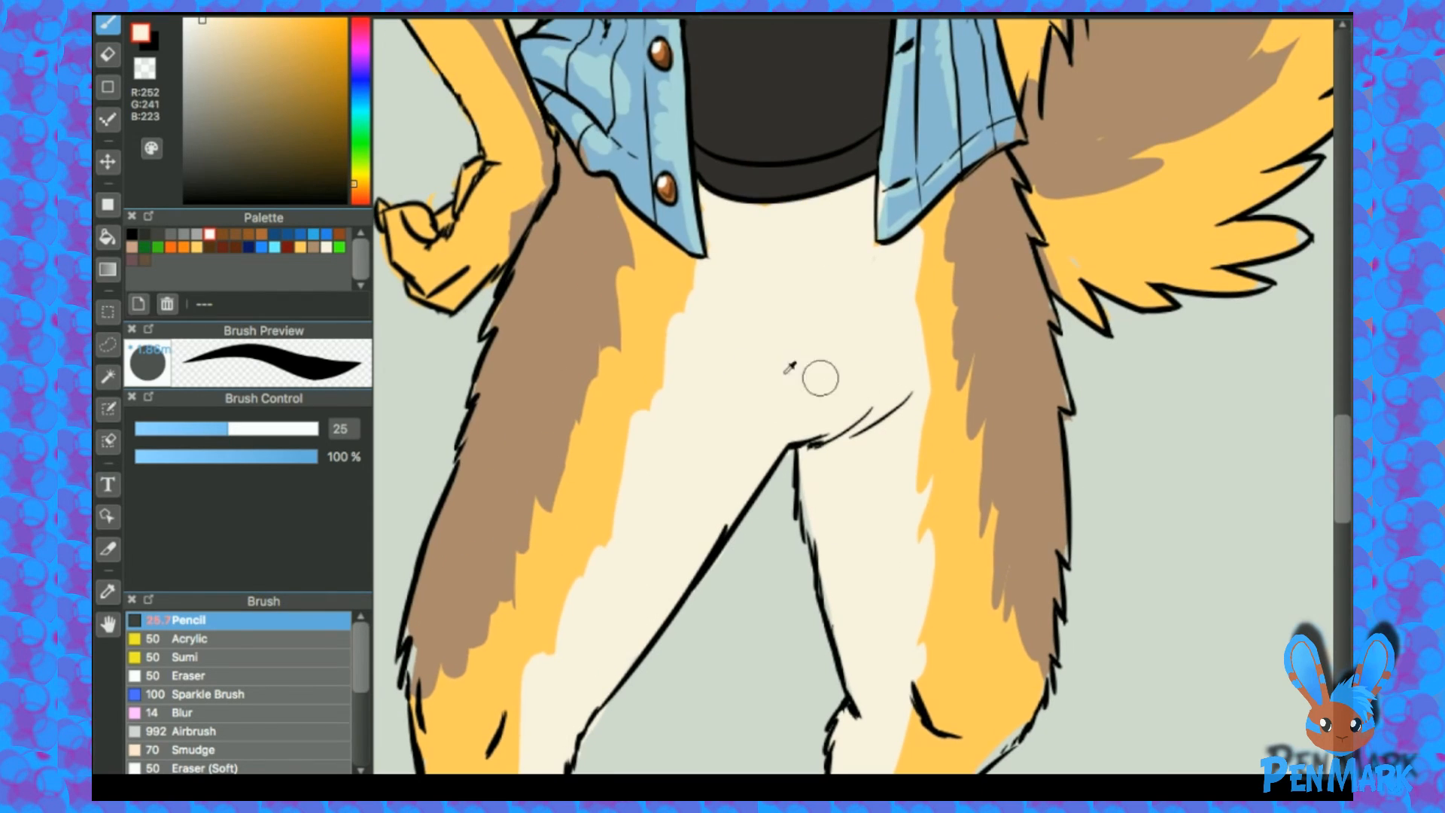
alt+click(634, 310)
drag(618, 303, 569, 490)
alt+click(663, 386)
alt+click(663, 289)
mouse_move(664, 316)
mouse_down()
mouse_move(635, 448)
mouse_move(644, 440)
mouse_up()
alt+click(720, 354)
drag(698, 287, 679, 378)
scroll(807, 274, up, 3)
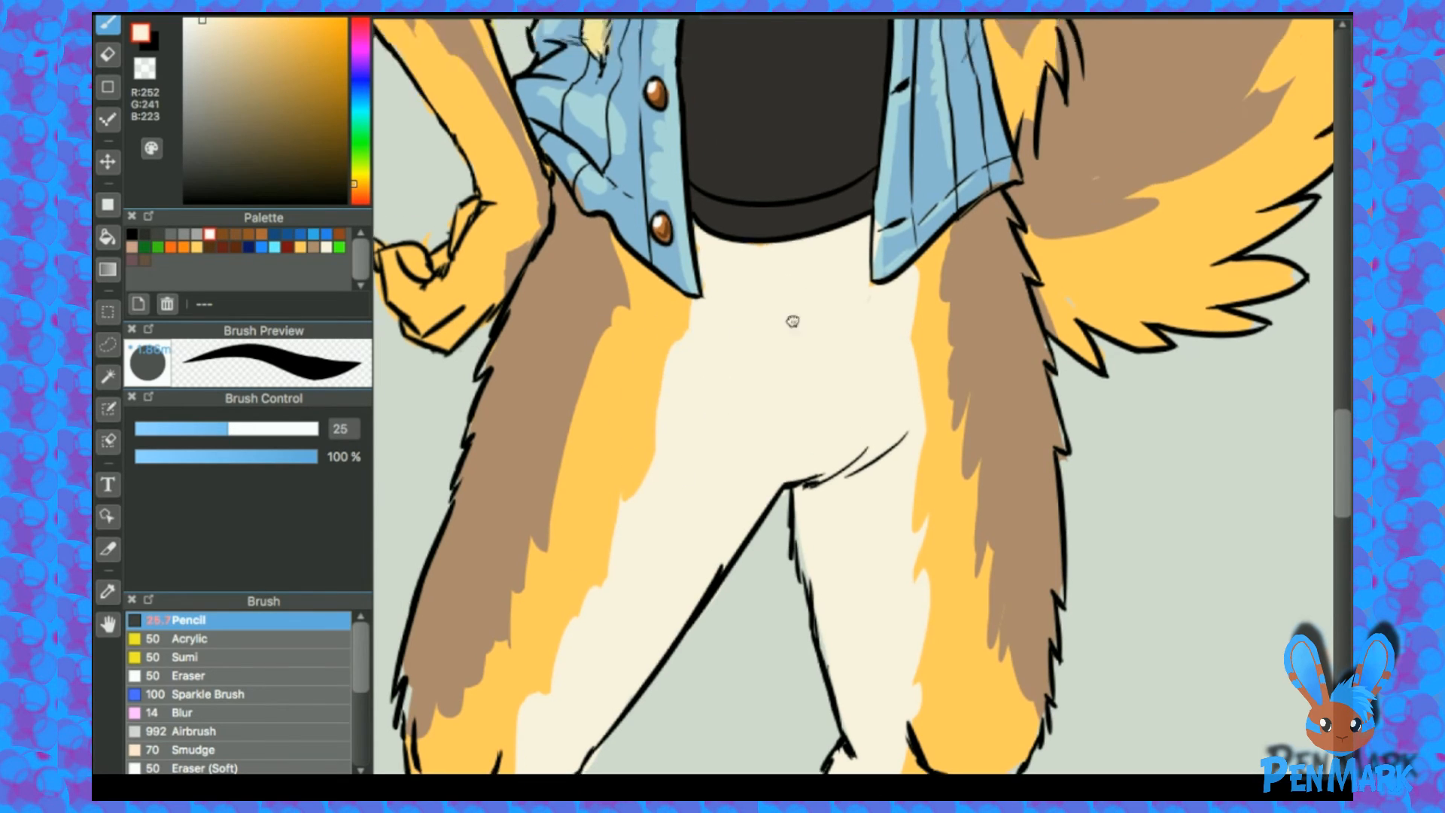
Step: Refine the cream belly edges along both hips below the vest, alternating sampled yellow and cream
alt+click(874, 419)
alt+click(853, 454)
mouse_move(868, 384)
mouse_down()
mouse_move(837, 506)
mouse_move(866, 496)
mouse_up()
alt+click(883, 474)
alt+click(865, 454)
alt+click(630, 433)
mouse_move(636, 444)
mouse_down()
mouse_move(668, 518)
mouse_move(658, 446)
mouse_up()
alt+click(664, 455)
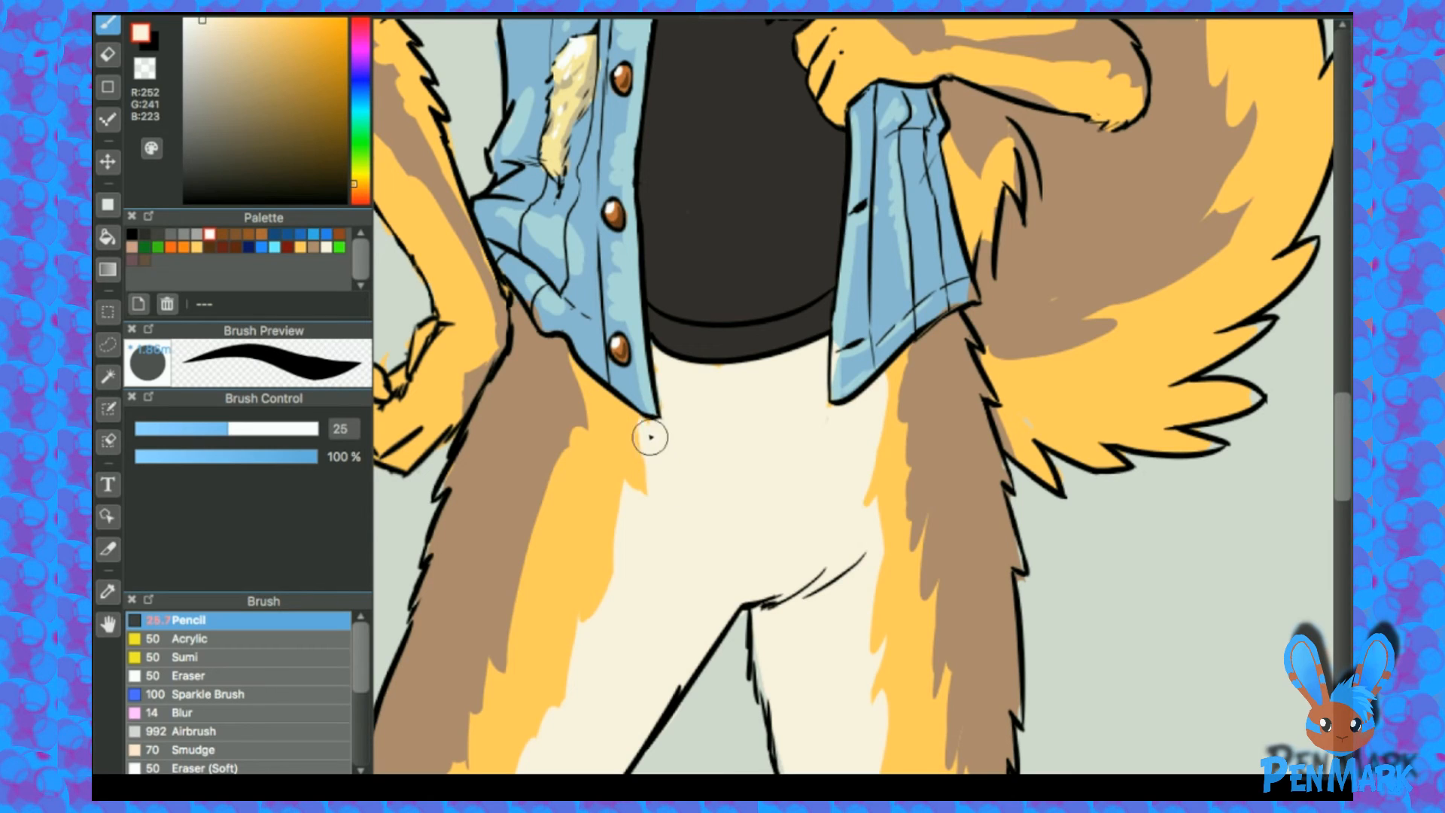
Step: Paint the viewer-left foot and its toes cream up to a curved edge above the toes
scroll(719, 380, down, 10)
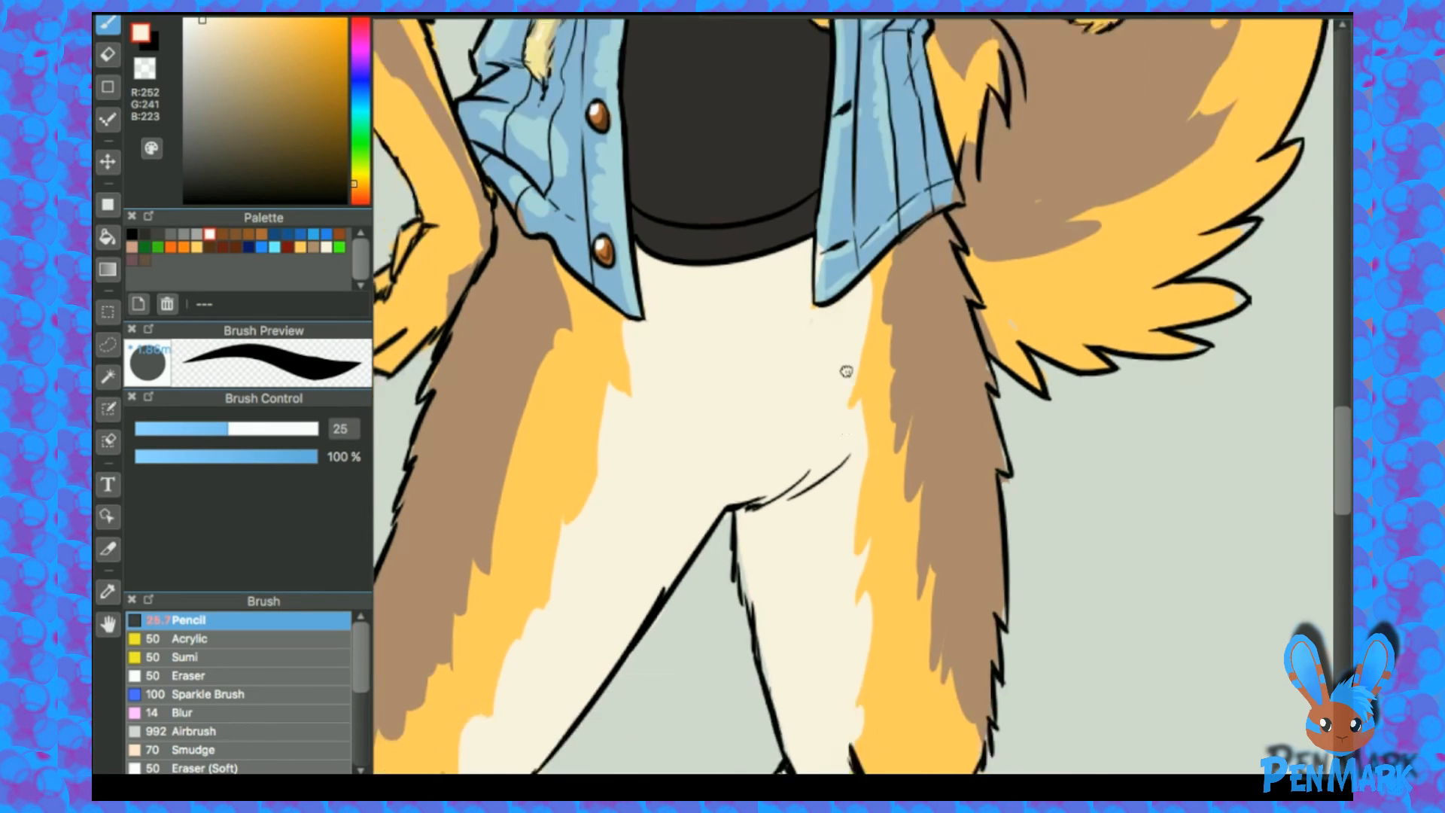
drag(699, 287, 895, 101)
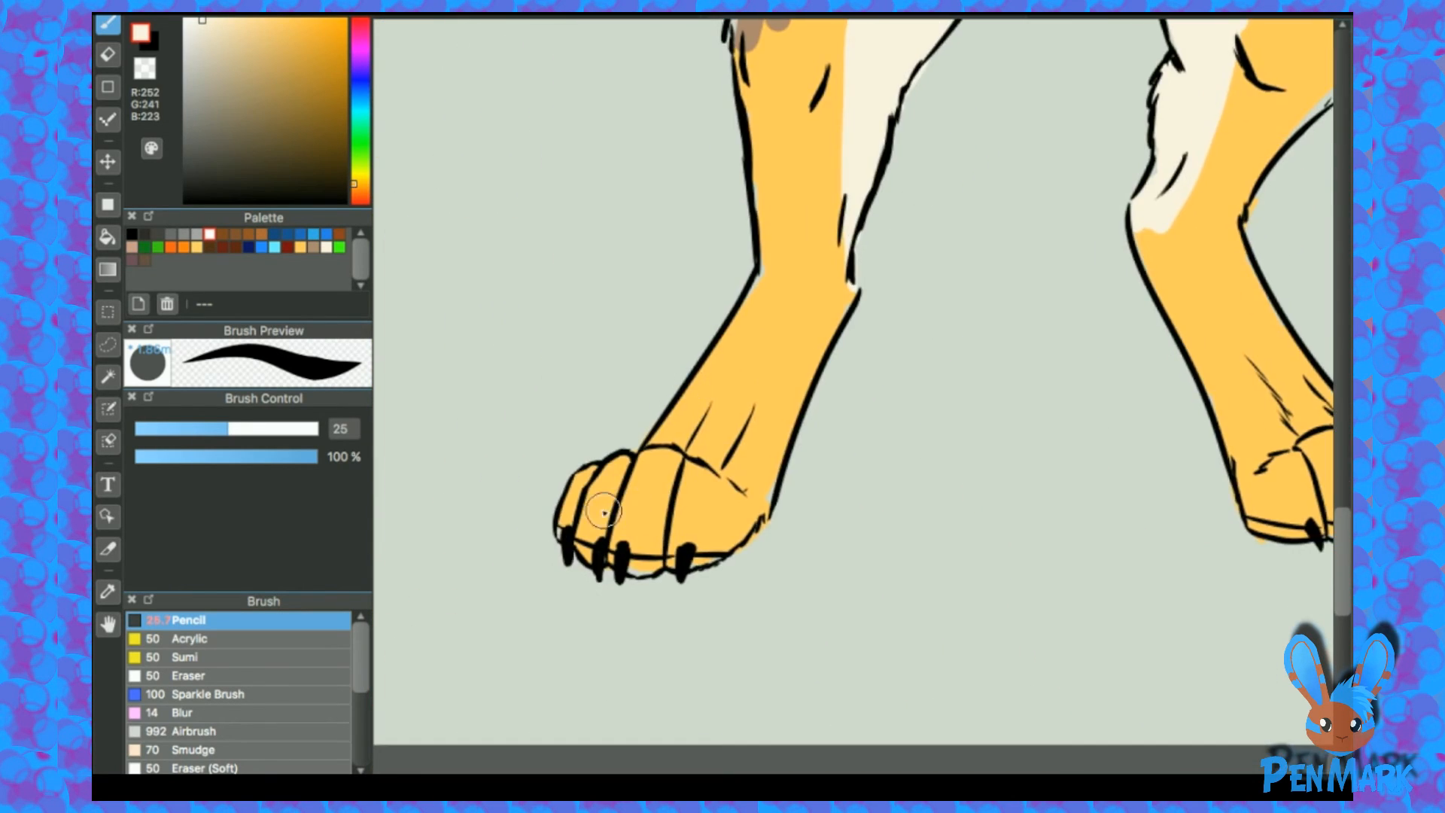
drag(609, 512, 738, 533)
drag(565, 516, 762, 512)
mouse_move(779, 455)
mouse_down()
mouse_move(596, 468)
mouse_move(782, 441)
mouse_up()
Step: Paint the viewer-right foot and its toes cream with a matching curved upper edge
drag(681, 417, 789, 440)
drag(1081, 405, 704, 357)
drag(876, 400, 869, 445)
drag(866, 342, 974, 395)
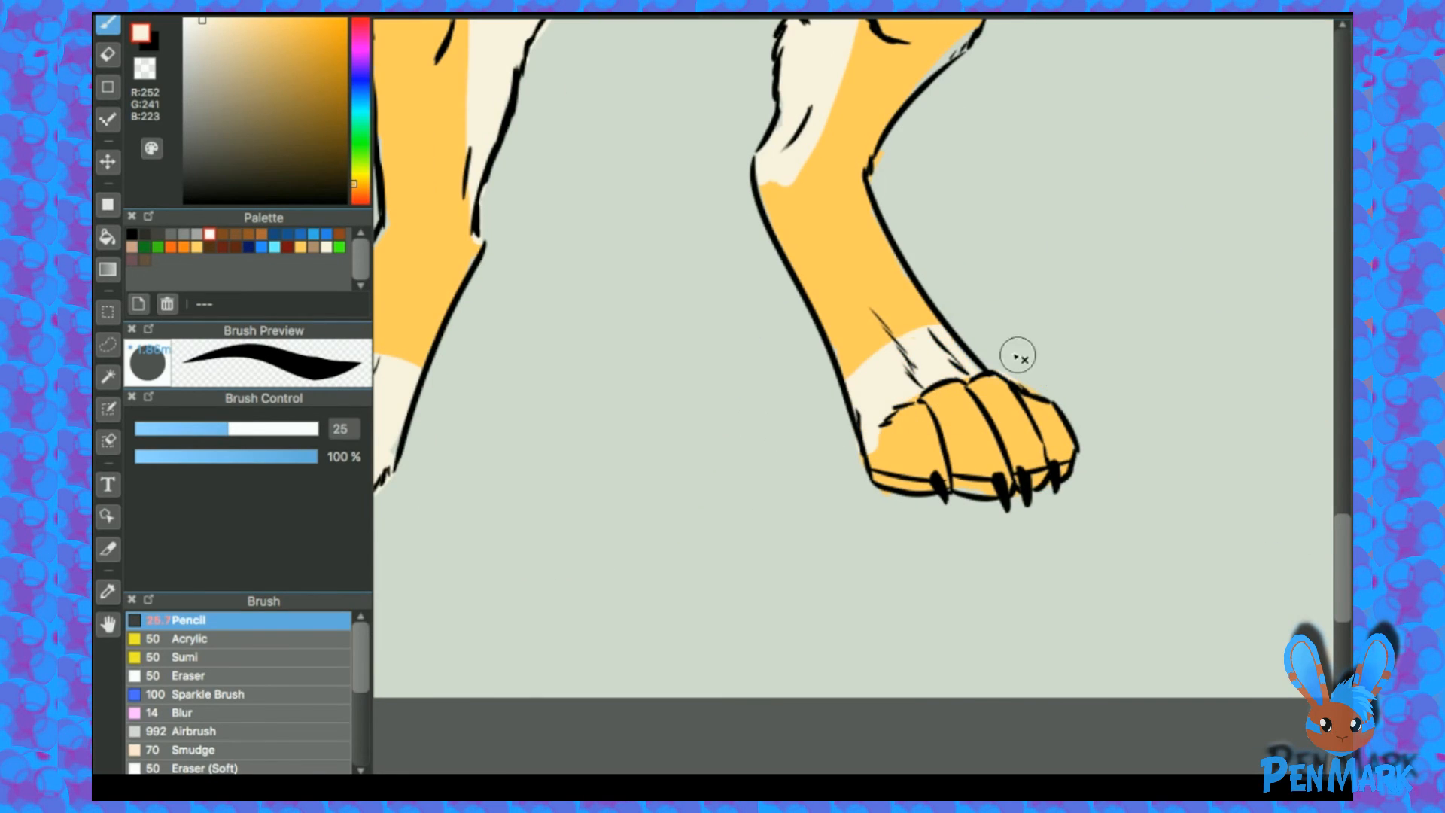
drag(888, 421, 1047, 376)
drag(873, 459, 1069, 482)
Step: Sample the dark maroon nose colour and paint the pads under the viewer-left foot's toes with it
drag(713, 332, 916, 467)
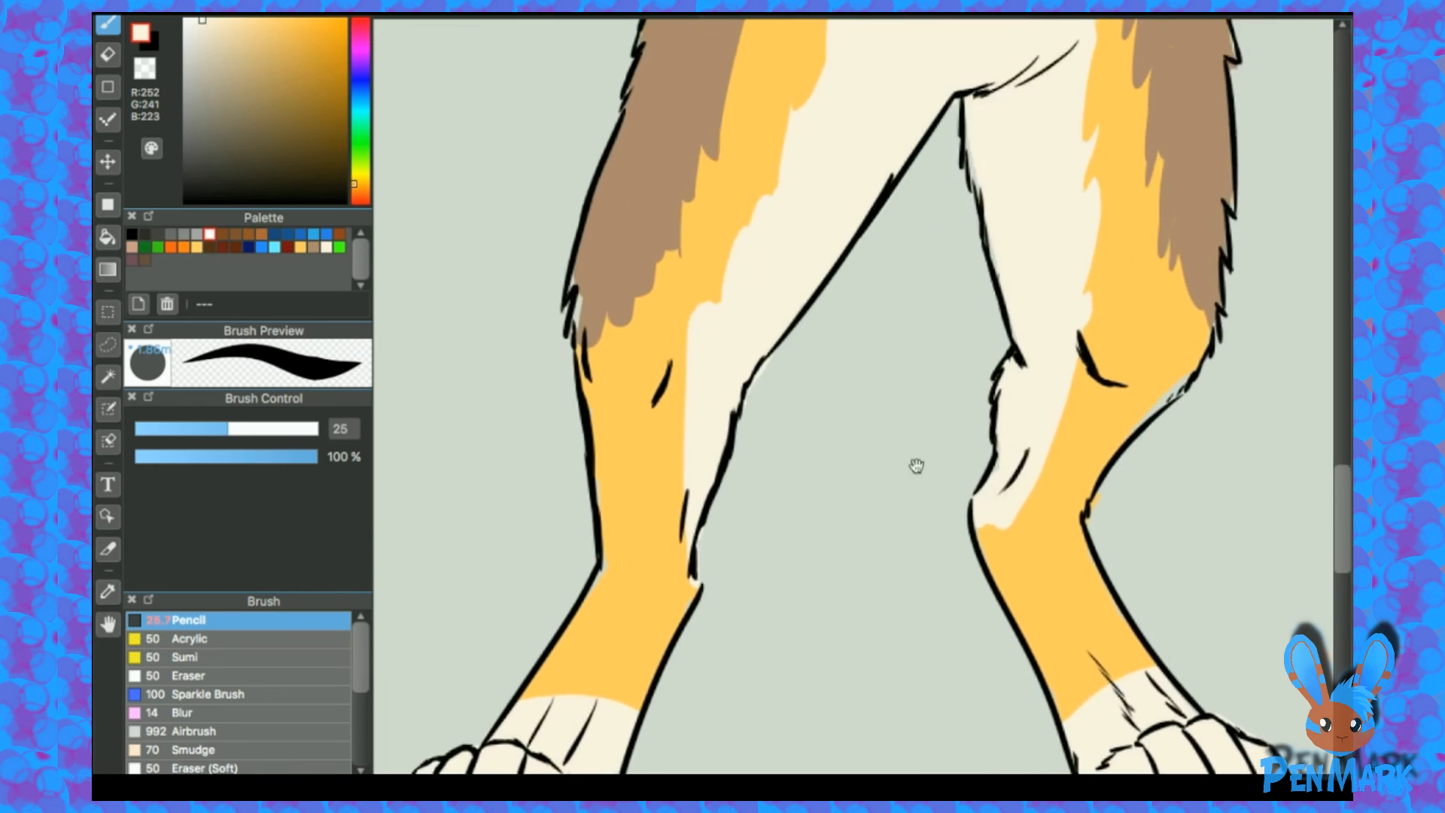
drag(843, 425, 834, 684)
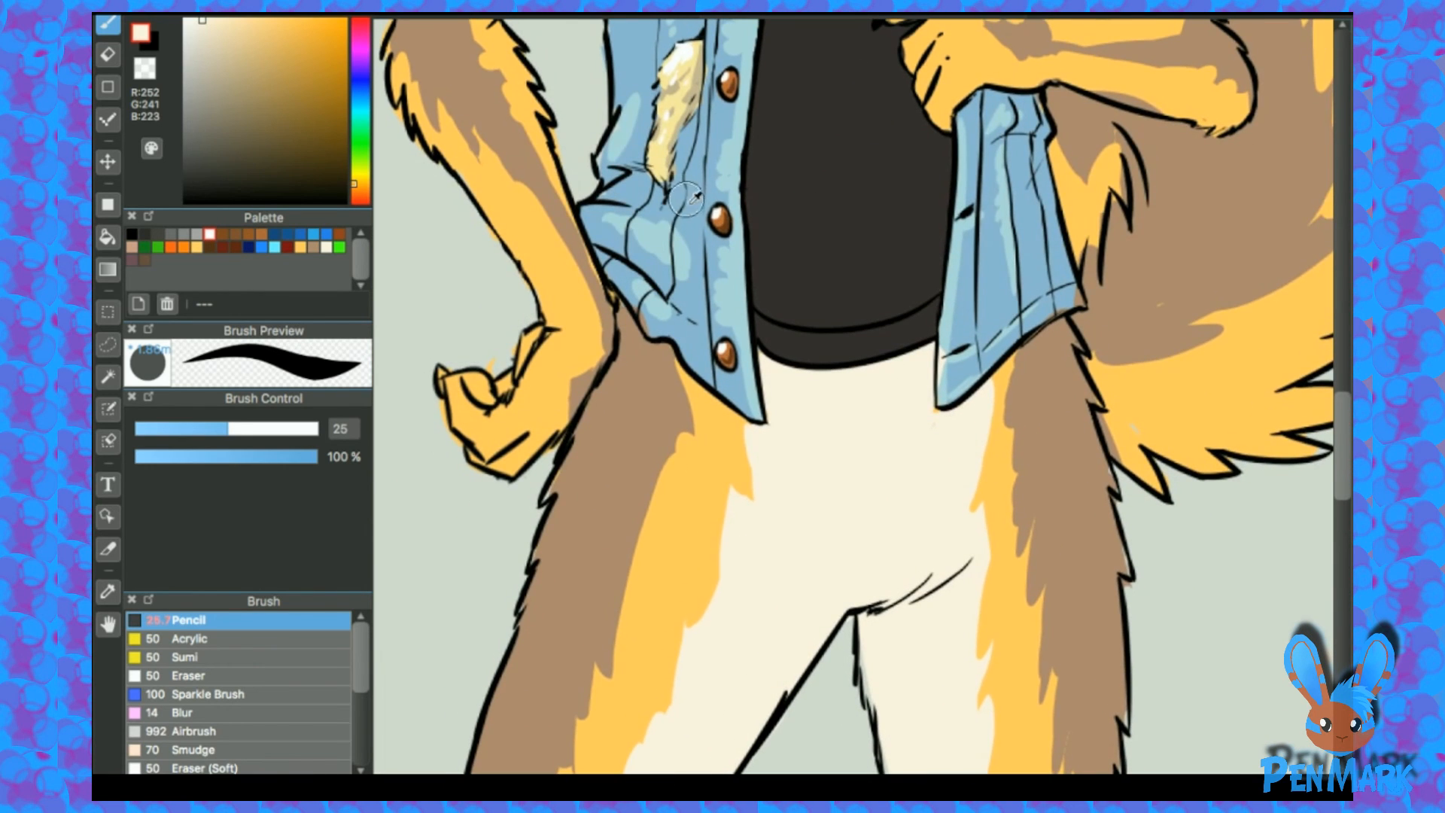
drag(726, 428, 754, 697)
mouse_move(809, 422)
mouse_down()
mouse_move(812, 585)
mouse_move(780, 732)
mouse_up()
alt+click(1052, 202)
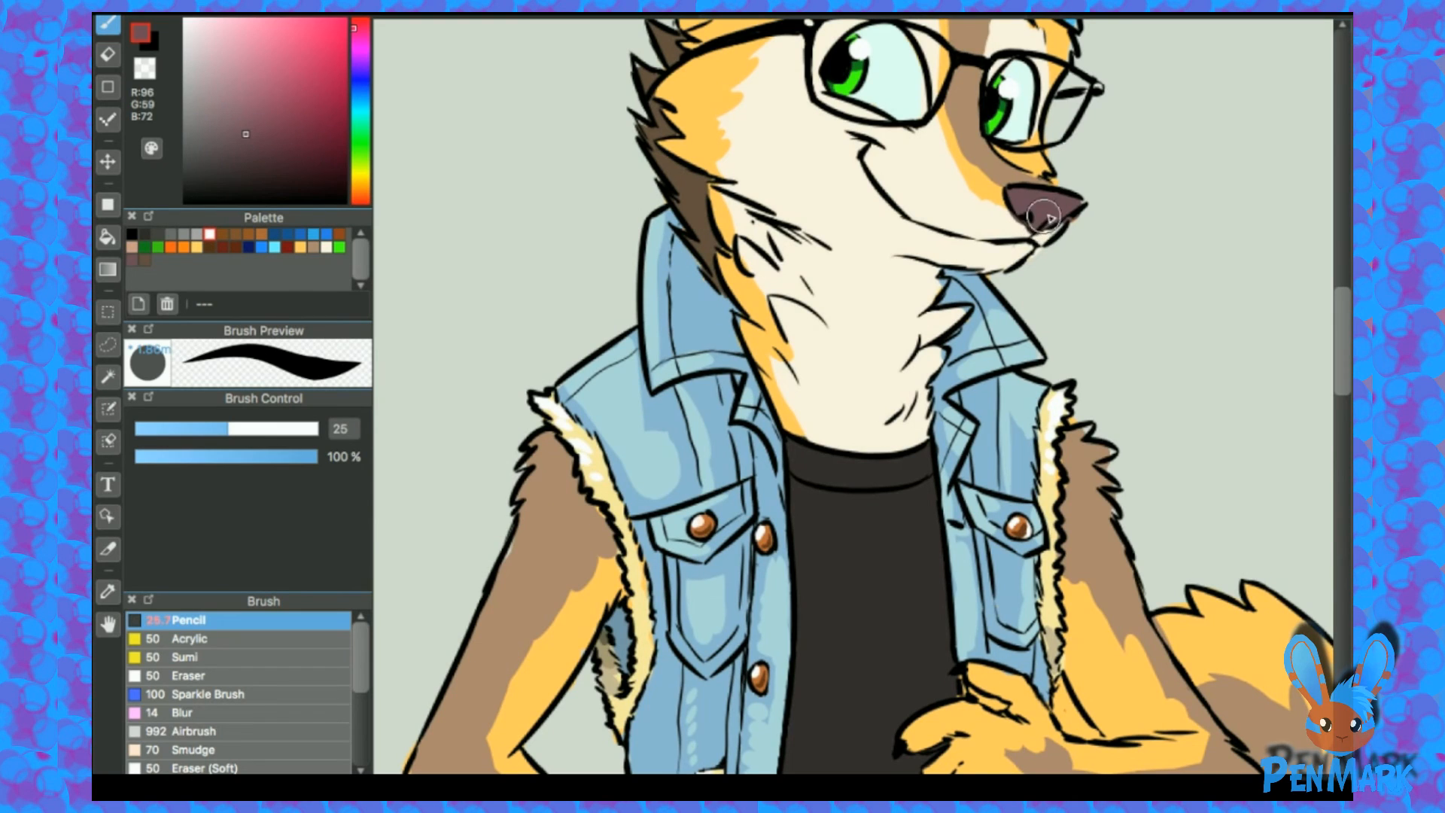
drag(1088, 197, 1066, 227)
drag(828, 723, 971, 83)
mouse_move(805, 753)
mouse_down()
mouse_move(896, 527)
mouse_move(900, 121)
mouse_up()
drag(847, 718, 816, 313)
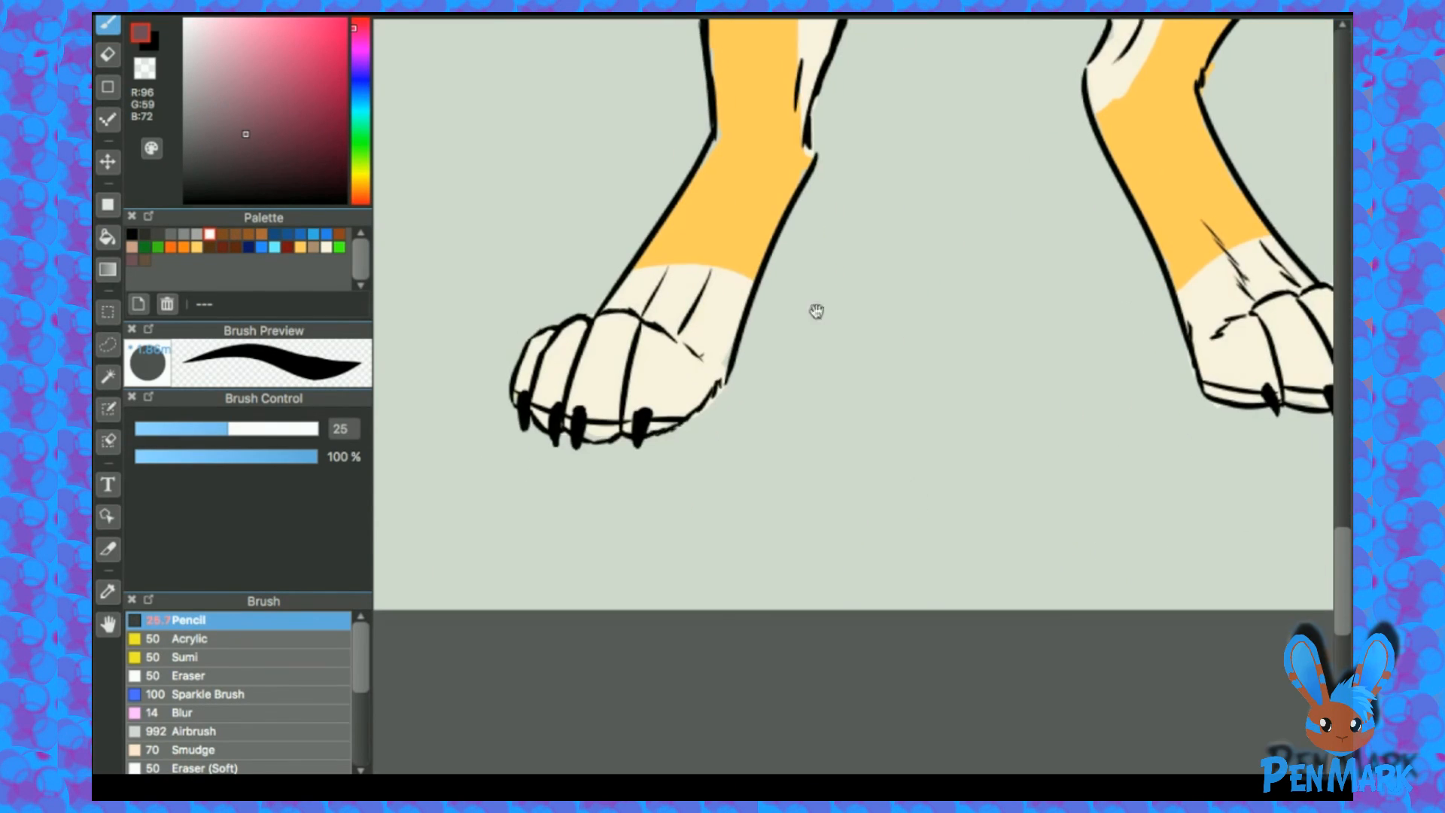
drag(668, 445, 611, 442)
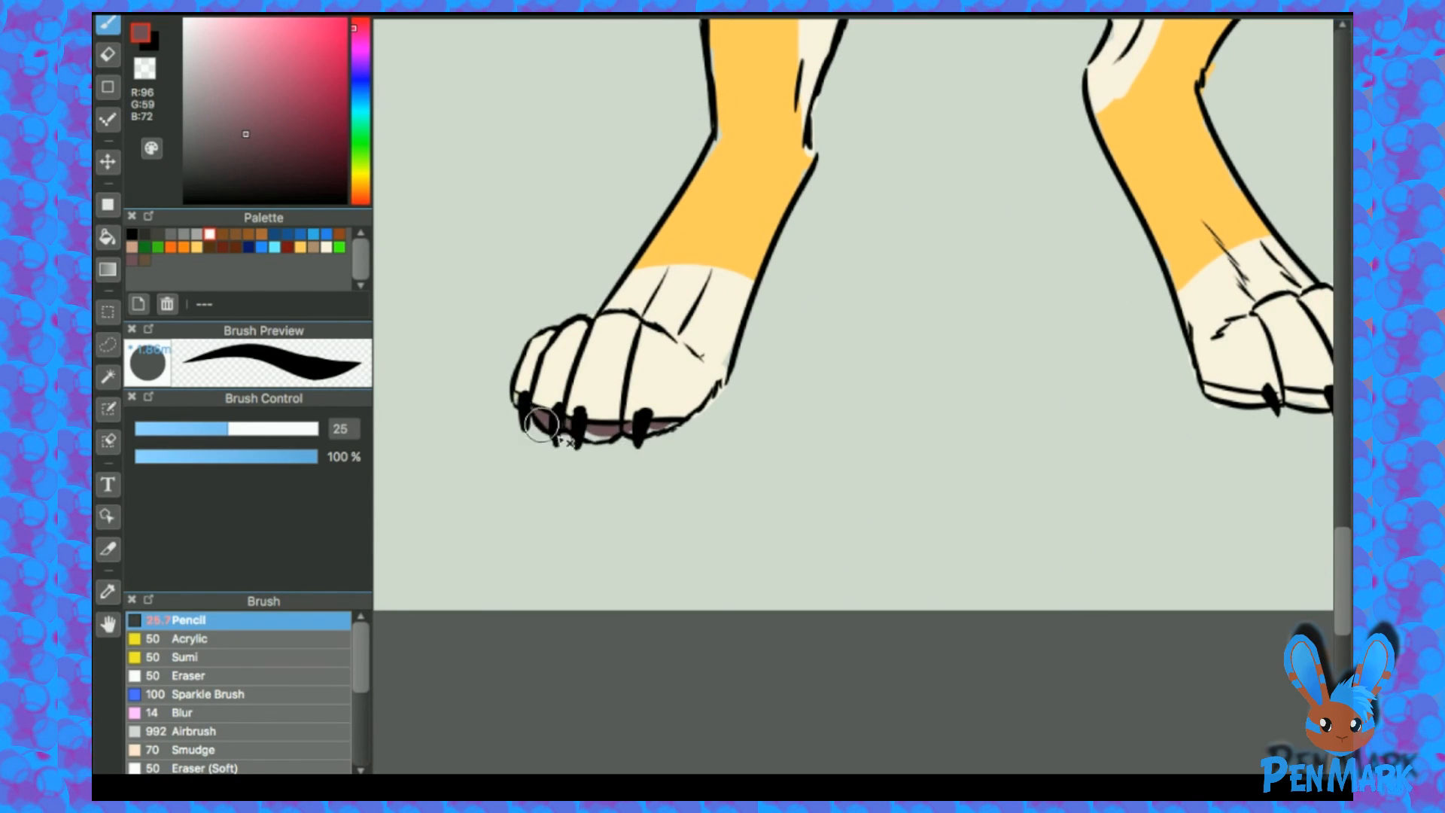
Step: Paint the pads under the viewer-right foot's toes dark maroon and finish the pads on the other foot
drag(1054, 397, 811, 374)
mouse_move(1045, 371)
mouse_down()
mouse_move(1174, 371)
mouse_move(1111, 353)
mouse_move(1136, 370)
mouse_up()
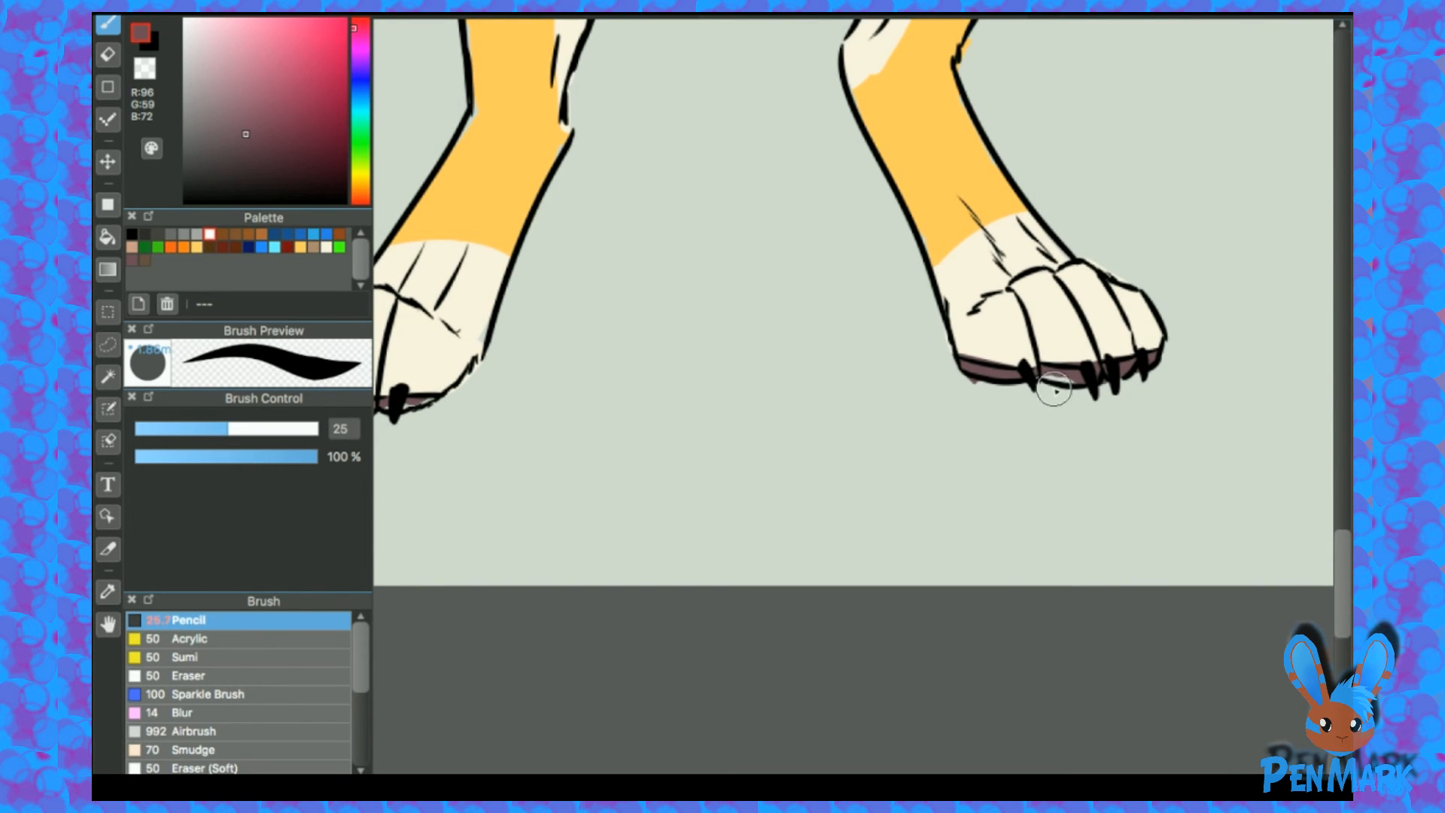
drag(814, 377, 1128, 399)
mouse_move(672, 433)
mouse_down()
mouse_move(750, 420)
mouse_move(708, 429)
mouse_up()
drag(1212, 343, 961, 383)
drag(864, 269, 1014, 403)
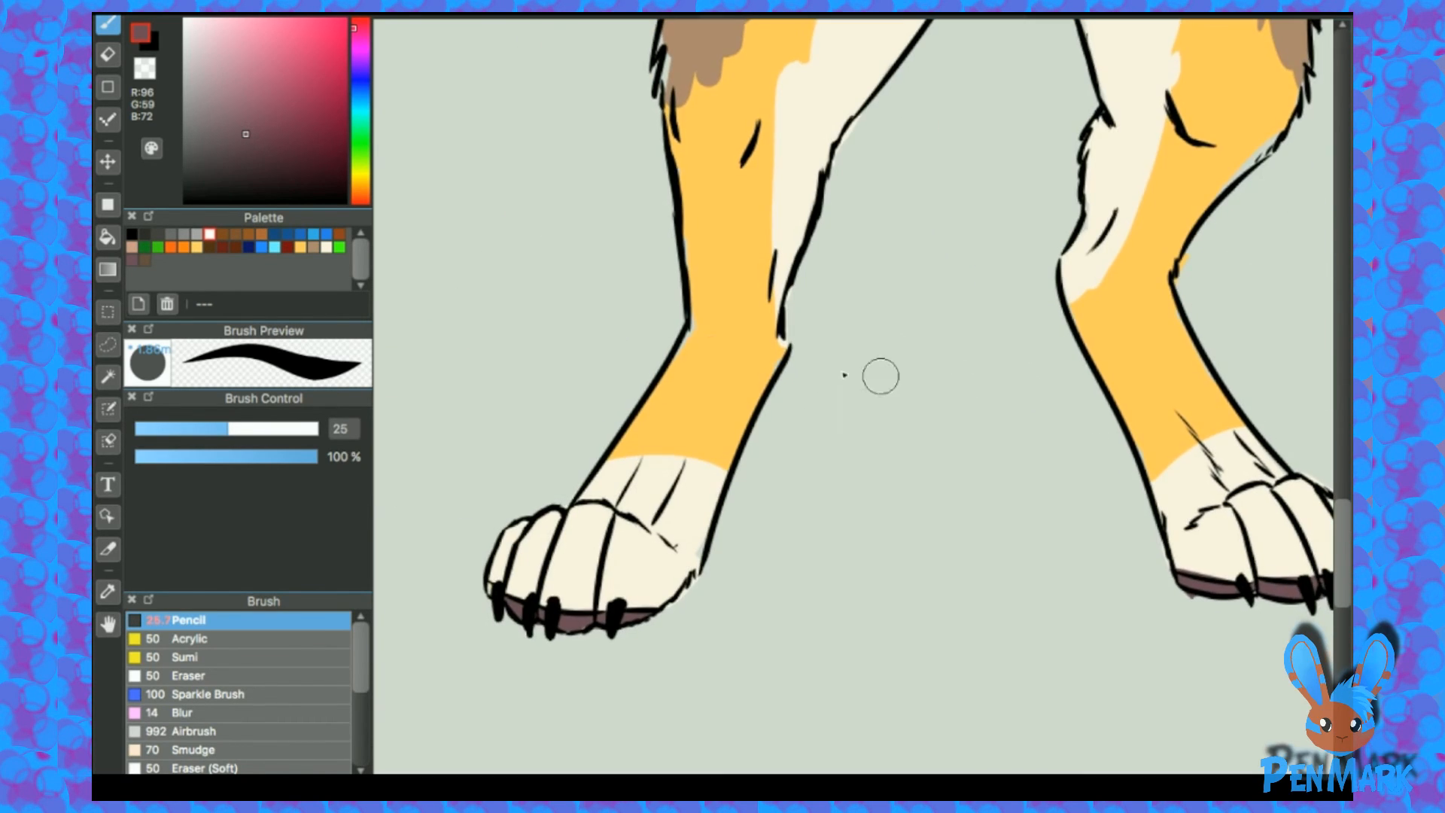
Step: Refine the lower edge of the brown marking above the viewer-left knee, alternating sampled yellow and brown
alt+click(721, 345)
drag(707, 326, 697, 336)
drag(758, 300, 705, 420)
alt+click(630, 123)
drag(611, 182, 615, 143)
drag(715, 206, 705, 317)
alt+click(664, 336)
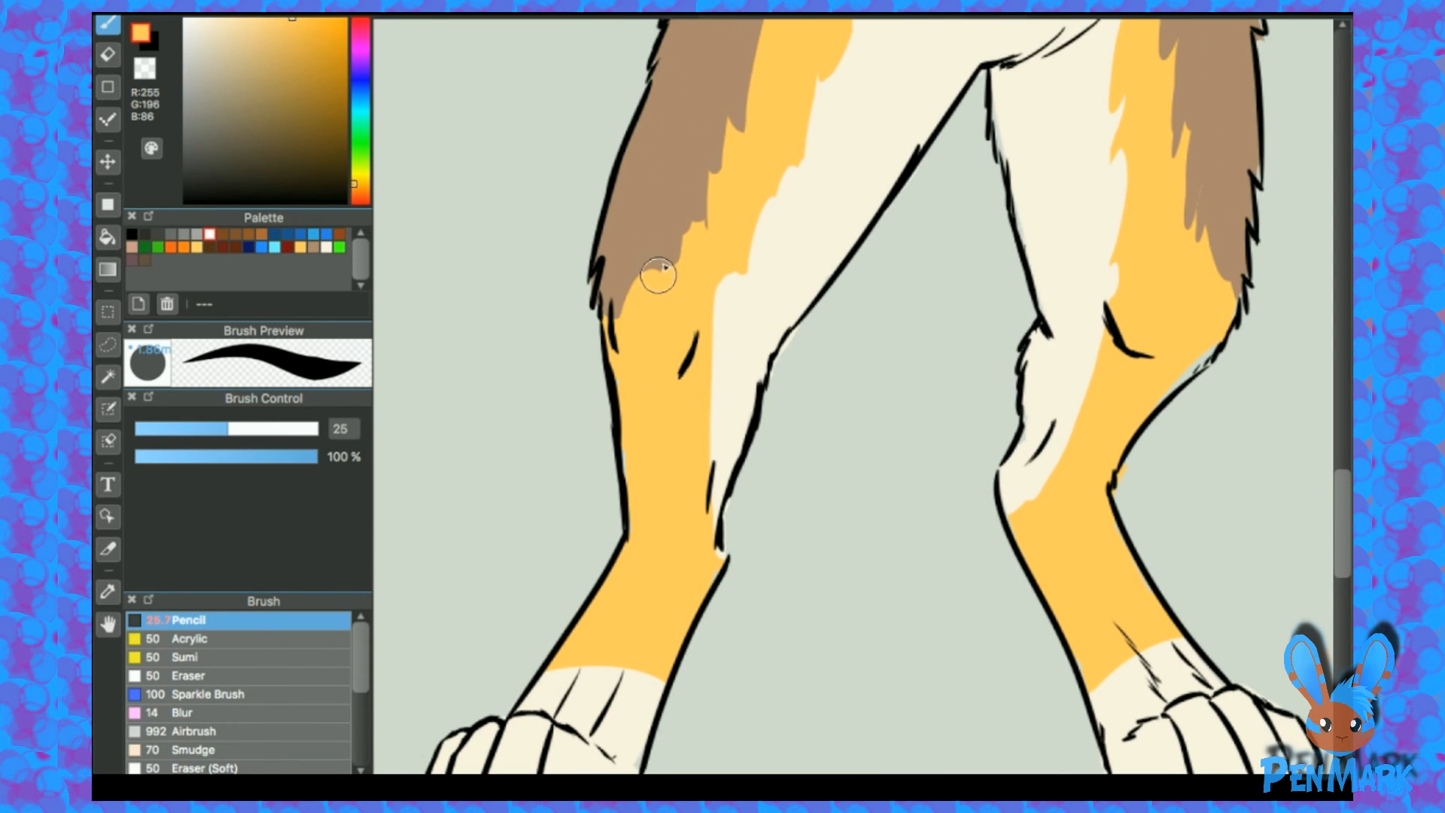
drag(956, 233, 816, 360)
alt+click(529, 373)
mouse_move(510, 380)
mouse_down()
mouse_move(549, 414)
mouse_move(541, 386)
mouse_move(527, 435)
mouse_up()
alt+click(549, 419)
drag(627, 295, 689, 445)
drag(638, 326, 646, 455)
Step: Sample the dark maroon from the foot pads and paint the paw pads on the hip-resting hand
drag(832, 593, 852, 160)
drag(527, 677, 637, 352)
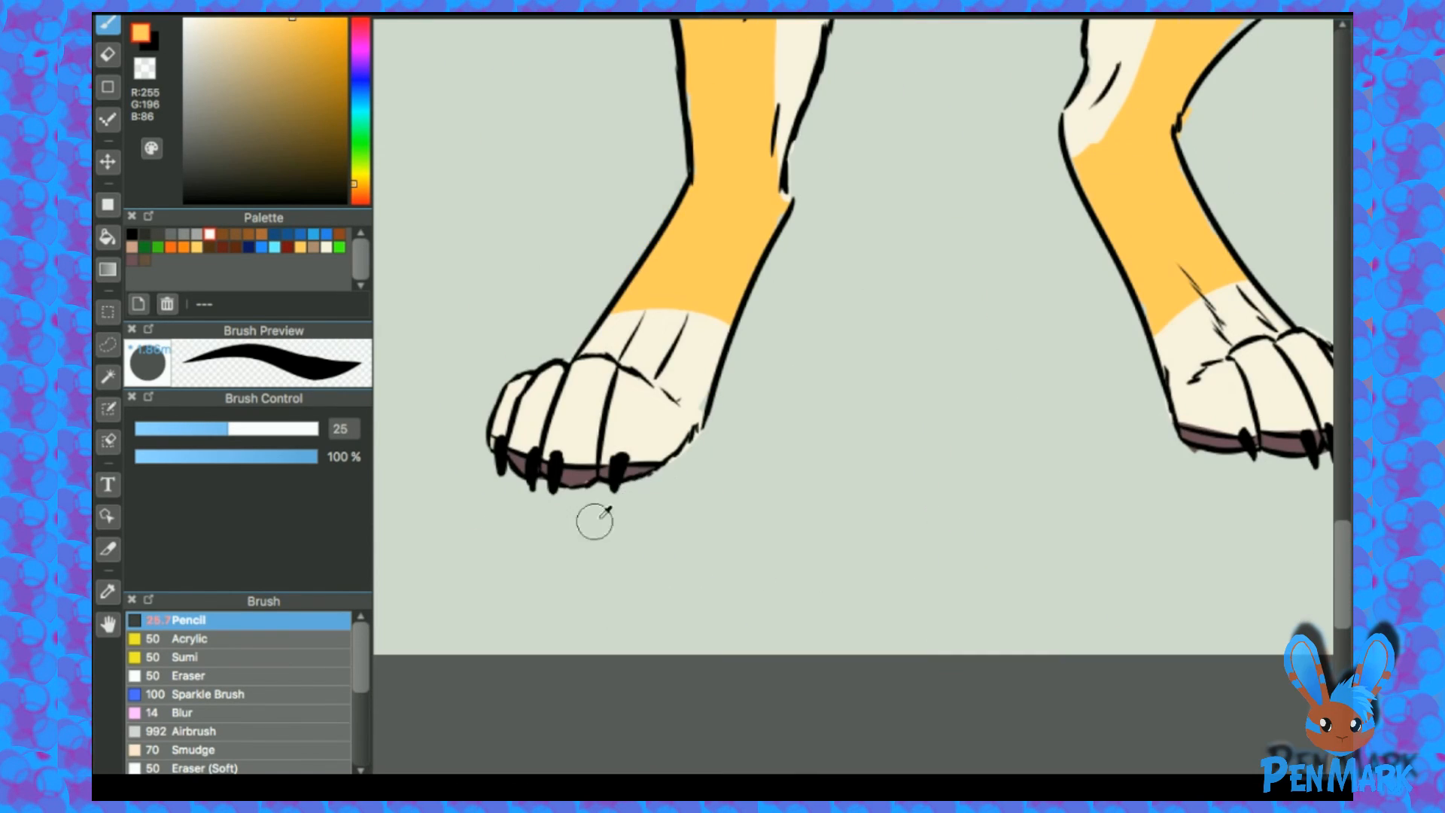
alt+click(581, 476)
drag(794, 397, 800, 612)
drag(786, 317, 789, 595)
drag(763, 57, 757, 418)
mouse_move(724, 302)
mouse_down()
mouse_move(719, 325)
mouse_move(740, 287)
mouse_up()
drag(667, 337, 688, 358)
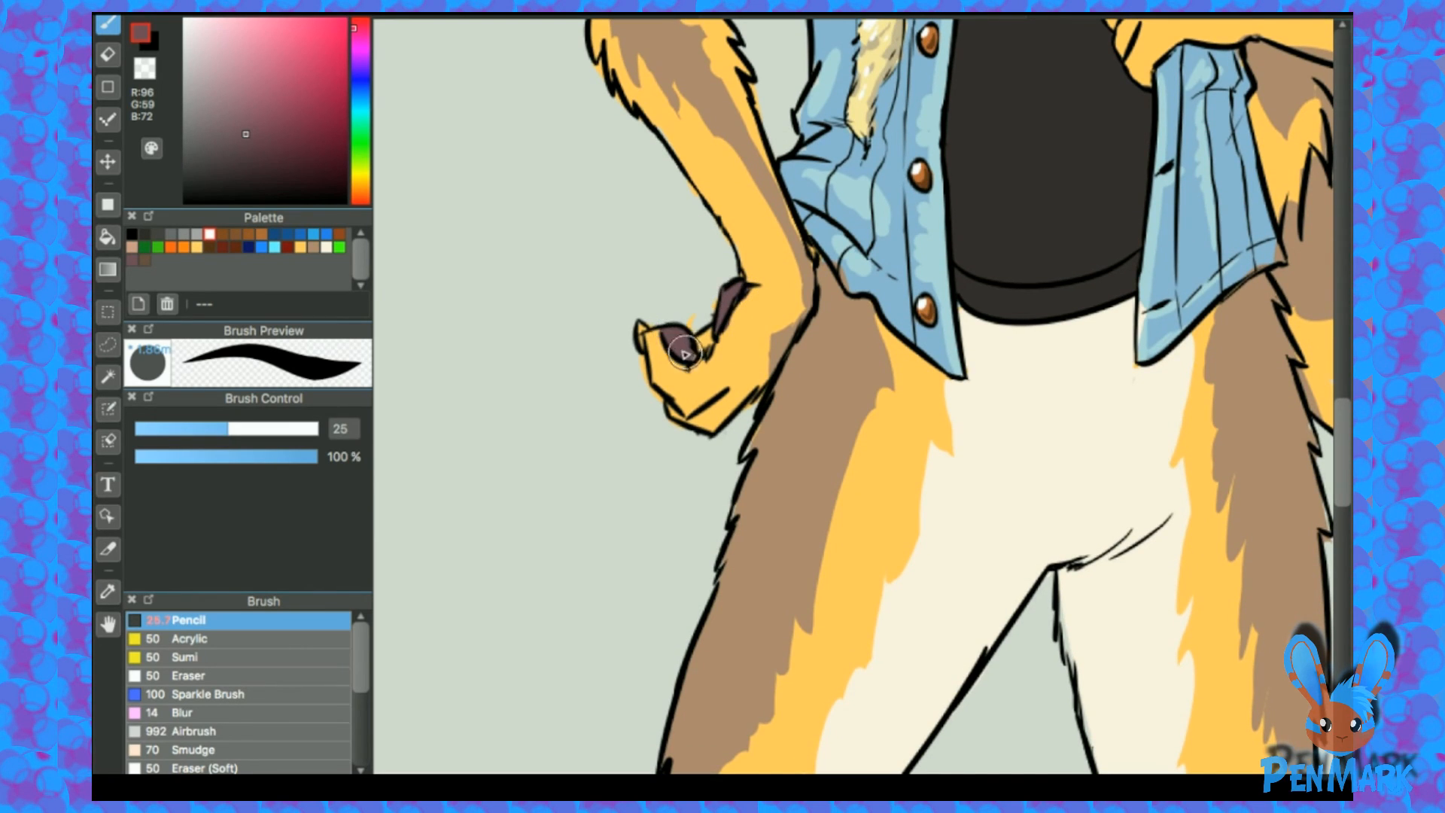
key(e)
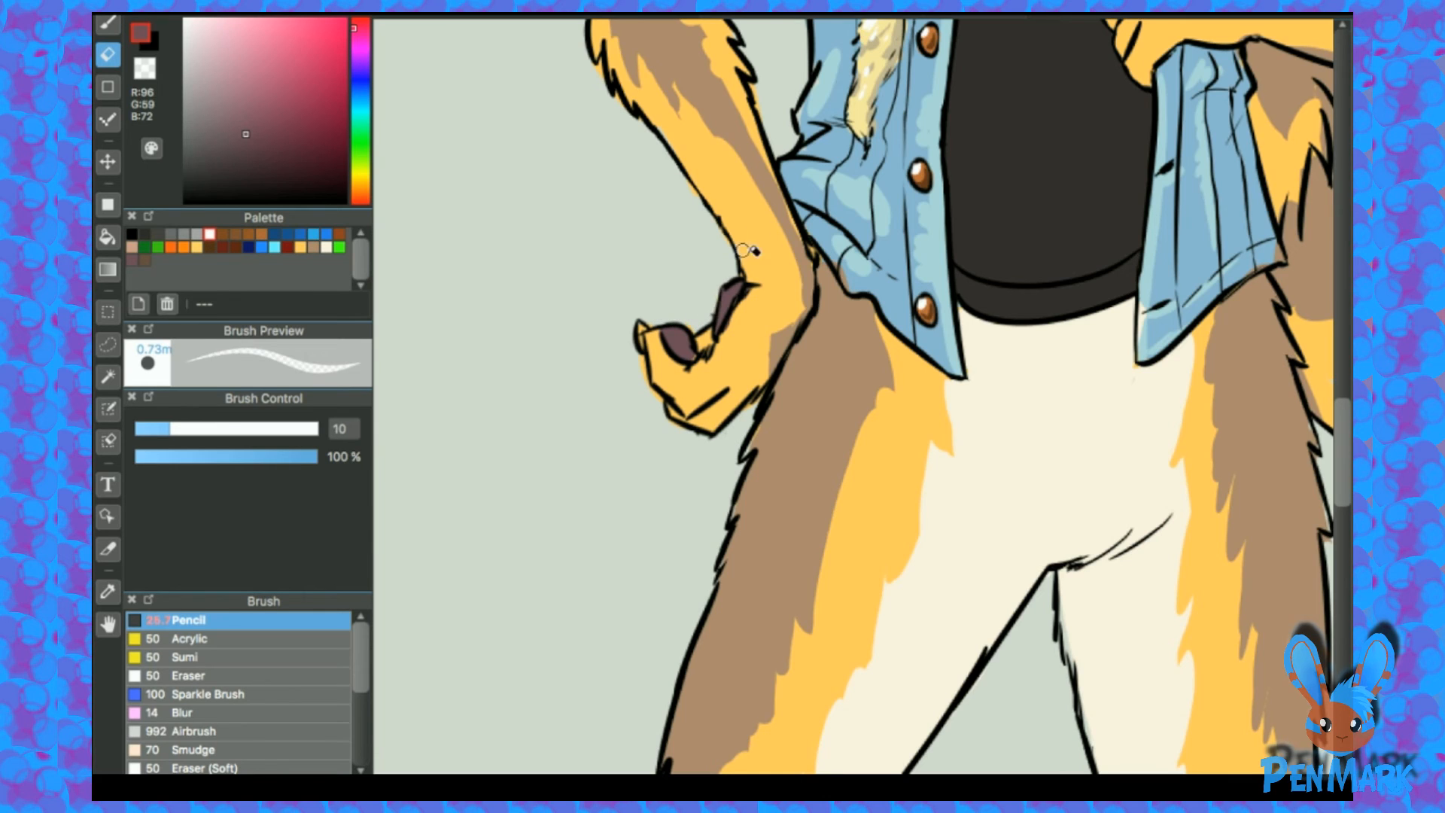
key(b)
Step: Paint the tail's lower fur tips in sampled cream, shape the edge with yellow, and erase the overflow outside the outline
drag(826, 145, 781, 368)
mouse_move(1049, 298)
mouse_down()
mouse_move(796, 304)
mouse_move(814, 240)
mouse_up()
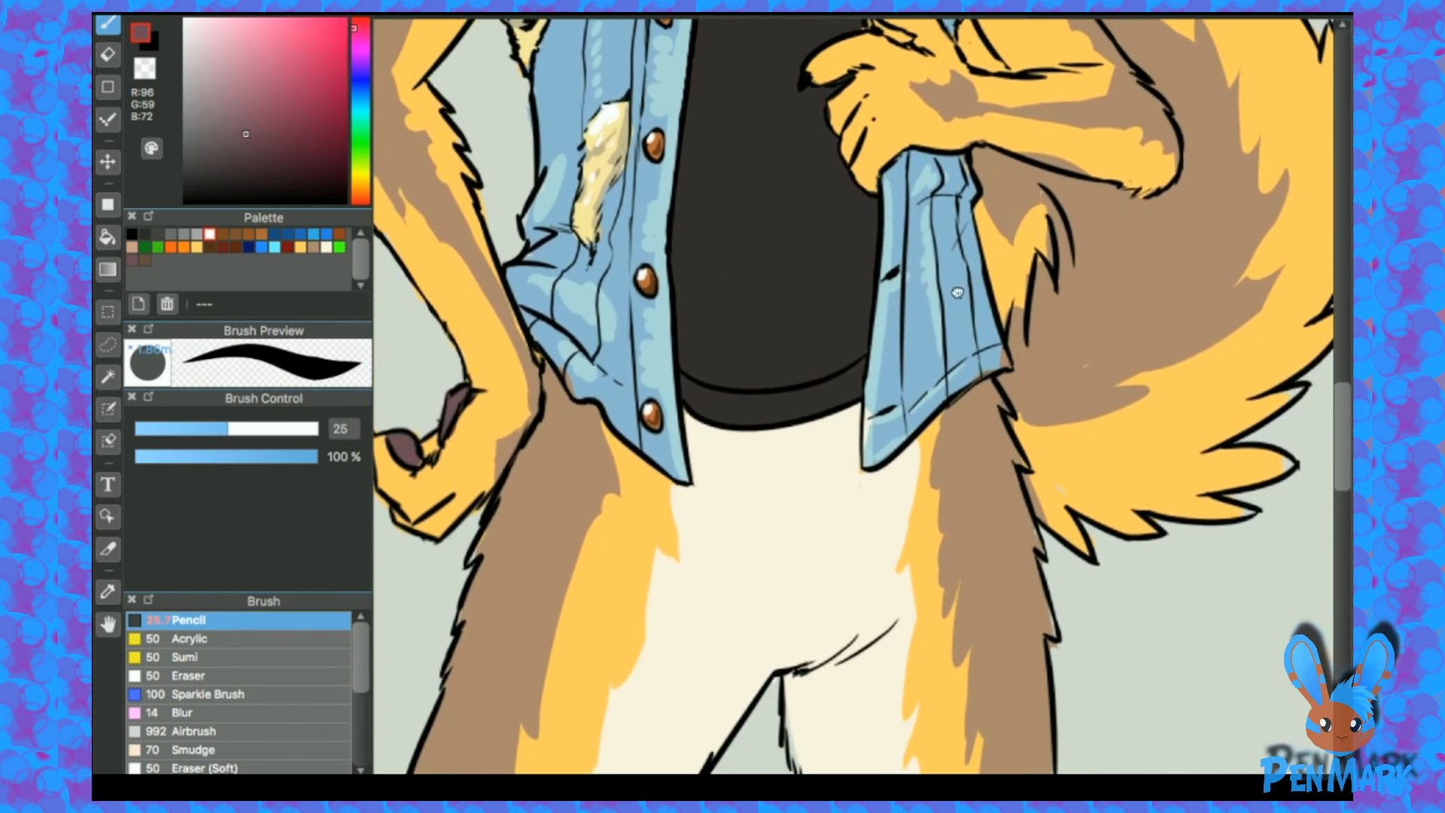
alt+click(823, 575)
drag(999, 330, 946, 385)
mouse_move(1017, 600)
mouse_down()
mouse_move(1008, 632)
mouse_move(978, 597)
mouse_move(1010, 654)
mouse_move(1031, 632)
mouse_move(1179, 651)
mouse_move(1200, 628)
mouse_move(1069, 601)
mouse_move(1287, 548)
mouse_move(1239, 508)
mouse_move(1278, 442)
mouse_move(1174, 520)
mouse_up()
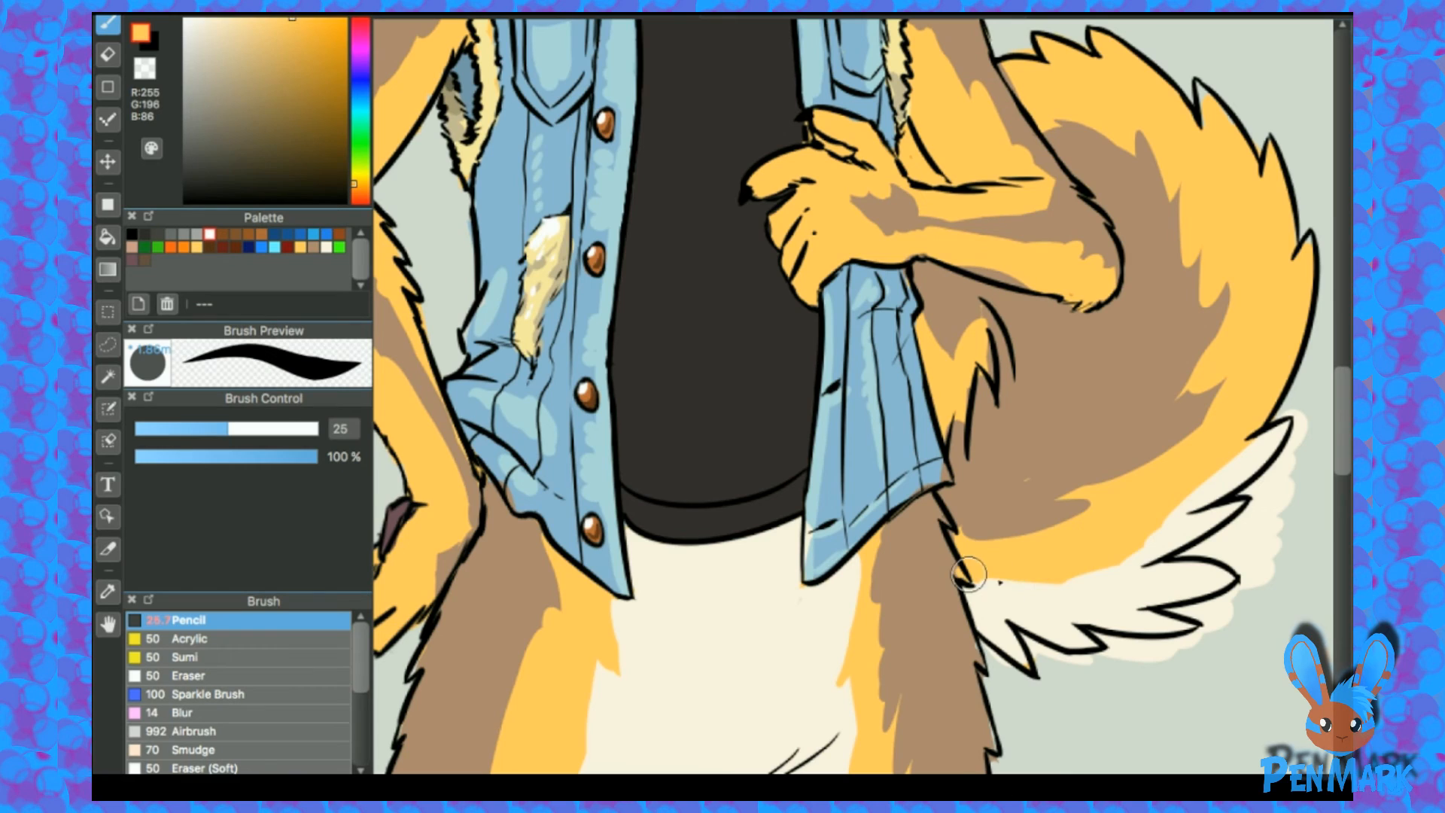
mouse_move(1143, 553)
mouse_down()
mouse_move(1071, 568)
mouse_move(1116, 587)
mouse_move(1074, 607)
mouse_move(1173, 564)
mouse_up()
key(e)
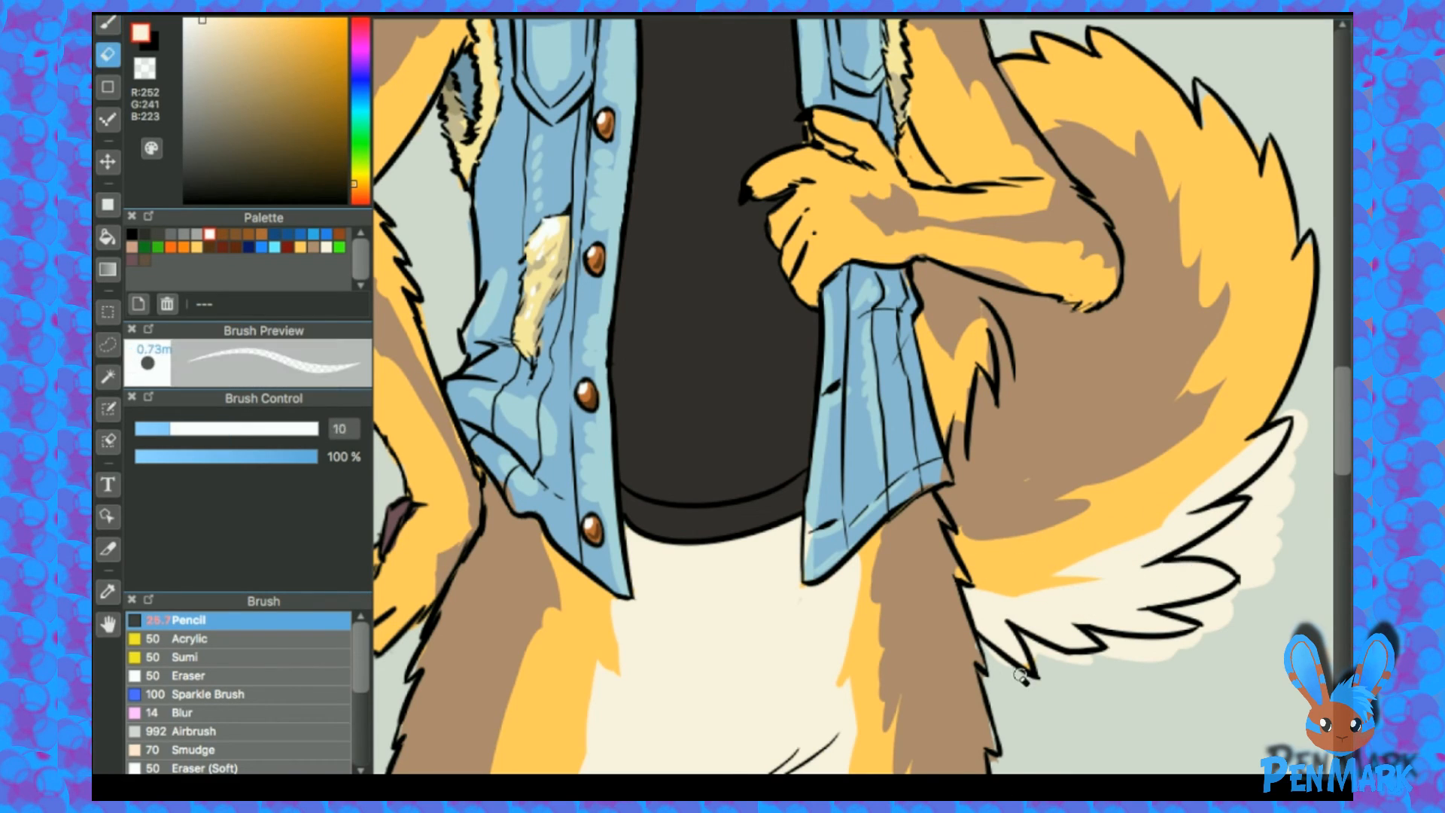
mouse_move(1044, 652)
mouse_down()
mouse_move(1188, 653)
mouse_move(1201, 617)
mouse_move(1231, 614)
mouse_move(1250, 542)
mouse_move(1212, 544)
mouse_move(1249, 580)
mouse_move(1291, 478)
mouse_move(1283, 500)
mouse_move(1309, 477)
mouse_move(1257, 490)
mouse_move(1301, 455)
mouse_move(1302, 399)
mouse_move(1276, 393)
mouse_up()
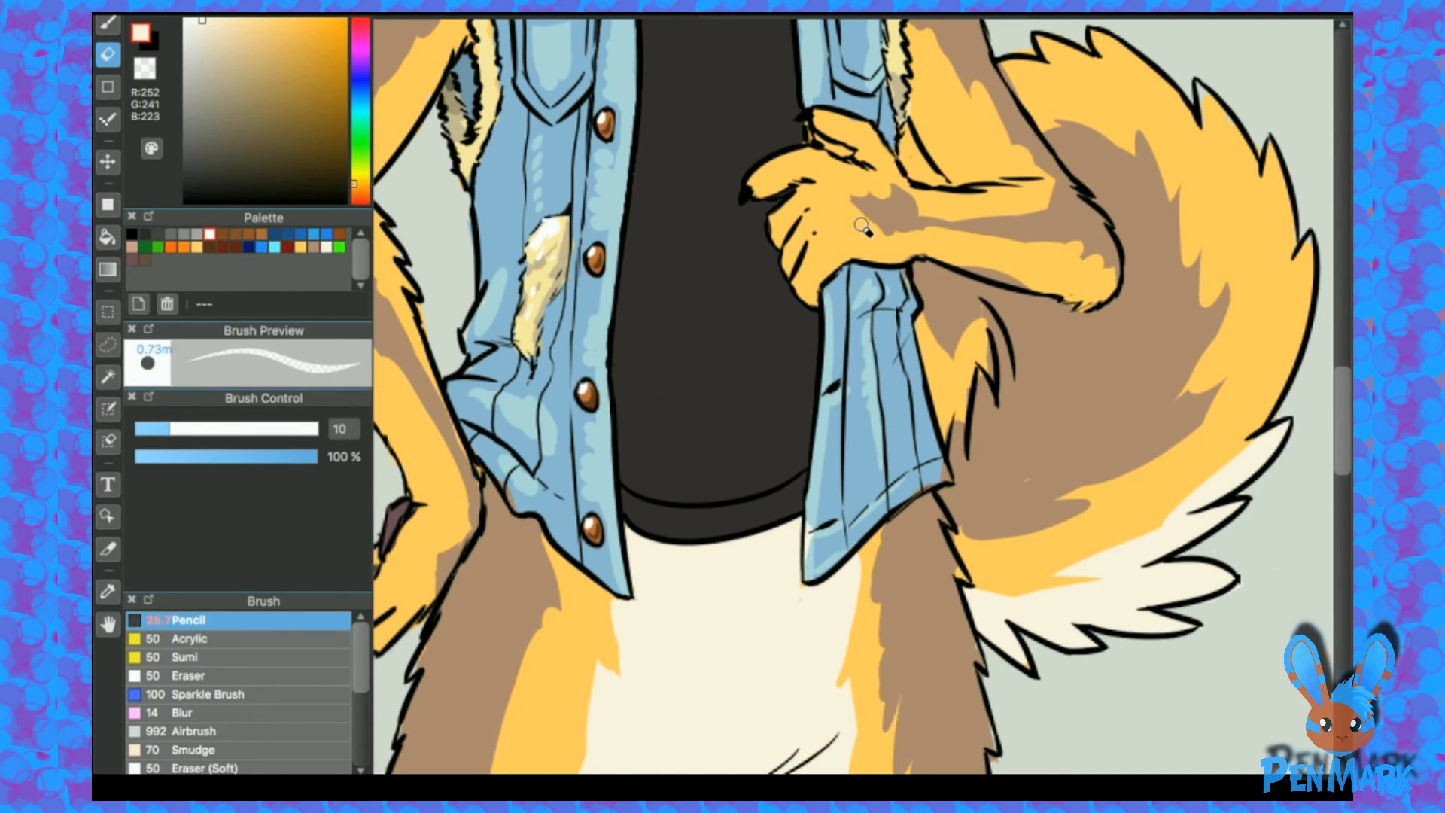
Step: Add a small cream marking to the fur at the hip, between the vest's side edge and the tail
scroll(858, 345, down, 3)
key(b)
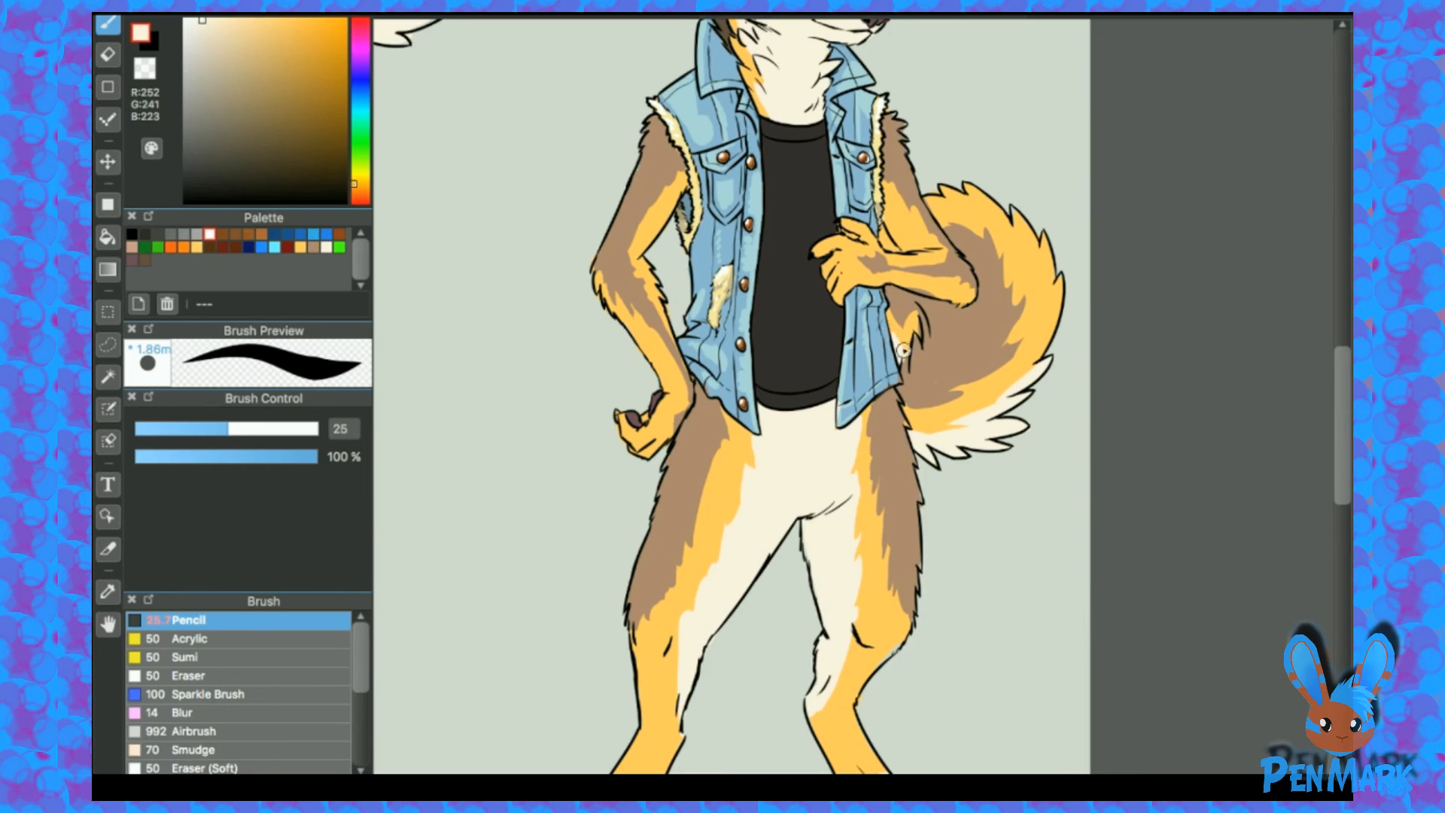
alt+click(908, 327)
mouse_move(894, 326)
mouse_down()
mouse_move(936, 336)
mouse_move(937, 362)
mouse_up()
alt+click(985, 490)
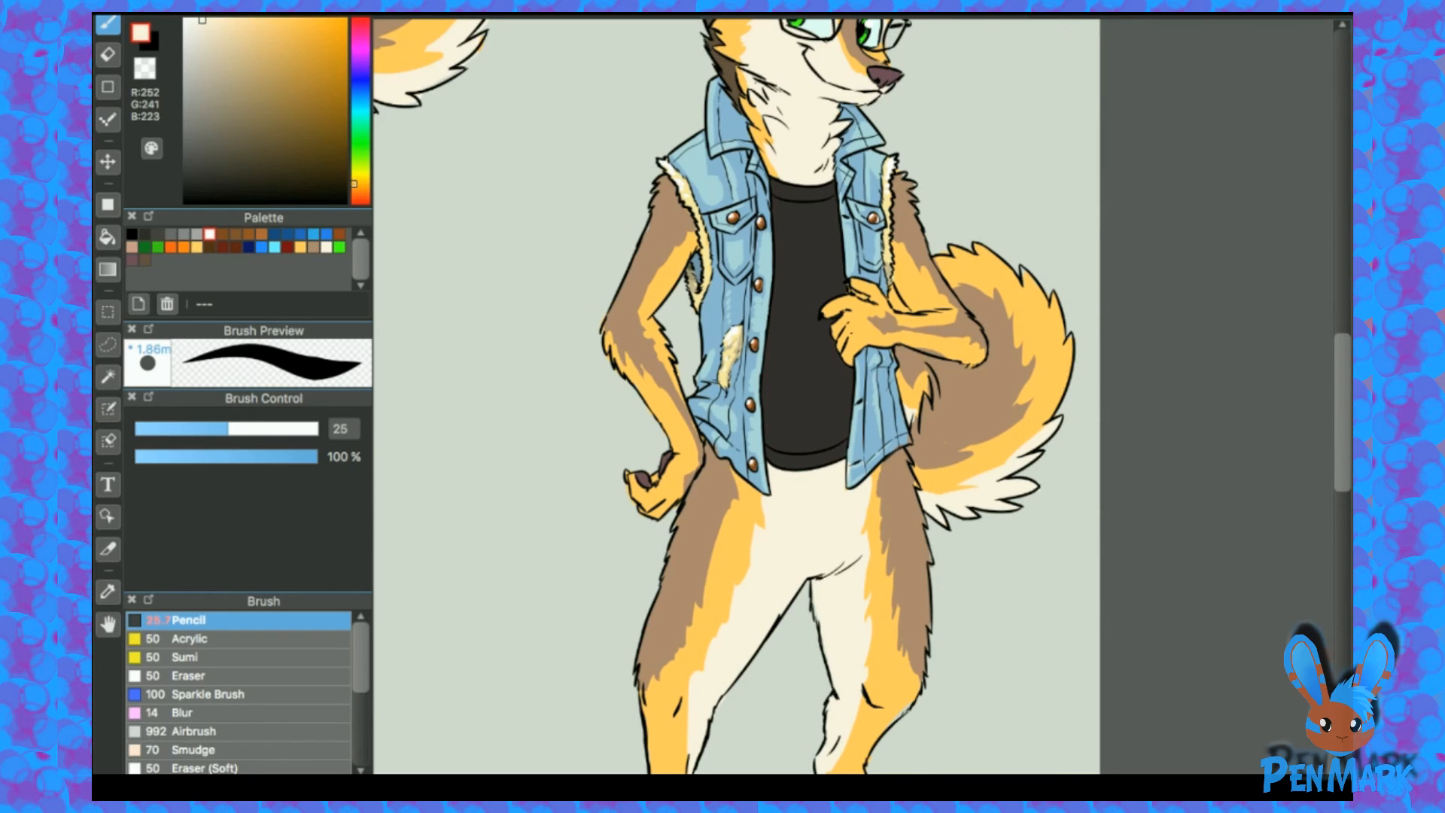
Step: Paint the fingers of the hip-resting hand cream and sample the body's yellow for the edge of the marking
mouse_move(631, 482)
mouse_down()
mouse_move(646, 505)
mouse_move(667, 482)
mouse_move(885, 402)
mouse_move(1438, 312)
mouse_move(807, 369)
mouse_up()
alt+click(810, 366)
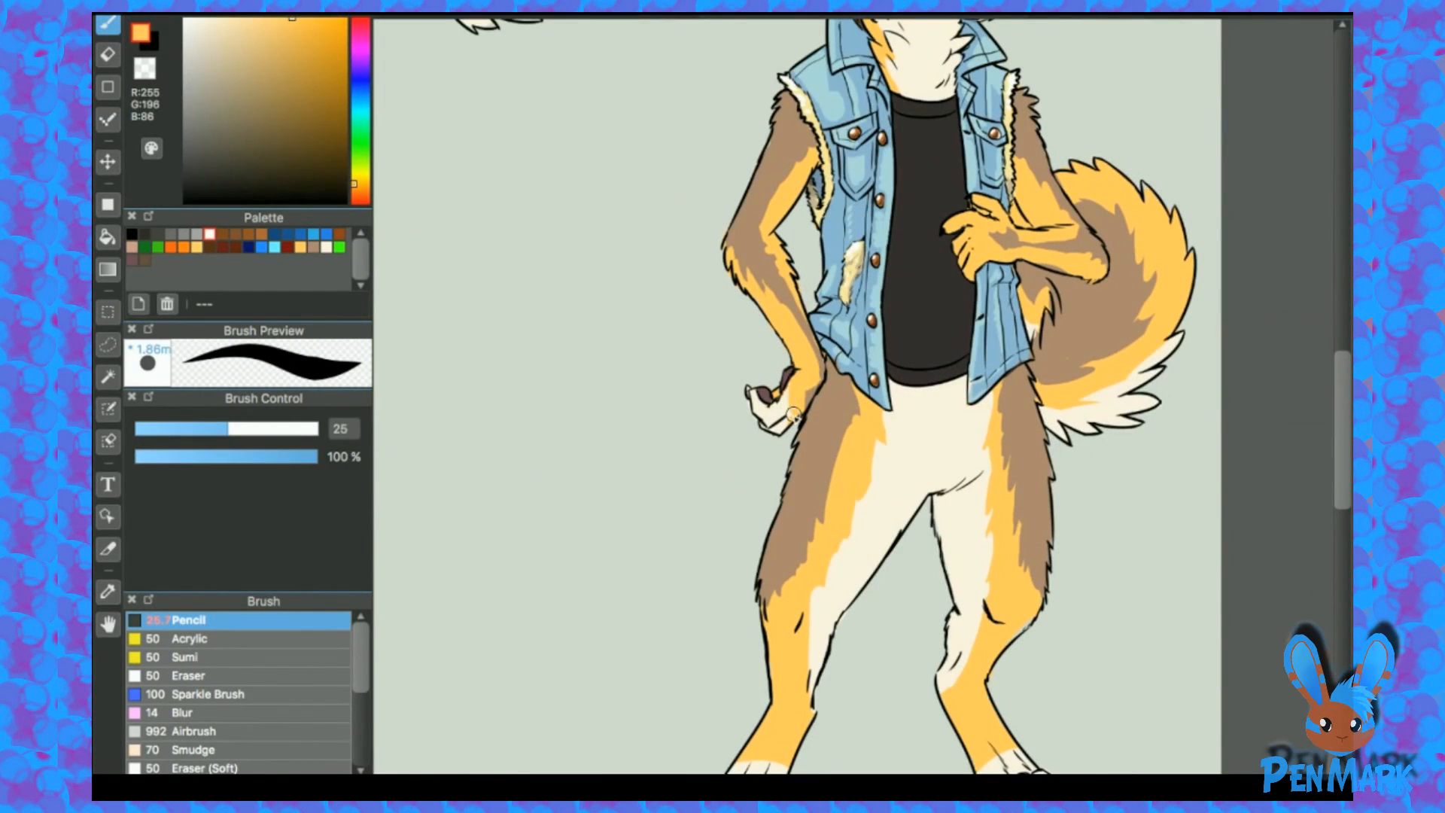
alt+click(929, 409)
Step: Paint the fingers and thumb of the hand holding the vest cream, checking the hand markings on the back view
mouse_move(950, 226)
mouse_down()
mouse_move(980, 223)
mouse_move(962, 241)
mouse_move(971, 289)
mouse_up()
alt+click(994, 248)
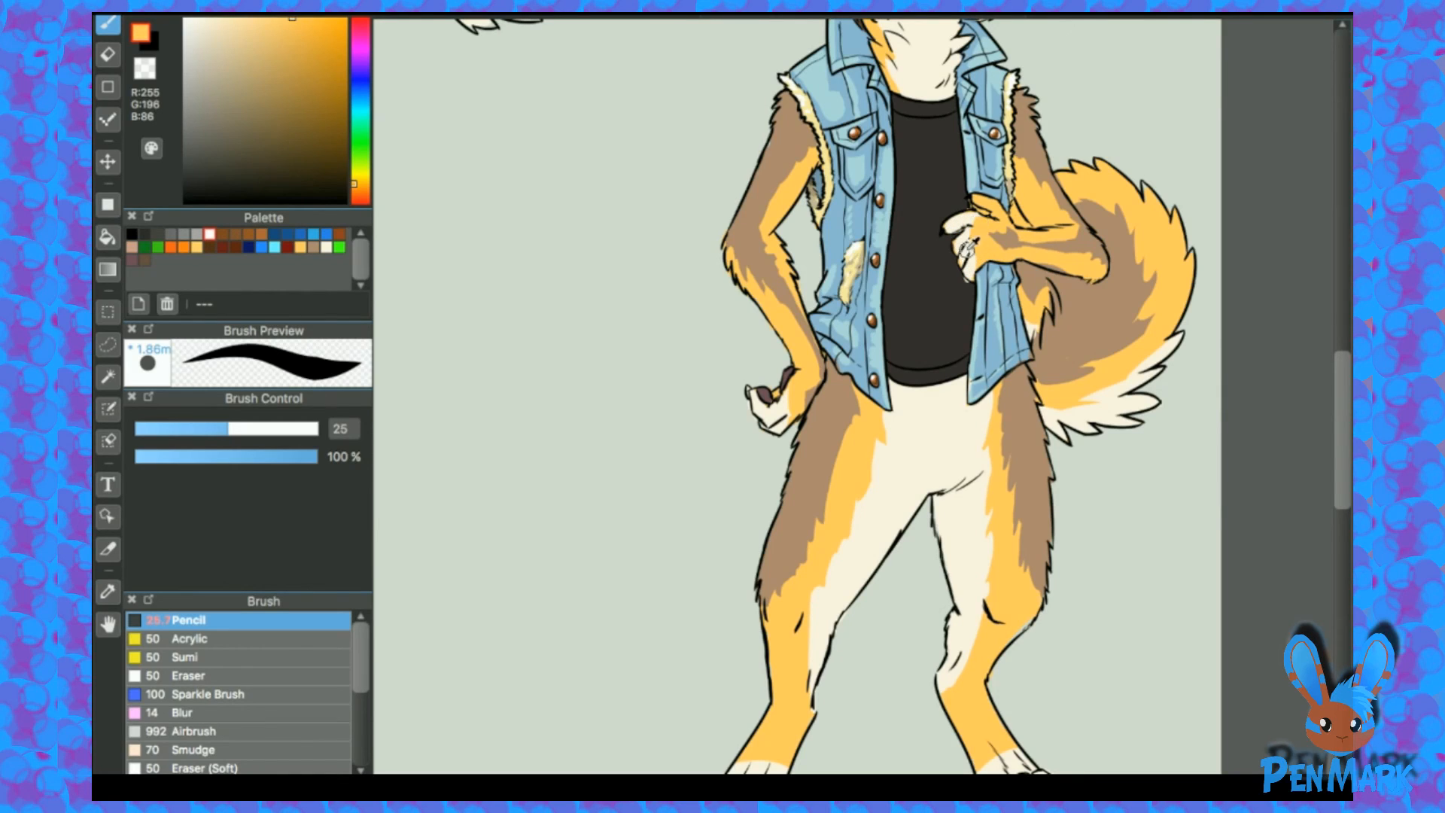
alt+click(960, 284)
alt+click(973, 258)
drag(1037, 180, 1161, 310)
drag(607, 327, 784, 384)
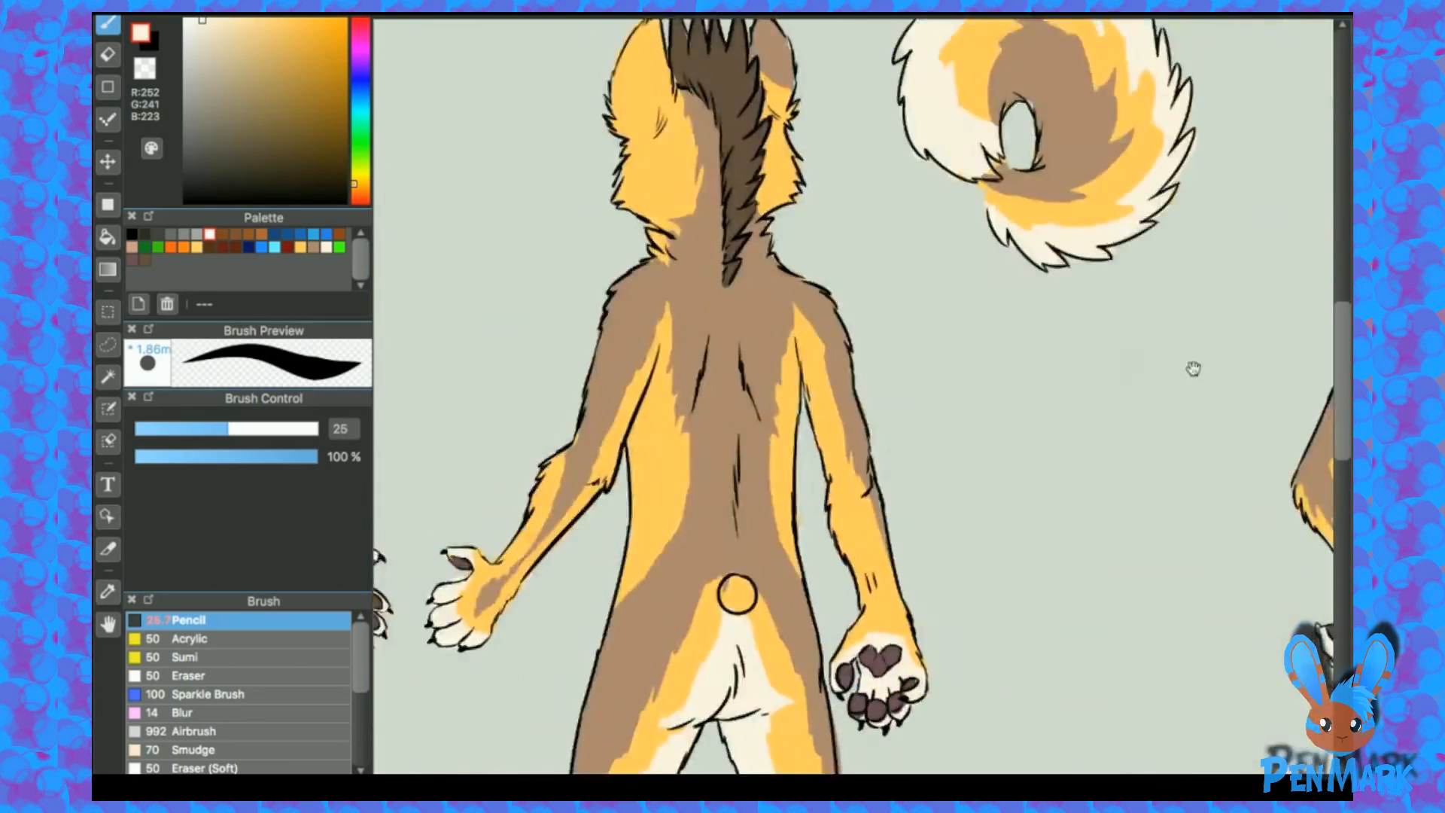
drag(1194, 369, 503, 421)
drag(873, 411, 1098, 188)
drag(1037, 539, 897, 422)
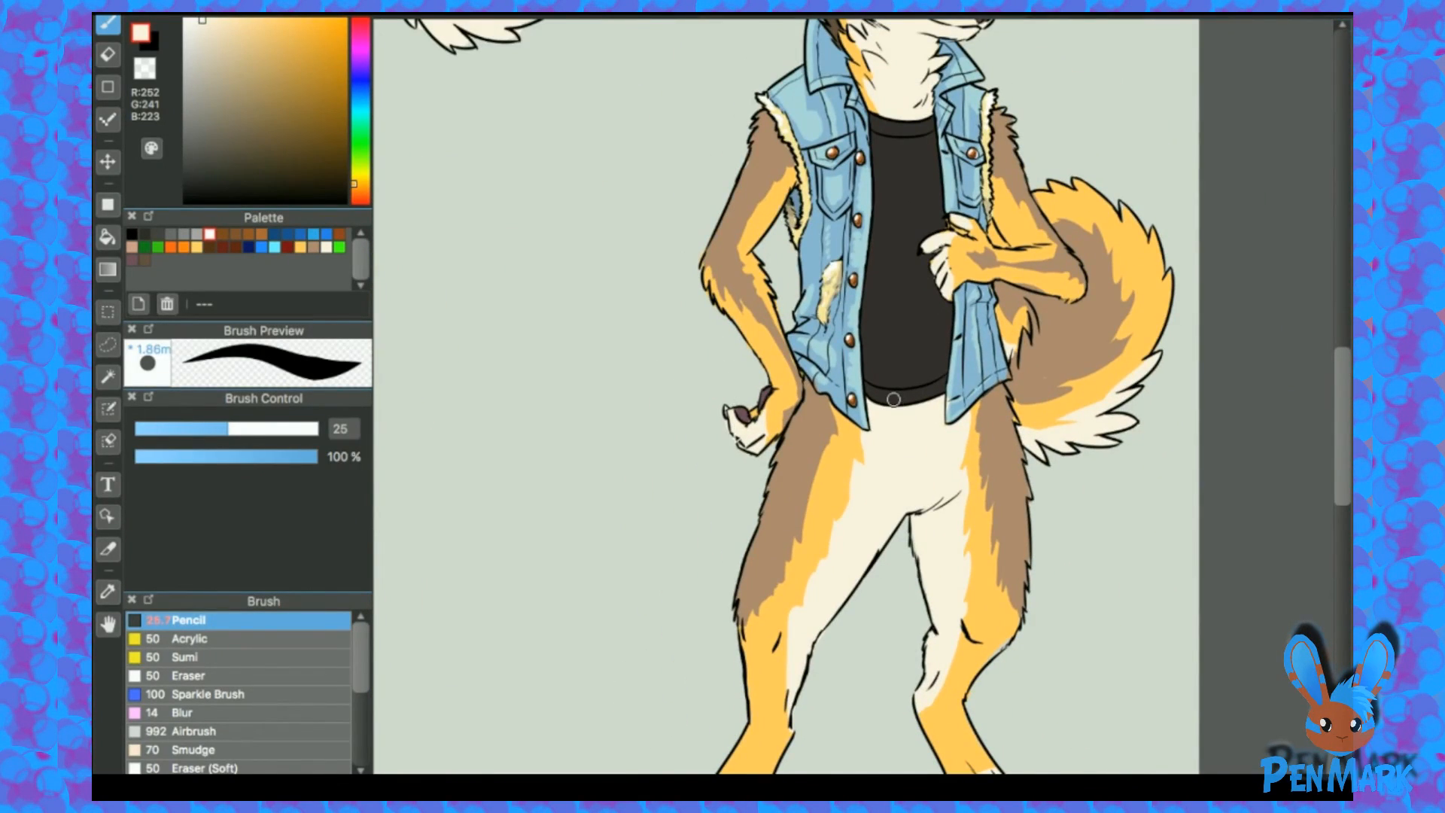
Step: Fit the whole reference sheet in view and review the colouring across all the figures
scroll(661, 381, down, 5)
scroll(661, 367, up, 1)
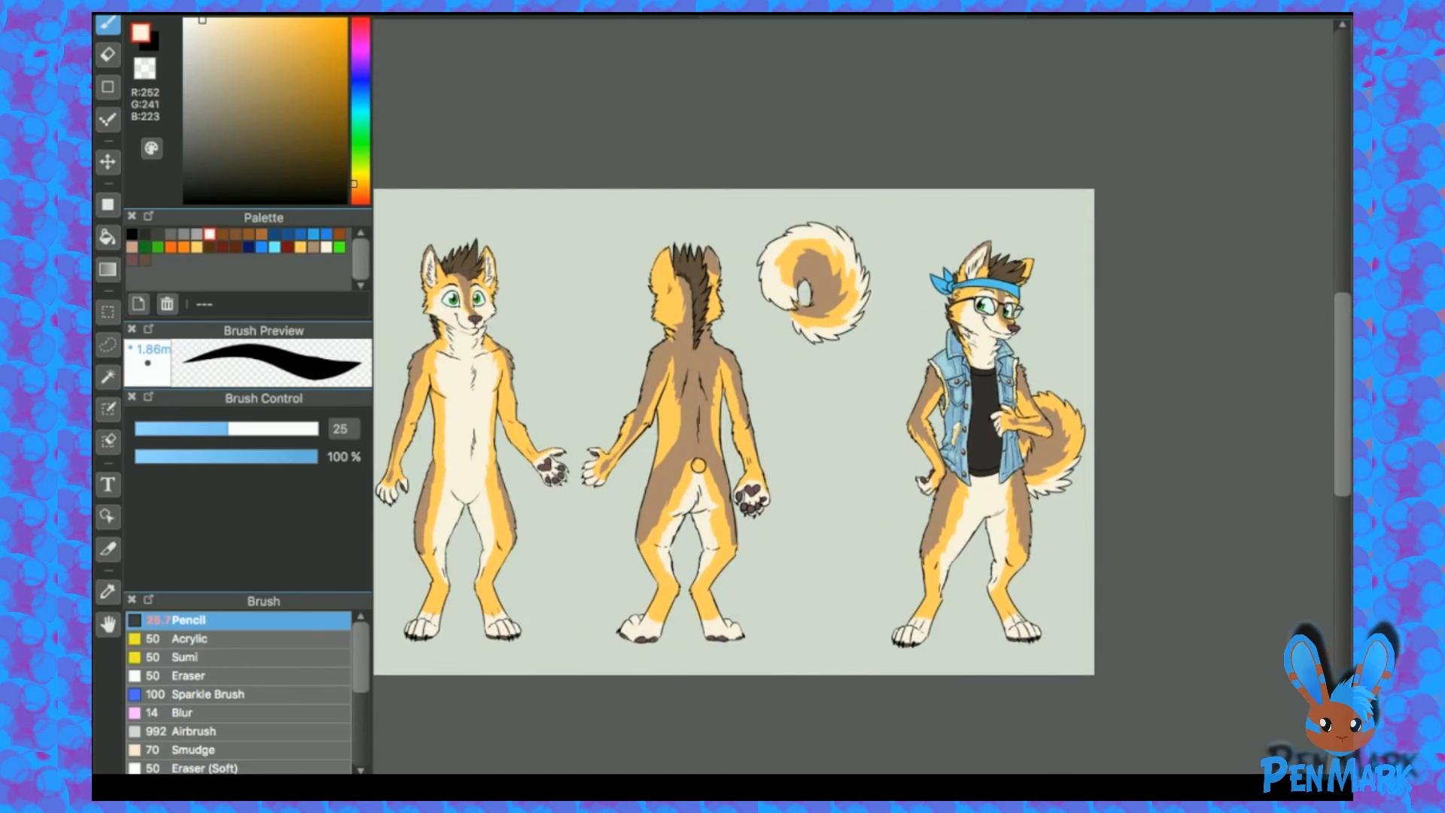
key(super+0)
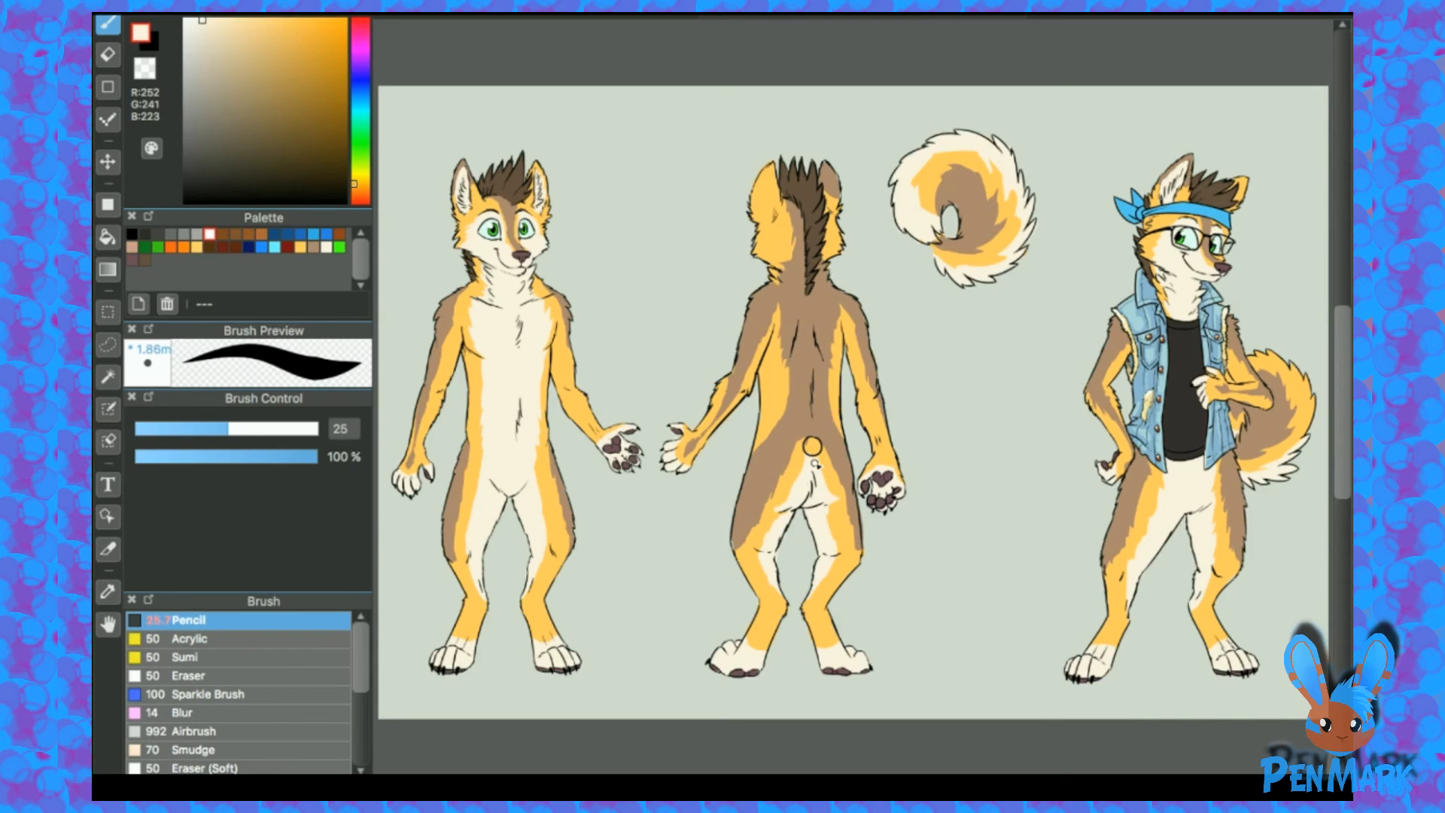
alt+click(792, 412)
mouse_move(1014, 390)
mouse_down()
mouse_move(984, 396)
mouse_move(1016, 391)
mouse_up()
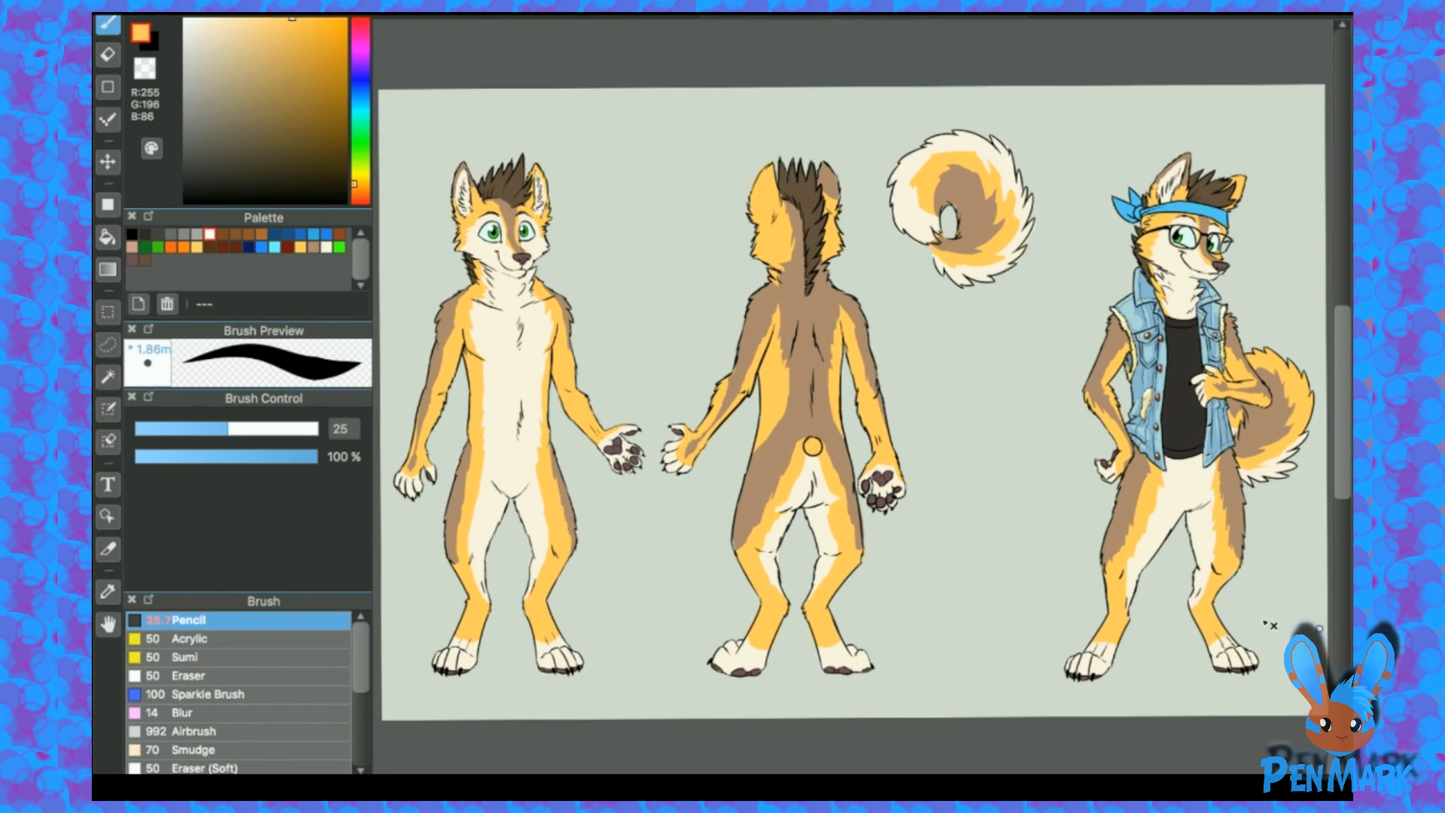
key(Up)
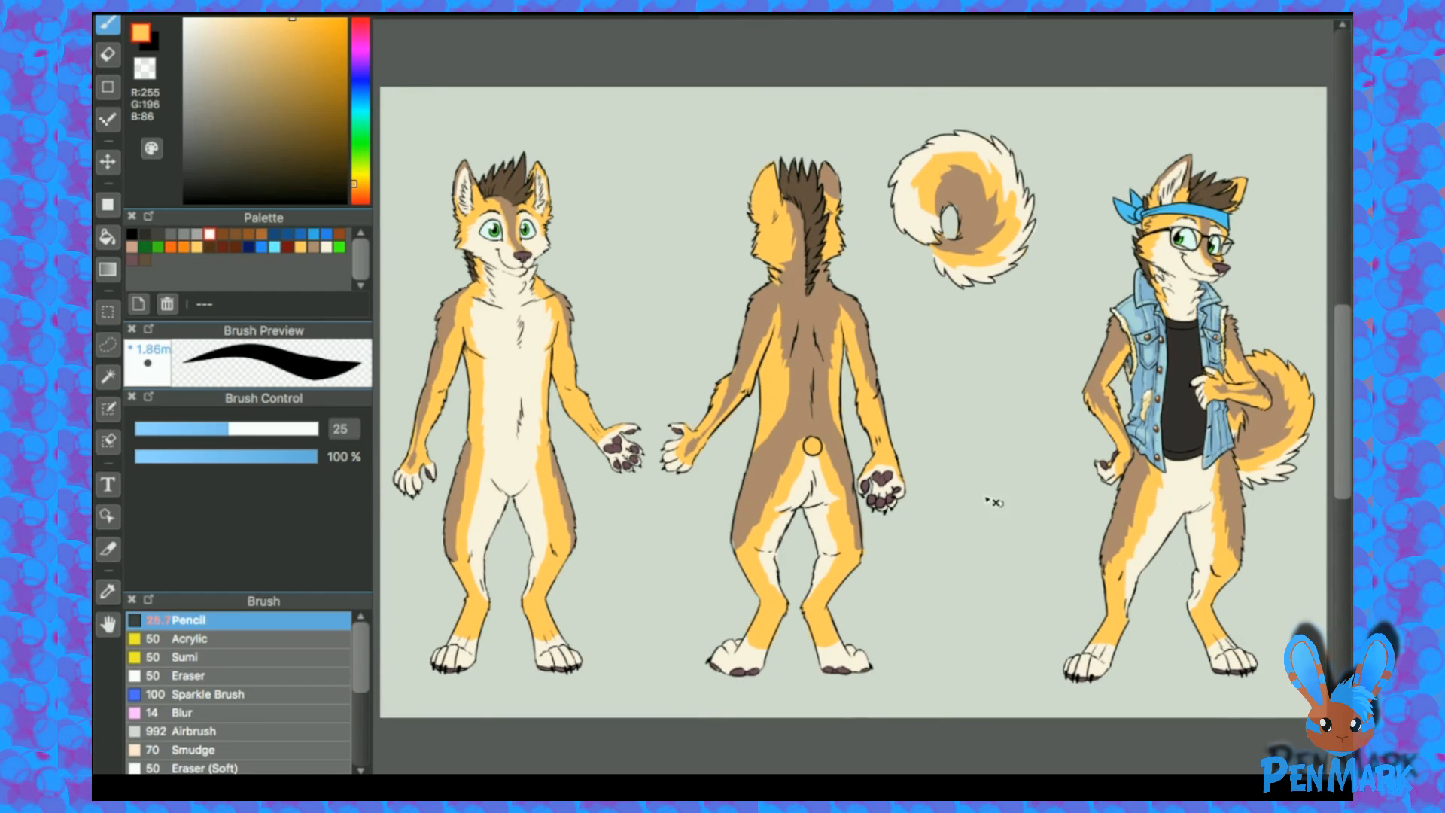
key(super+0)
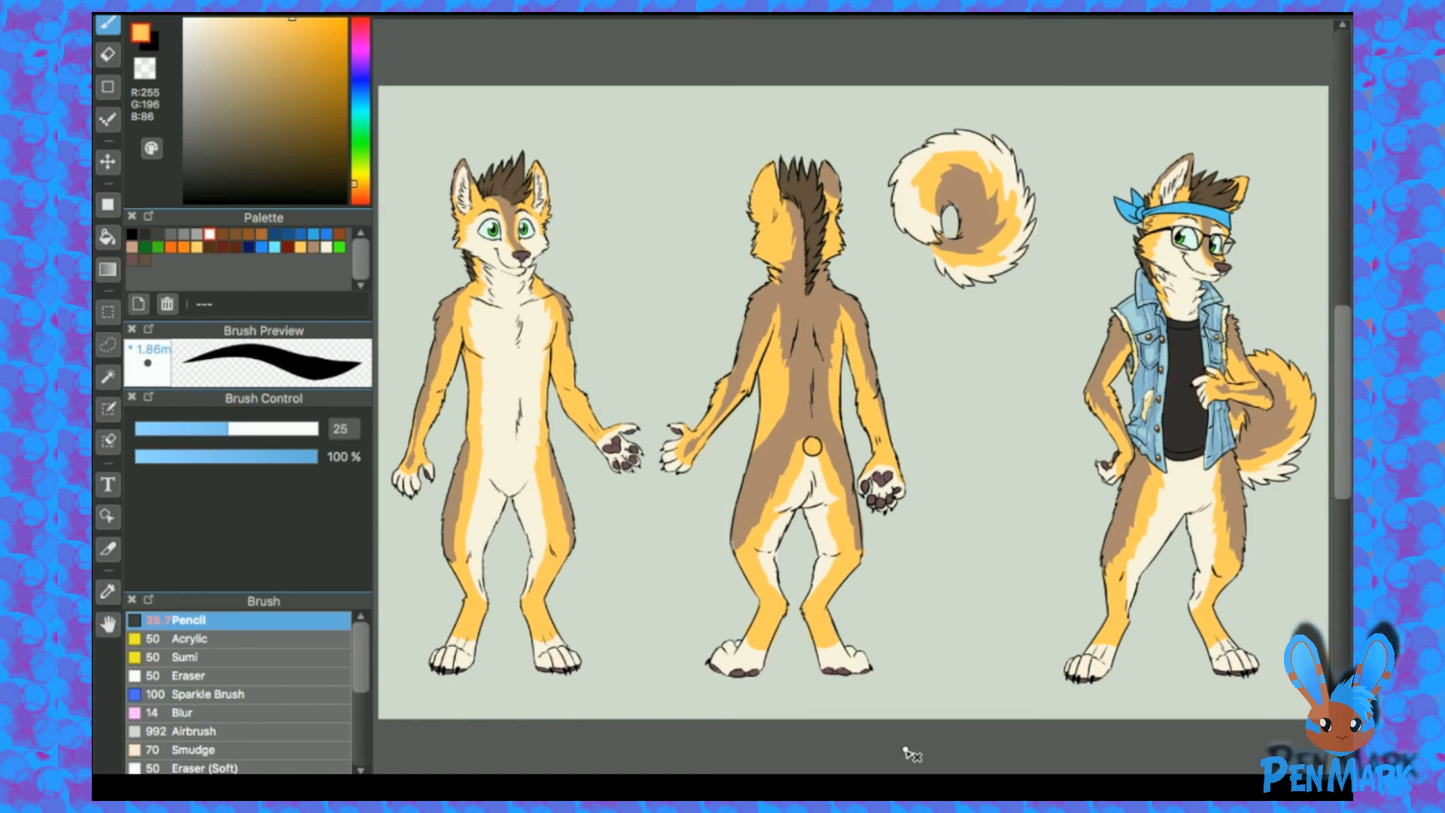